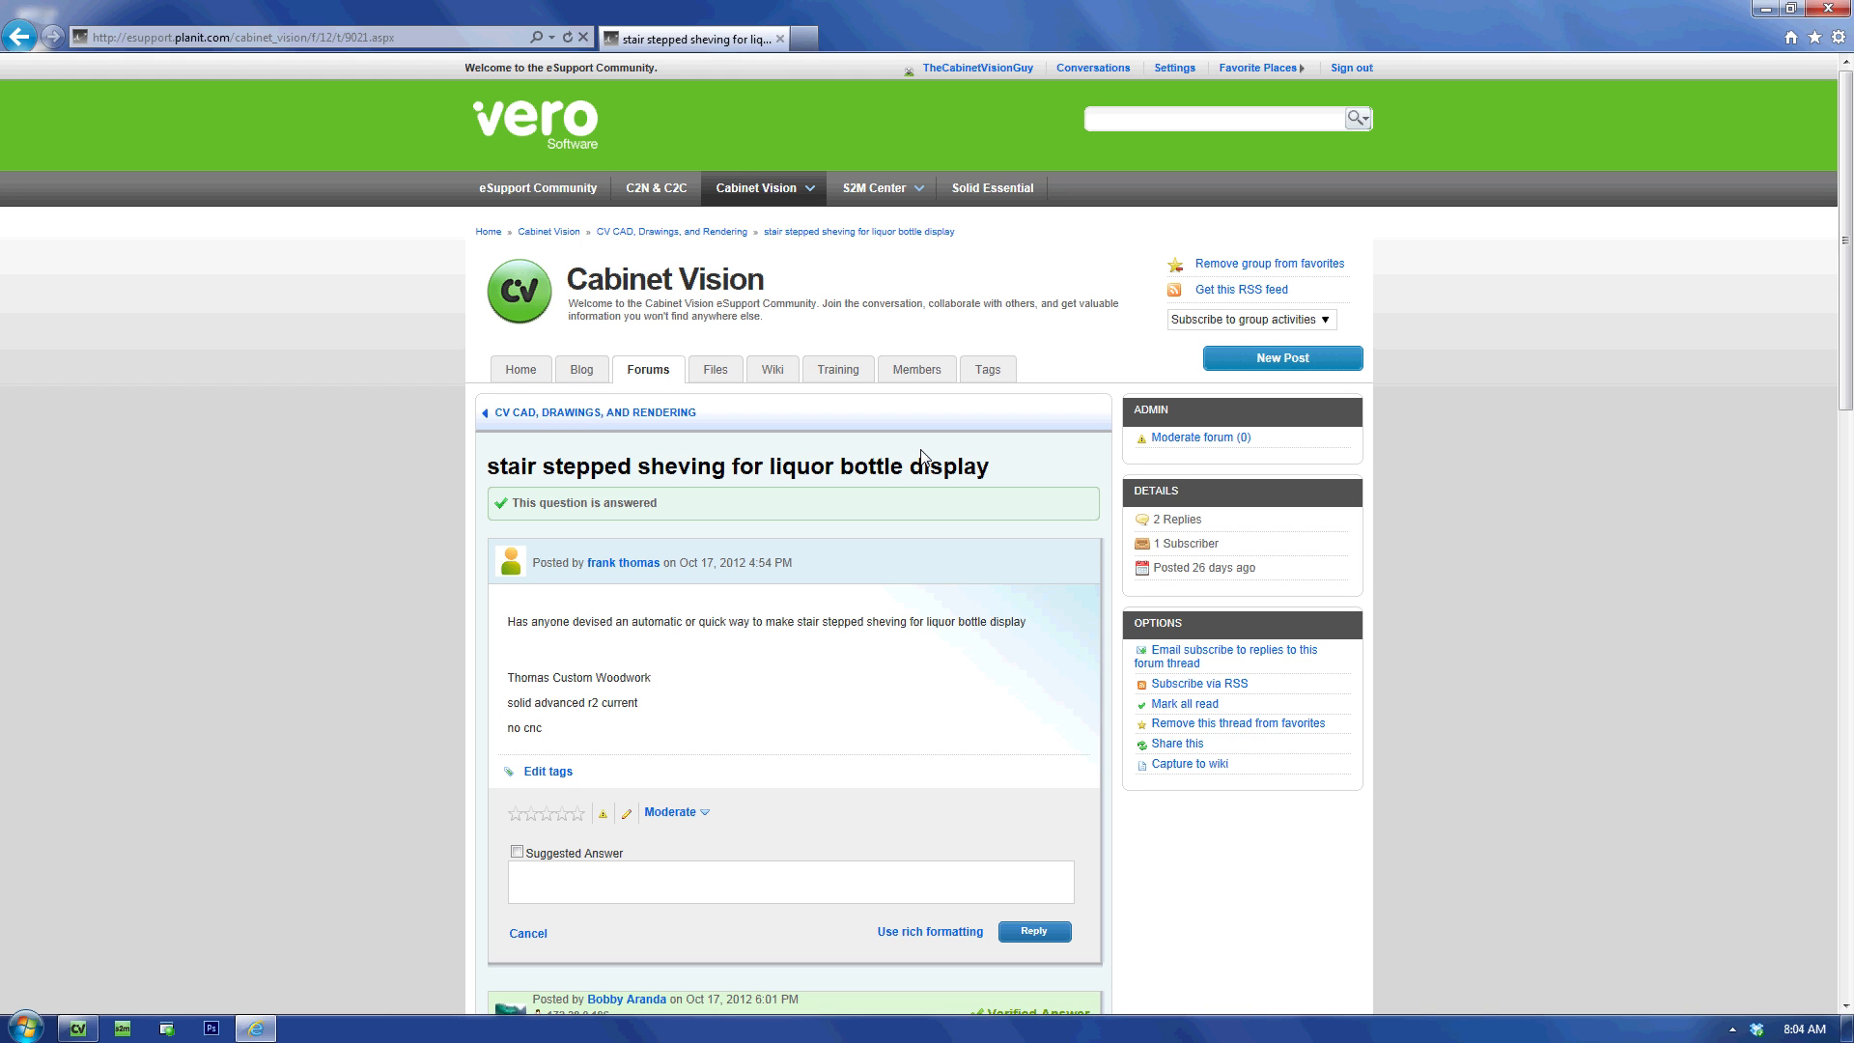
Switch from the browser to Solid Ultimate and orbit the stepped liquor shelf assembly in 3D.
{"action": "key", "text": "super+d"}
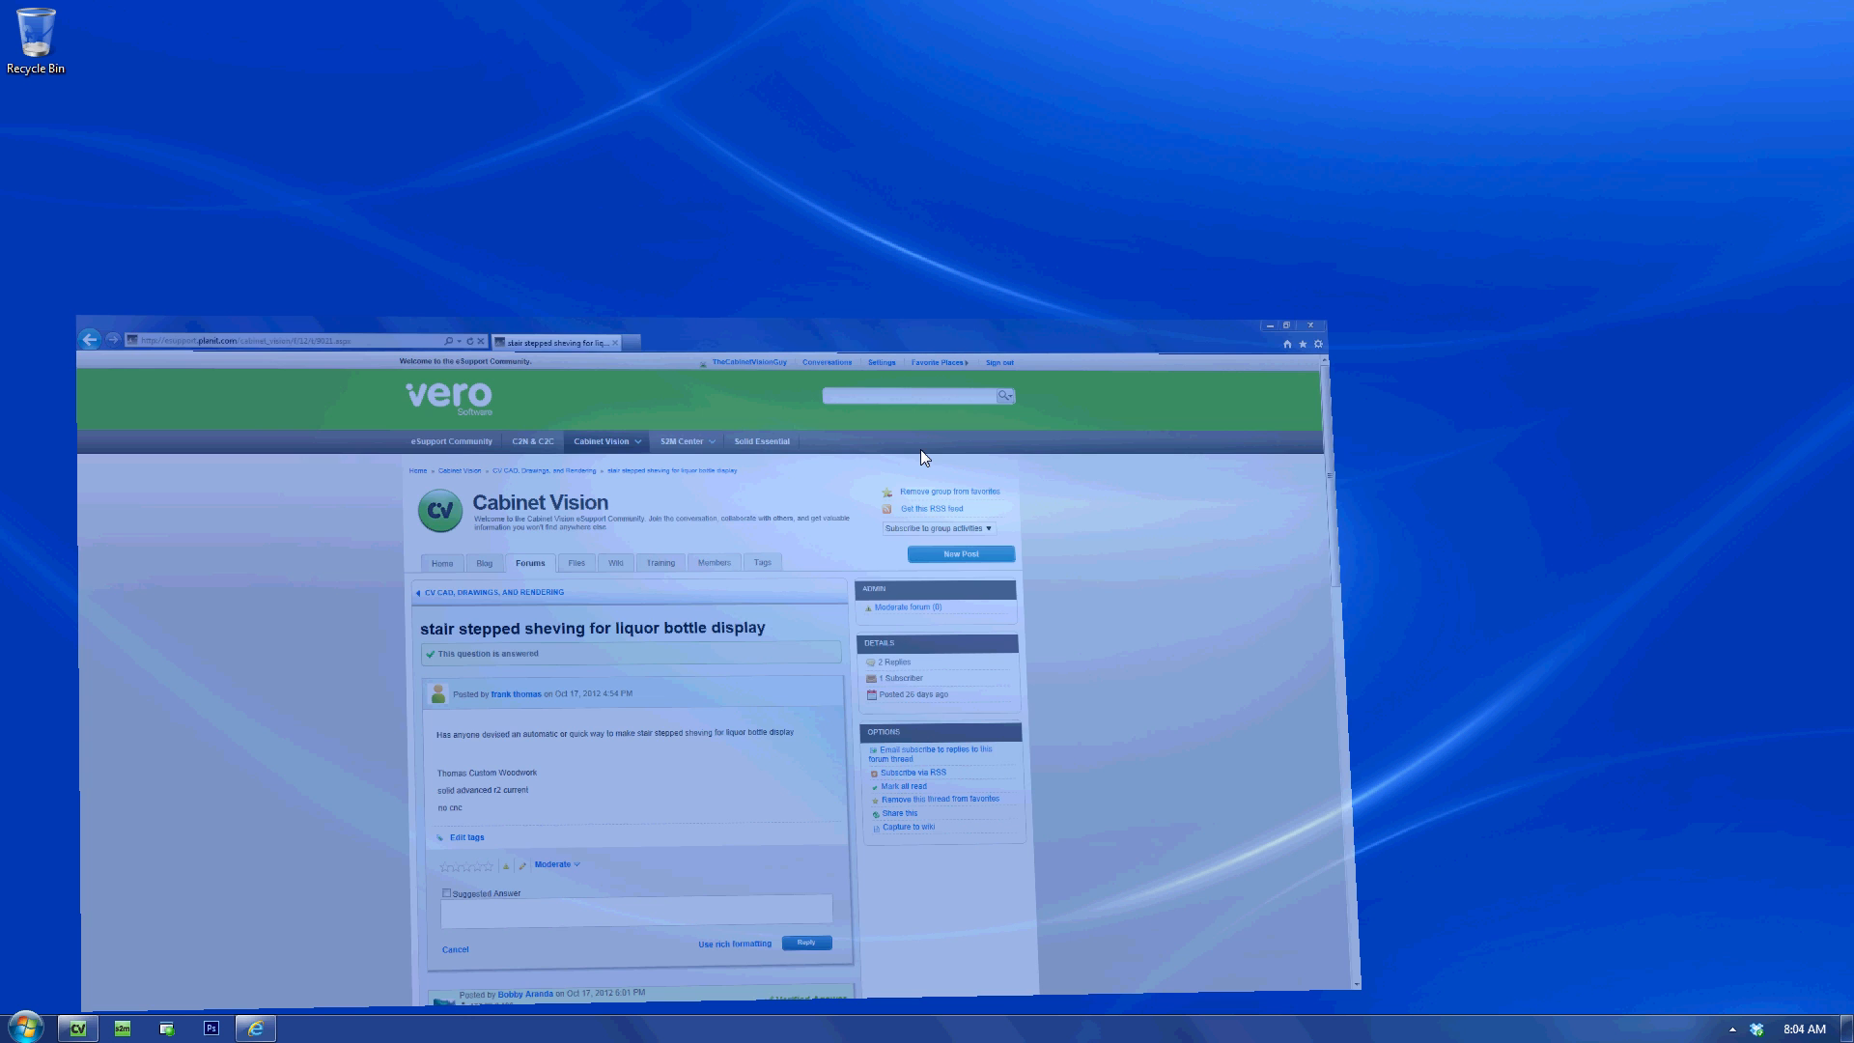
{"action": "key", "text": "alt+Tab"}
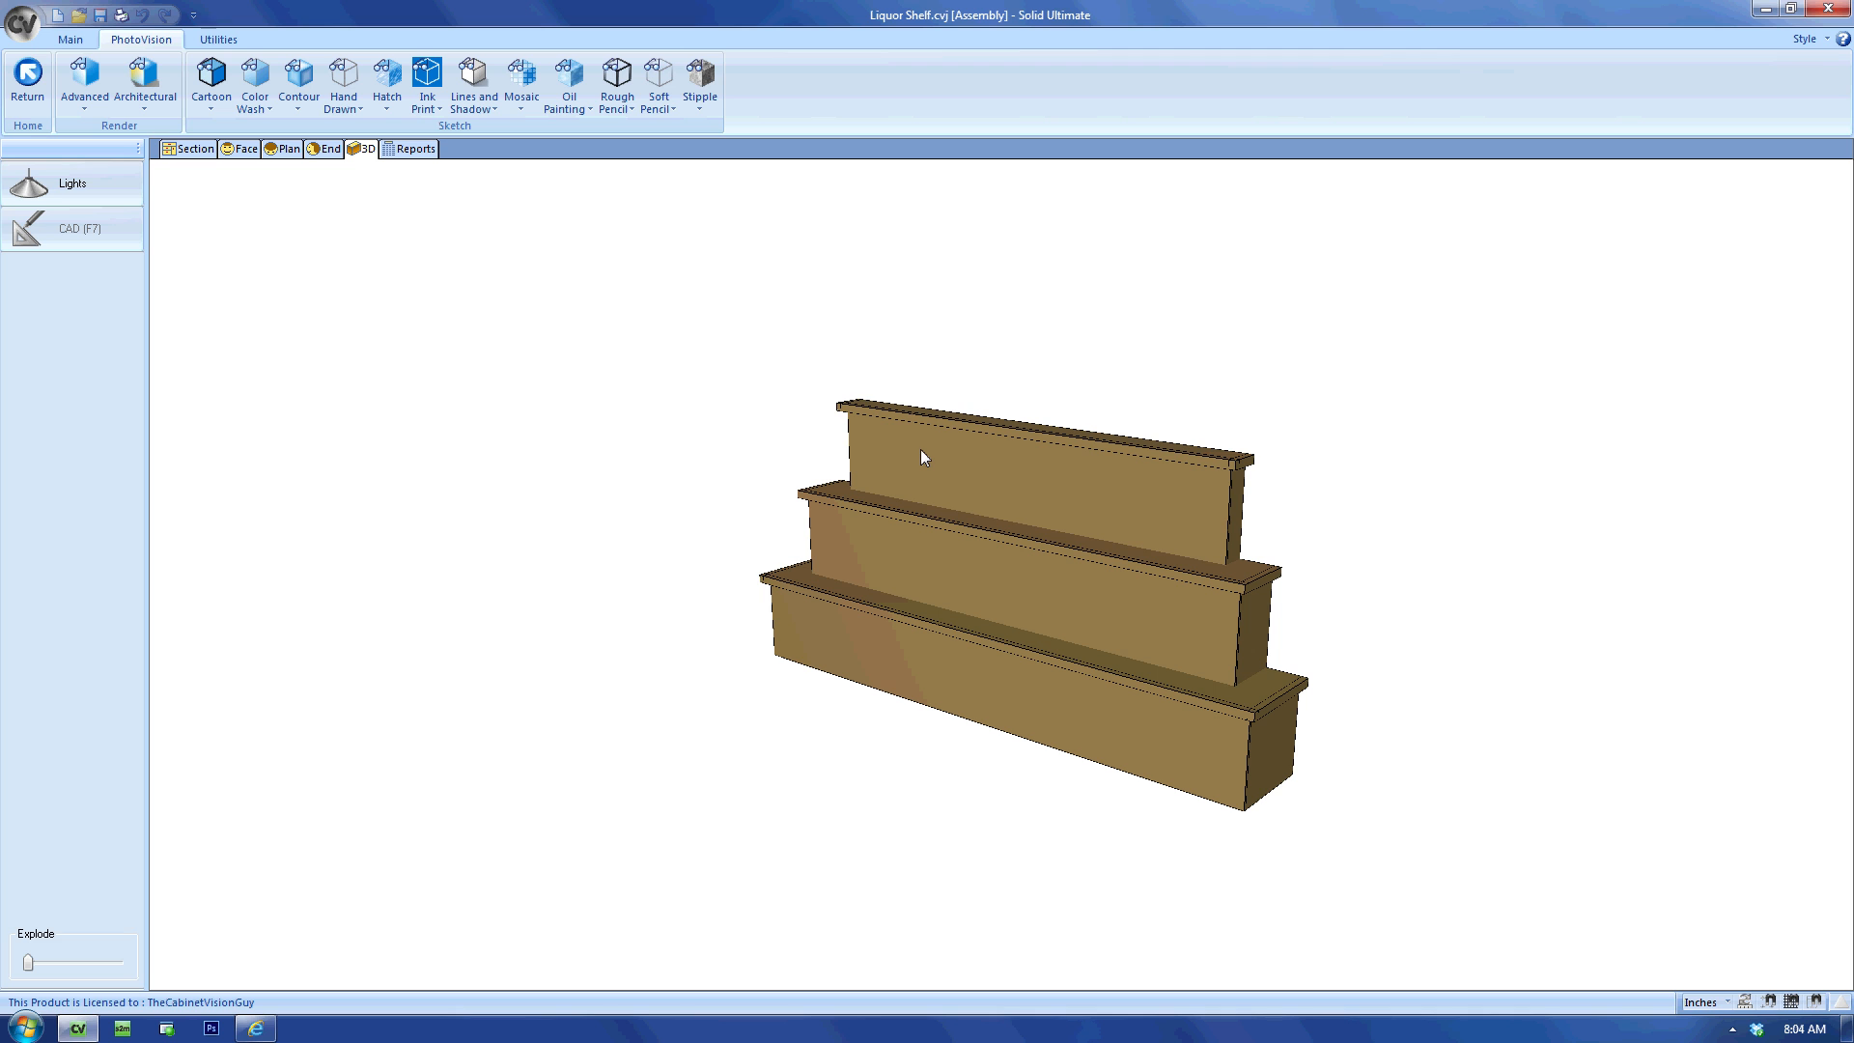
{"action": "left_click_drag", "start_coordinate": [1122, 517], "coordinate": [1063, 494]}
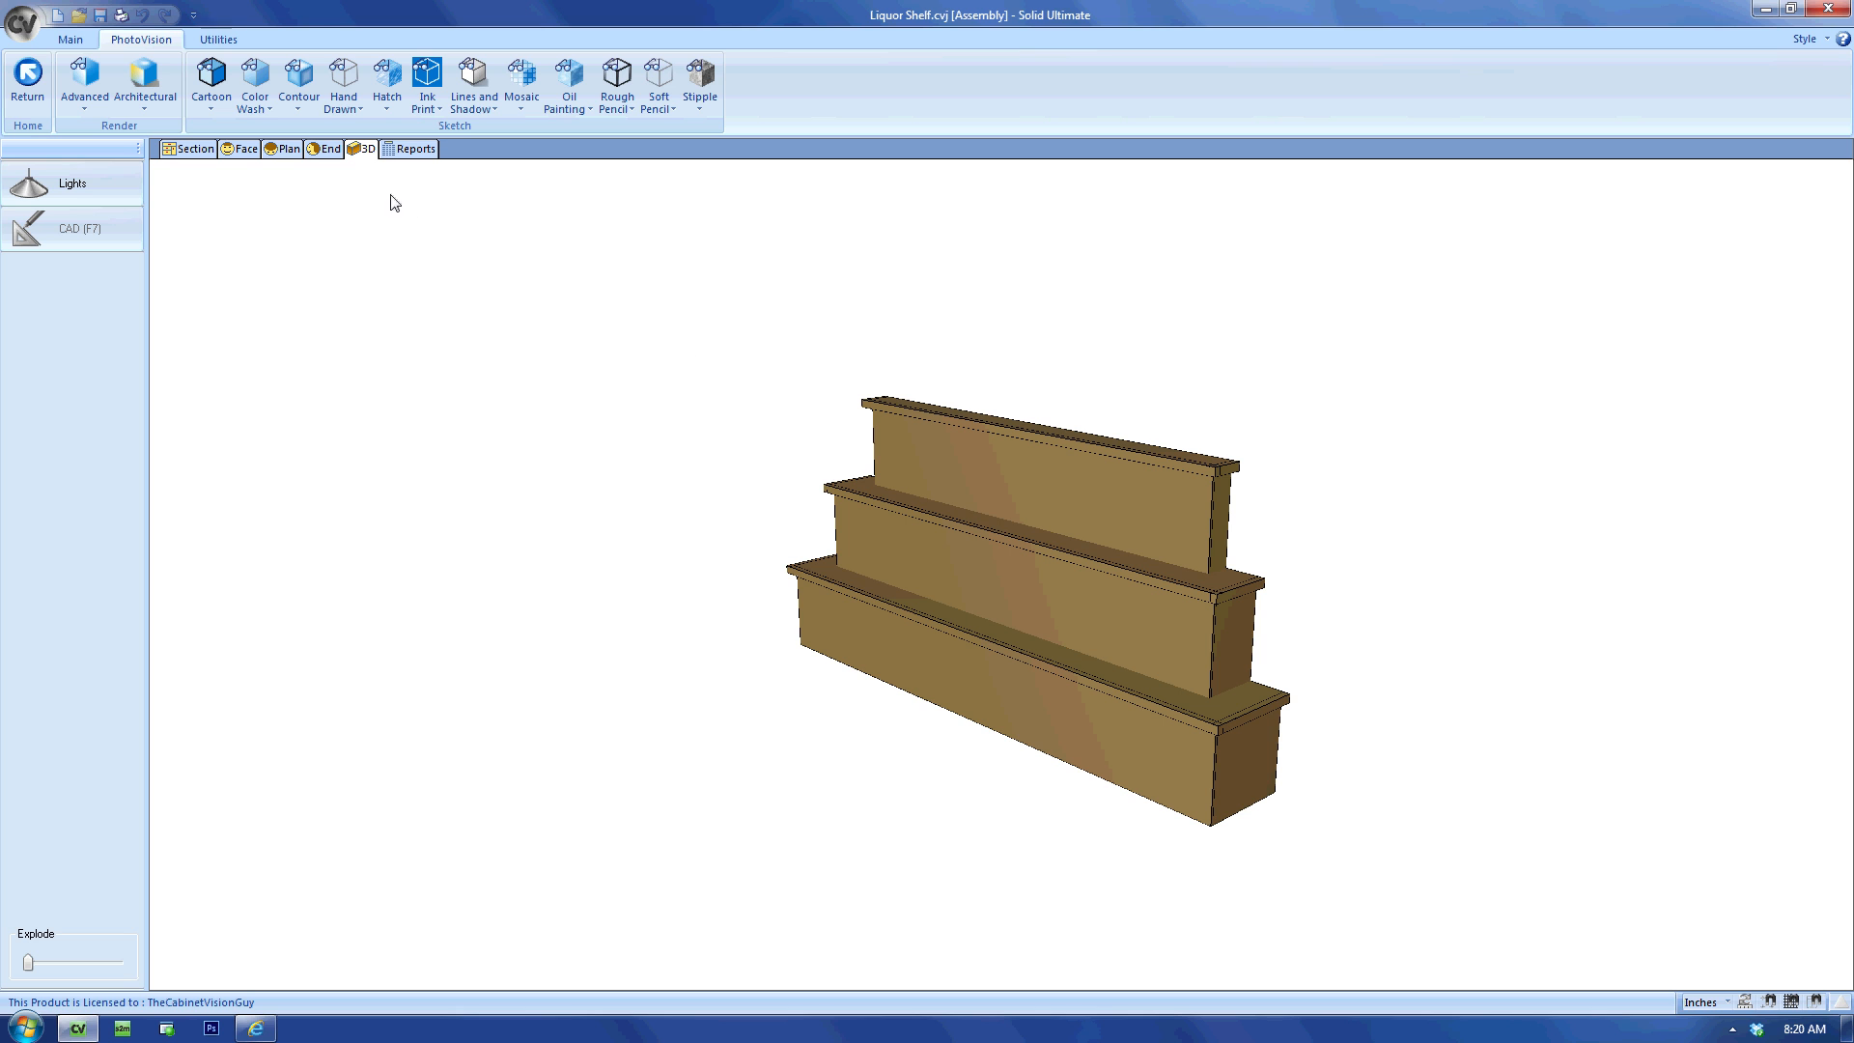
Inspect the position, size and attributes of each of the three Liquor Shelf tiers in the face view.
{"action": "left_click", "coordinate": [248, 152]}
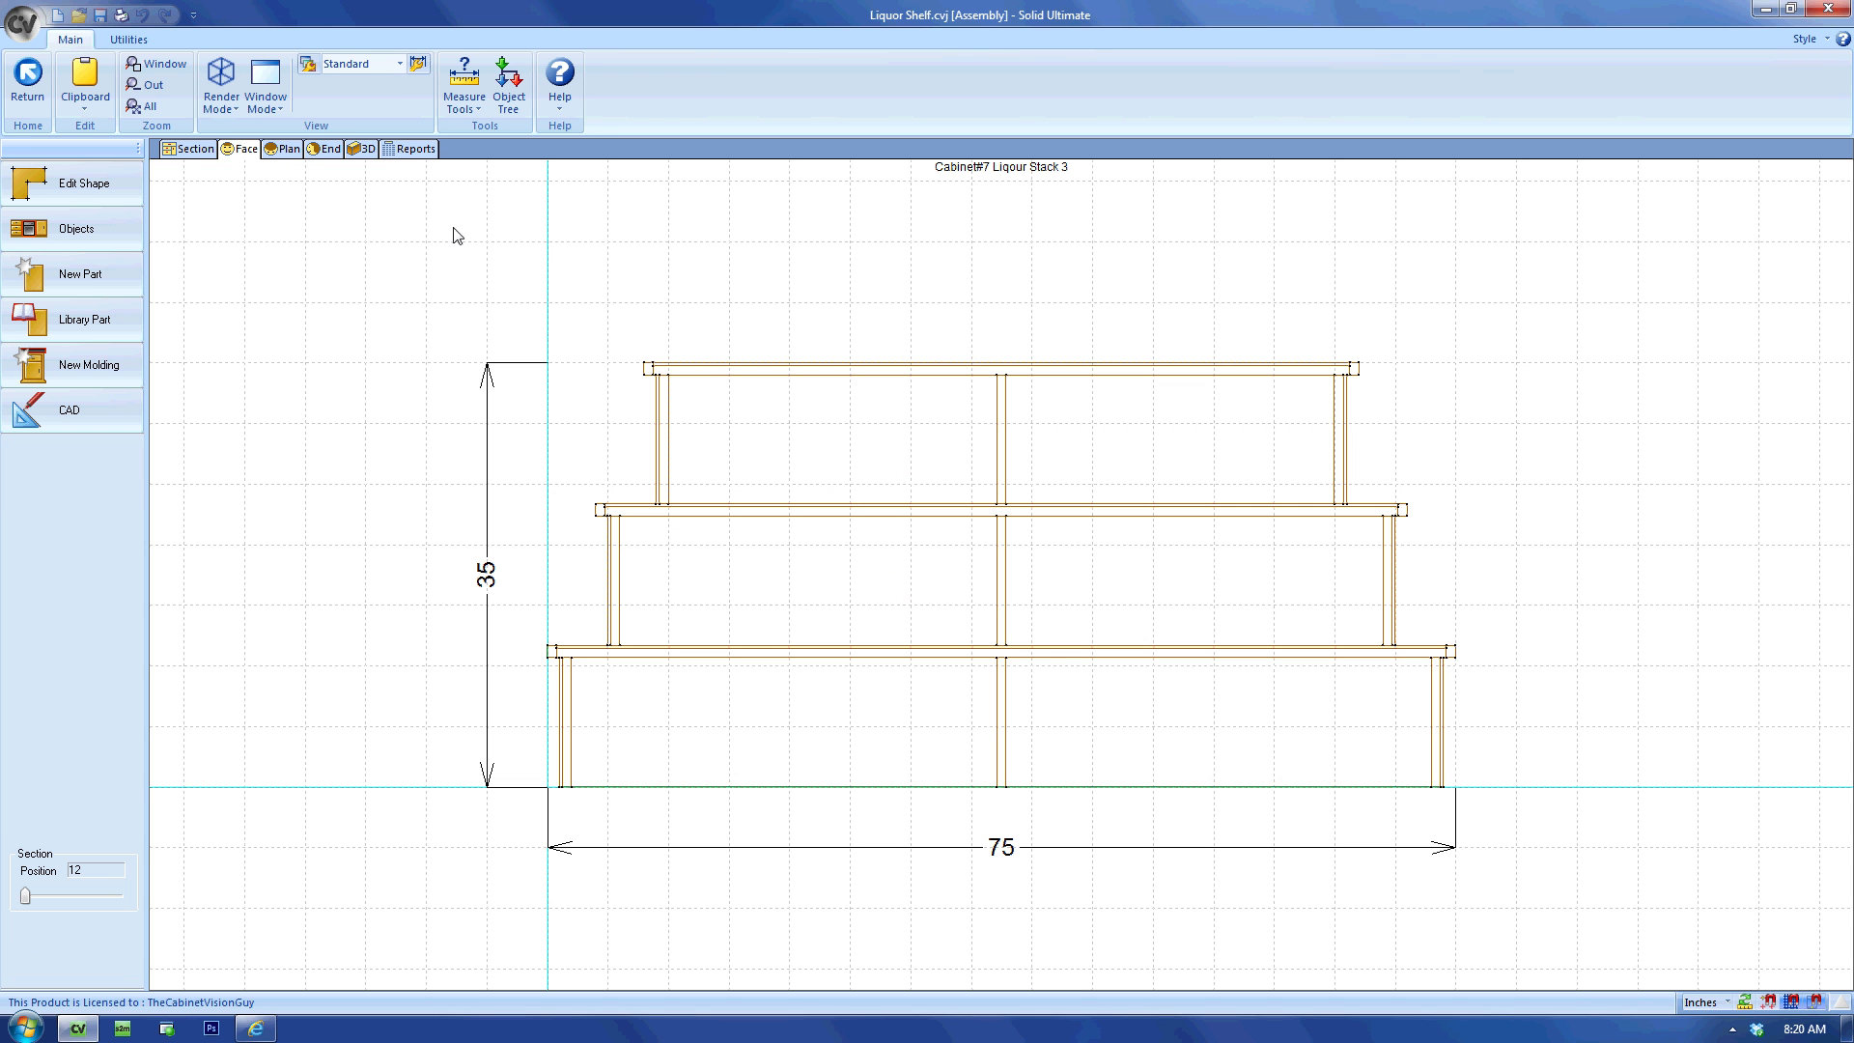
{"action": "right_click", "coordinate": [748, 415]}
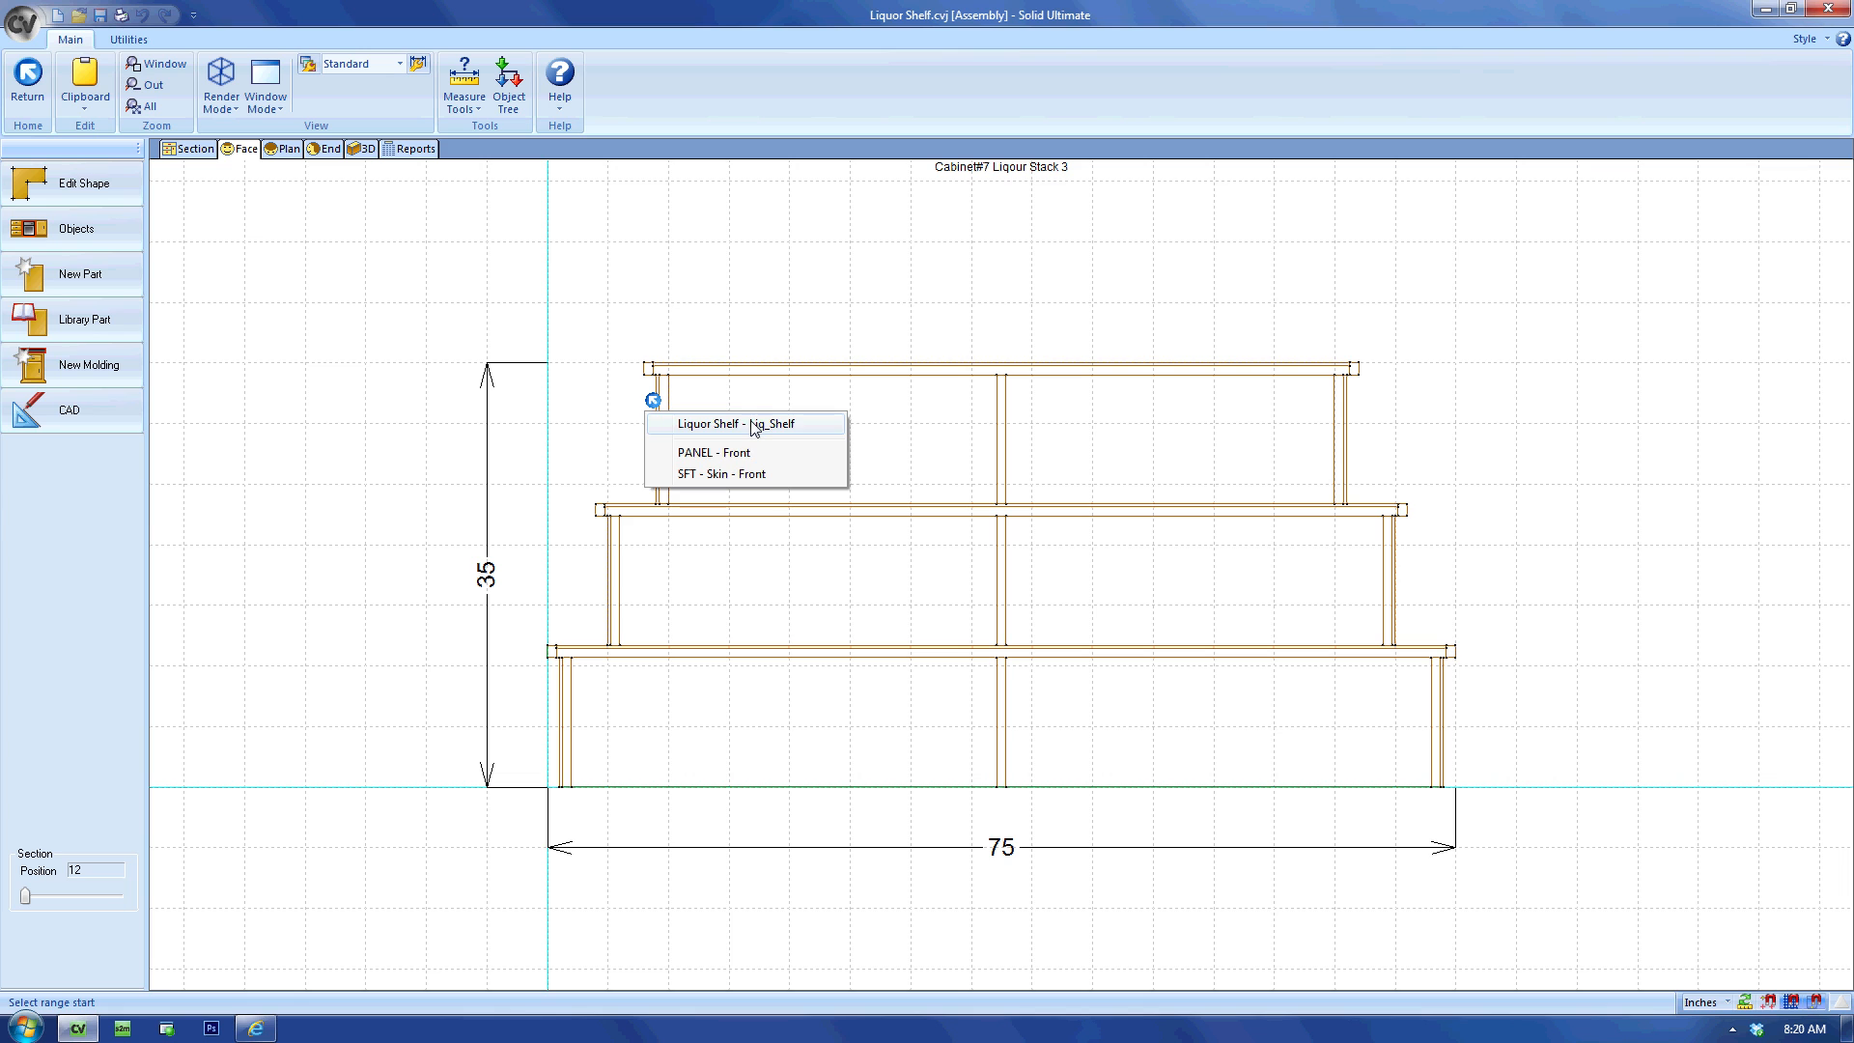
{"action": "left_click", "coordinate": [754, 425]}
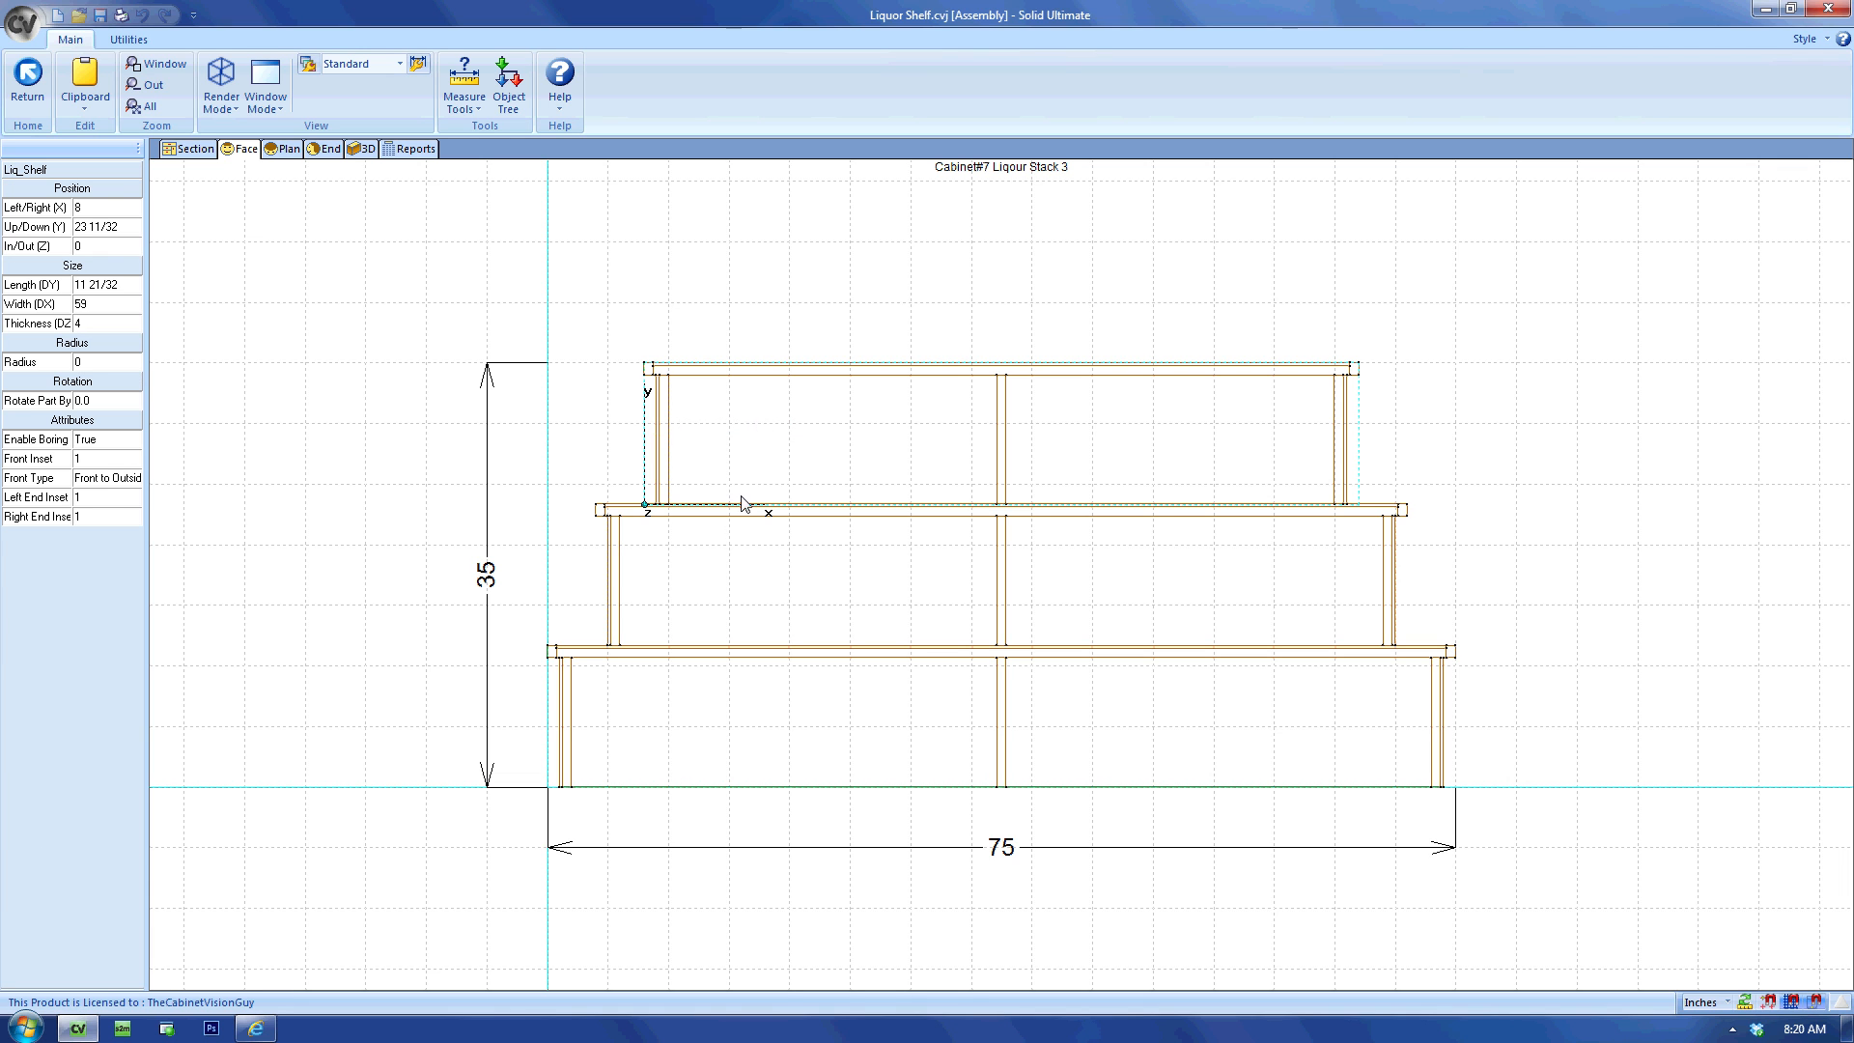
{"action": "right_click", "coordinate": [746, 529]}
{"action": "left_click", "coordinate": [744, 544]}
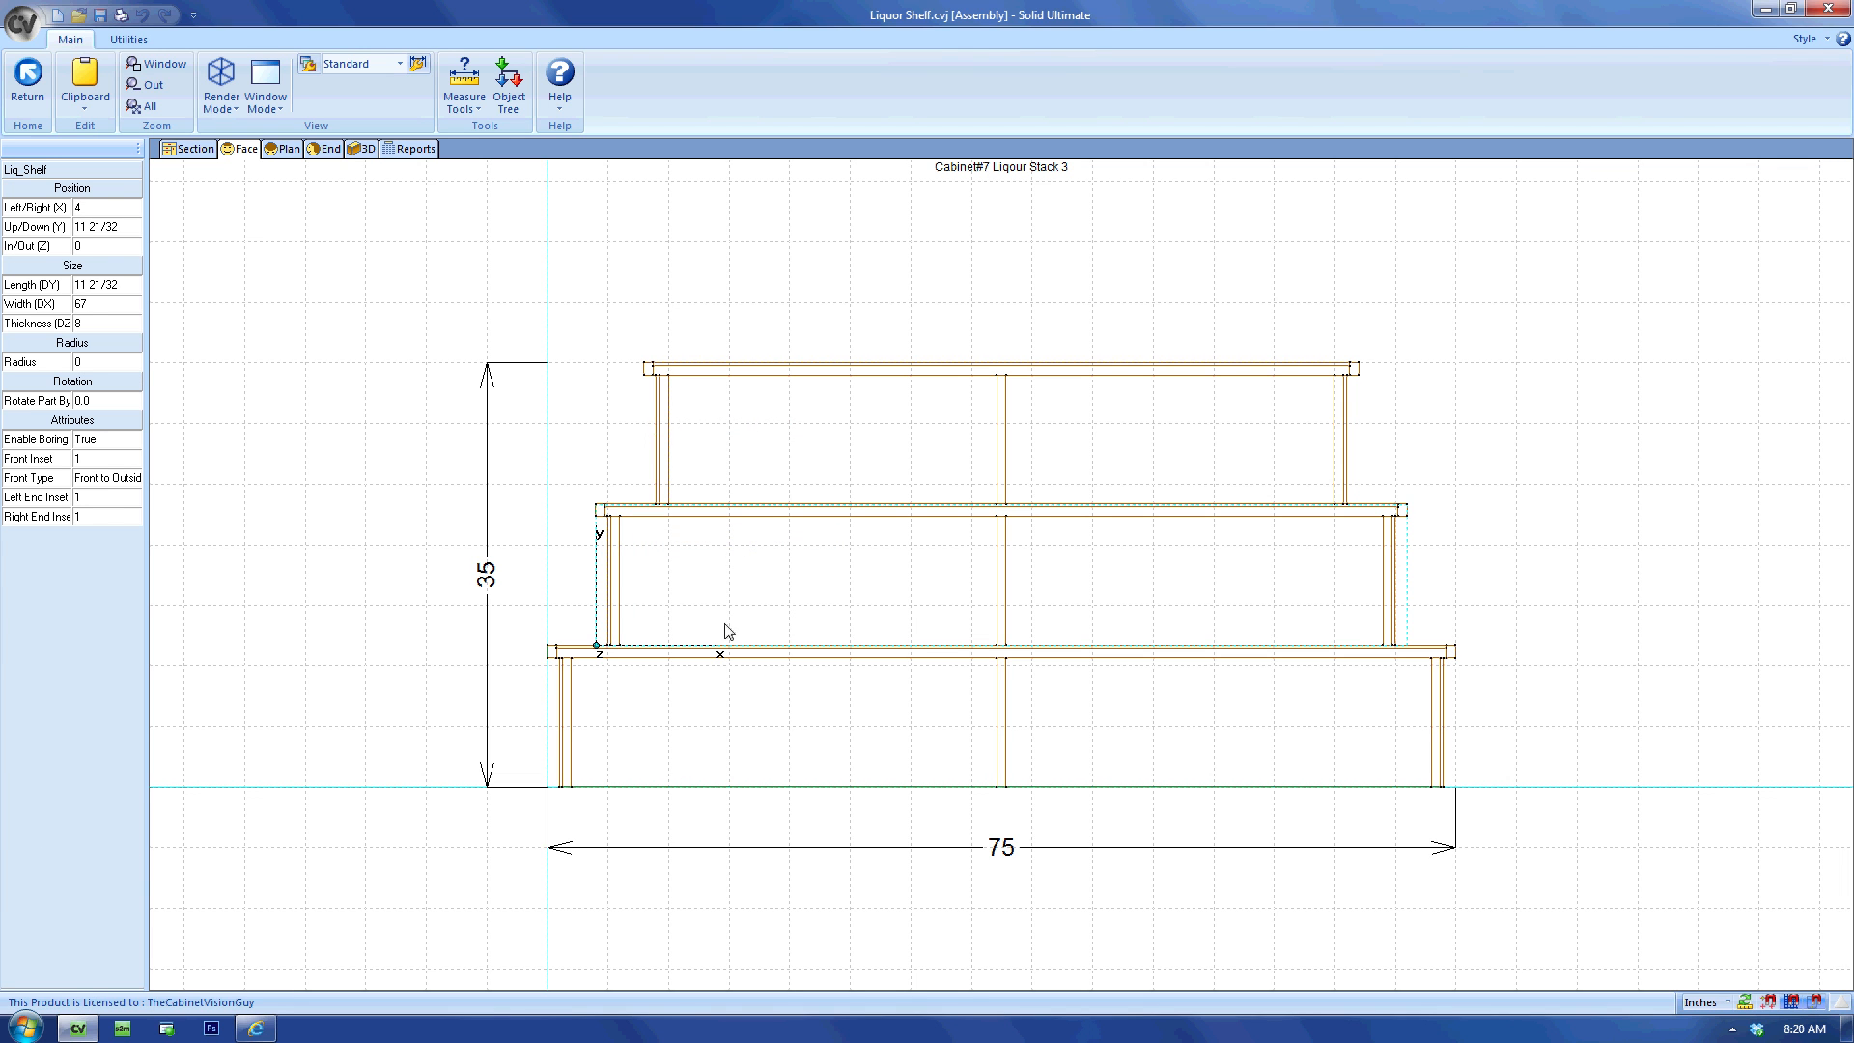
{"action": "right_click", "coordinate": [720, 712]}
{"action": "left_click", "coordinate": [722, 719]}
{"action": "left_click", "coordinate": [247, 152]}
Return to the room layout and place a Liquor Shelf from eSupport Objects on the wall, right of the three-tier stack.
{"action": "left_click", "coordinate": [43, 92]}
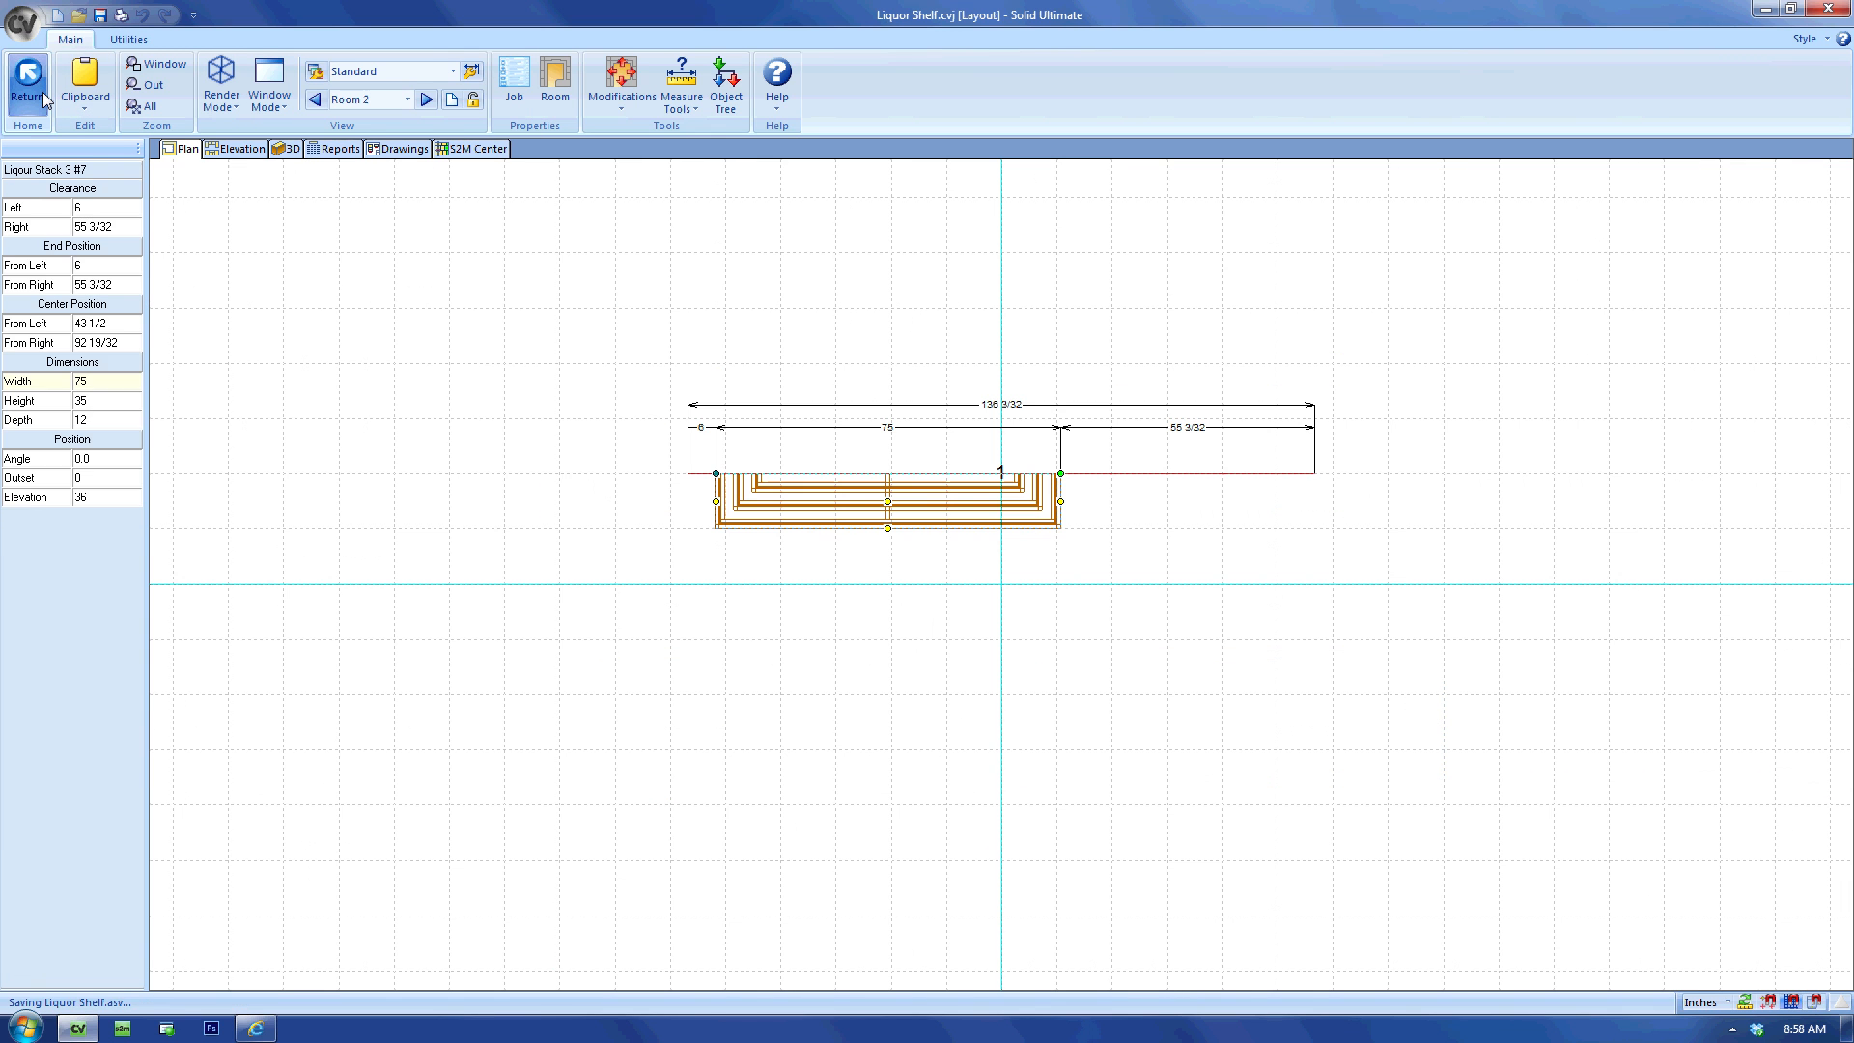
{"action": "left_click", "coordinate": [86, 228]}
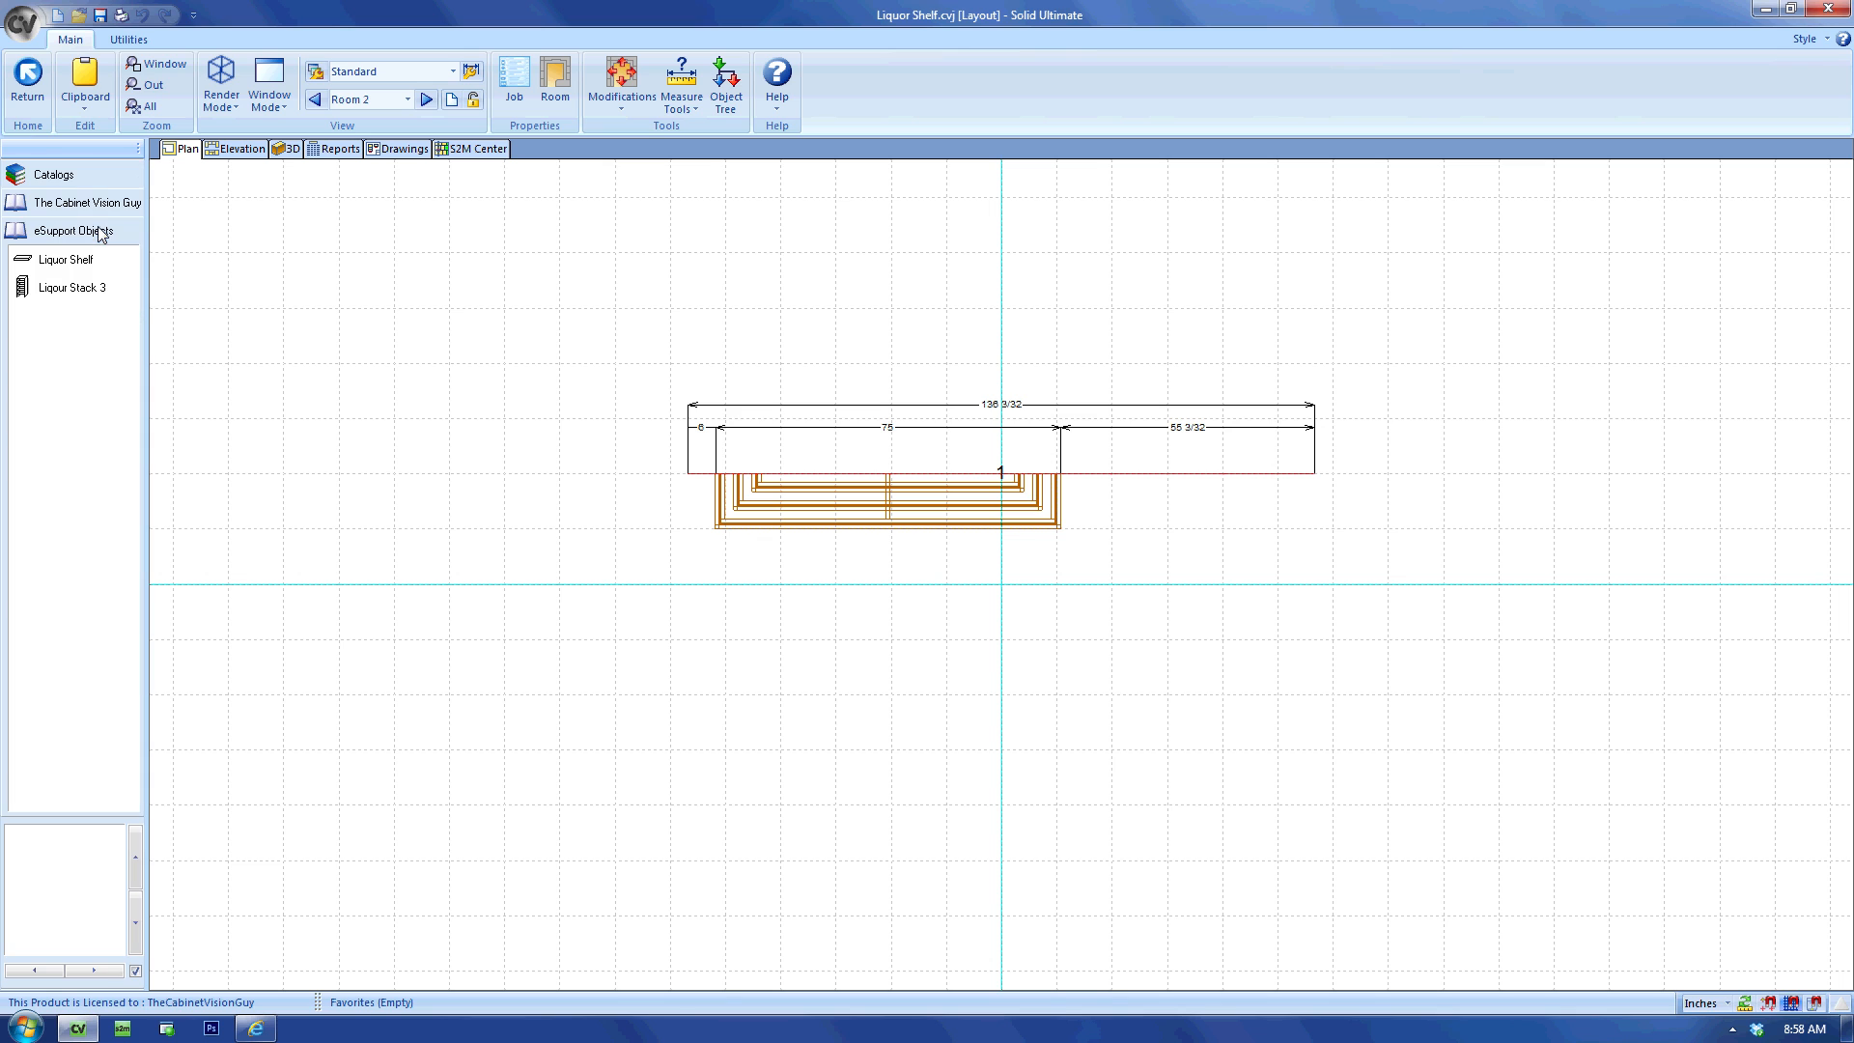
{"action": "left_click_drag", "start_coordinate": [68, 259], "coordinate": [1197, 498]}
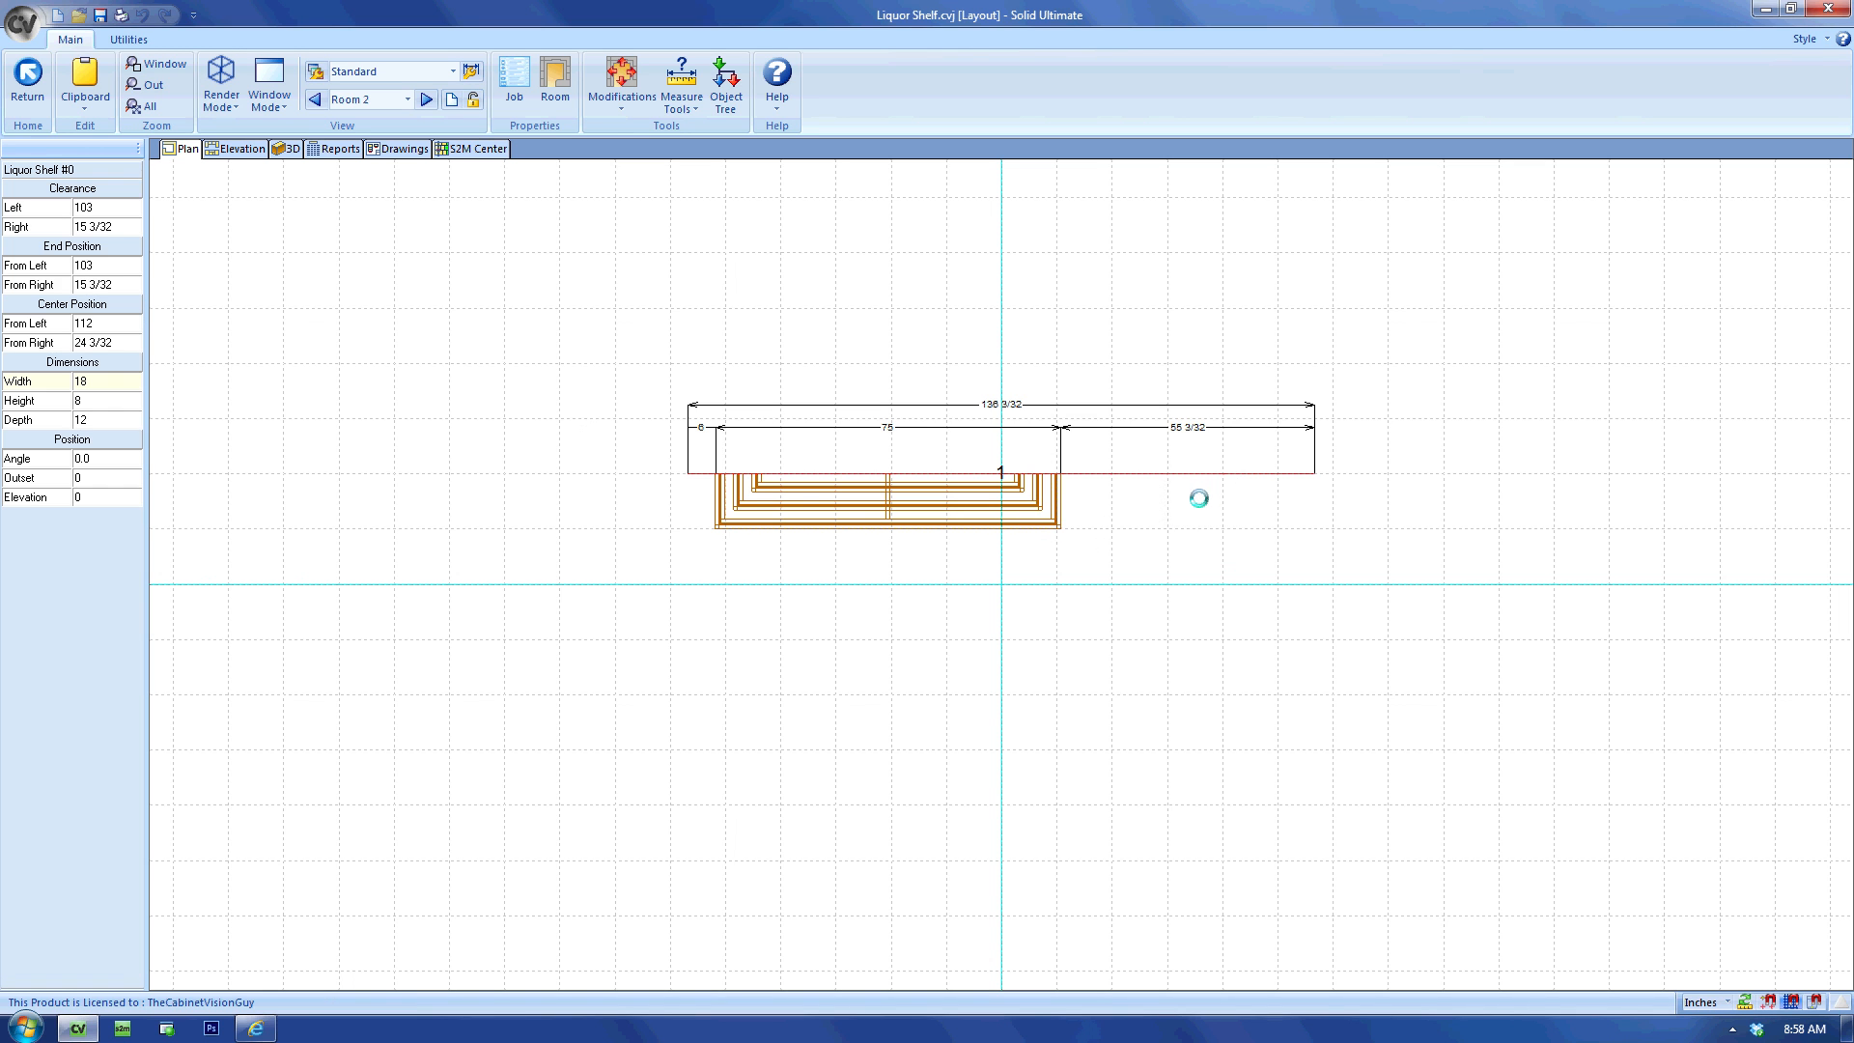
Open the newly placed Liquor Shelf as an assembly and review its parts report.
{"action": "double_click", "coordinate": [1197, 522]}
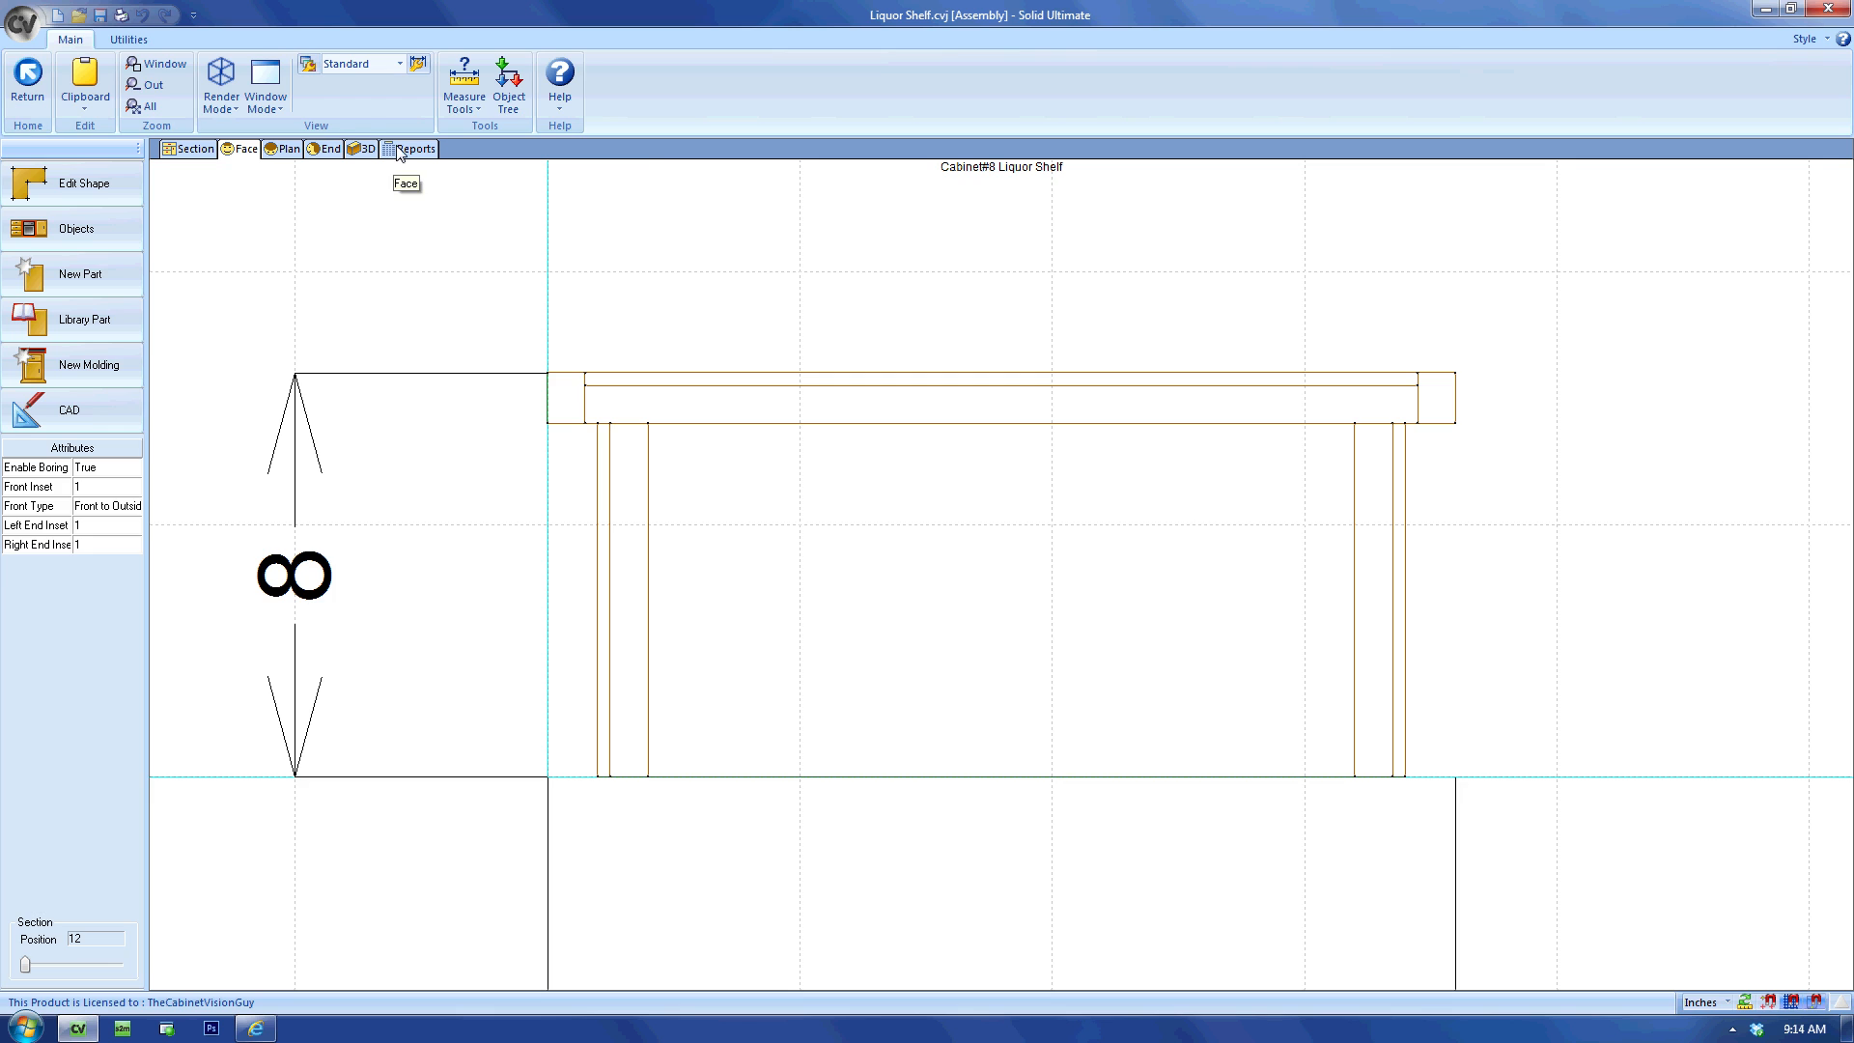
{"action": "left_click", "coordinate": [402, 151]}
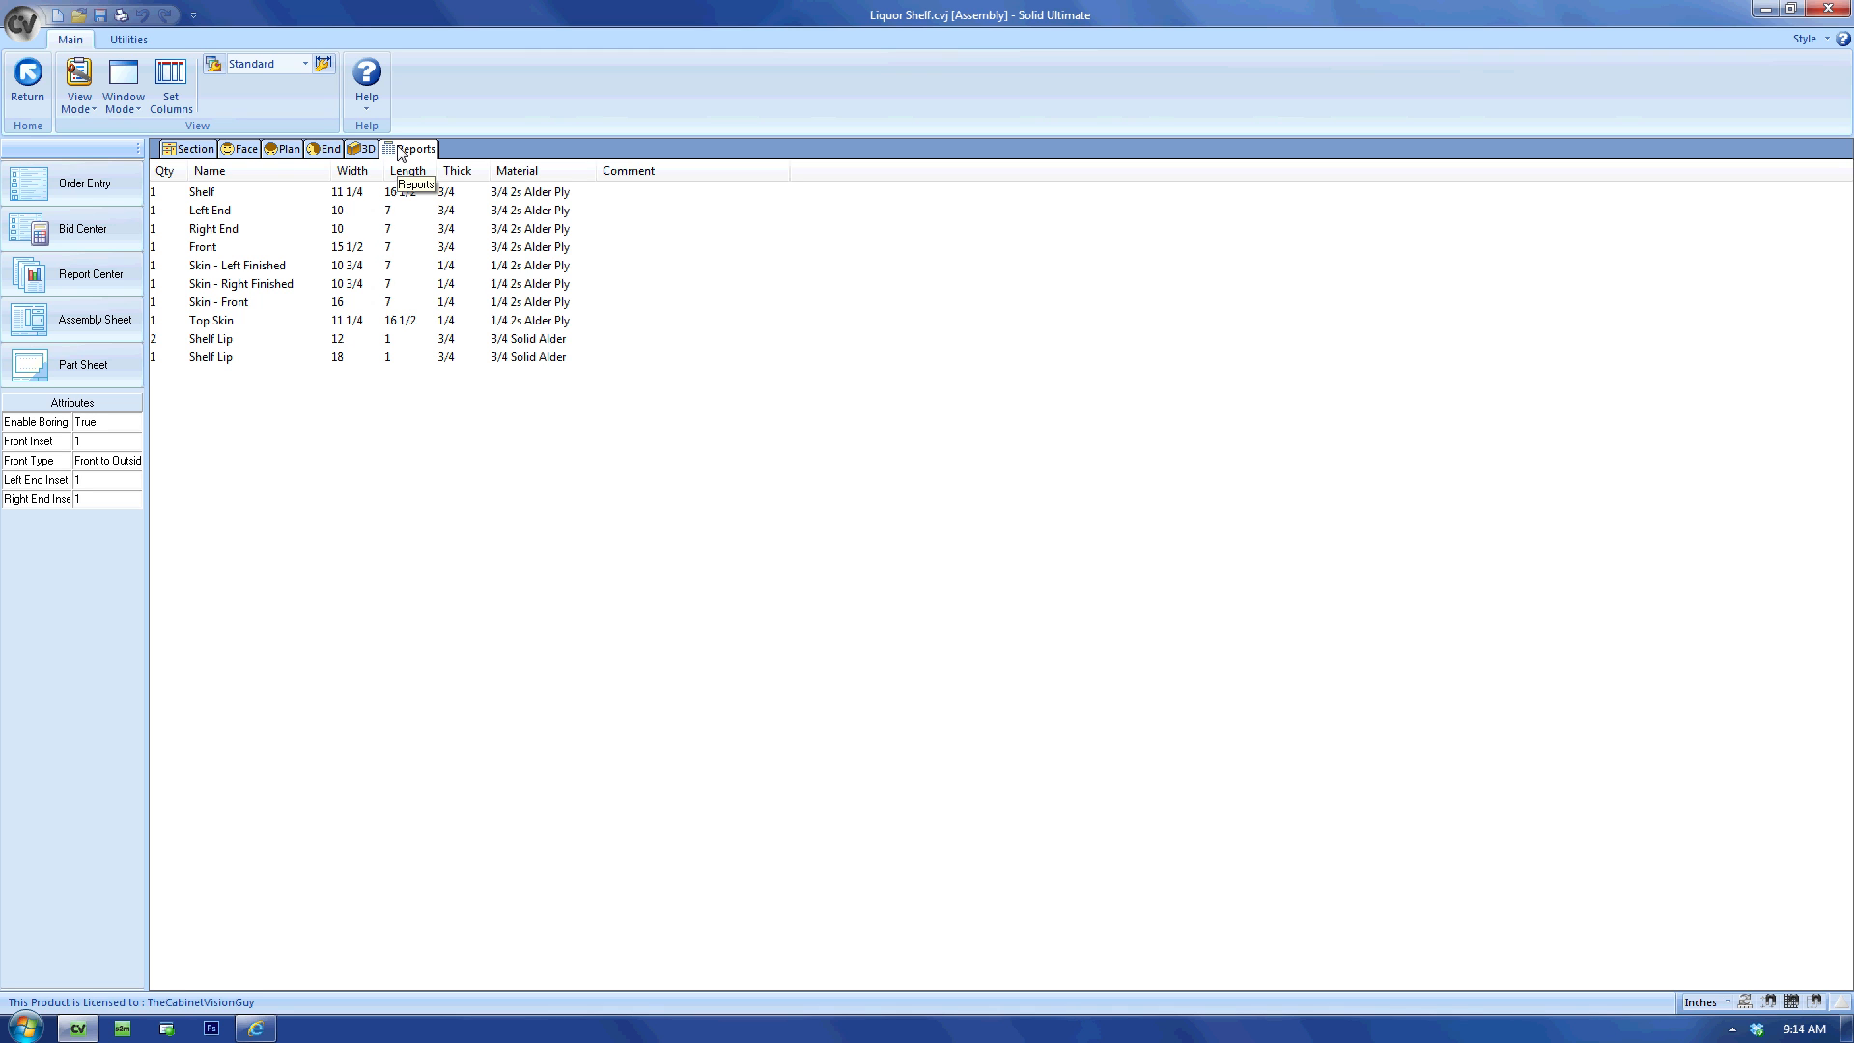
{"action": "left_click", "coordinate": [244, 151]}
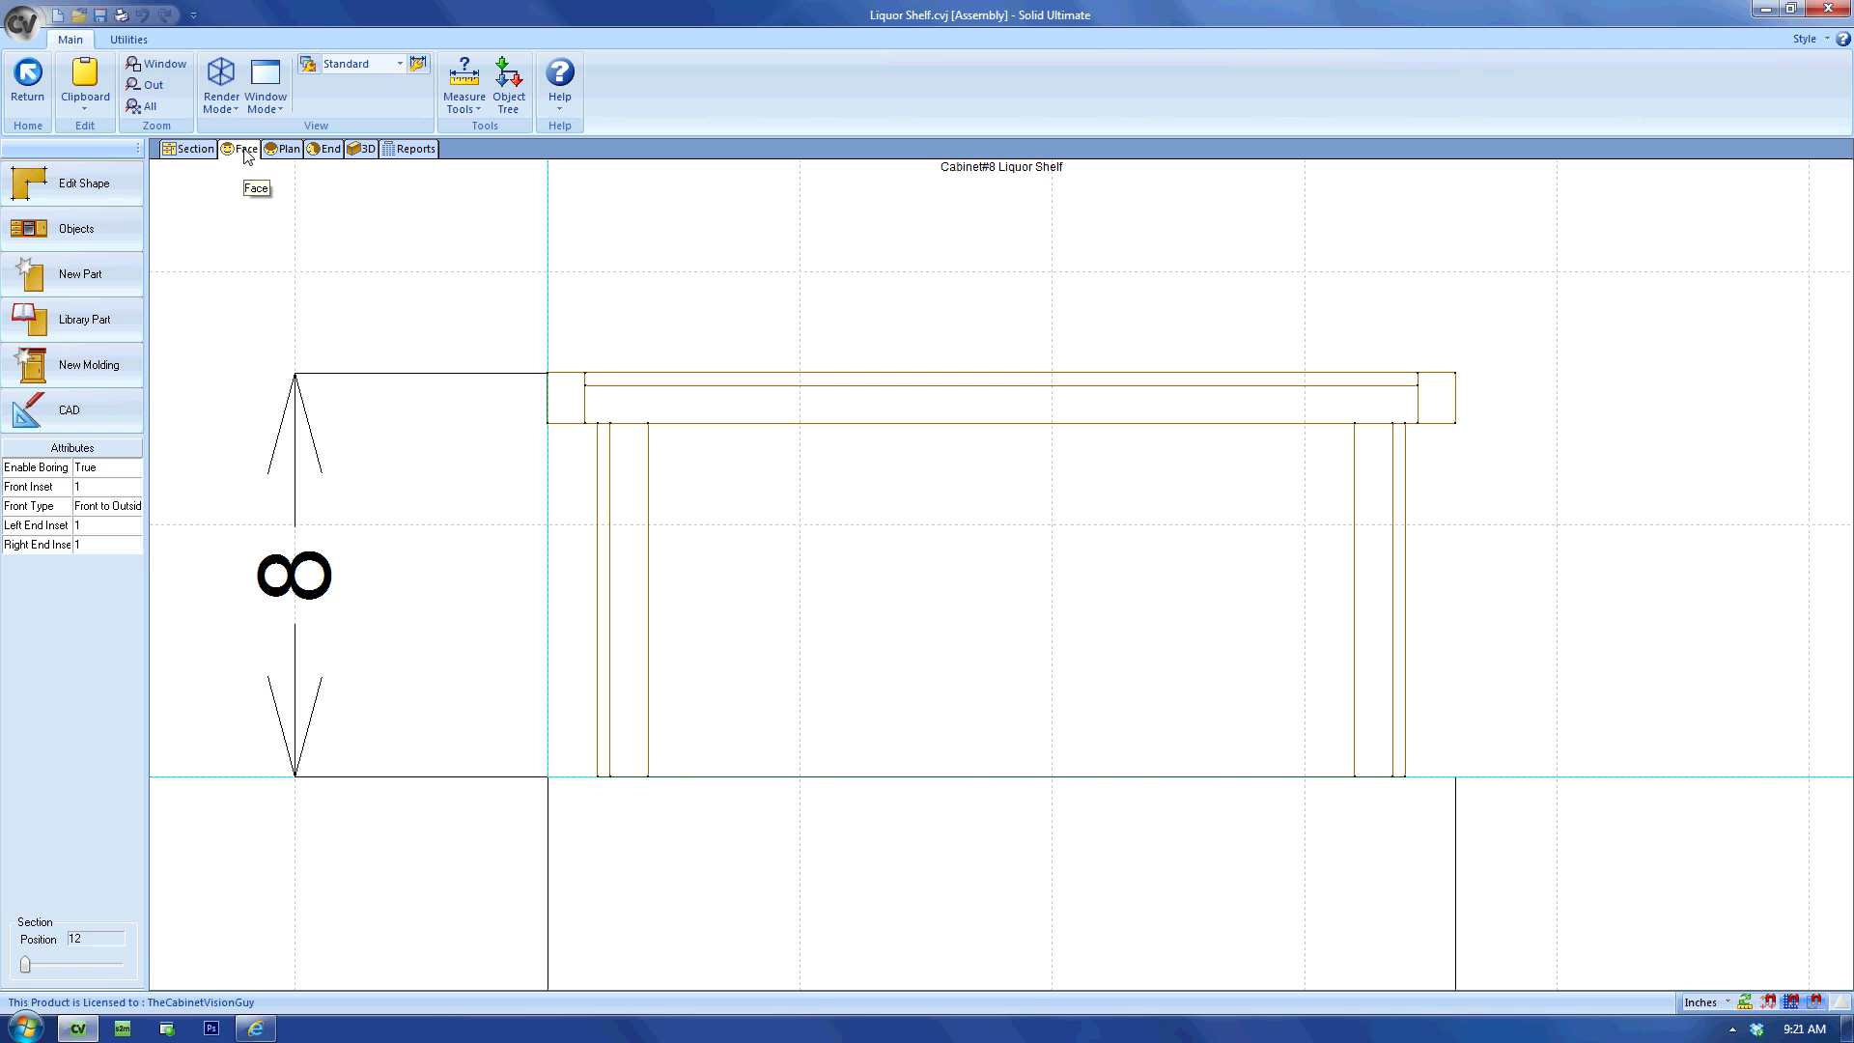
Inspect the parameters of the Liquor Shelf's Front panel in its part properties.
{"action": "left_click", "coordinate": [697, 475]}
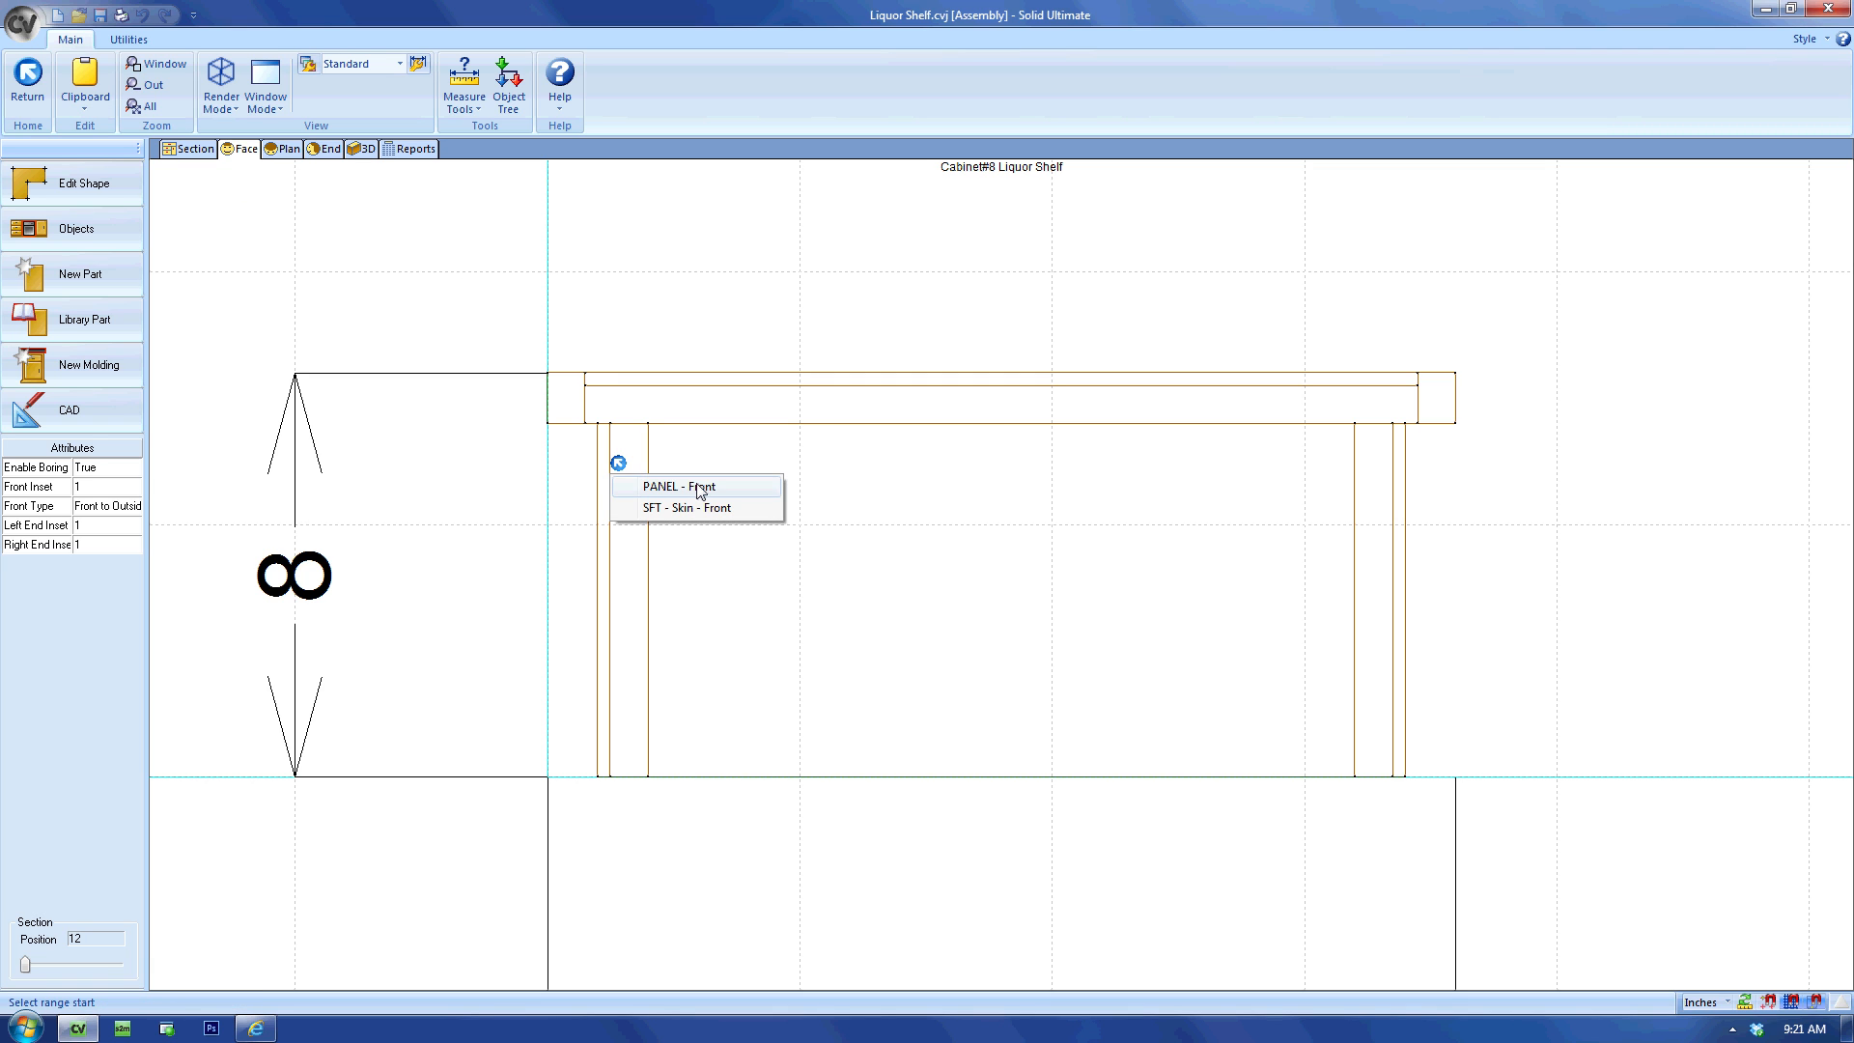
{"action": "left_click", "coordinate": [700, 487]}
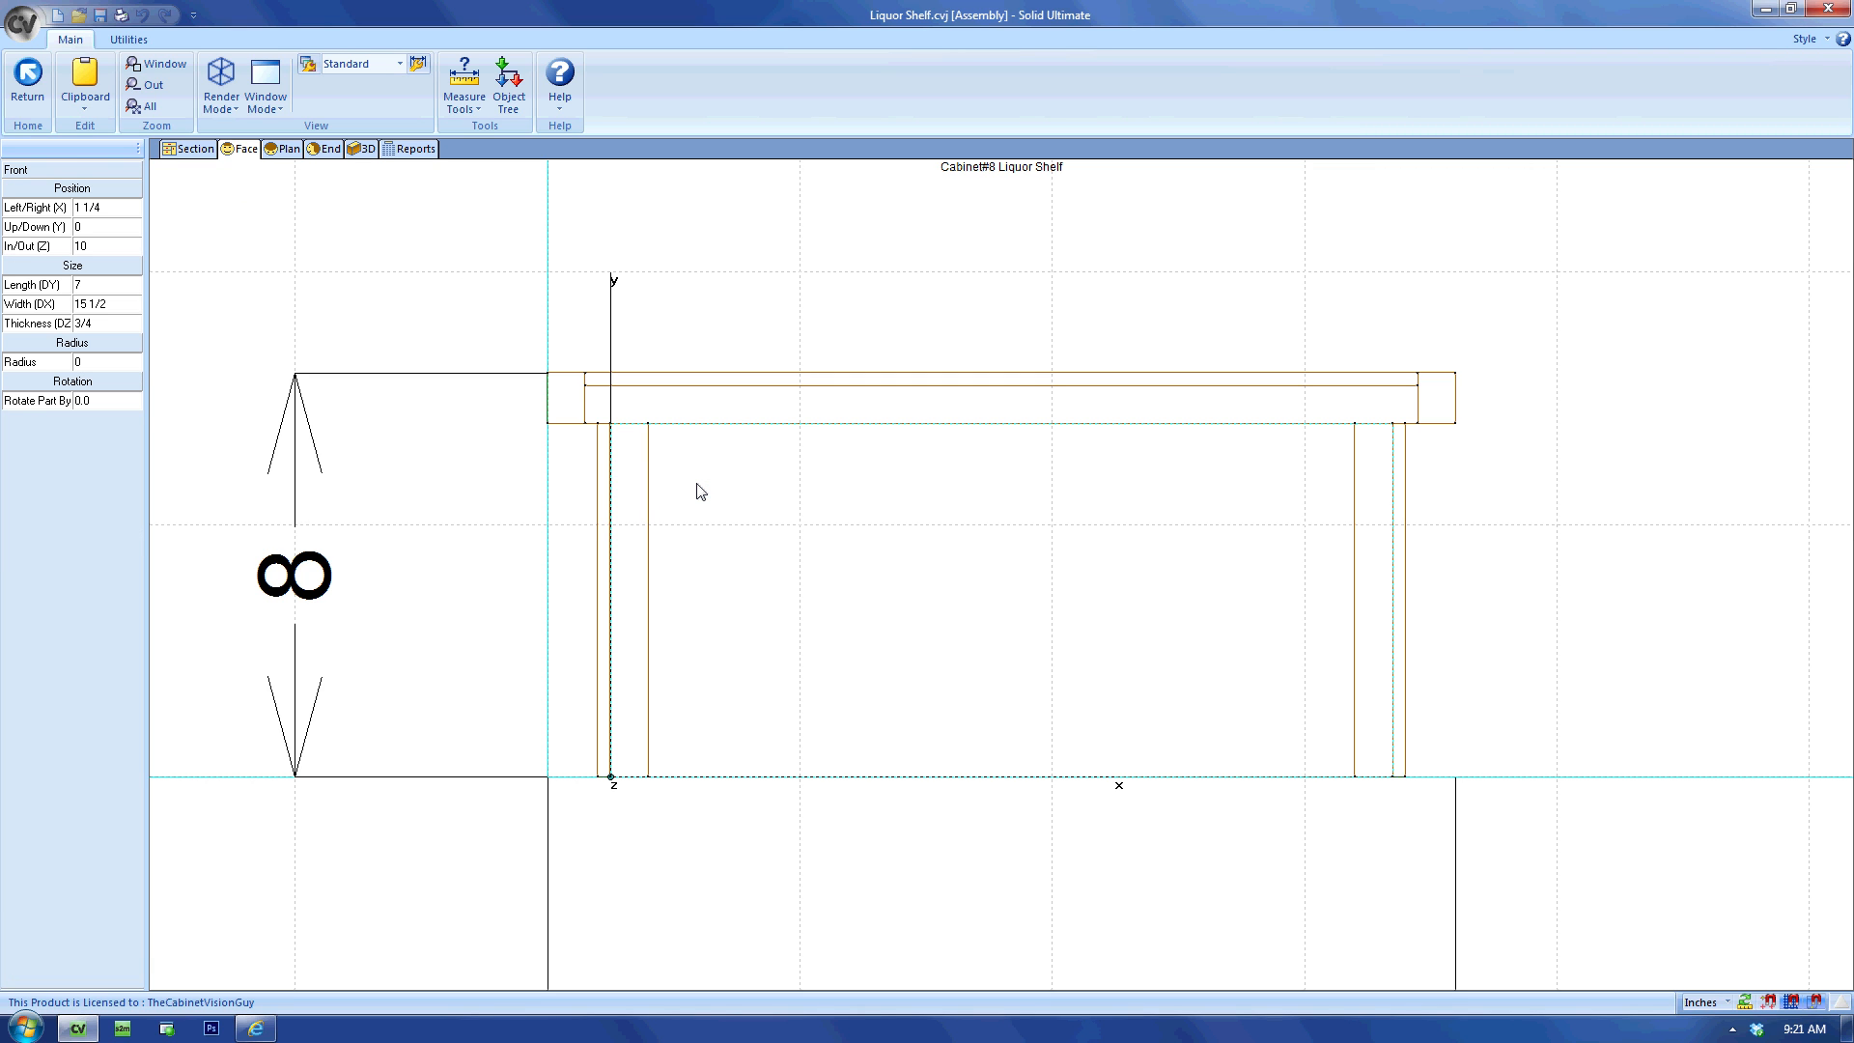
{"action": "right_click", "coordinate": [701, 493]}
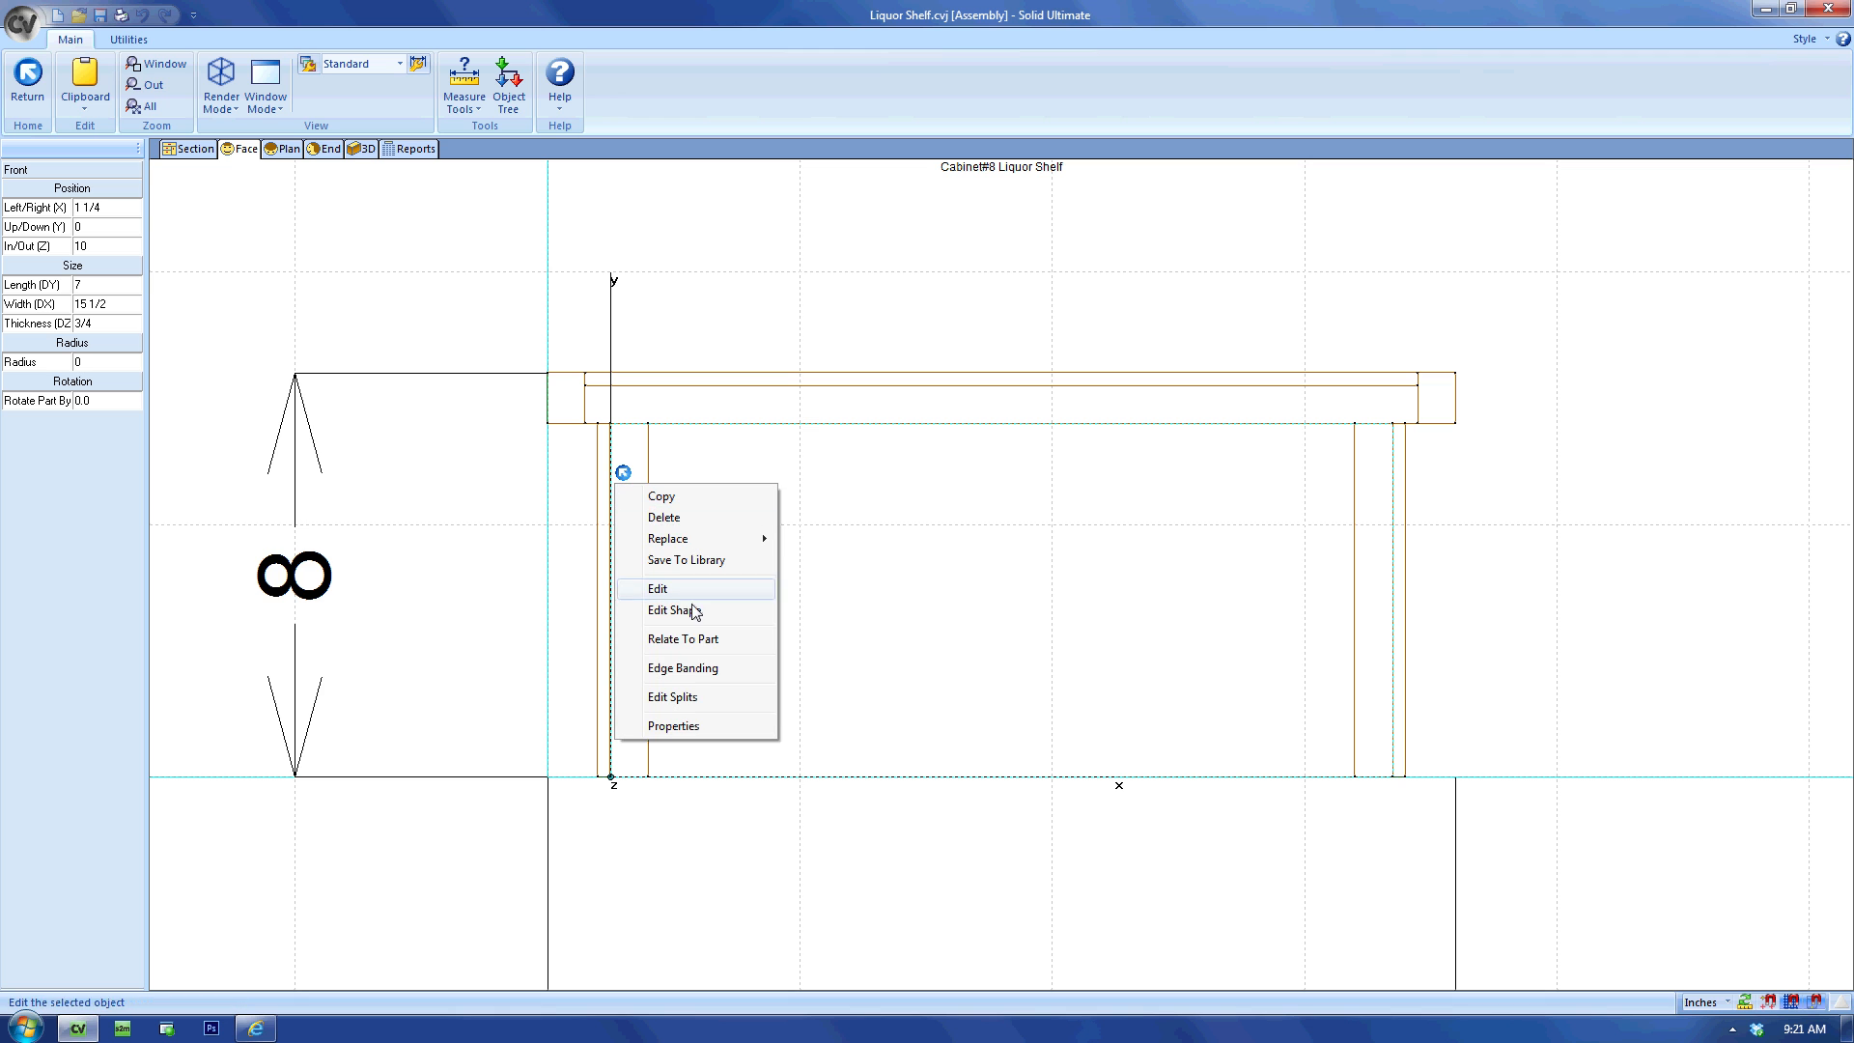
{"action": "left_click", "coordinate": [691, 727]}
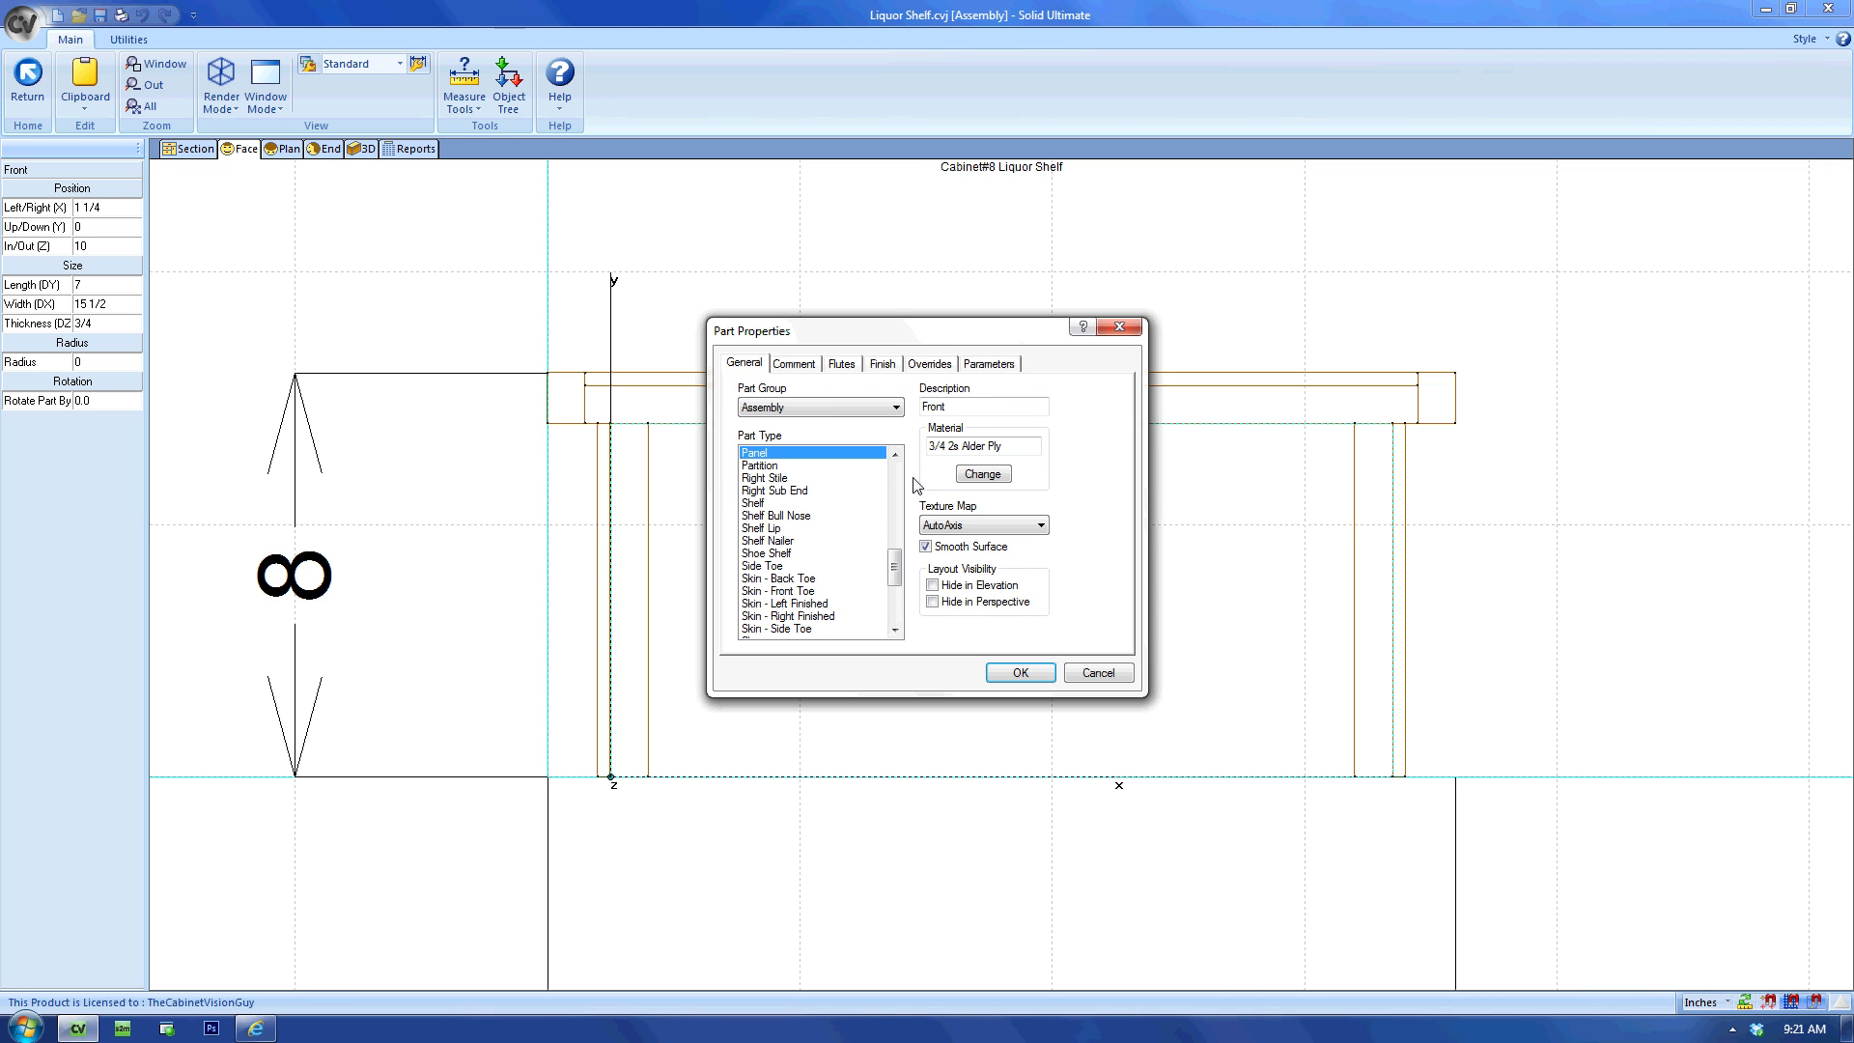
{"action": "left_click", "coordinate": [989, 366]}
{"action": "left_click_drag", "start_coordinate": [1020, 419], "coordinate": [1021, 448]}
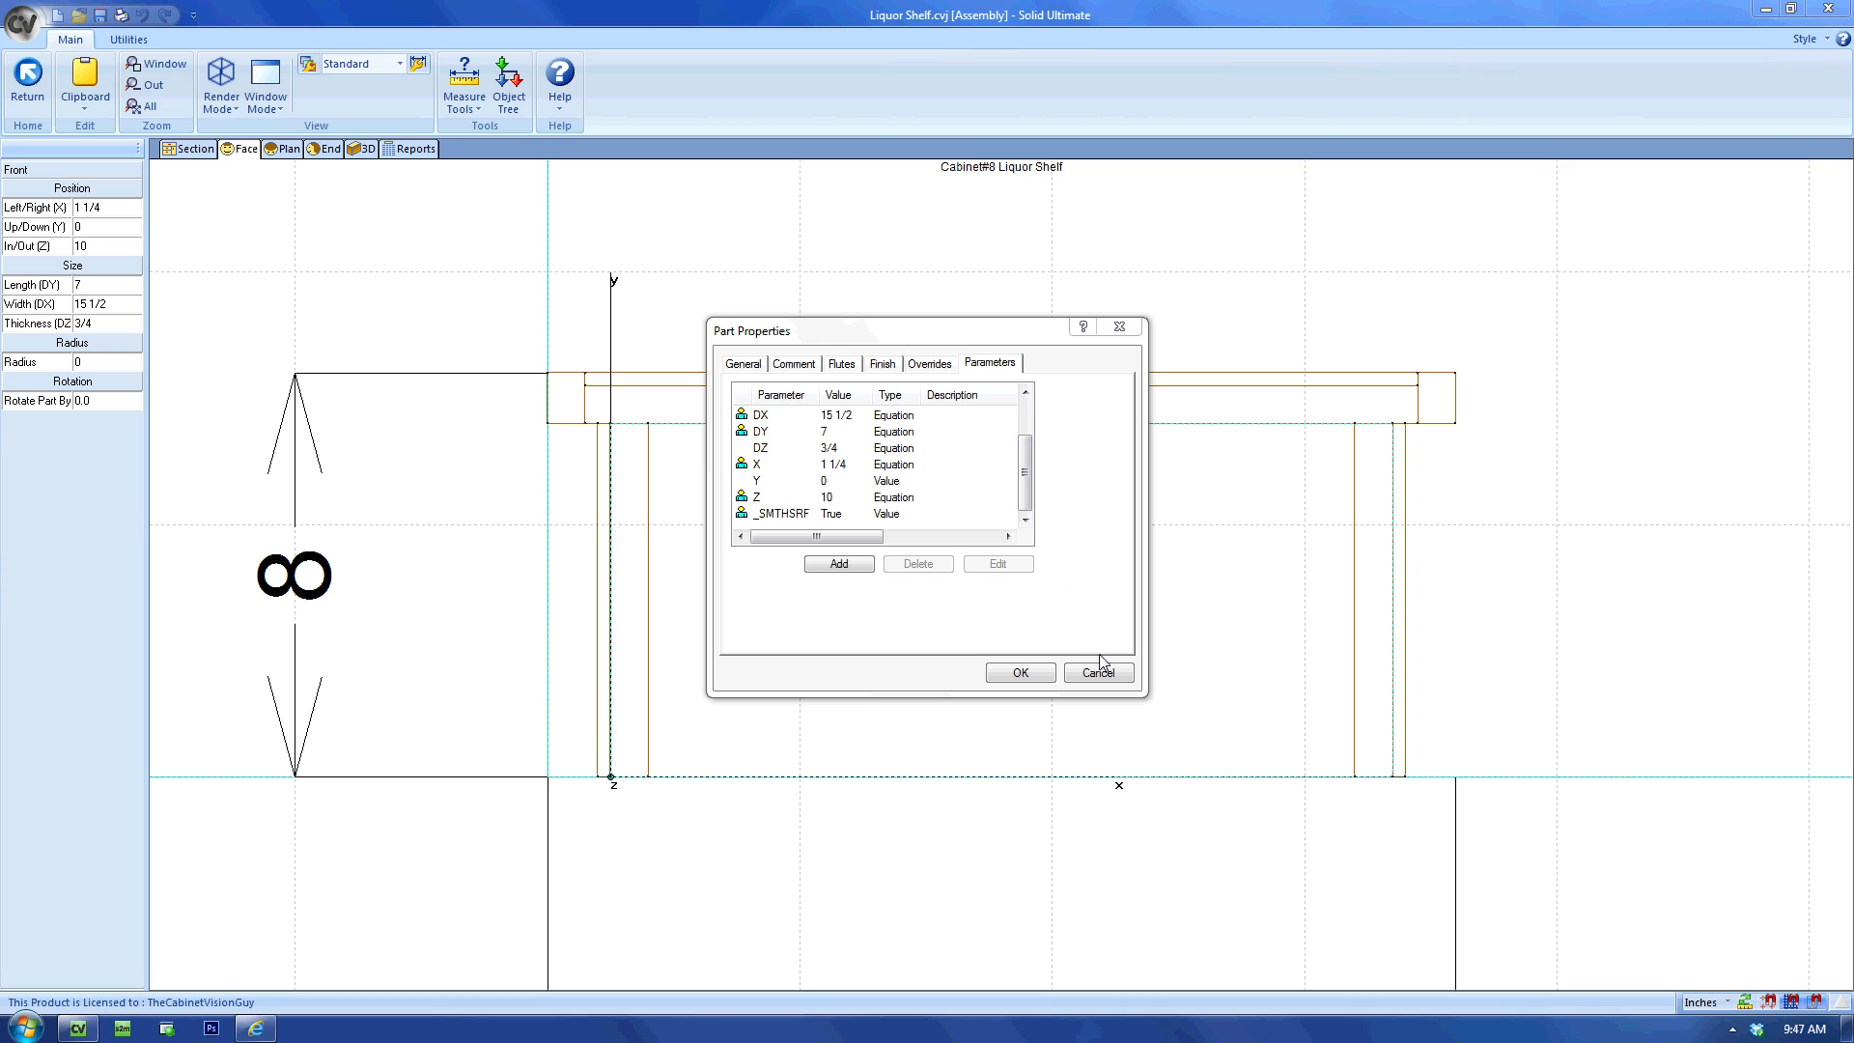
{"action": "left_click", "coordinate": [1101, 672]}
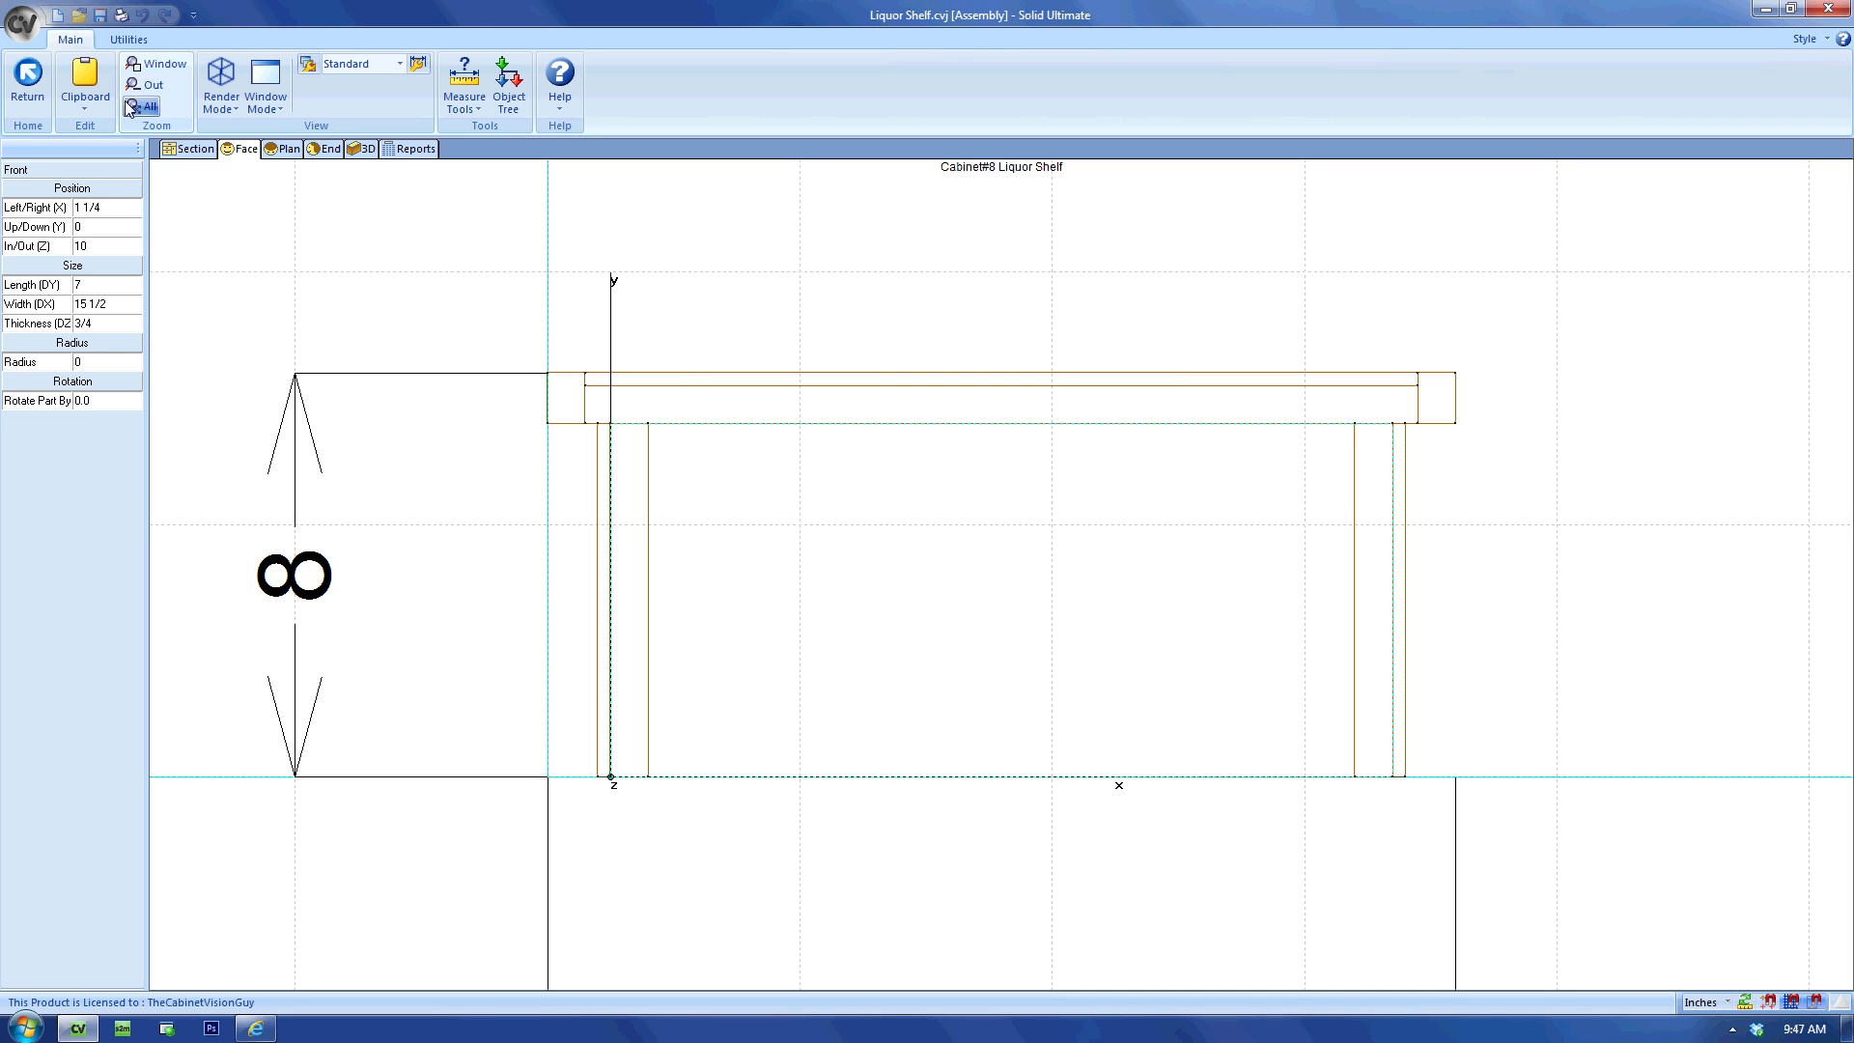
Return to the room layout, place an Empty Base Object from The Cabinet Vision Guy catalog and open it as an assembly.
{"action": "left_click", "coordinate": [30, 81]}
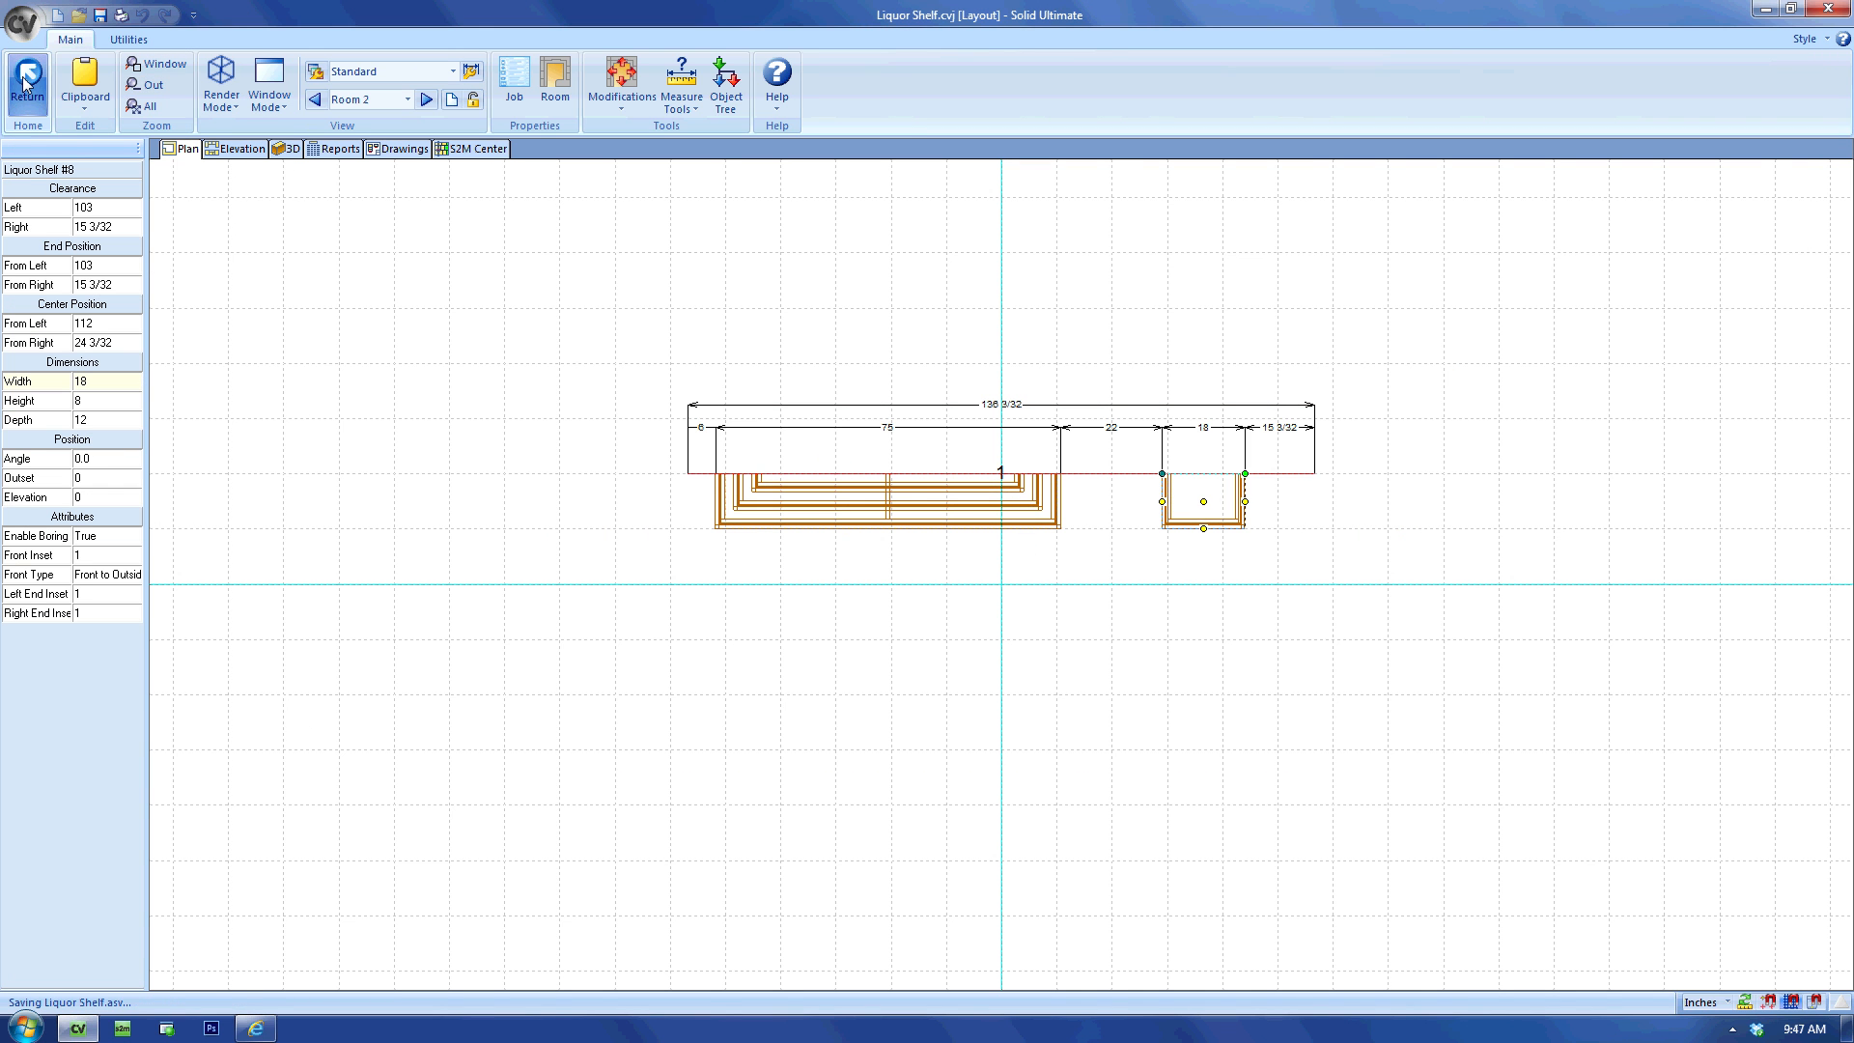
{"action": "left_click", "coordinate": [120, 241]}
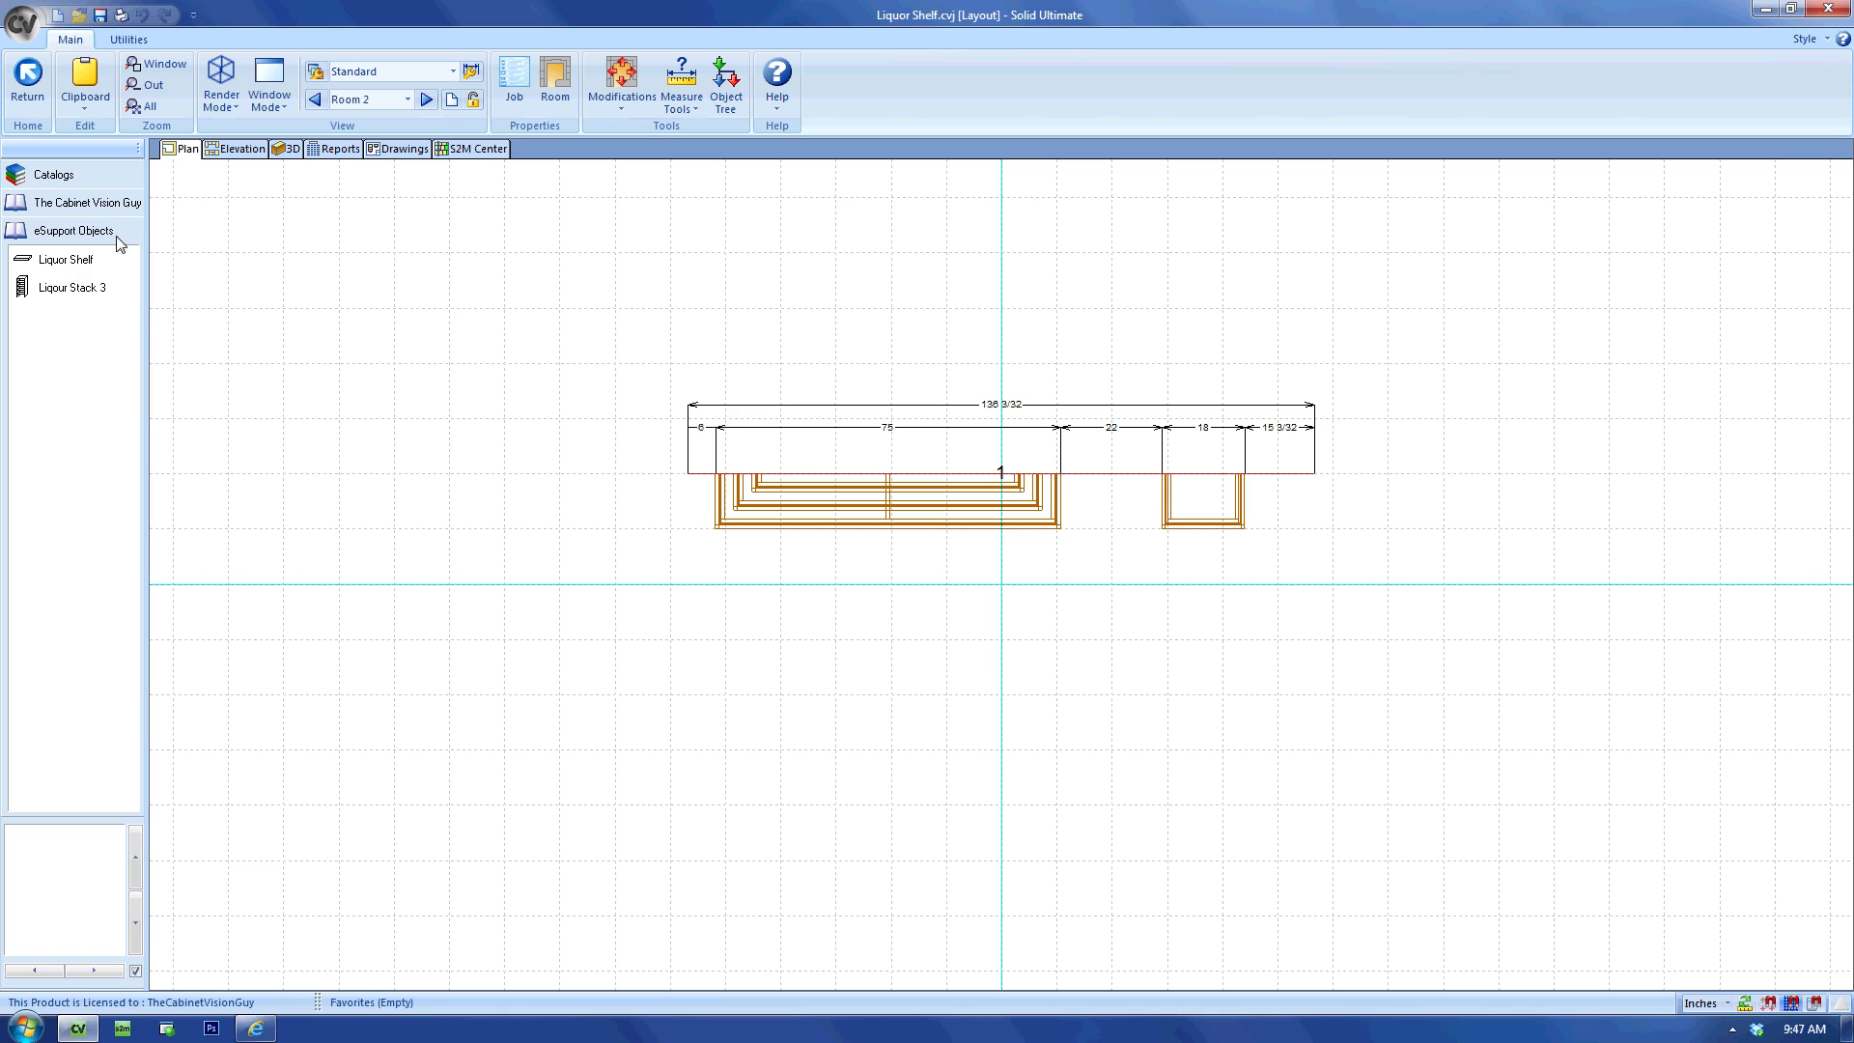
{"action": "left_click", "coordinate": [71, 205]}
{"action": "left_click", "coordinate": [58, 315]}
{"action": "left_click", "coordinate": [819, 428]}
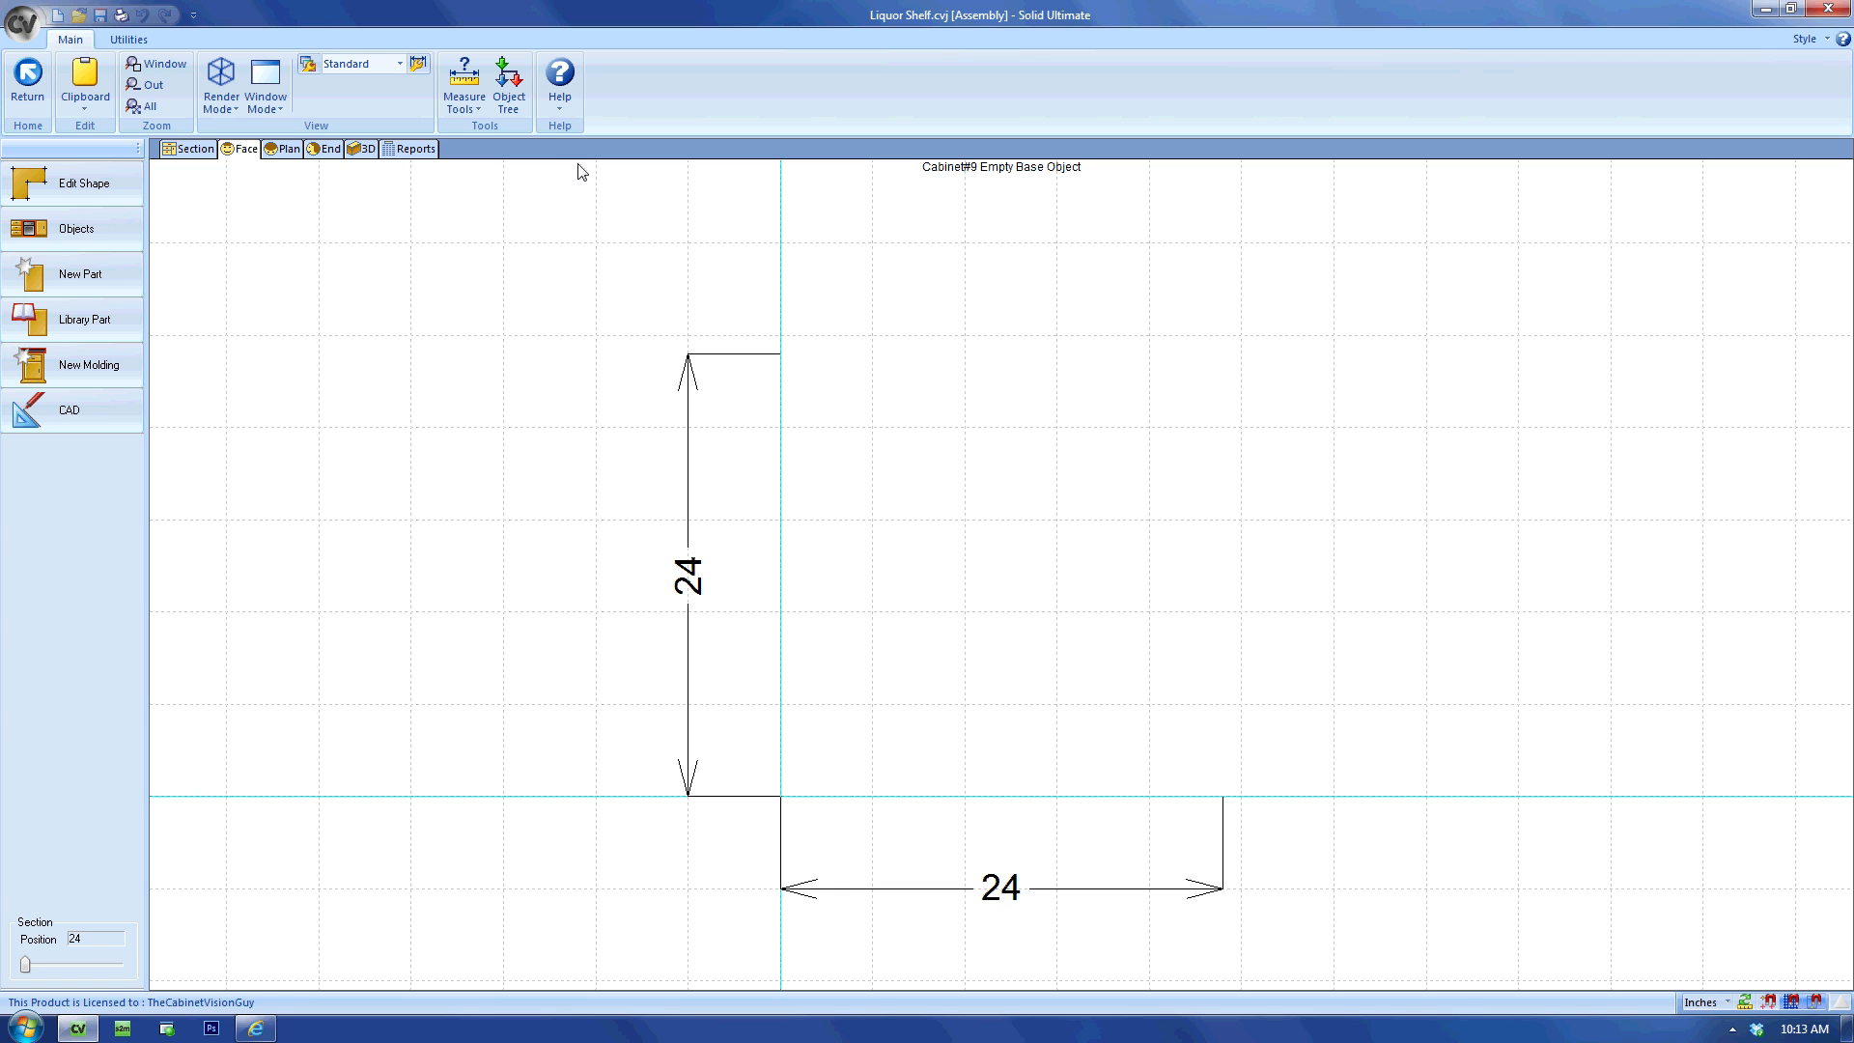
Add a measurement attribute named _faceInset to the empty base object, with the description Face Inset and value 1.
{"action": "left_click", "coordinate": [512, 102]}
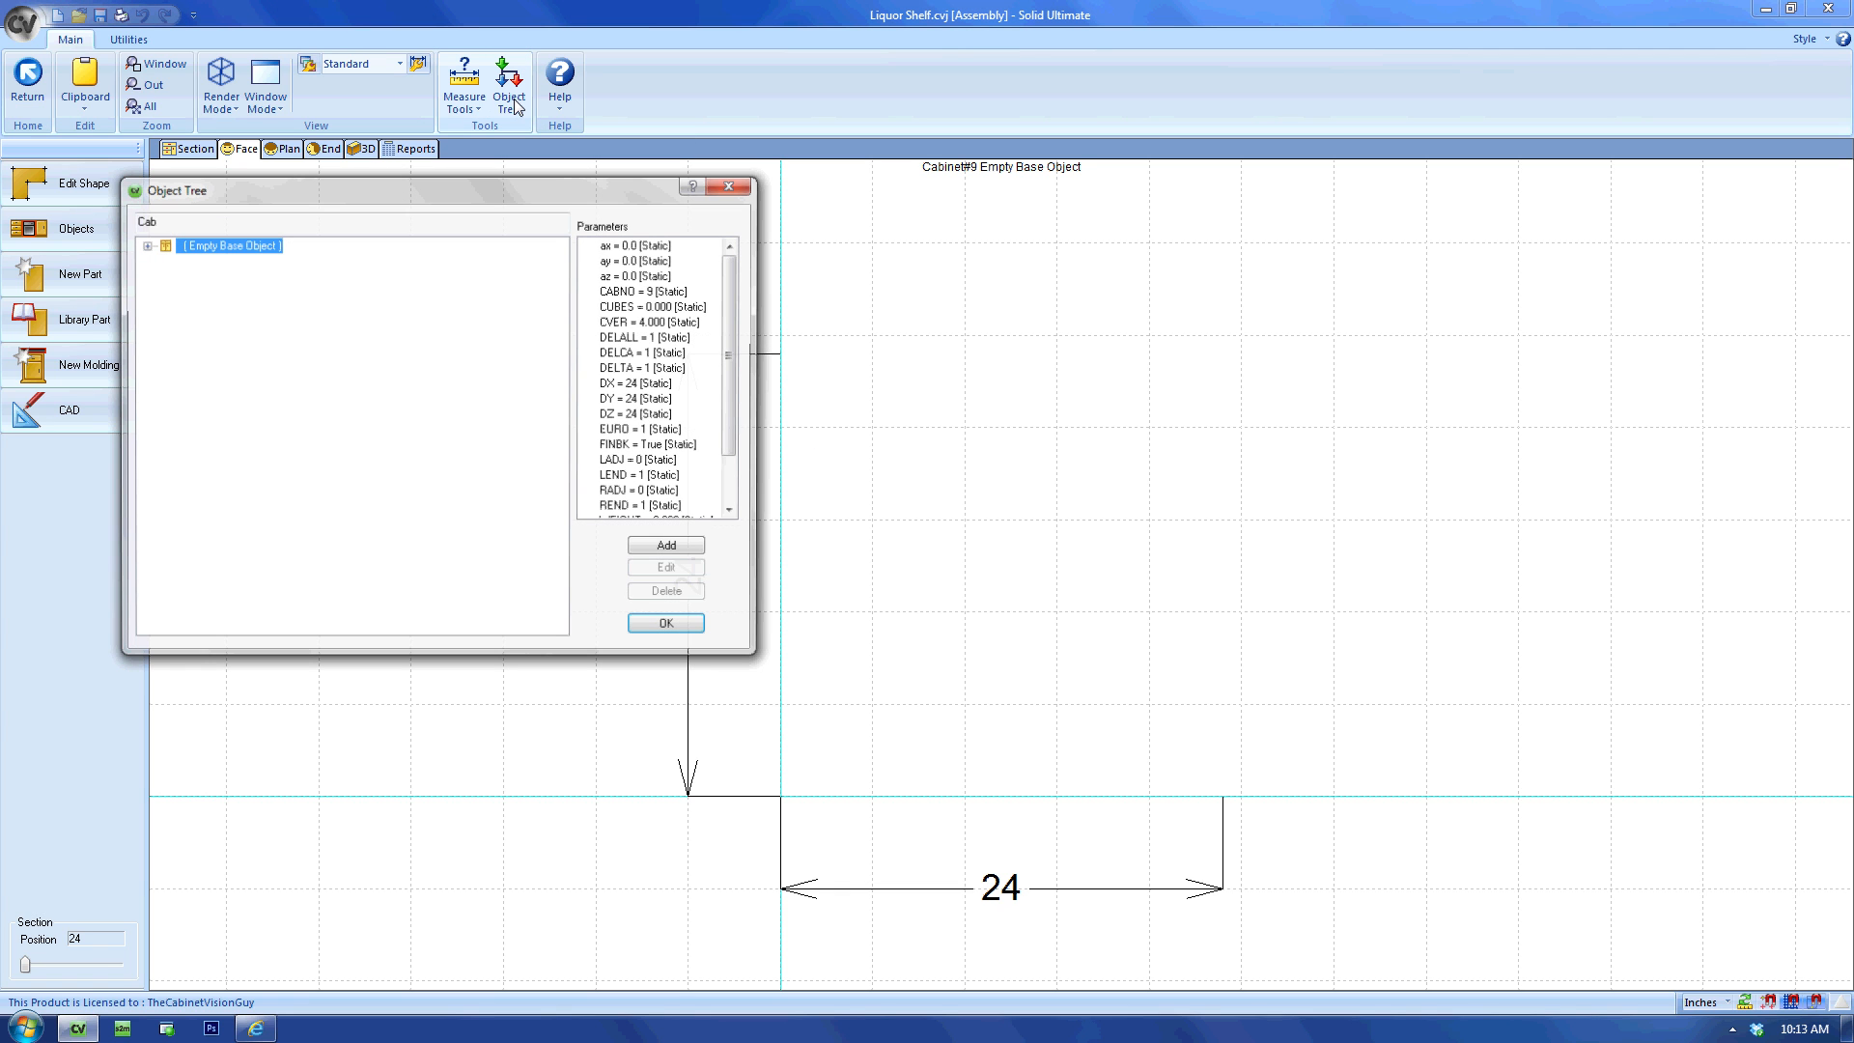
{"action": "left_click", "coordinate": [658, 548]}
{"action": "left_click", "coordinate": [579, 258]}
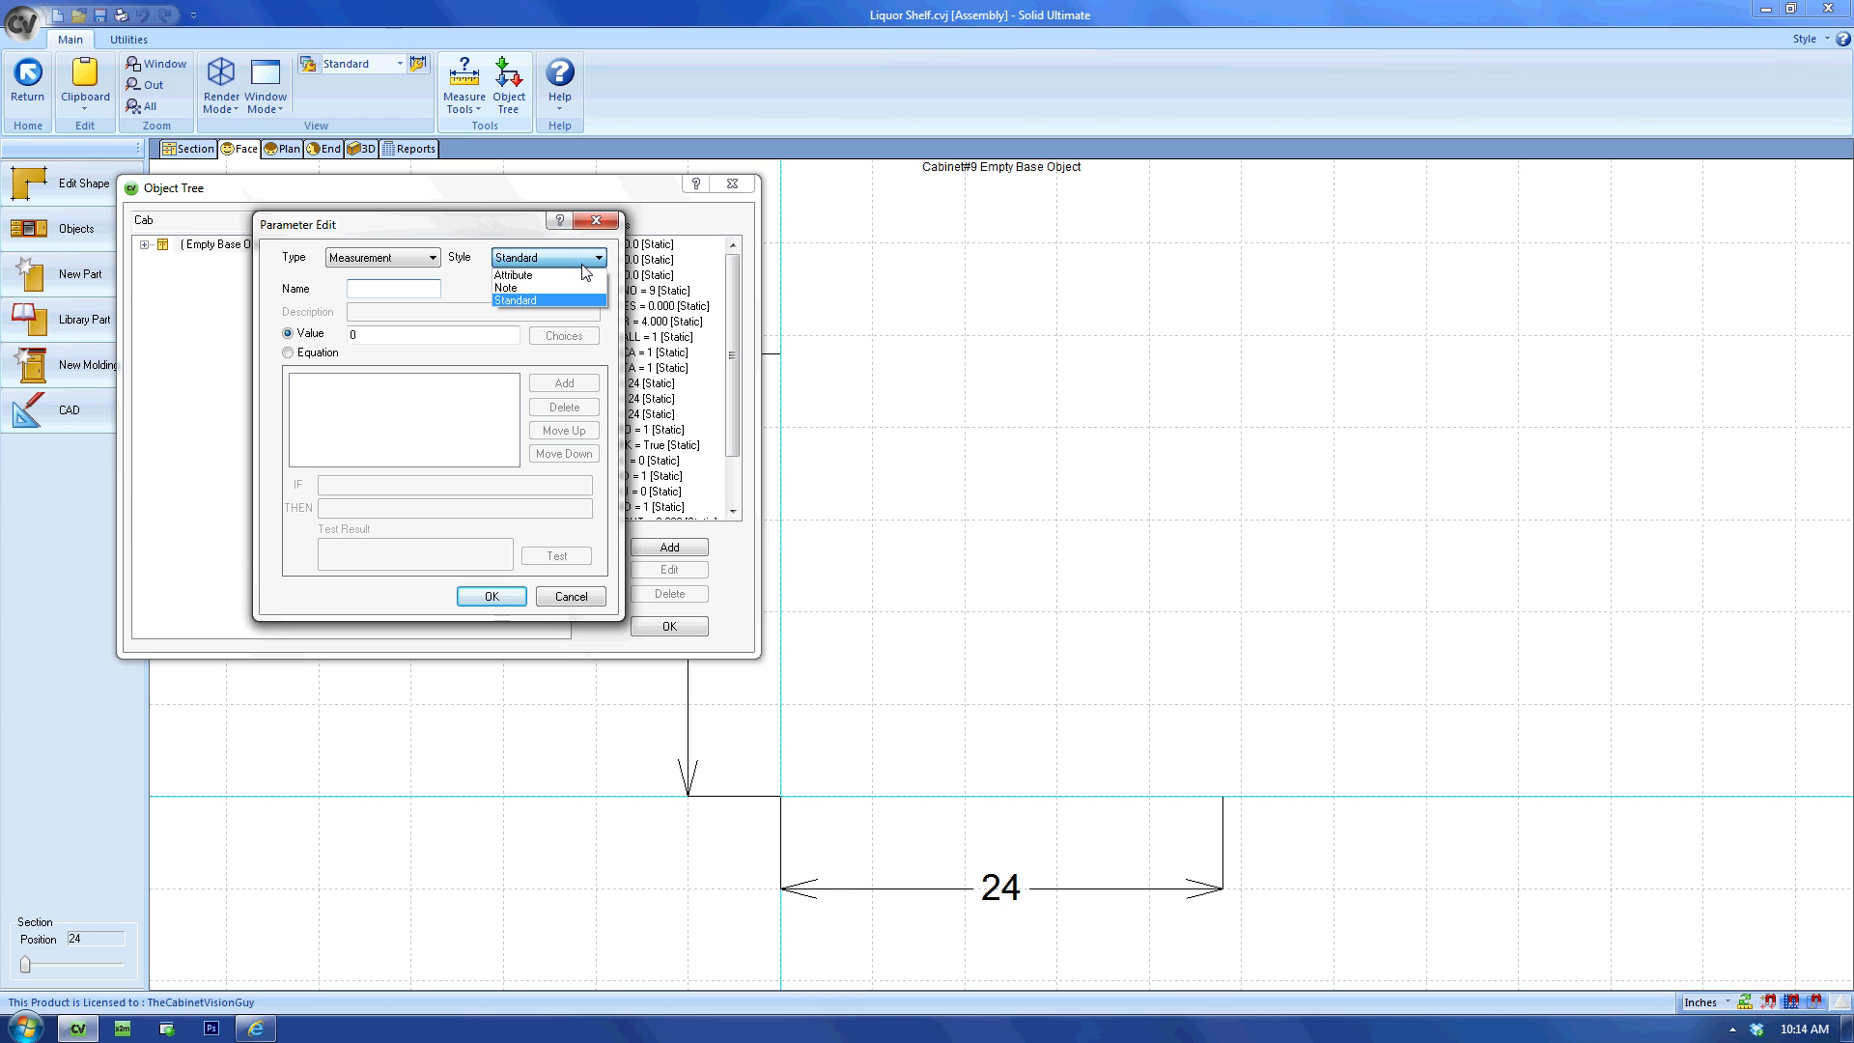
{"action": "left_click", "coordinate": [568, 276]}
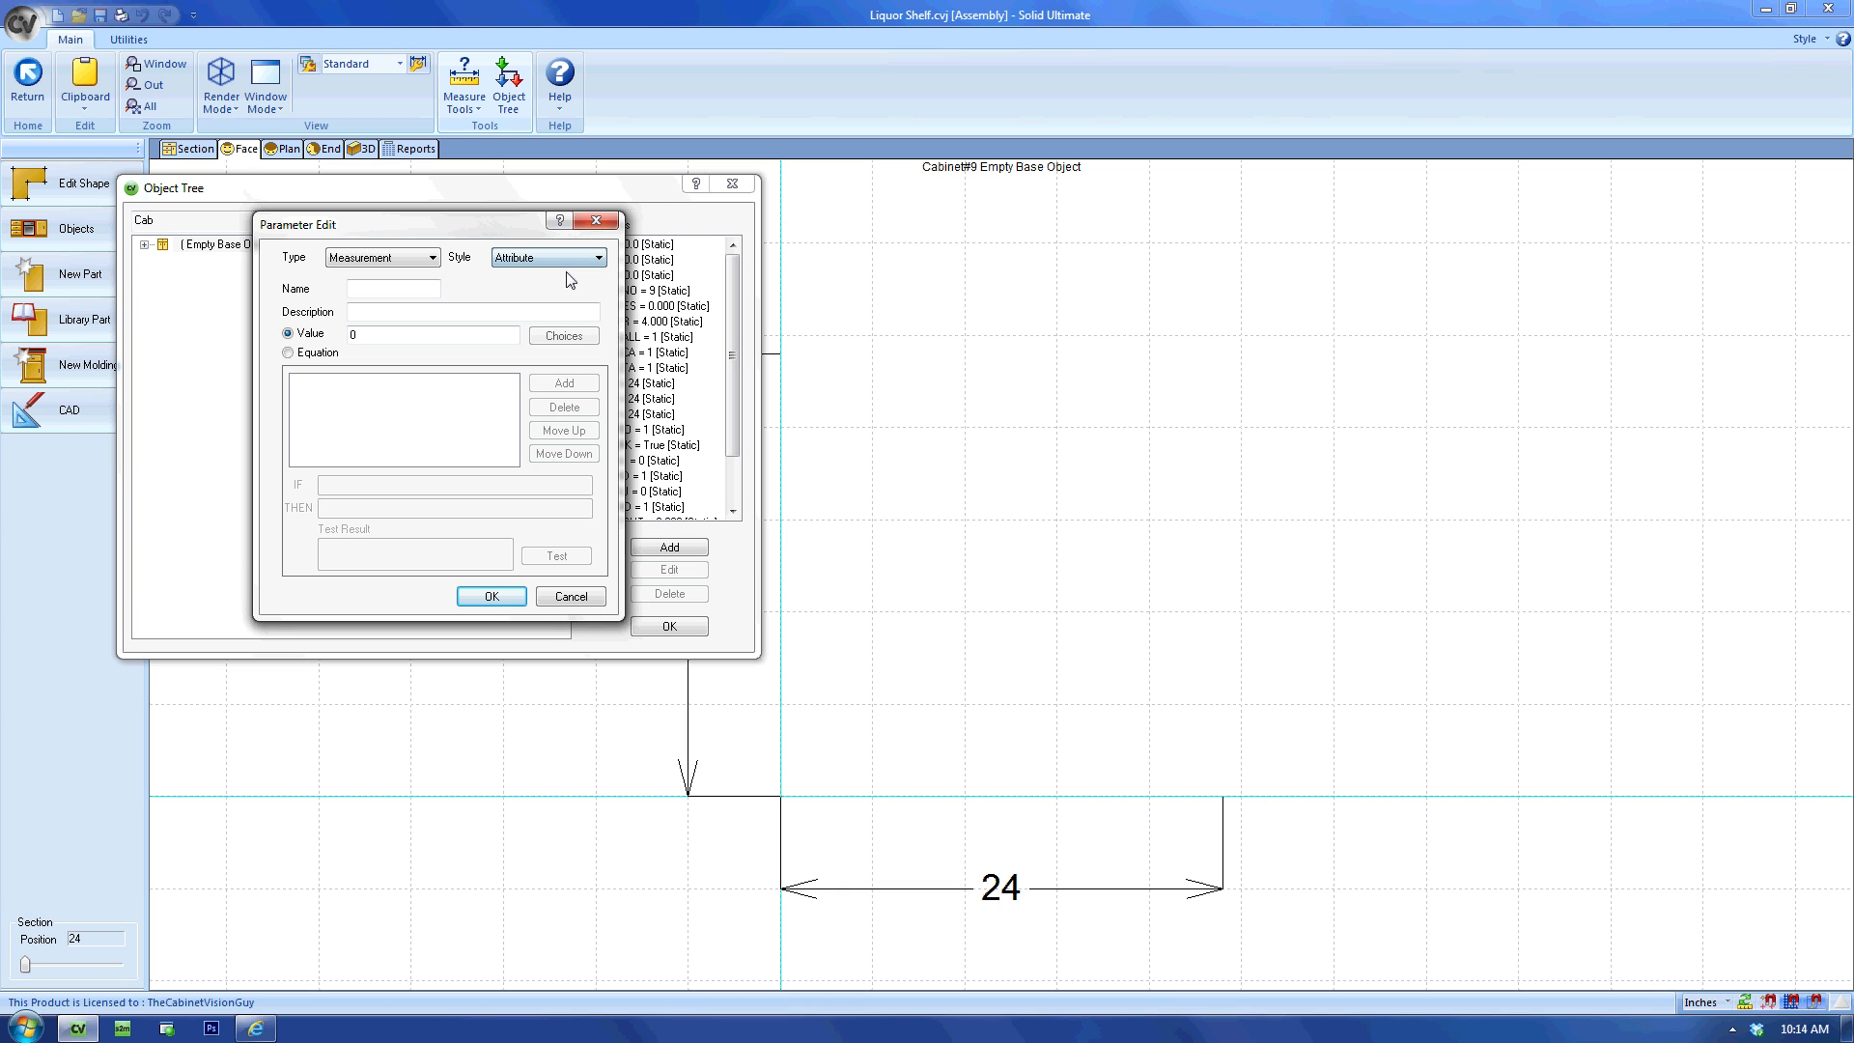
{"action": "left_click", "coordinate": [422, 287]}
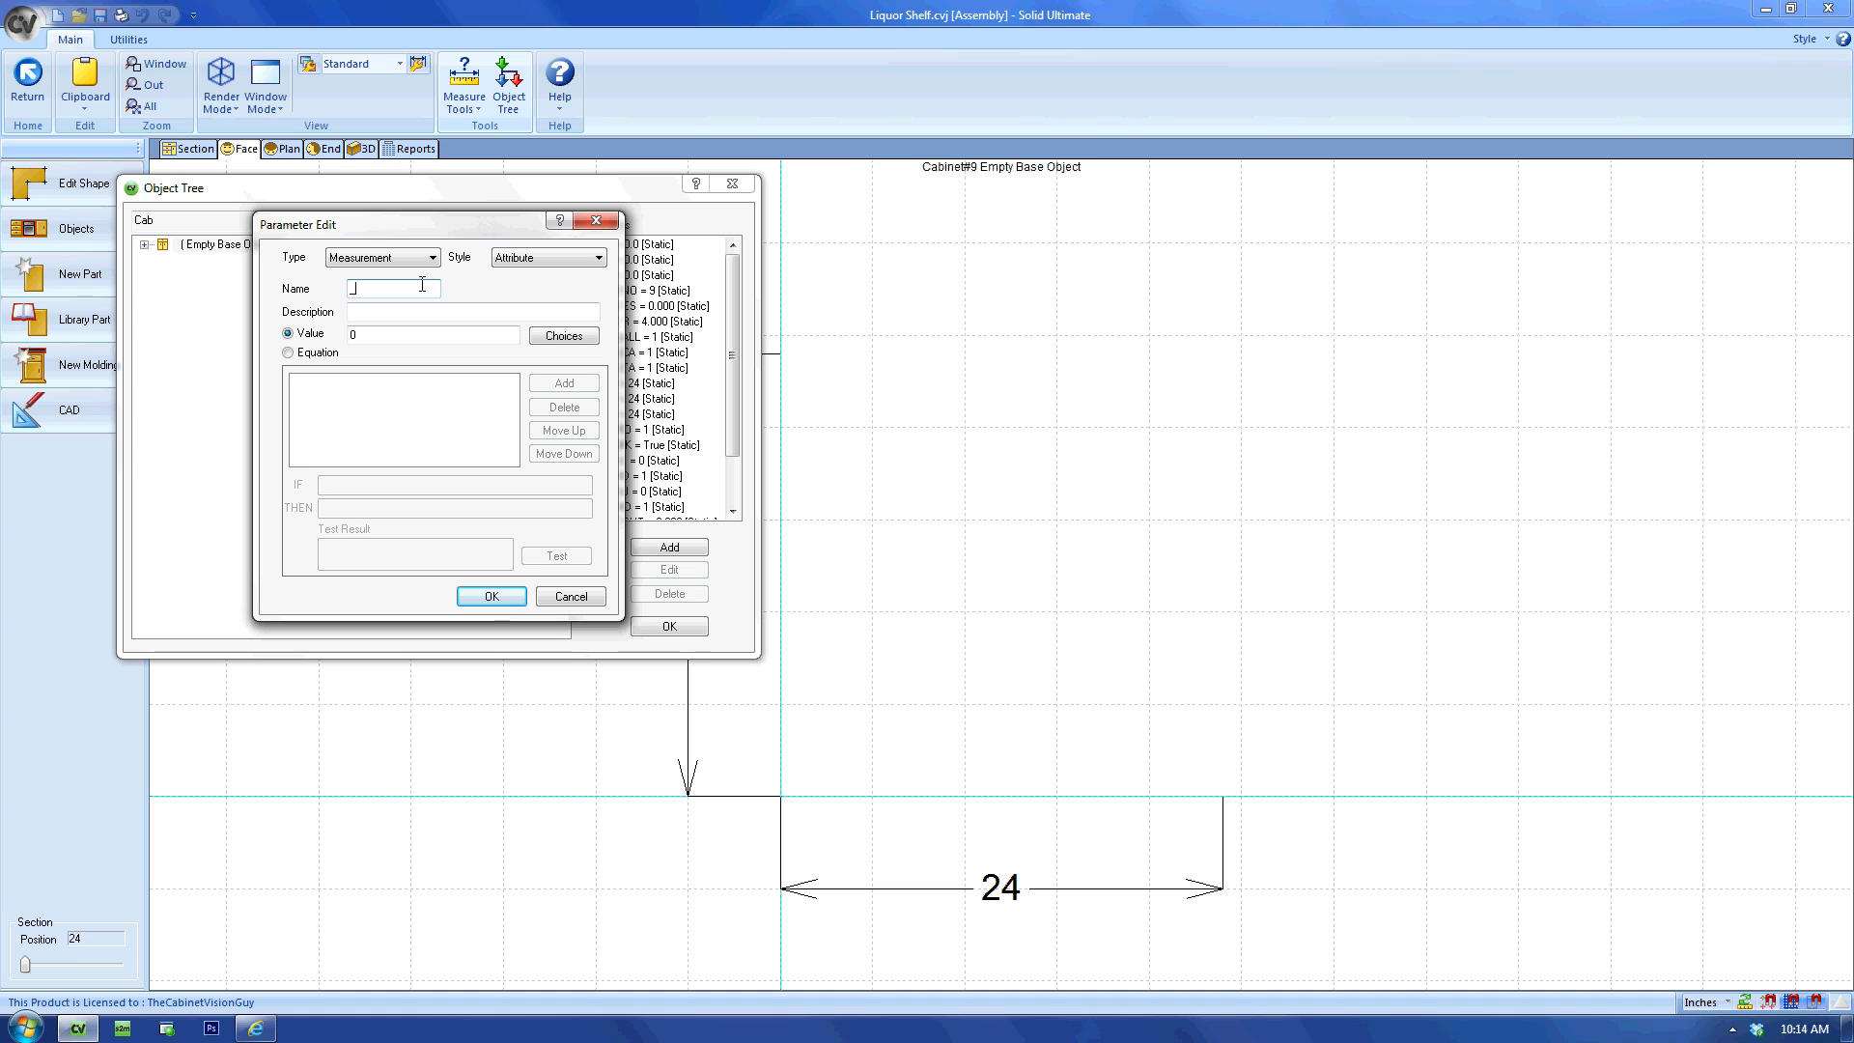
{"action": "type", "text": "faceIns"}
{"action": "left_click", "coordinate": [390, 311]}
{"action": "type", "text": "Face inset"}
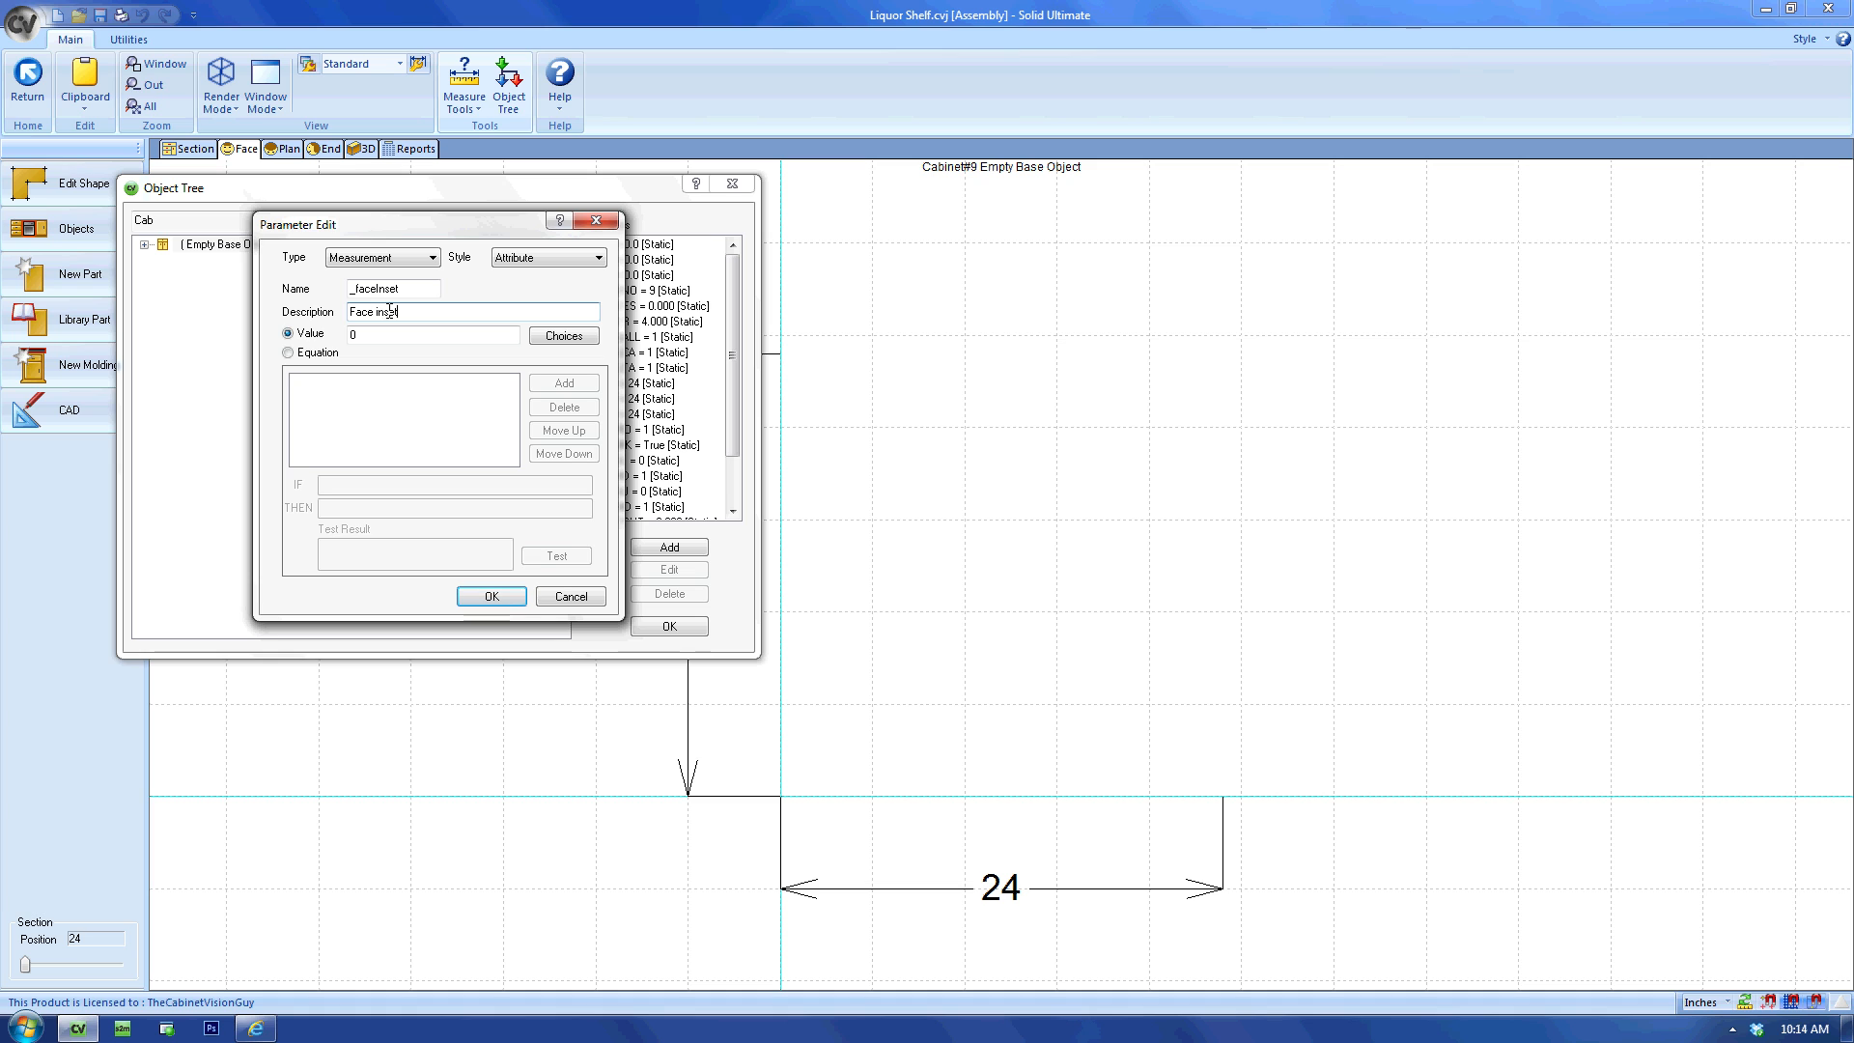
{"action": "key", "text": "BackSpace"}
{"action": "key", "text": "BackSpace"}
{"action": "key", "text": "BackSpace"}
{"action": "key", "text": "BackSpace"}
{"action": "type", "text": "nset"}
{"action": "double_click", "coordinate": [376, 332]}
{"action": "type", "text": "1"}
{"action": "left_click", "coordinate": [490, 598]}
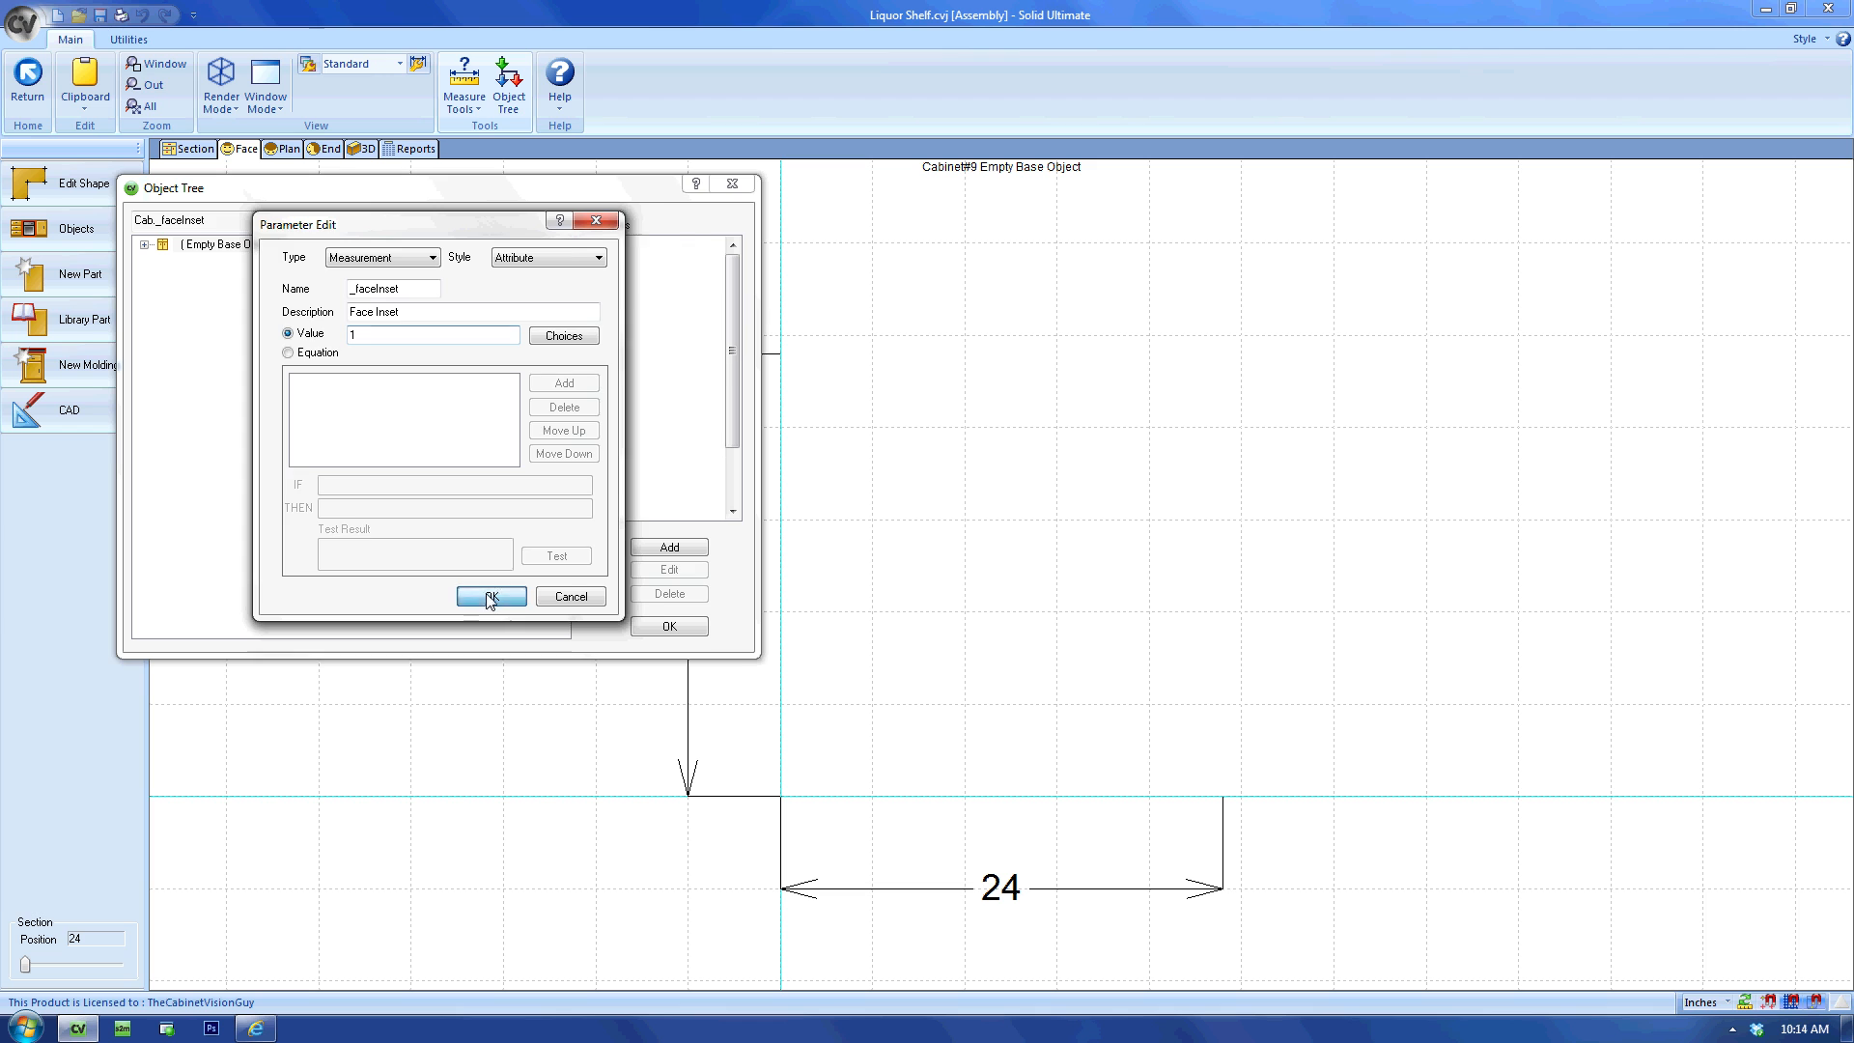
Add an attribute parameter named _leftInset with the description Left Inset and value 1.
{"action": "left_click", "coordinate": [669, 547]}
{"action": "left_click", "coordinate": [421, 289]}
{"action": "type", "text": "_leftInset"}
{"action": "left_click", "coordinate": [377, 311]}
{"action": "type", "text": "Left Inset"}
{"action": "key", "text": "Tab"}
{"action": "left_click", "coordinate": [492, 596]}
Add an attribute parameter named _rightInset with the description Right Inset and value 1, and finish editing the object tree.
{"action": "left_click", "coordinate": [670, 547]}
{"action": "left_click", "coordinate": [548, 257]}
{"action": "left_click", "coordinate": [526, 280]}
{"action": "left_click", "coordinate": [414, 288]}
{"action": "type", "text": "_rightInset"}
{"action": "key", "text": "Tab"}
{"action": "type", "text": "Right Inset"}
{"action": "key", "text": "Tab"}
{"action": "type", "text": "1"}
{"action": "left_click", "coordinate": [492, 596]}
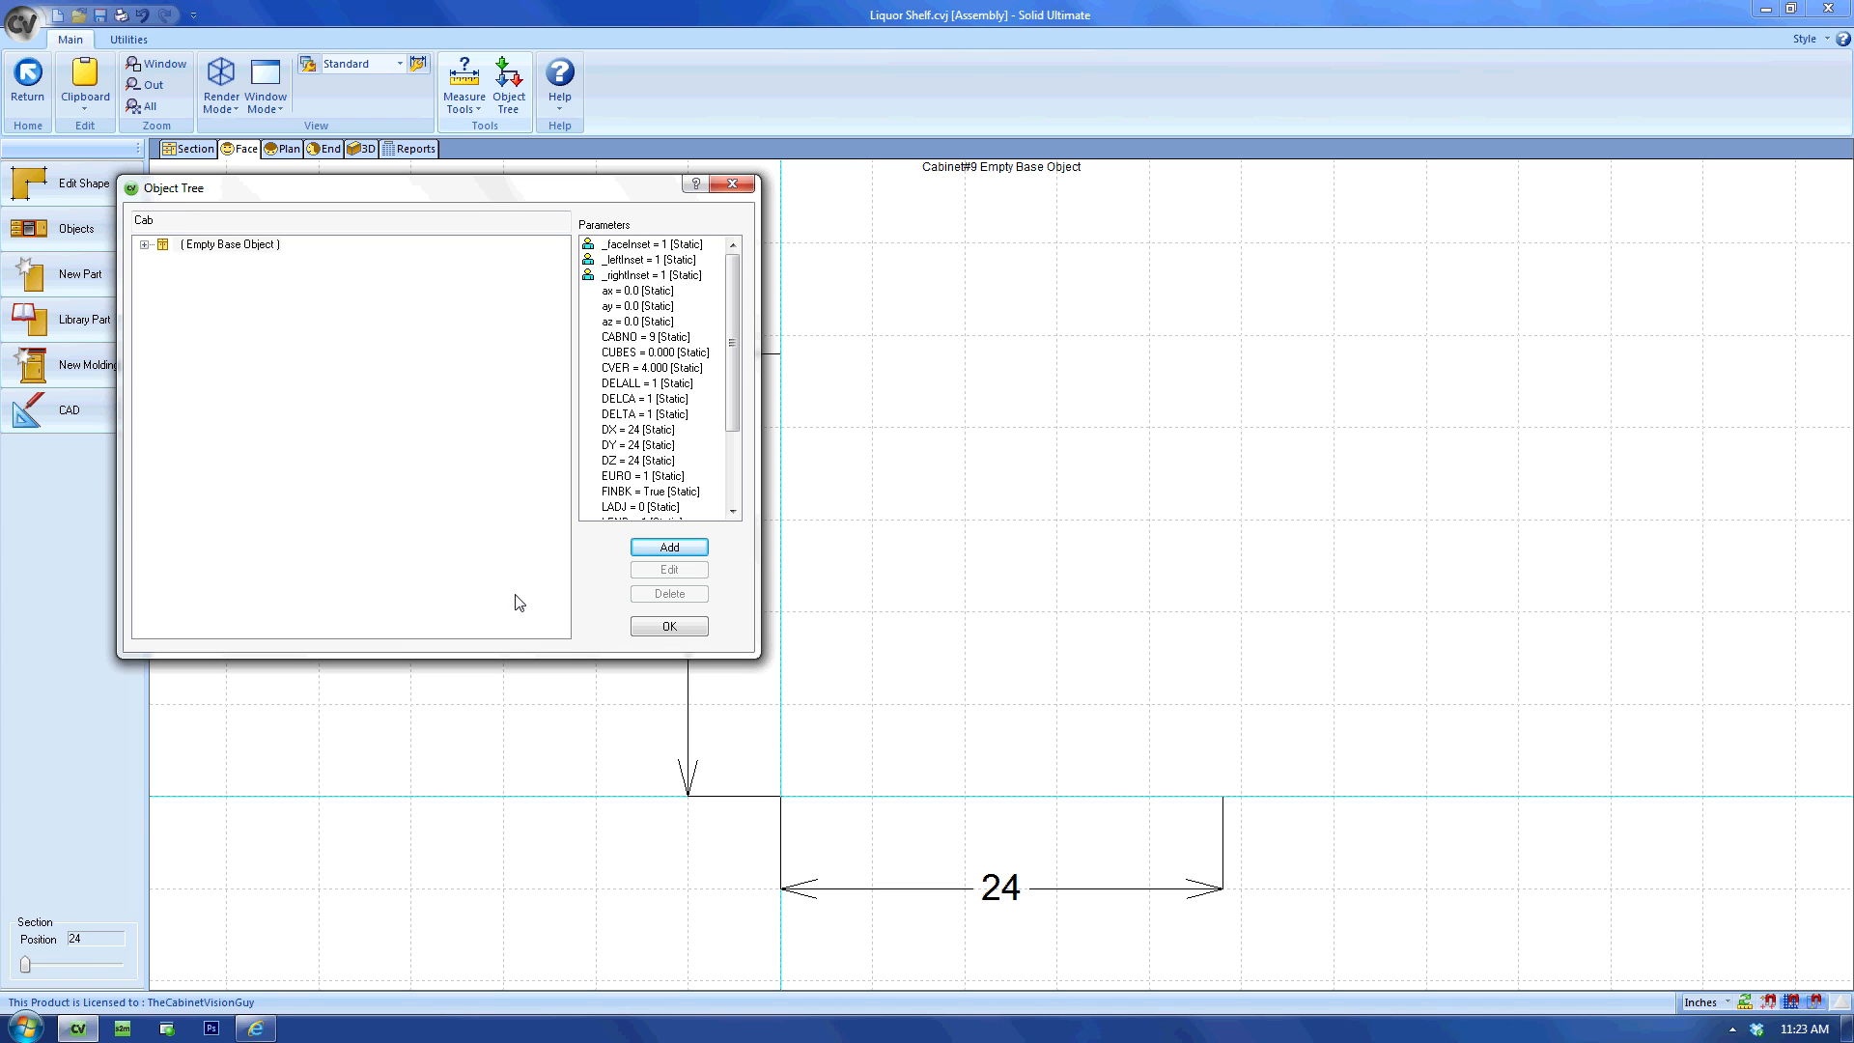
{"action": "left_click", "coordinate": [653, 624]}
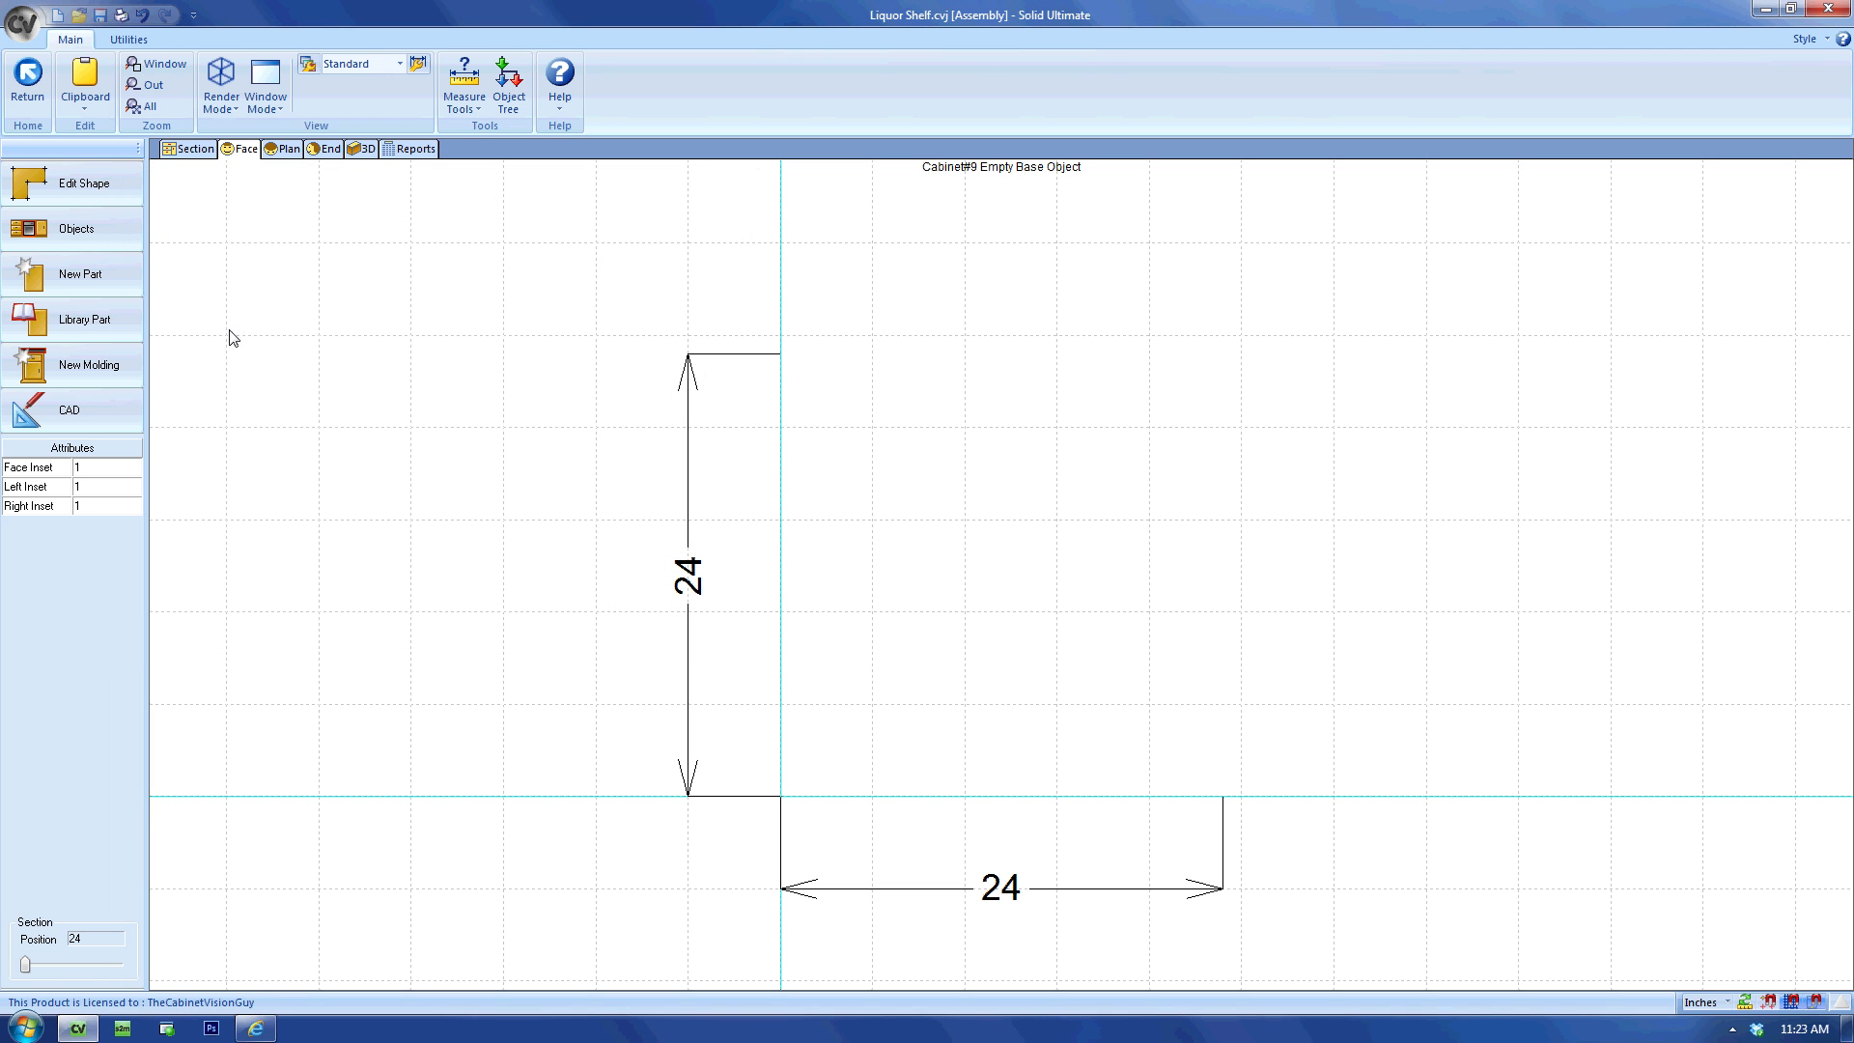
Create an assembly part of type Skin - Left Finished described as Skin - Top, with default size, Top orientation and exterior finishes.
{"action": "left_click", "coordinate": [129, 286]}
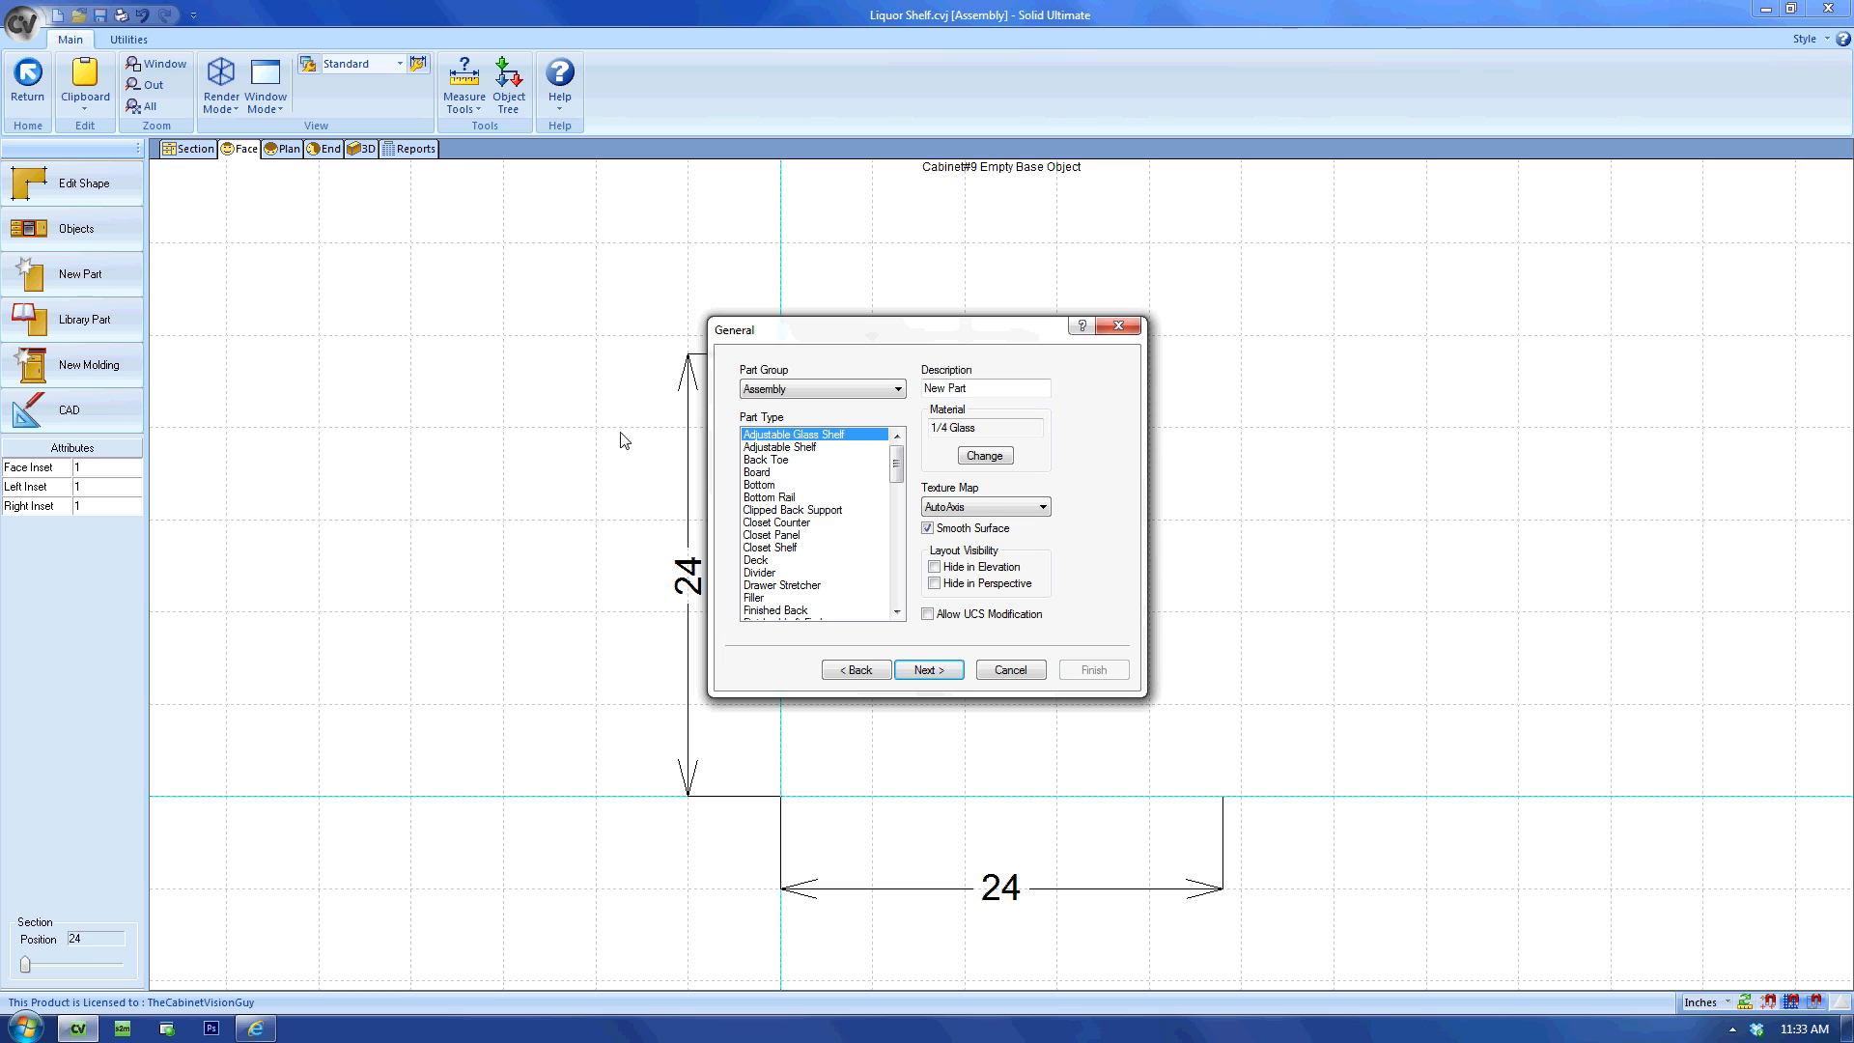
{"action": "left_click_drag", "start_coordinate": [896, 461], "coordinate": [898, 562]}
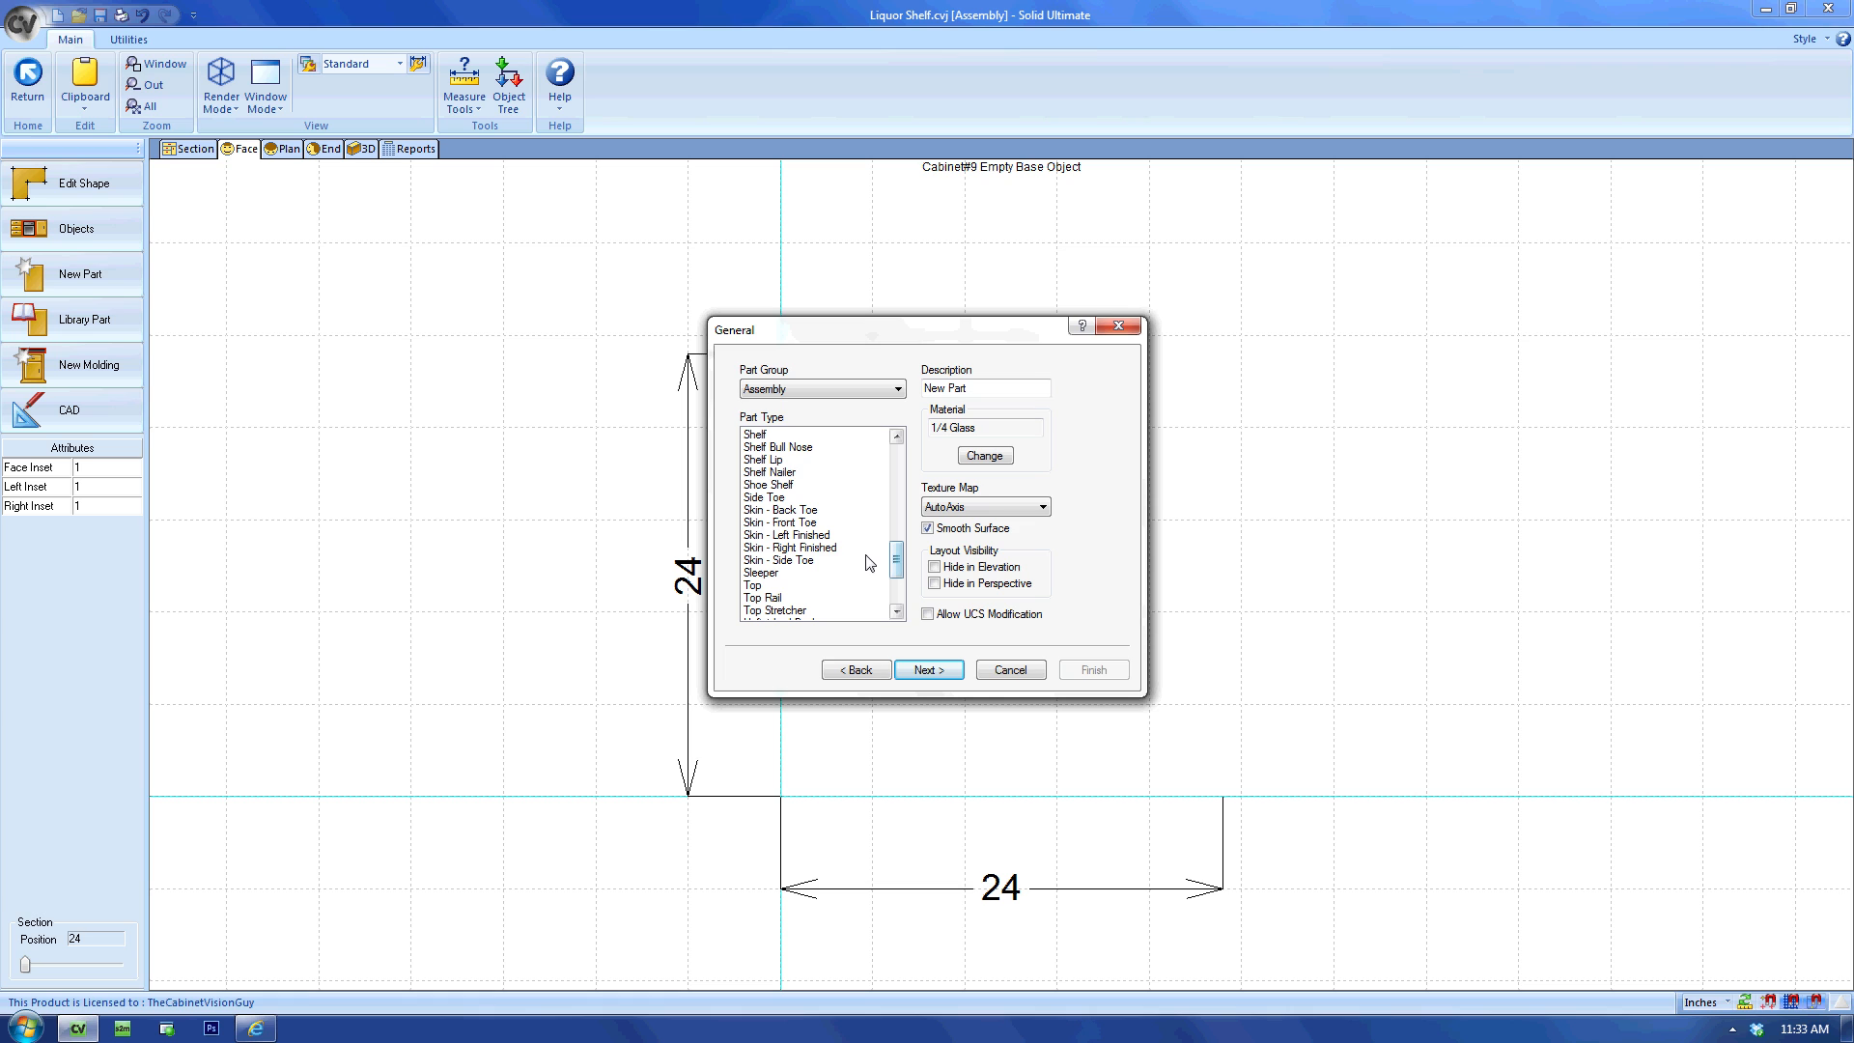
{"action": "left_click", "coordinate": [803, 536]}
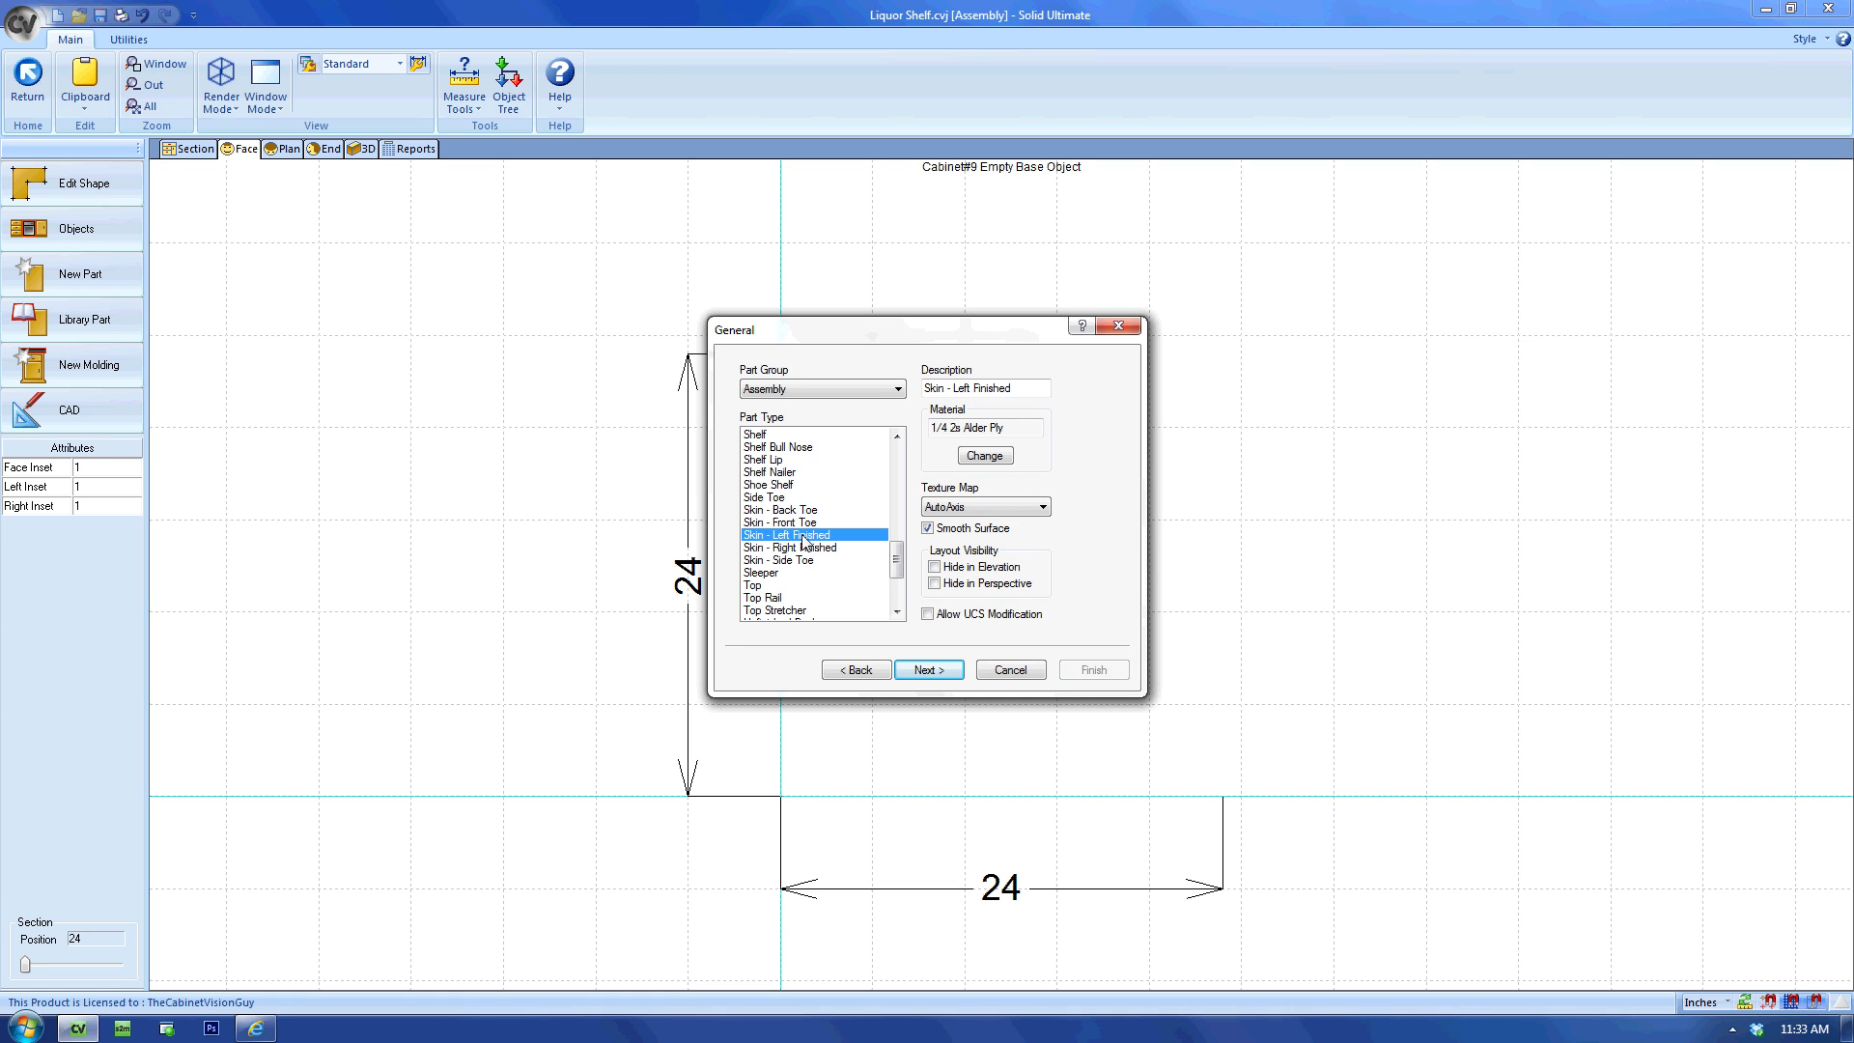
{"action": "left_click_drag", "start_coordinate": [1024, 388], "coordinate": [956, 388]}
{"action": "type", "text": "Top"}
{"action": "left_click", "coordinate": [929, 670]}
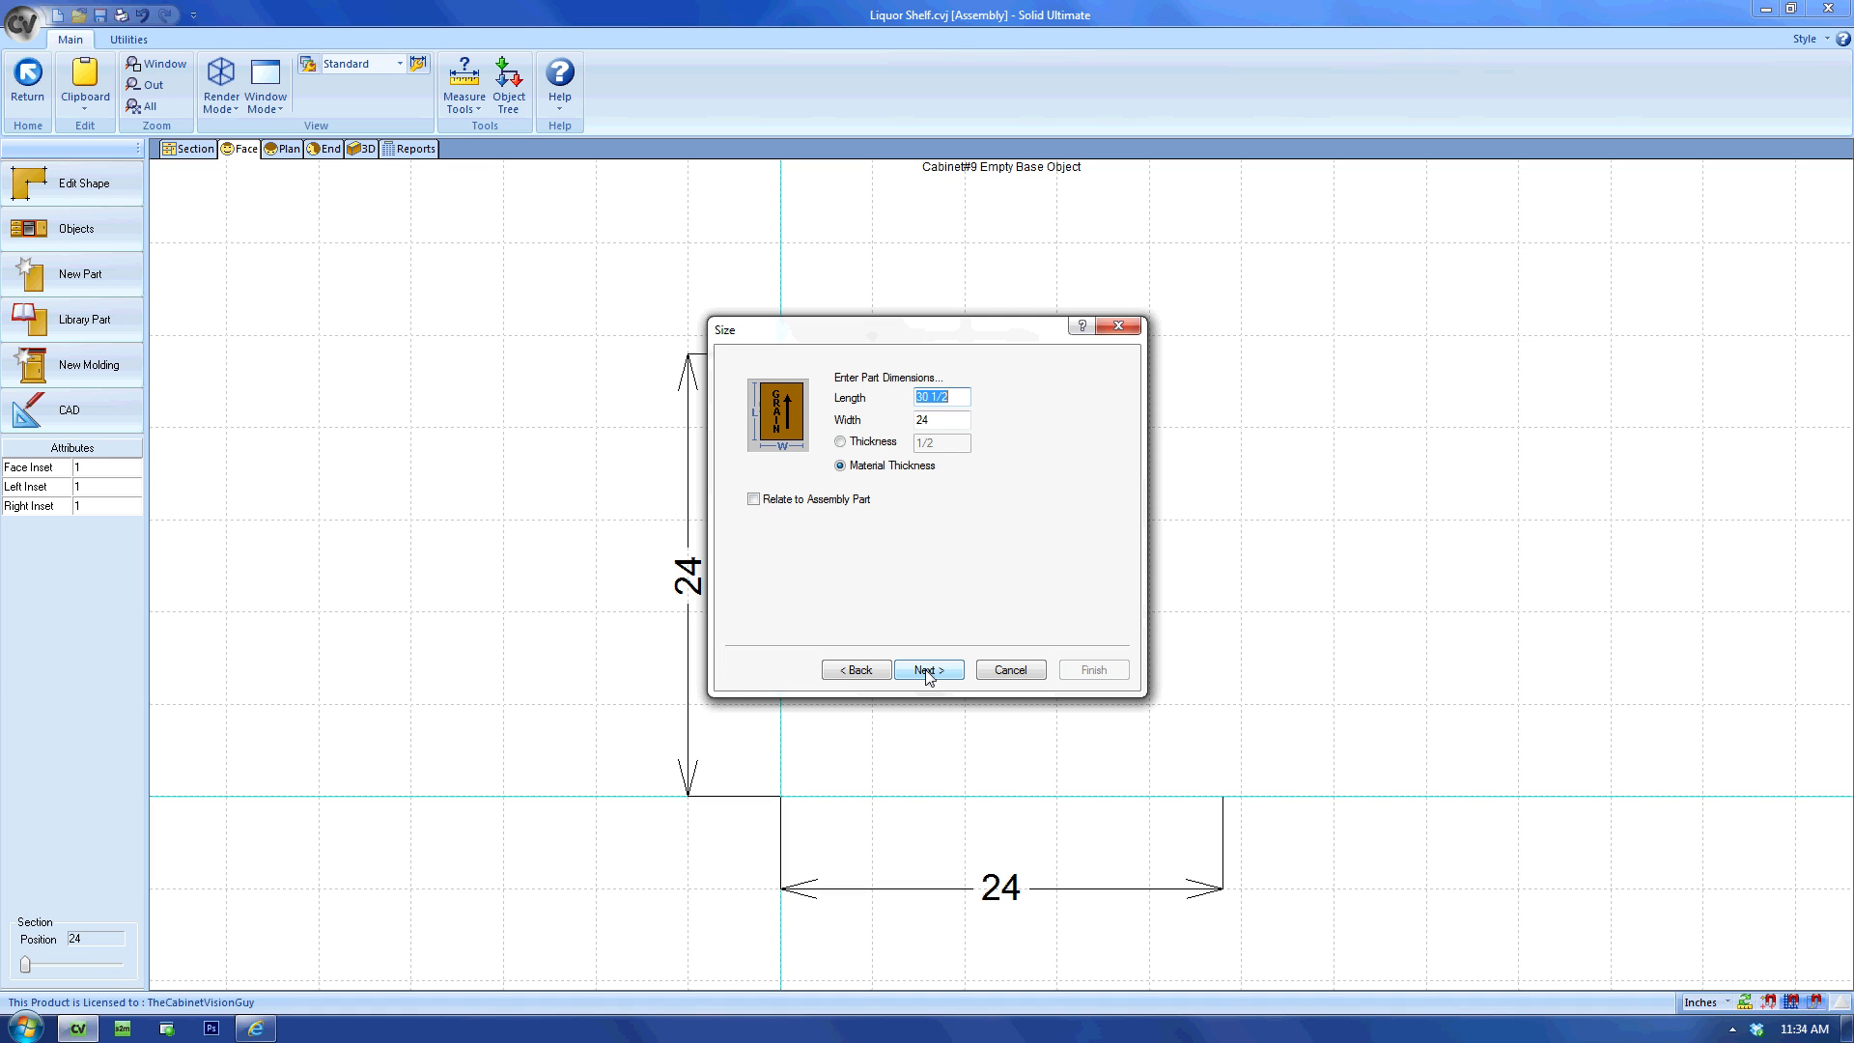
{"action": "left_click", "coordinate": [925, 671]}
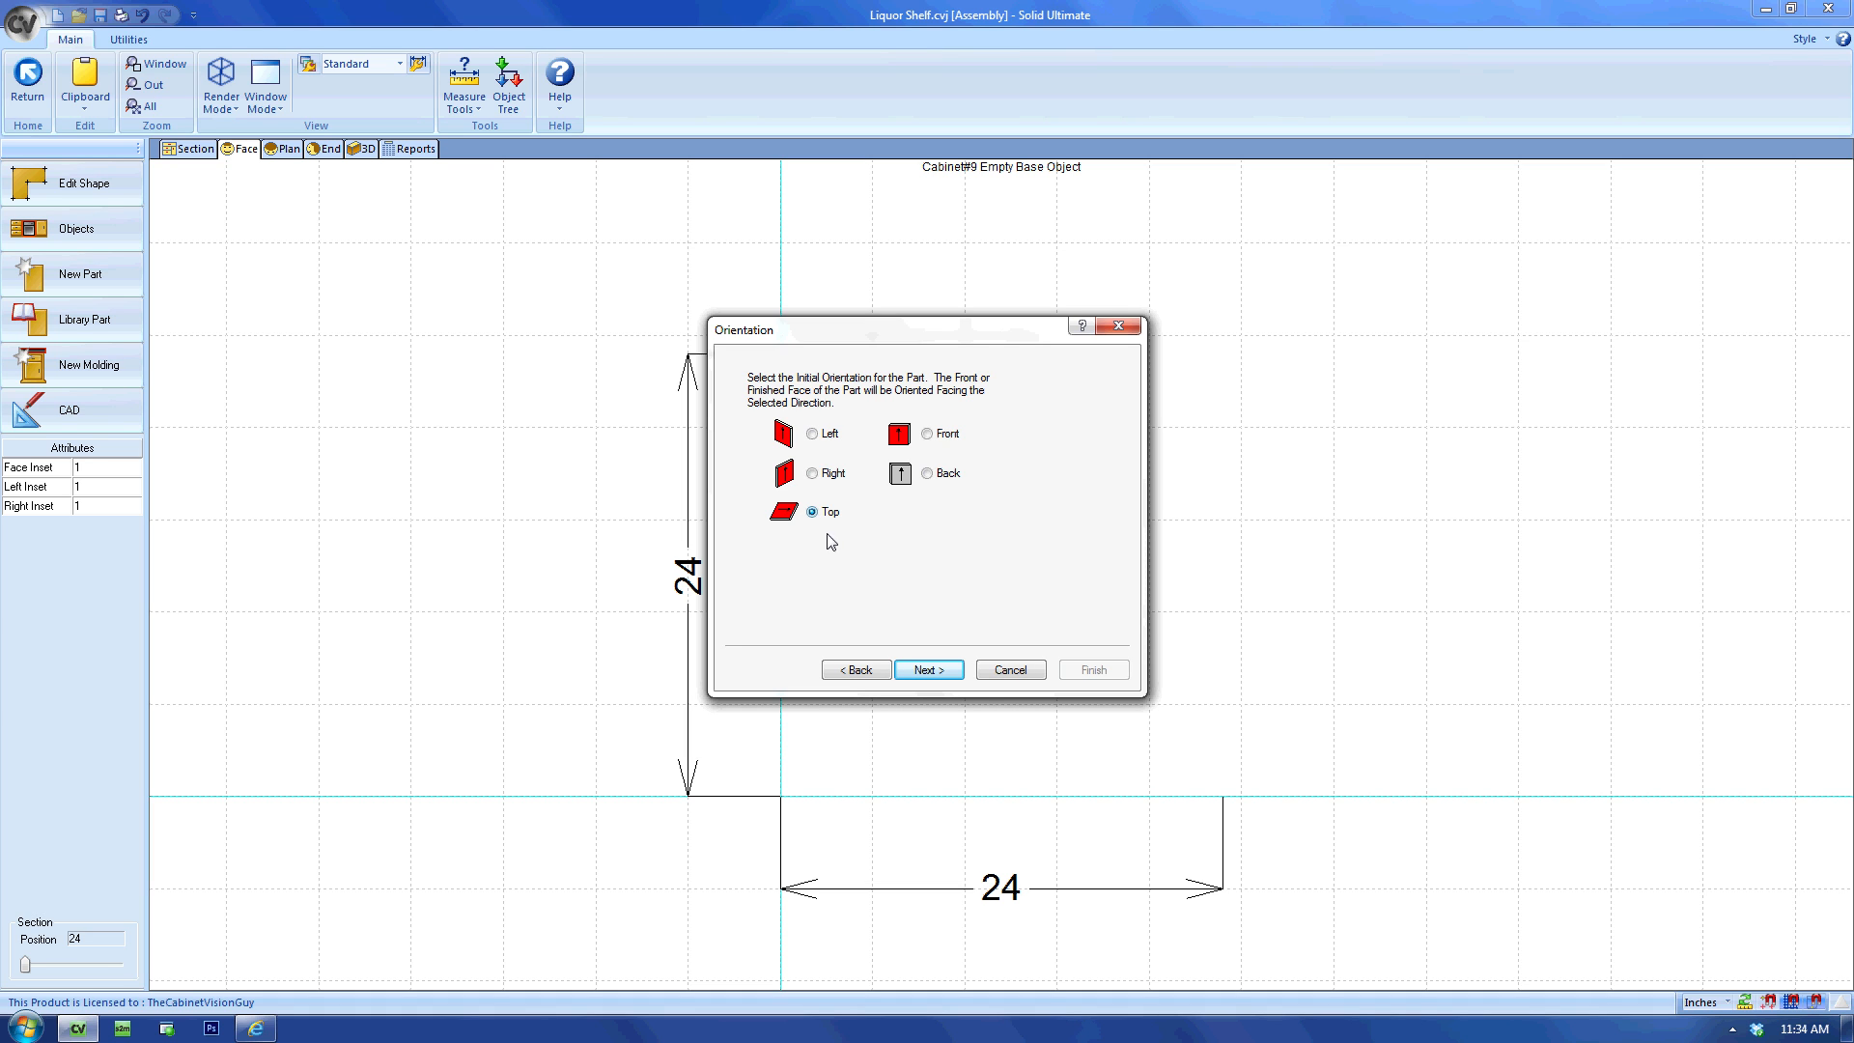
{"action": "left_click", "coordinate": [928, 671]}
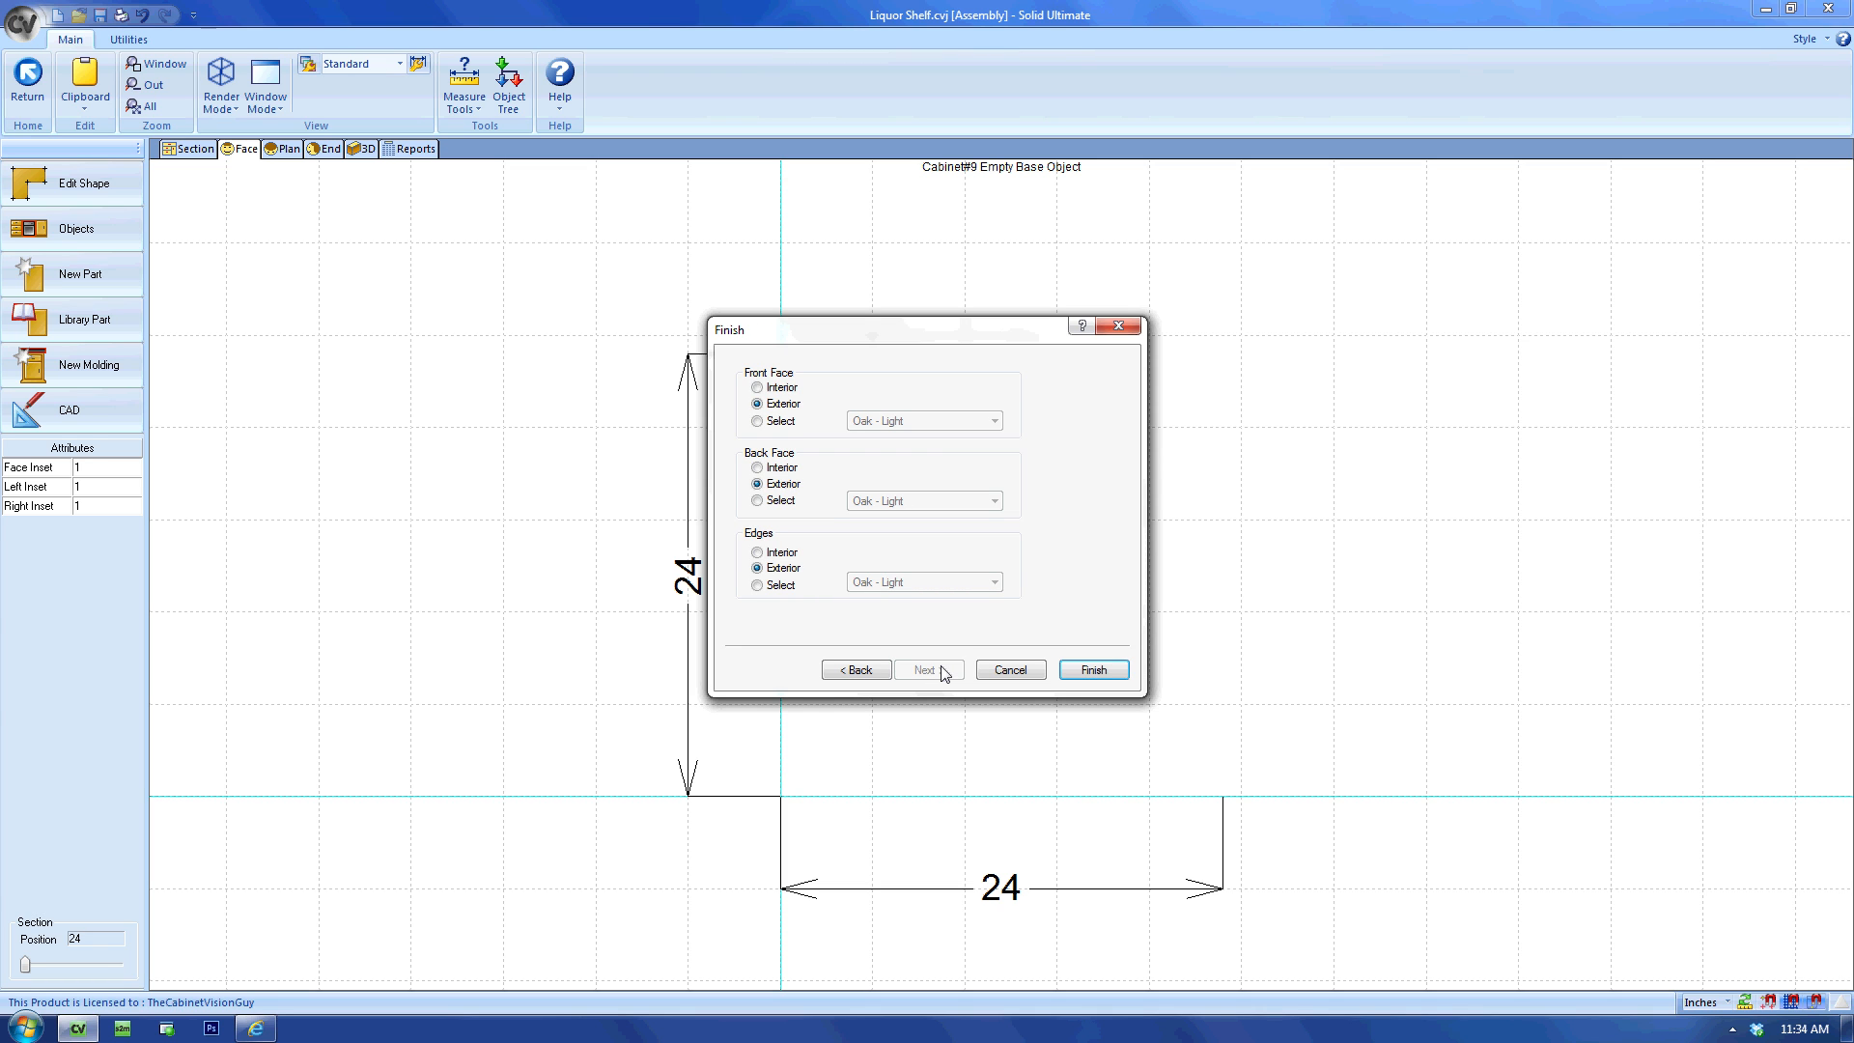
{"action": "left_click", "coordinate": [1097, 669]}
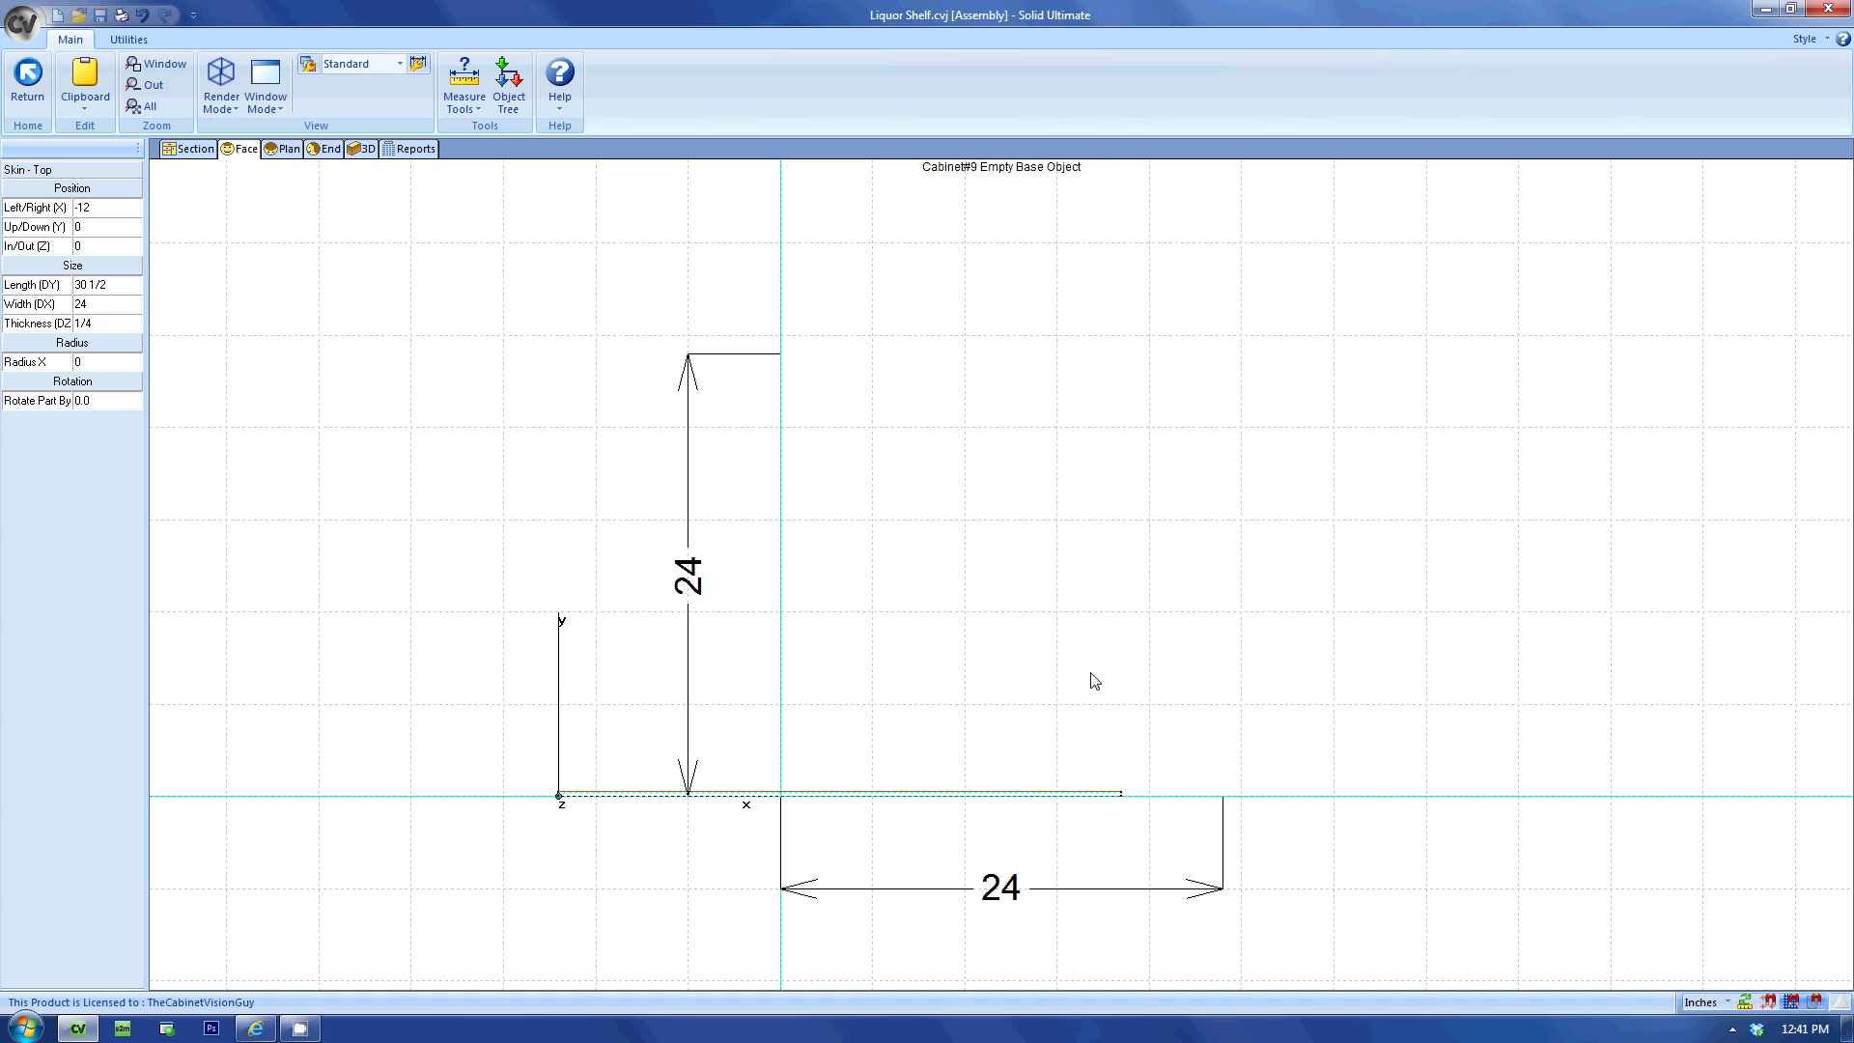
Set the top skin's X position to 0 and its Y position to the equation cab.dy - _M:DZ, testing the equation.
{"action": "left_click", "coordinate": [106, 208]}
{"action": "type", "text": "0"}
{"action": "key", "text": "Return"}
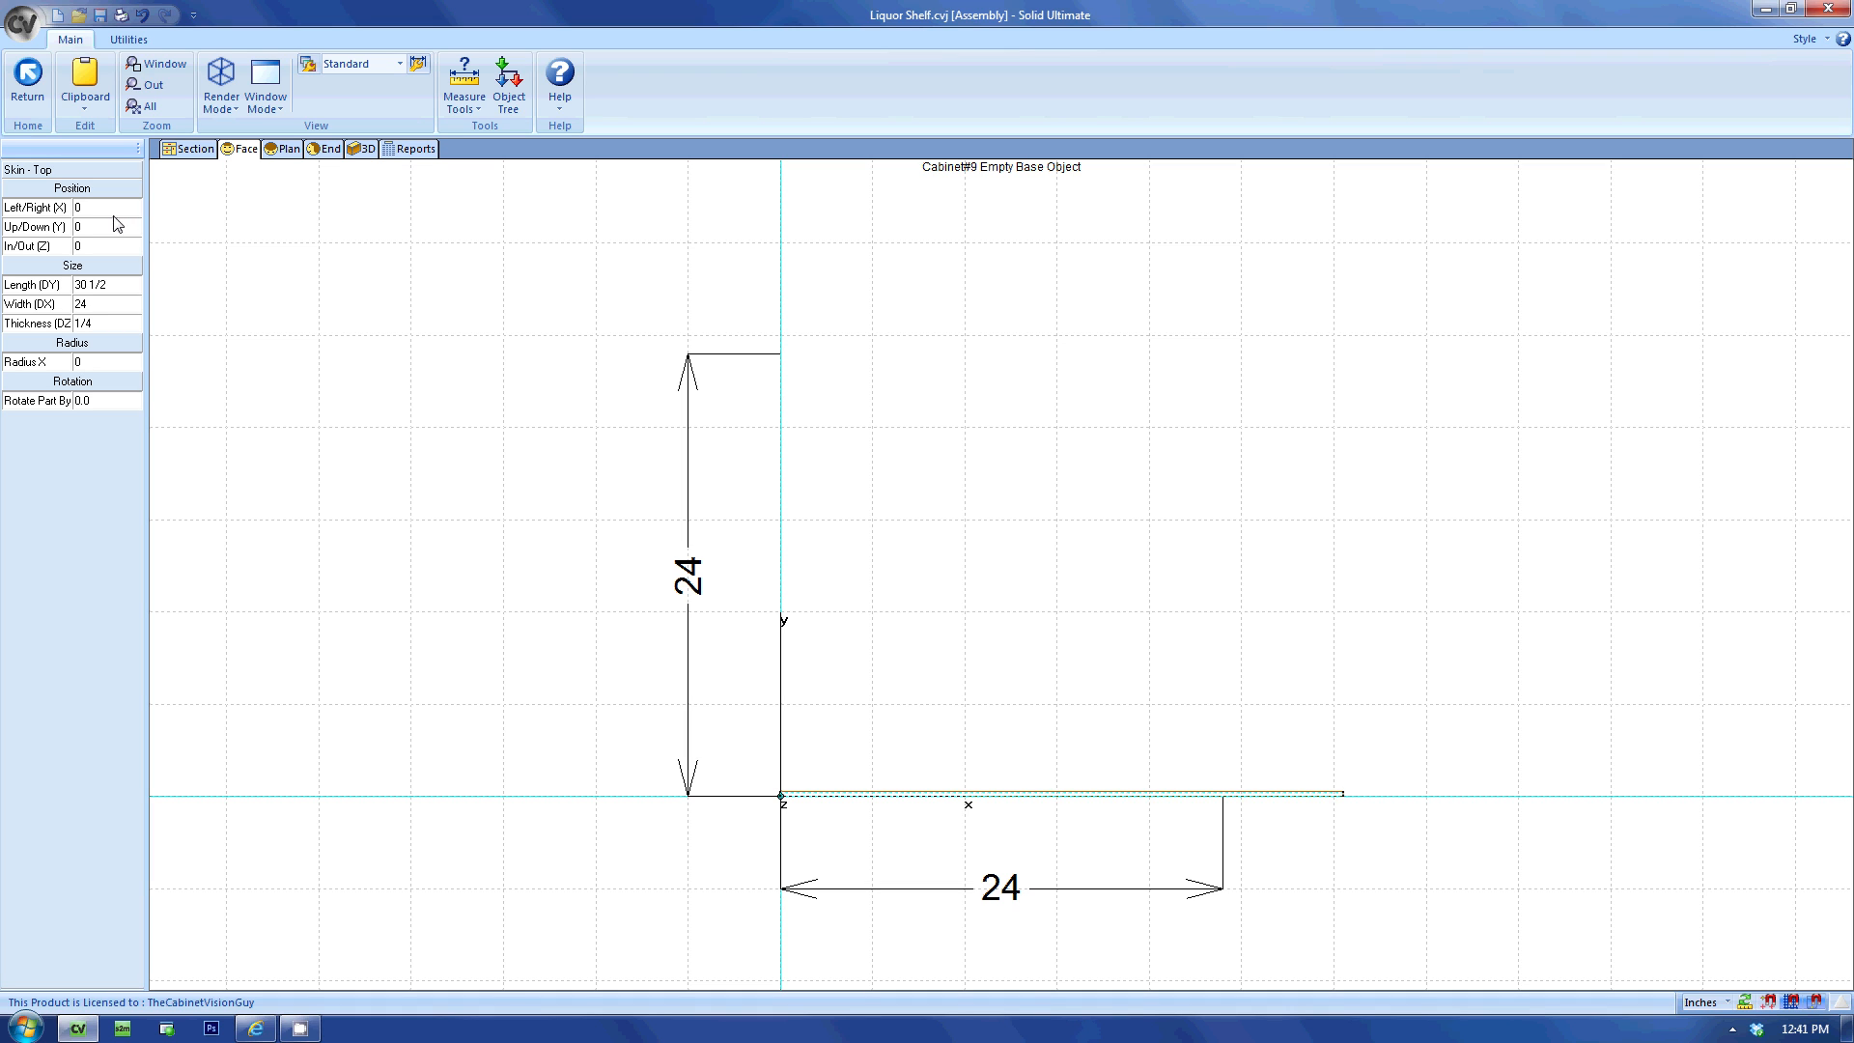
{"action": "left_click", "coordinate": [112, 227]}
{"action": "left_click", "coordinate": [133, 228]}
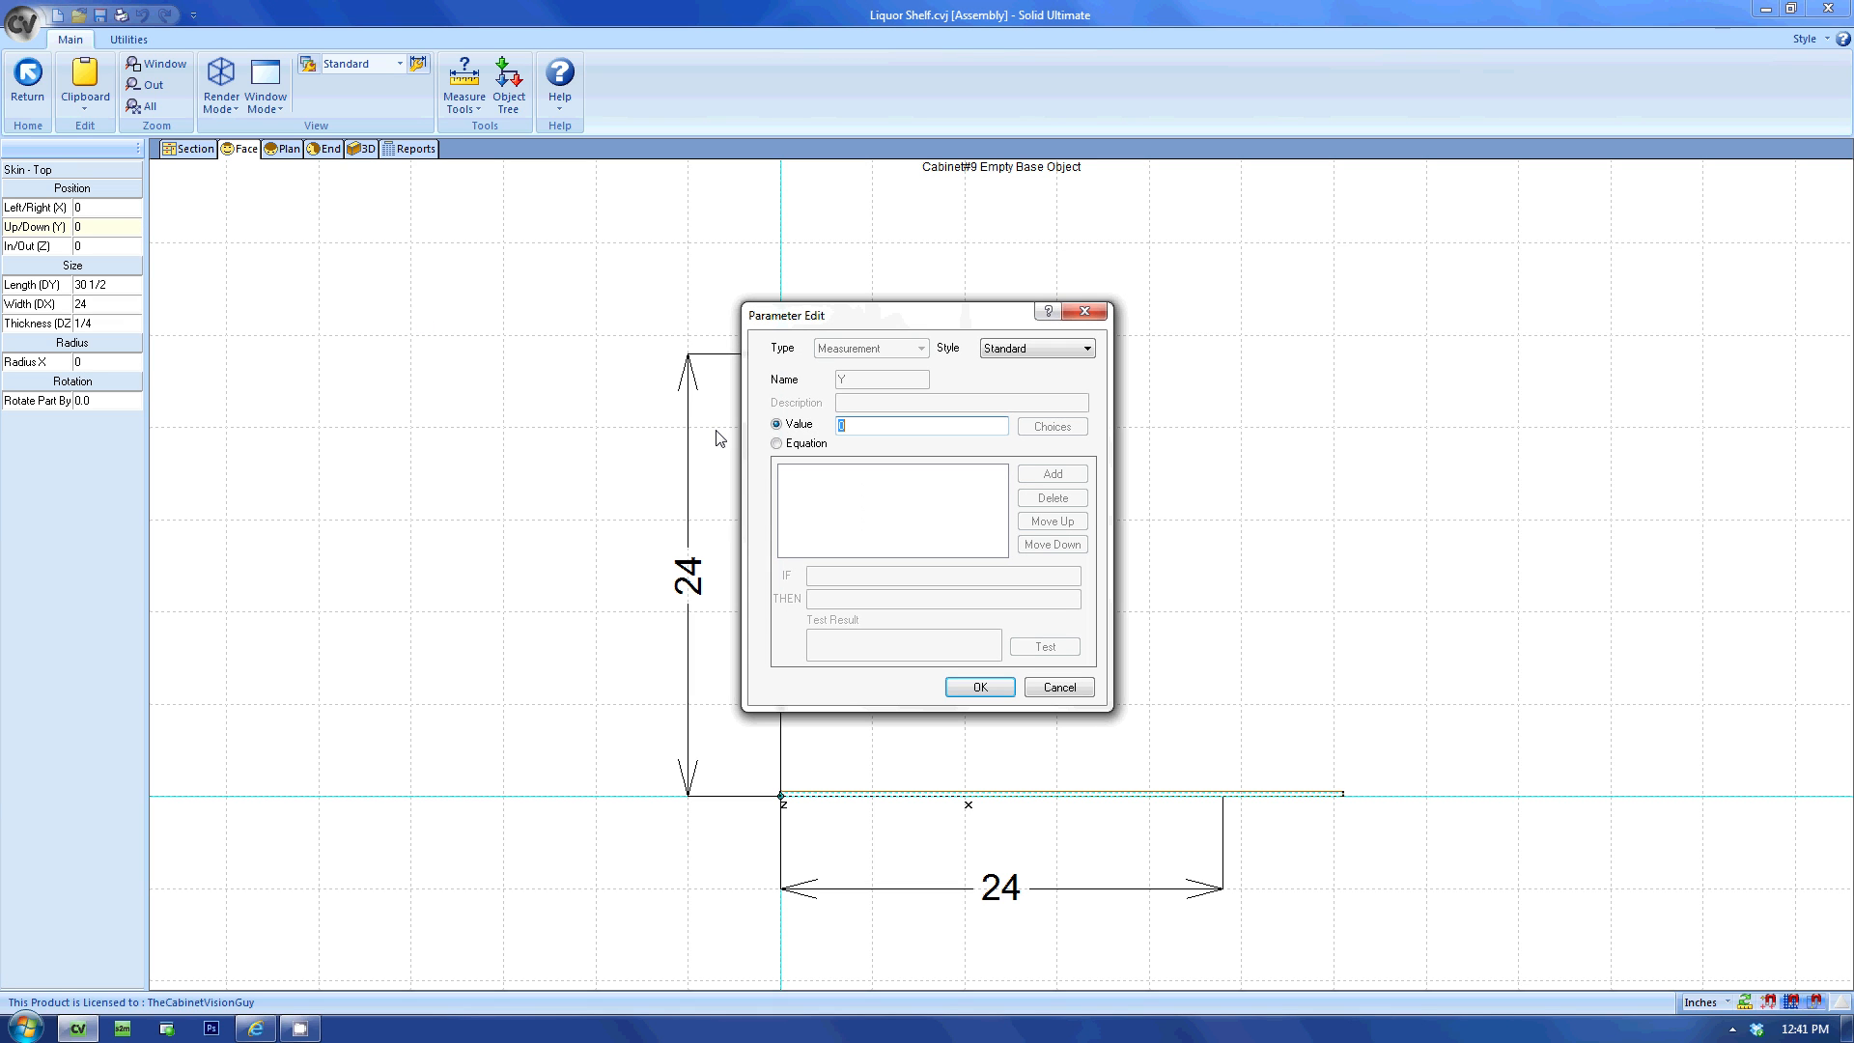
{"action": "left_click", "coordinate": [776, 443]}
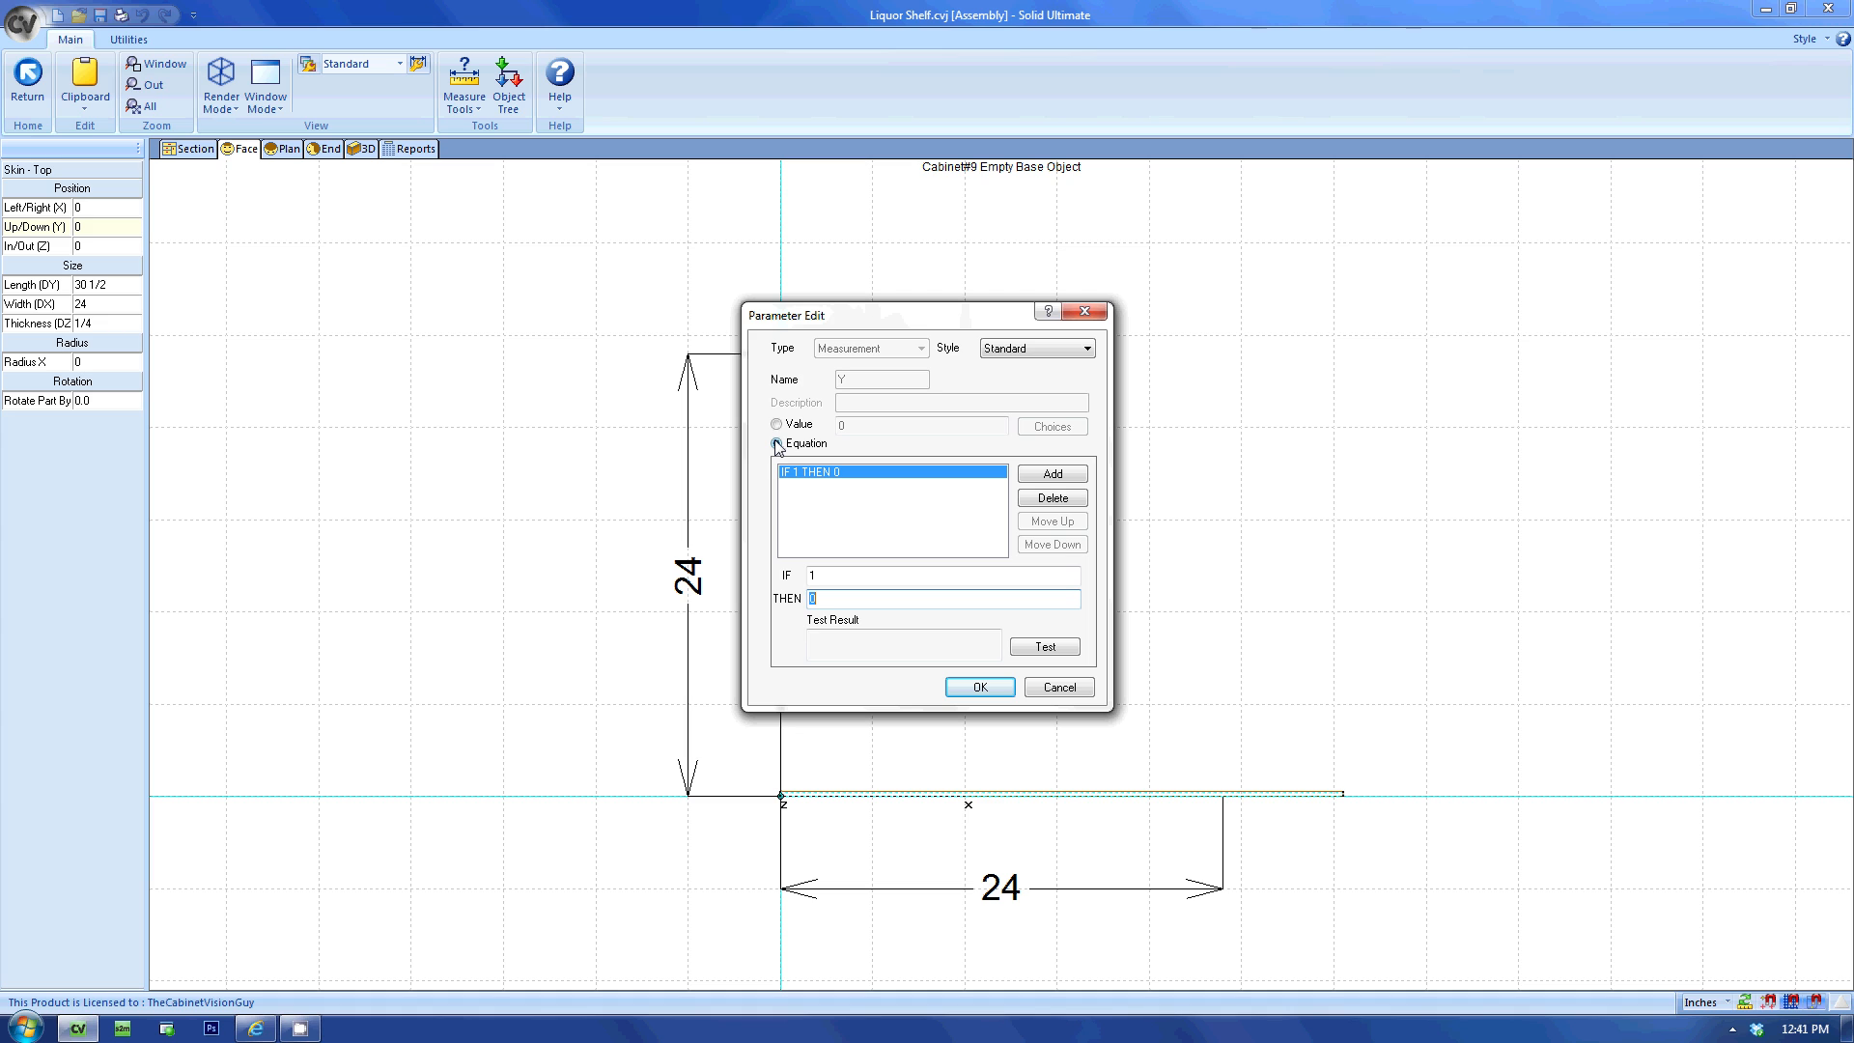
{"action": "type", "text": "cab.dy - _M:DZ"}
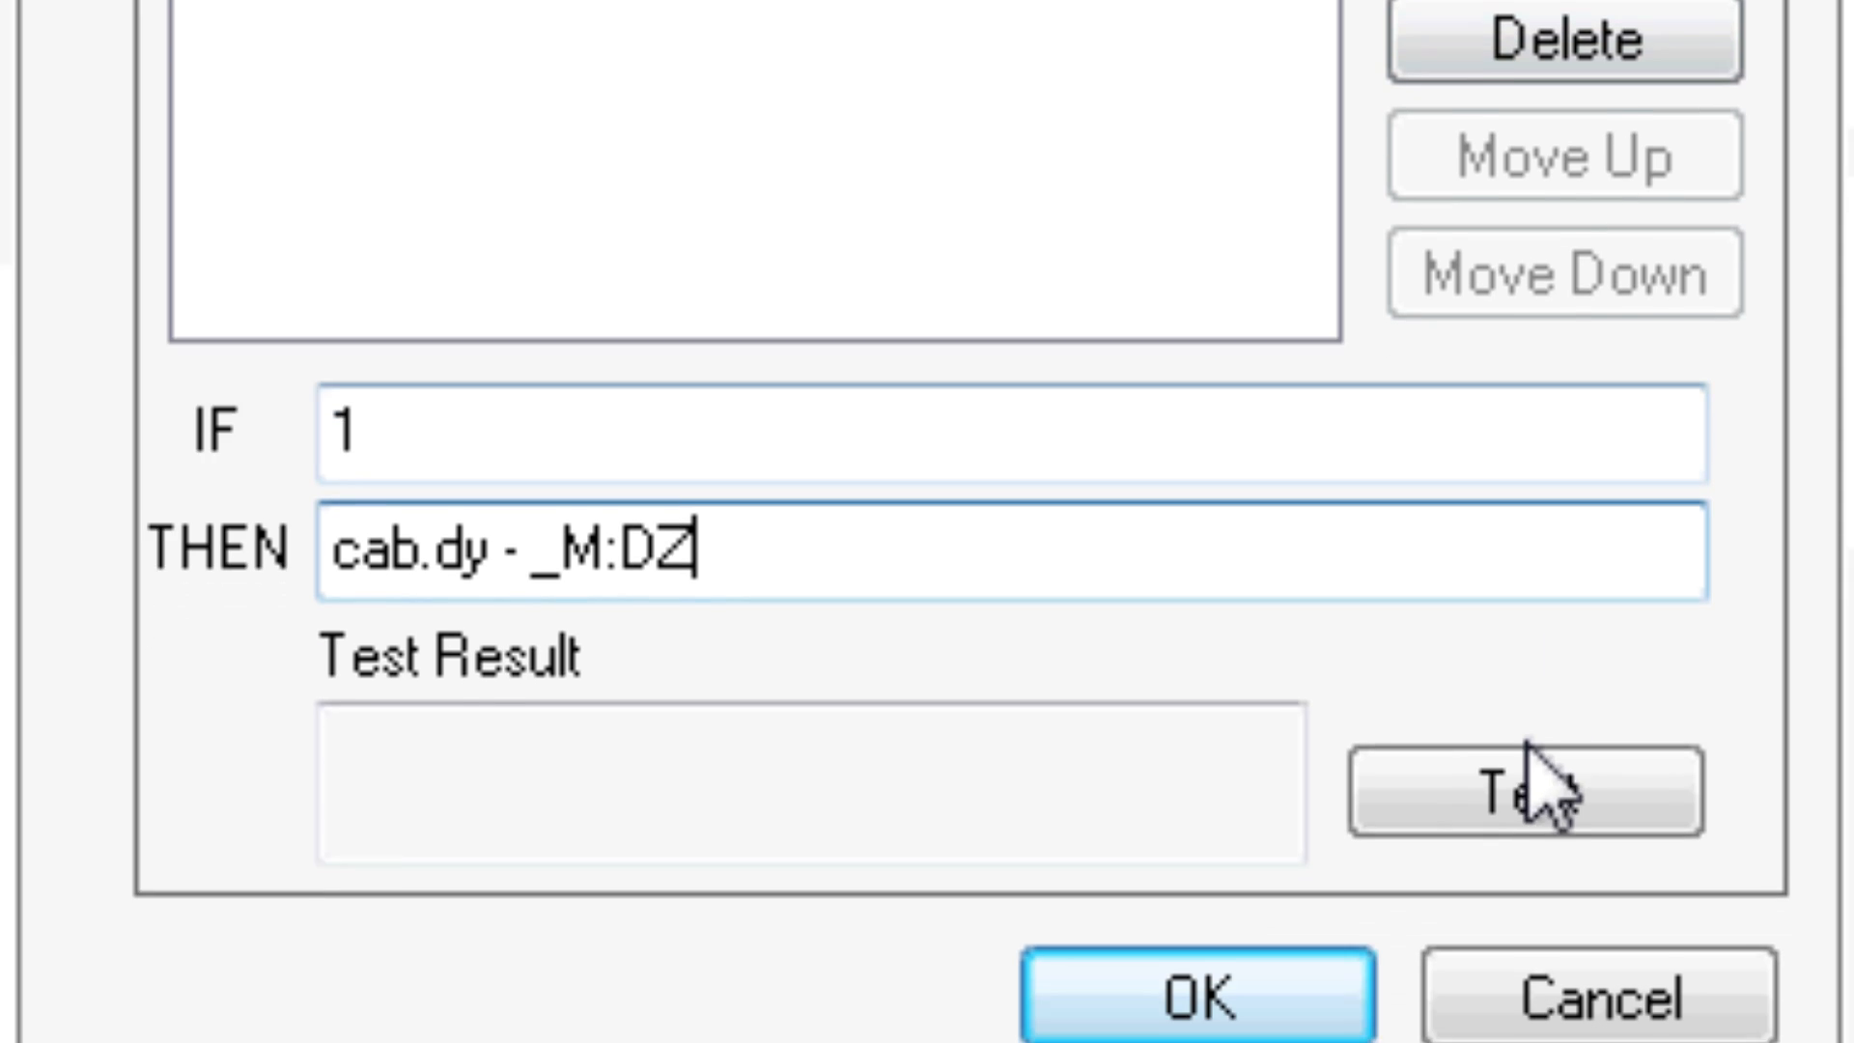
{"action": "left_click", "coordinate": [1524, 790]}
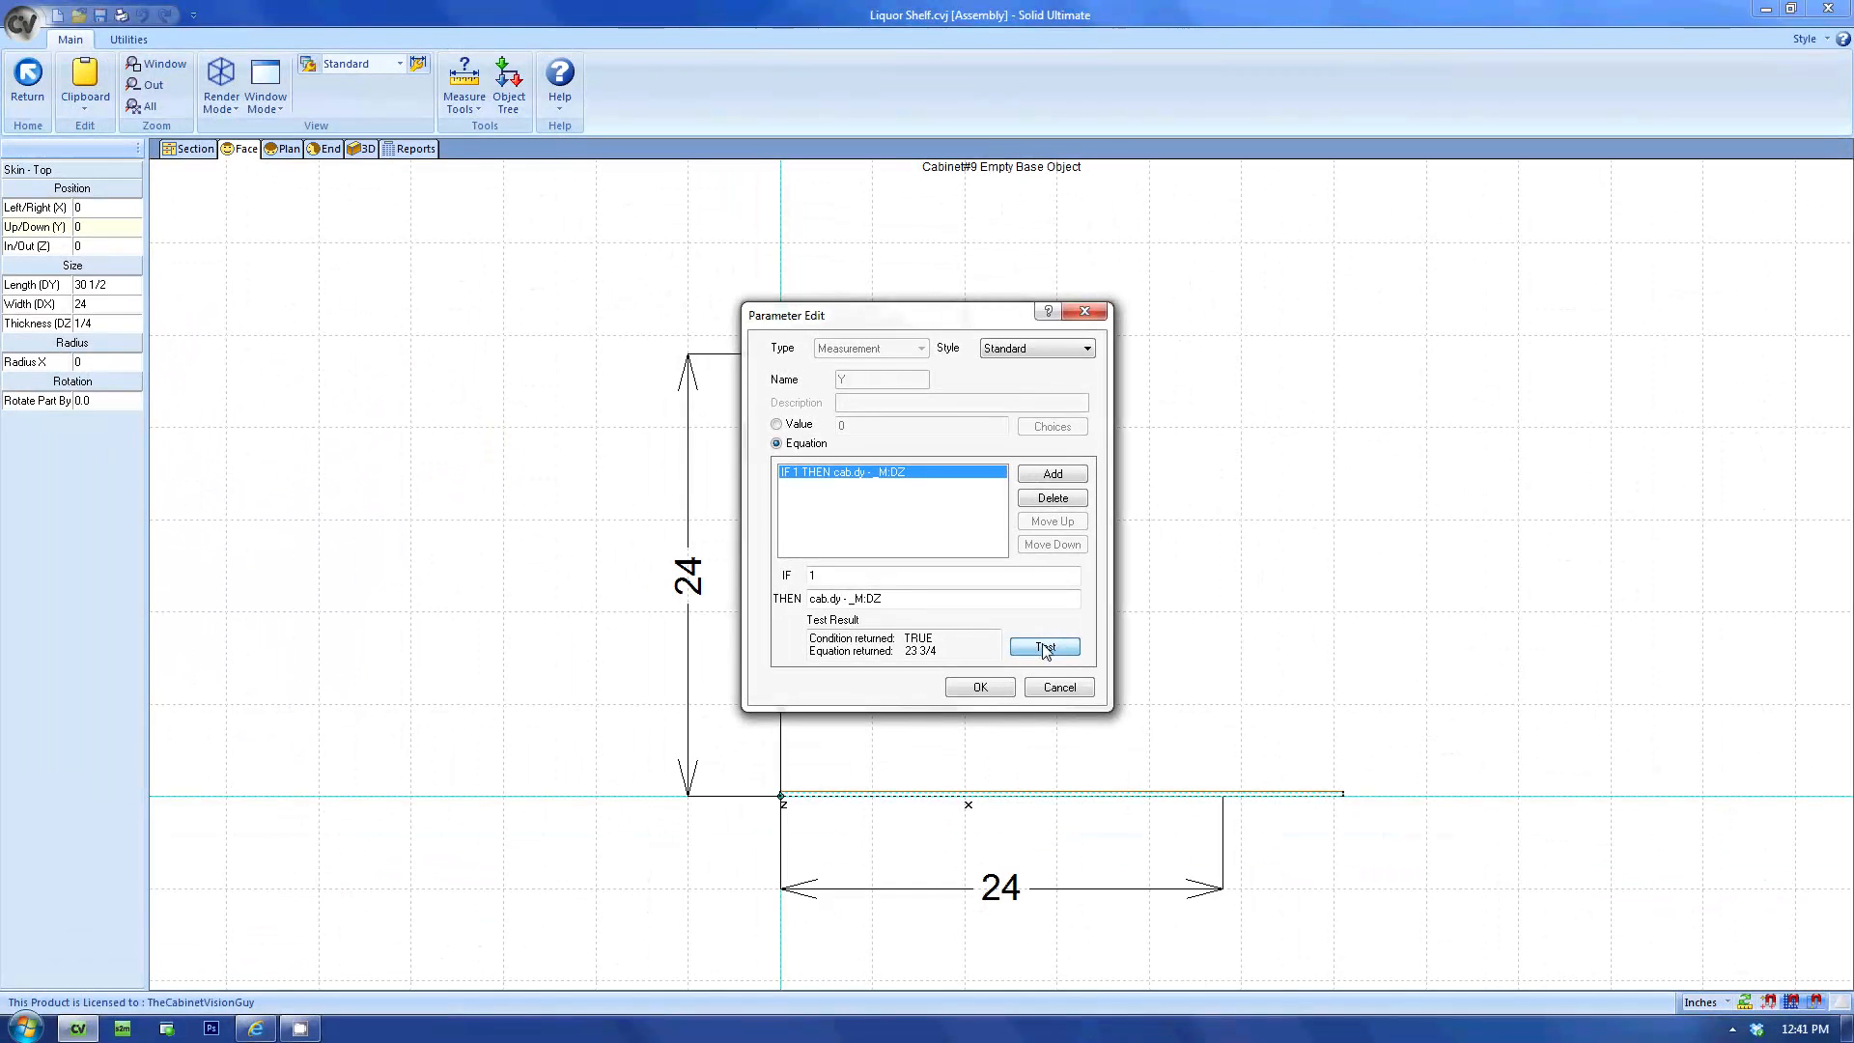
{"action": "left_click", "coordinate": [1004, 688]}
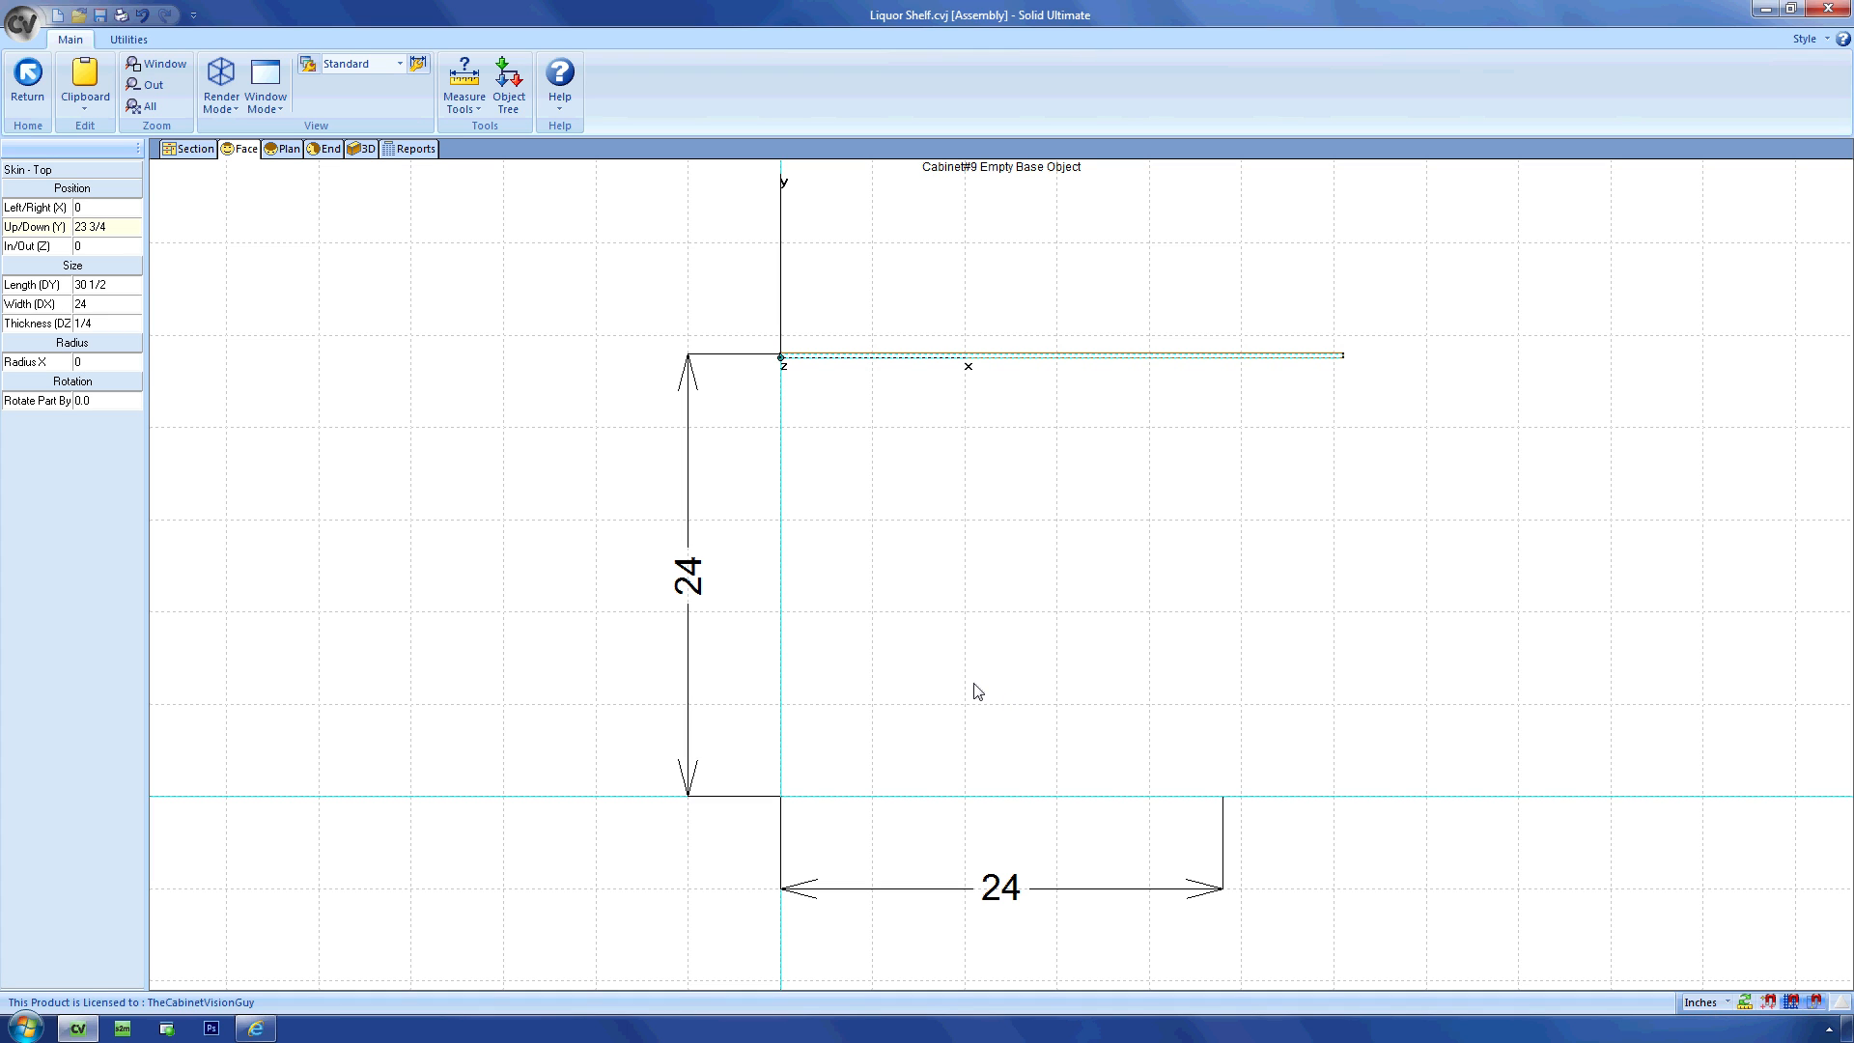
In plan view, drive the top skin's length with the equation cab.dx and its width with cab.dz.
{"action": "left_click", "coordinate": [297, 155]}
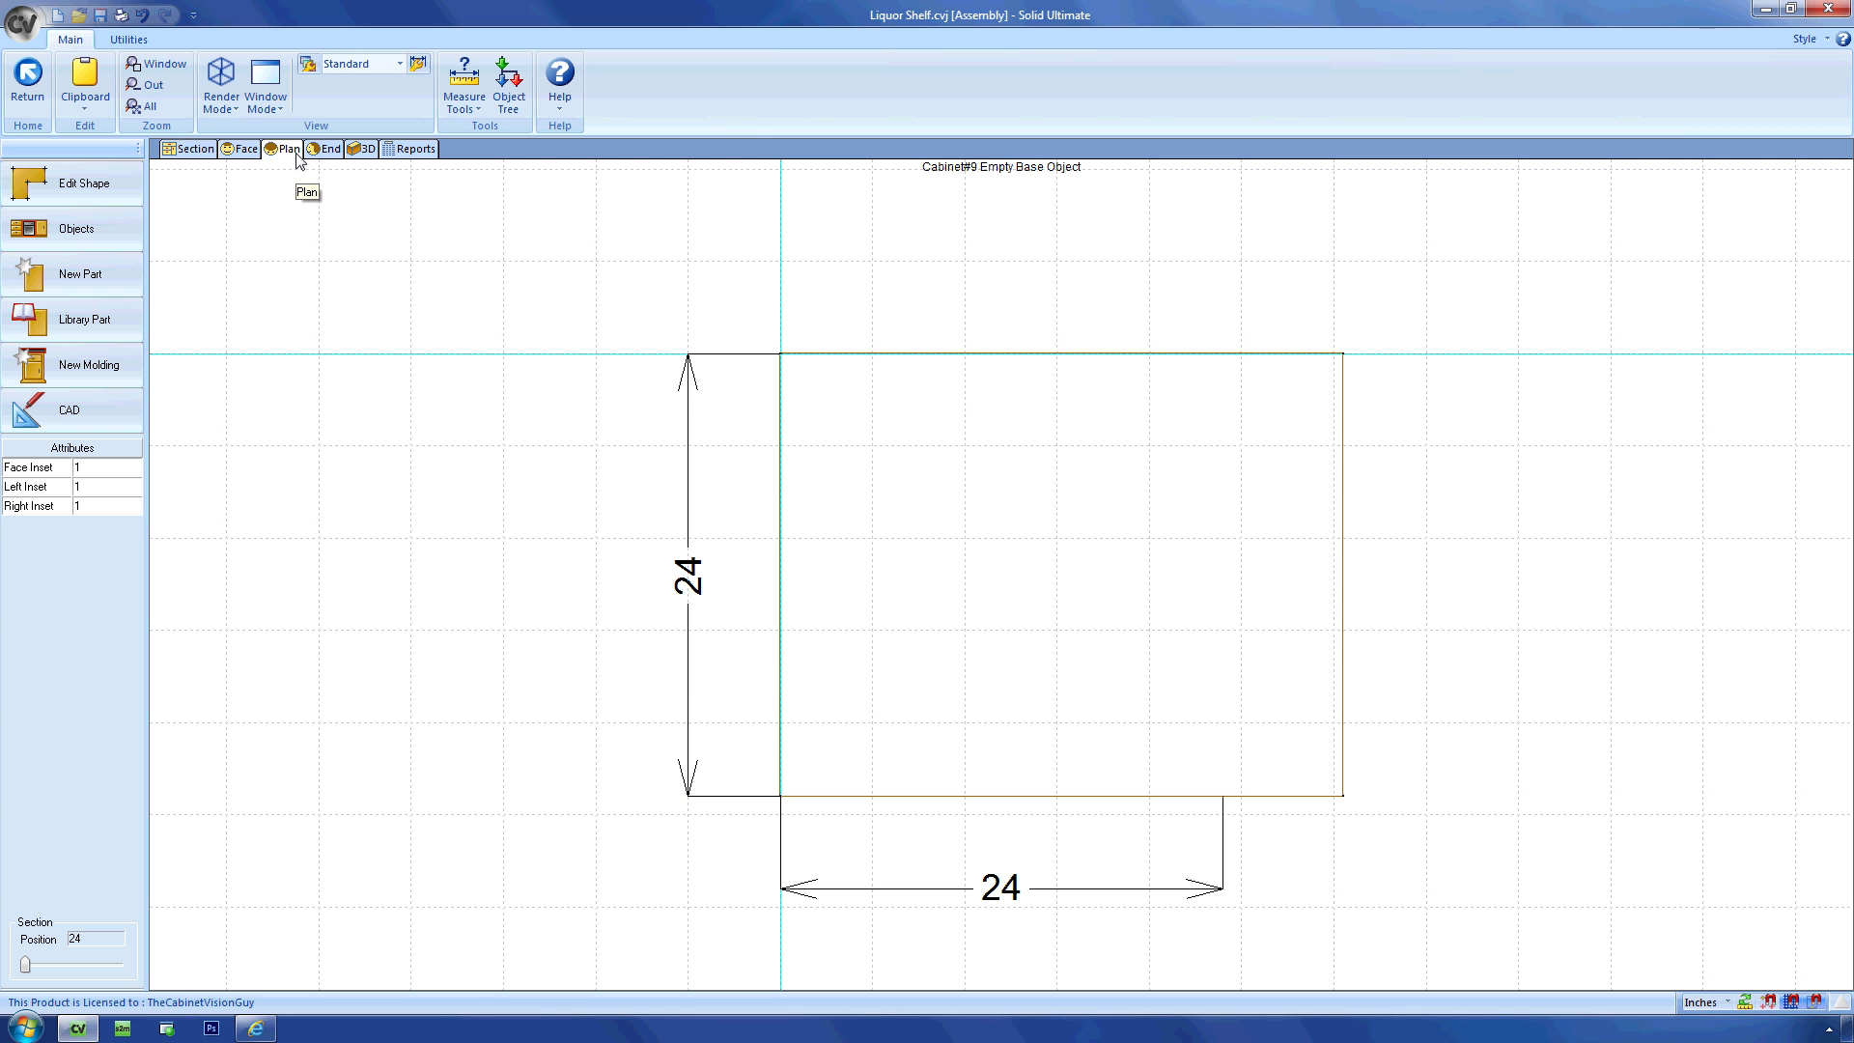
{"action": "left_click", "coordinate": [831, 475]}
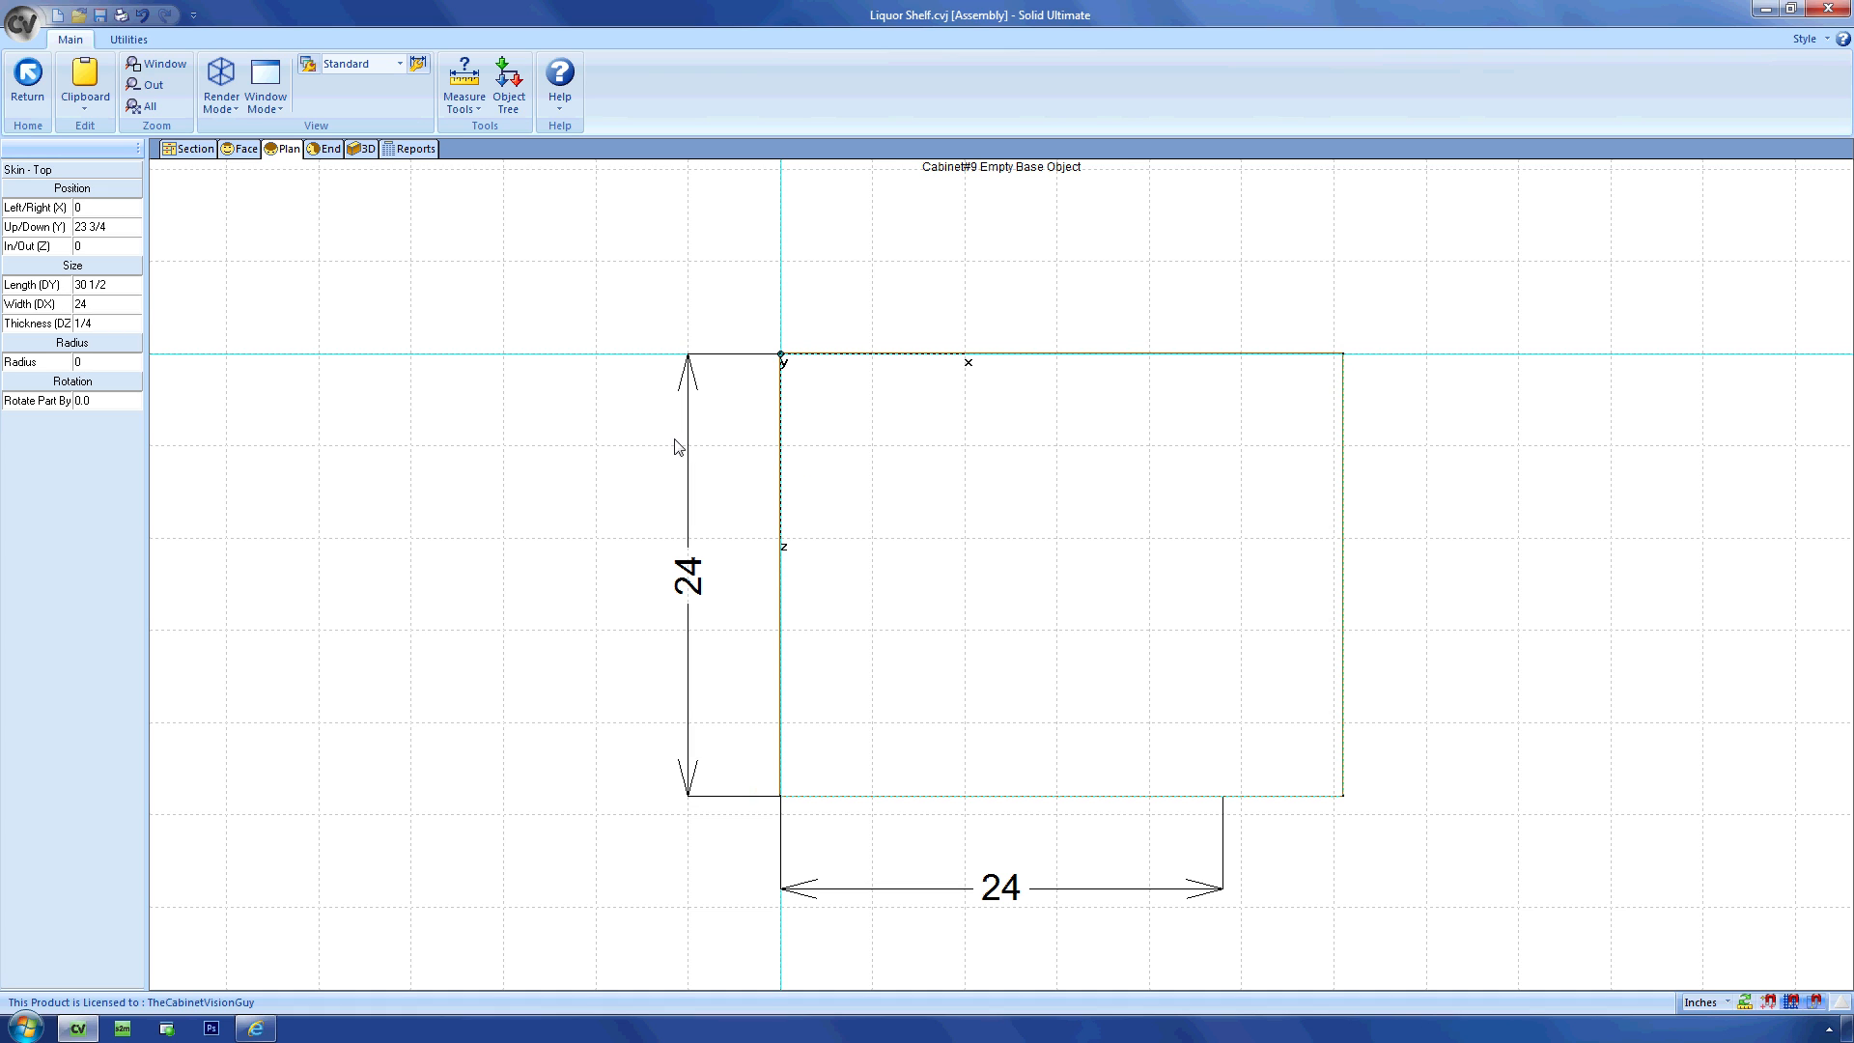
{"action": "double_click", "coordinate": [128, 290]}
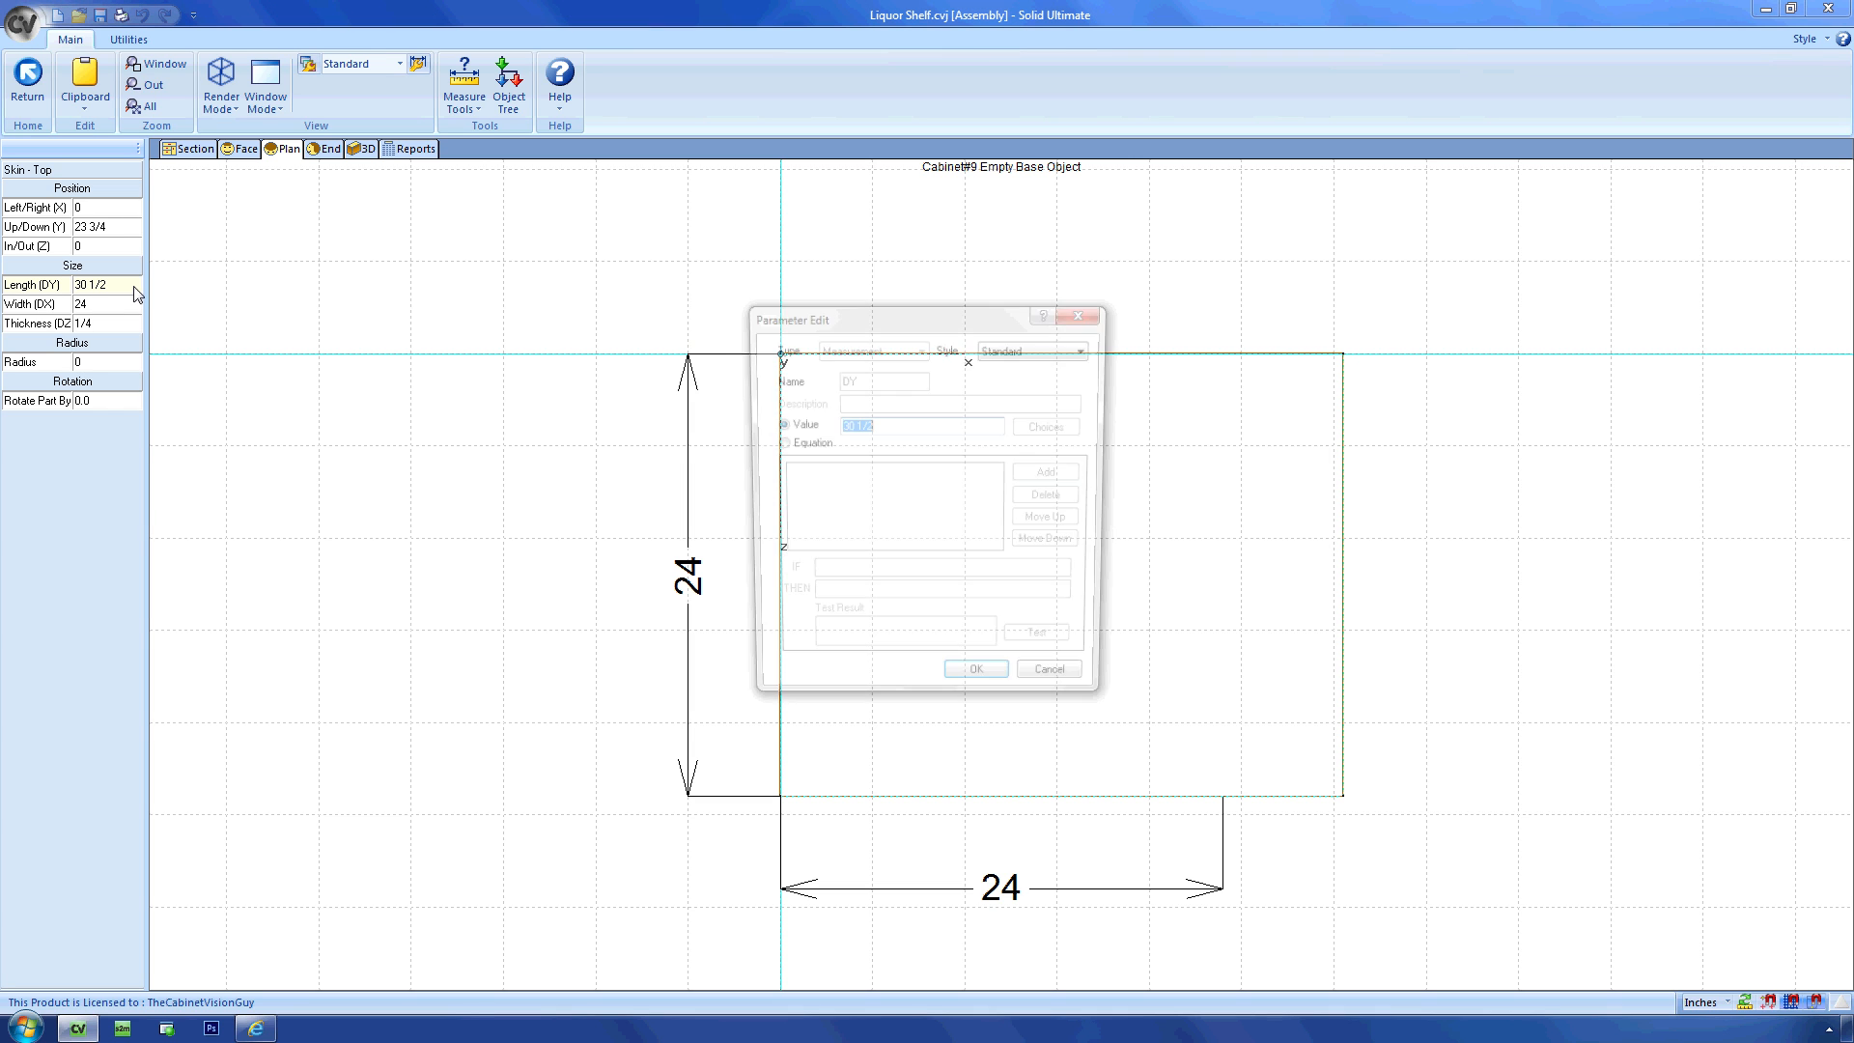
{"action": "left_click", "coordinate": [786, 446]}
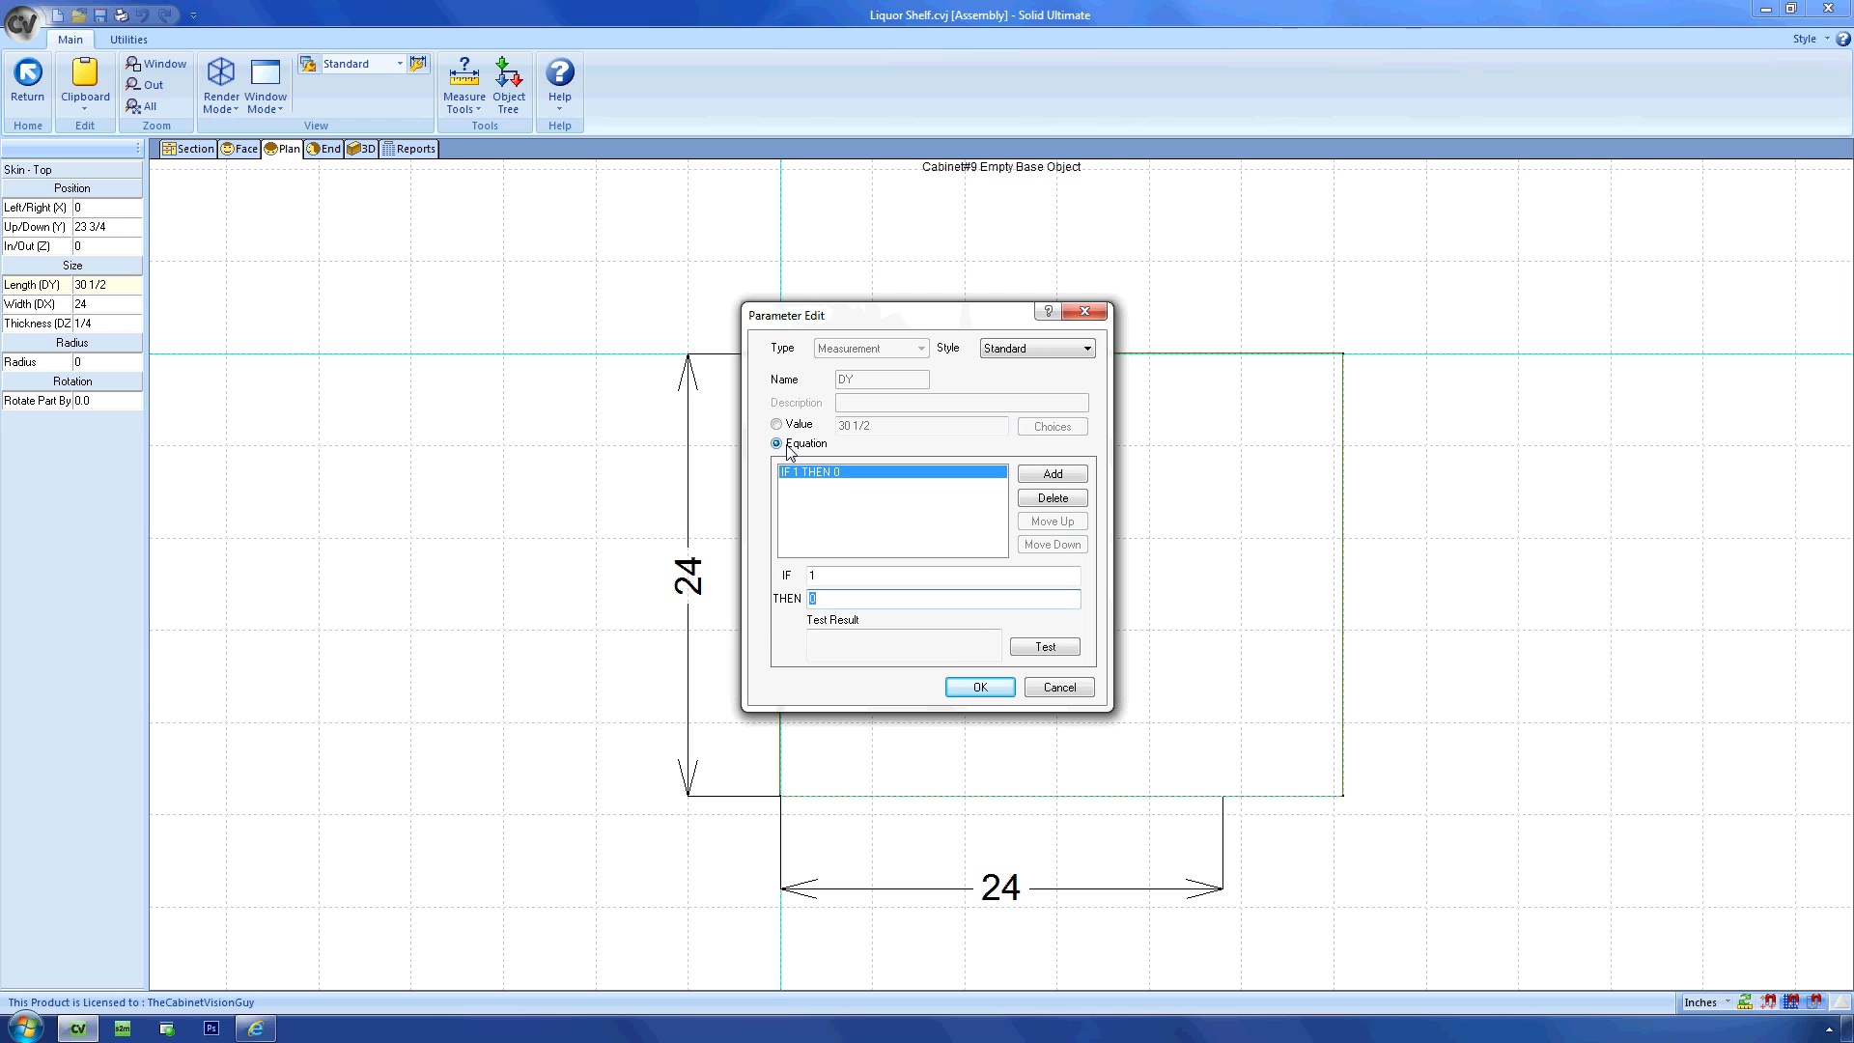
{"action": "type", "text": "cab.dx"}
{"action": "key", "text": "Return"}
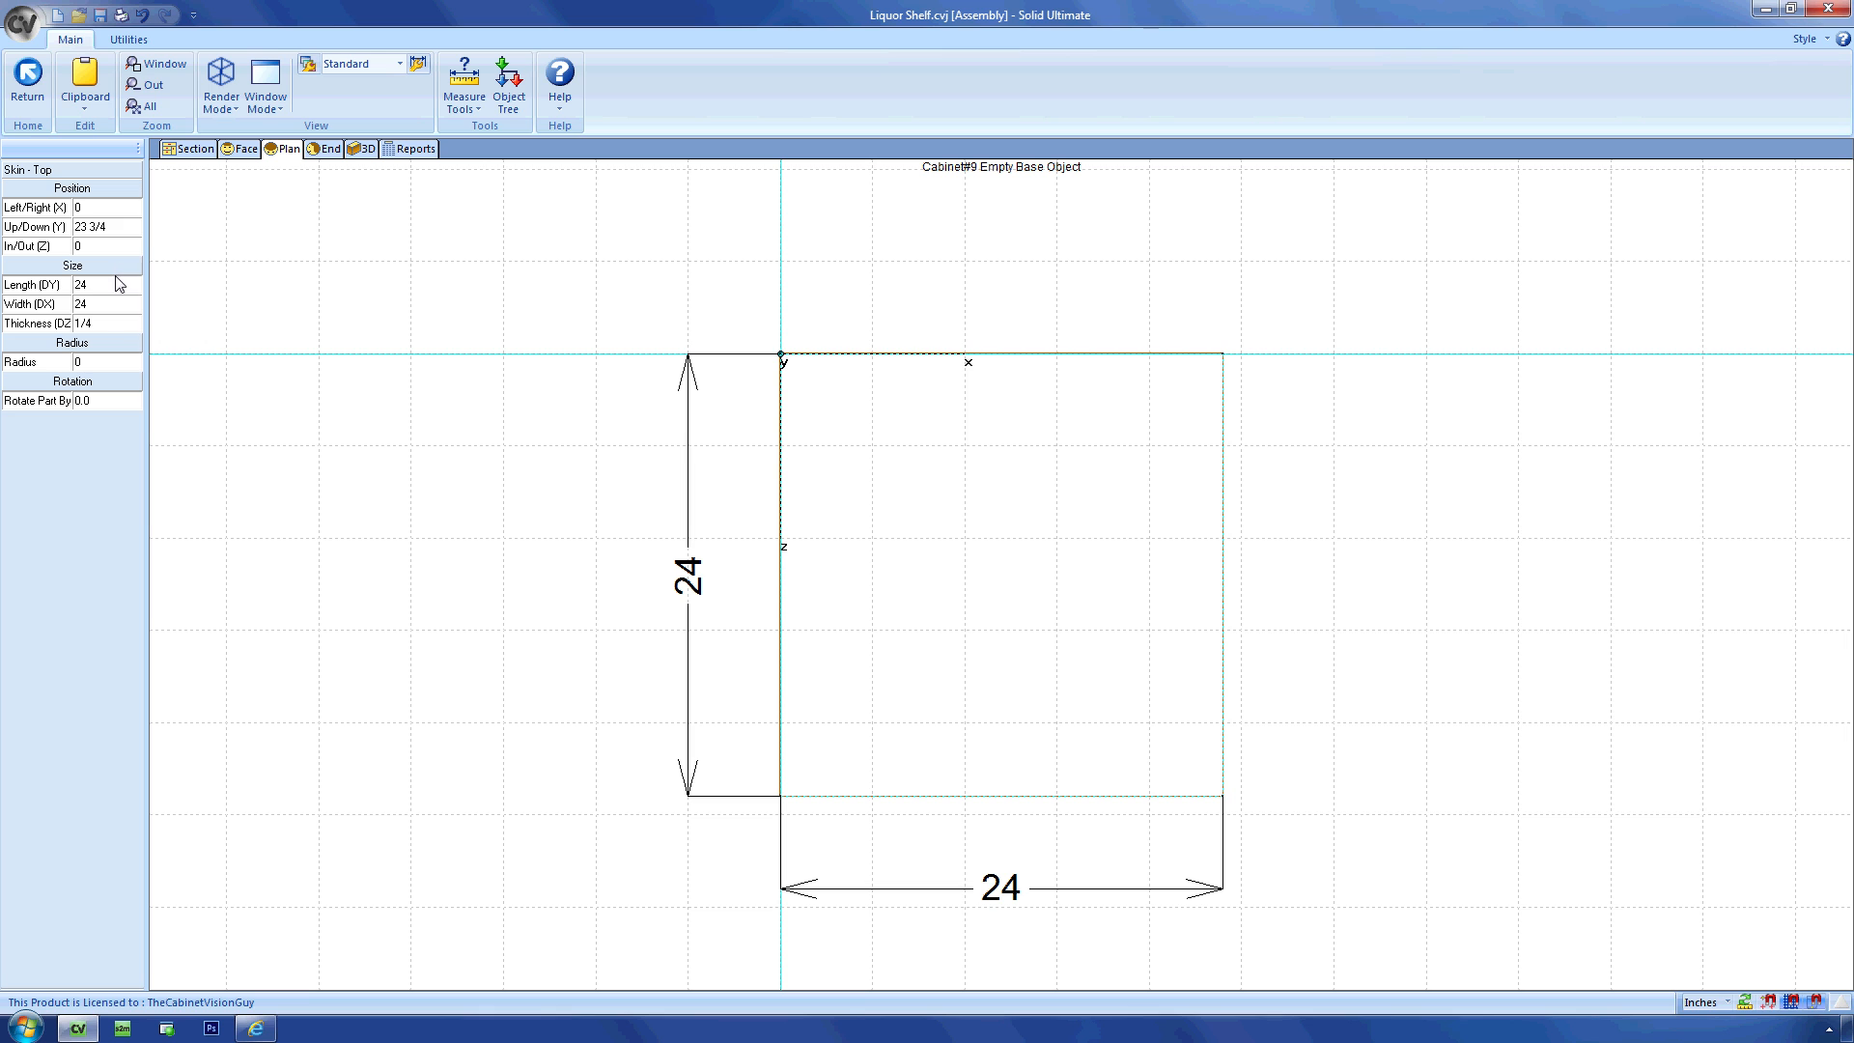
{"action": "double_click", "coordinate": [132, 307]}
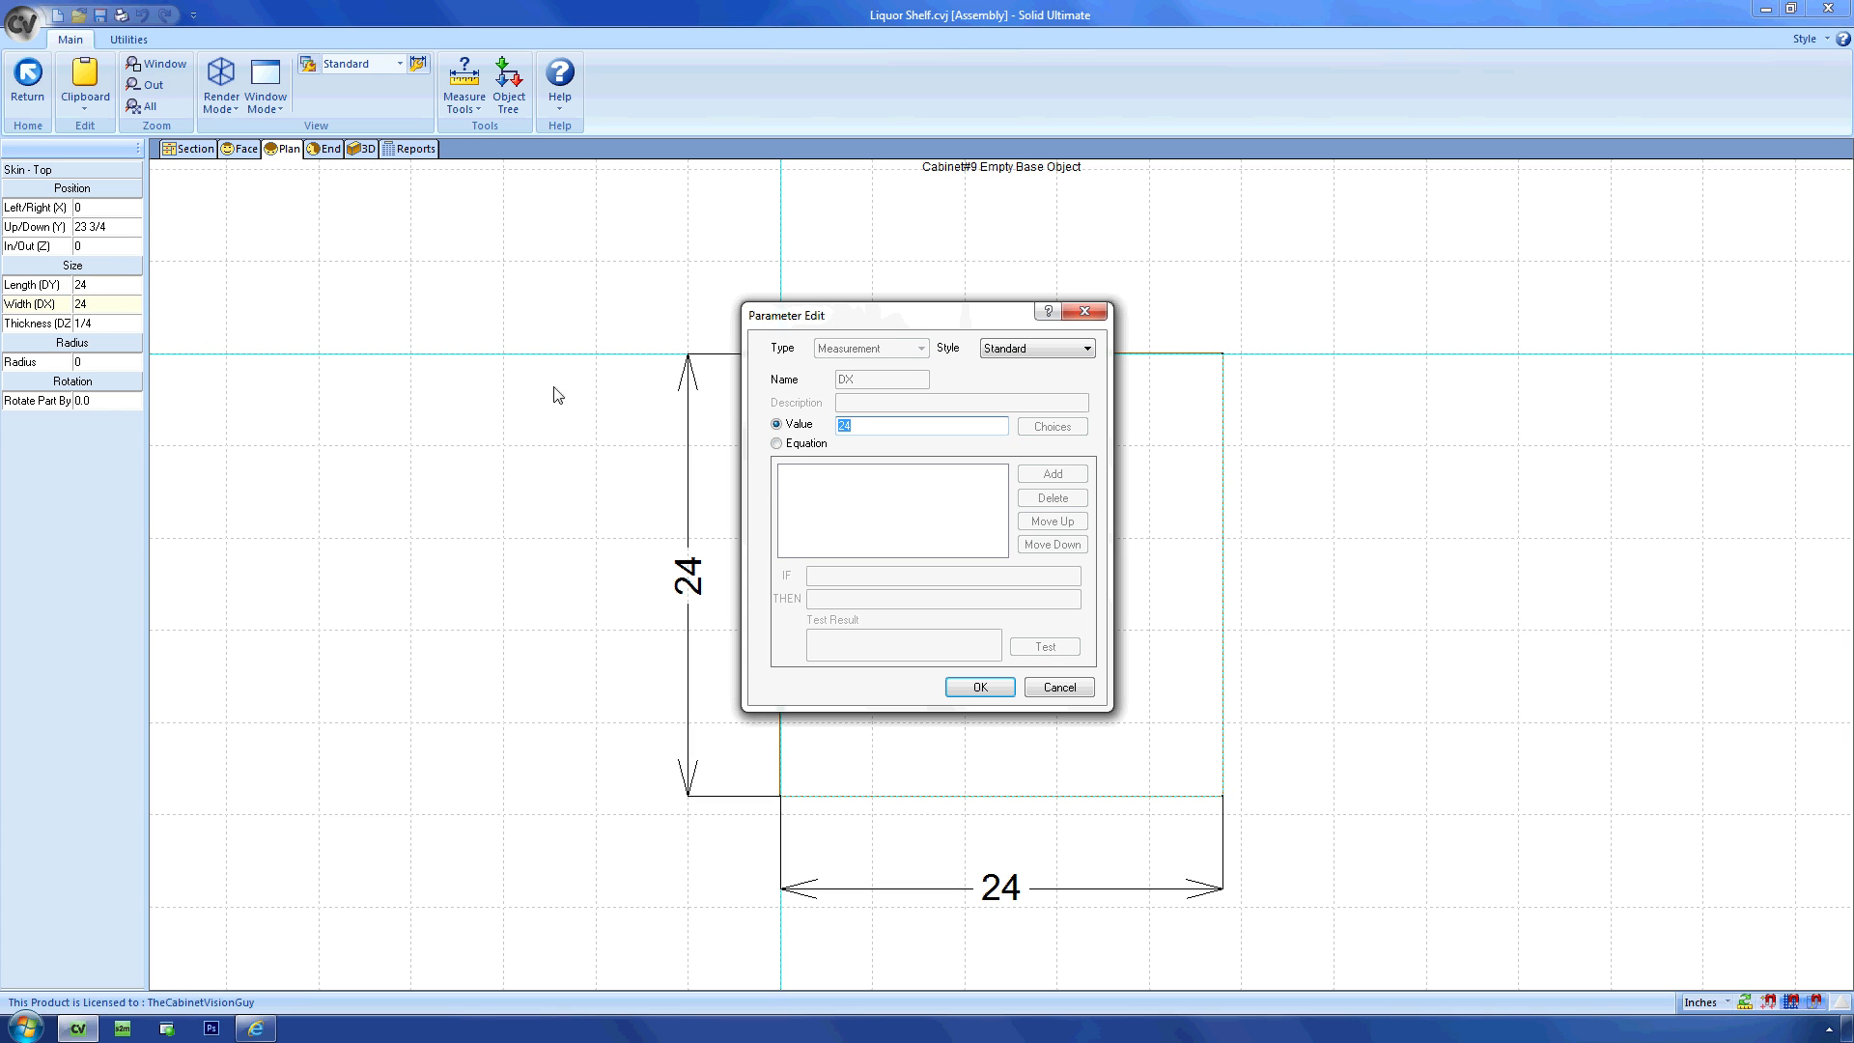
{"action": "left_click", "coordinate": [796, 450]}
{"action": "type", "text": "cab.dx"}
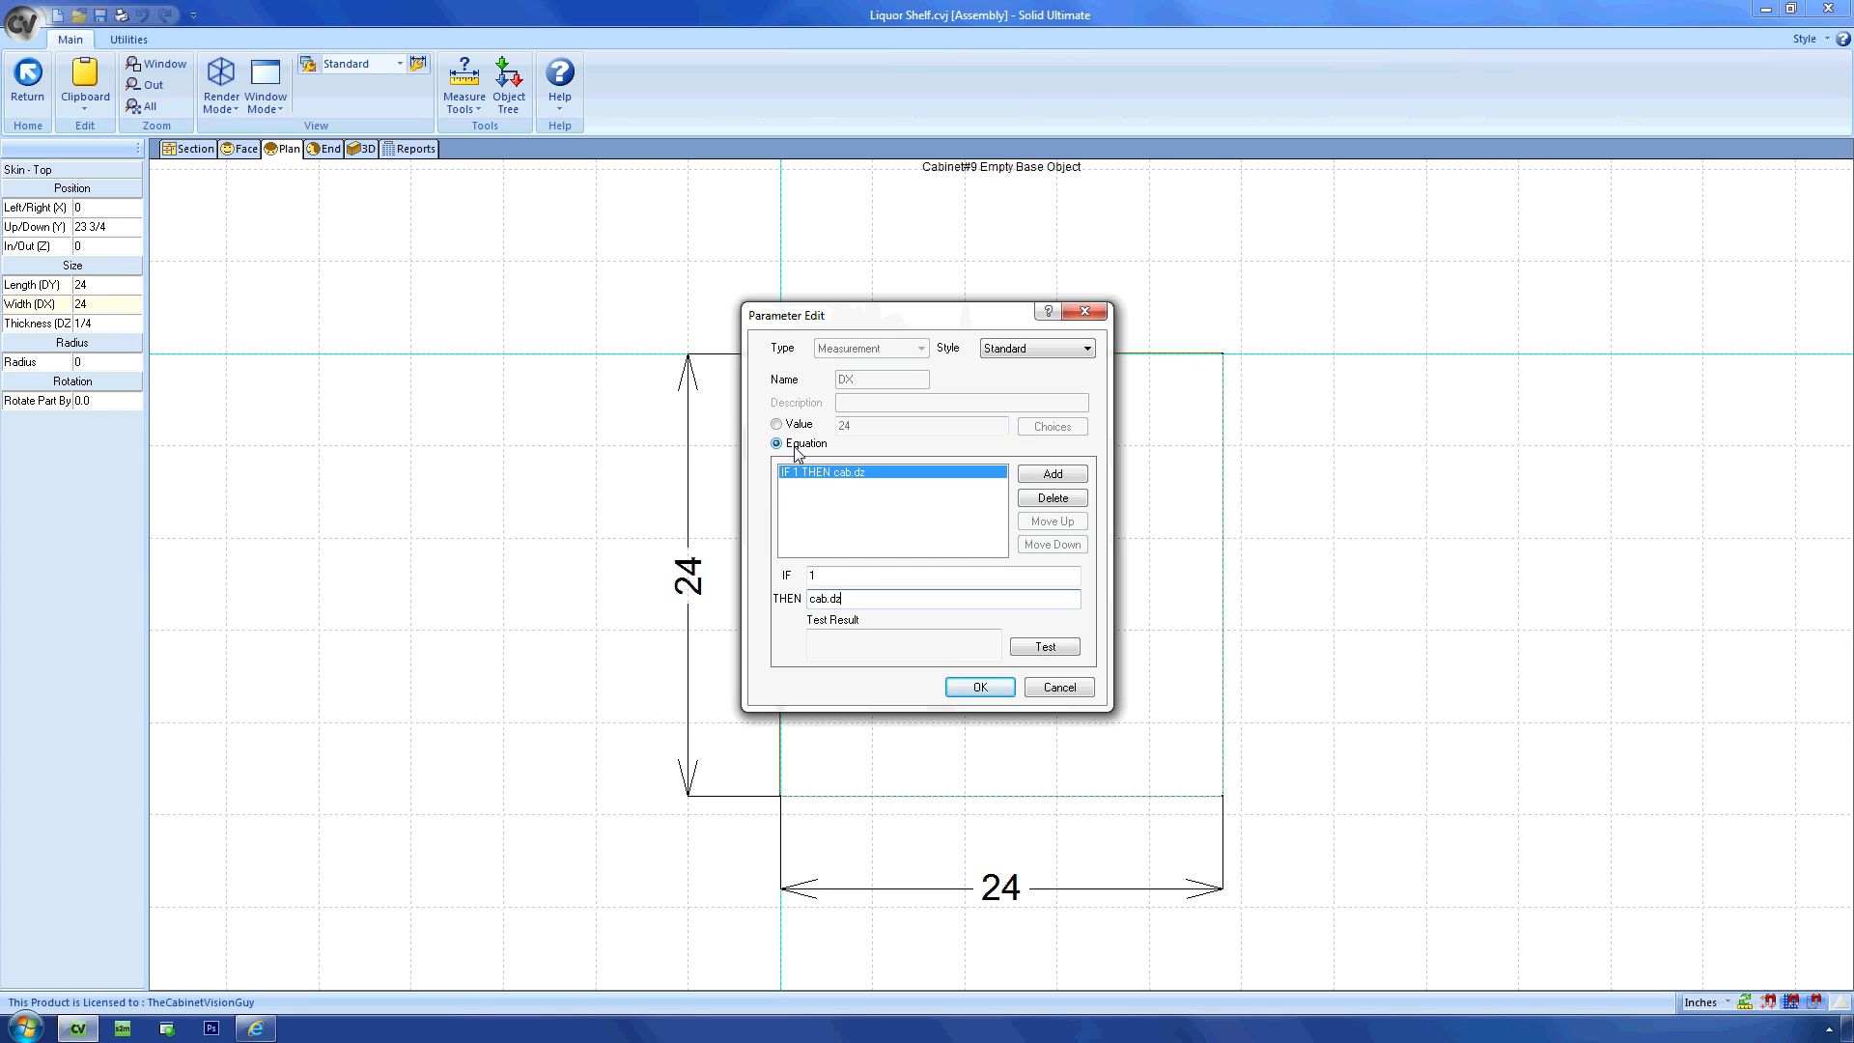
{"action": "key", "text": "Return"}
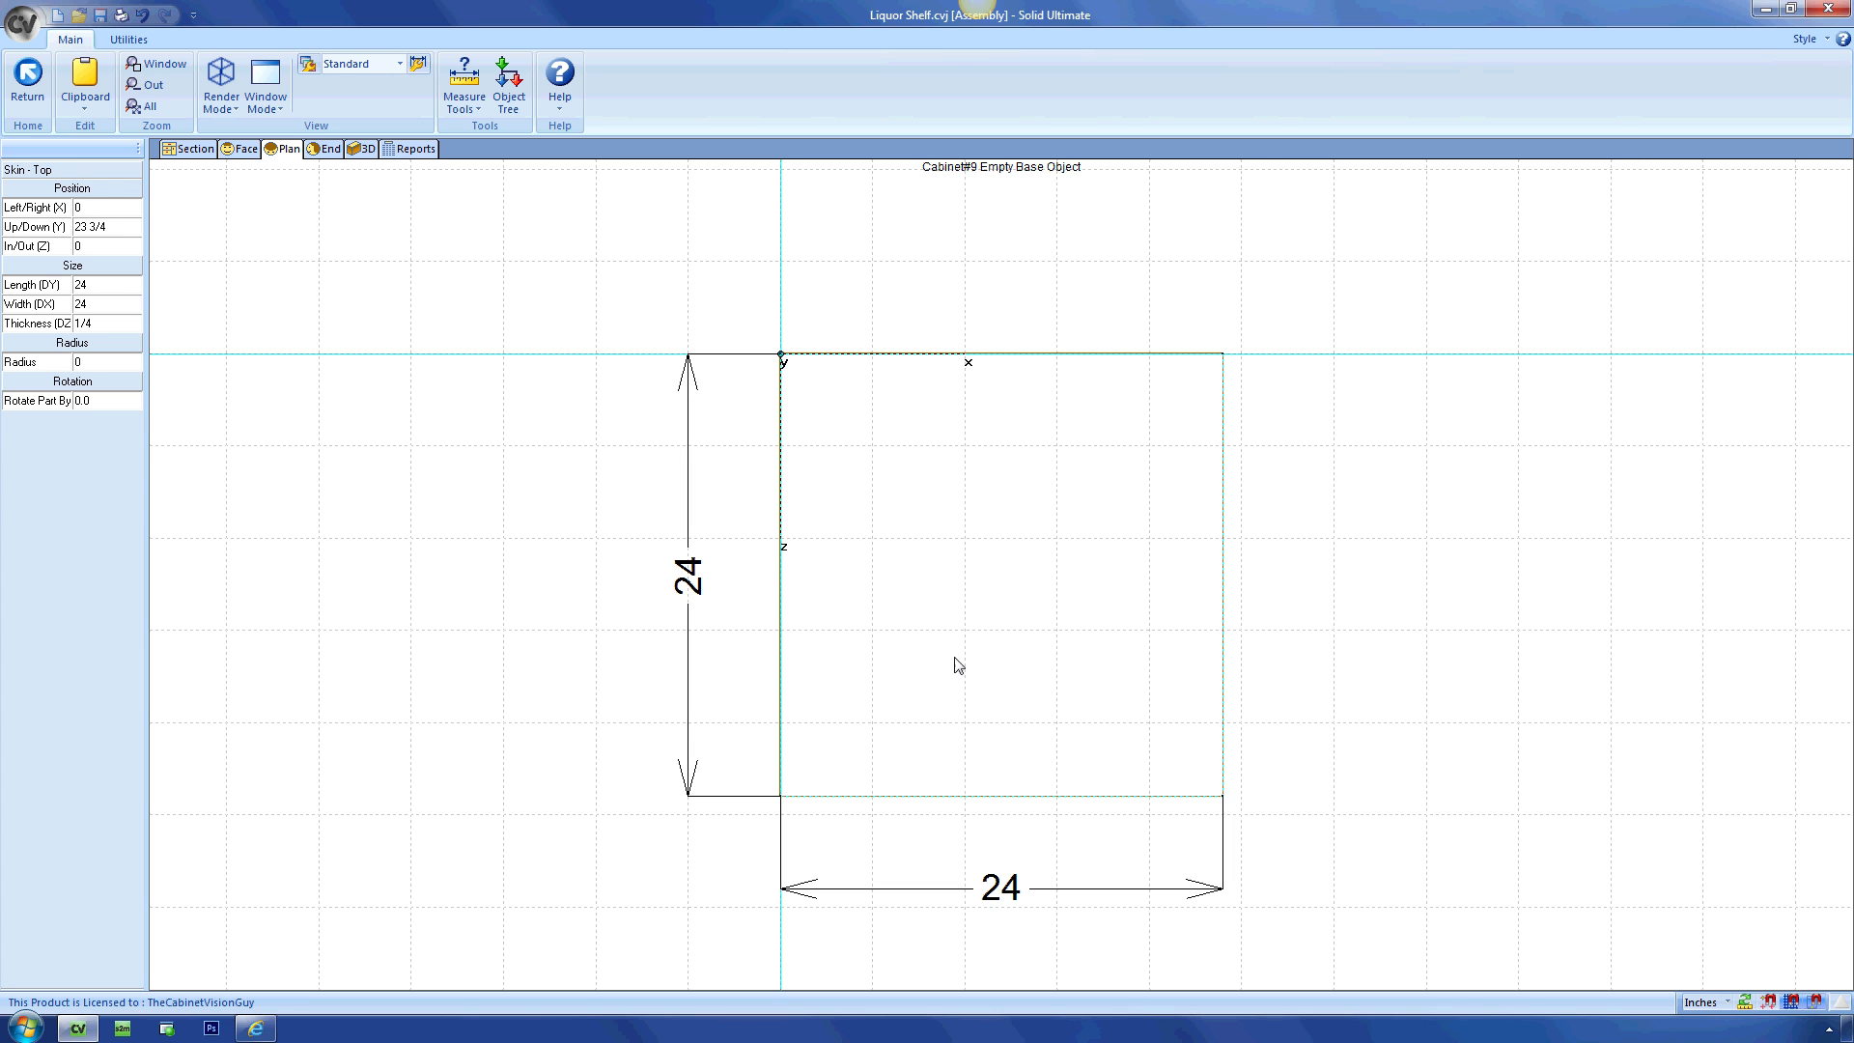
Create a new assembly part of type Shelf, keeping its default description, material and size.
{"action": "left_click", "coordinate": [574, 530]}
{"action": "left_click", "coordinate": [77, 276]}
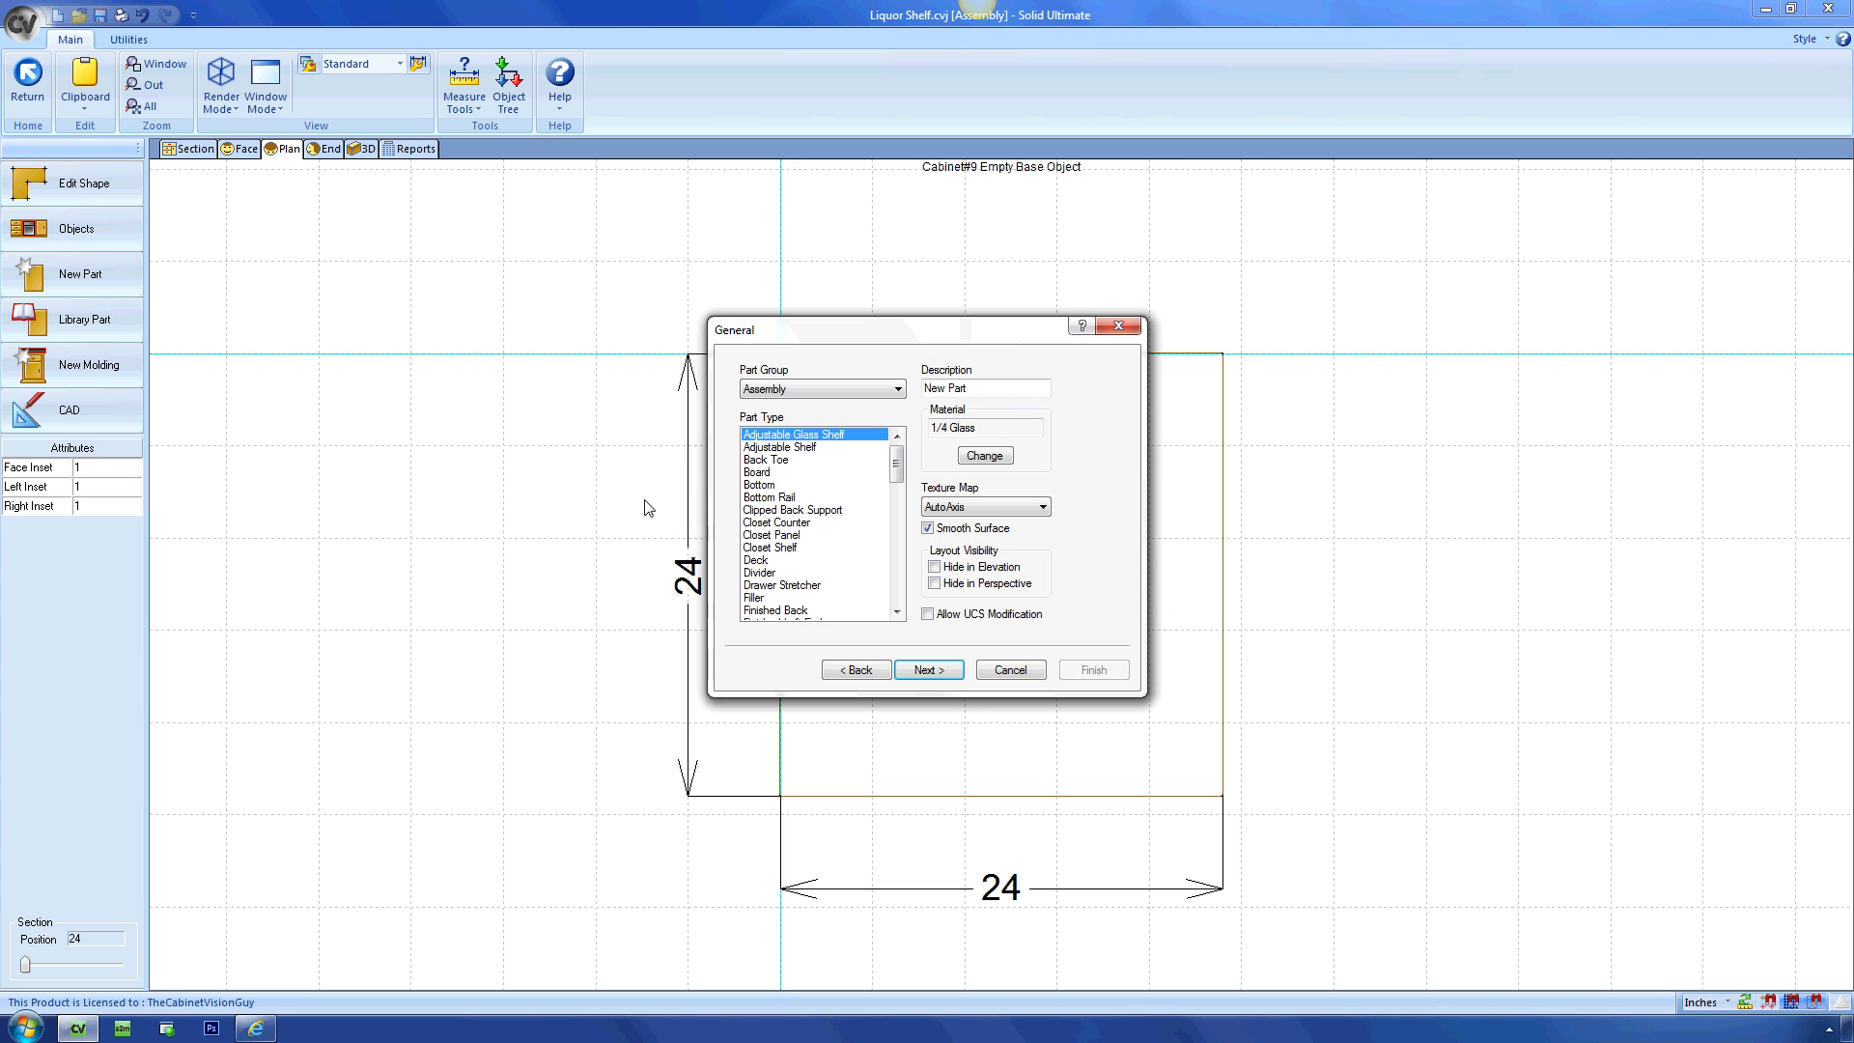
{"action": "left_click", "coordinate": [754, 536]}
{"action": "key", "text": "s"}
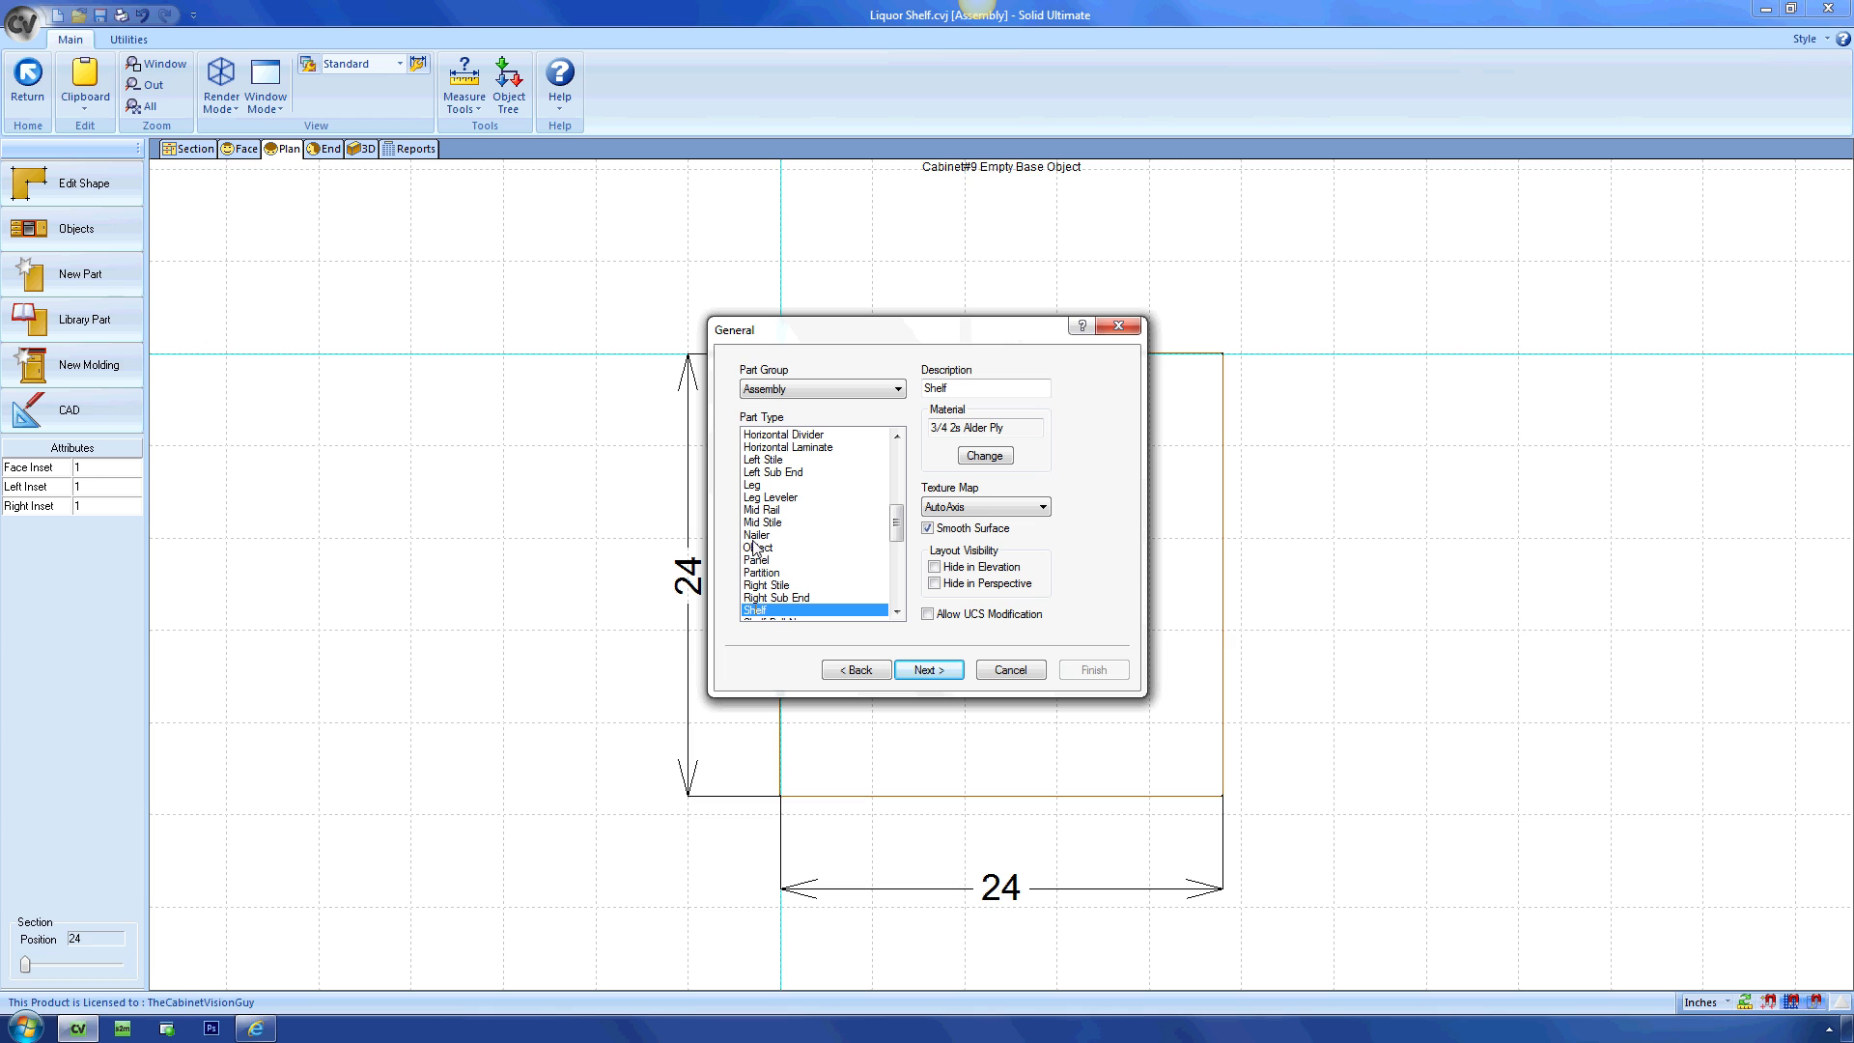
{"action": "left_click", "coordinate": [929, 668]}
{"action": "left_click", "coordinate": [930, 669]}
{"action": "left_click", "coordinate": [1103, 675]}
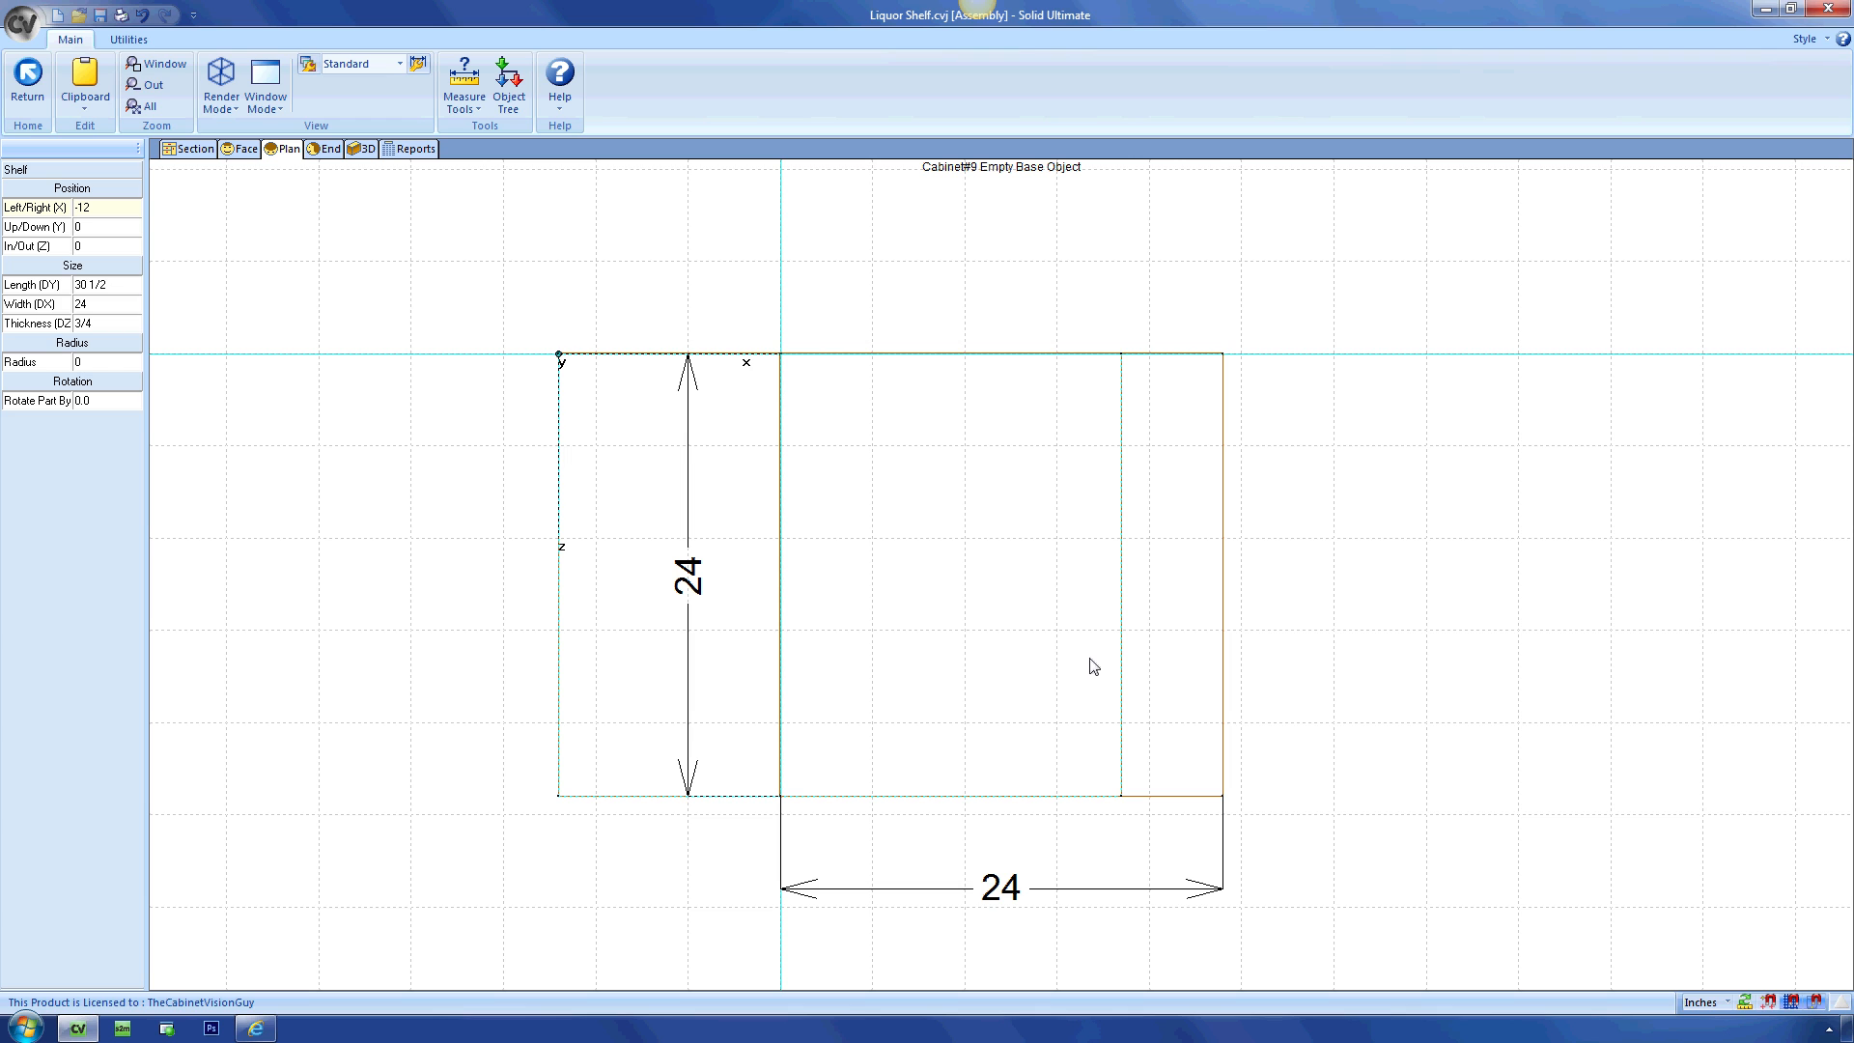
{"action": "double_click", "coordinate": [132, 210]}
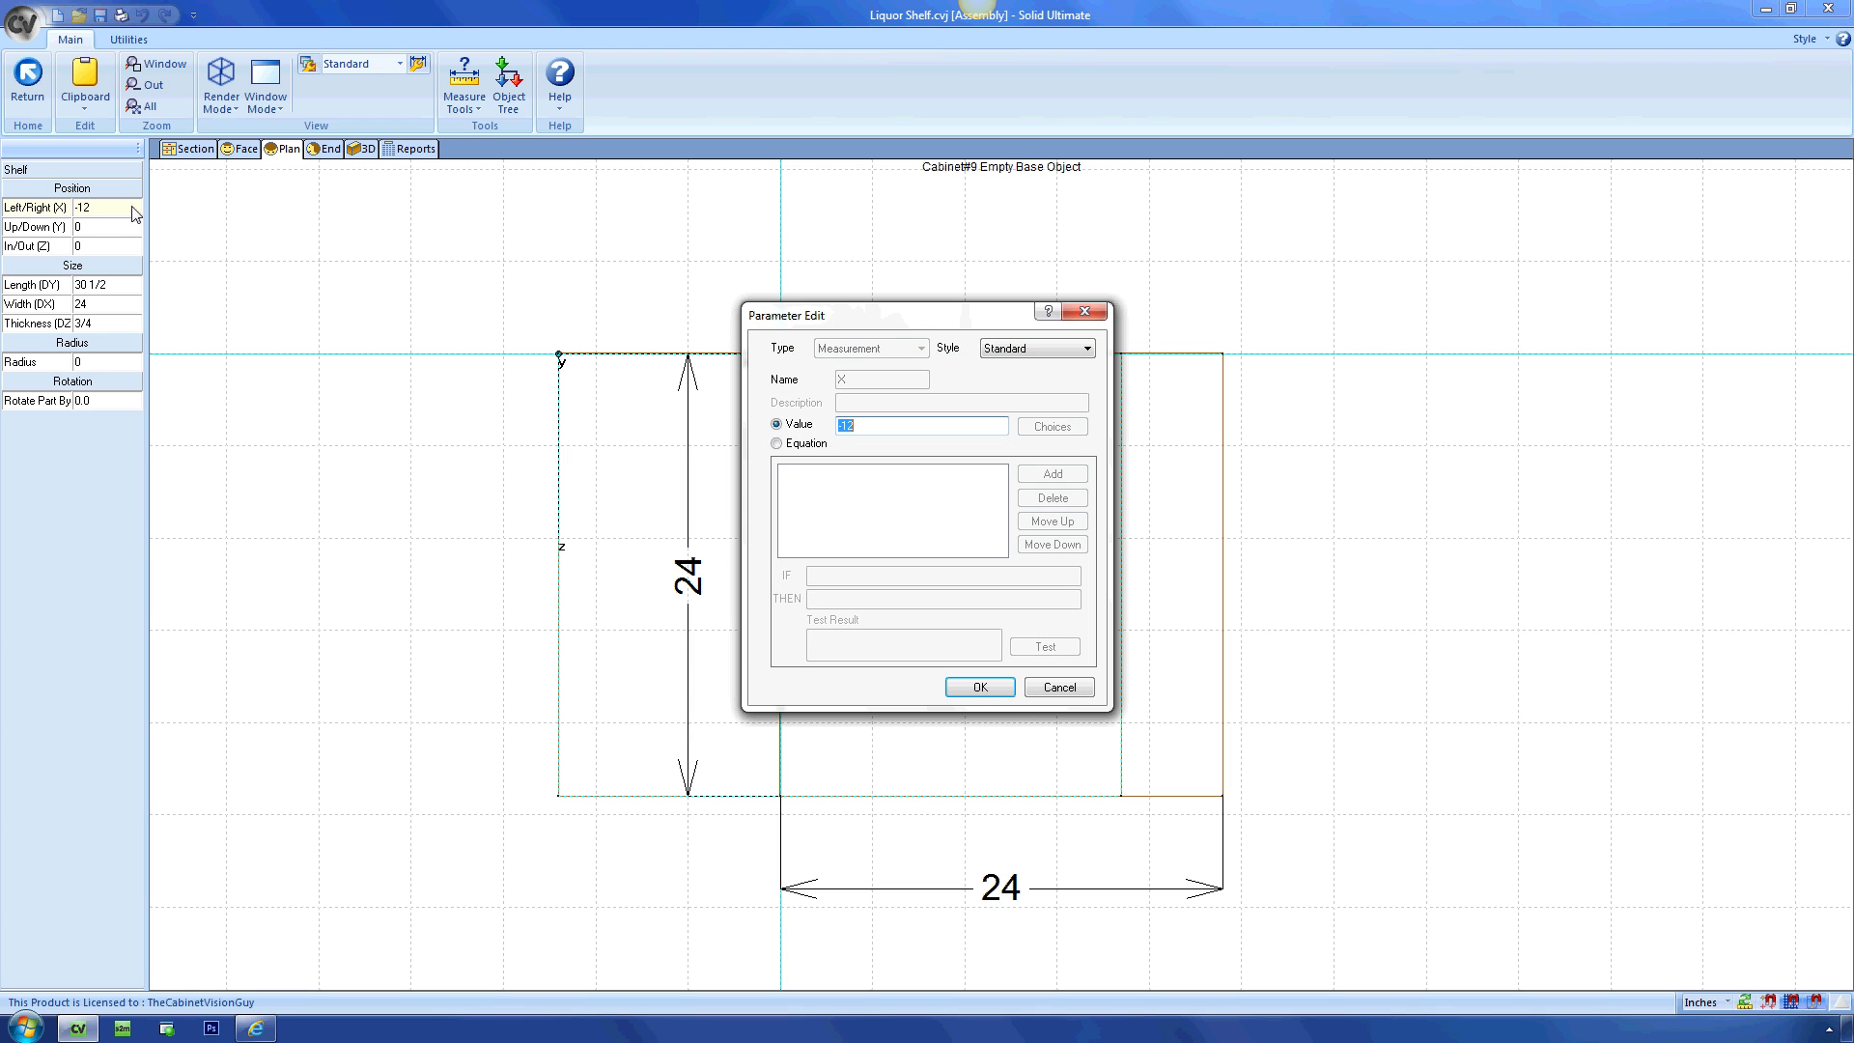
{"action": "left_click", "coordinate": [810, 449]}
{"action": "type", "text": "cab.slf@1"}
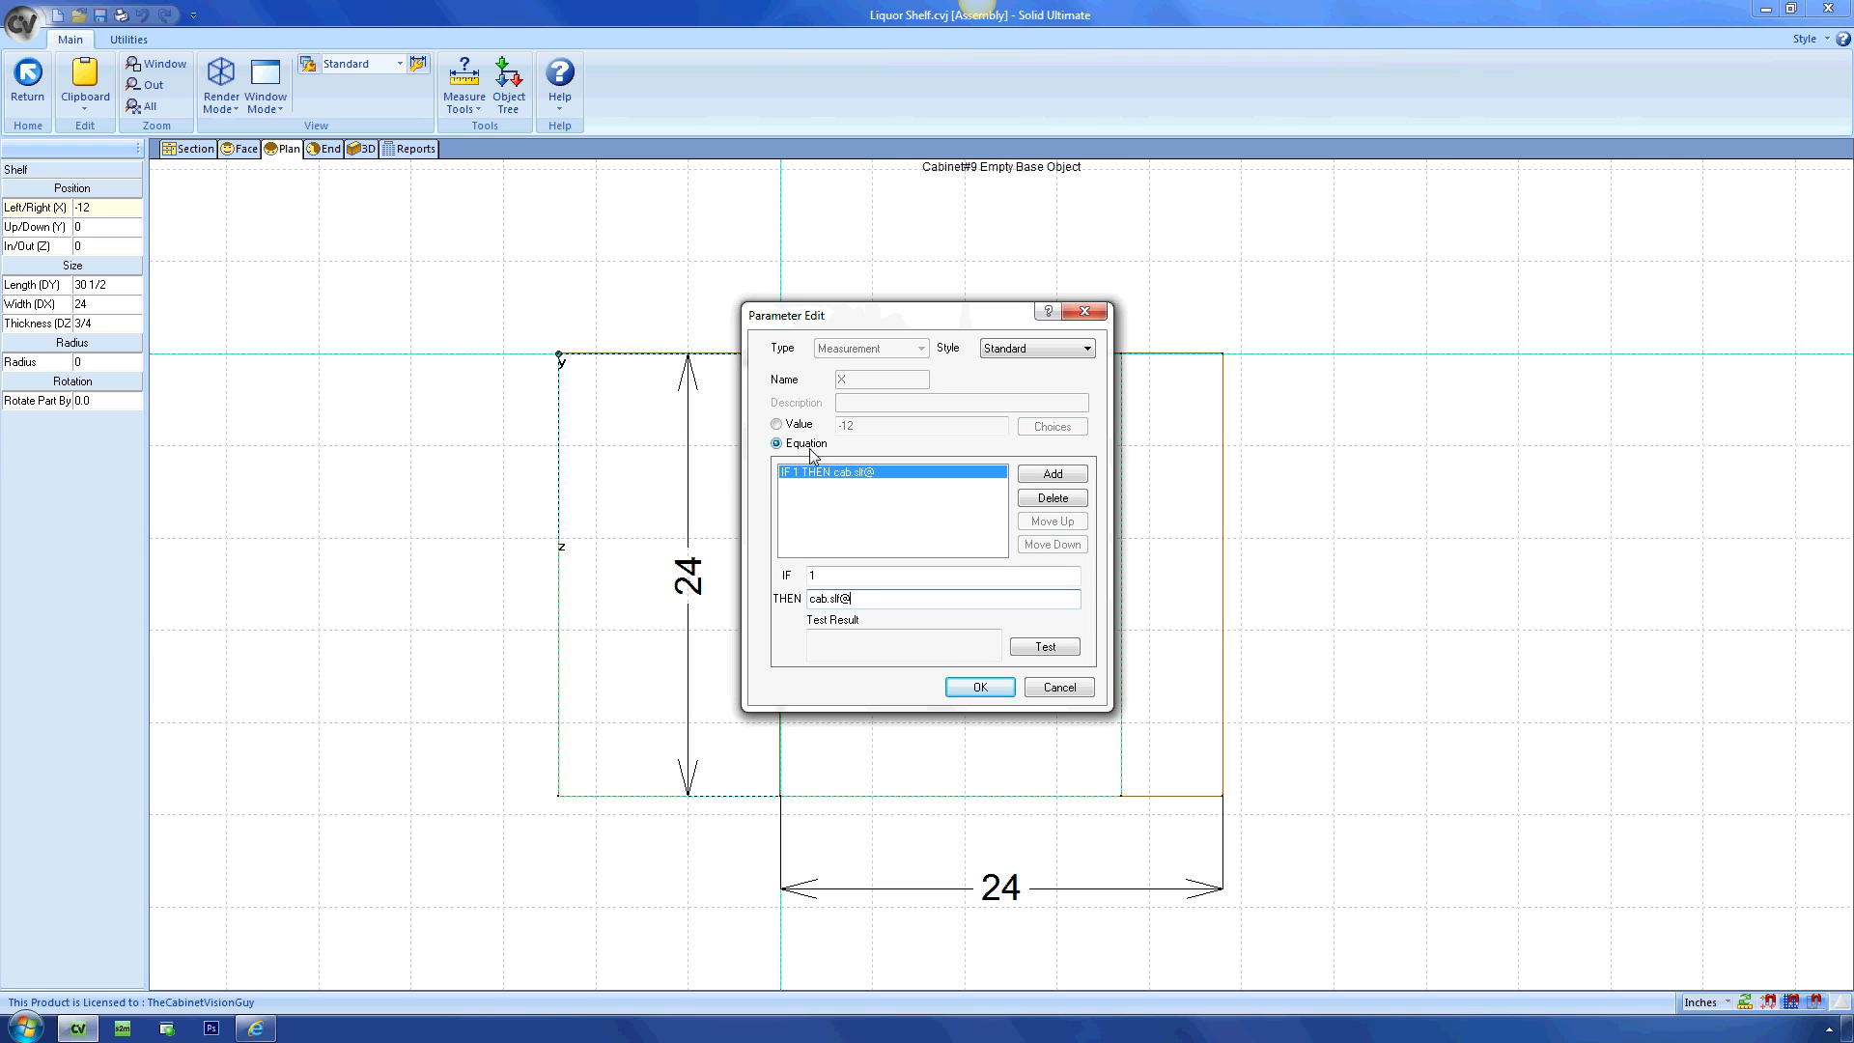
{"action": "type", "text": ".x"}
{"action": "left_click", "coordinate": [1043, 647]}
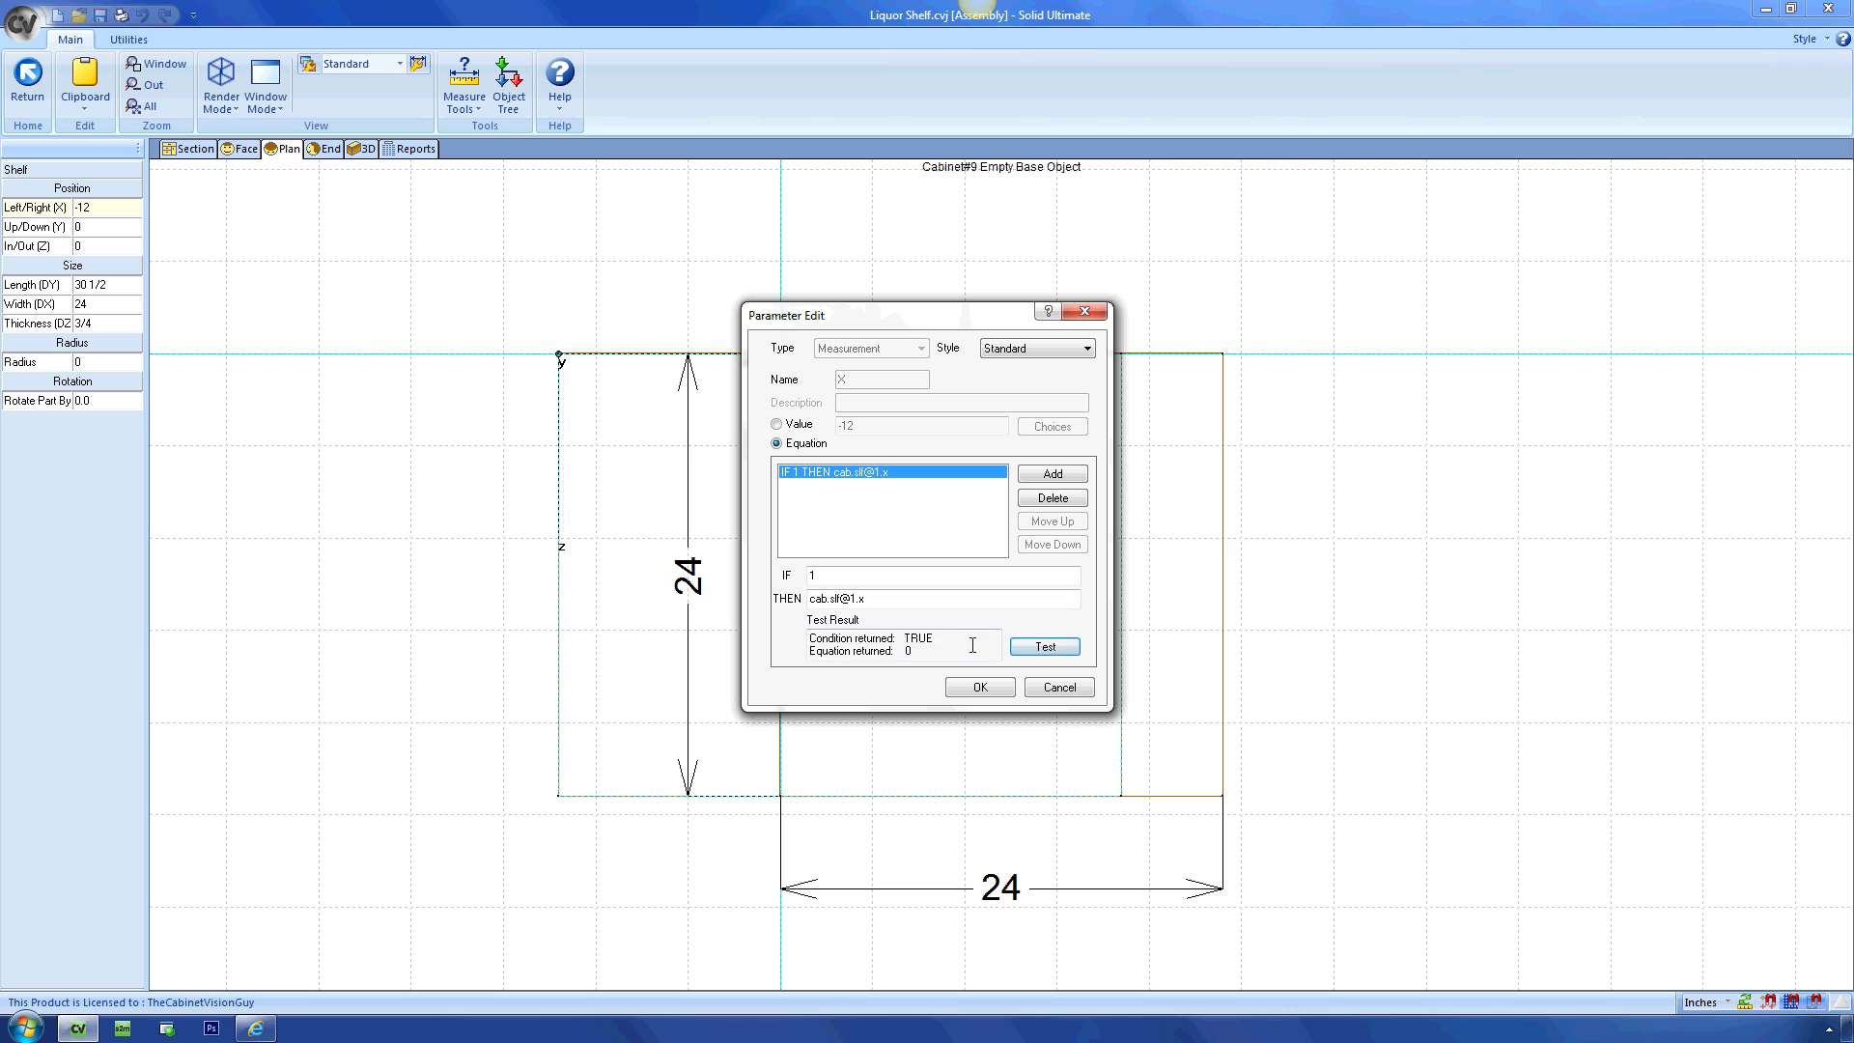
{"action": "left_click", "coordinate": [980, 688]}
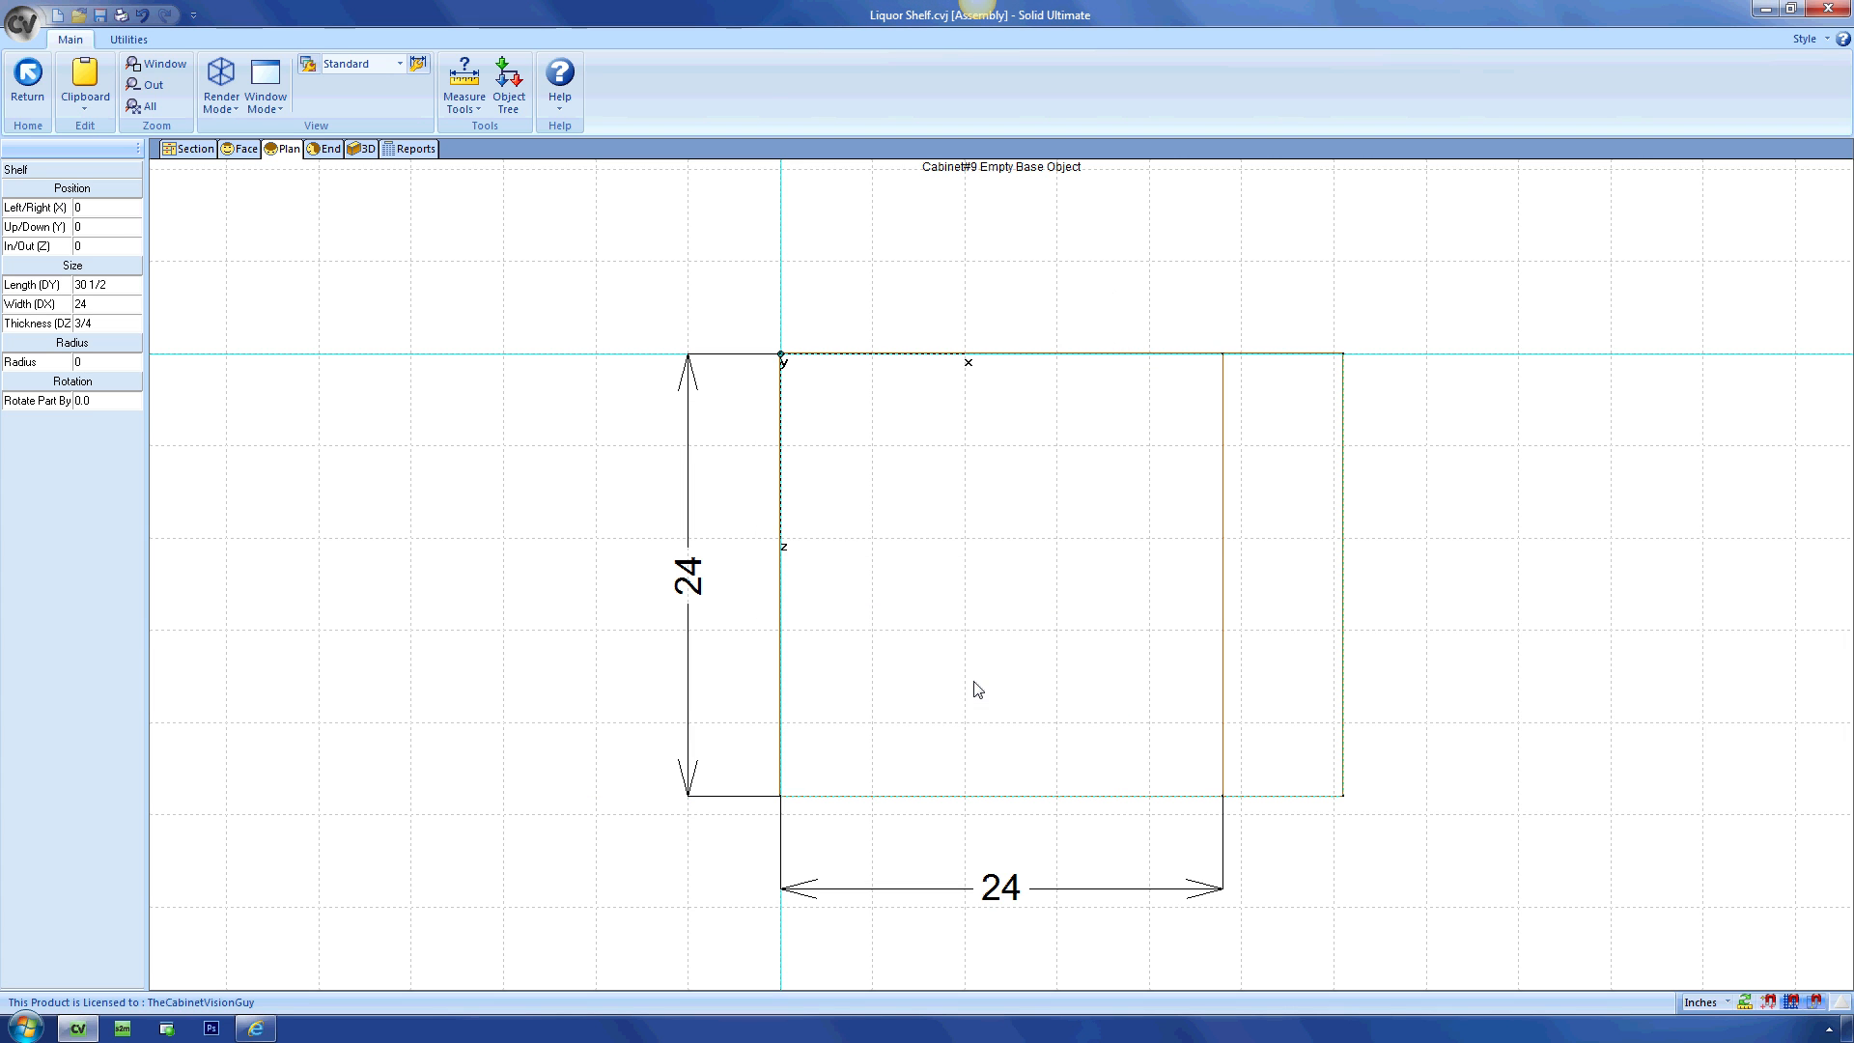
{"action": "left_click", "coordinate": [132, 233]}
{"action": "left_click", "coordinate": [132, 232]}
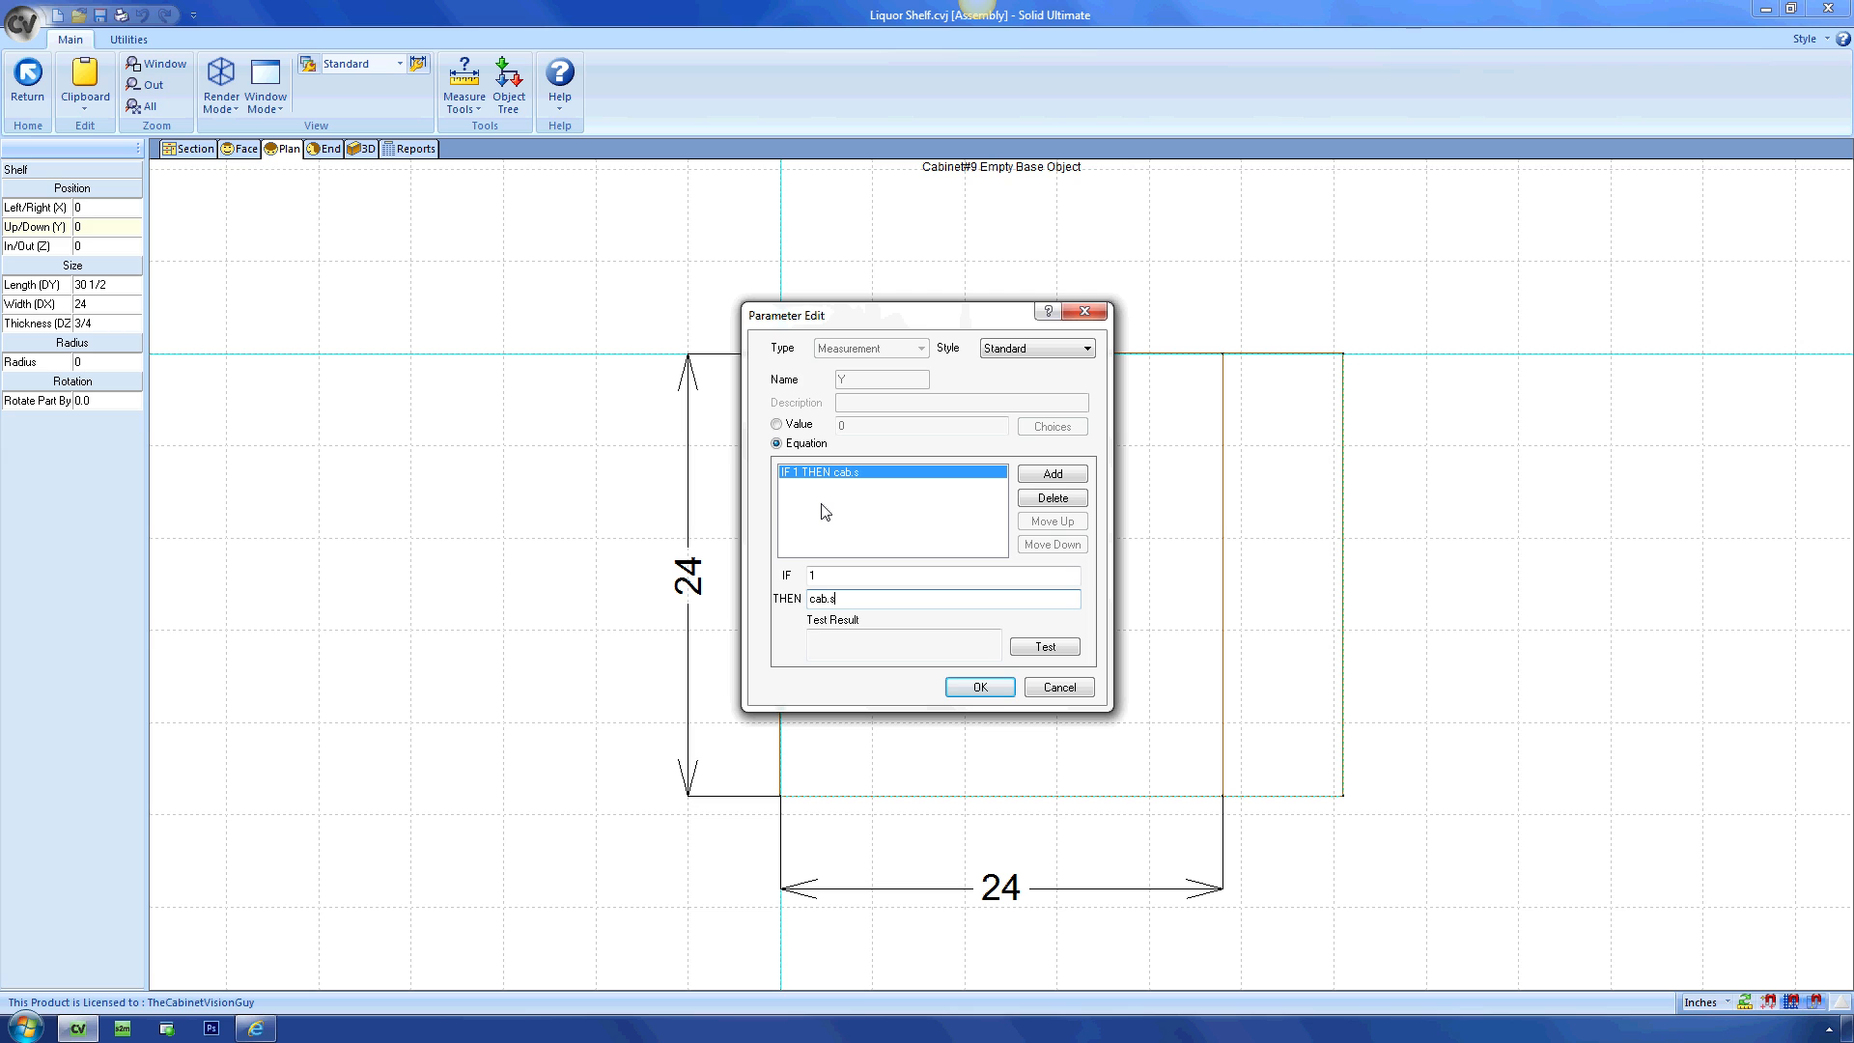
{"action": "type", "text": "@1.y - _M:DZ"}
{"action": "left_click", "coordinate": [1020, 642]}
{"action": "left_click", "coordinate": [980, 687]}
{"action": "left_click", "coordinate": [135, 288]}
{"action": "left_click", "coordinate": [784, 447]}
{"action": "type", "text": "cab.slf@1.dy"}
{"action": "left_click", "coordinate": [1029, 647]}
{"action": "left_click", "coordinate": [980, 687]}
{"action": "left_click", "coordinate": [135, 308]}
{"action": "left_click", "coordinate": [777, 444]}
{"action": "type", "text": "cab.slf@1.dx"}
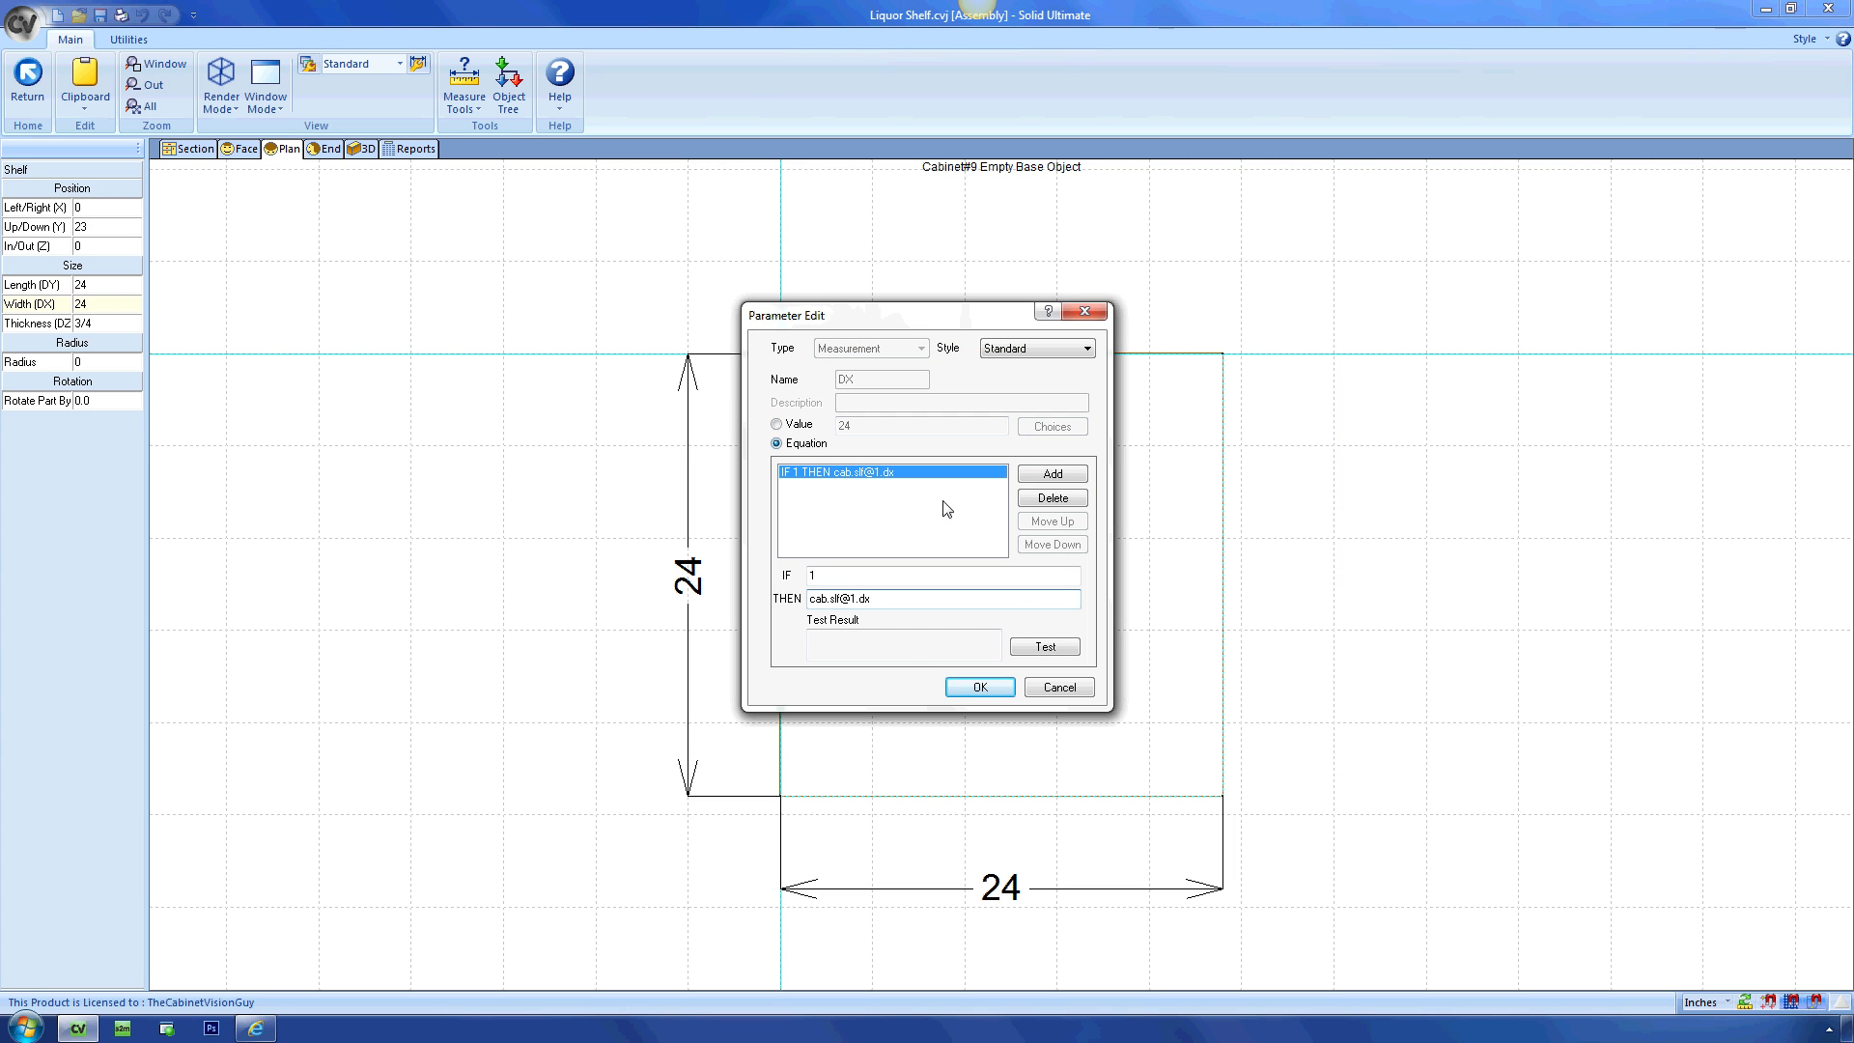
{"action": "left_click", "coordinate": [1045, 646]}
{"action": "left_click", "coordinate": [993, 685]}
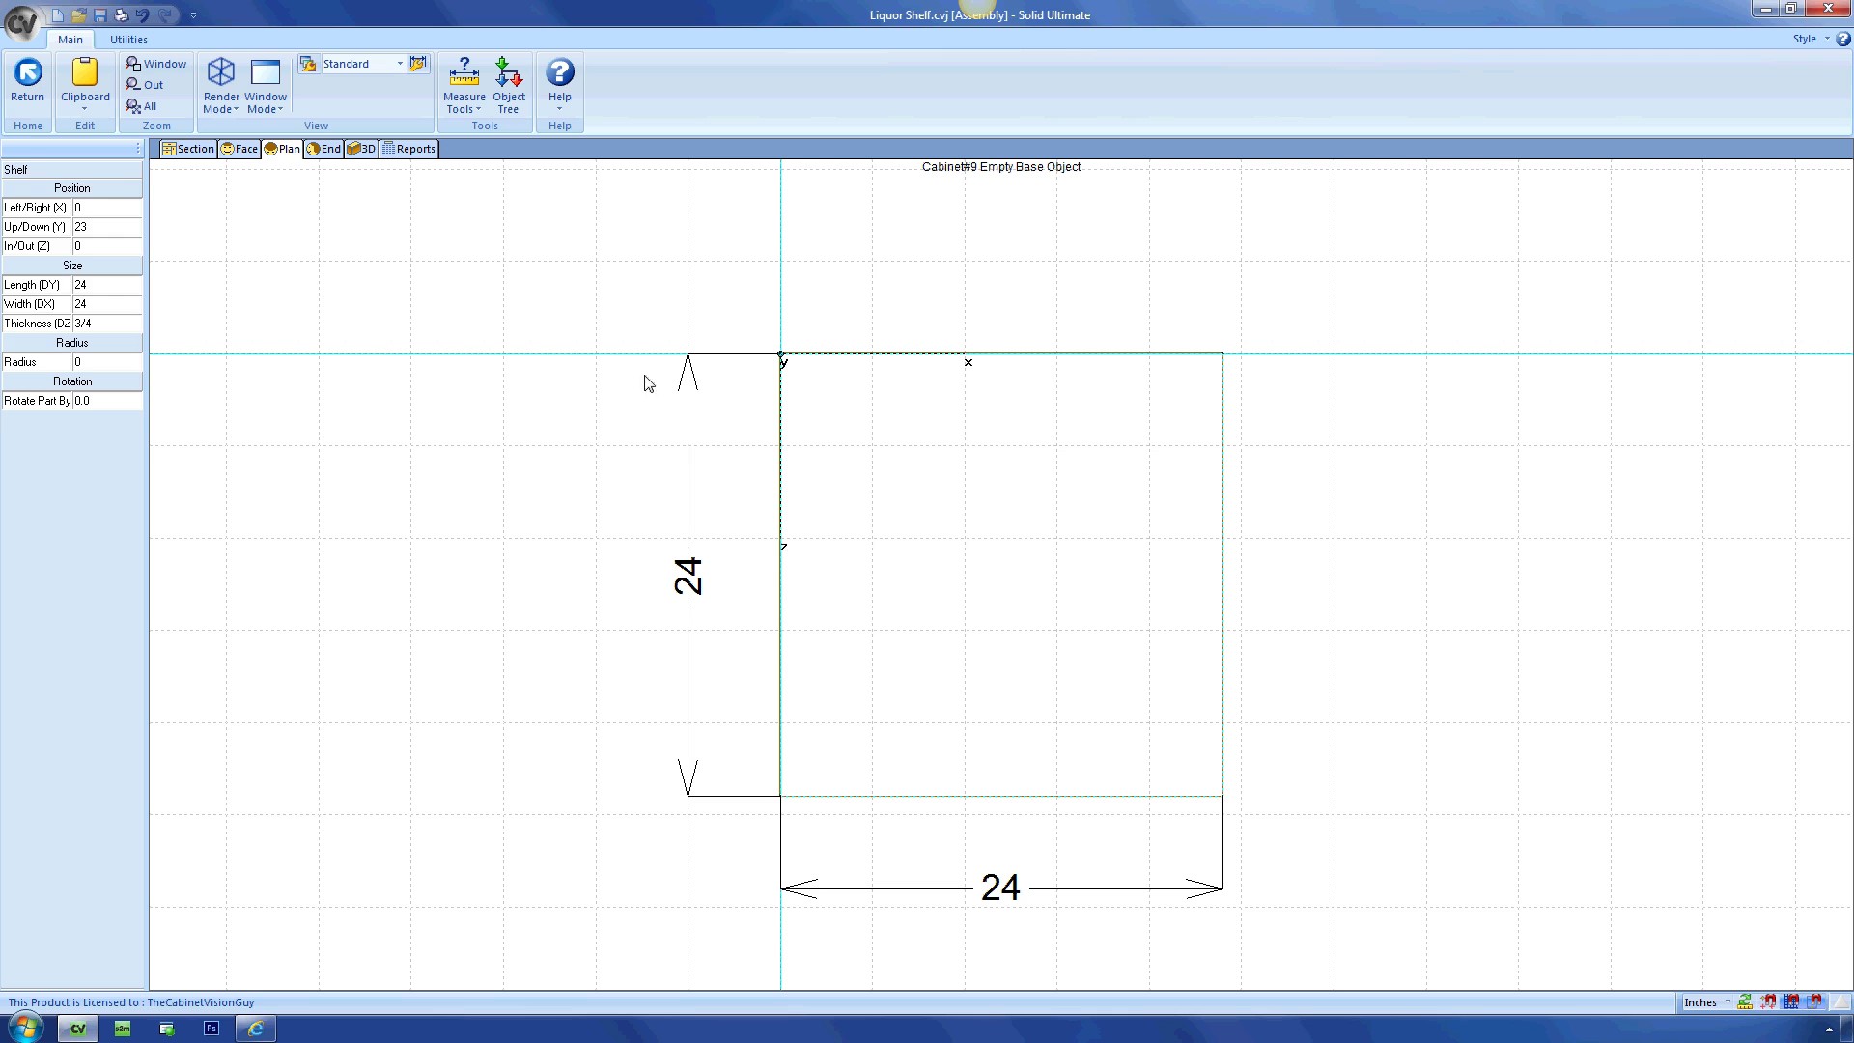
Check the stacked parts in face view and examine the part codes listed under the Empty Base Object in the object tree.
{"action": "left_click", "coordinate": [241, 150]}
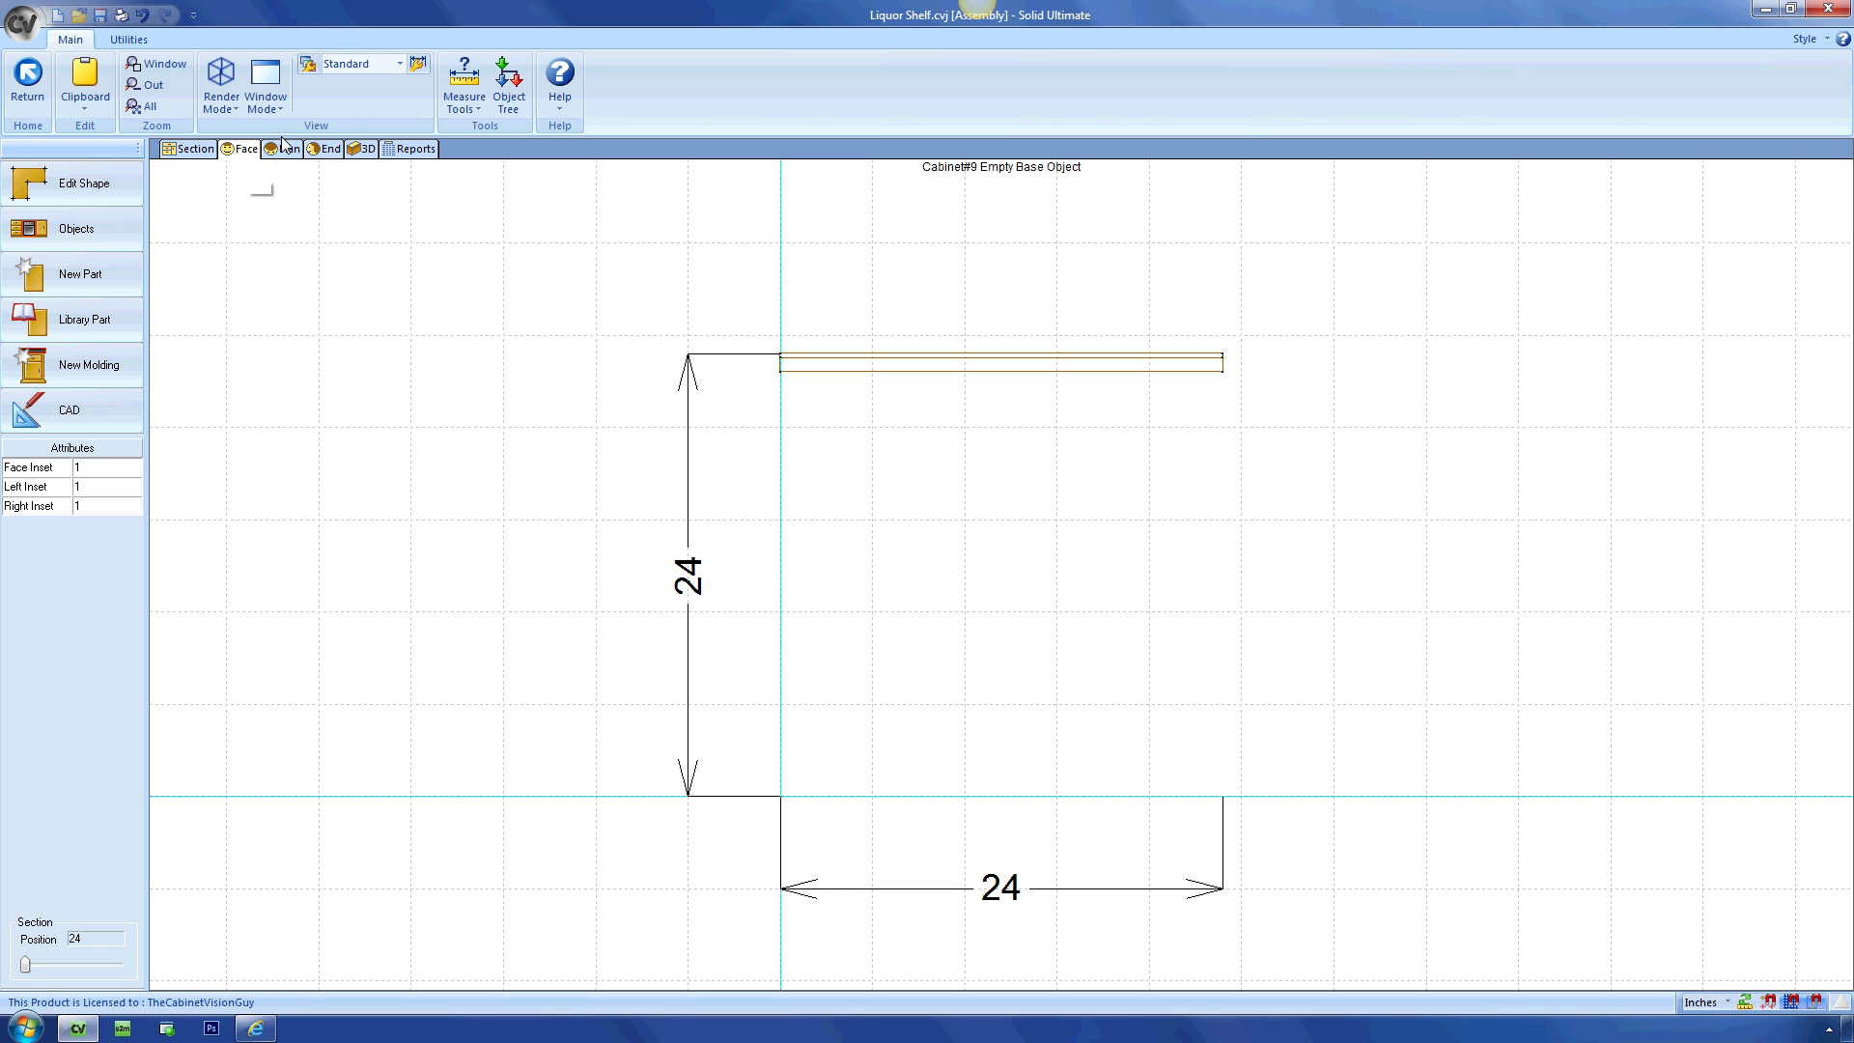
{"action": "left_click", "coordinate": [510, 92]}
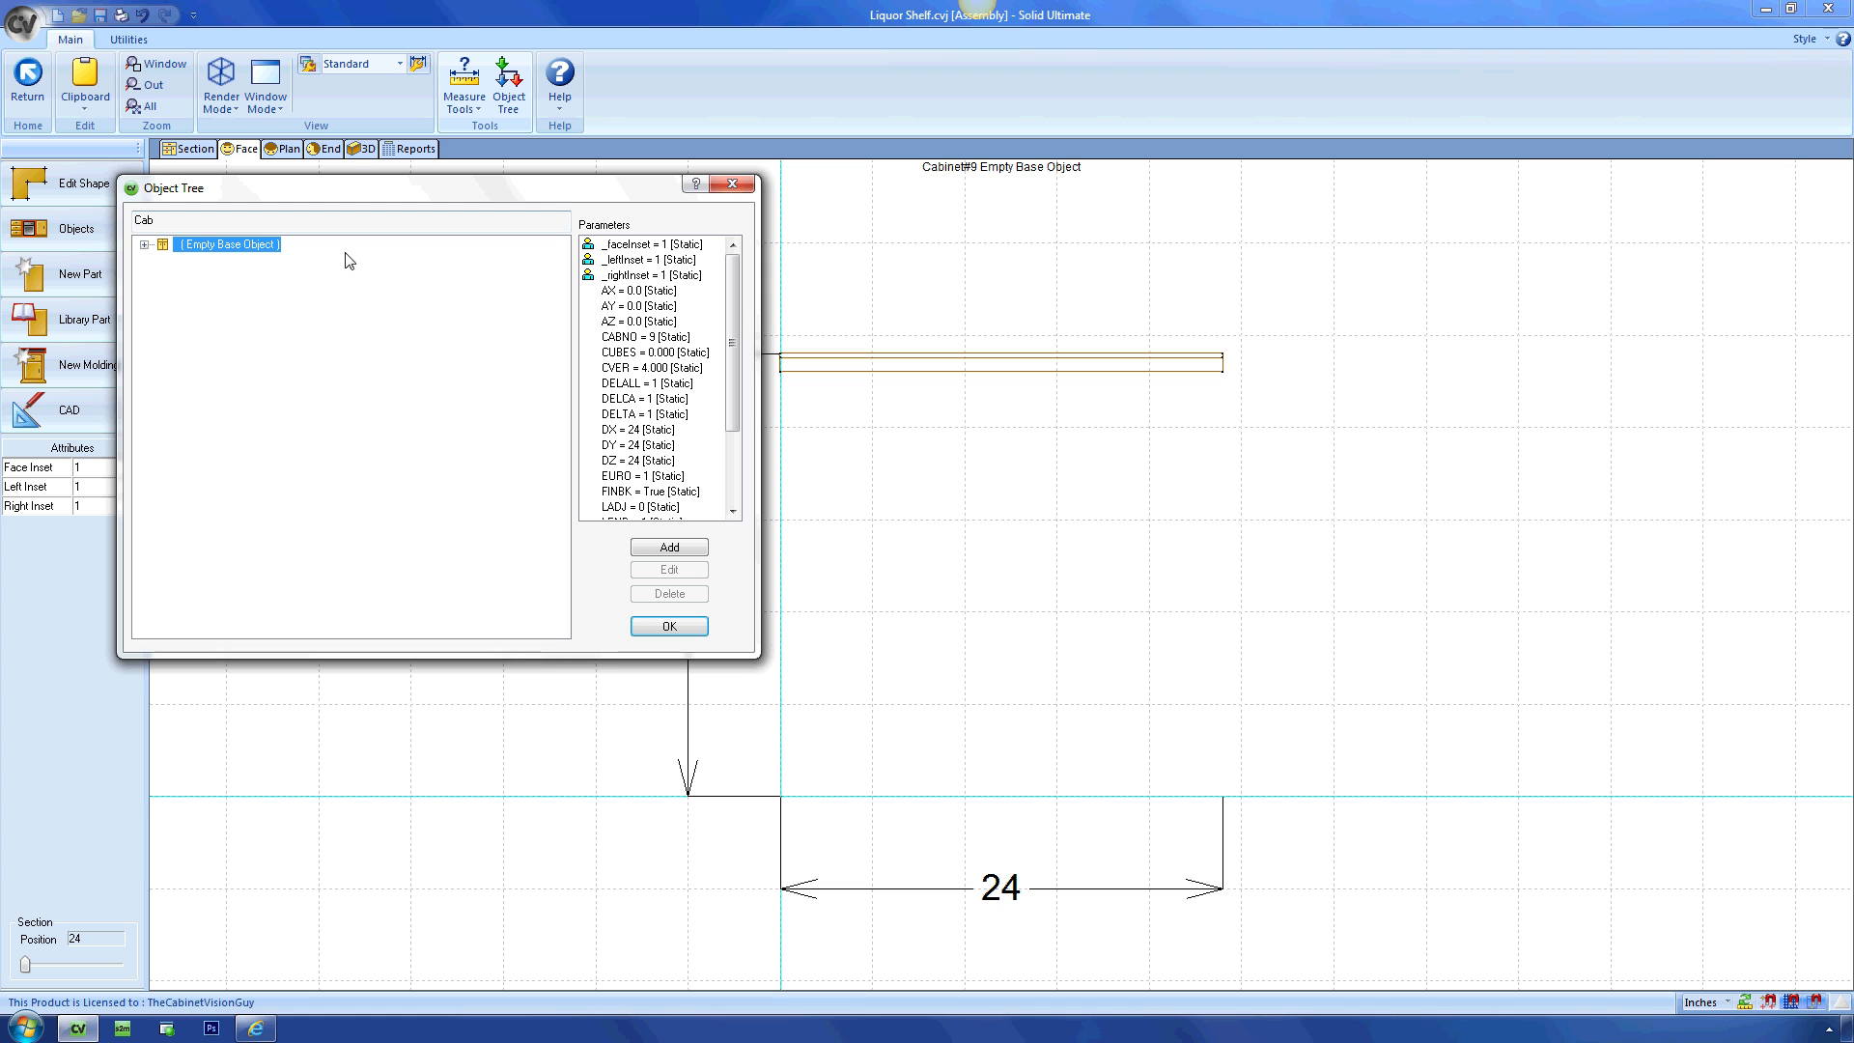
{"action": "left_click", "coordinate": [144, 246]}
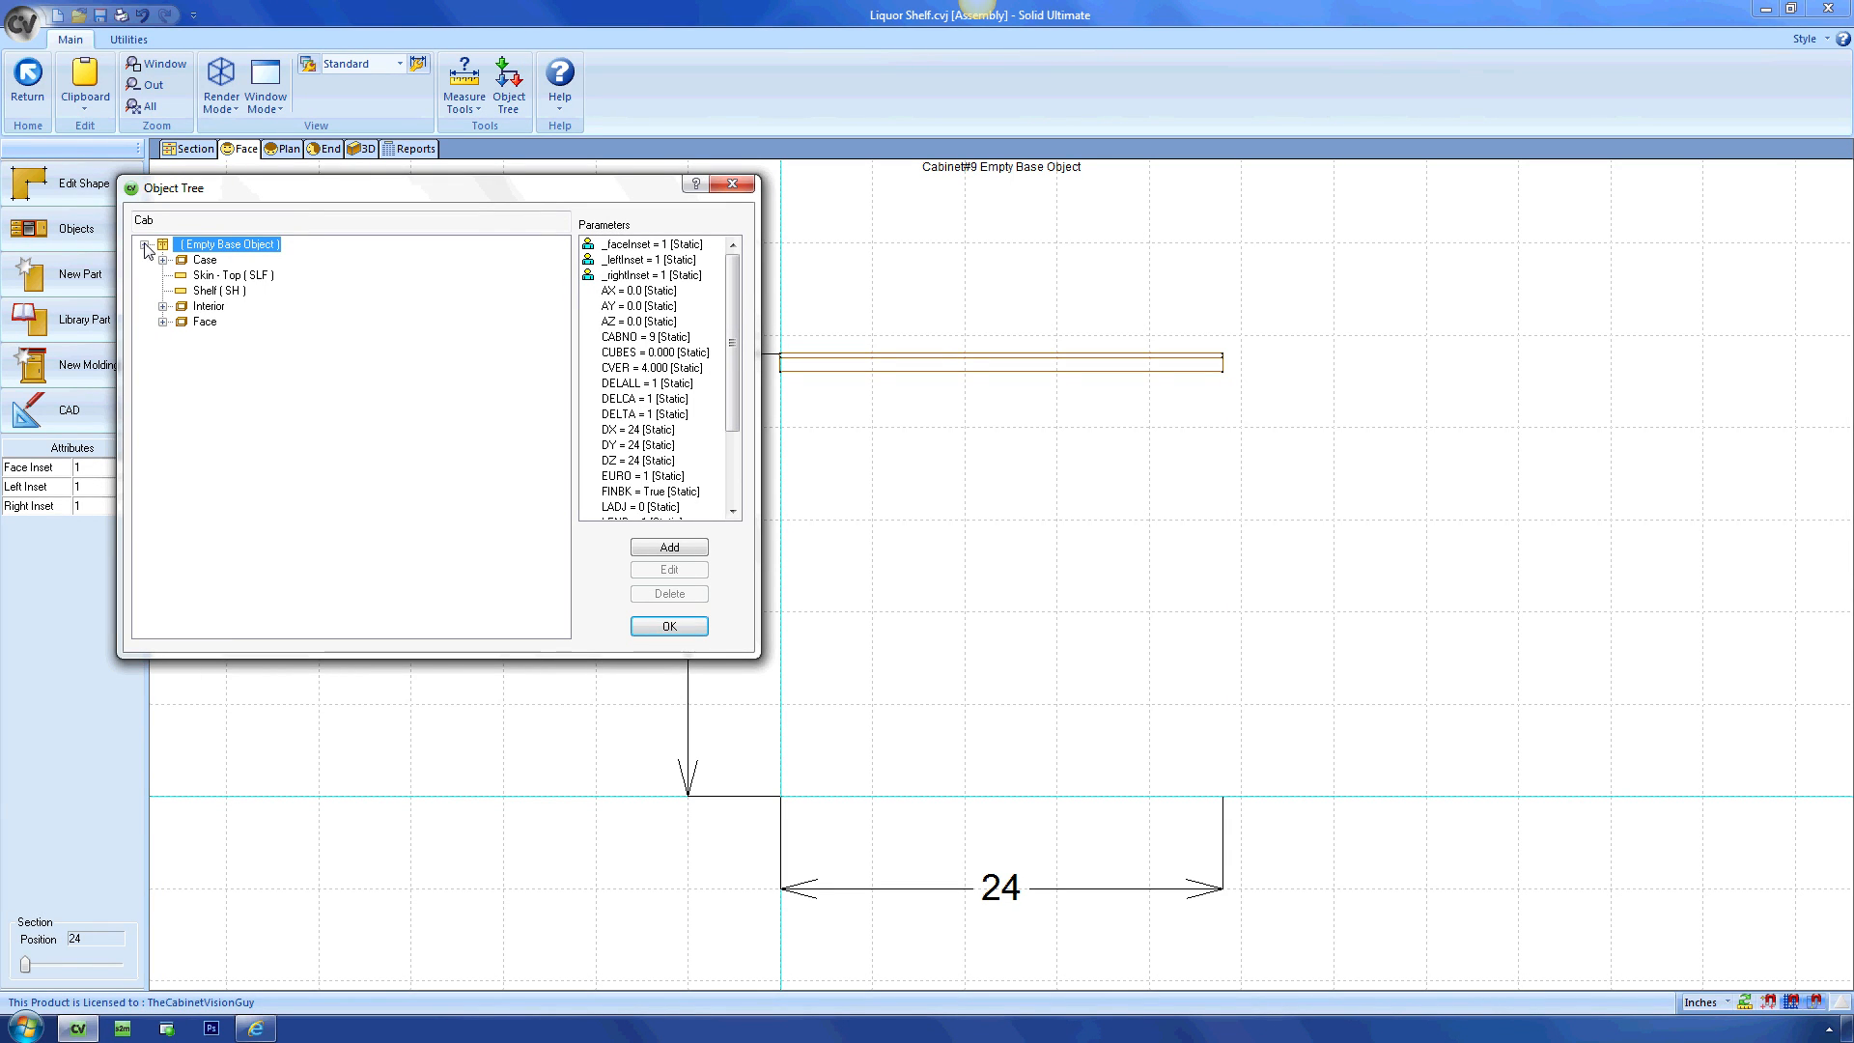
{"action": "left_click", "coordinate": [667, 627]}
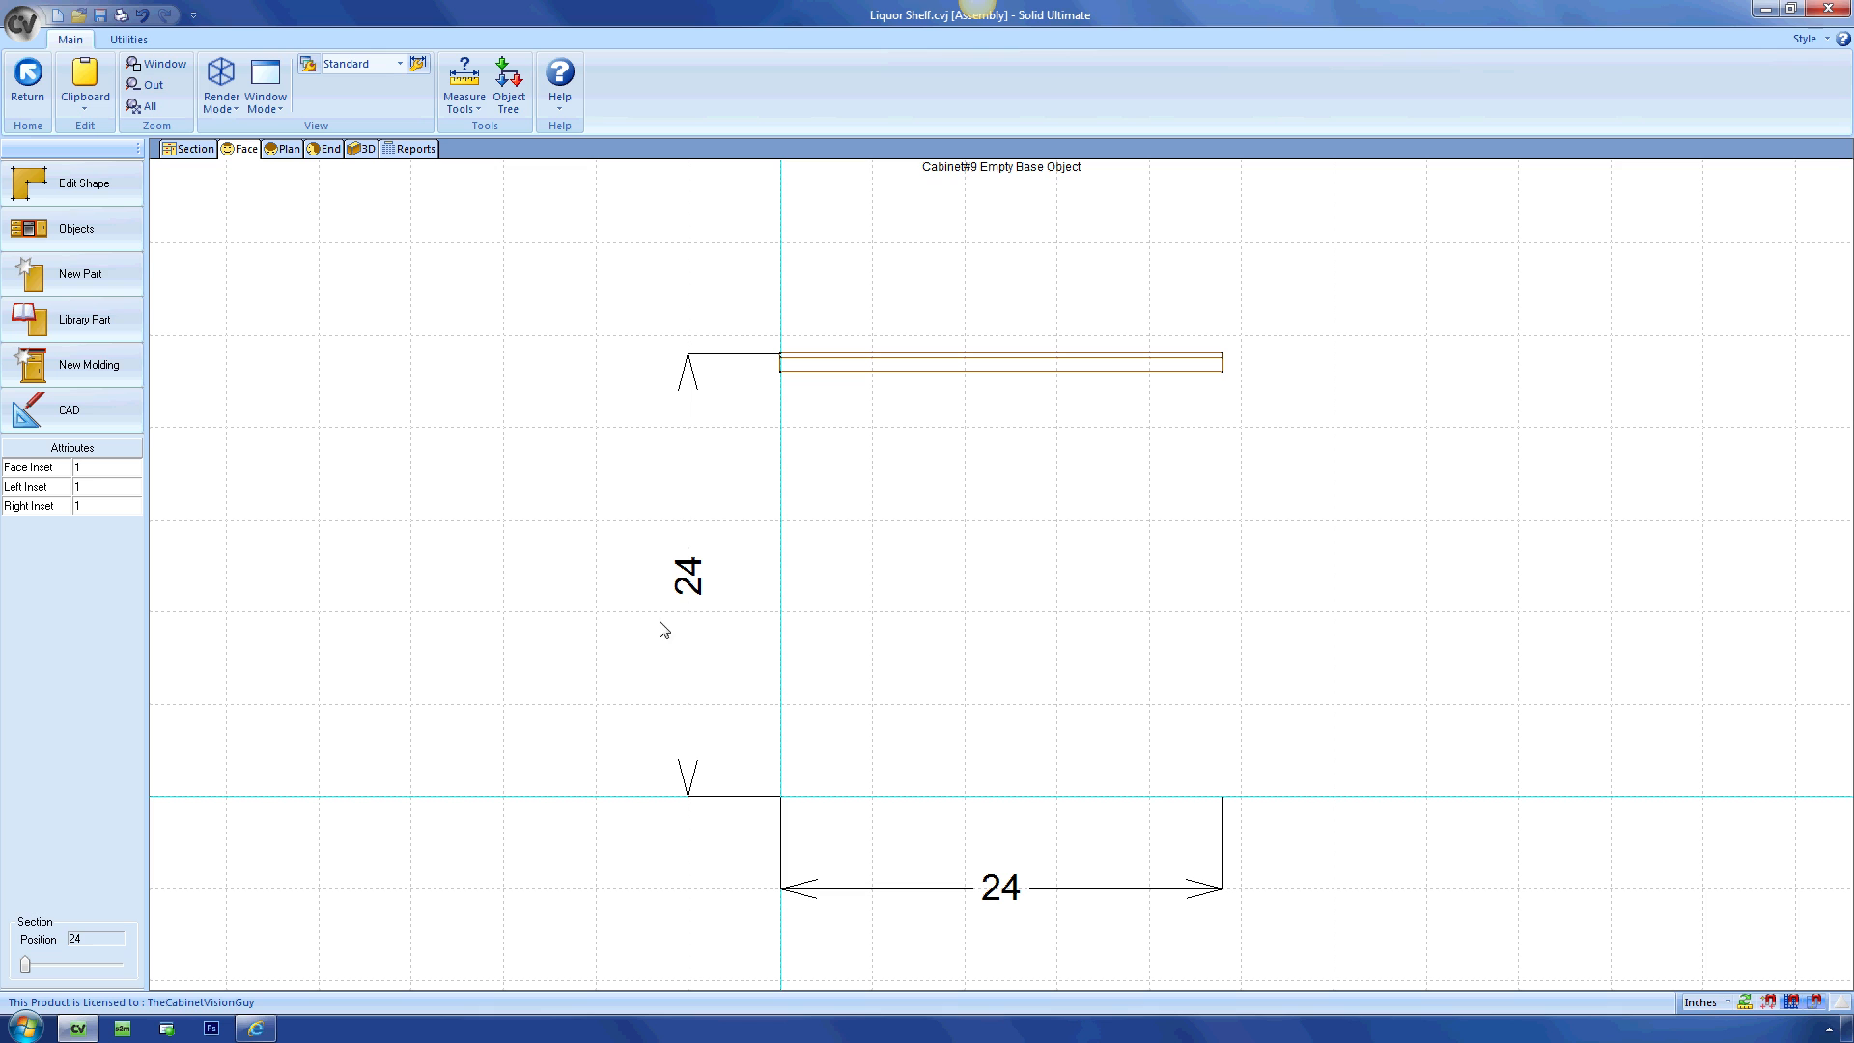
Create a new assembly part of type Skin - Left Finished, keeping the default material, size and finish settings.
{"action": "left_click", "coordinate": [120, 281]}
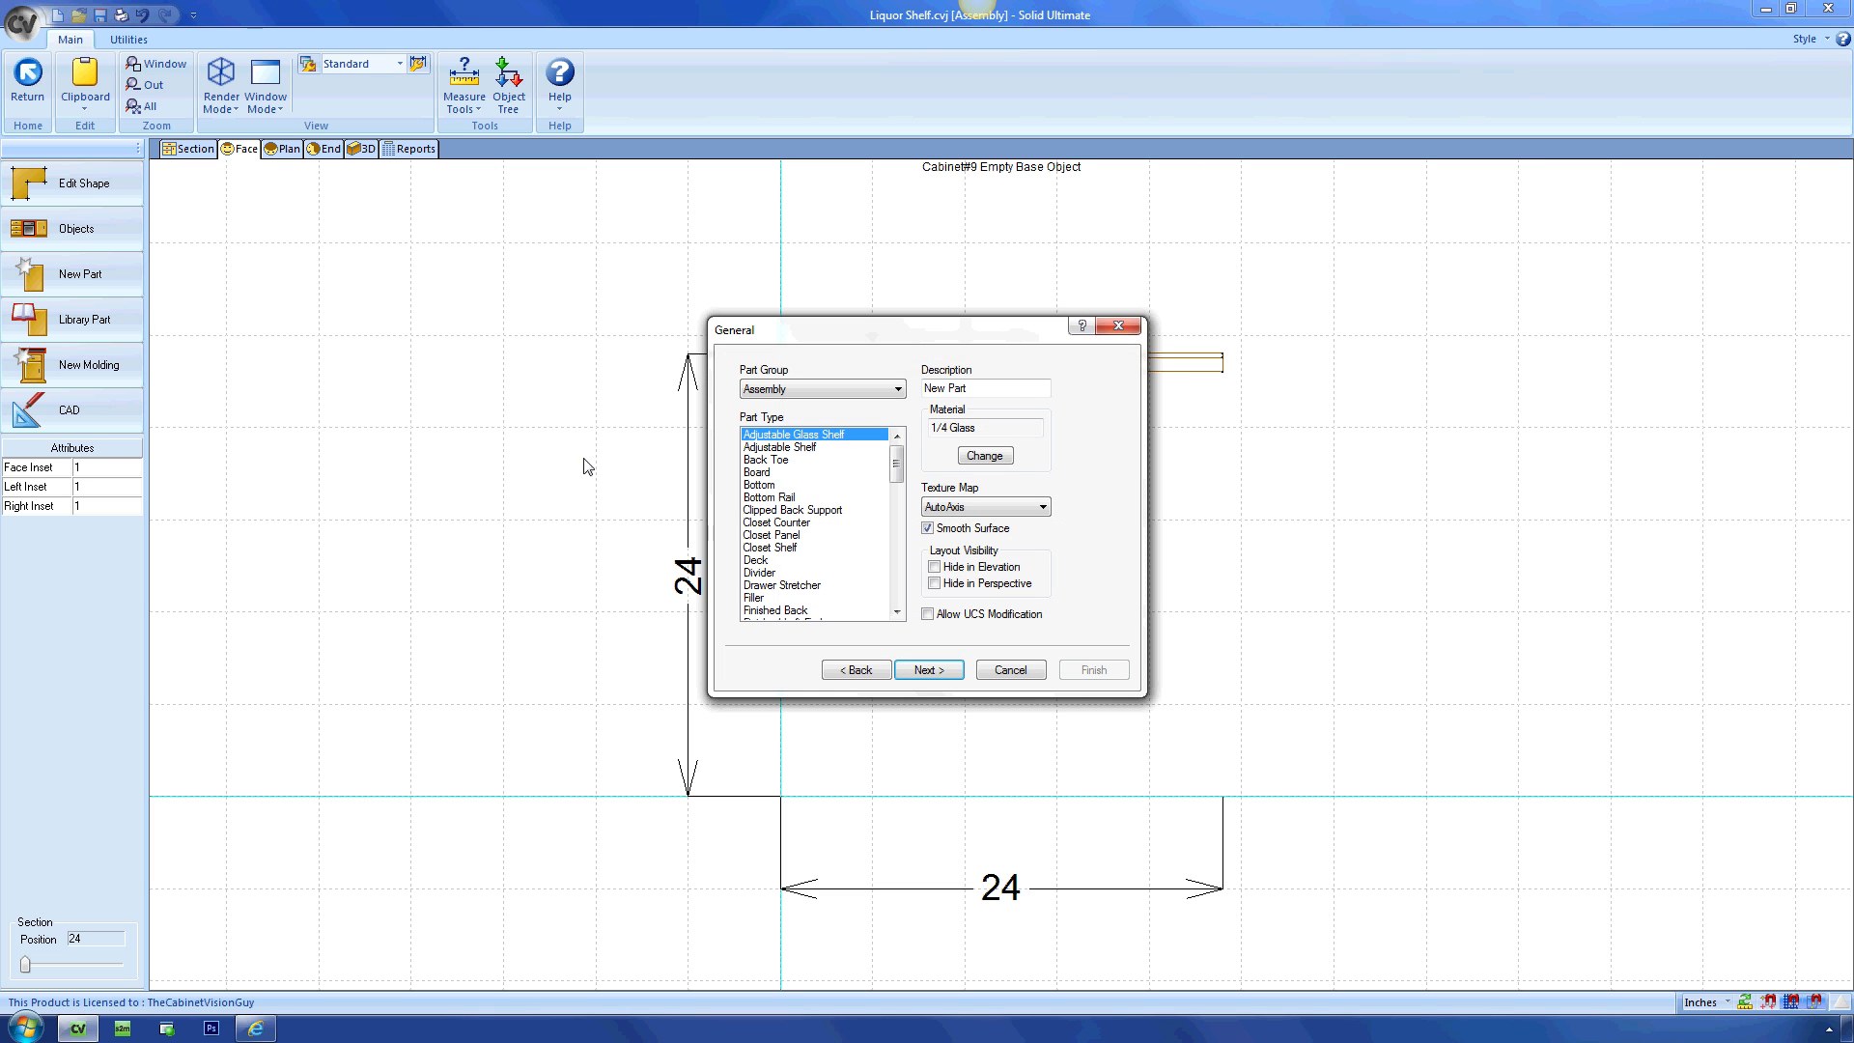
{"action": "left_click", "coordinate": [774, 512]}
{"action": "key", "text": "s"}
{"action": "key", "text": "k"}
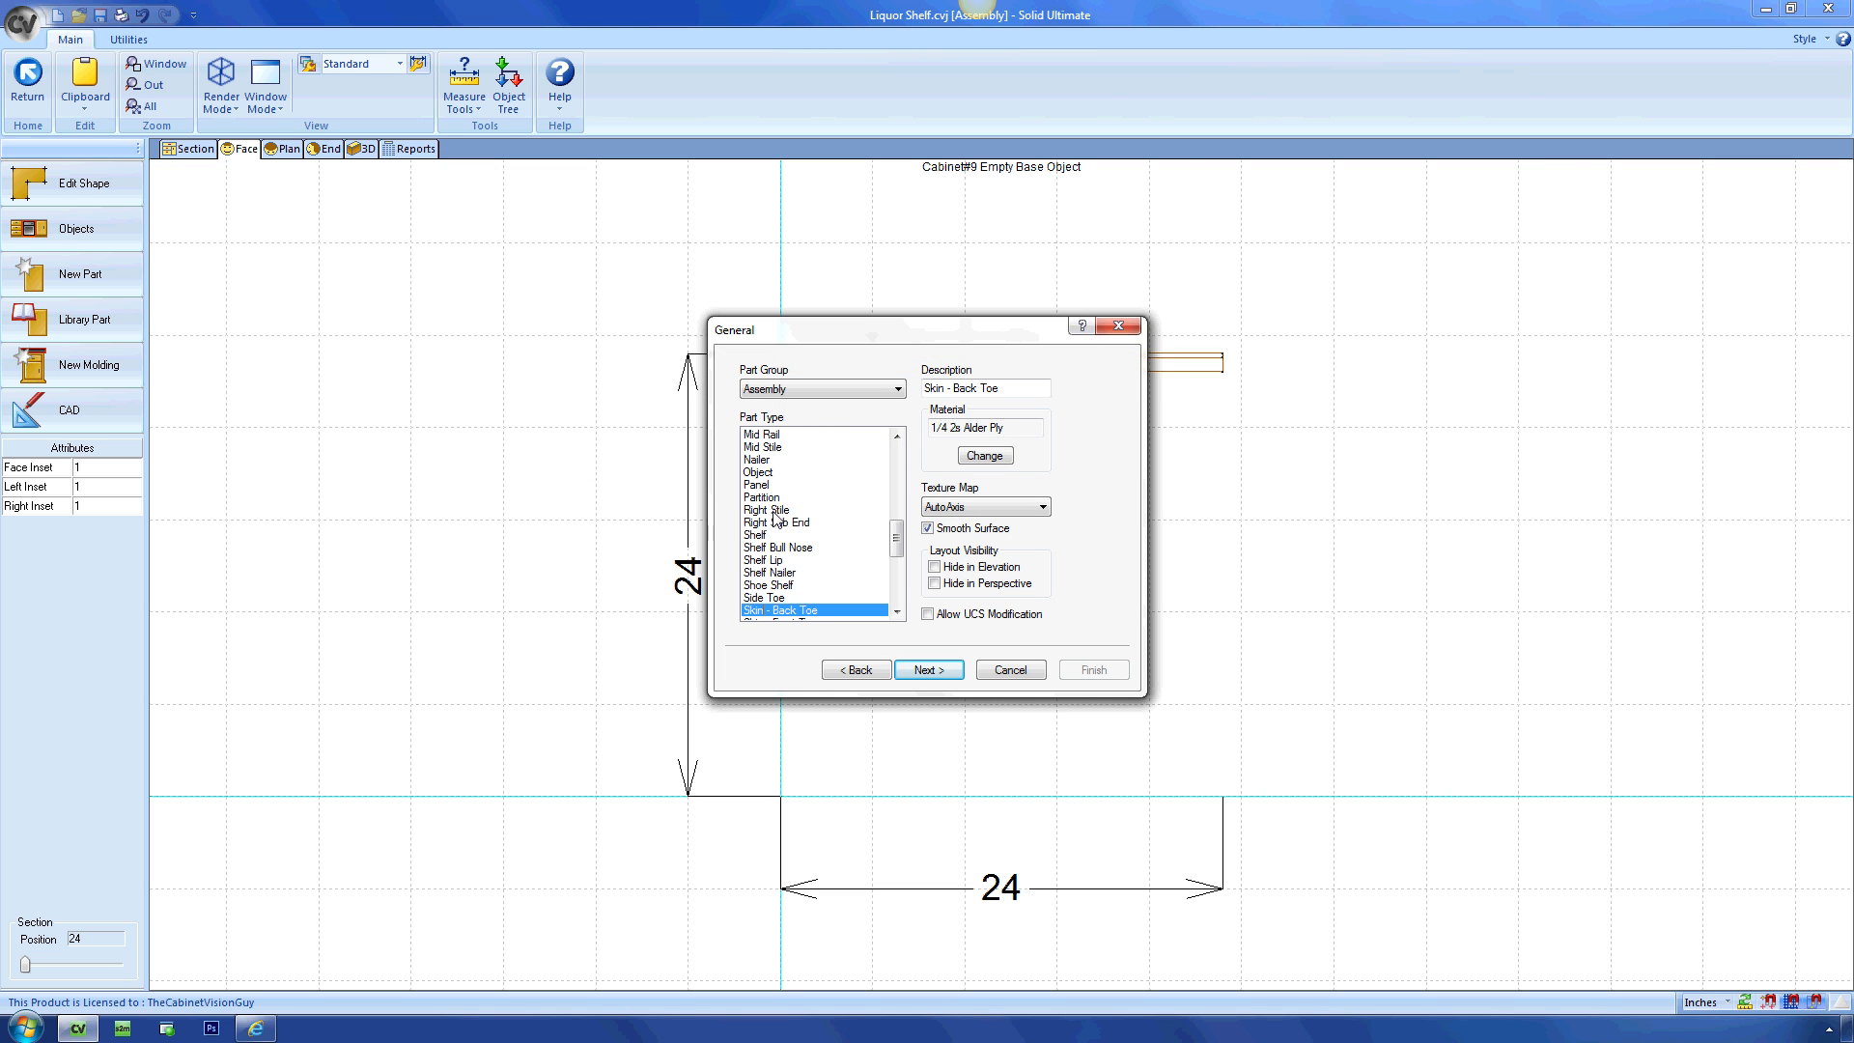
{"action": "left_click_drag", "start_coordinate": [901, 541], "coordinate": [901, 554]}
{"action": "left_click", "coordinate": [817, 572]}
{"action": "left_click", "coordinate": [930, 669]}
{"action": "left_click", "coordinate": [931, 669]}
{"action": "left_click", "coordinate": [930, 668]}
{"action": "left_click", "coordinate": [1092, 670]}
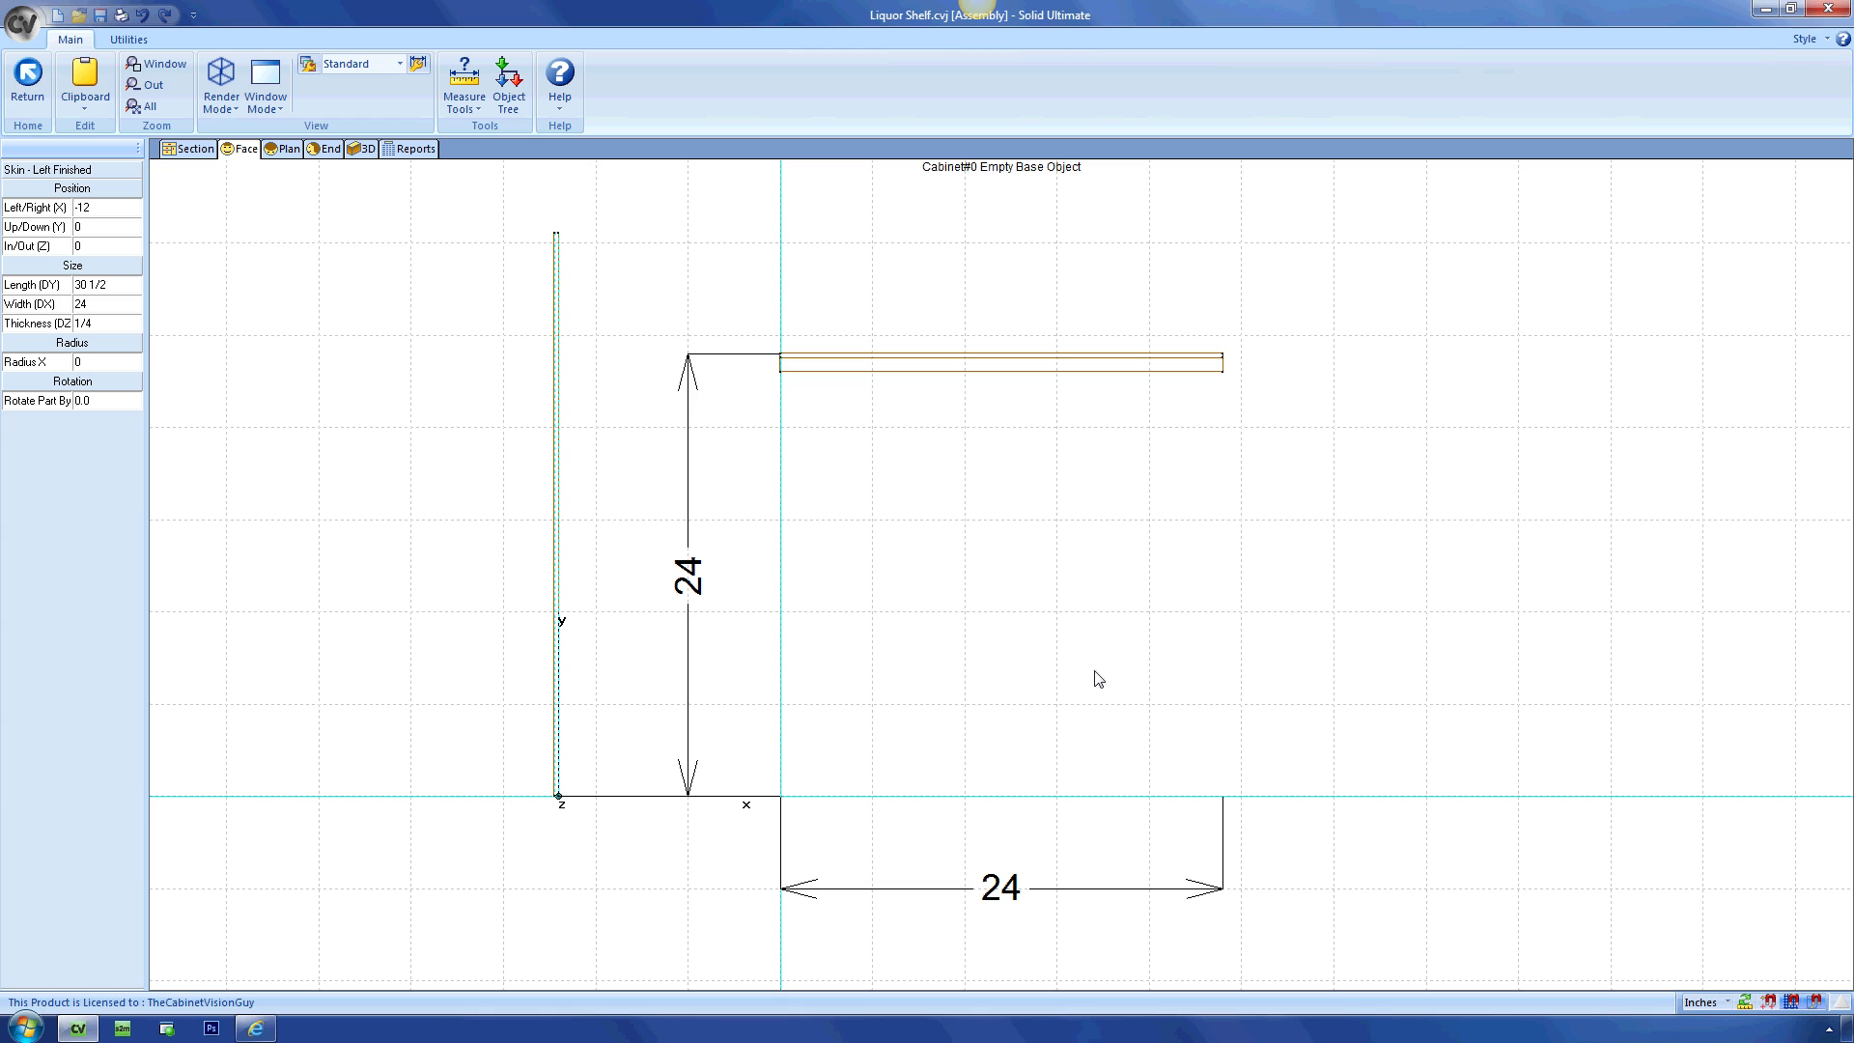
Set the left finished skin's X position to the equation Cab._leftInset + _M:DZ and test it.
{"action": "left_click", "coordinate": [136, 212]}
{"action": "left_click", "coordinate": [136, 213]}
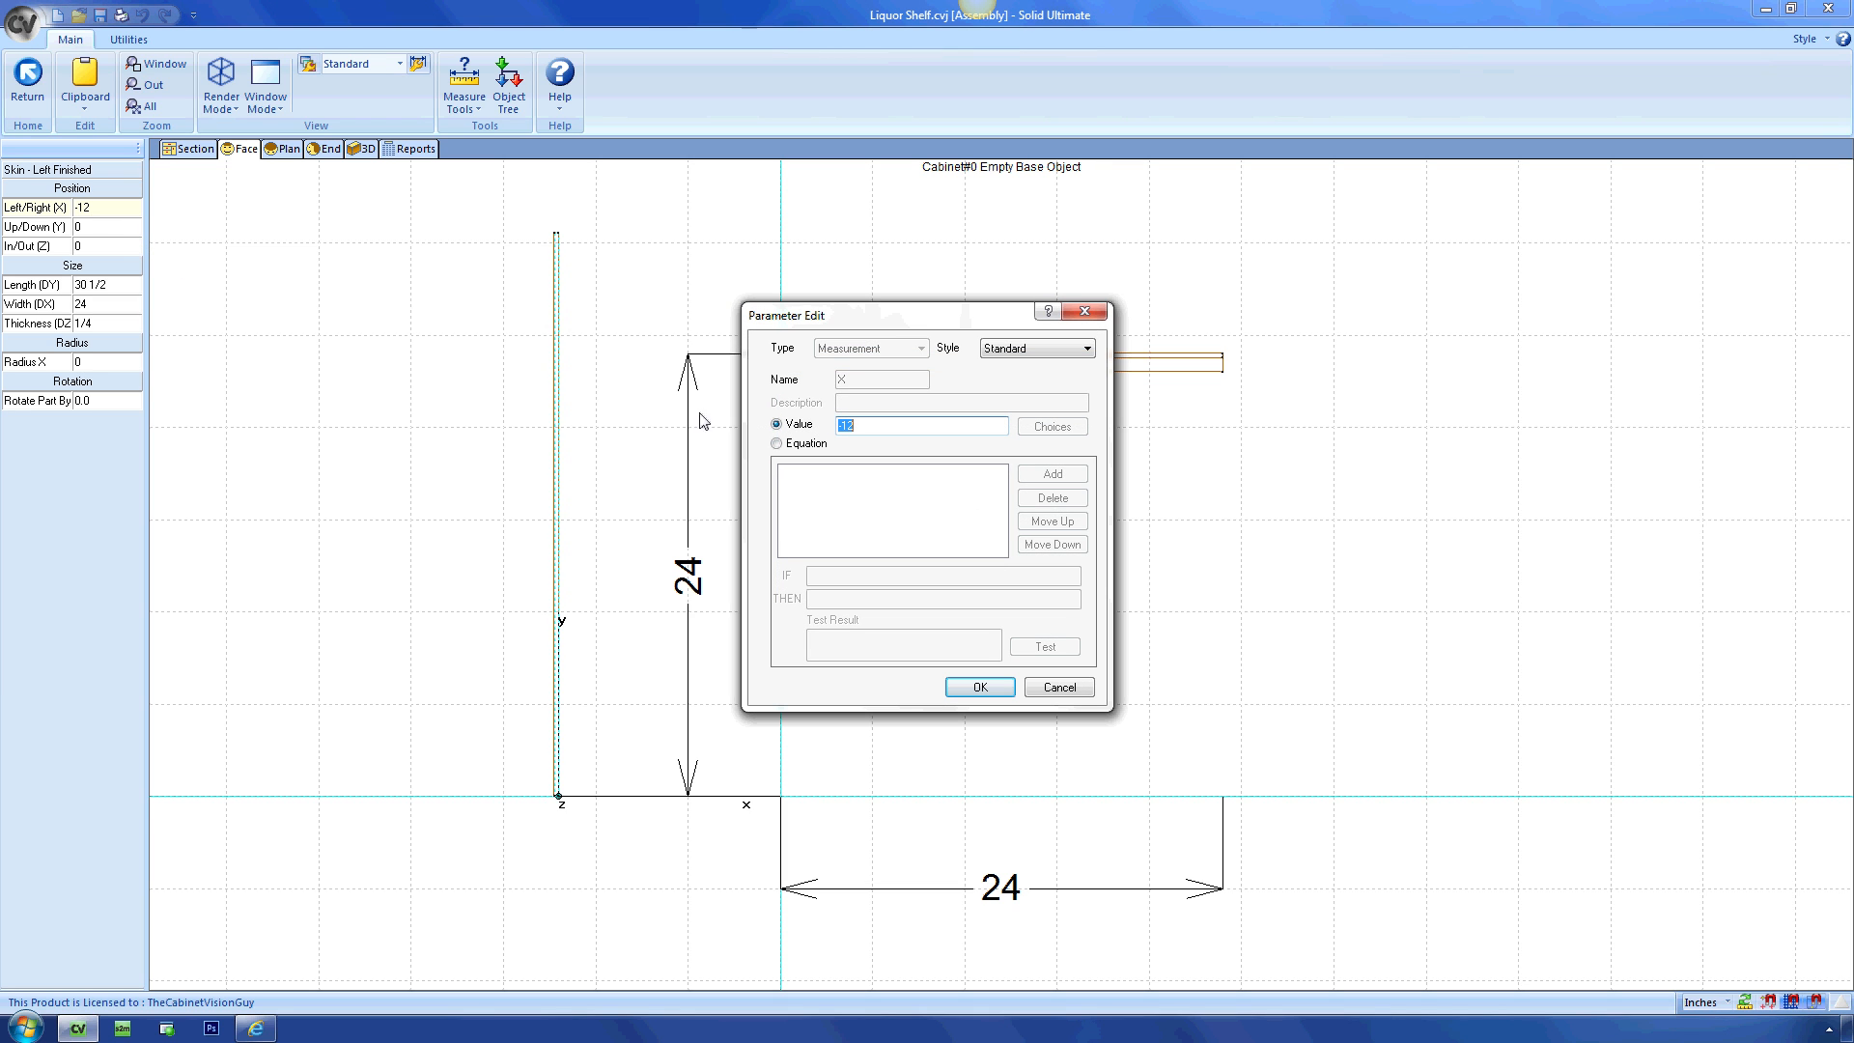
{"action": "left_click", "coordinate": [776, 444]}
{"action": "type", "text": "Cab._ls"}
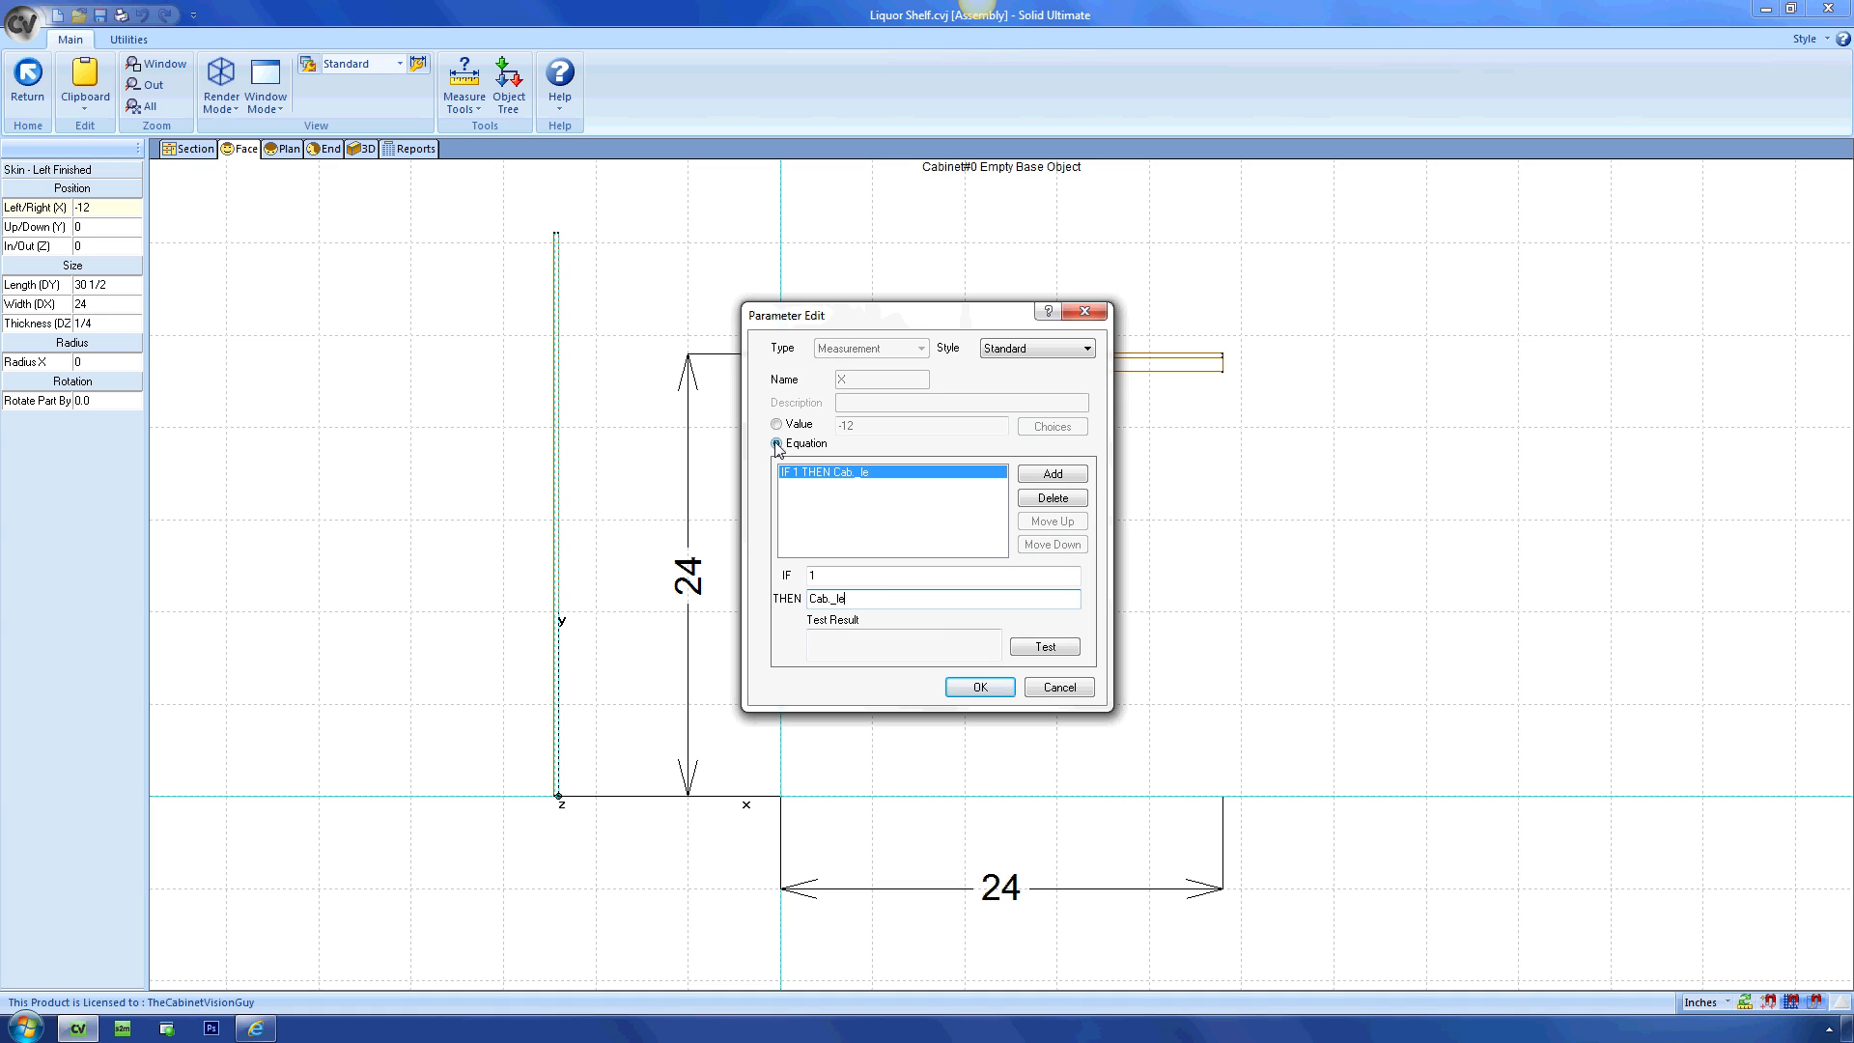
{"action": "type", "text": "ftInset + _M:DZ"}
{"action": "left_click", "coordinate": [1024, 646]}
{"action": "left_click", "coordinate": [980, 687]}
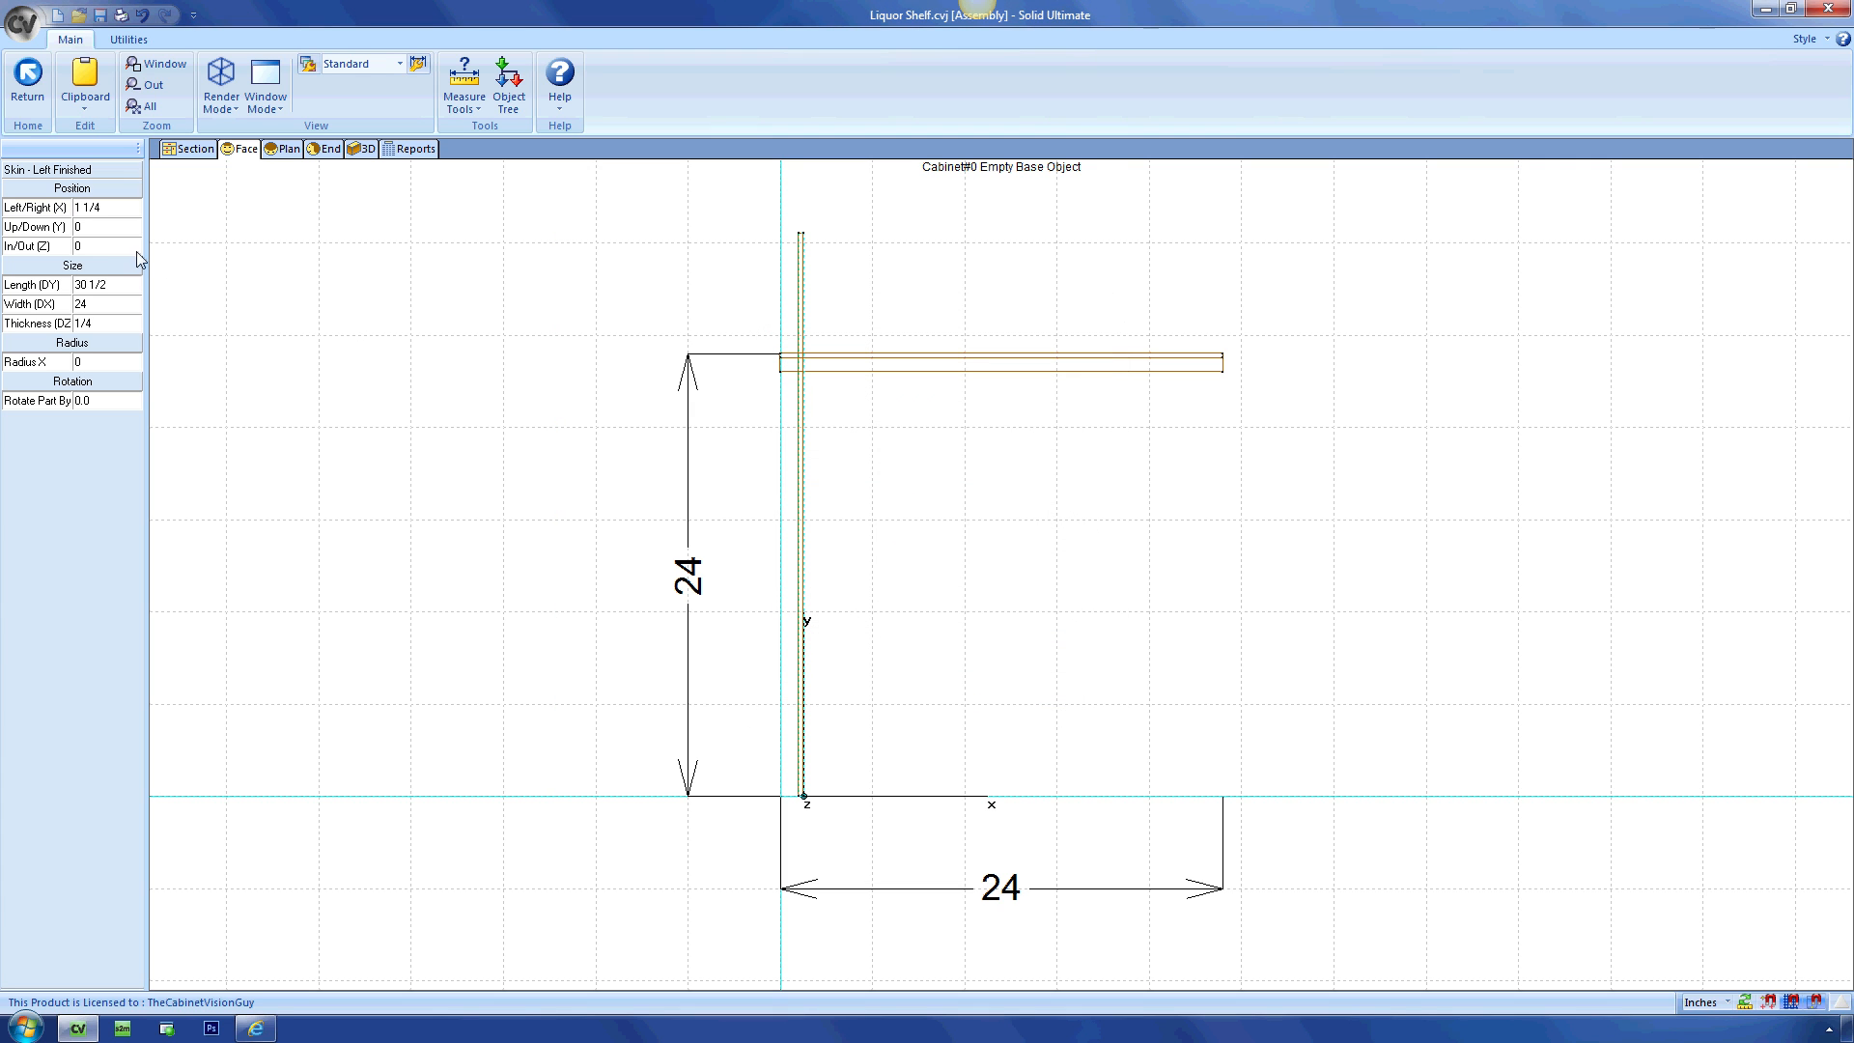
{"action": "double_click", "coordinate": [129, 285]}
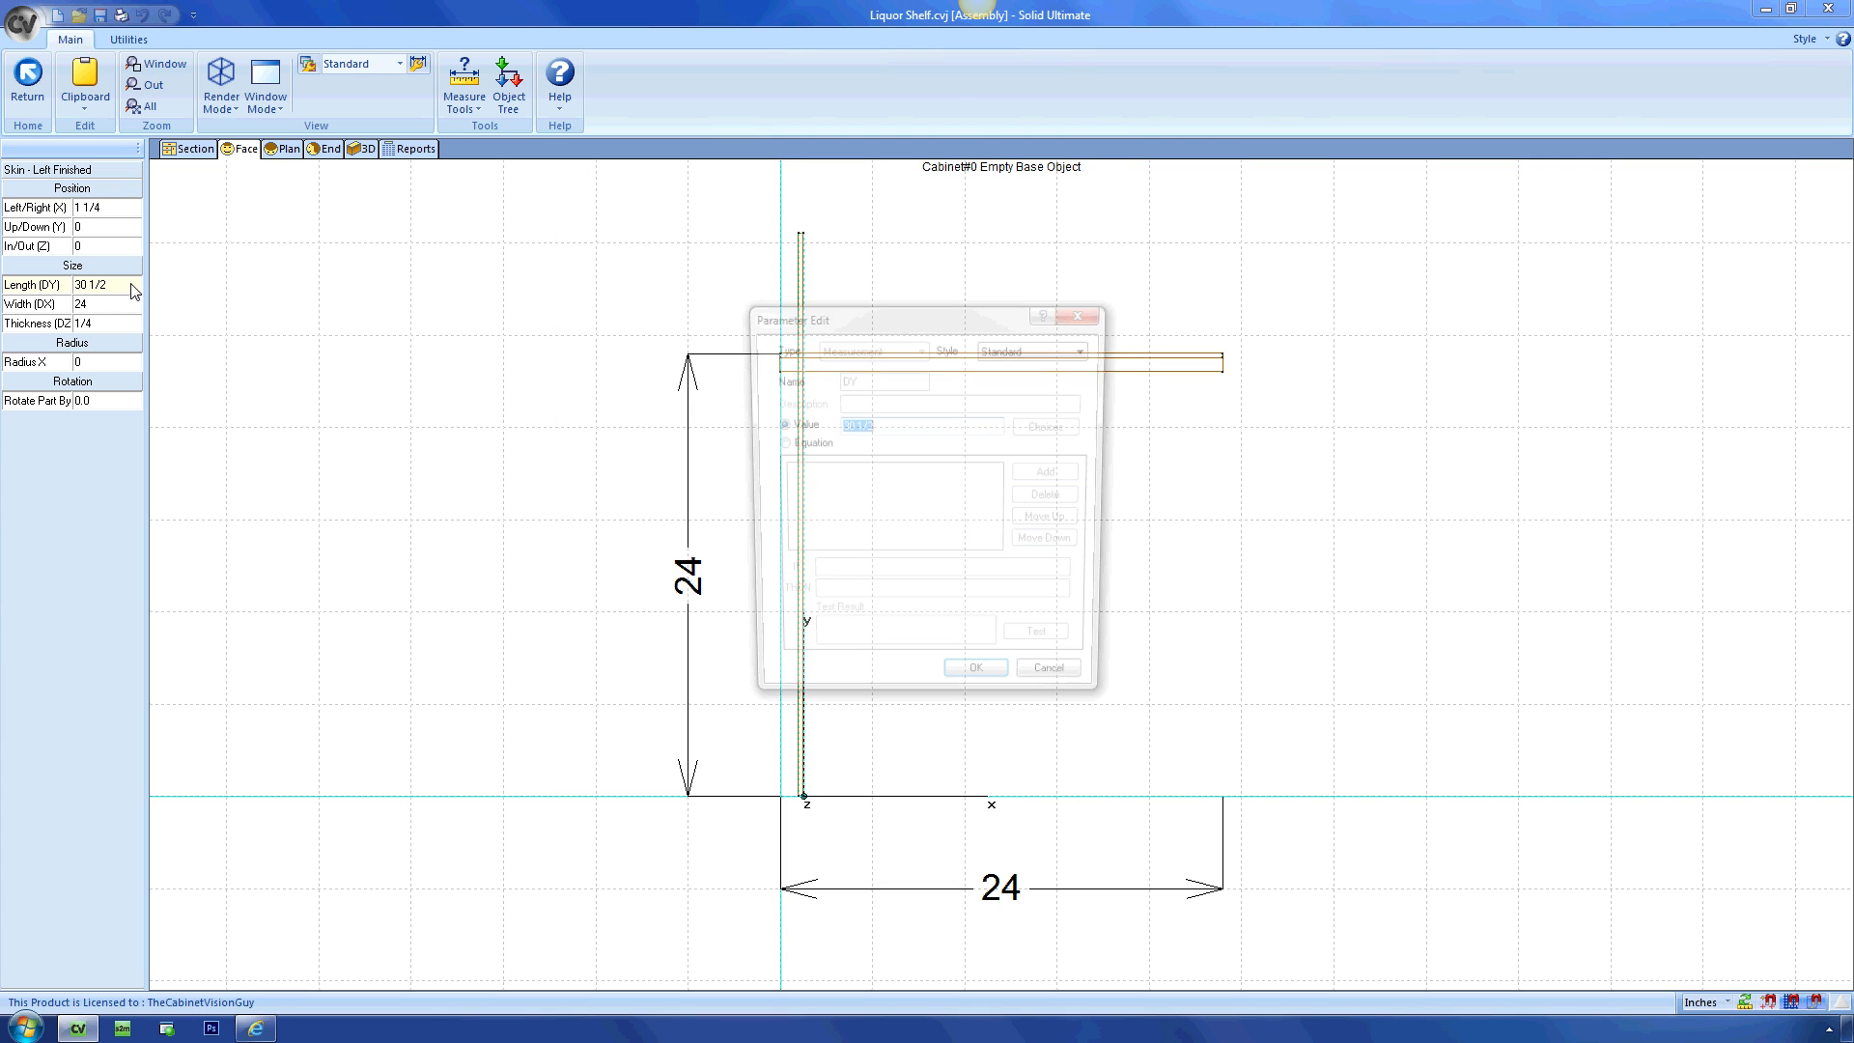
{"action": "left_click", "coordinate": [777, 443]}
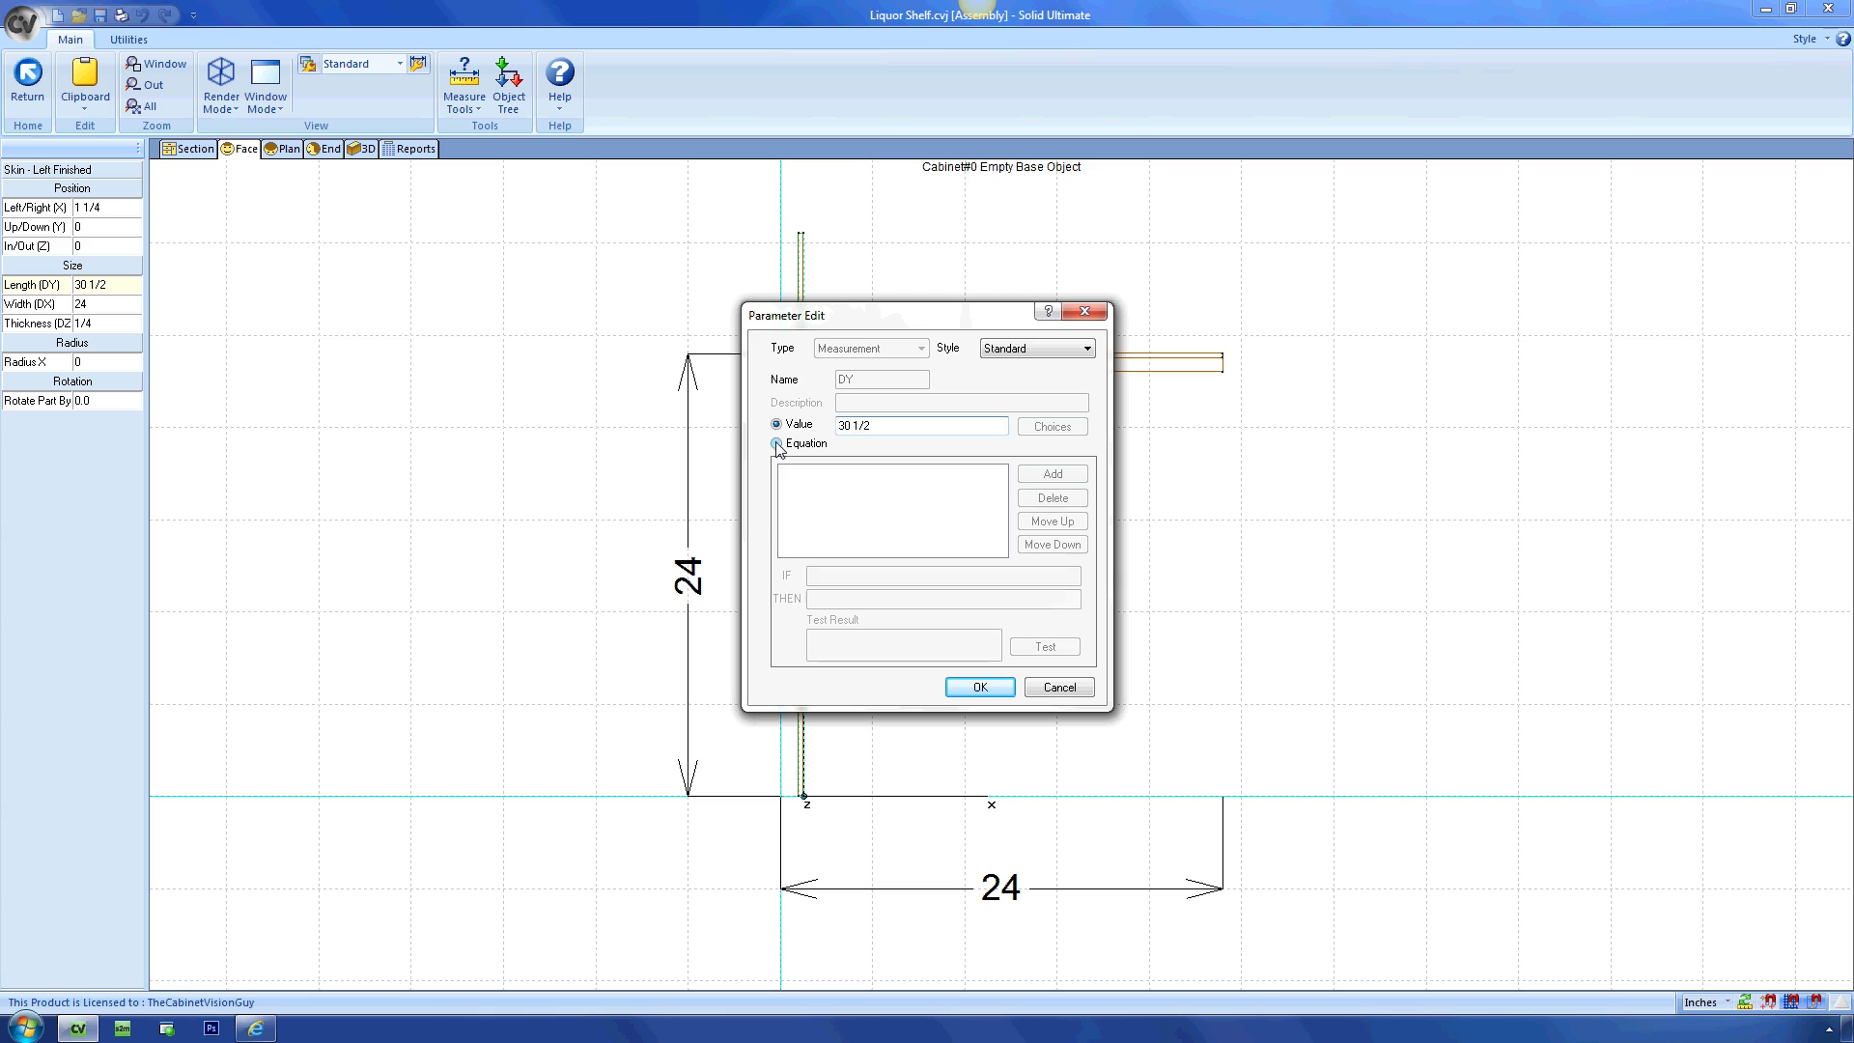
{"action": "type", "text": "Cab.SH@1.y"}
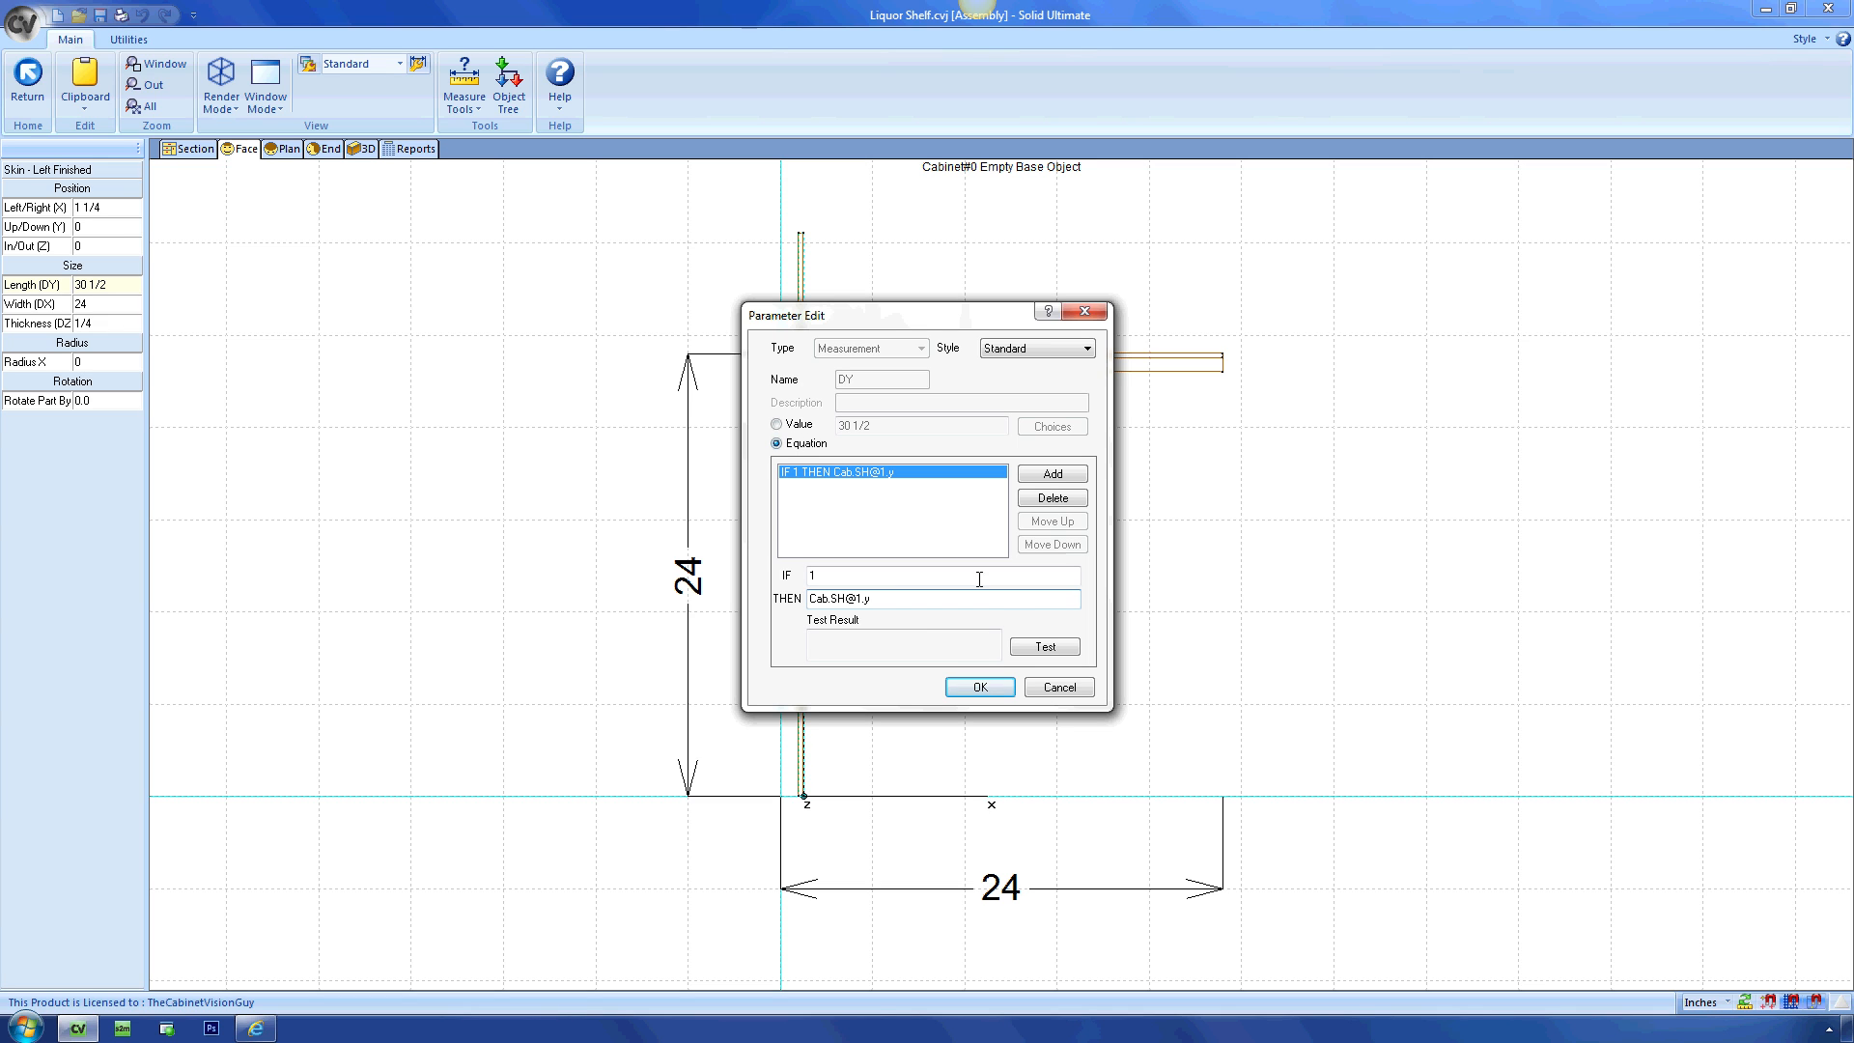
{"action": "left_click", "coordinate": [979, 687]}
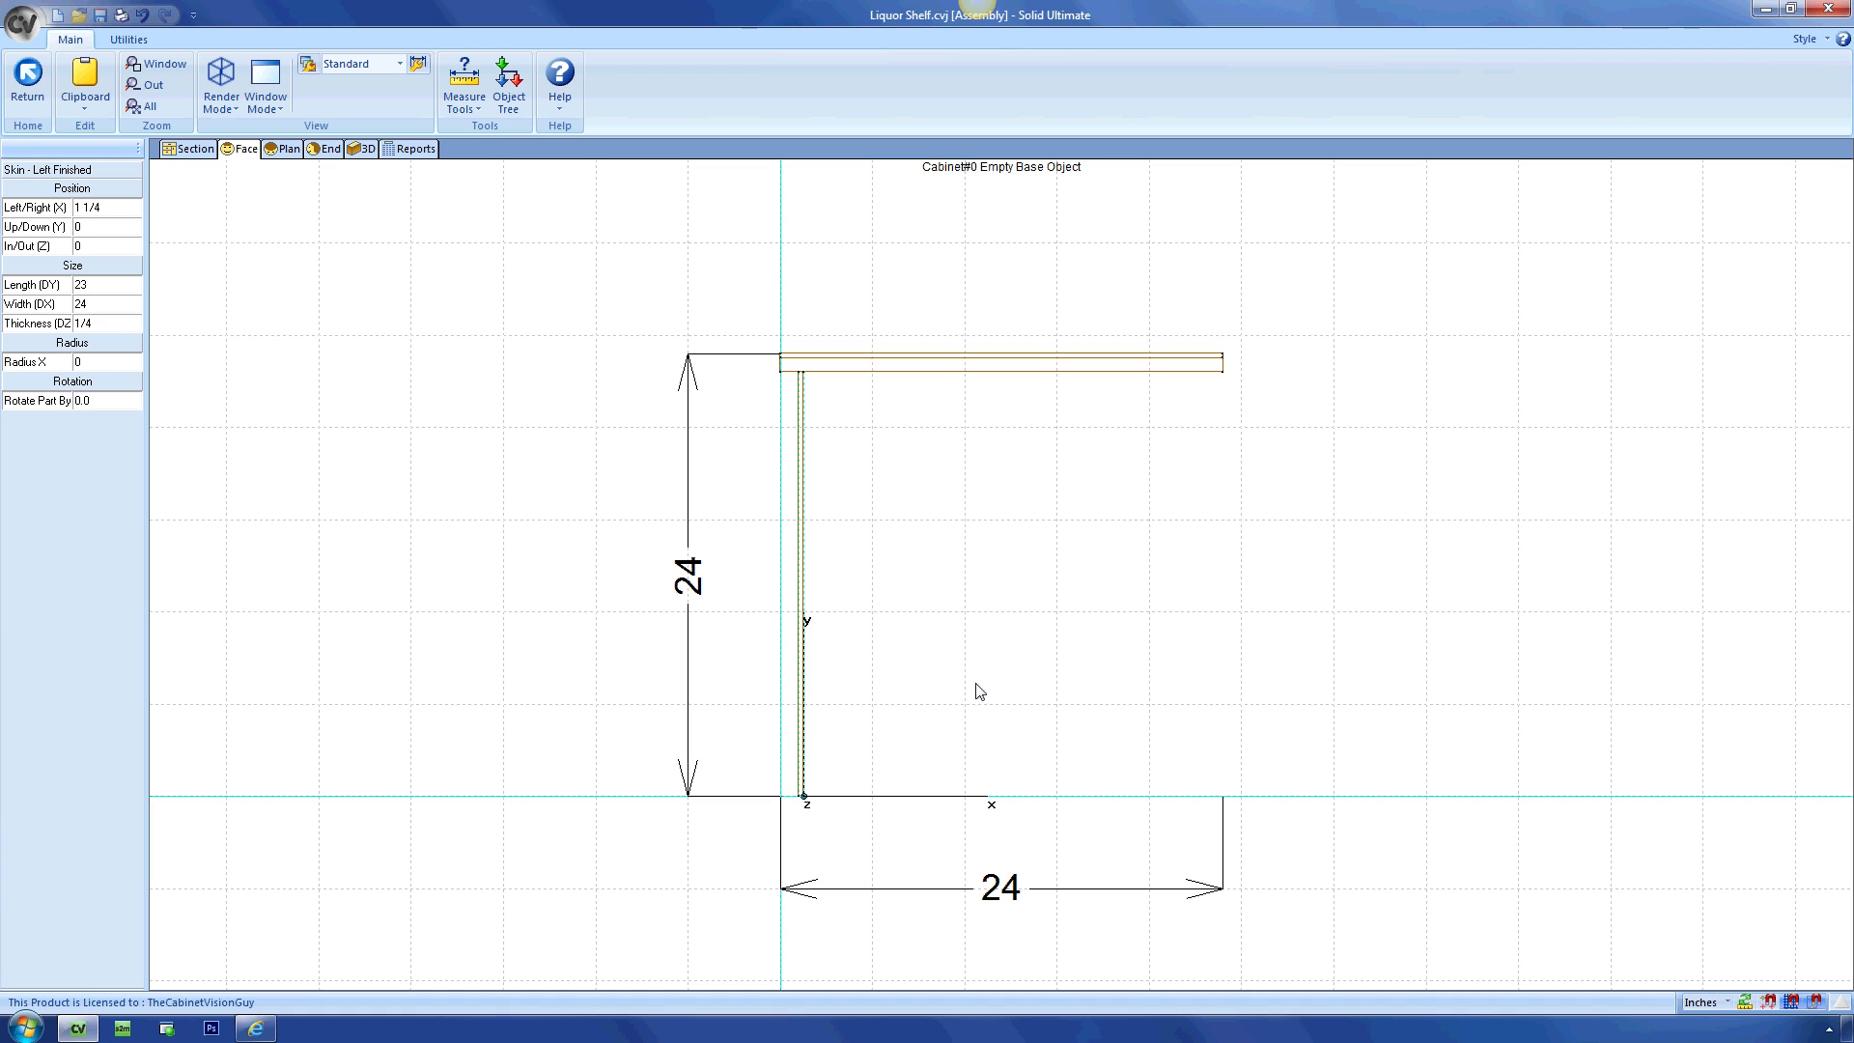
Drive the left finished skin's width with the equation Cab.DZ and check the parts in 3D.
{"action": "double_click", "coordinate": [139, 303]}
{"action": "left_click", "coordinate": [779, 444]}
{"action": "type", "text": "Cab.DZ"}
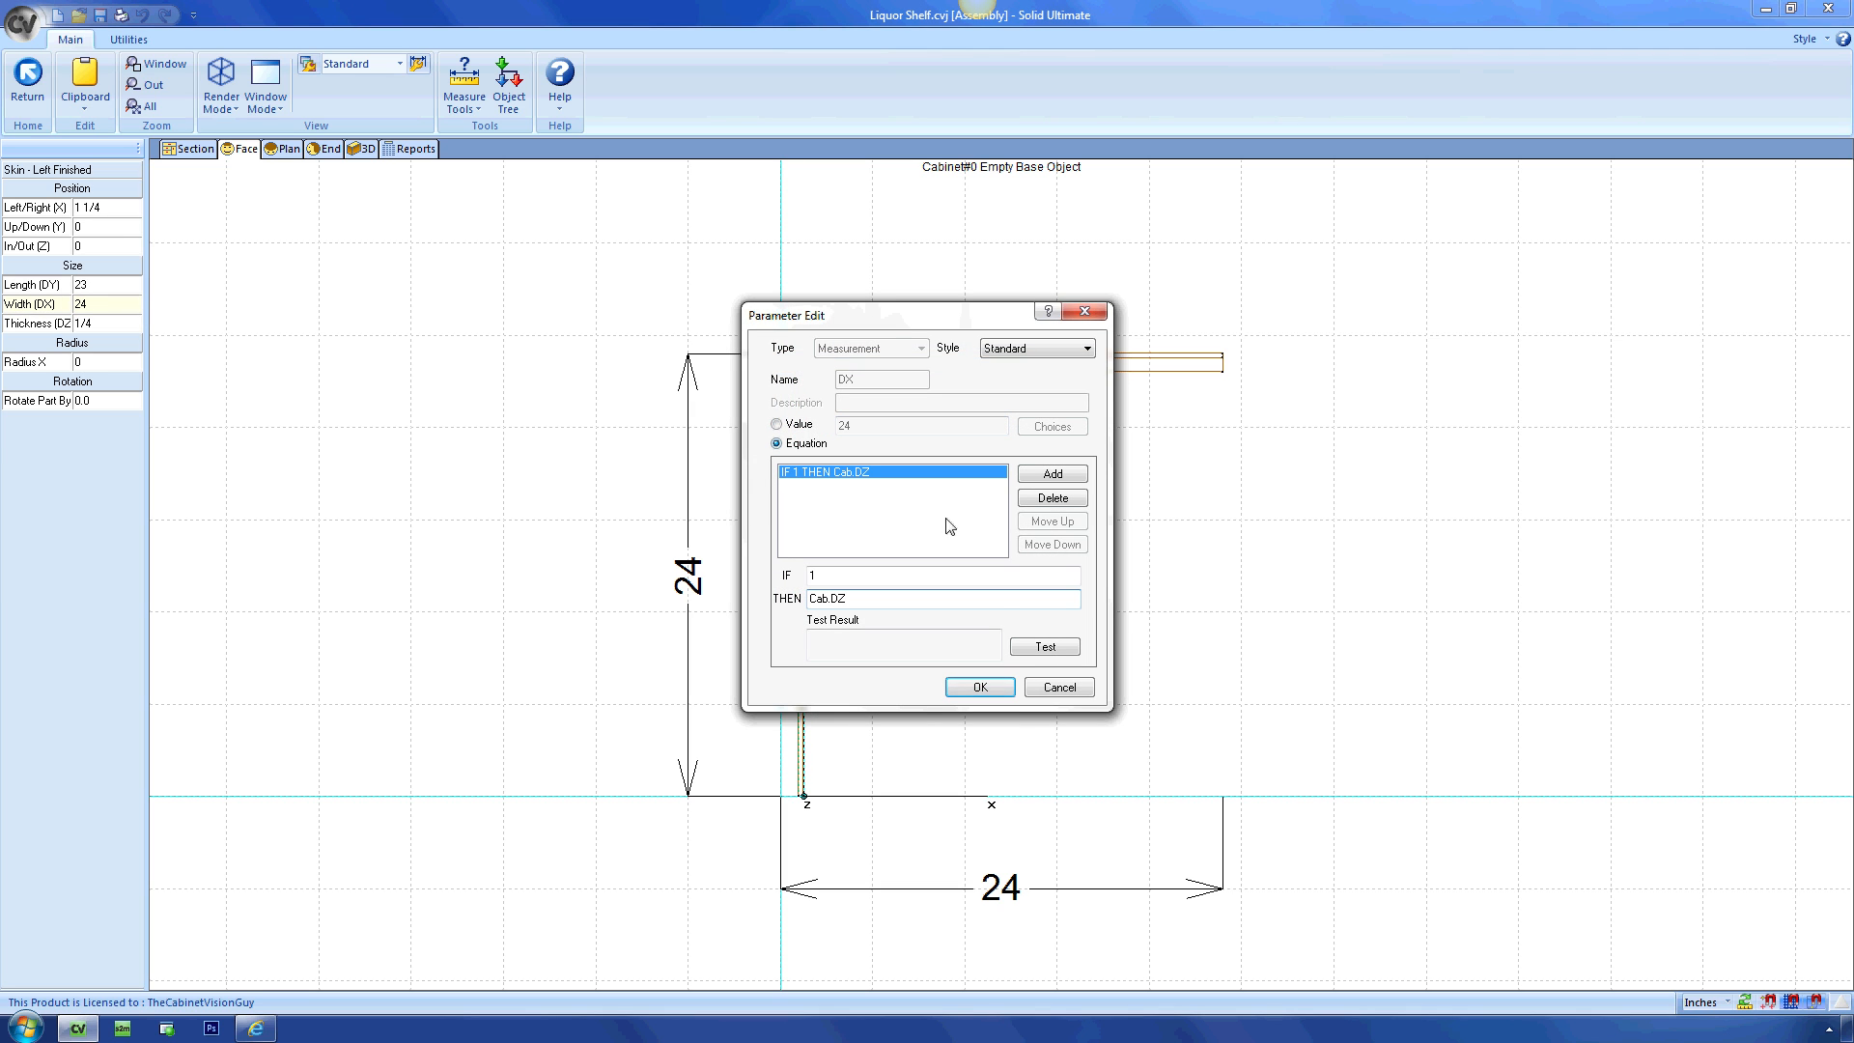
{"action": "left_click", "coordinate": [977, 687]}
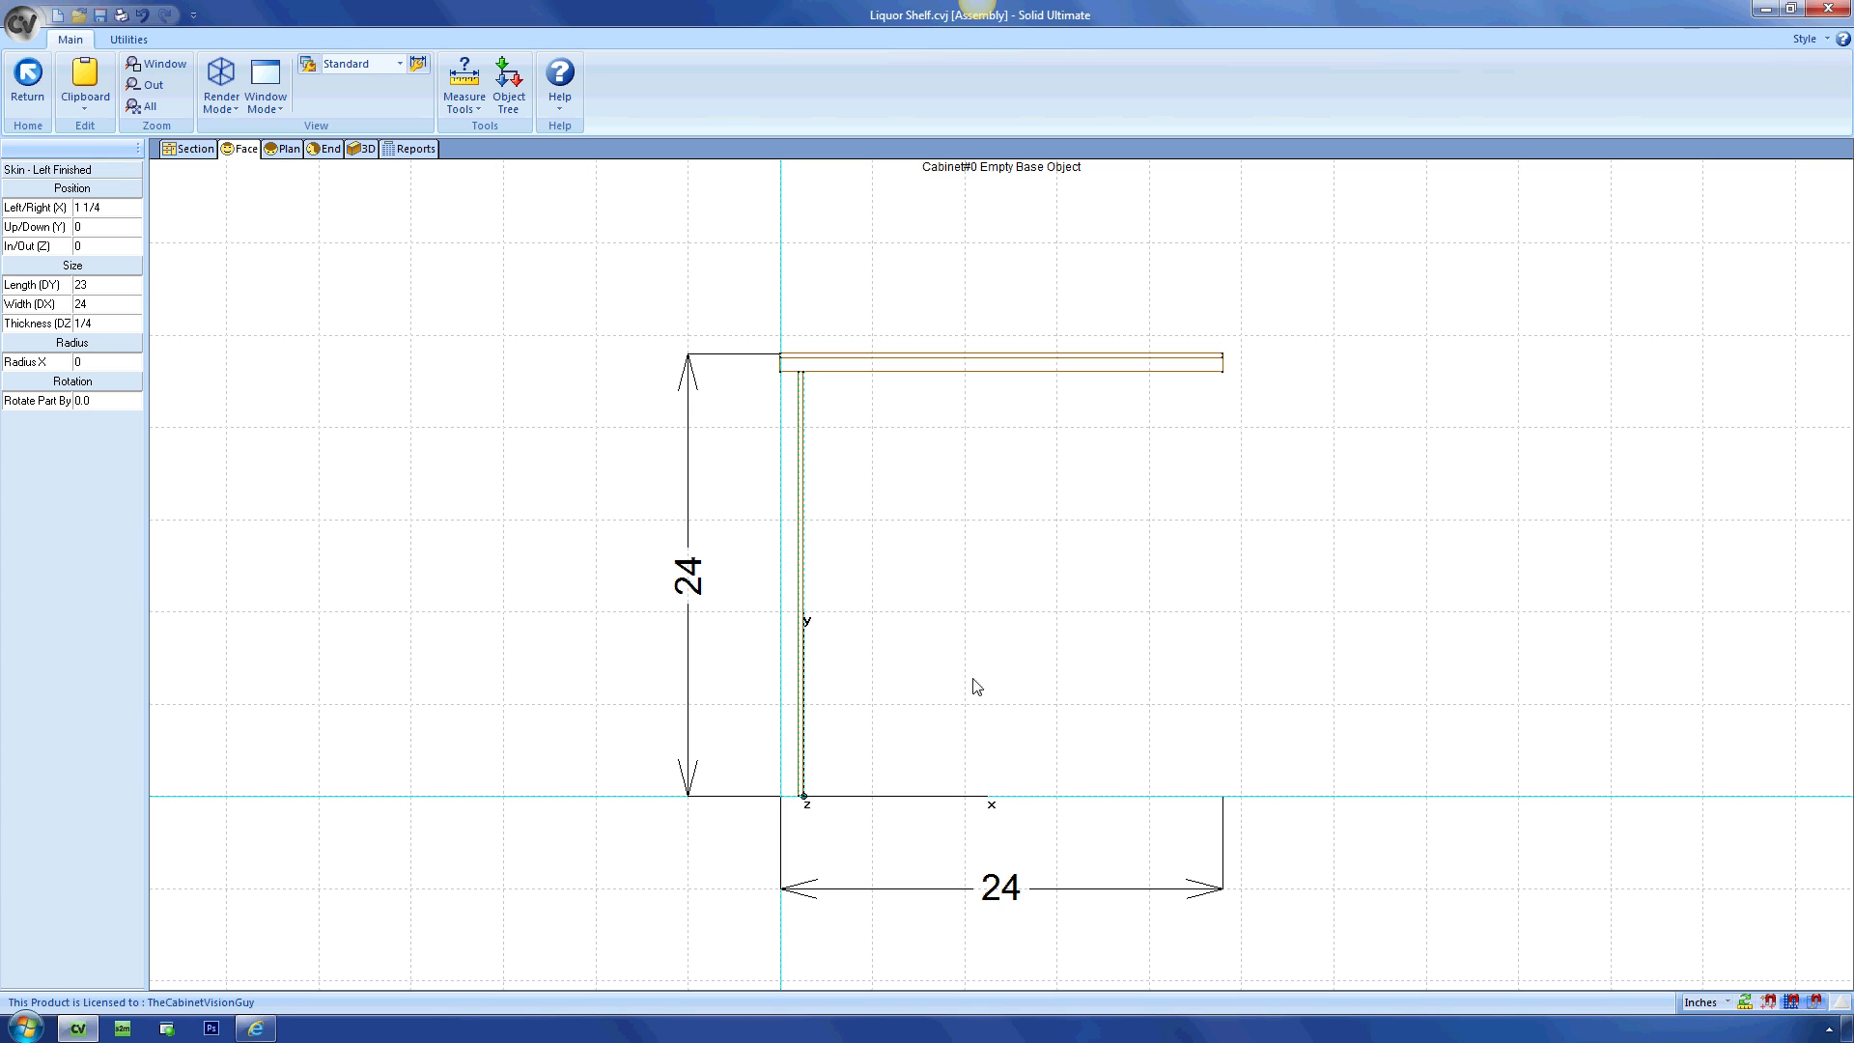
{"action": "left_click", "coordinate": [365, 149]}
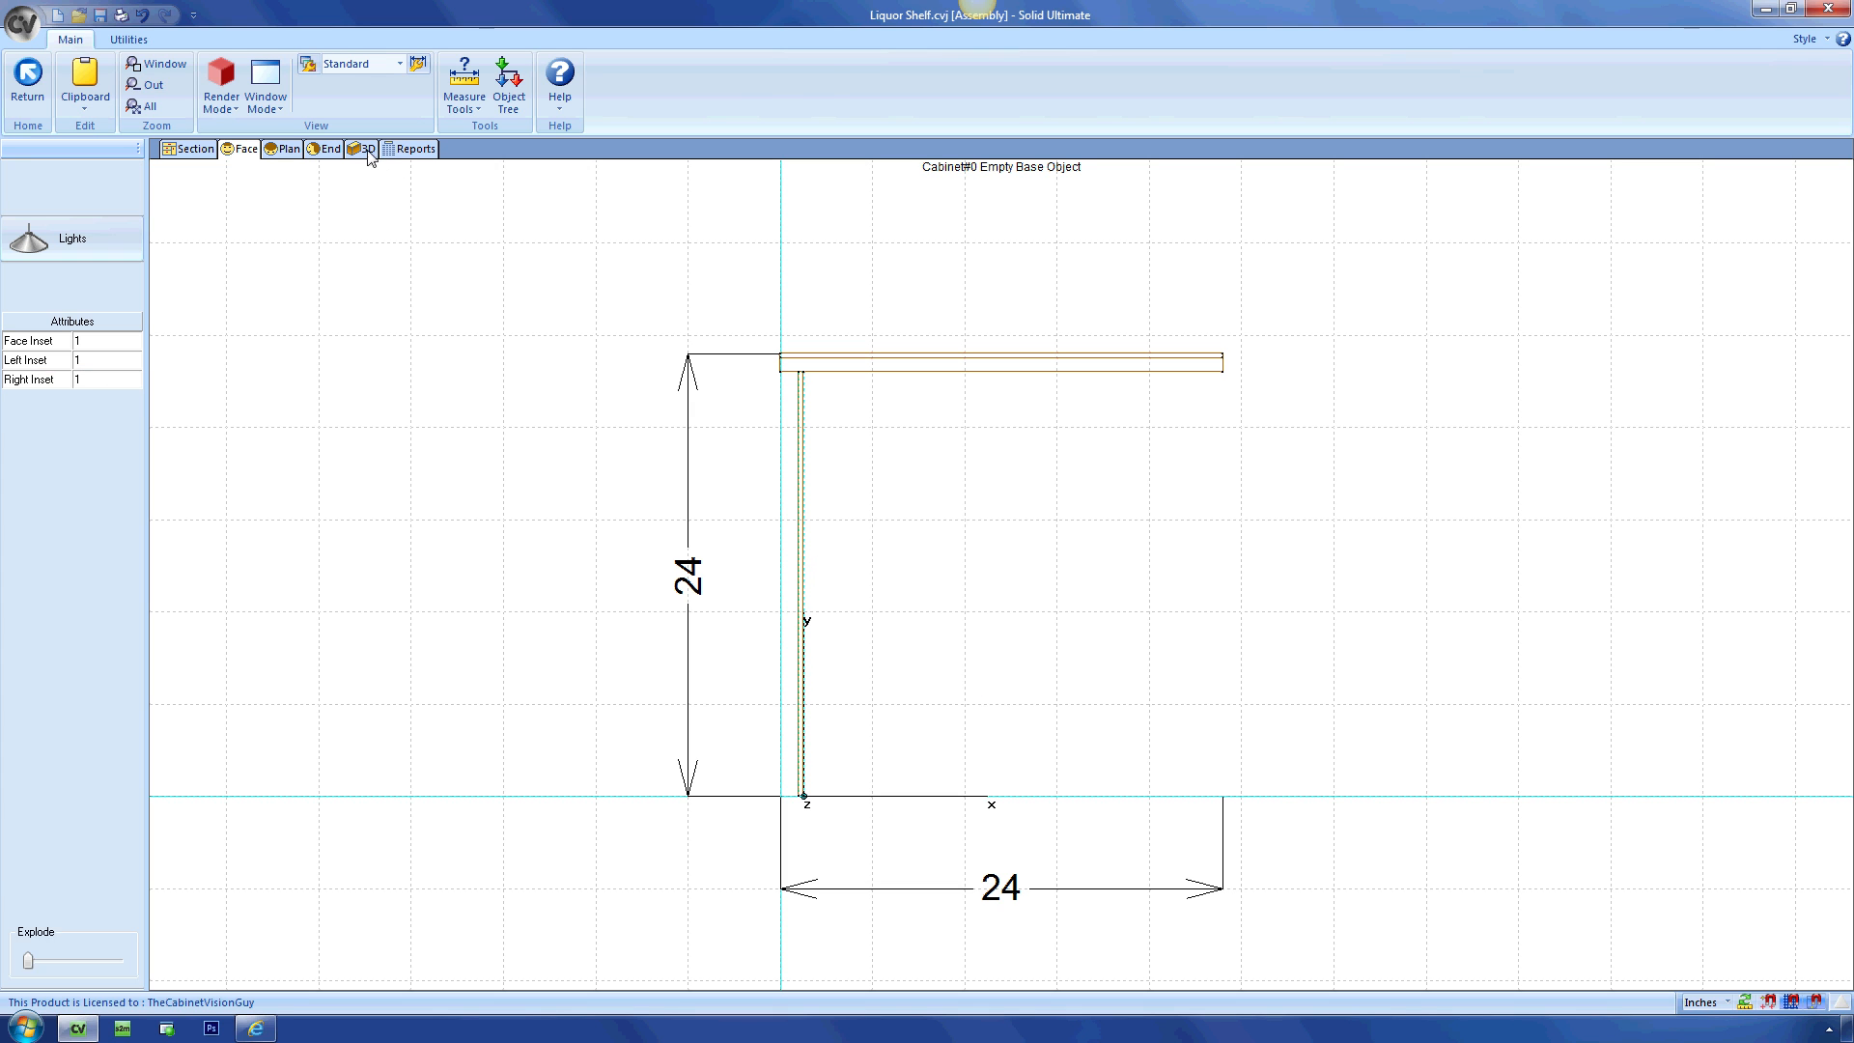
{"action": "mouse_move", "coordinate": [425, 229]}
{"action": "left_mouse_down"}
{"action": "mouse_move", "coordinate": [592, 426]}
{"action": "mouse_move", "coordinate": [943, 522]}
{"action": "mouse_move", "coordinate": [687, 476]}
{"action": "mouse_move", "coordinate": [1094, 527]}
{"action": "mouse_move", "coordinate": [786, 492]}
{"action": "mouse_move", "coordinate": [654, 454]}
{"action": "left_mouse_up"}
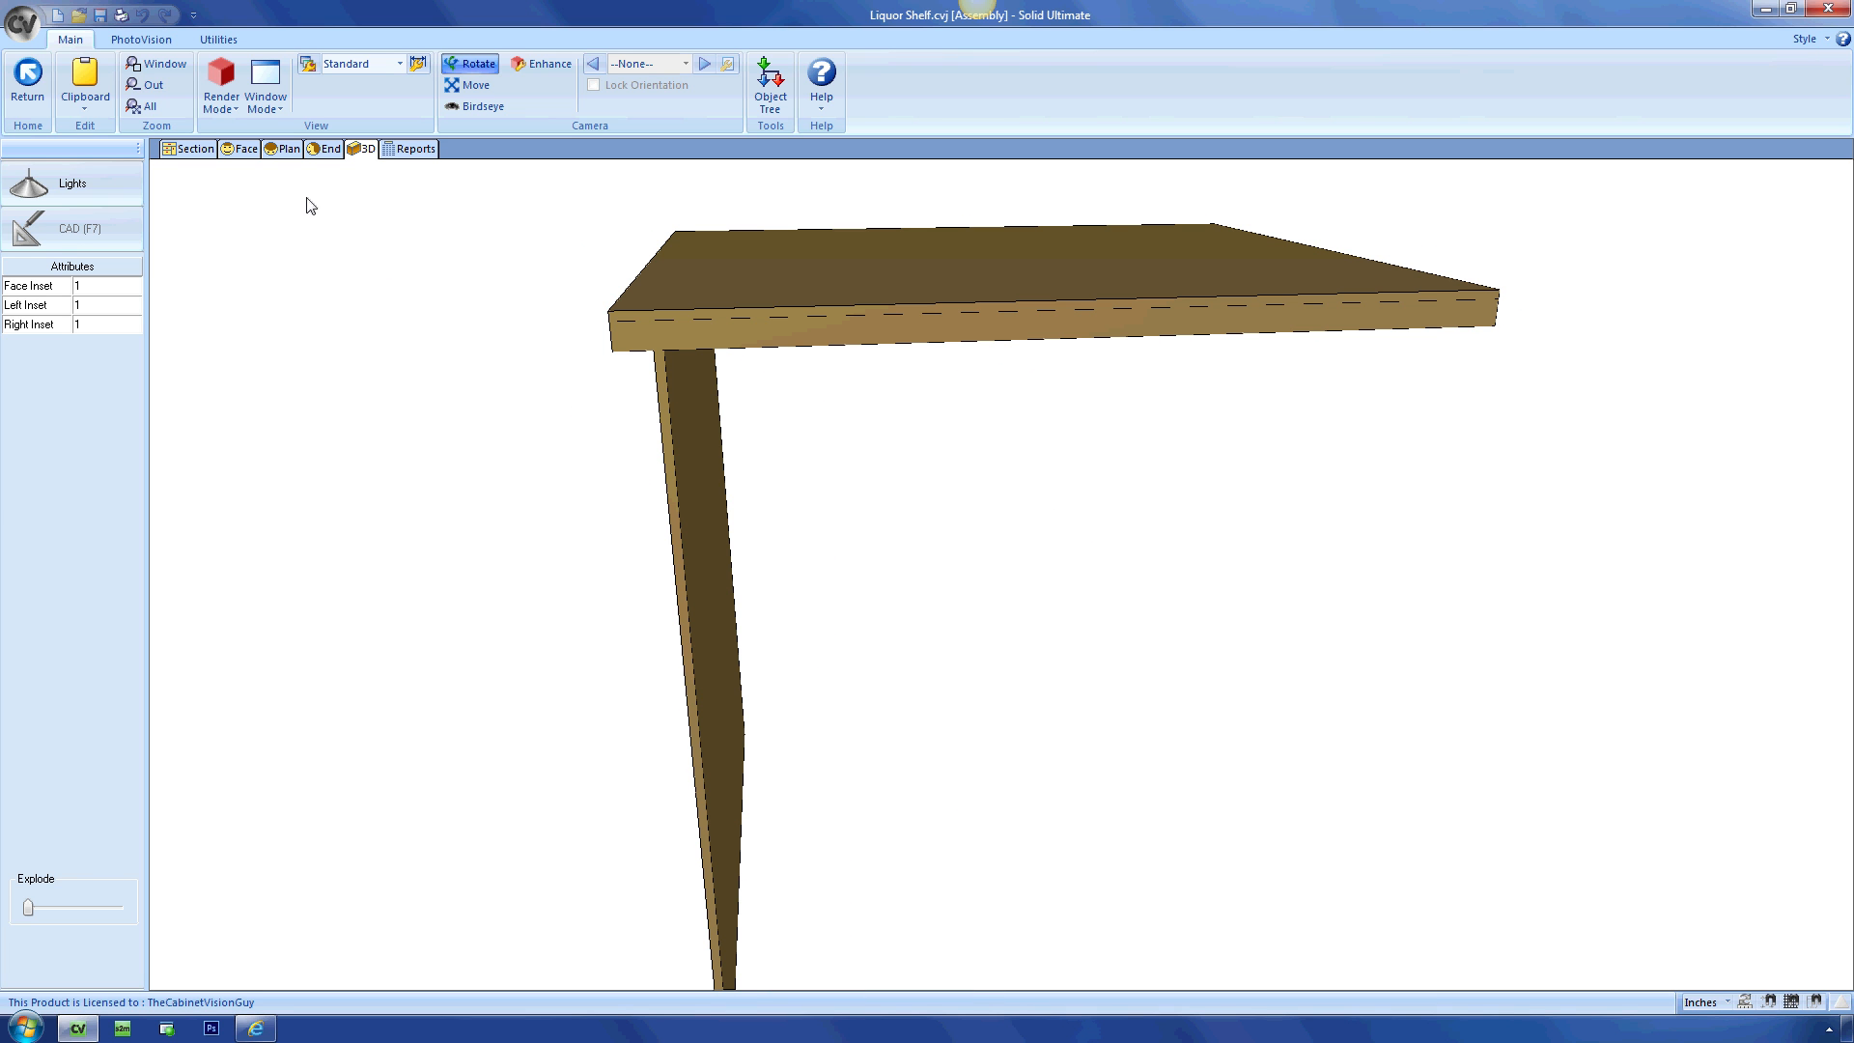
{"action": "left_click", "coordinate": [243, 150]}
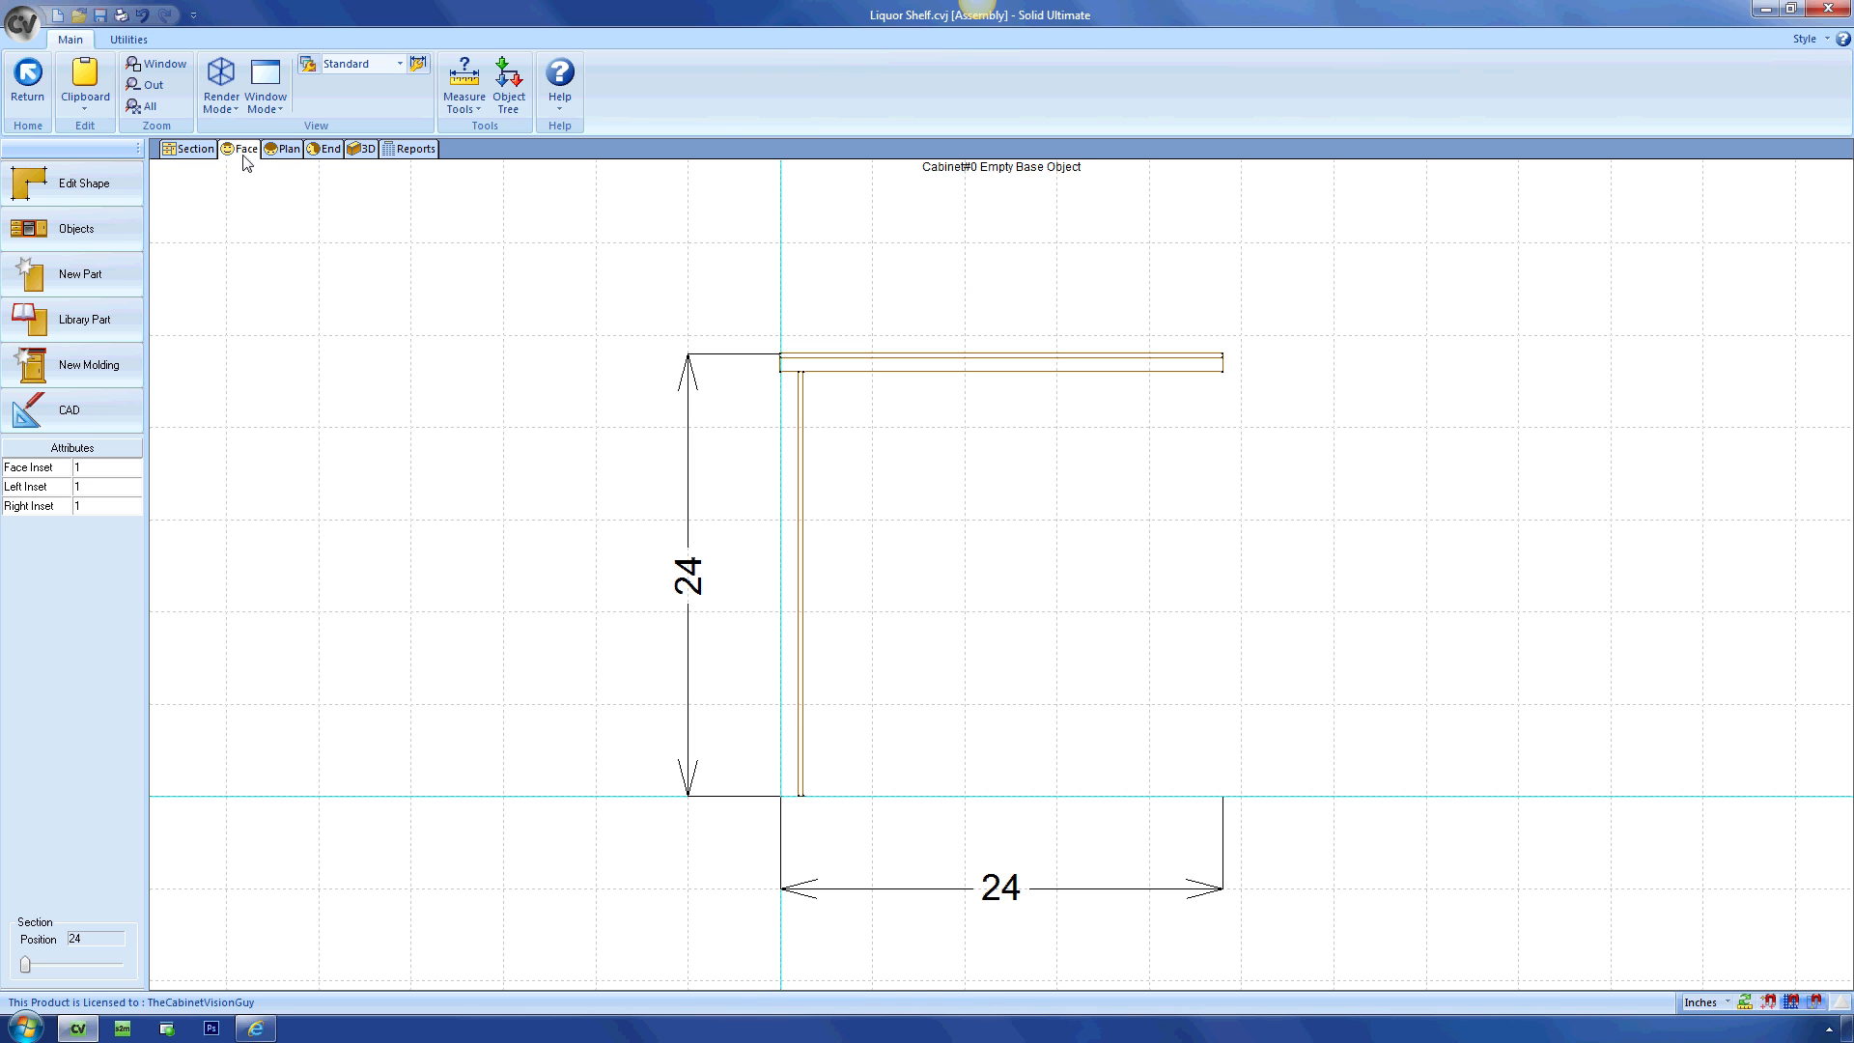
Create a new assembly part of type Left Sub End, keeping the default material, size and finish settings.
{"action": "left_click", "coordinate": [102, 275]}
{"action": "left_click", "coordinate": [770, 473]}
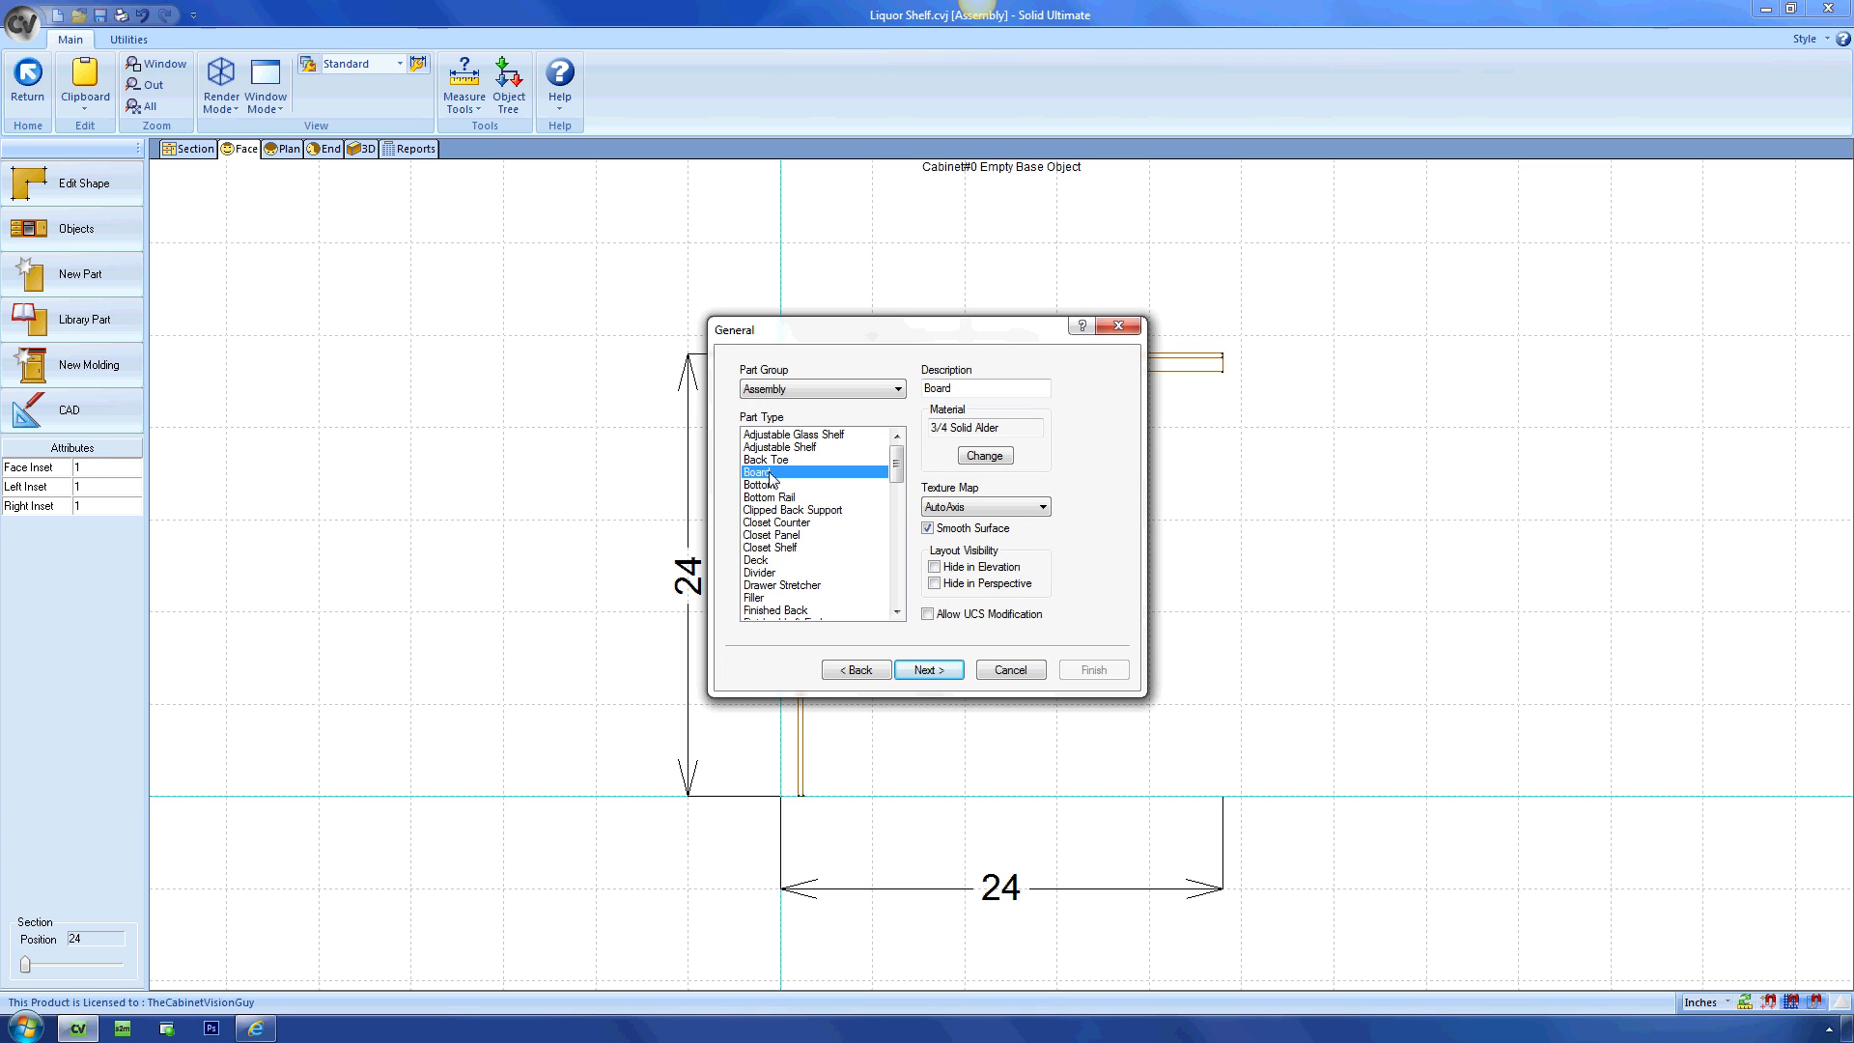
{"action": "key", "text": "l"}
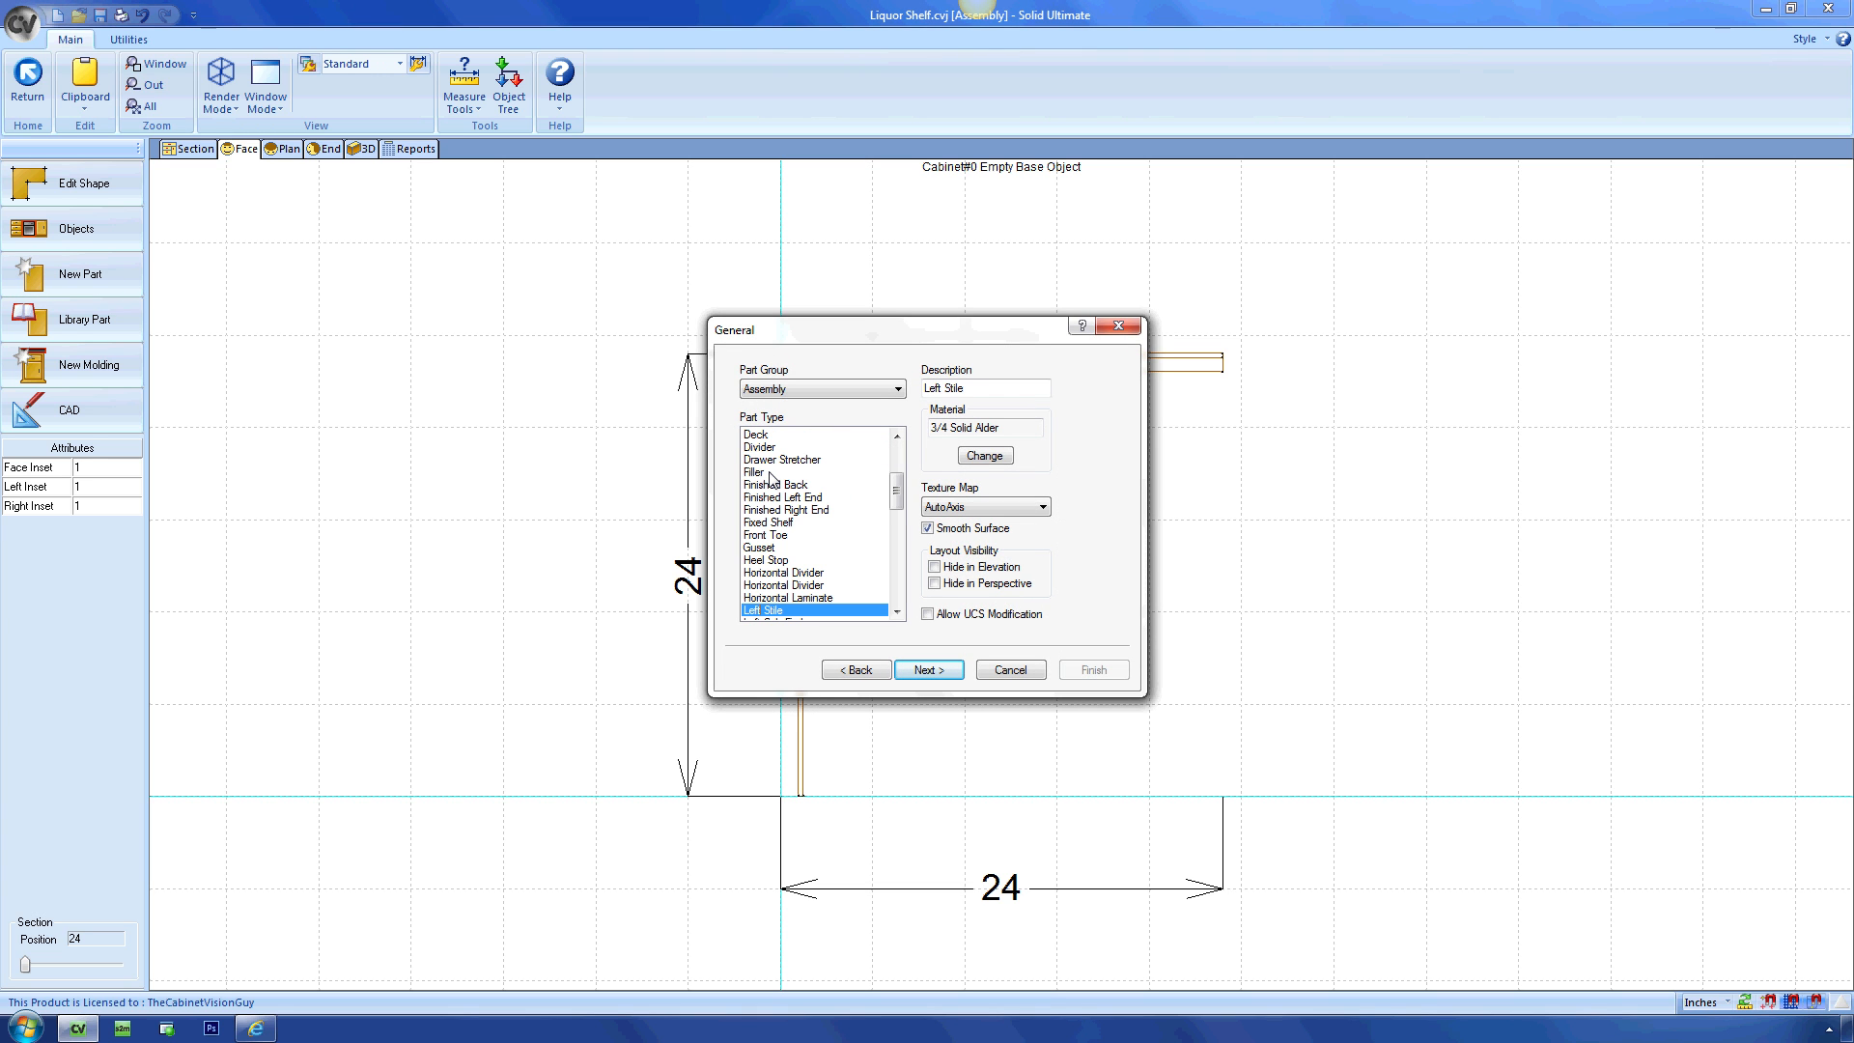
{"action": "left_click_drag", "start_coordinate": [894, 481], "coordinate": [893, 501]}
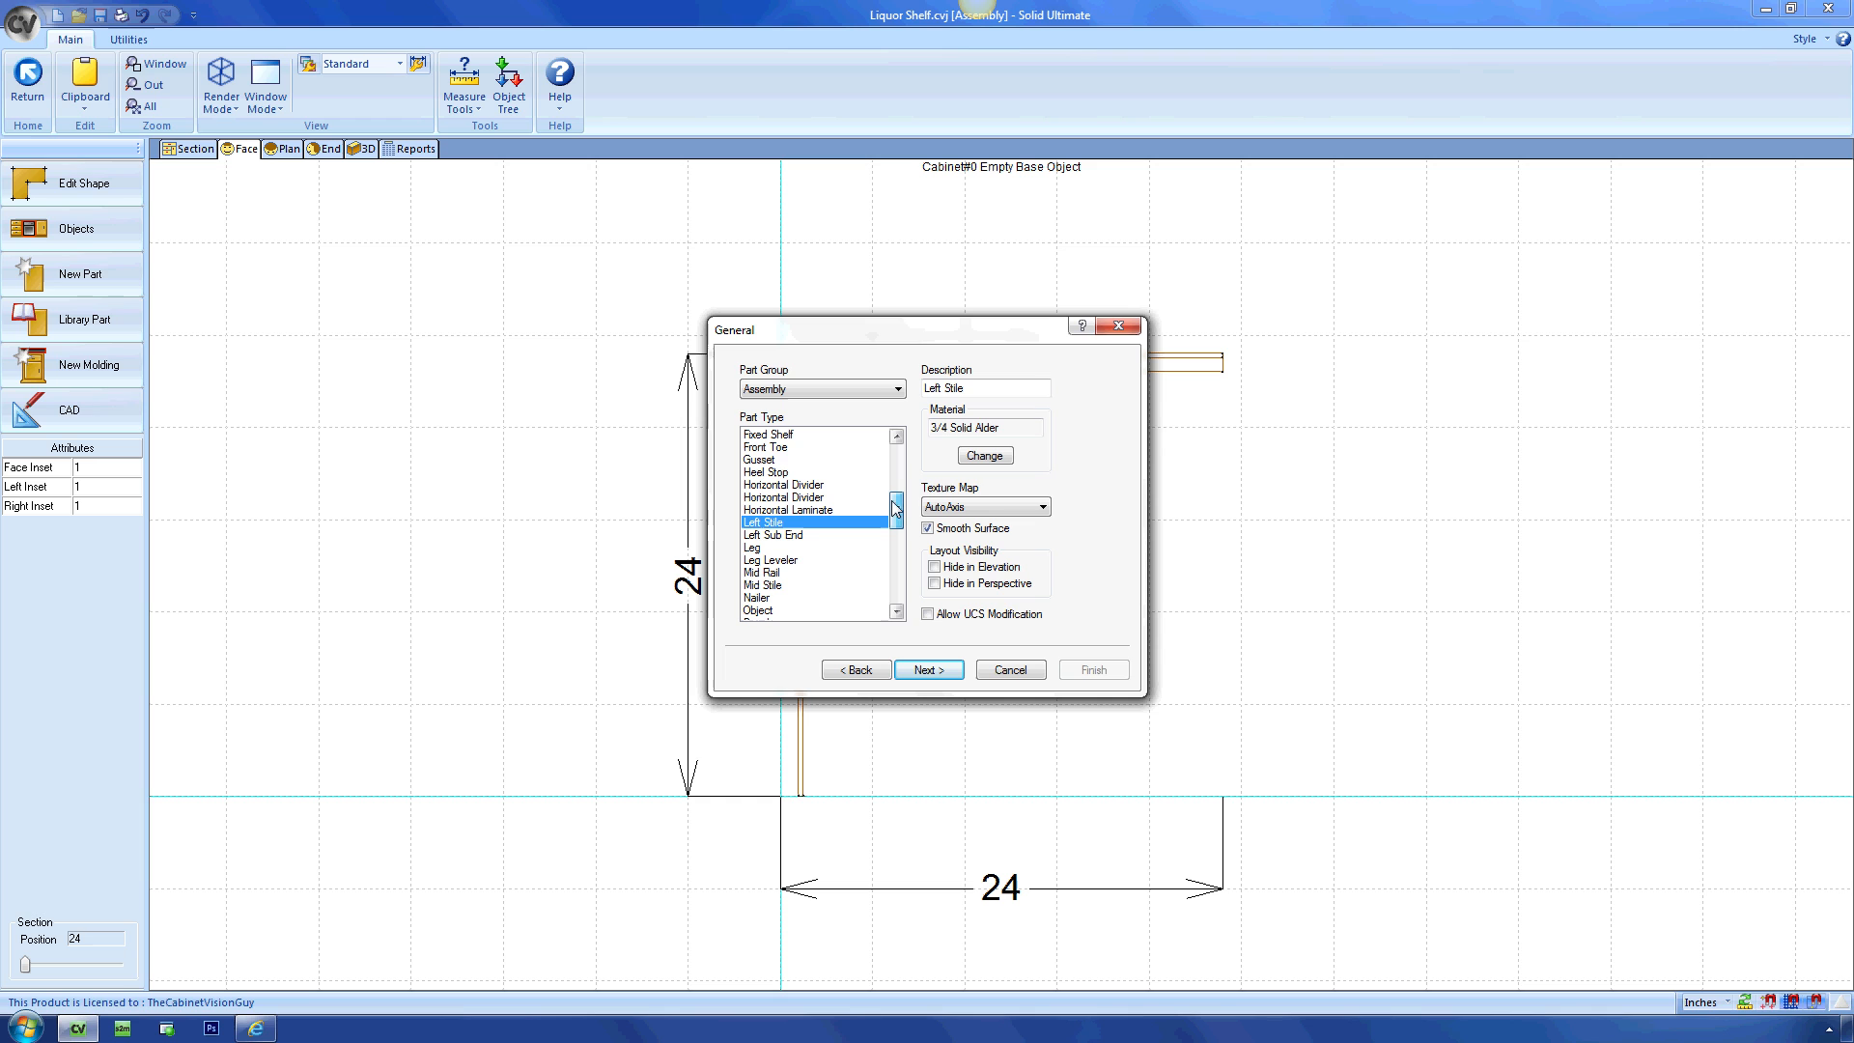
{"action": "left_click", "coordinate": [784, 537]}
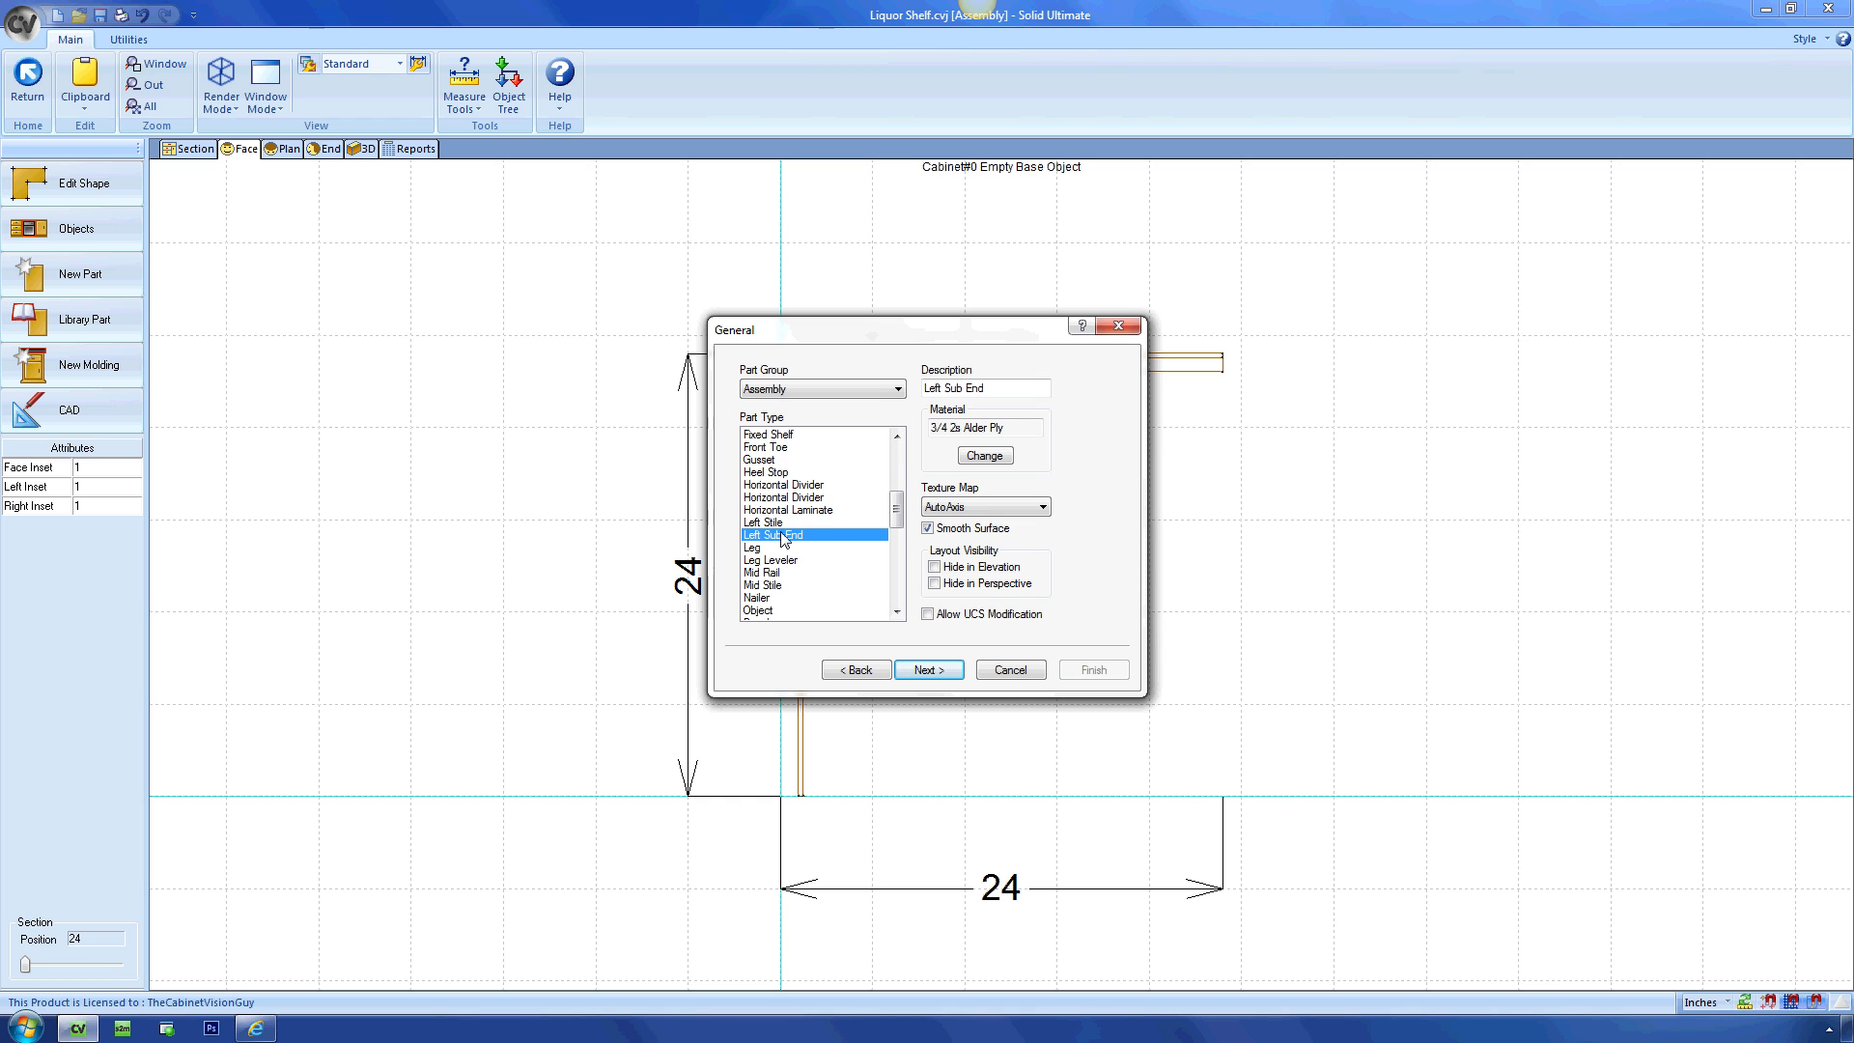
{"action": "left_click", "coordinate": [925, 669]}
{"action": "left_click", "coordinate": [926, 669]}
{"action": "left_click", "coordinate": [924, 669]}
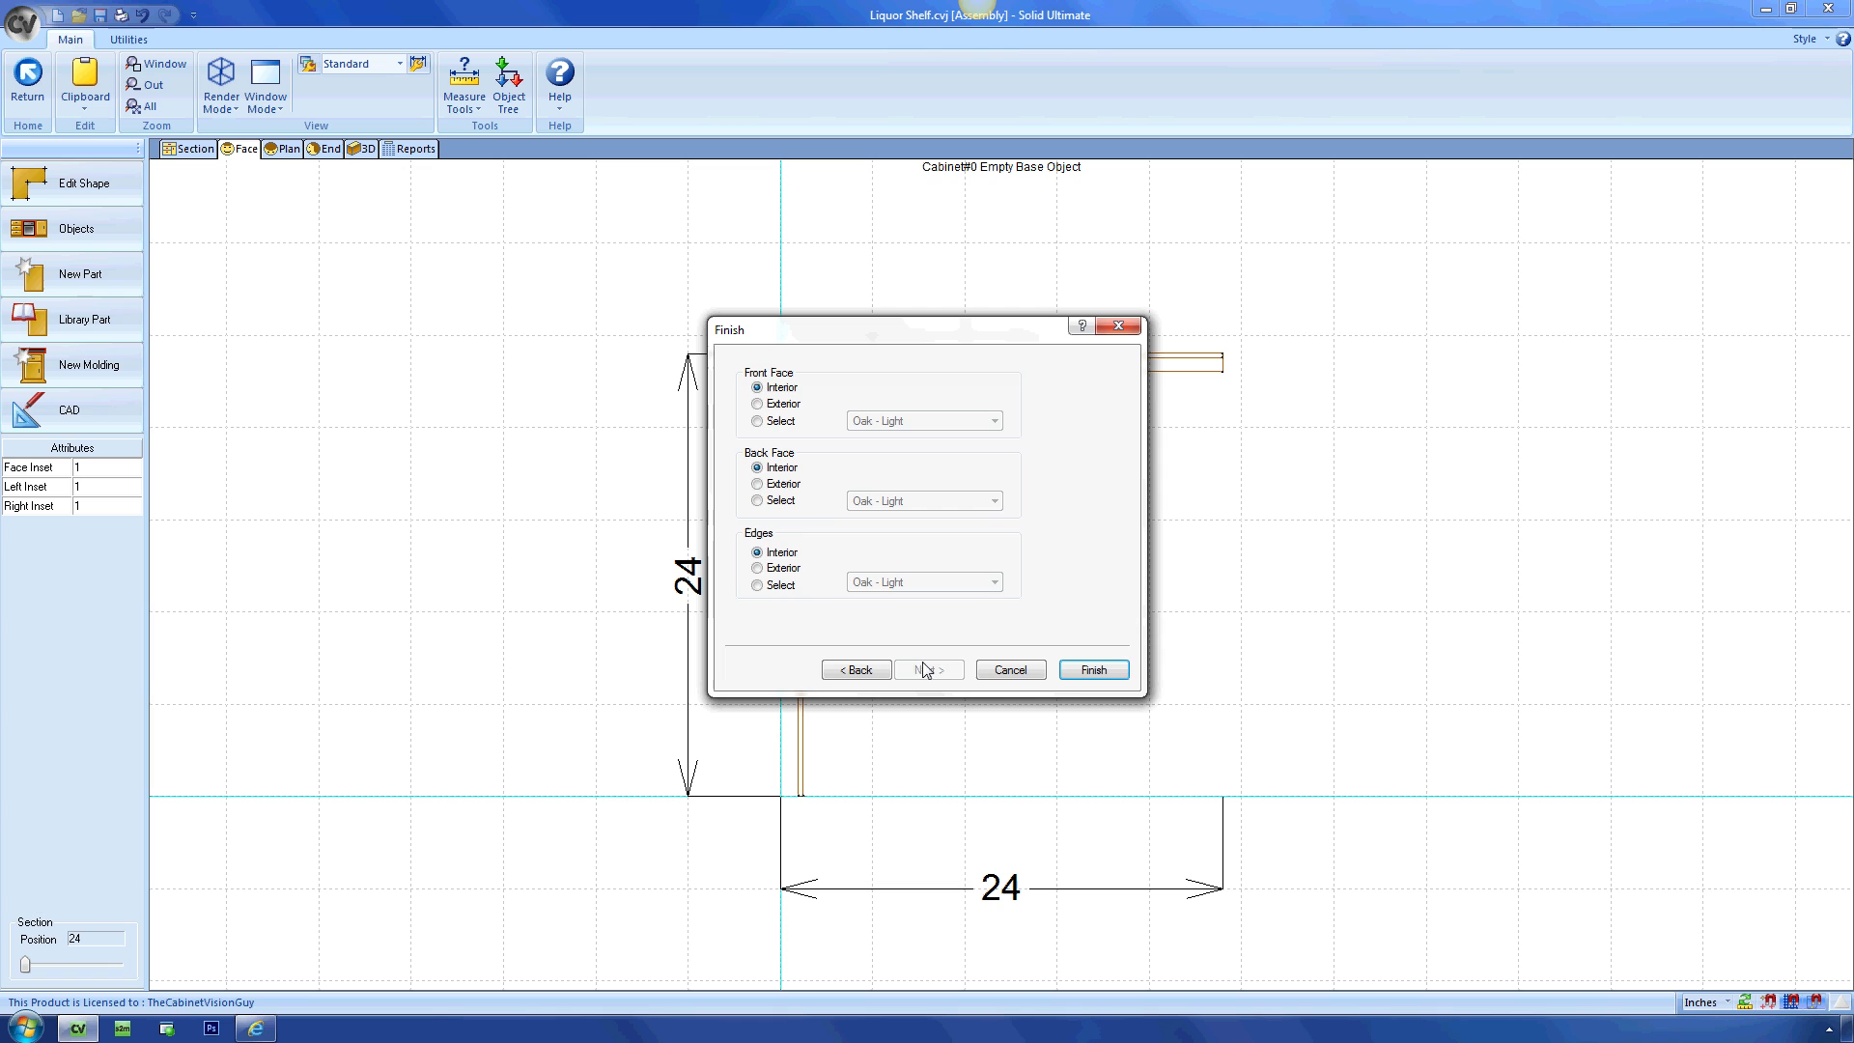
{"action": "left_click", "coordinate": [1092, 670]}
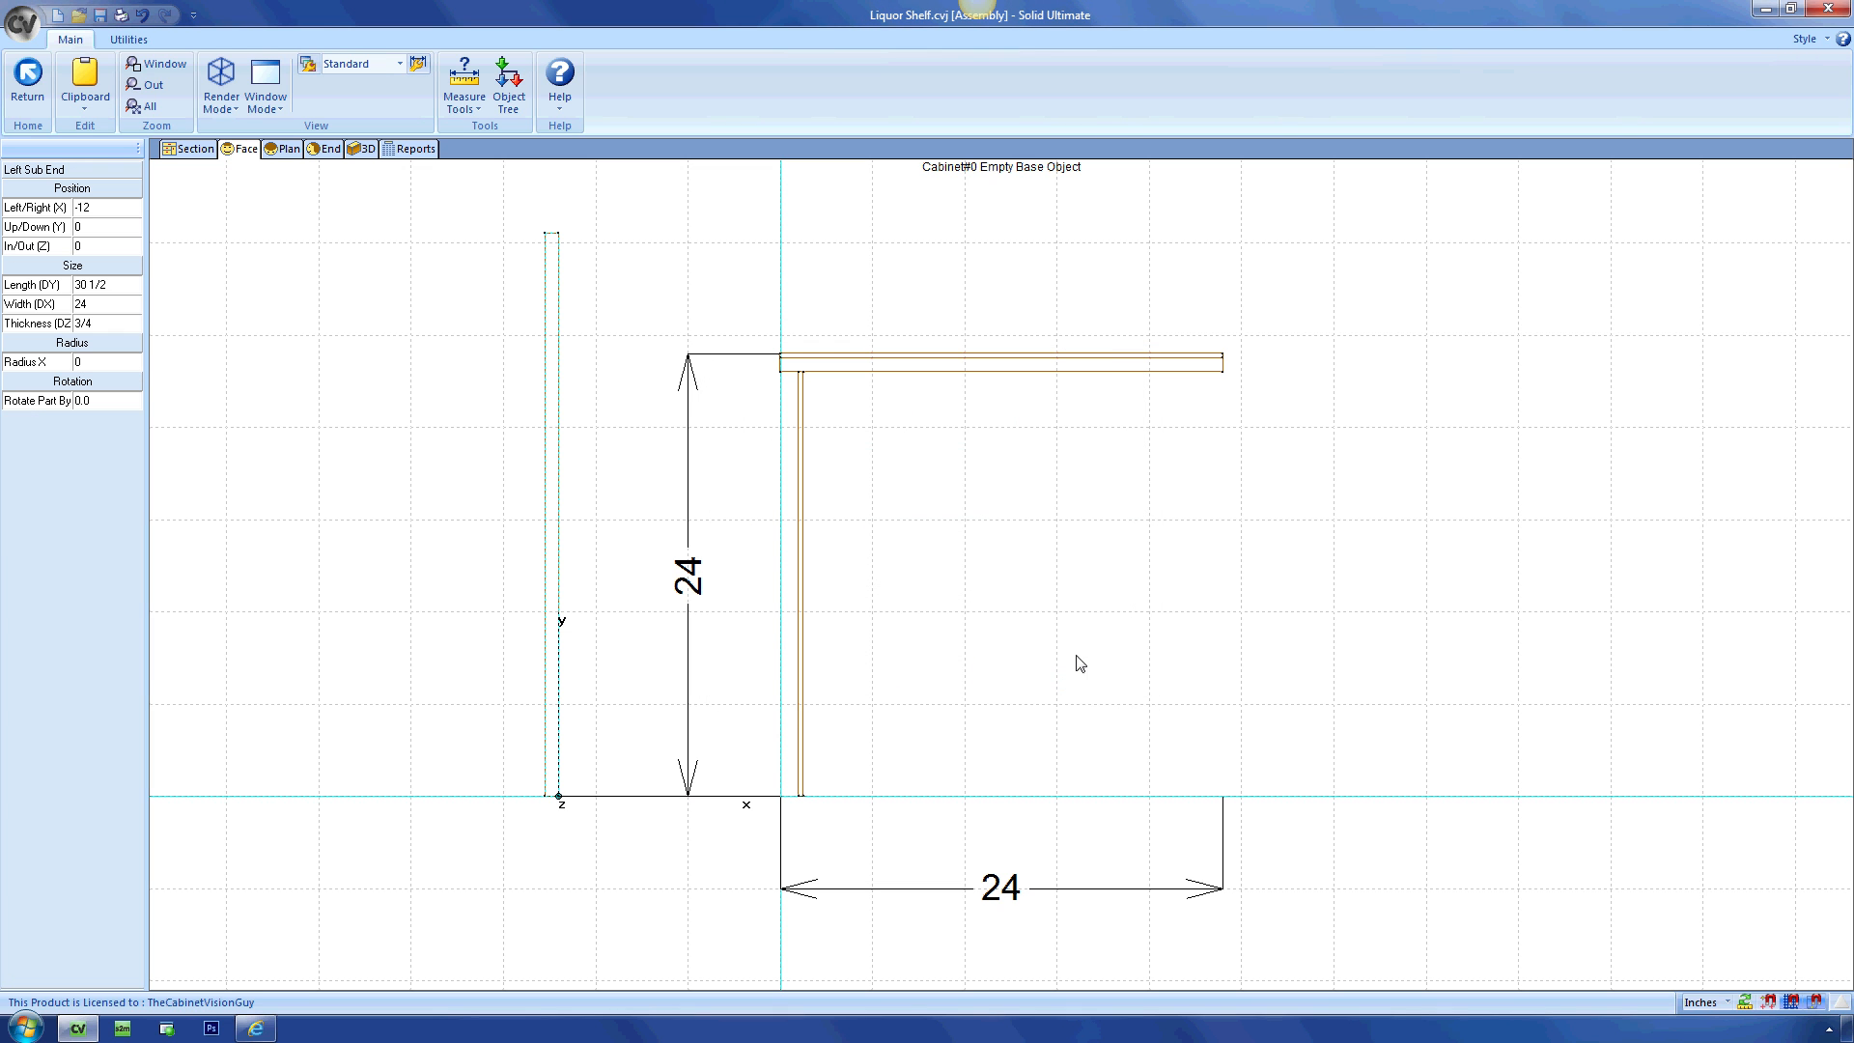
{"action": "double_click", "coordinate": [128, 207]}
{"action": "left_click", "coordinate": [777, 443]}
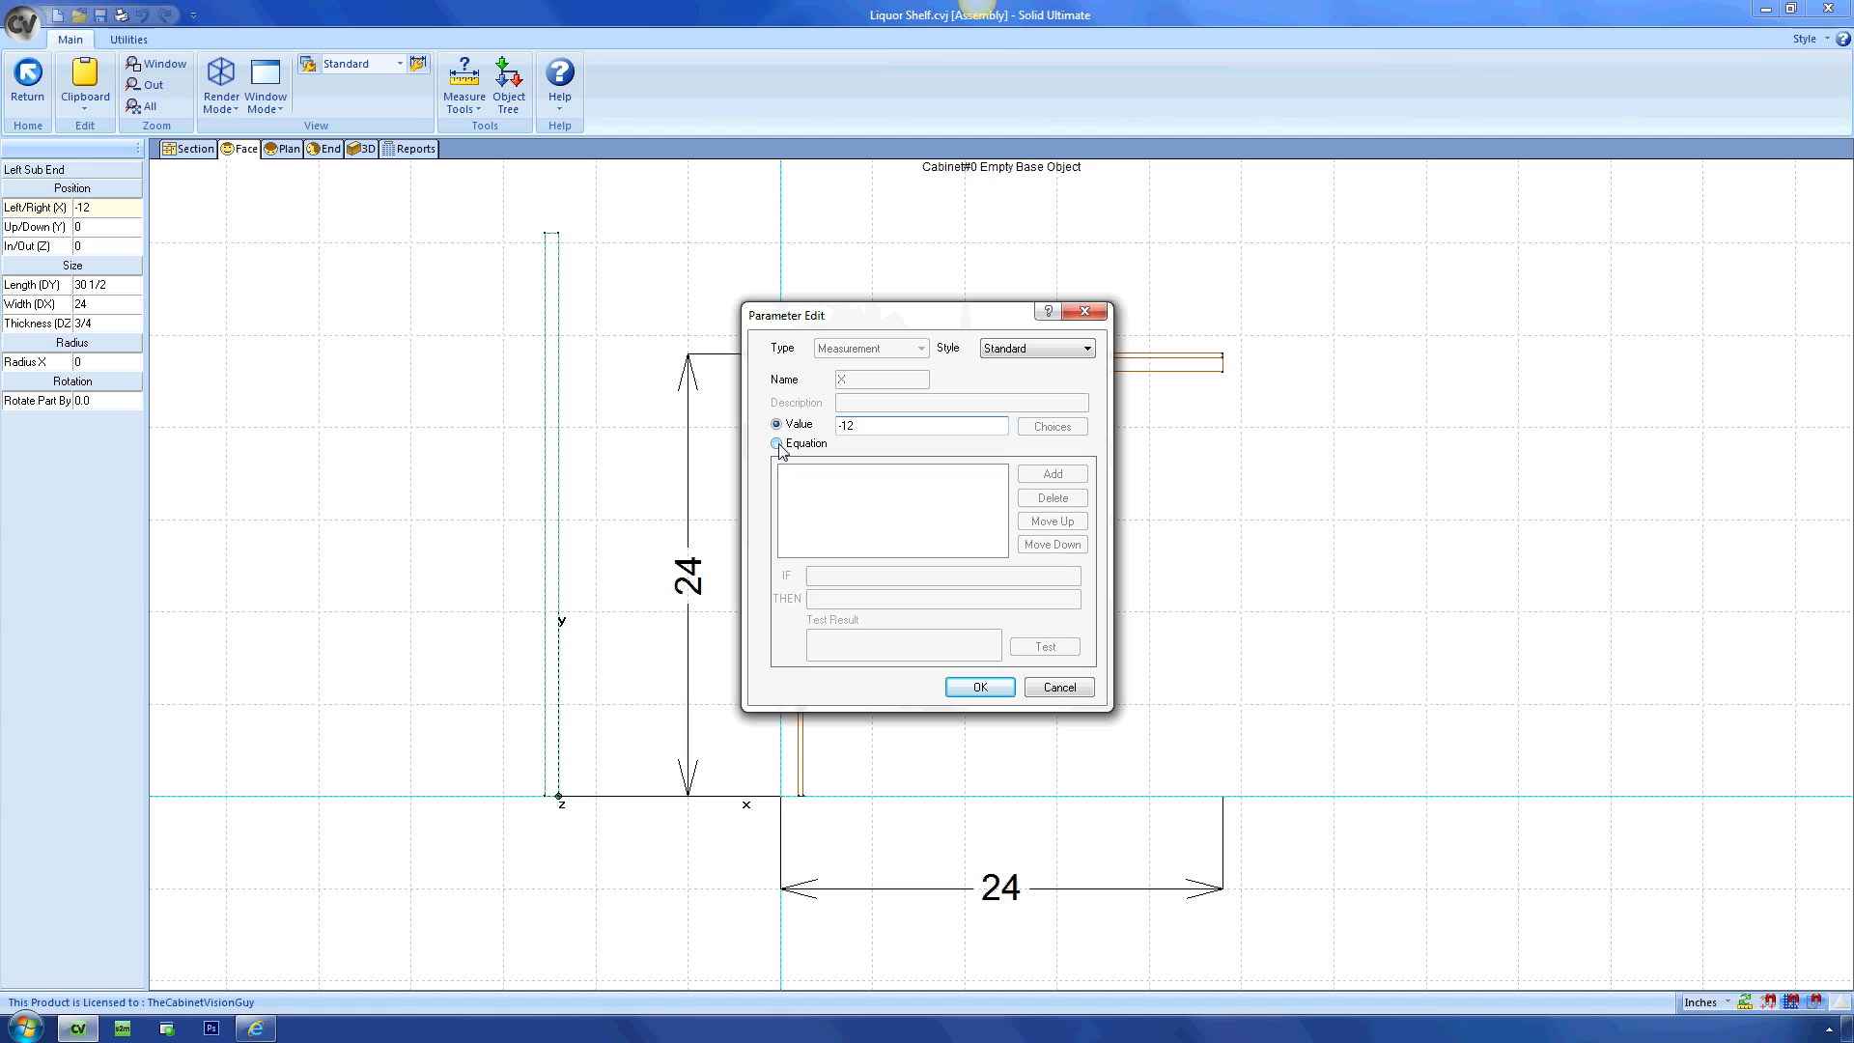
{"action": "type", "text": "Cab.SLF@2"}
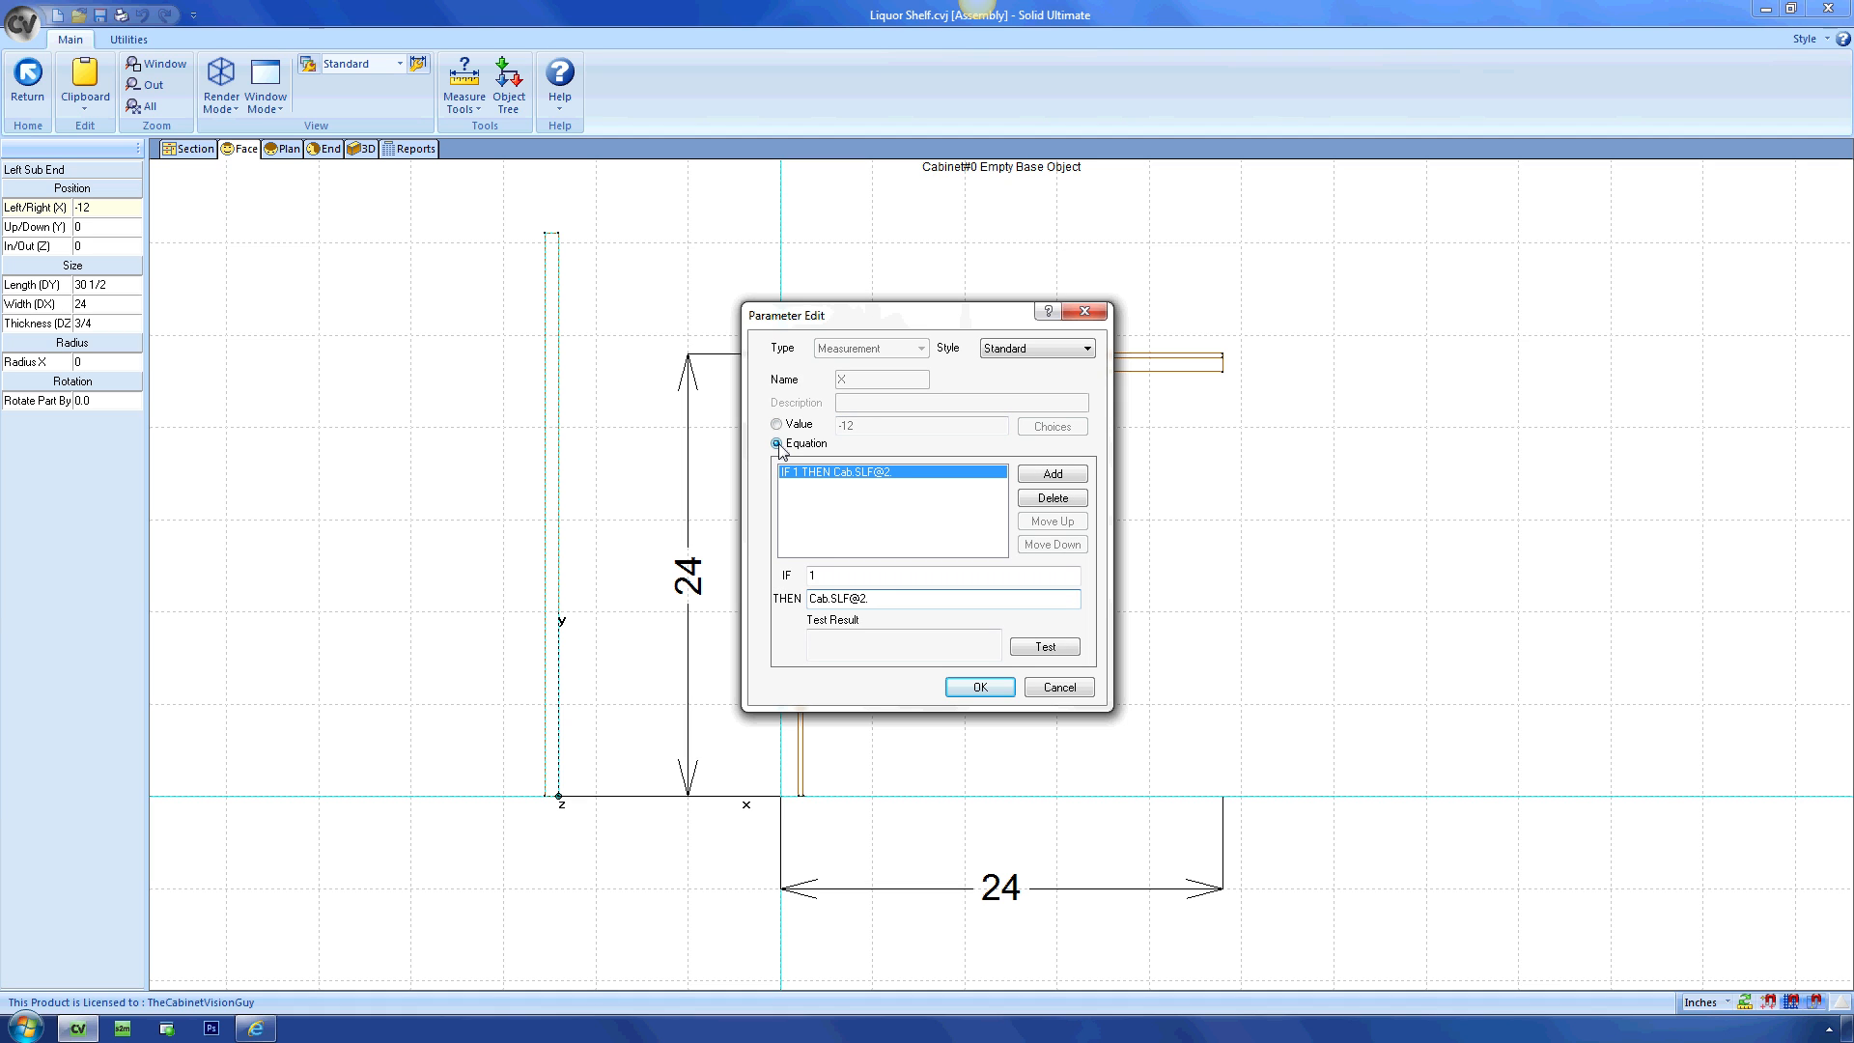
{"action": "type", "text": ".x + _M:DZ"}
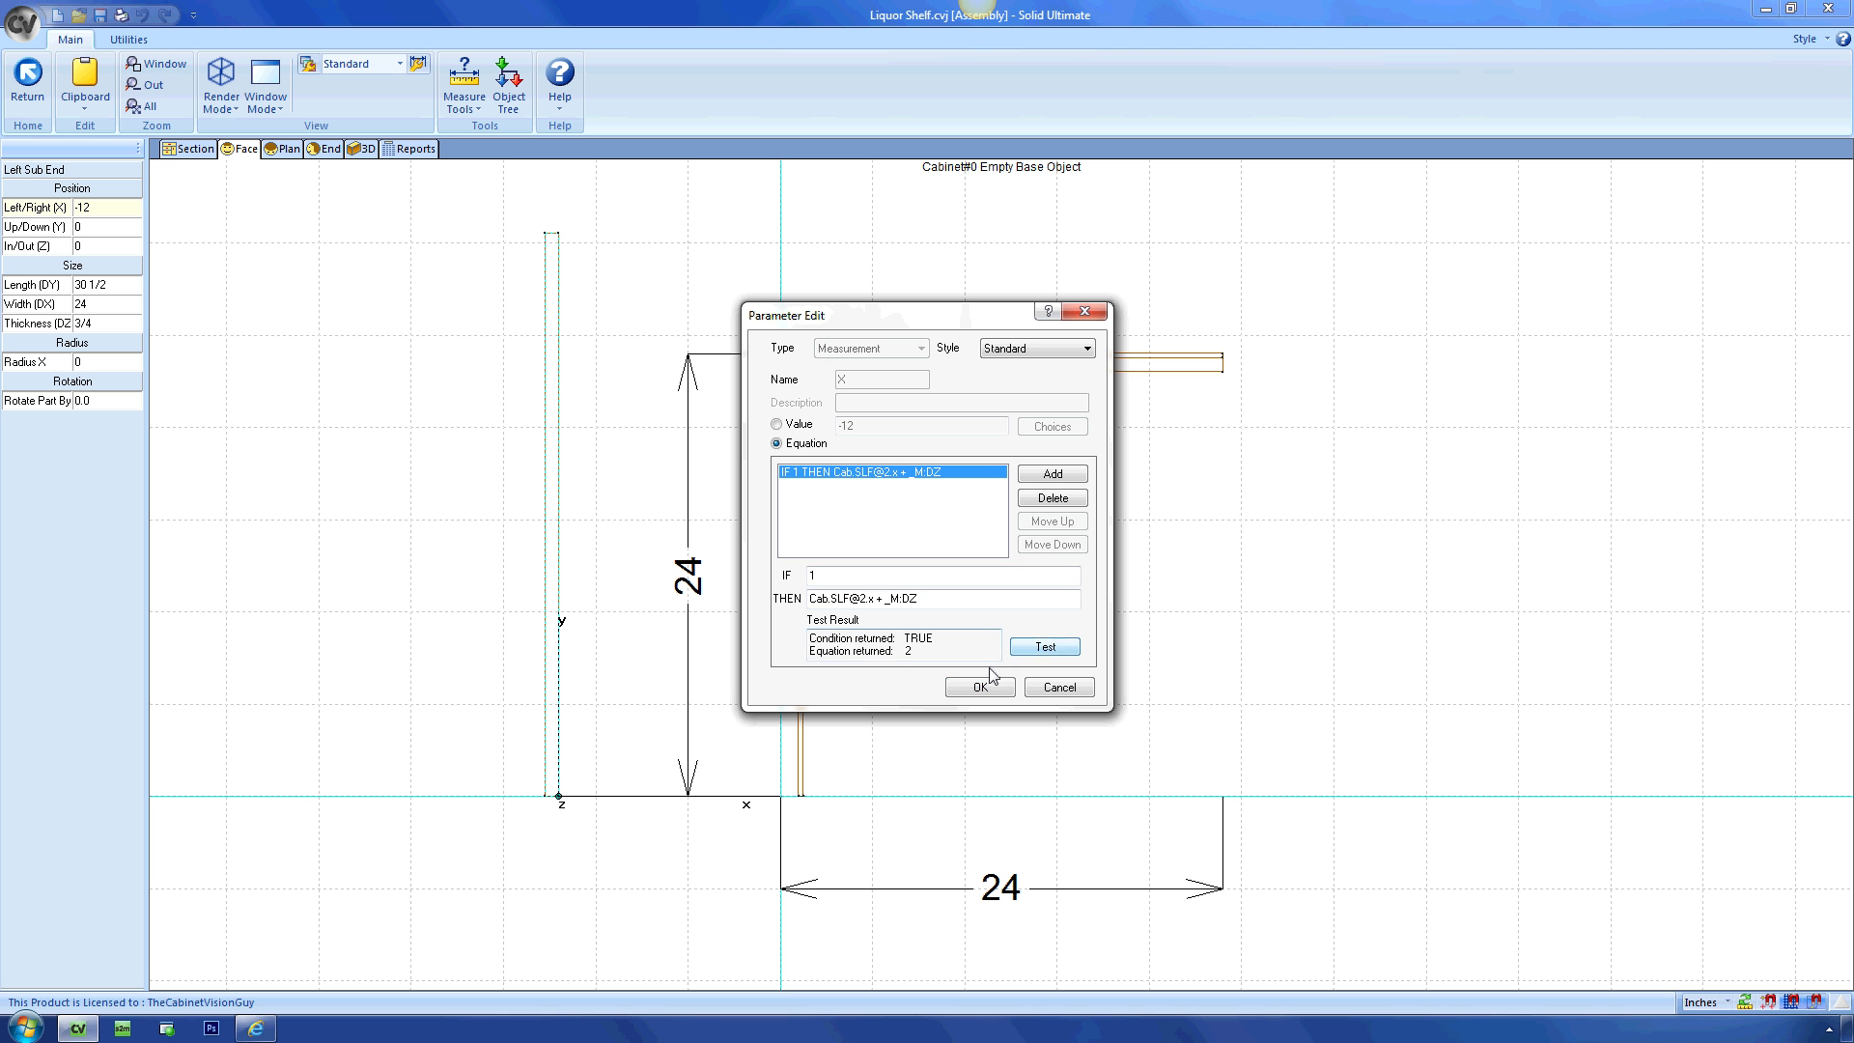
{"action": "left_click", "coordinate": [978, 685]}
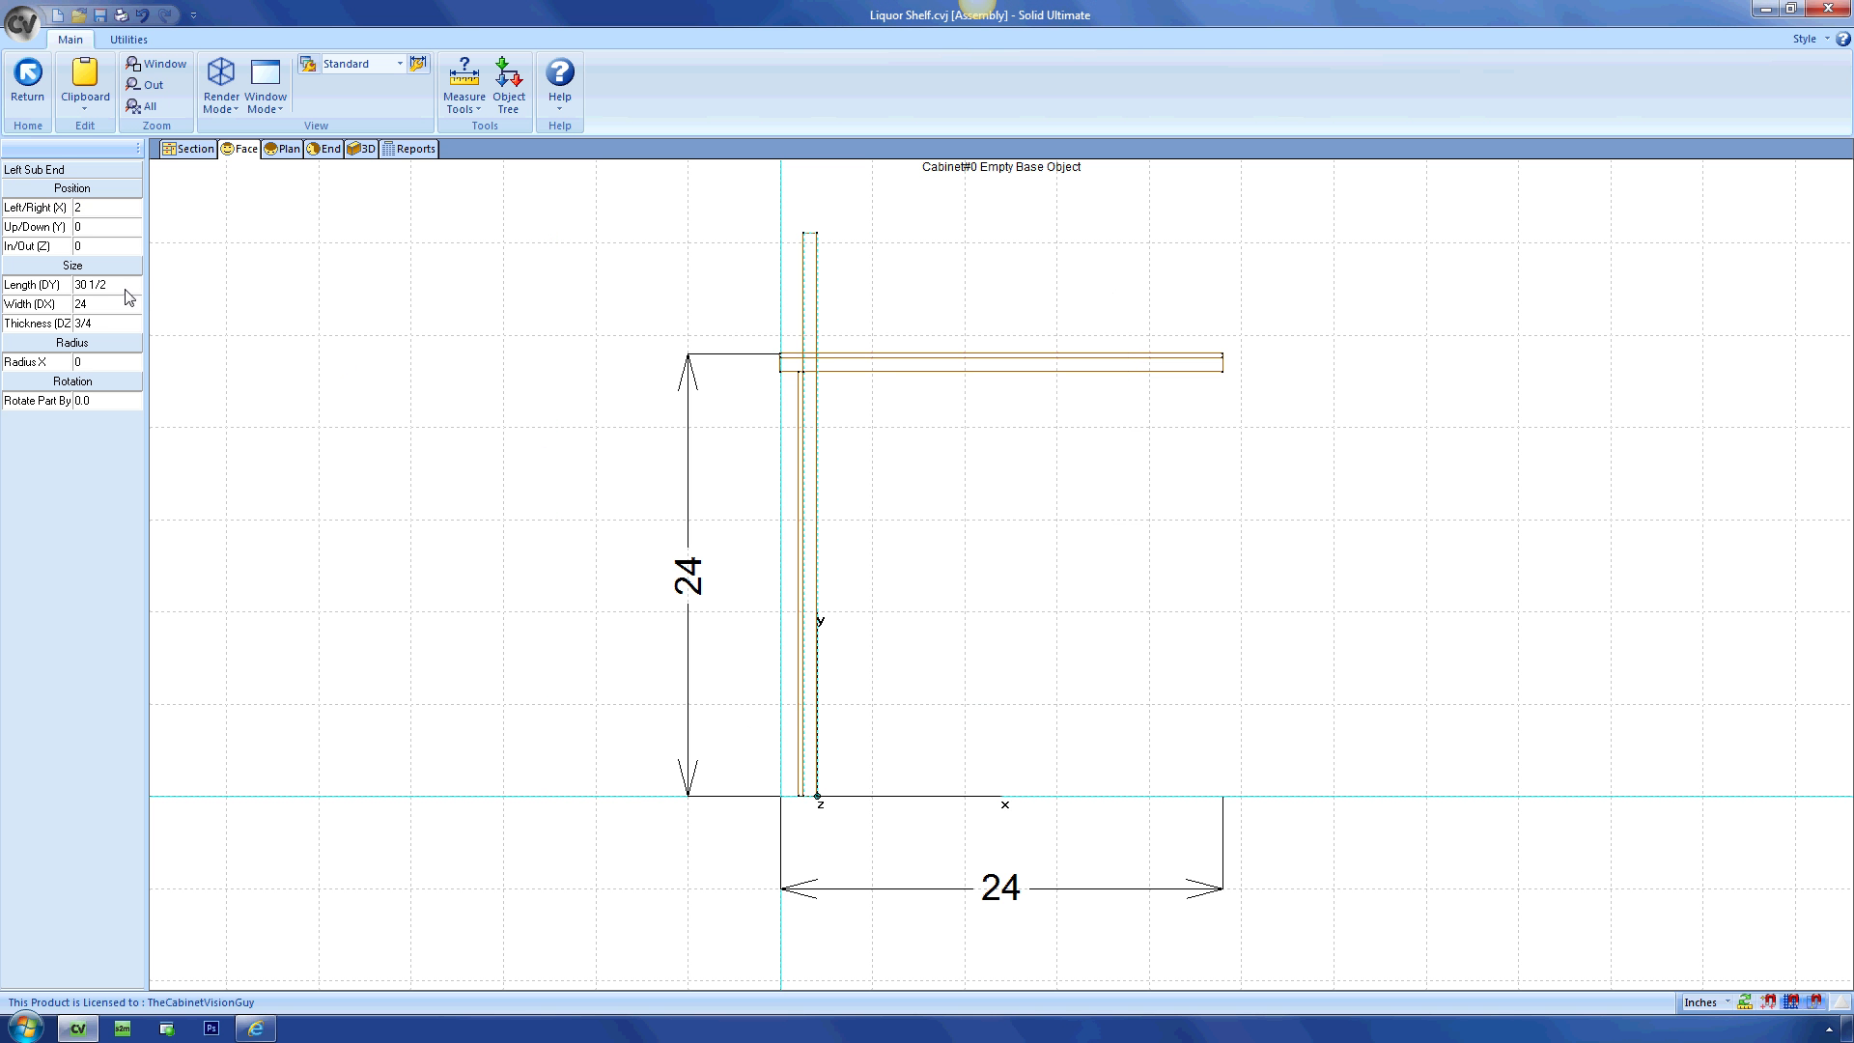
{"action": "double_click", "coordinate": [132, 285]}
{"action": "left_click", "coordinate": [776, 444]}
{"action": "left_click", "coordinate": [835, 599]}
{"action": "type", "text": "Cab.SLF@2.DX"}
{"action": "left_click", "coordinate": [979, 687]}
{"action": "double_click", "coordinate": [114, 304]}
{"action": "left_click", "coordinate": [808, 446]}
{"action": "type", "text": "Cab.SLF@2.DX"}
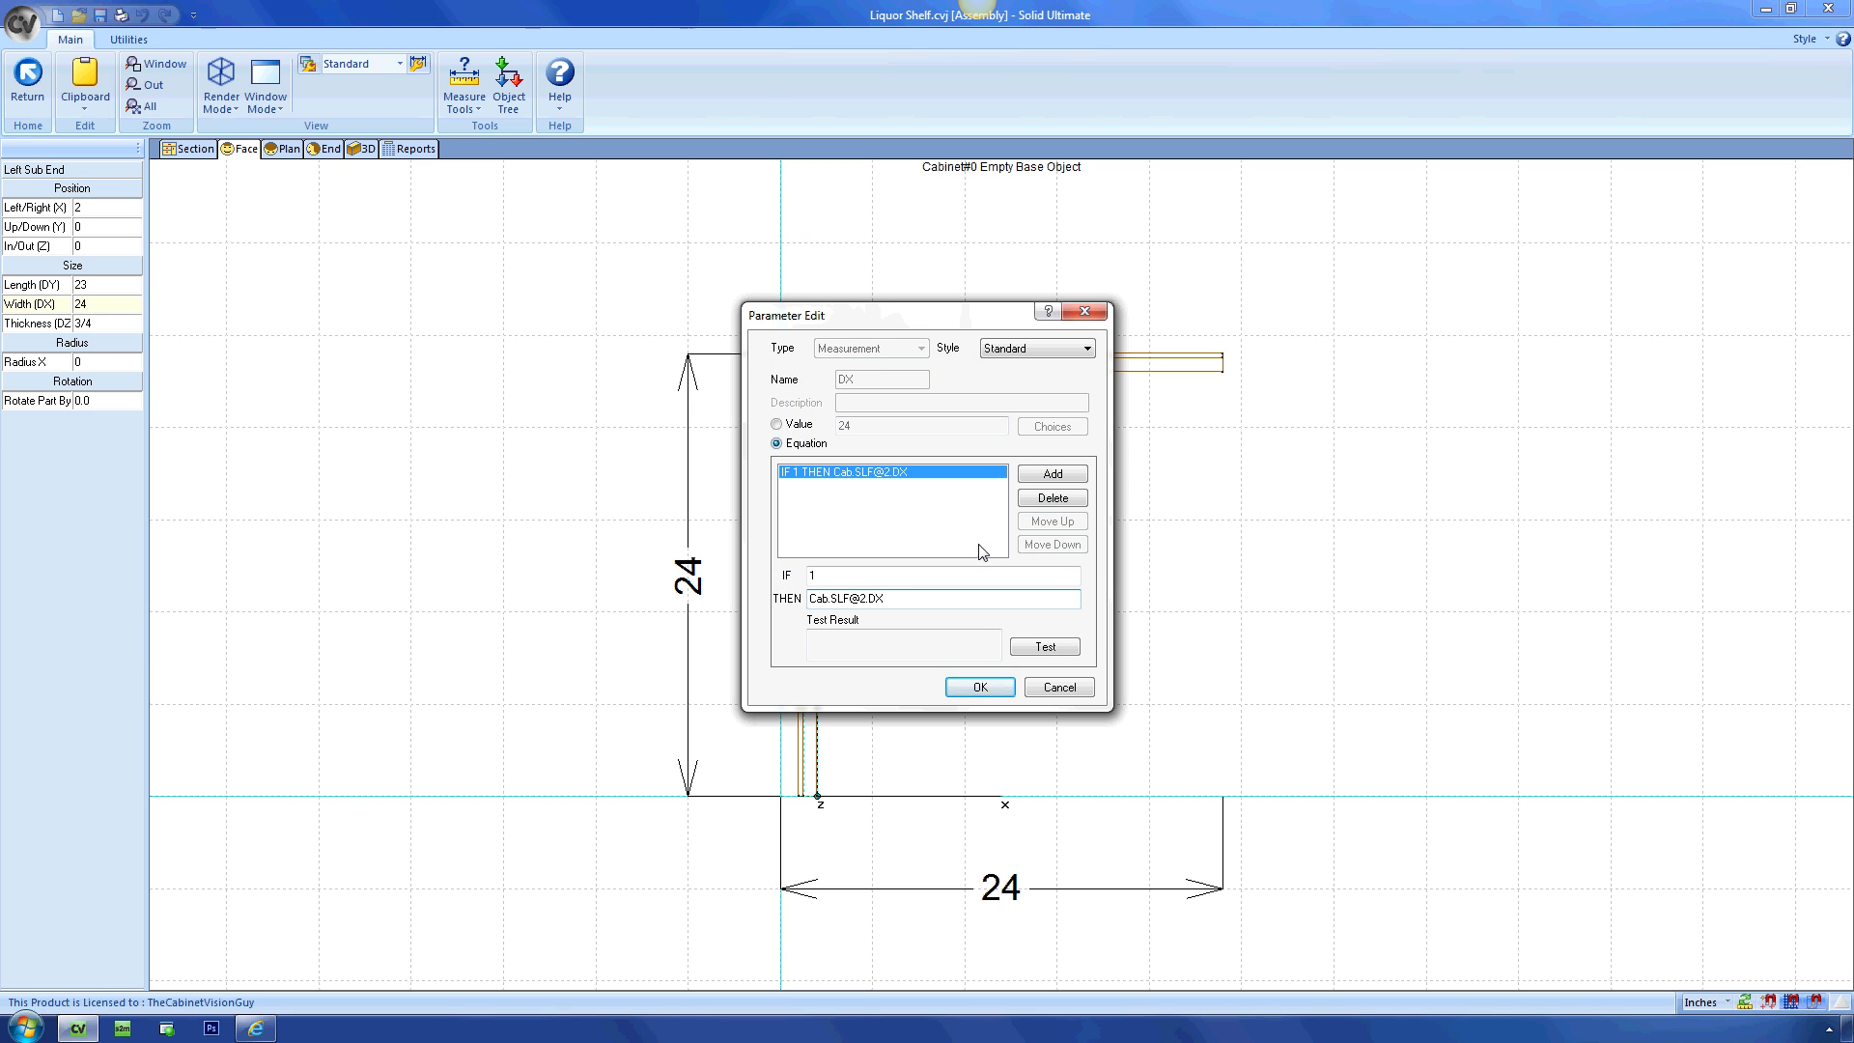
{"action": "left_click", "coordinate": [972, 688]}
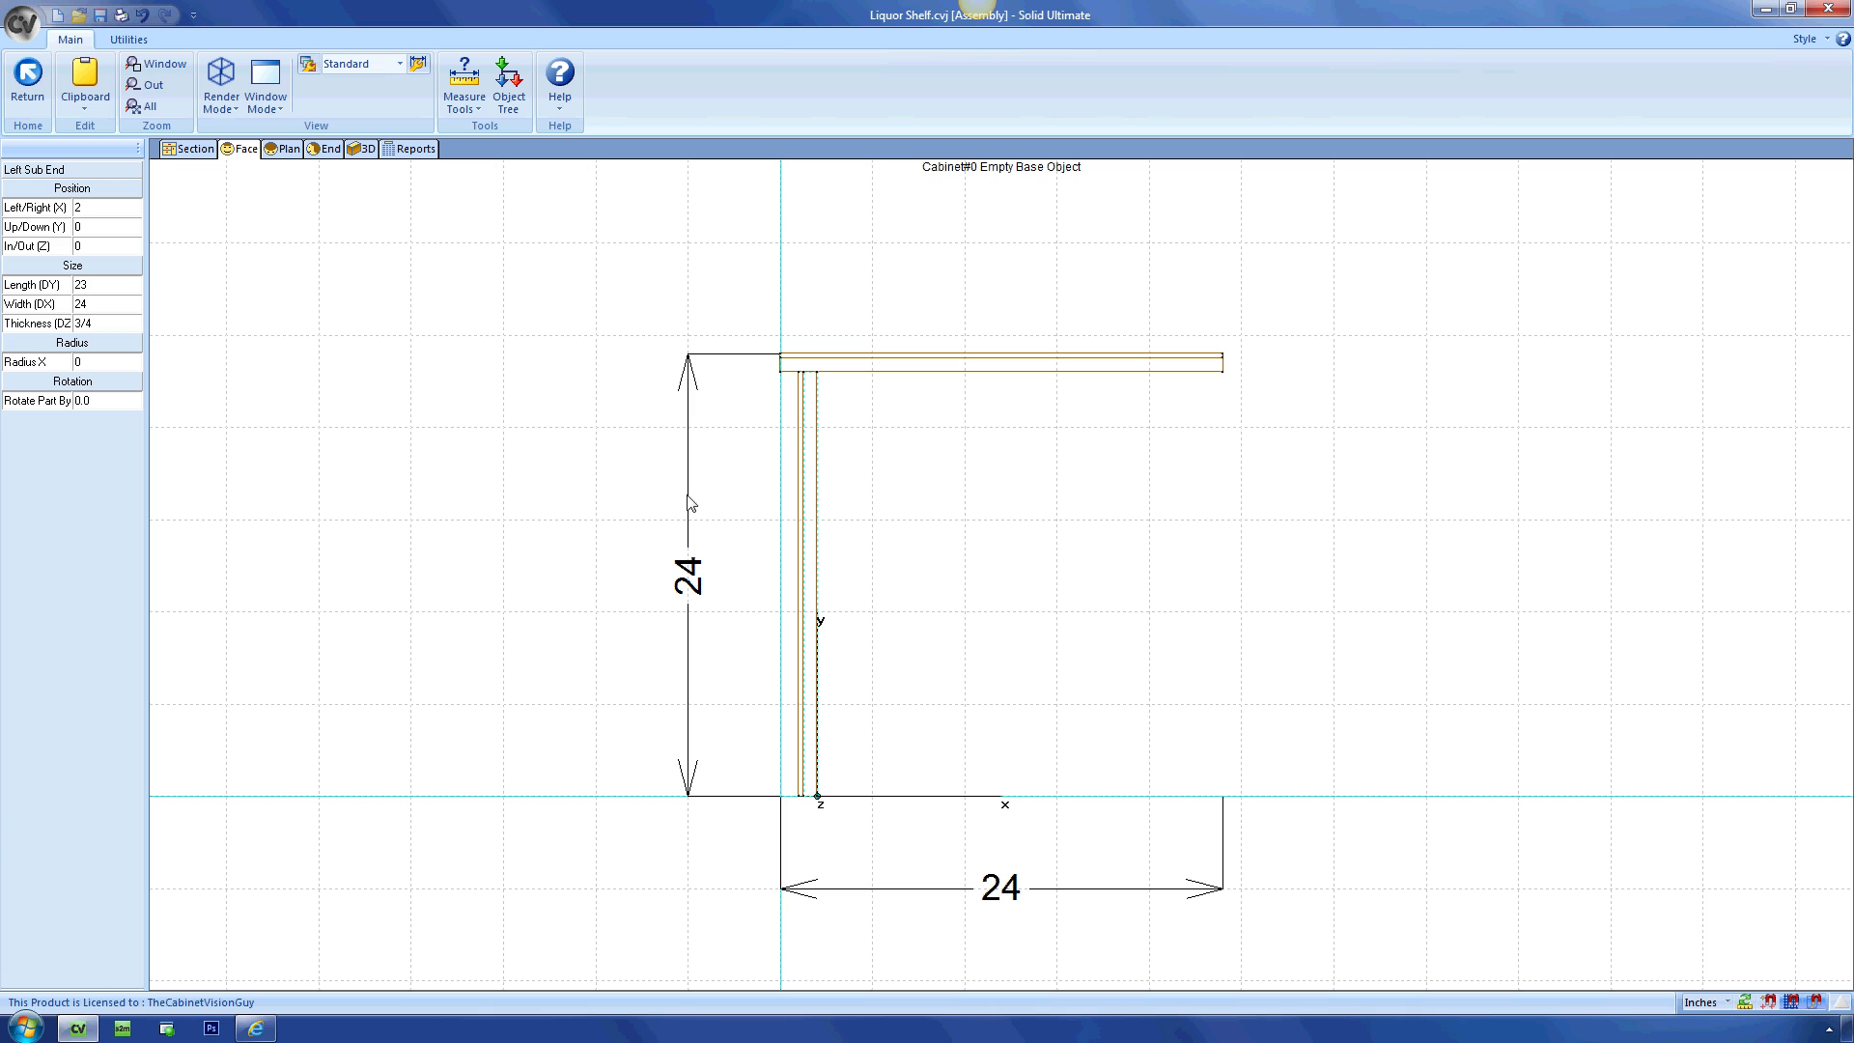
{"action": "left_click", "coordinate": [965, 692]}
Create a new assembly part of type Skin - Right Finished, keeping the default material, size and finish settings.
{"action": "left_click", "coordinate": [97, 278]}
{"action": "key", "text": "g"}
{"action": "key", "text": "a"}
{"action": "left_click", "coordinate": [768, 500]}
{"action": "key", "text": "s"}
{"action": "key", "text": "s"}
{"action": "key", "text": "s"}
{"action": "key", "text": "s"}
{"action": "key", "text": "s"}
{"action": "key", "text": "s"}
{"action": "key", "text": "s"}
{"action": "key", "text": "s"}
{"action": "key", "text": "s"}
{"action": "key", "text": "s"}
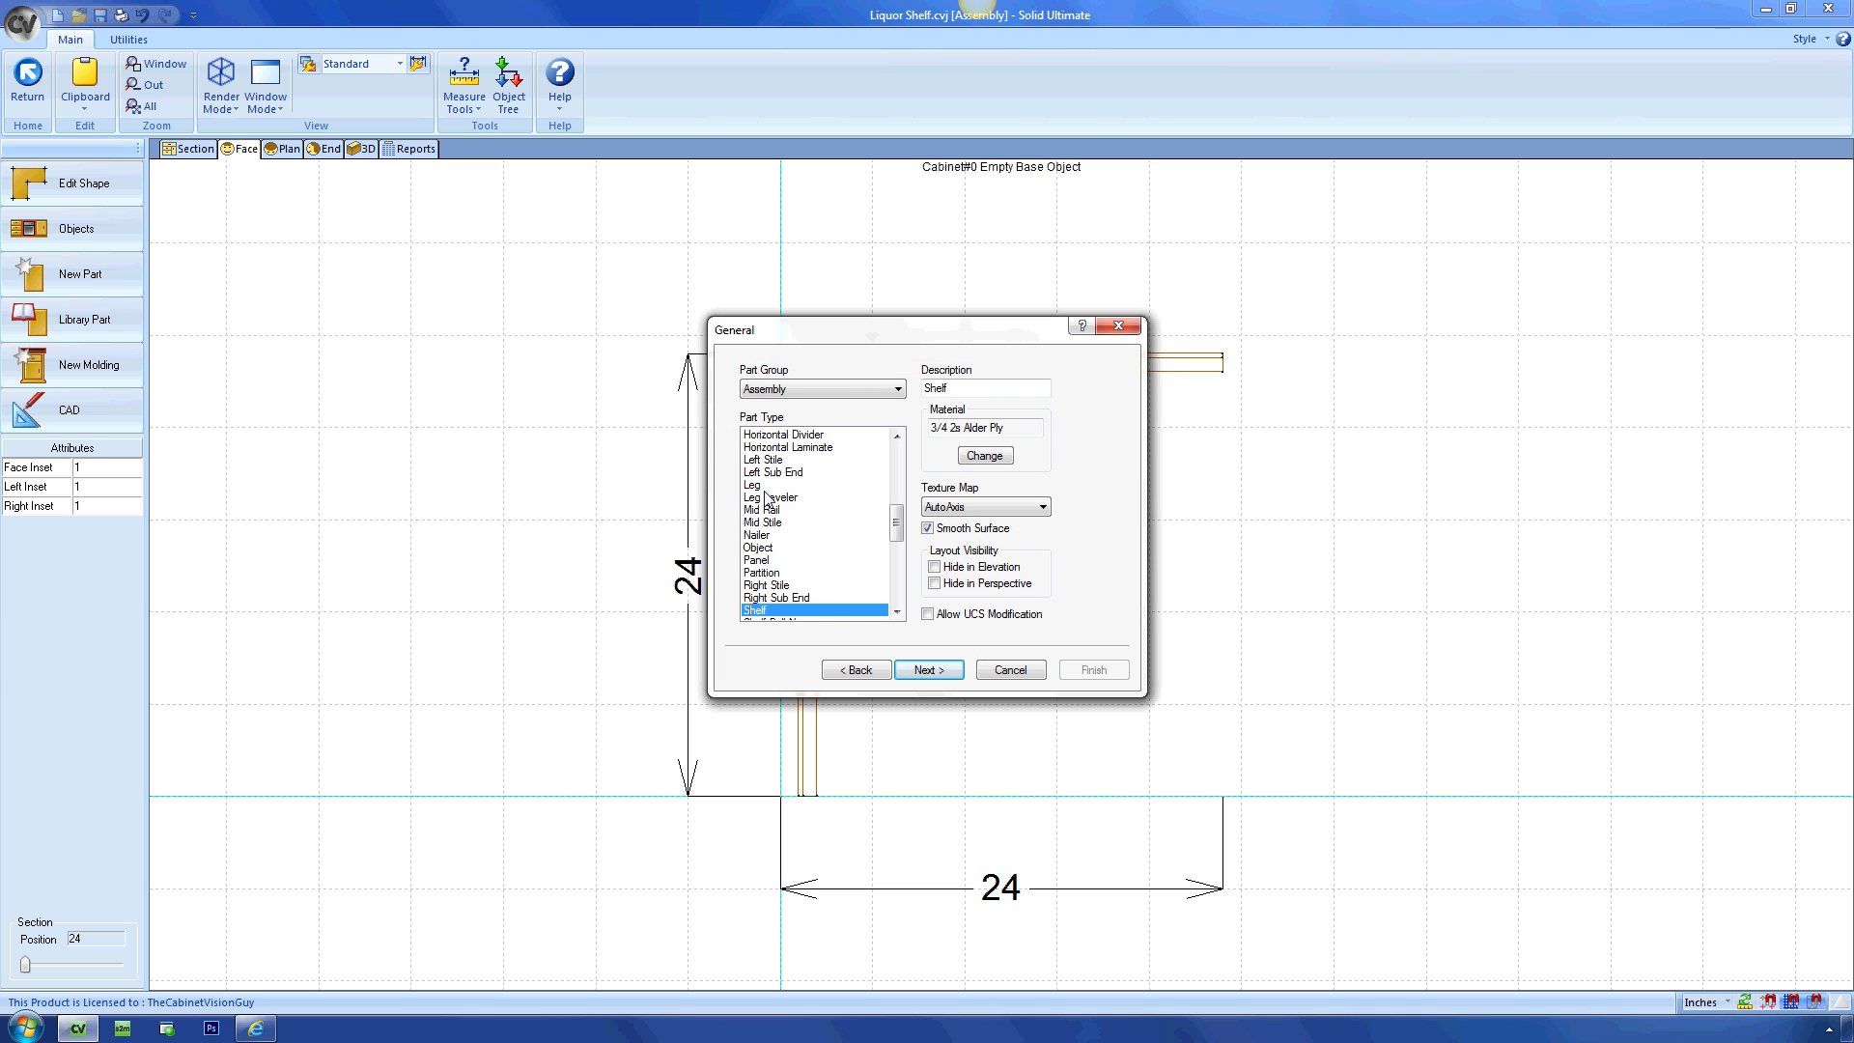
{"action": "left_click", "coordinate": [929, 670]}
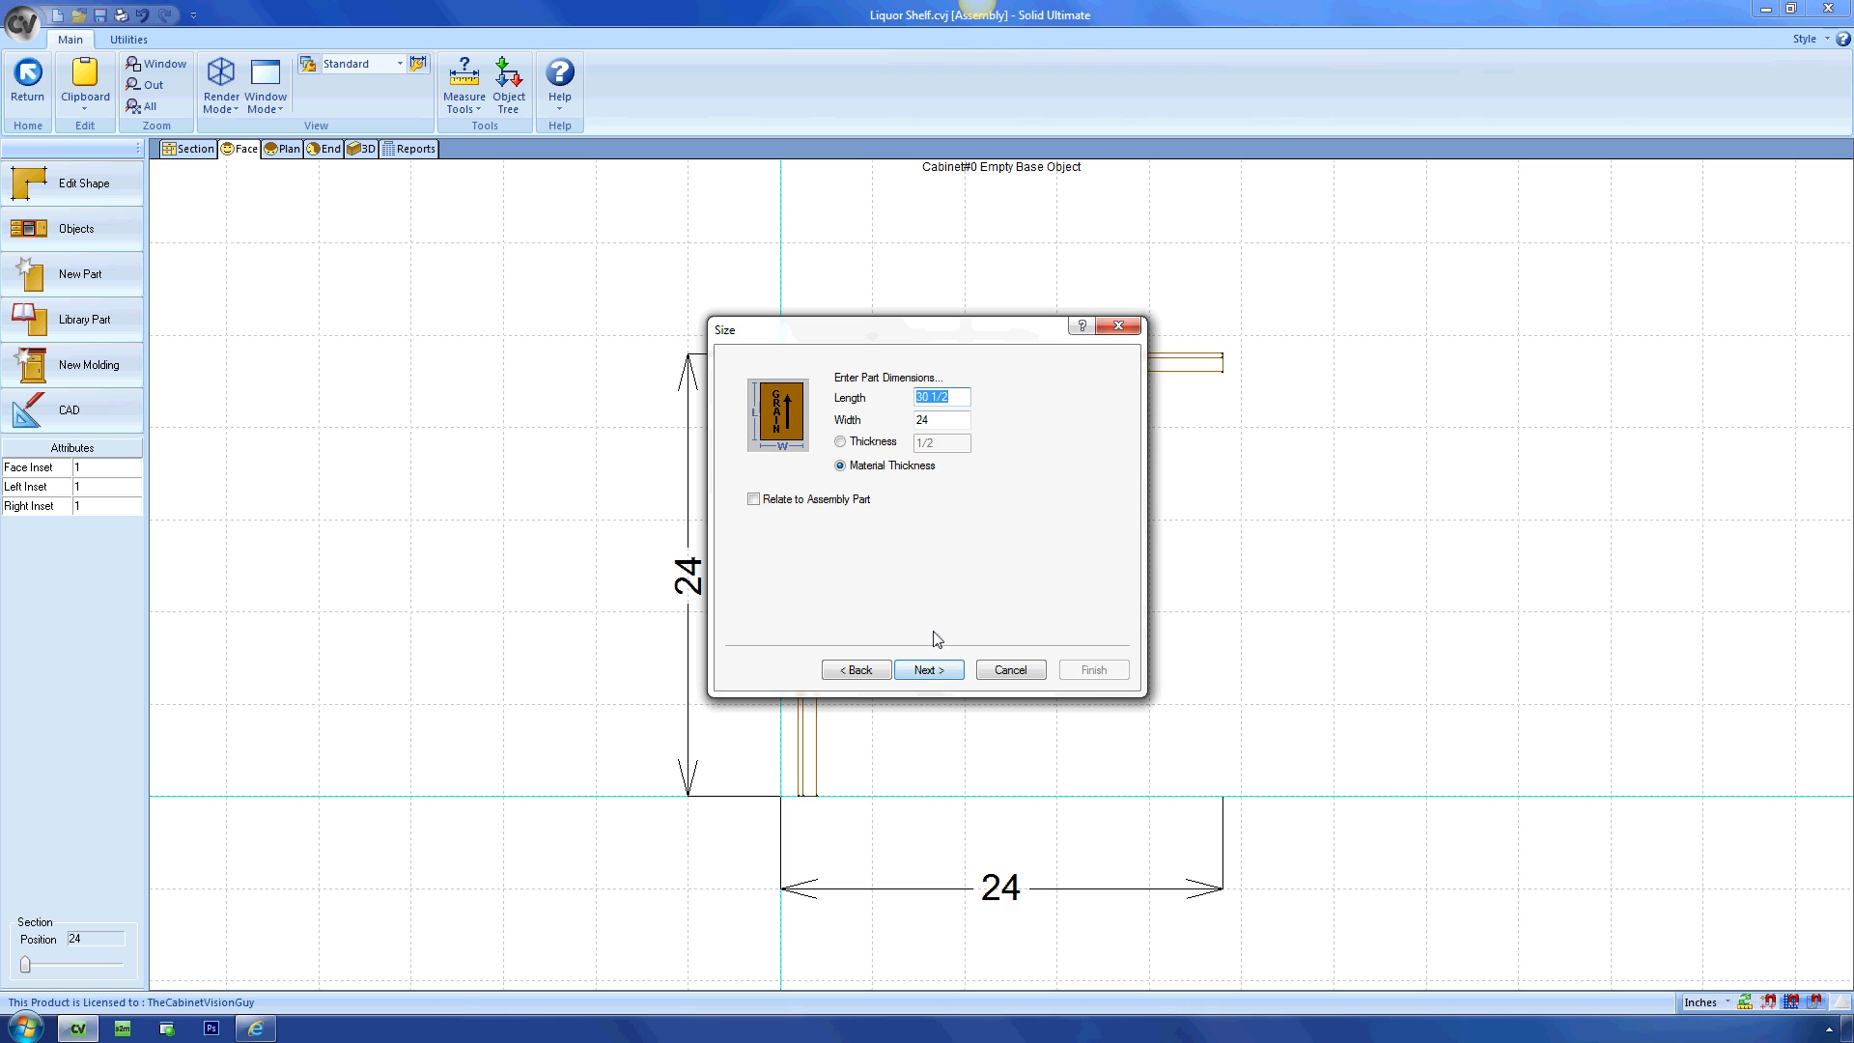
{"action": "left_click", "coordinate": [950, 676]}
{"action": "left_click", "coordinate": [951, 671]}
{"action": "left_click", "coordinate": [1072, 672]}
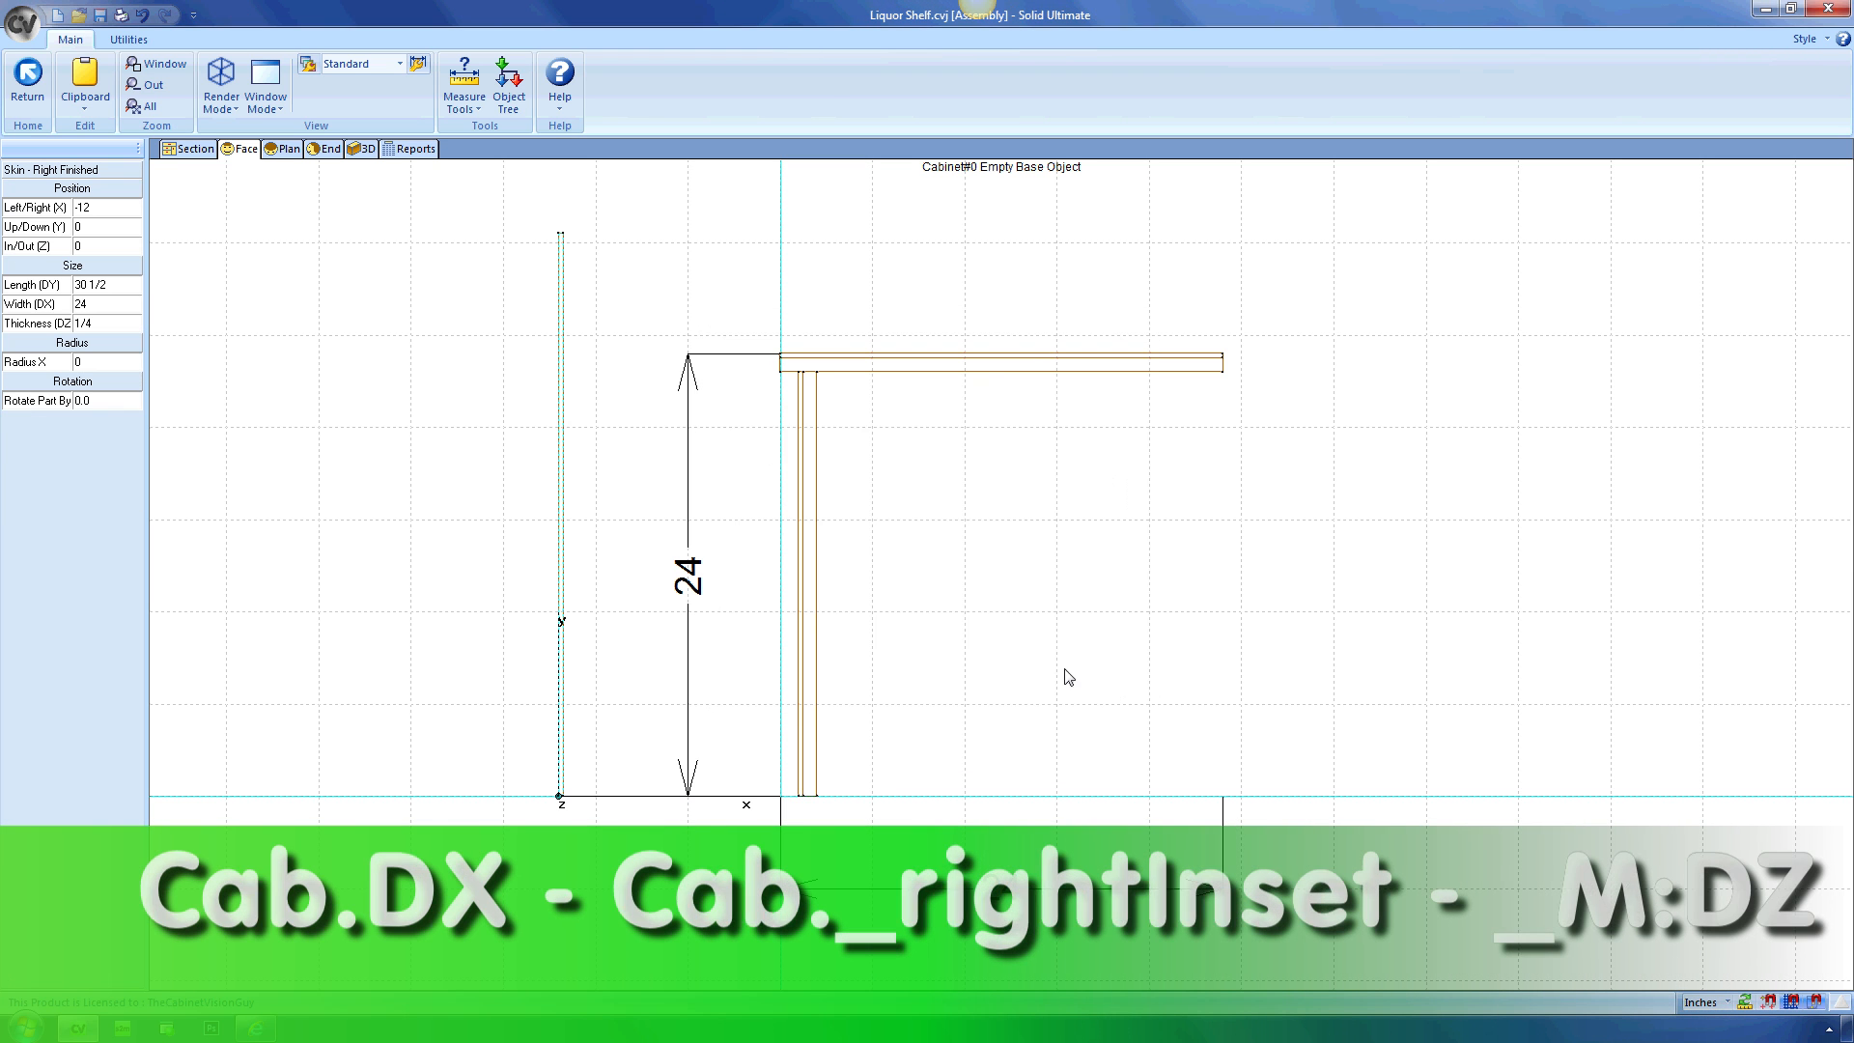
Set the right finished skin's X position to the equation cab.dx - cab._rightInset - _M:dz.
{"action": "right_click", "coordinate": [132, 210]}
{"action": "left_click", "coordinate": [811, 444]}
{"action": "type", "text": "cab.dx"}
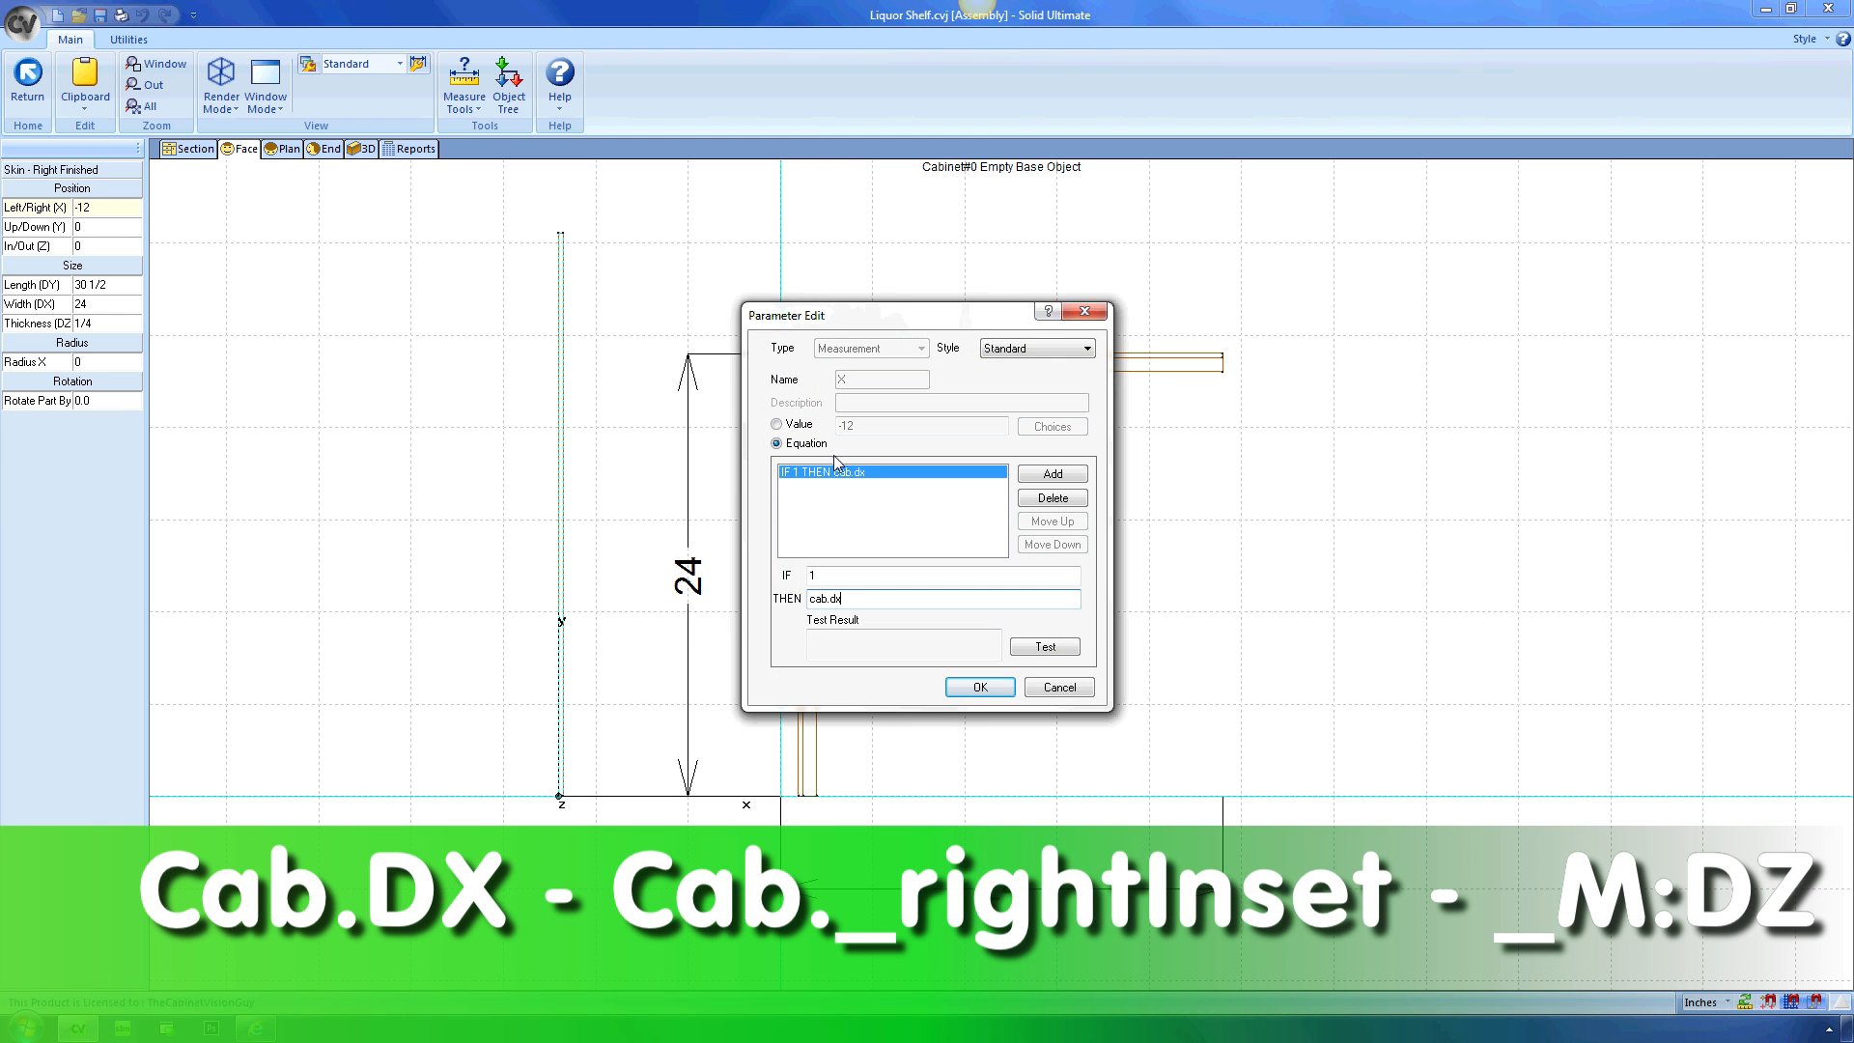
{"action": "type", "text": " - cab._rightInset - _M:dz"}
{"action": "key", "text": "Return"}
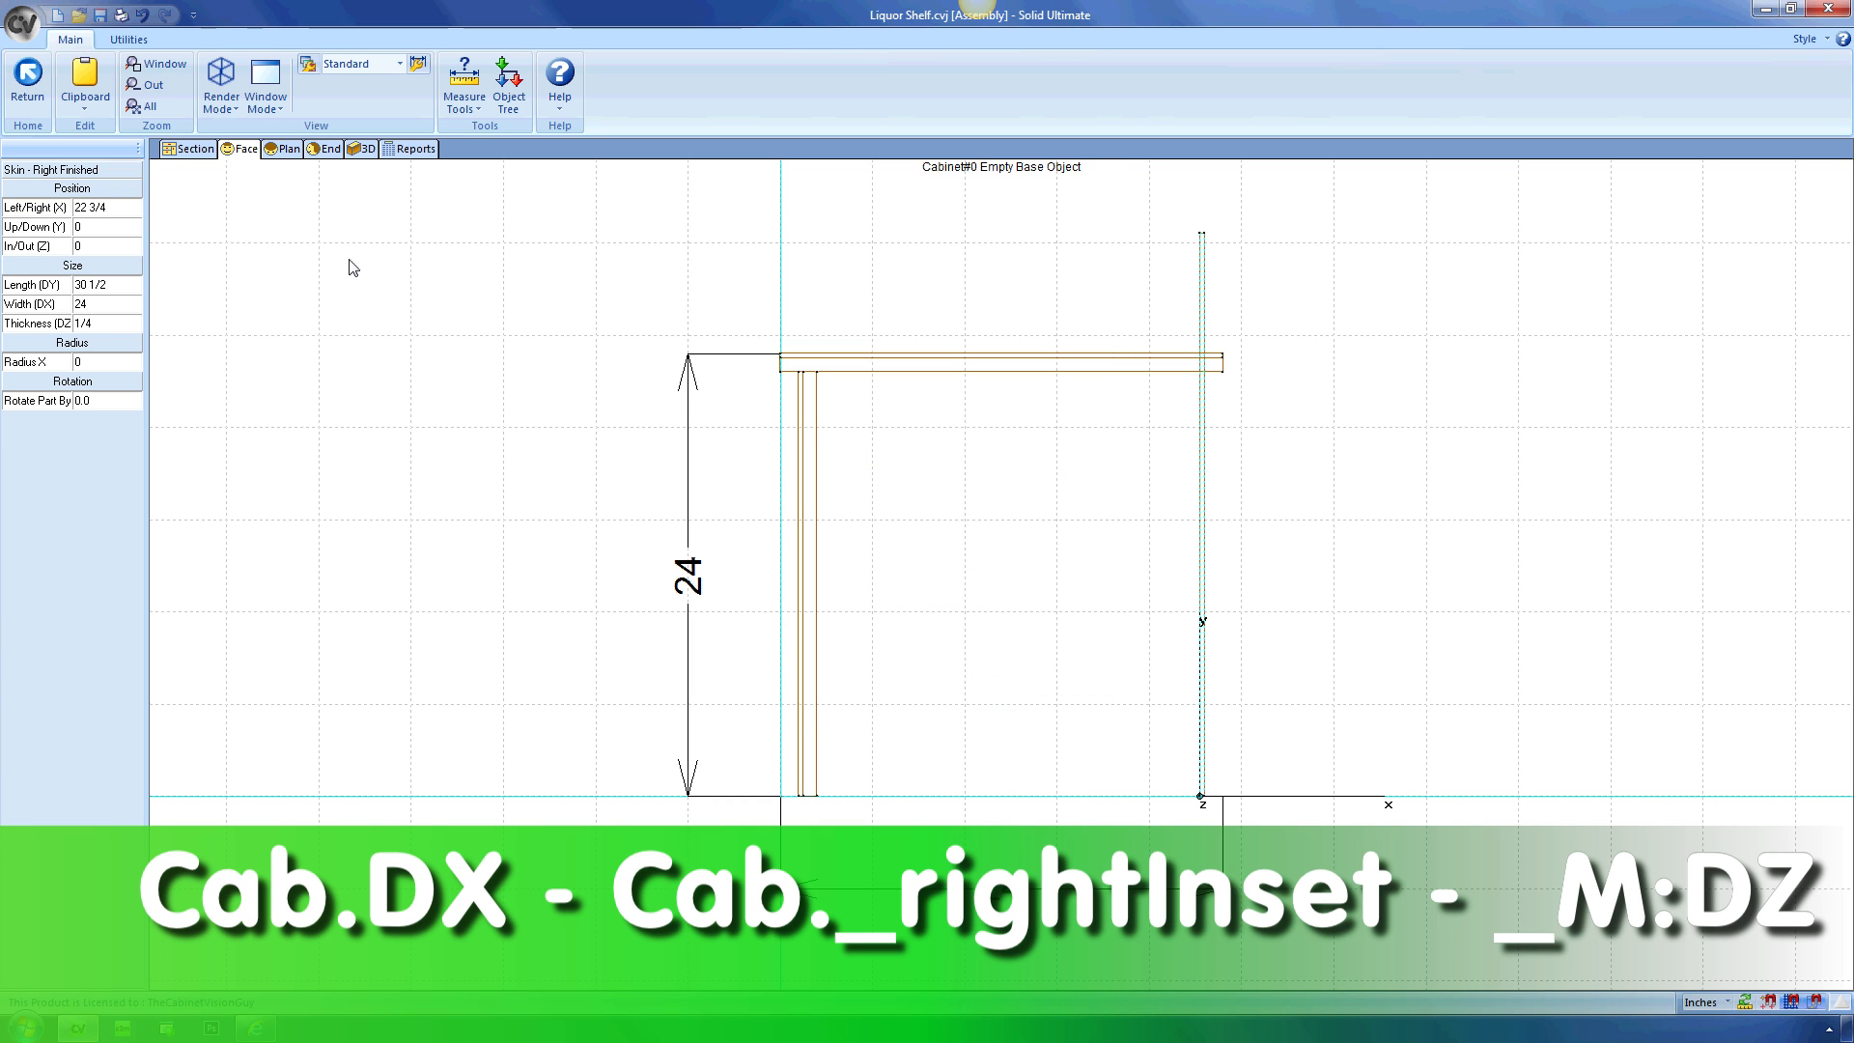
Drive the right finished skin's length by an equation that ends it beneath the horizontal shelf, and its width with cab.dz.
{"action": "right_click", "coordinate": [132, 284]}
{"action": "left_click", "coordinate": [776, 443]}
{"action": "type", "text": "cab.dx-1"}
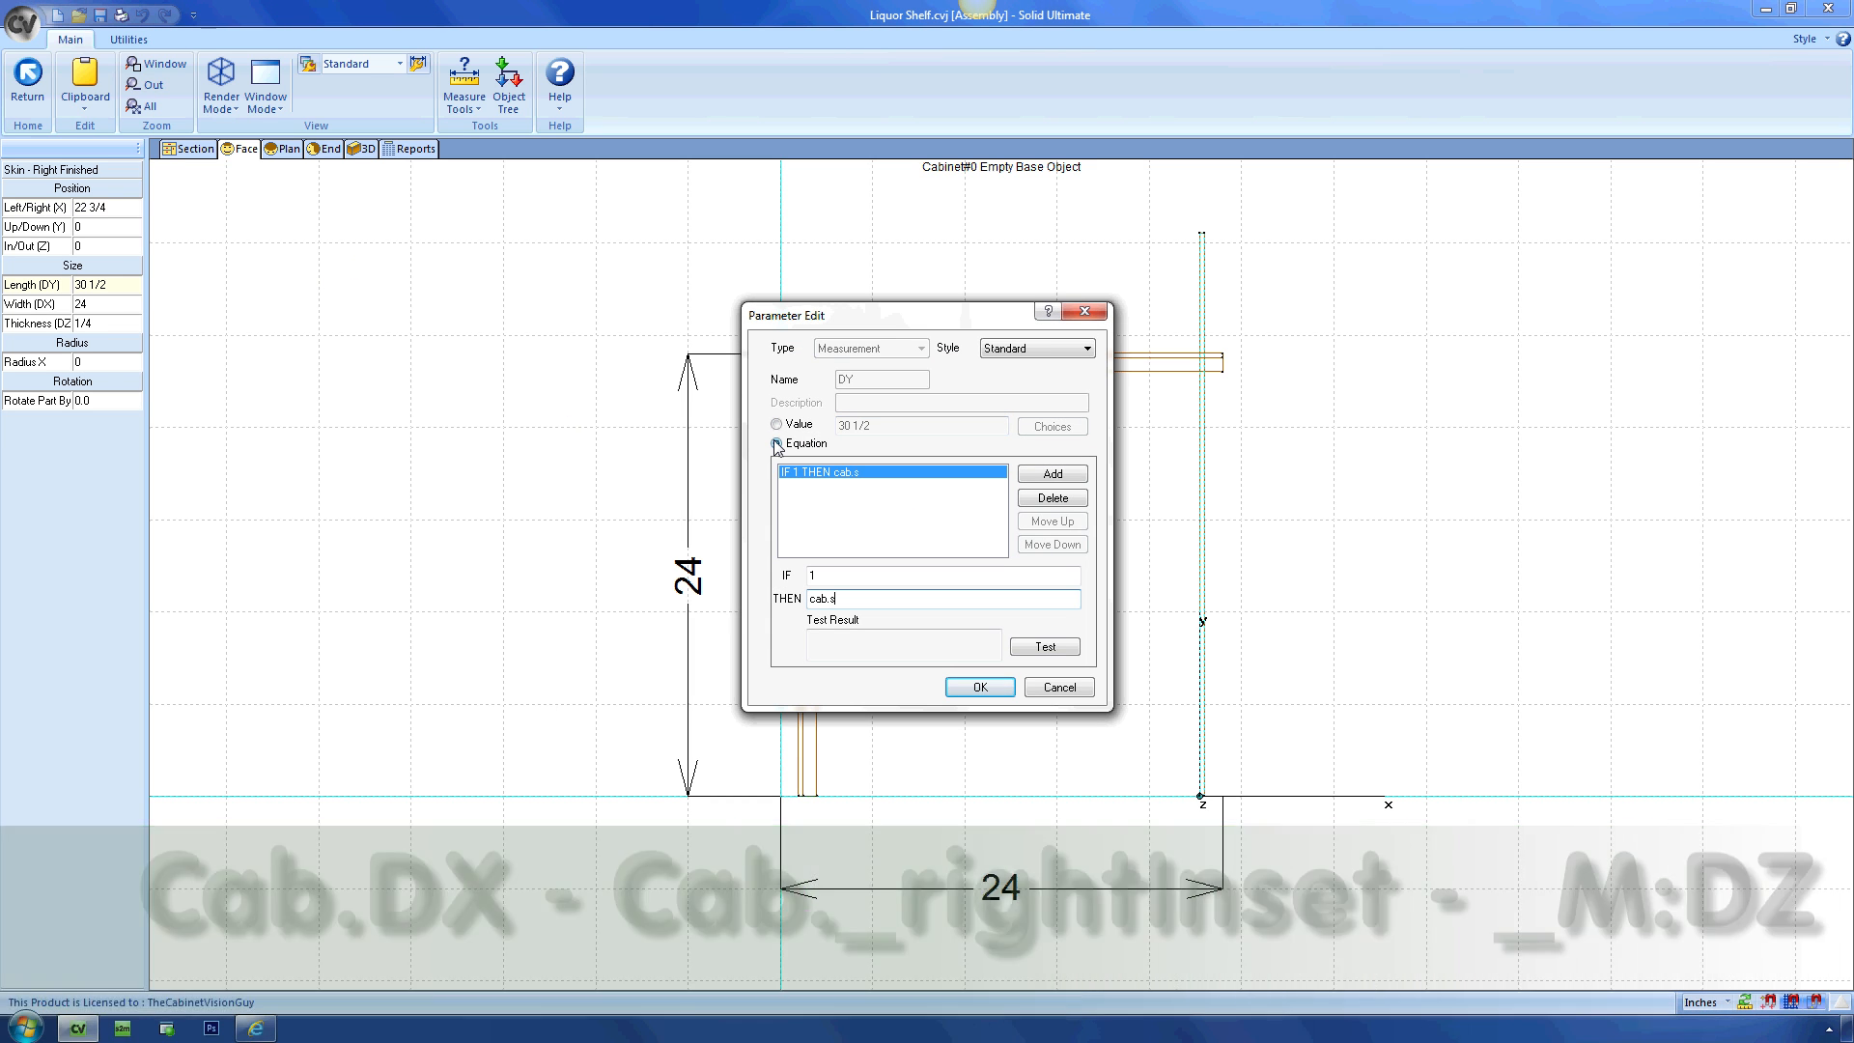
{"action": "key", "text": "Return"}
{"action": "right_click", "coordinate": [141, 304]}
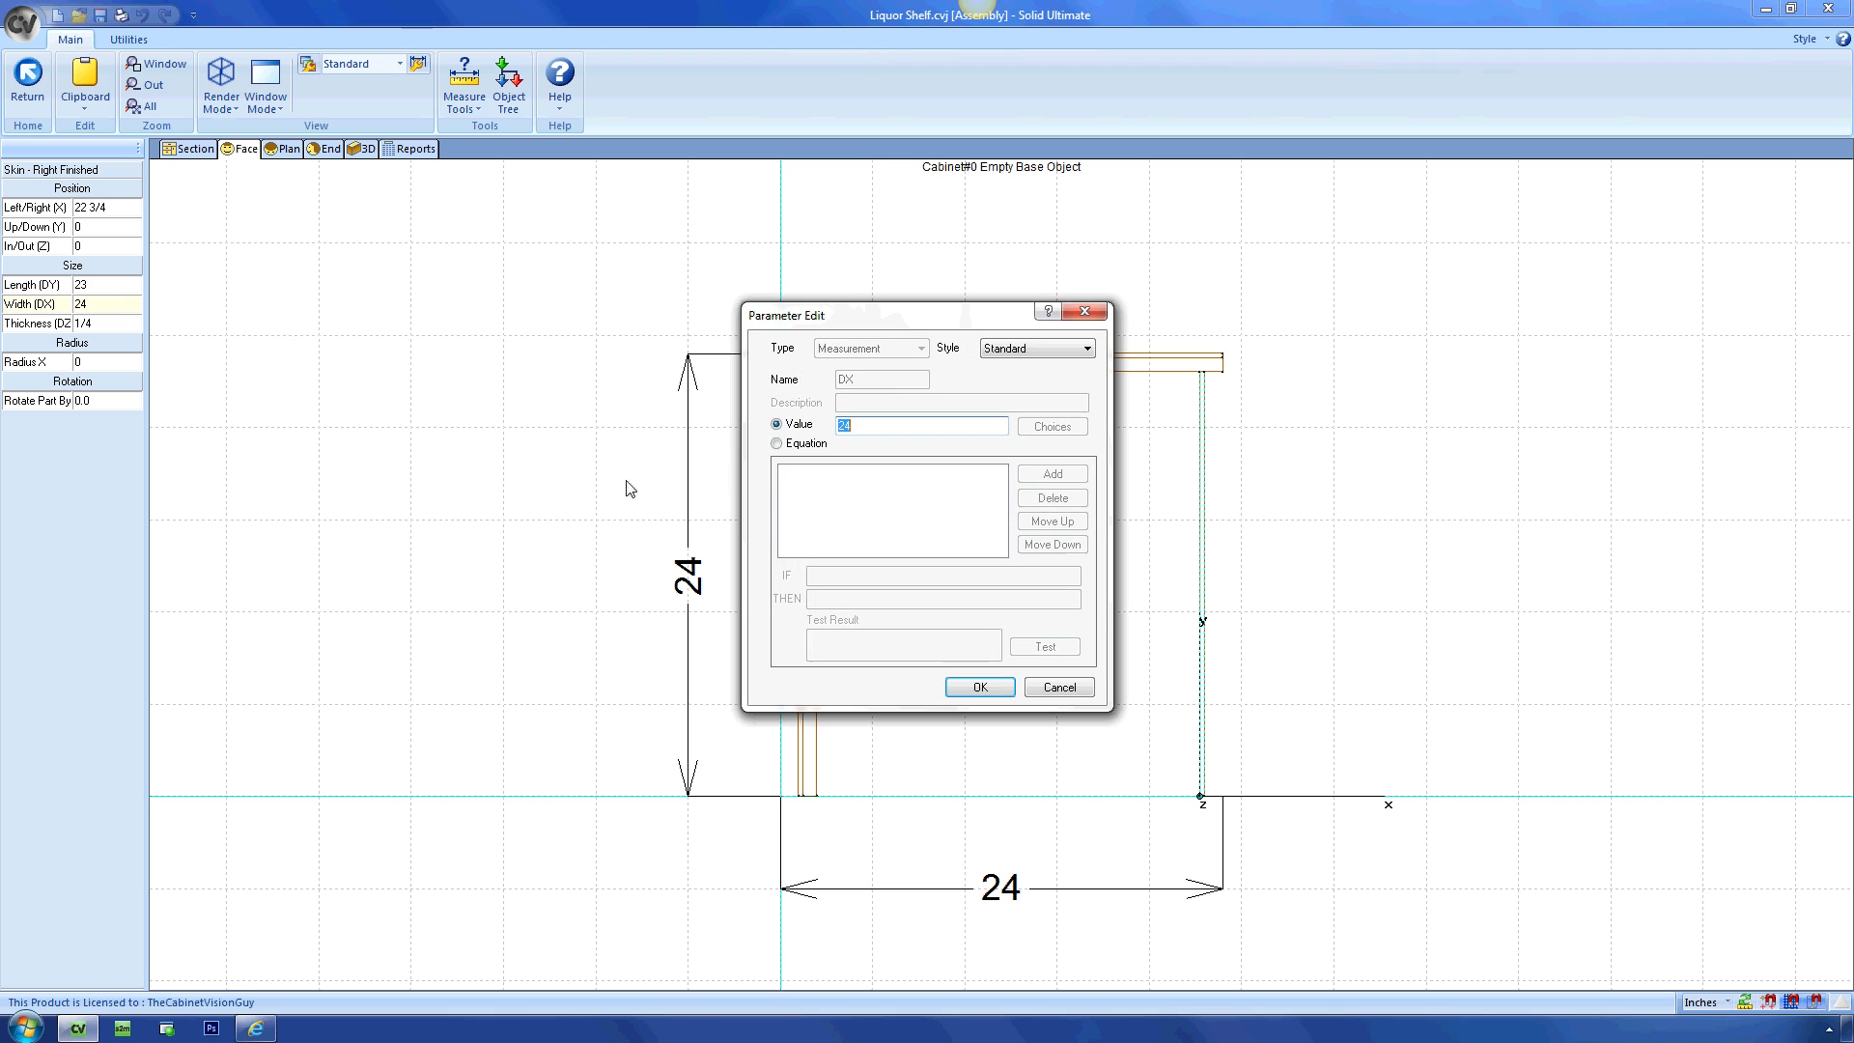
{"action": "left_click", "coordinate": [775, 443]}
{"action": "type", "text": "cab.dz"}
{"action": "key", "text": "Return"}
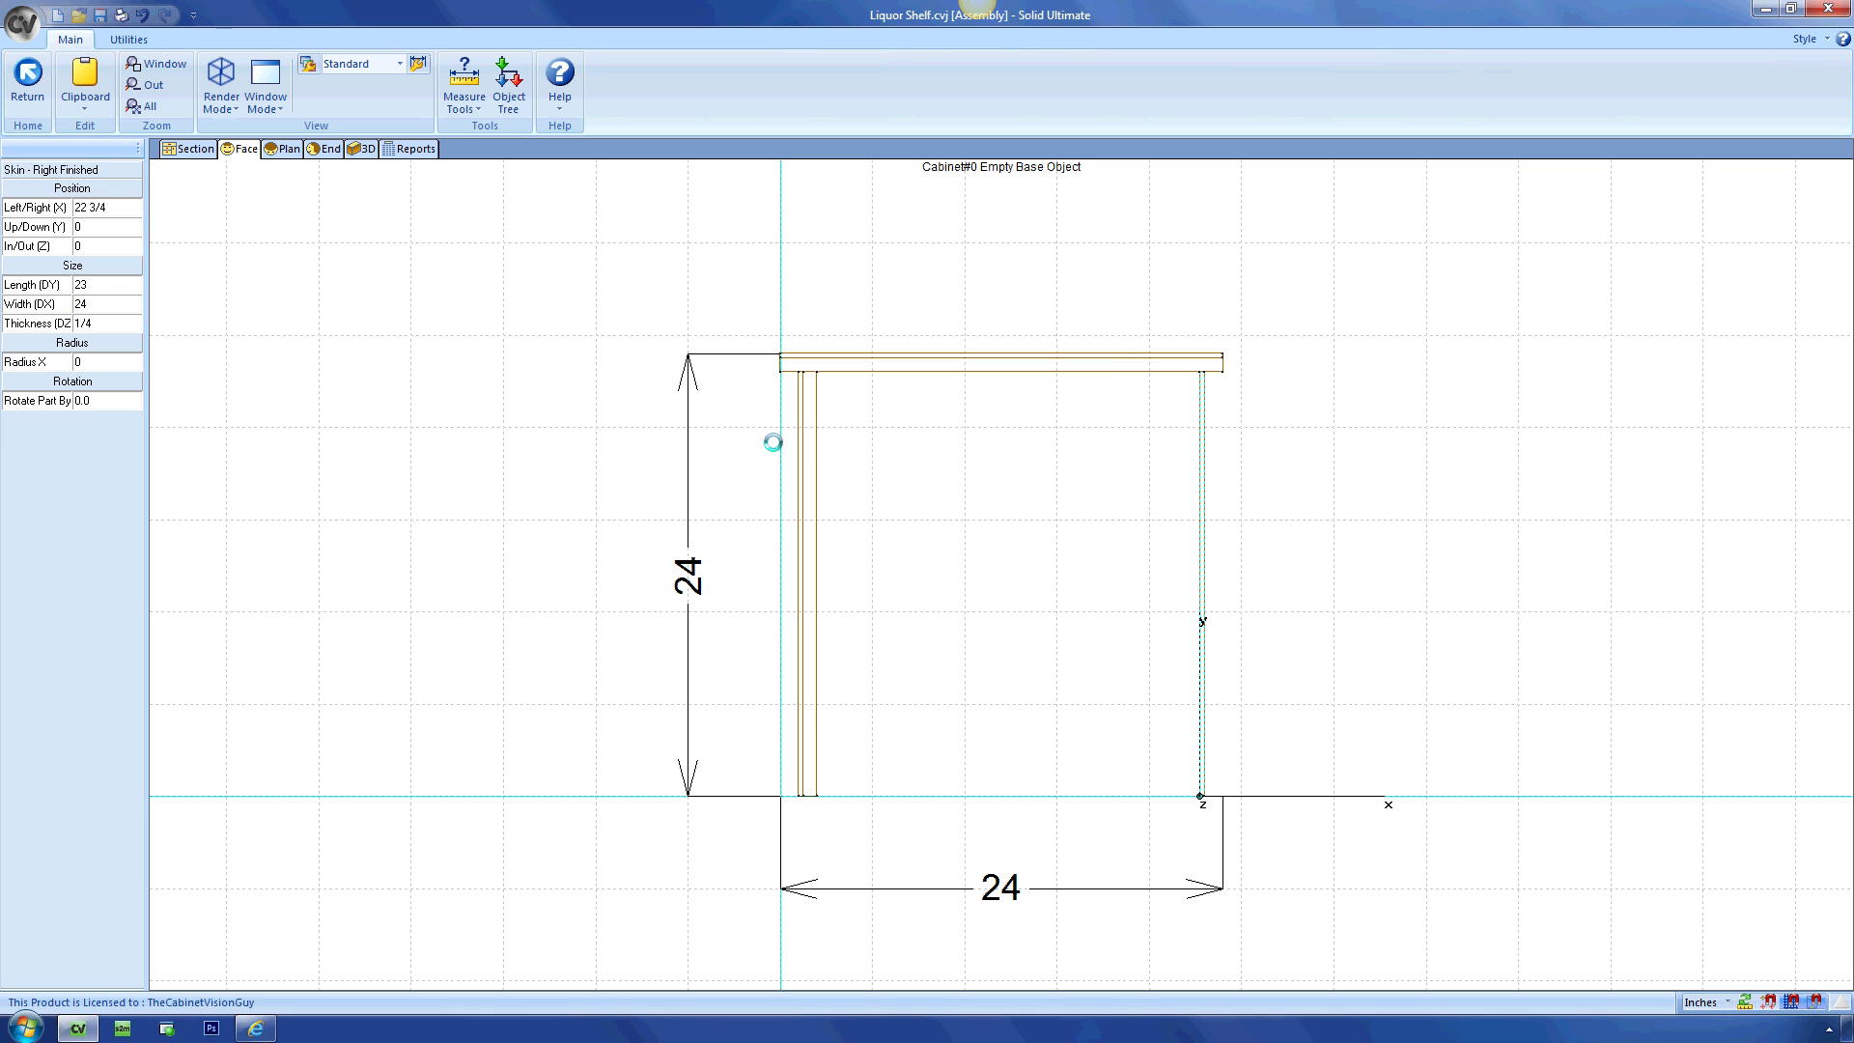
Create a new assembly part of type Right Sub End, keeping the default material, size and finish settings.
{"action": "left_click", "coordinate": [484, 422]}
{"action": "left_click", "coordinate": [100, 272]}
{"action": "left_click", "coordinate": [781, 500]}
{"action": "key", "text": "r"}
{"action": "key", "text": "r"}
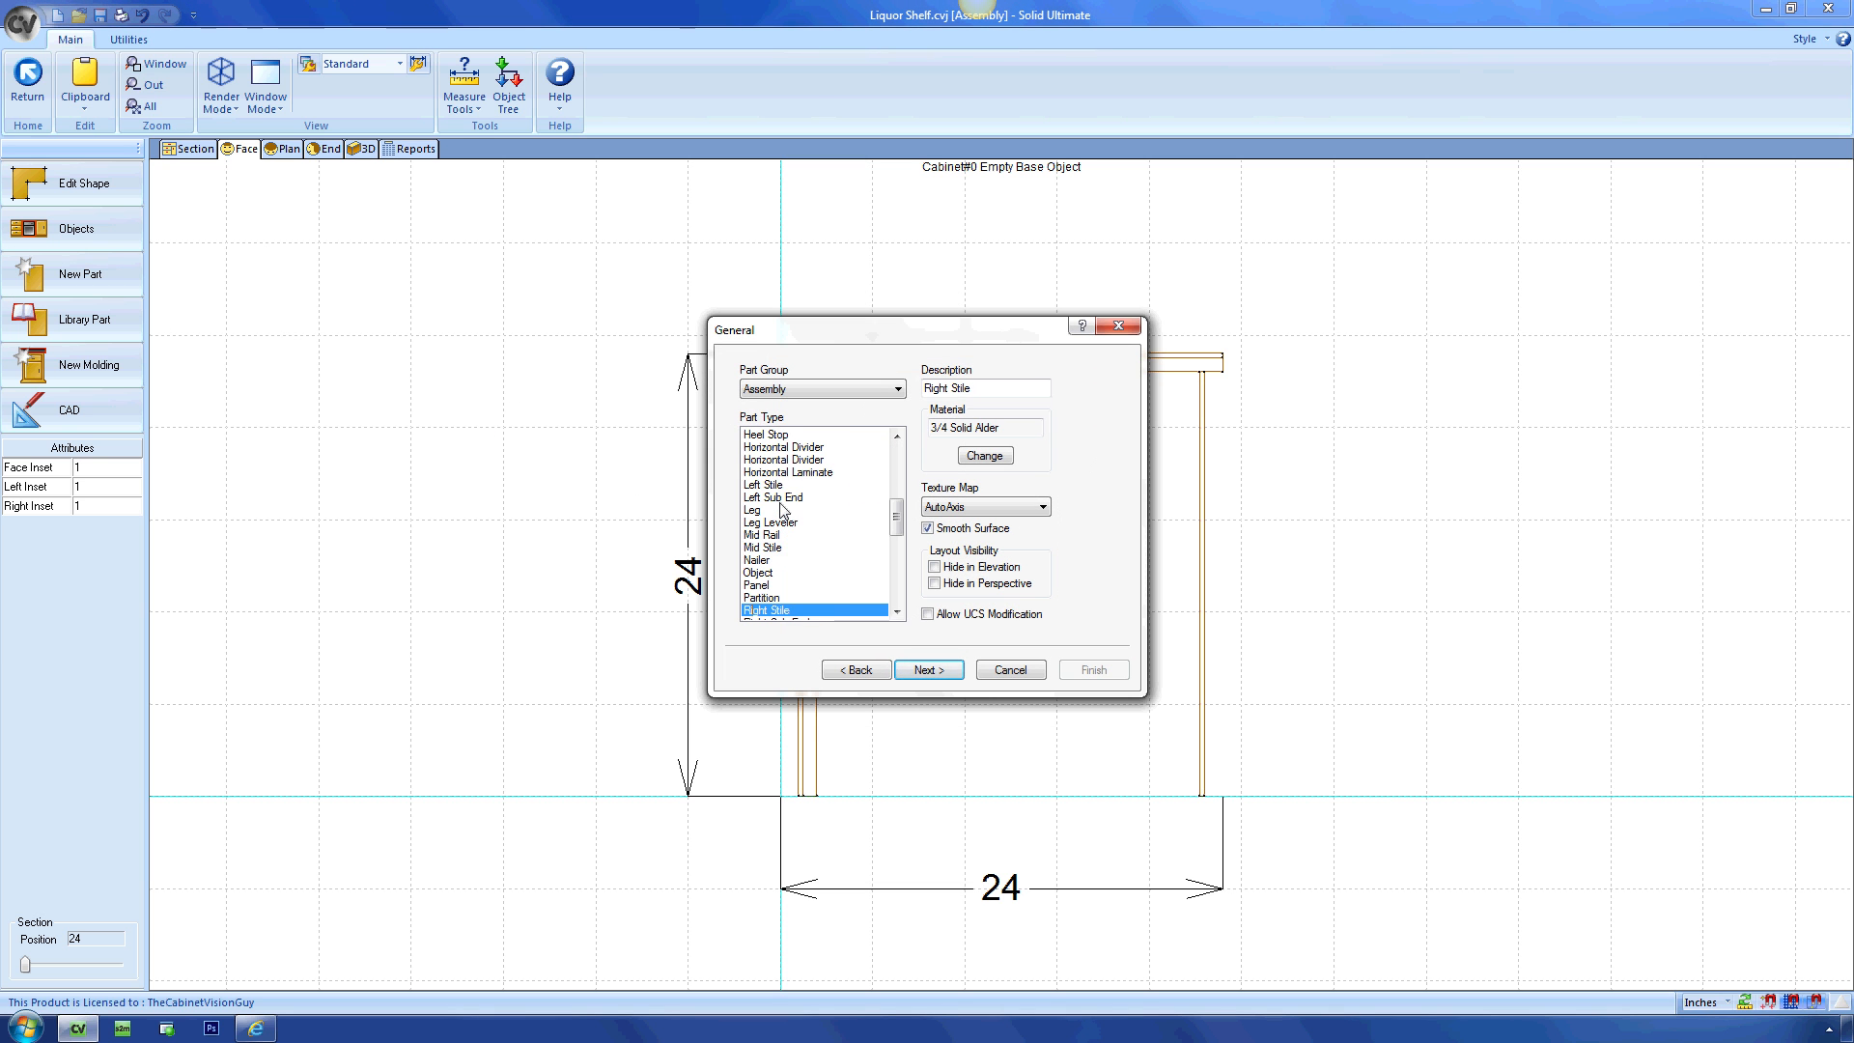
{"action": "key", "text": "Return"}
{"action": "key", "text": "Return"}
{"action": "key", "text": "Return"}
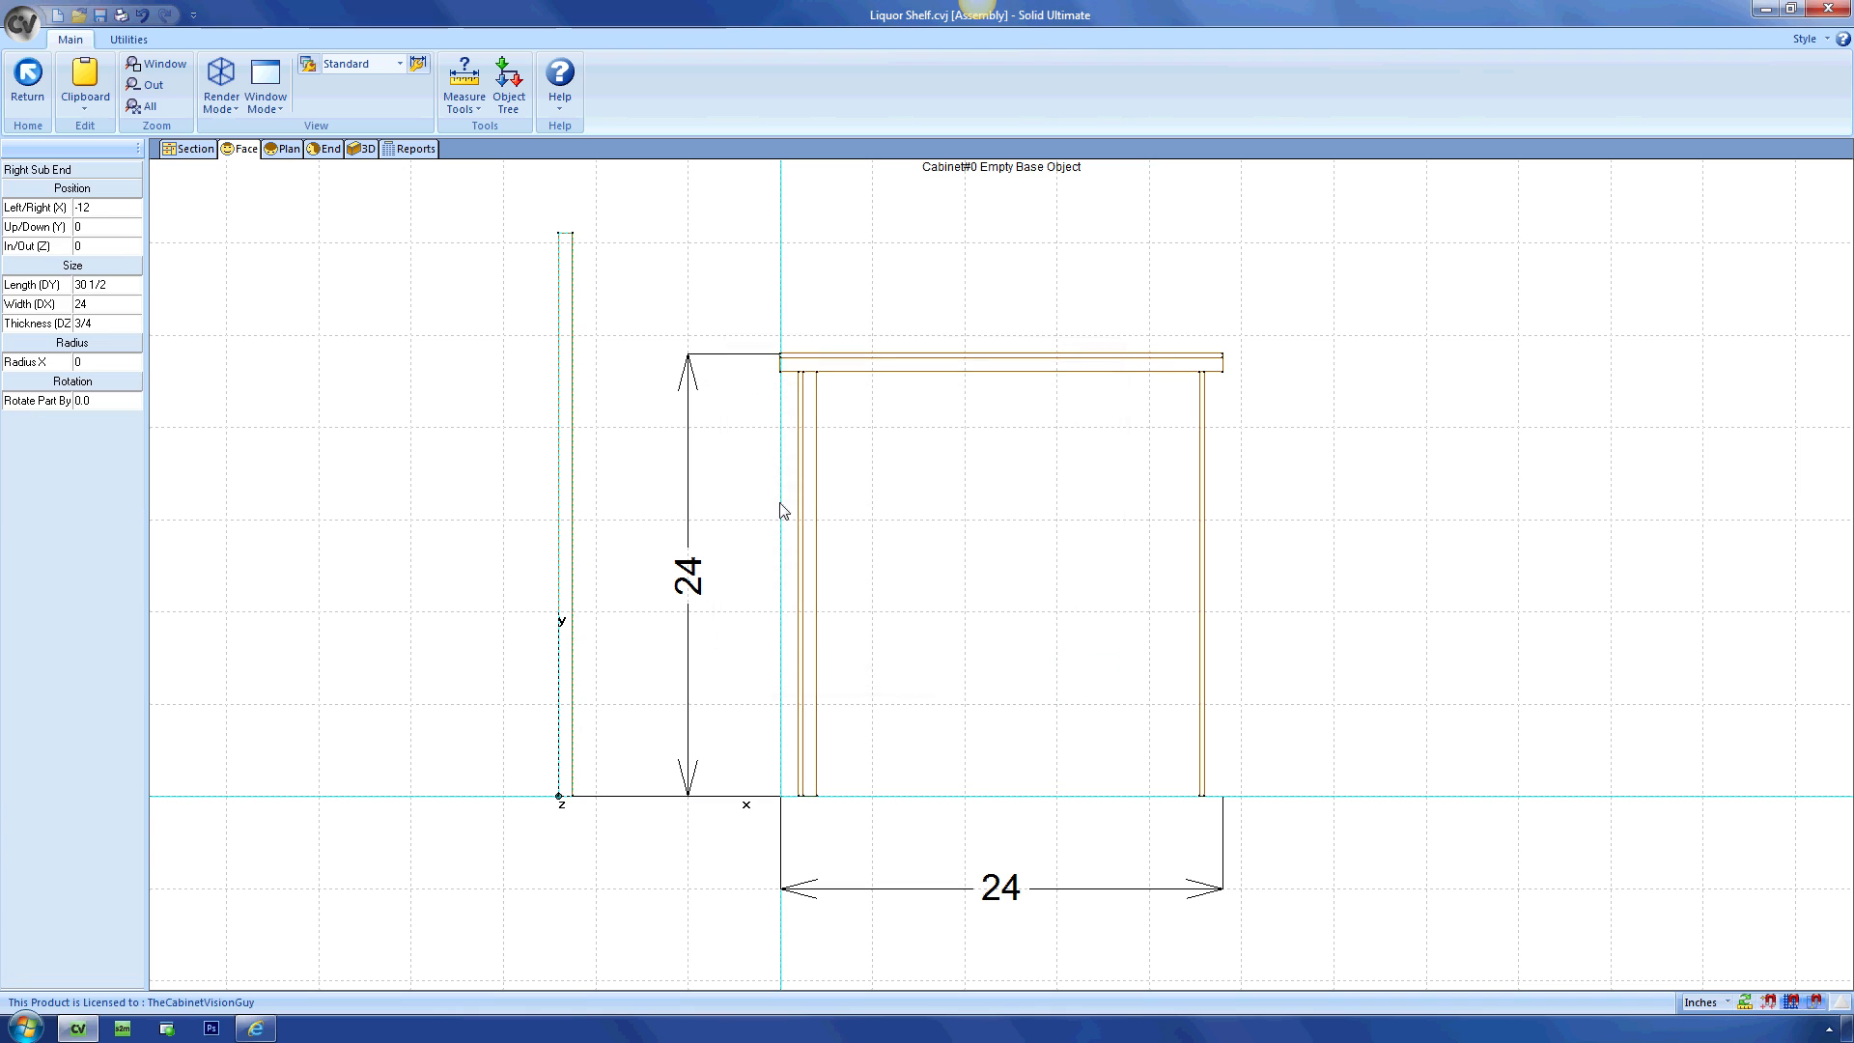
{"action": "right_click", "coordinate": [130, 208]}
{"action": "left_click", "coordinate": [777, 443]}
{"action": "double_click", "coordinate": [862, 600]}
{"action": "type", "text": "cab.srf@1.x - _M:DZ"}
{"action": "left_click", "coordinate": [1046, 646]}
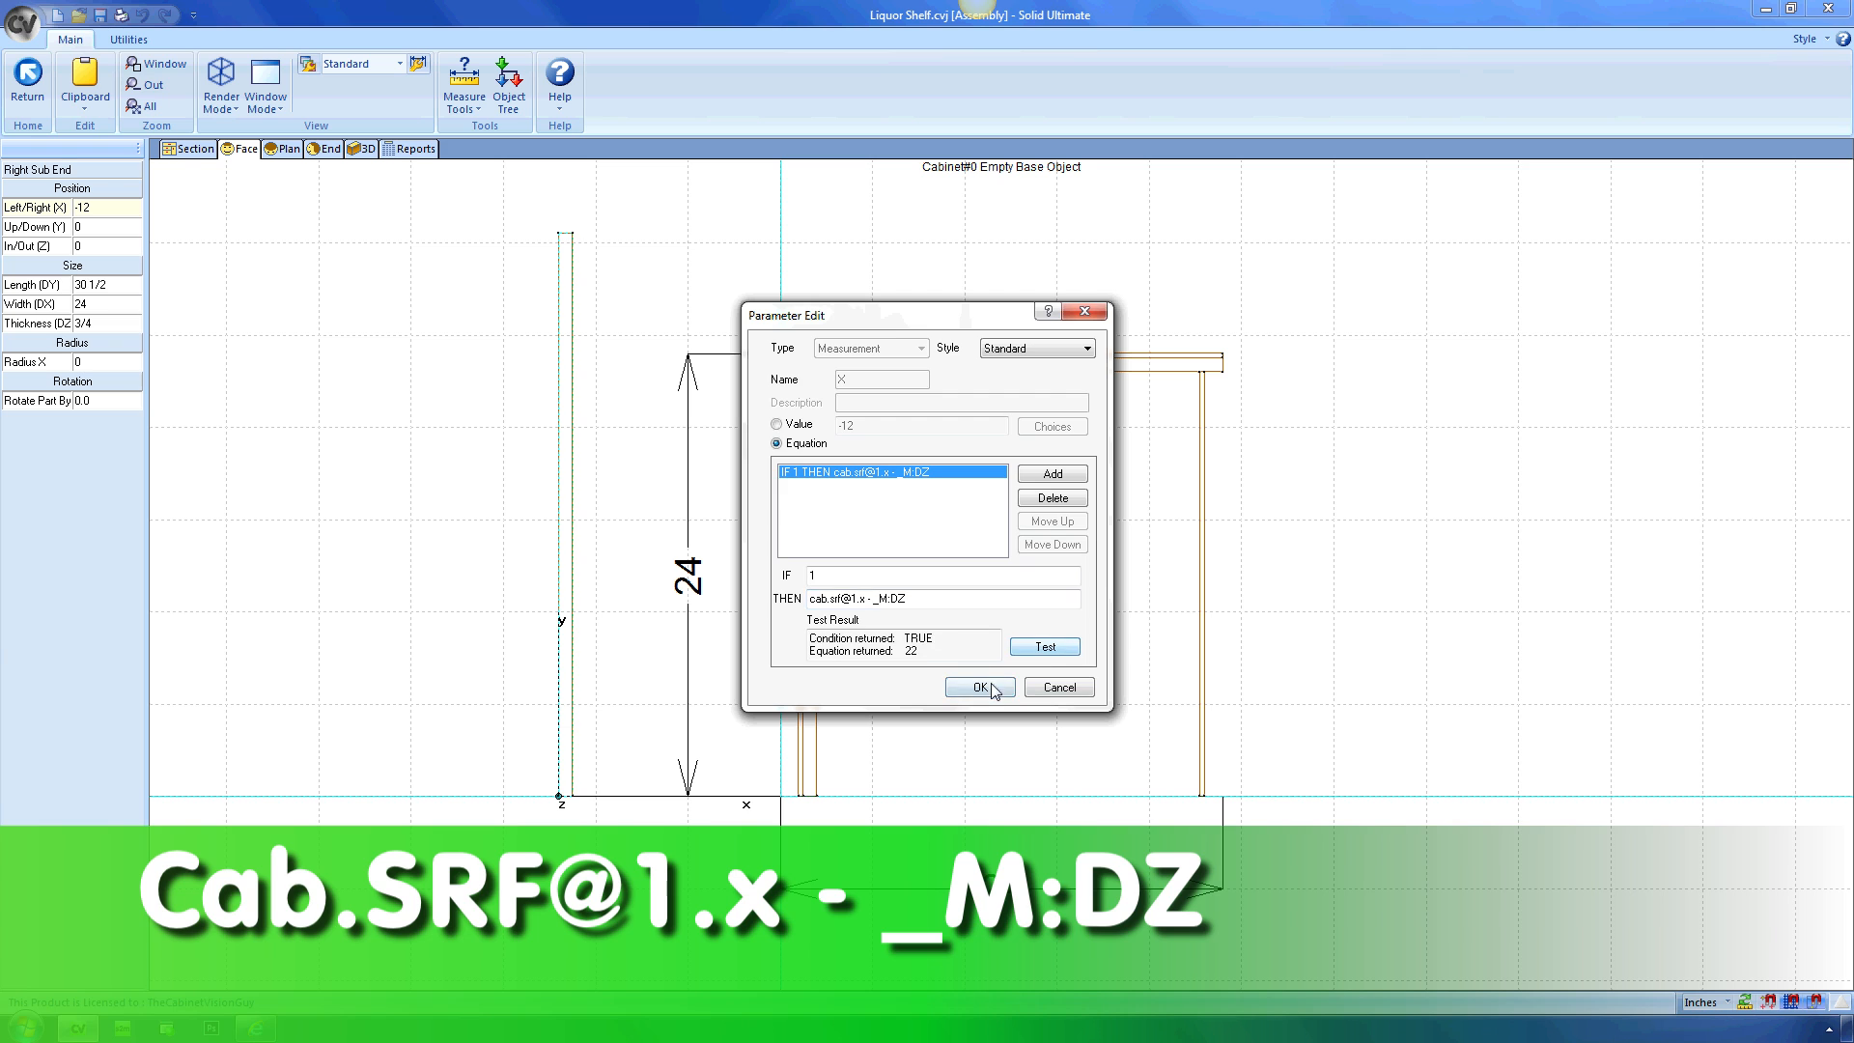
{"action": "left_click", "coordinate": [981, 686]}
{"action": "right_click", "coordinate": [133, 285]}
{"action": "left_click", "coordinate": [787, 445]}
{"action": "type", "text": "cab.srf@1.dy"}
{"action": "key", "text": "Return"}
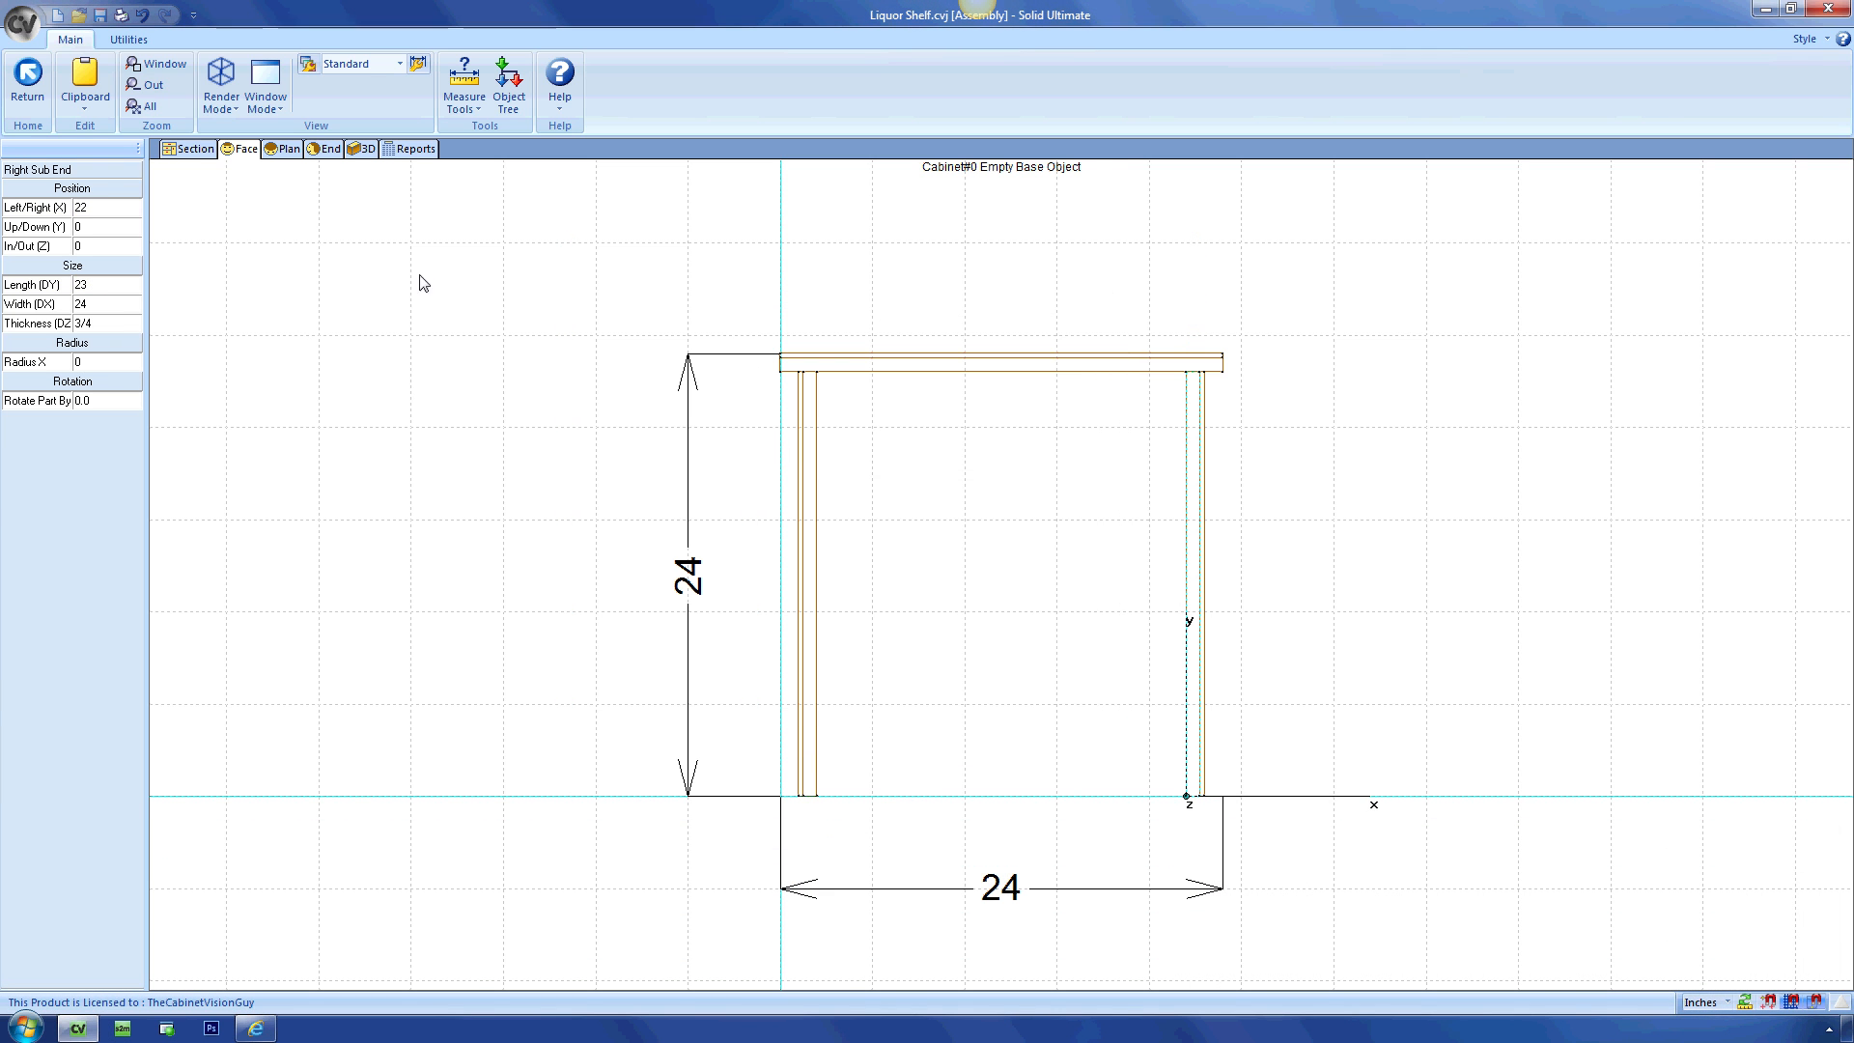
{"action": "right_click", "coordinate": [137, 302]}
{"action": "left_click", "coordinate": [787, 444]}
{"action": "type", "text": "cab."}
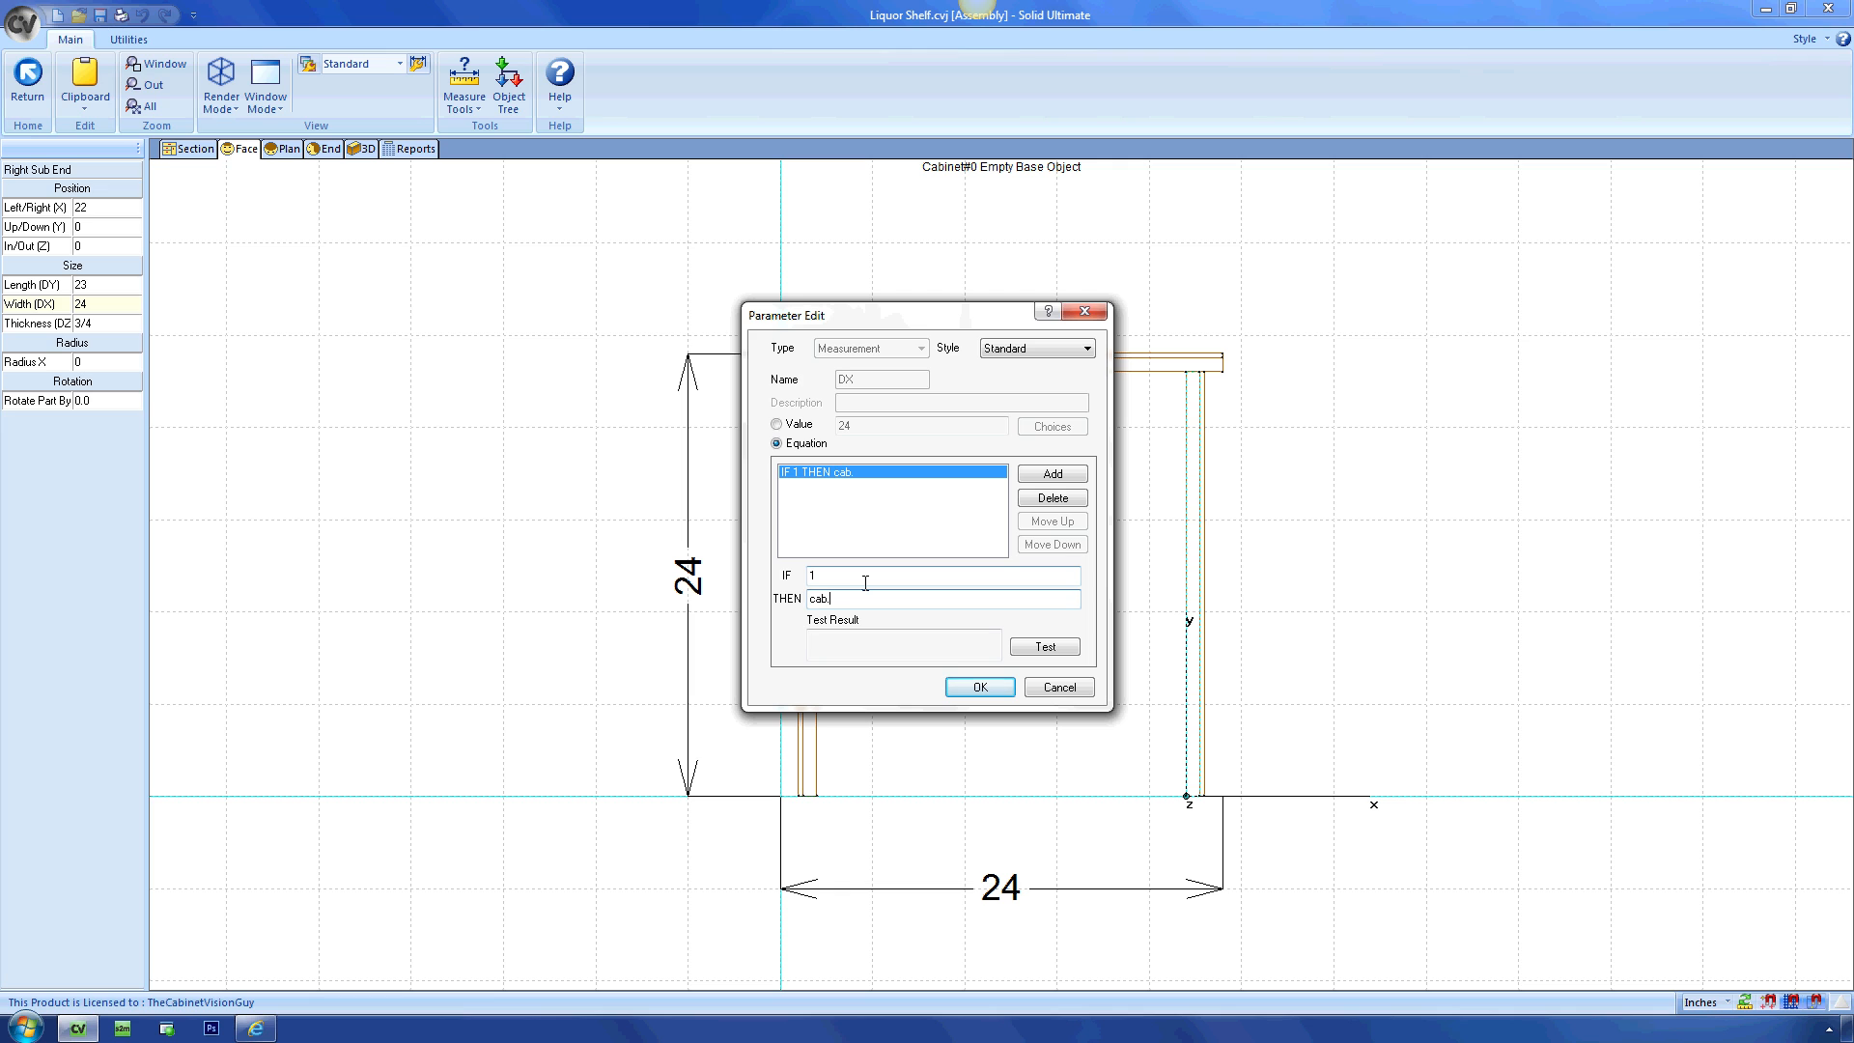
{"action": "type", "text": "dx"}
{"action": "key", "text": "Return"}
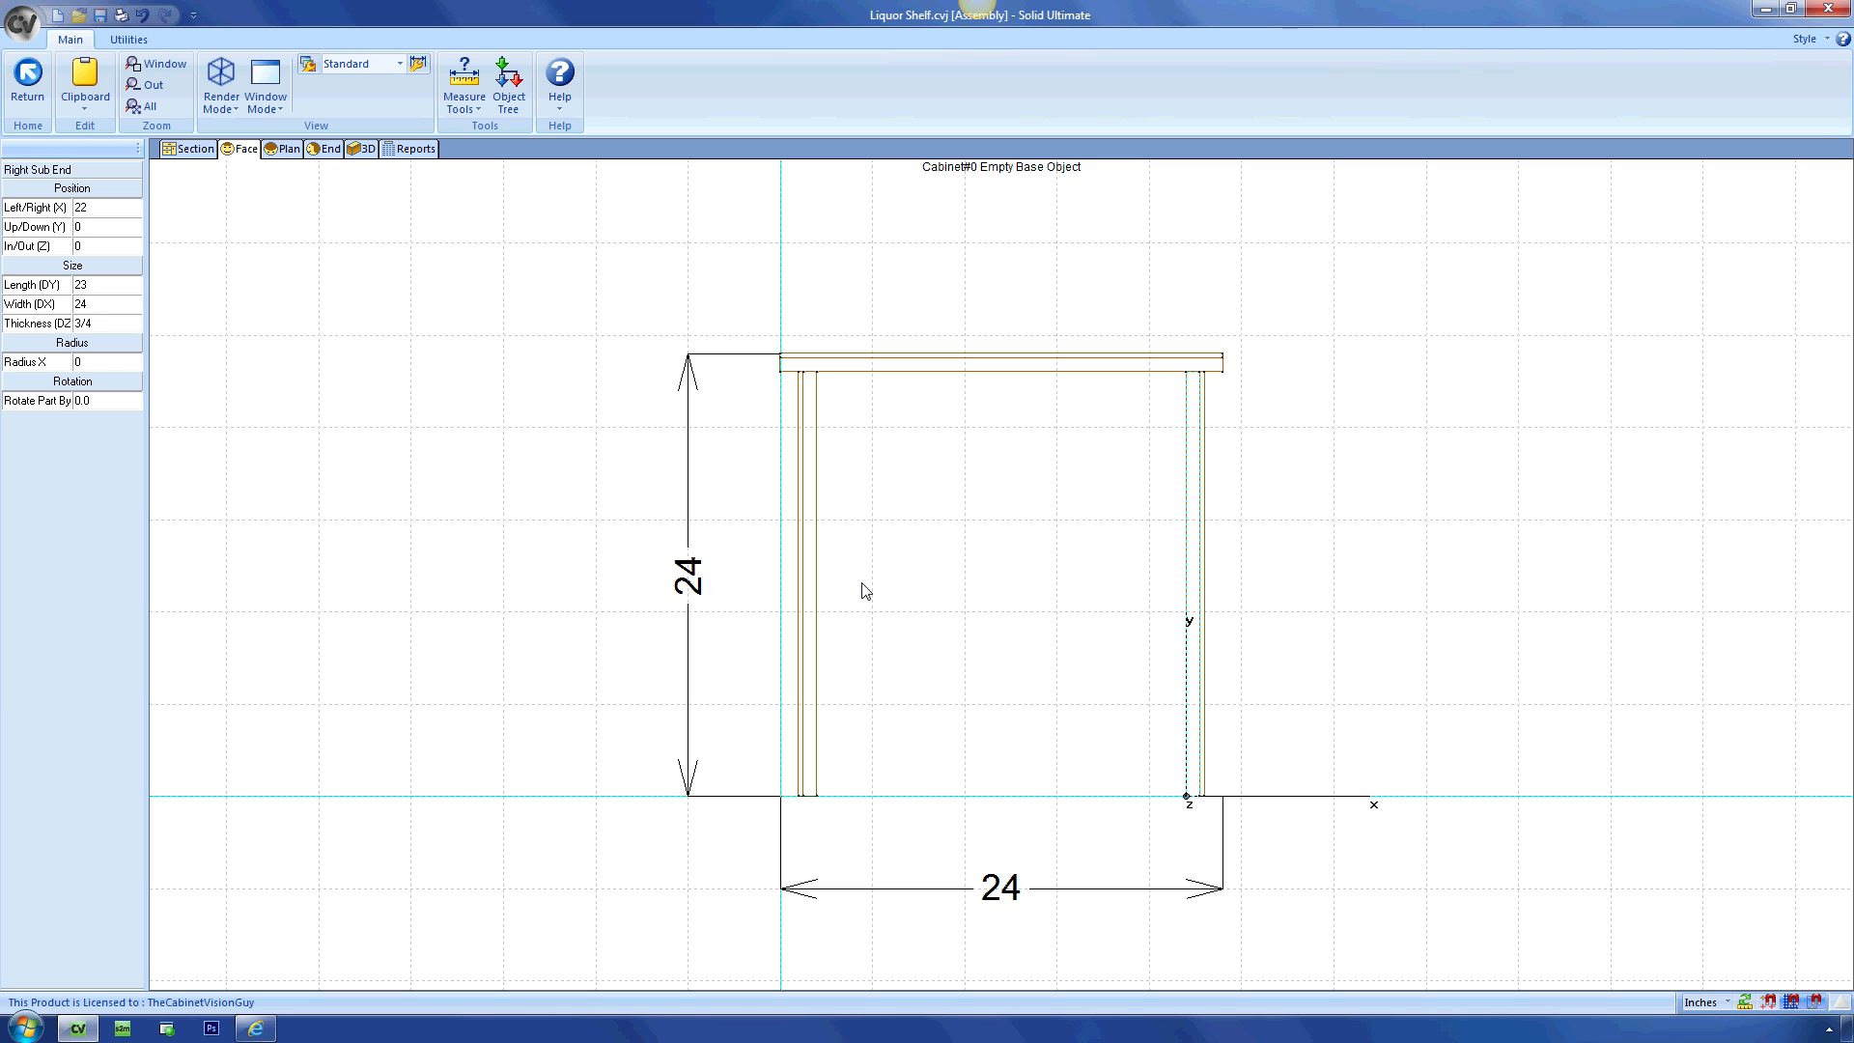
Inspect the placement of the right finished skin in the End view.
{"action": "left_click", "coordinate": [322, 151]}
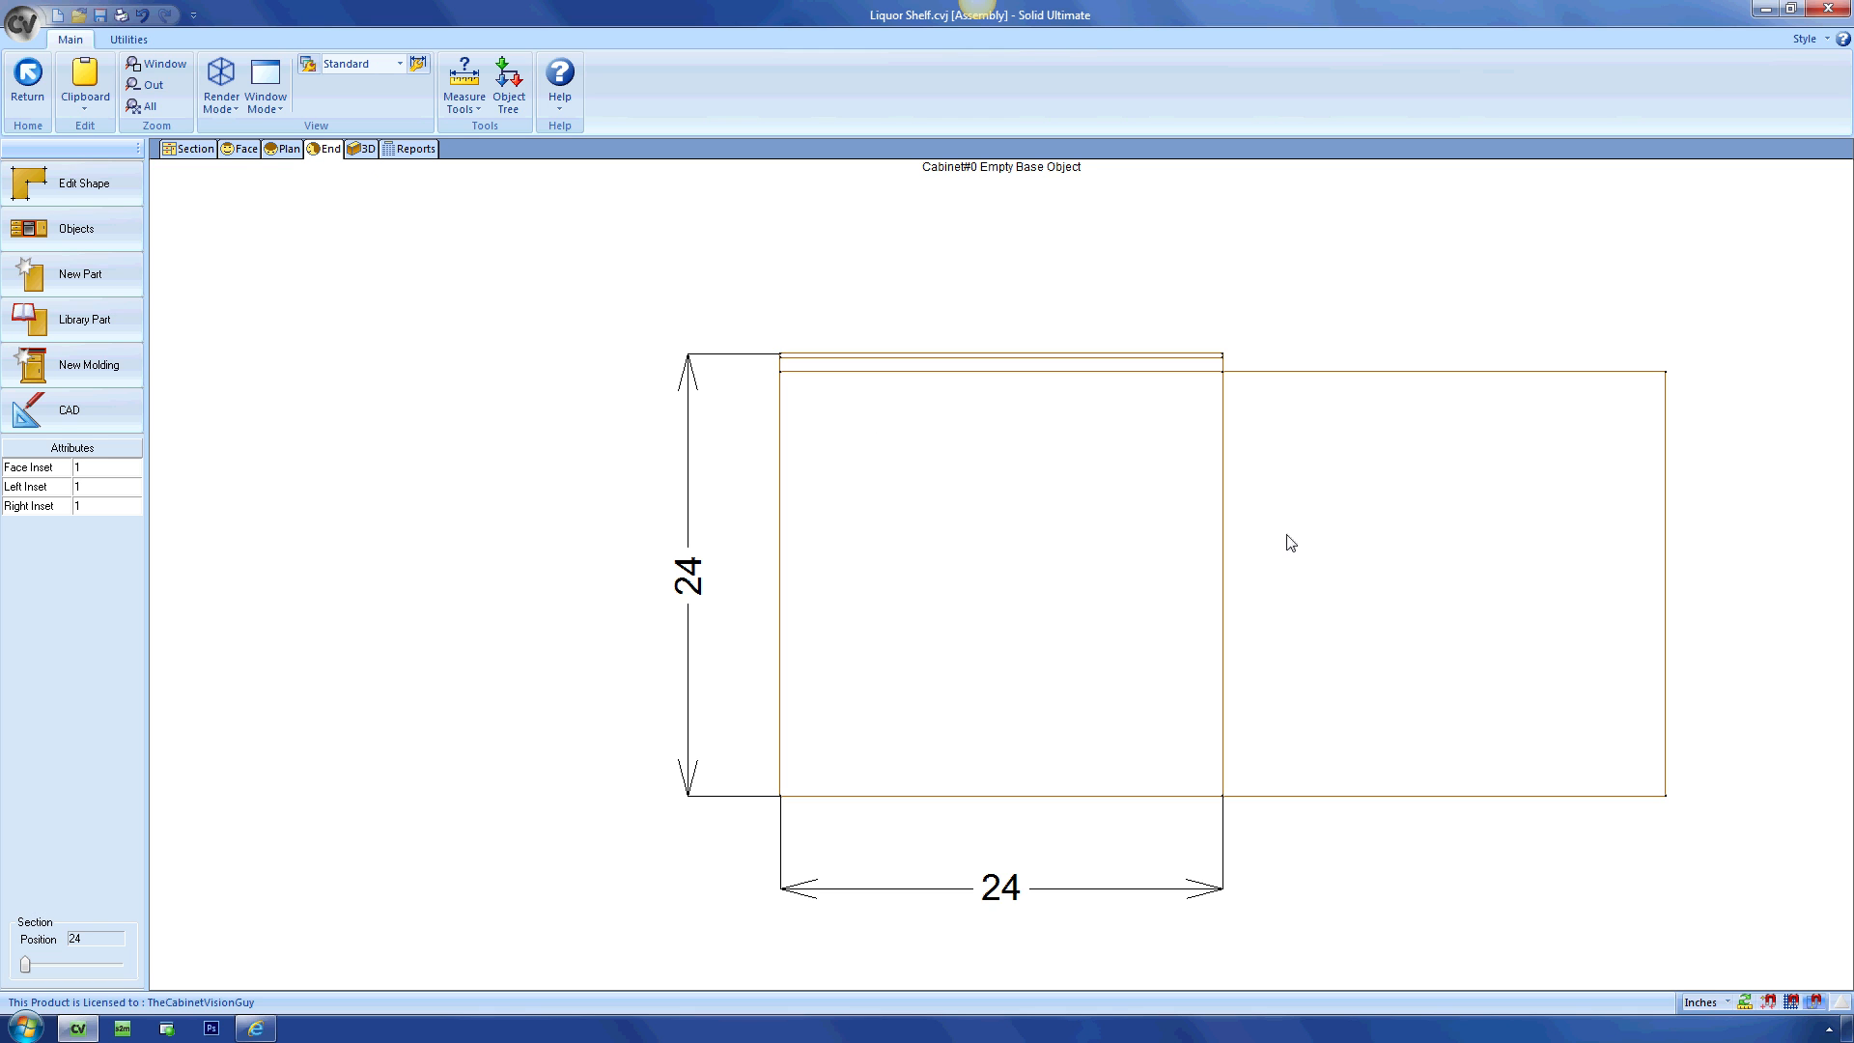
{"action": "left_click", "coordinate": [1198, 530]}
{"action": "left_click", "coordinate": [1302, 562]}
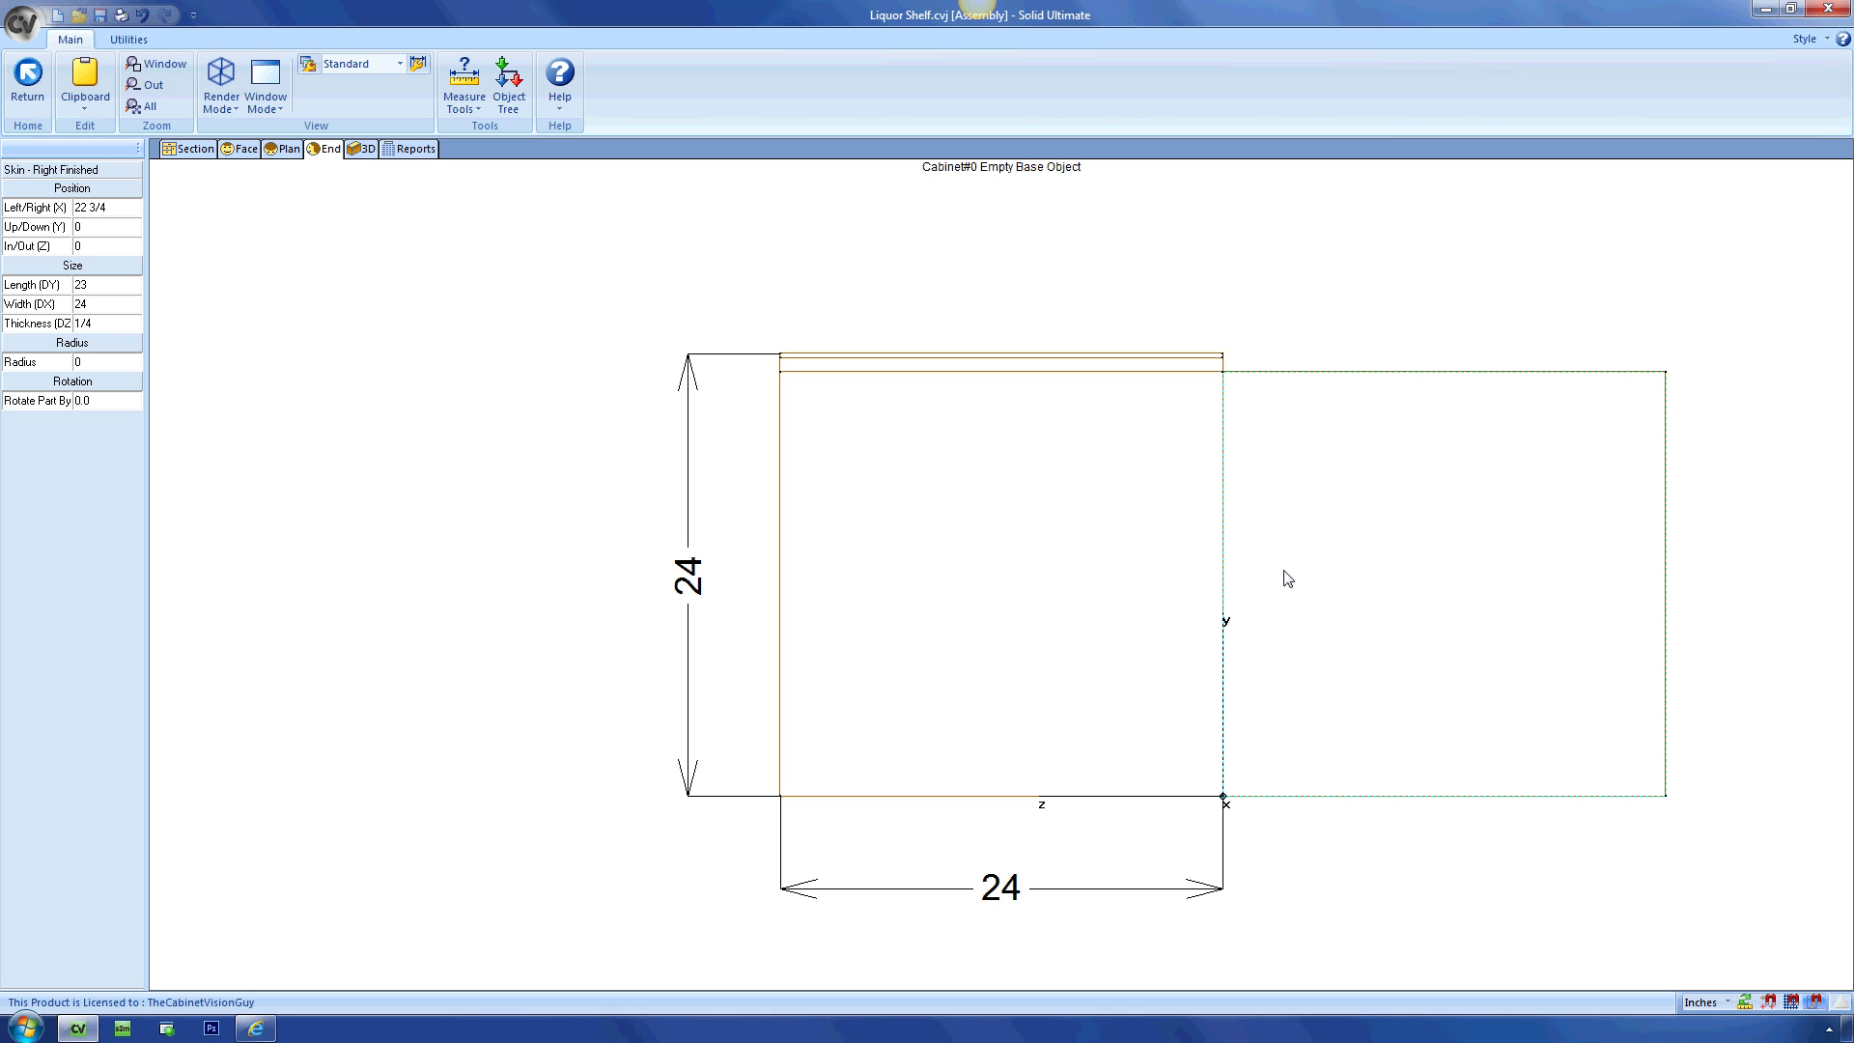
In the Face view, create an assembly part of type Skin - Left Finished described as Skin - Face, keeping the default settings.
{"action": "left_click", "coordinate": [245, 149]}
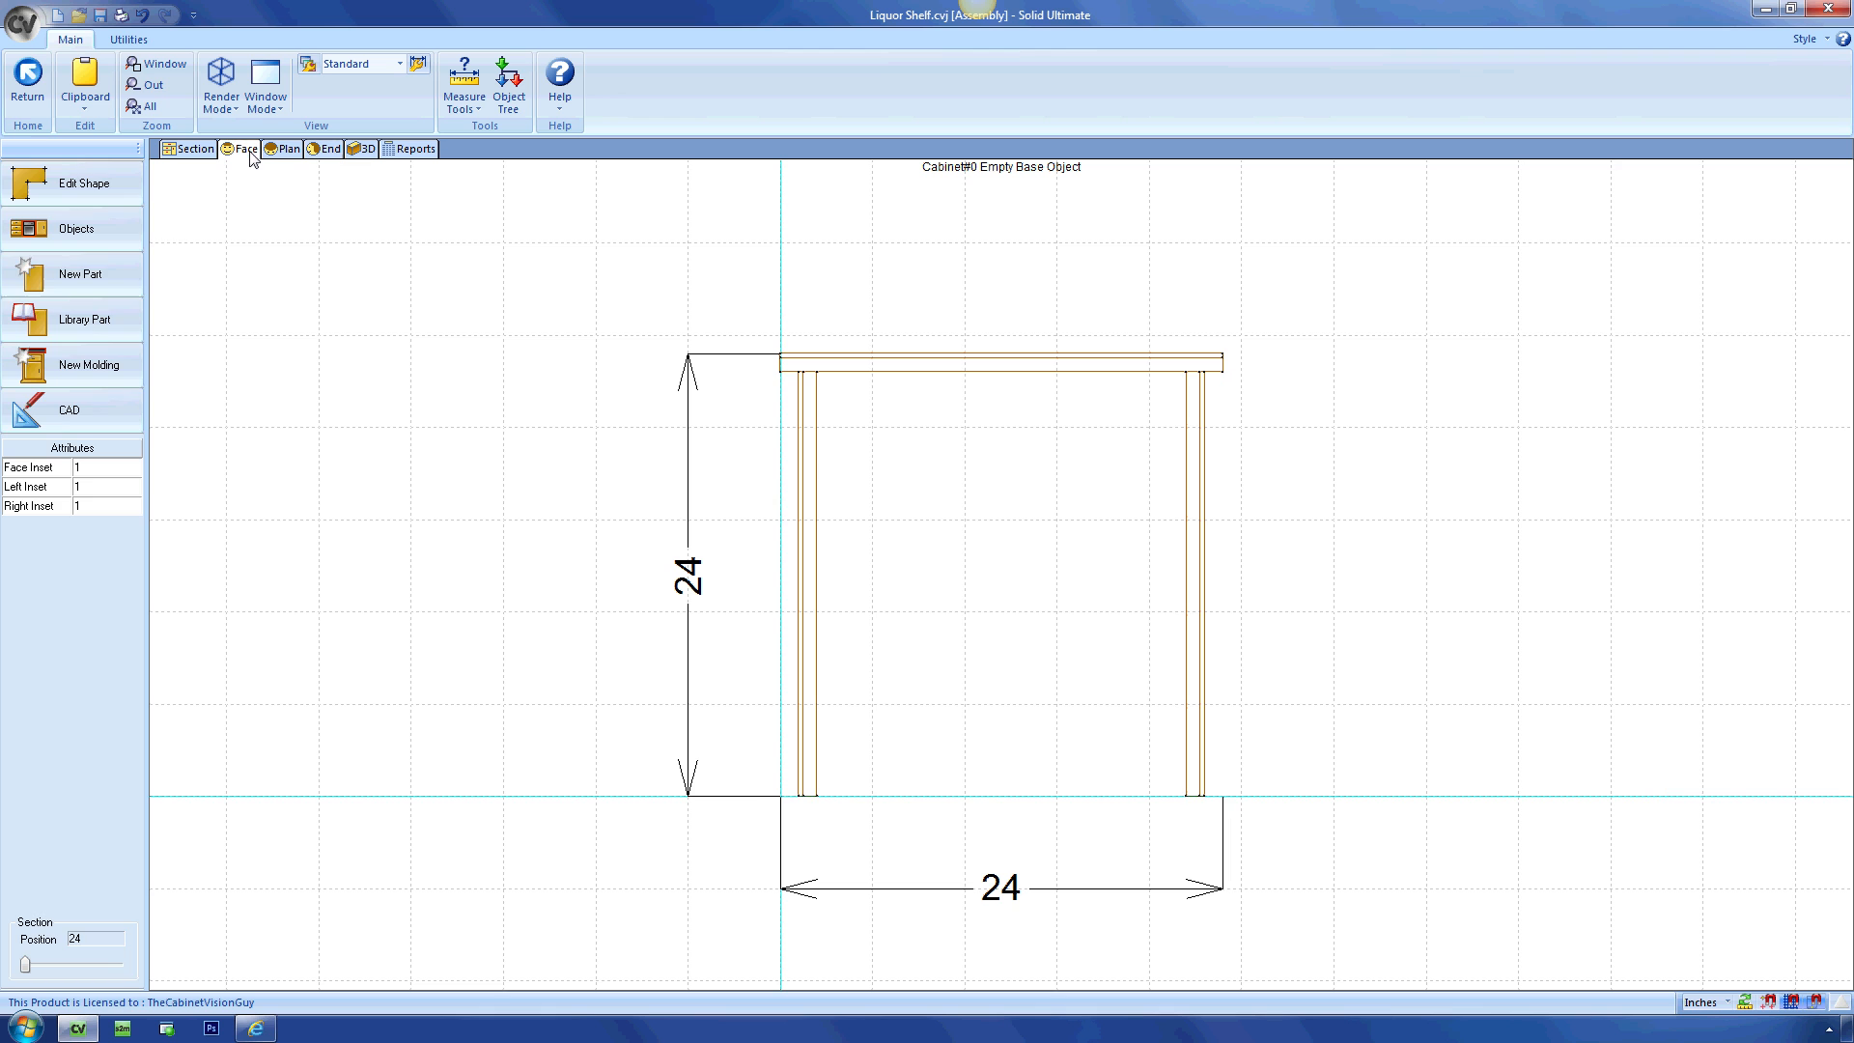
{"action": "left_click", "coordinate": [106, 277]}
{"action": "left_click", "coordinate": [807, 458]}
{"action": "type", "text": "sk"}
{"action": "key", "text": "Down"}
{"action": "key", "text": "Down"}
{"action": "key", "text": "Down"}
{"action": "key", "text": "Up"}
{"action": "left_click", "coordinate": [1031, 387]}
{"action": "key", "text": "BackSpace"}
{"action": "key", "text": "BackSpace"}
{"action": "key", "text": "BackSpace"}
{"action": "key", "text": "BackSpace"}
{"action": "key", "text": "BackSpace"}
{"action": "key", "text": "BackSpace"}
{"action": "key", "text": "BackSpace"}
{"action": "key", "text": "BackSpace"}
{"action": "key", "text": "BackSpace"}
{"action": "key", "text": "BackSpace"}
{"action": "key", "text": "BackSpace"}
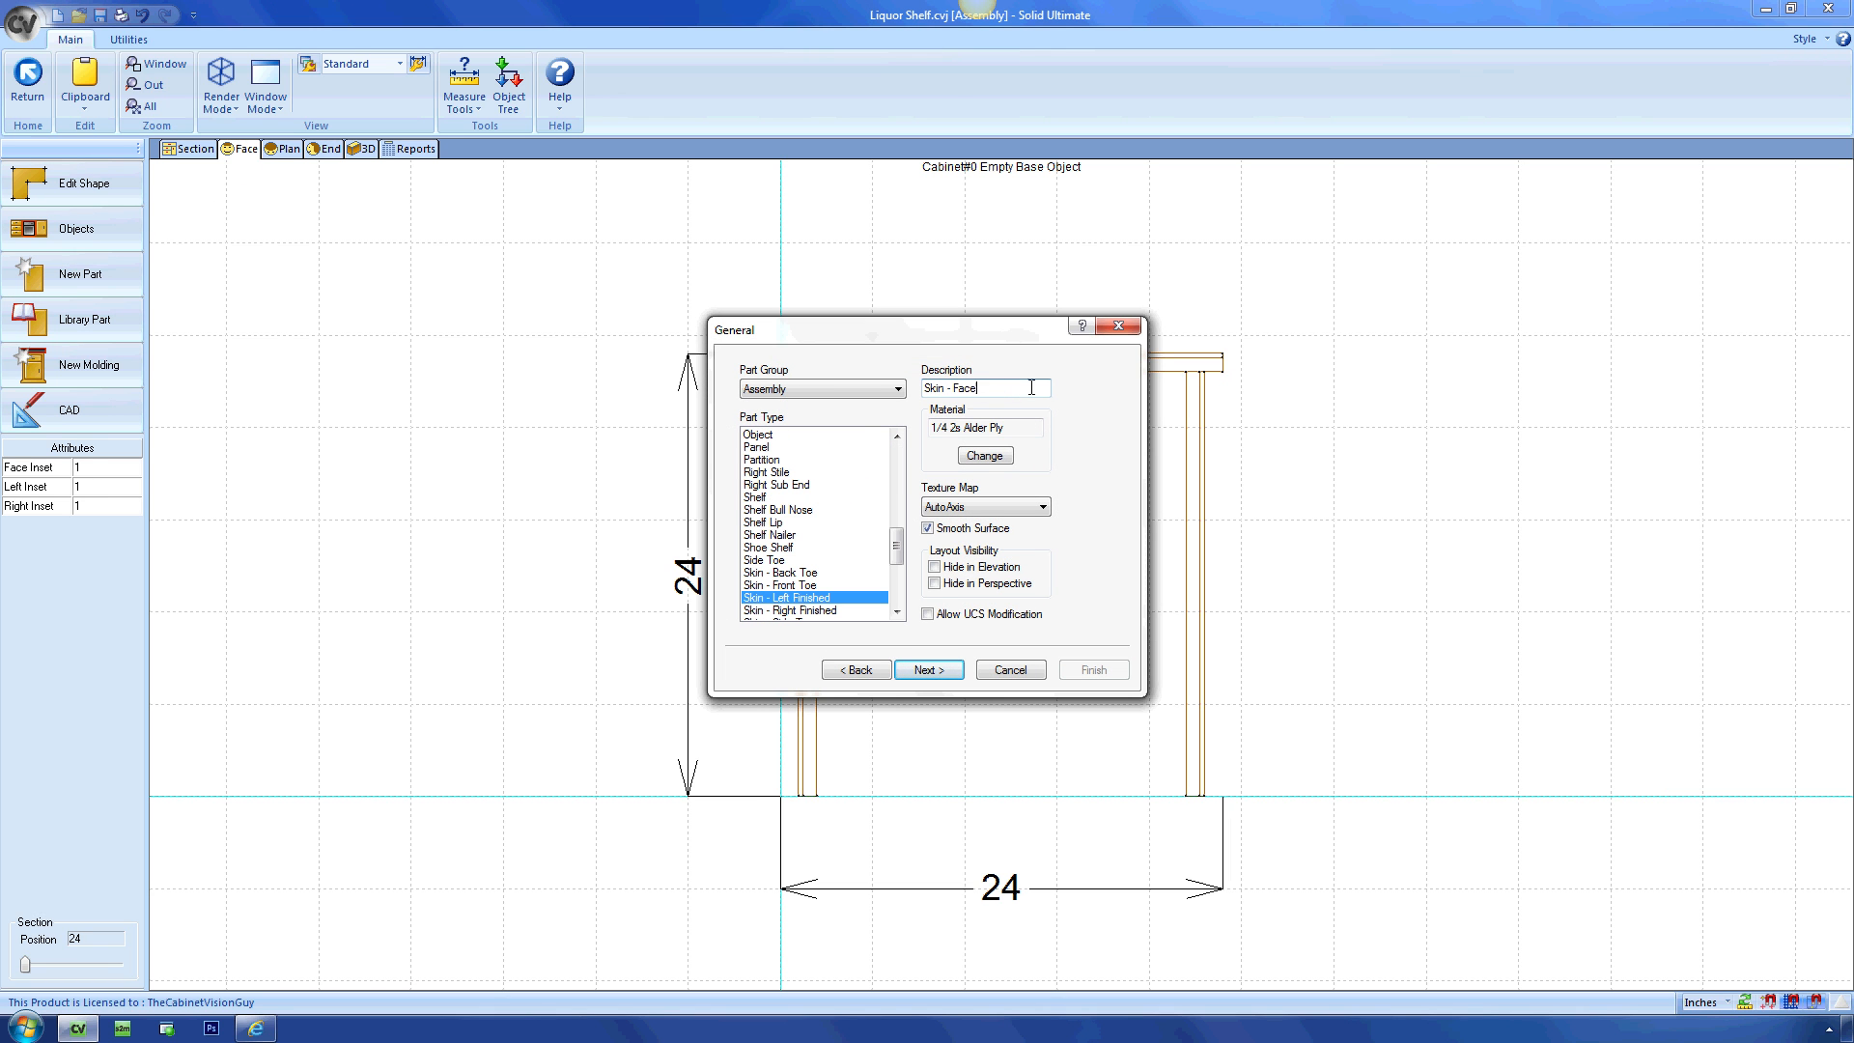
{"action": "left_click", "coordinate": [929, 670]}
{"action": "left_click", "coordinate": [935, 669]}
{"action": "left_click", "coordinate": [1093, 670]}
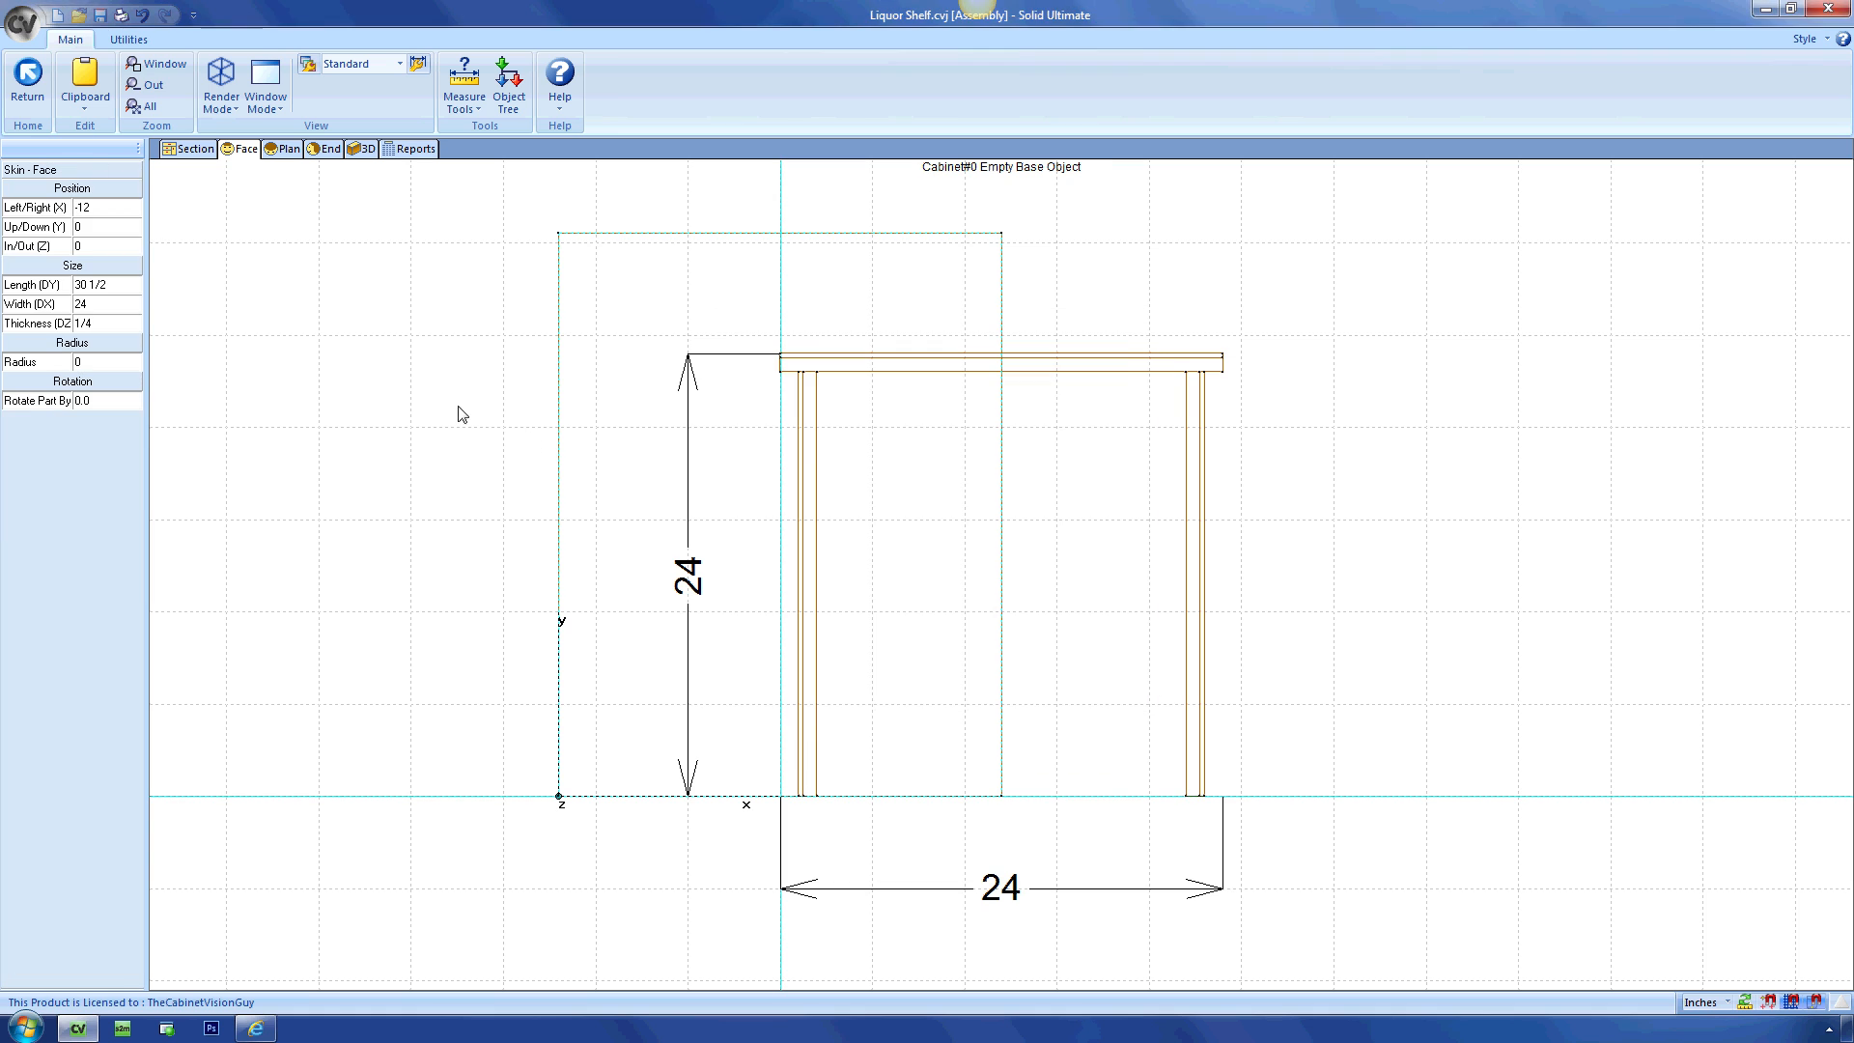
{"action": "right_click", "coordinate": [132, 212]}
{"action": "left_click", "coordinate": [777, 443]}
{"action": "type", "text": "cab._leftinset"}
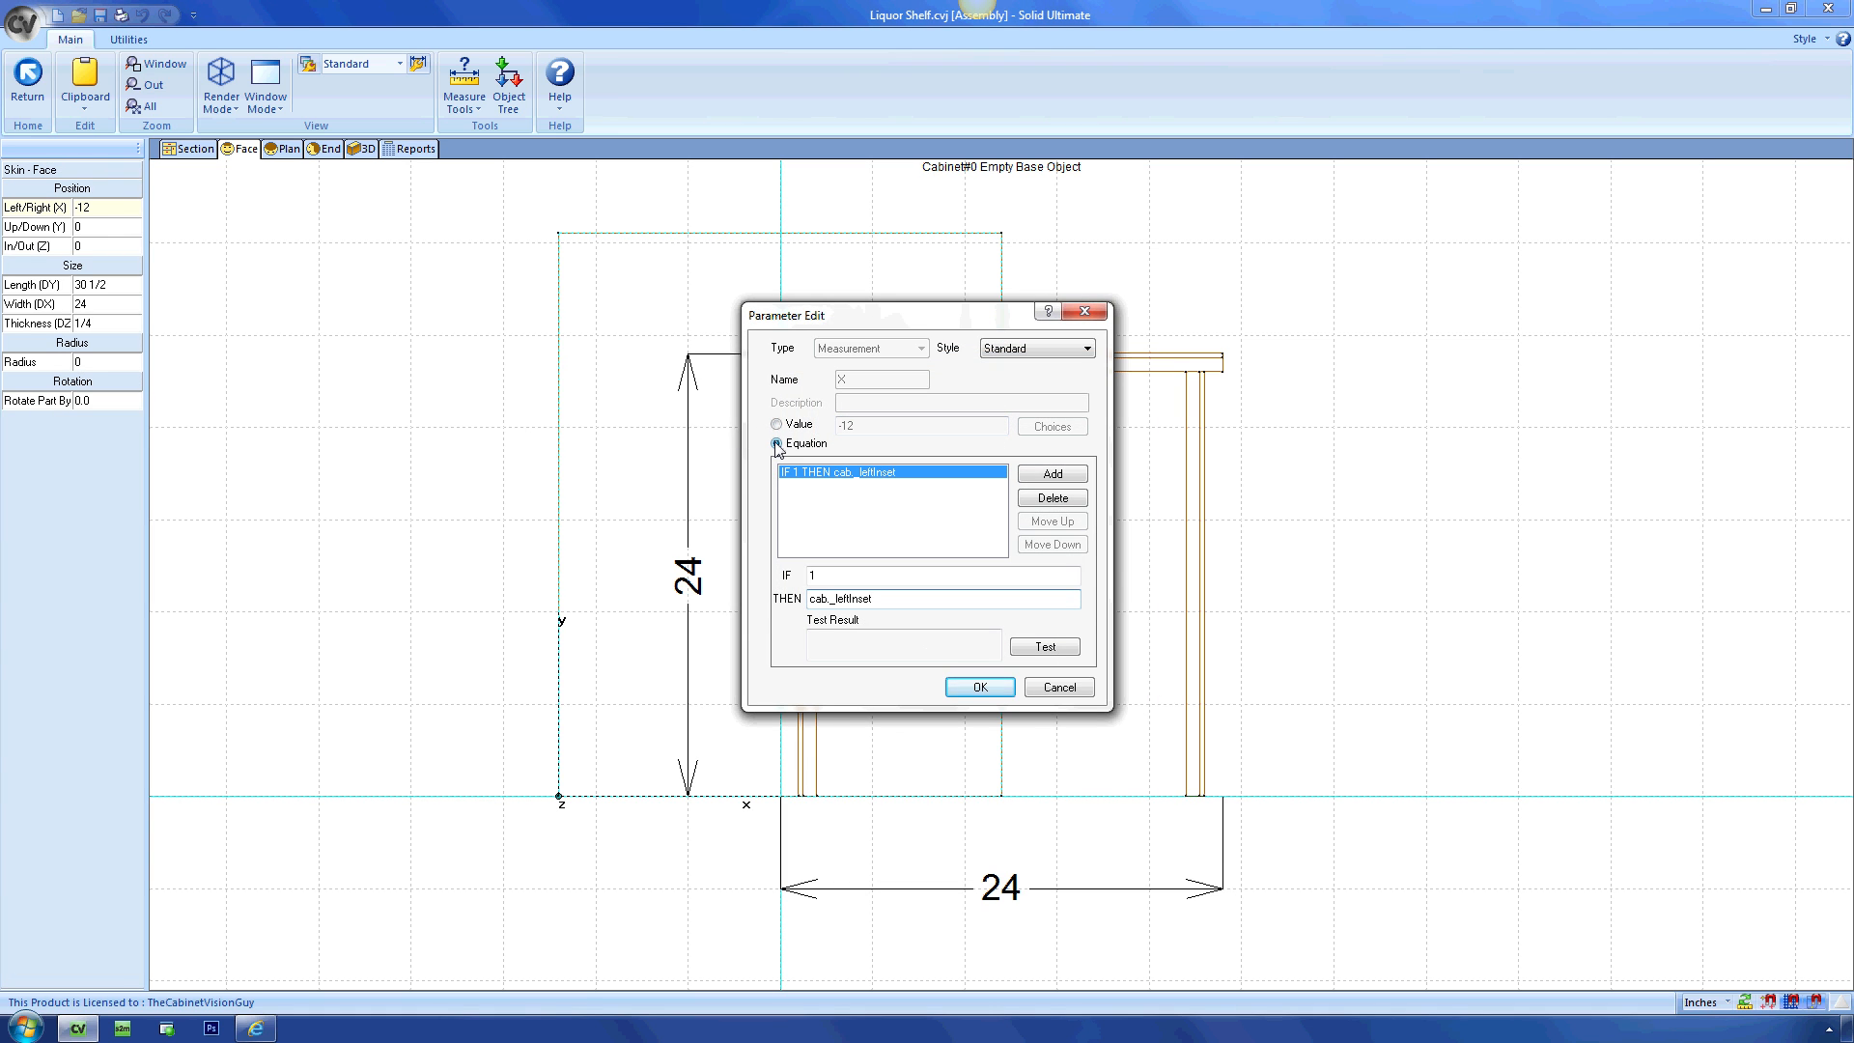
{"action": "key", "text": "Return"}
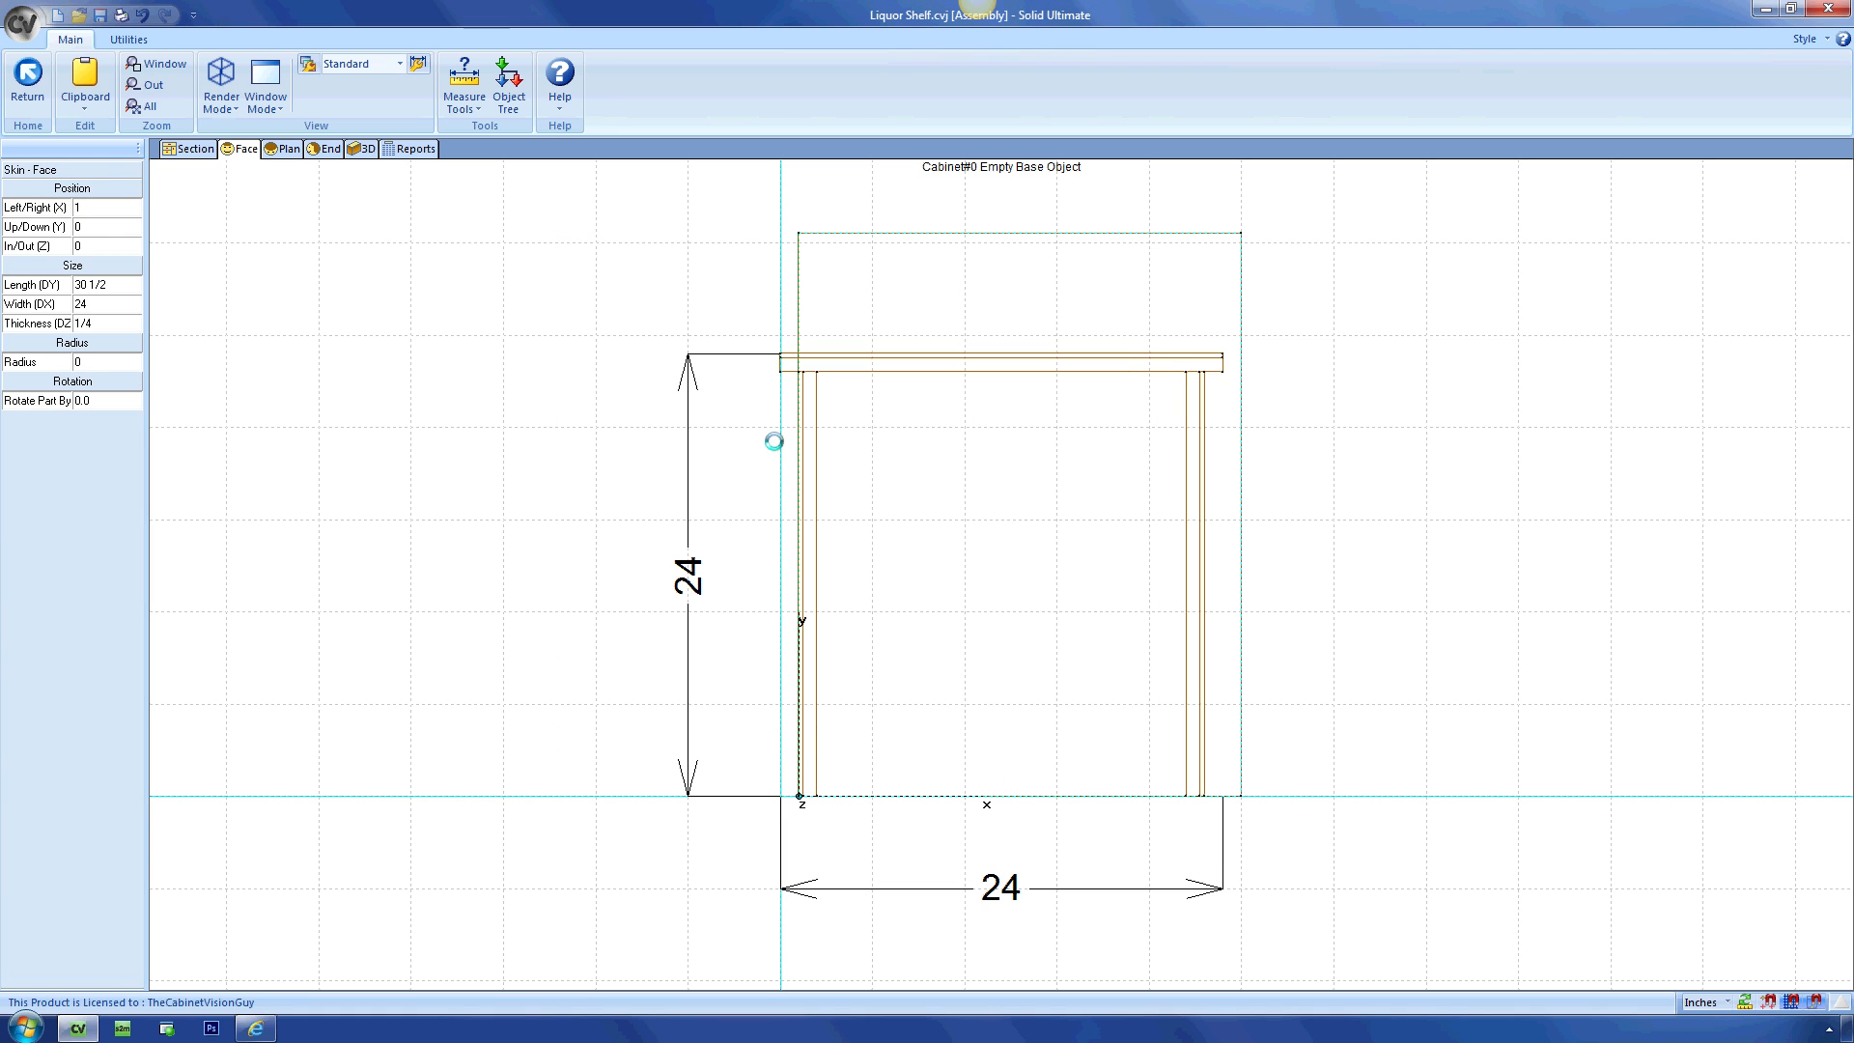
{"action": "right_click", "coordinate": [129, 286]}
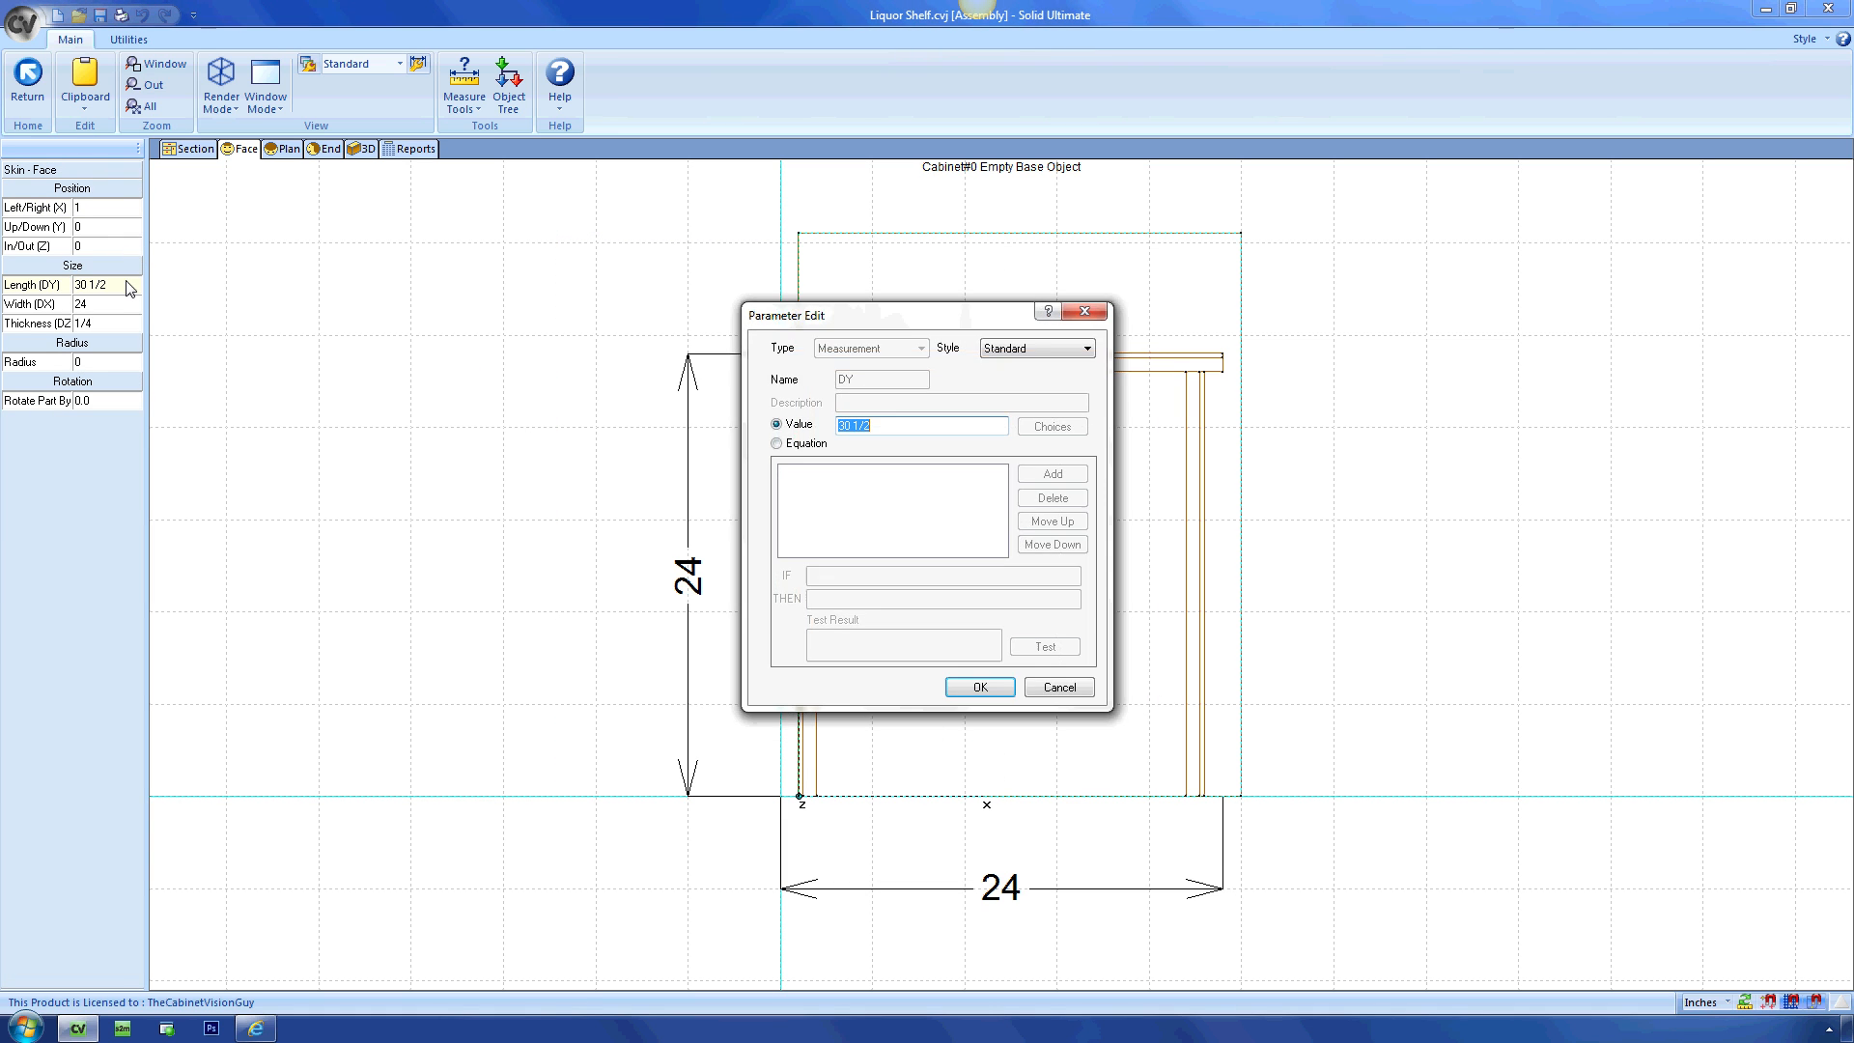
{"action": "left_click", "coordinate": [777, 443]}
{"action": "type", "text": "cab.sh@1.y"}
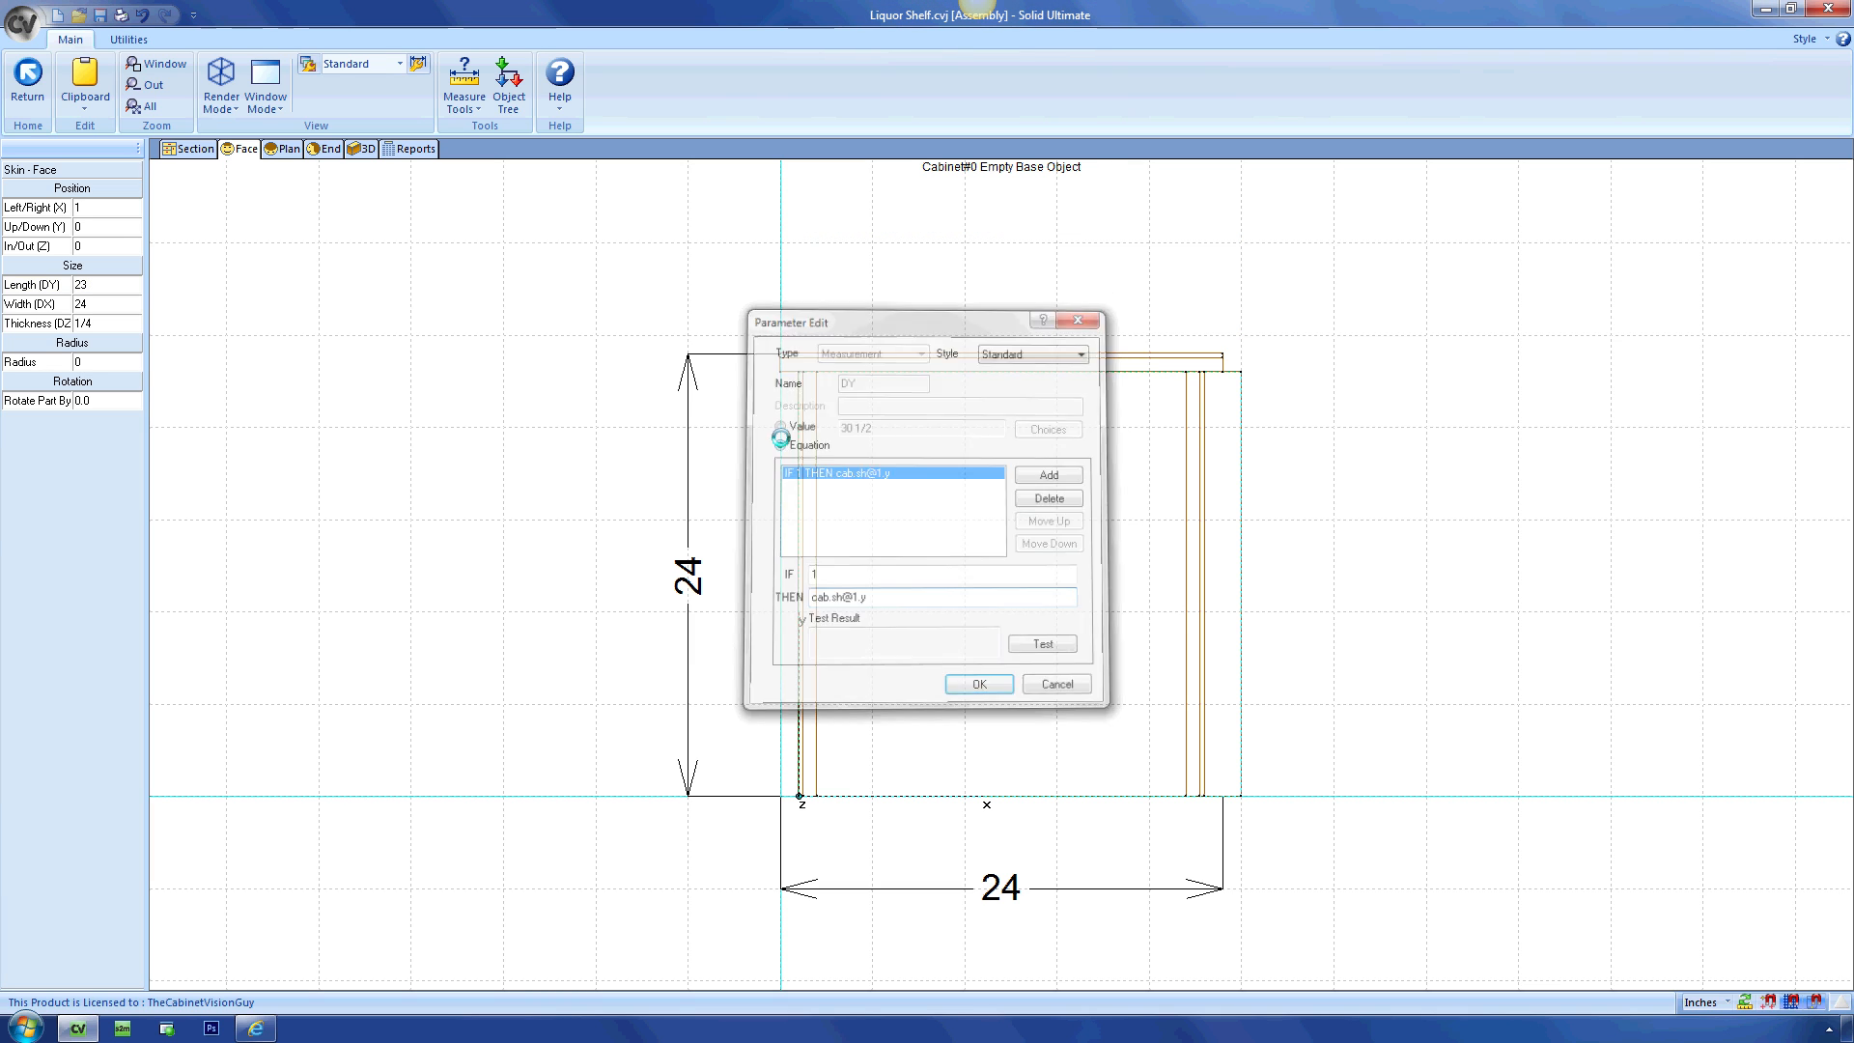
{"action": "key", "text": "Return"}
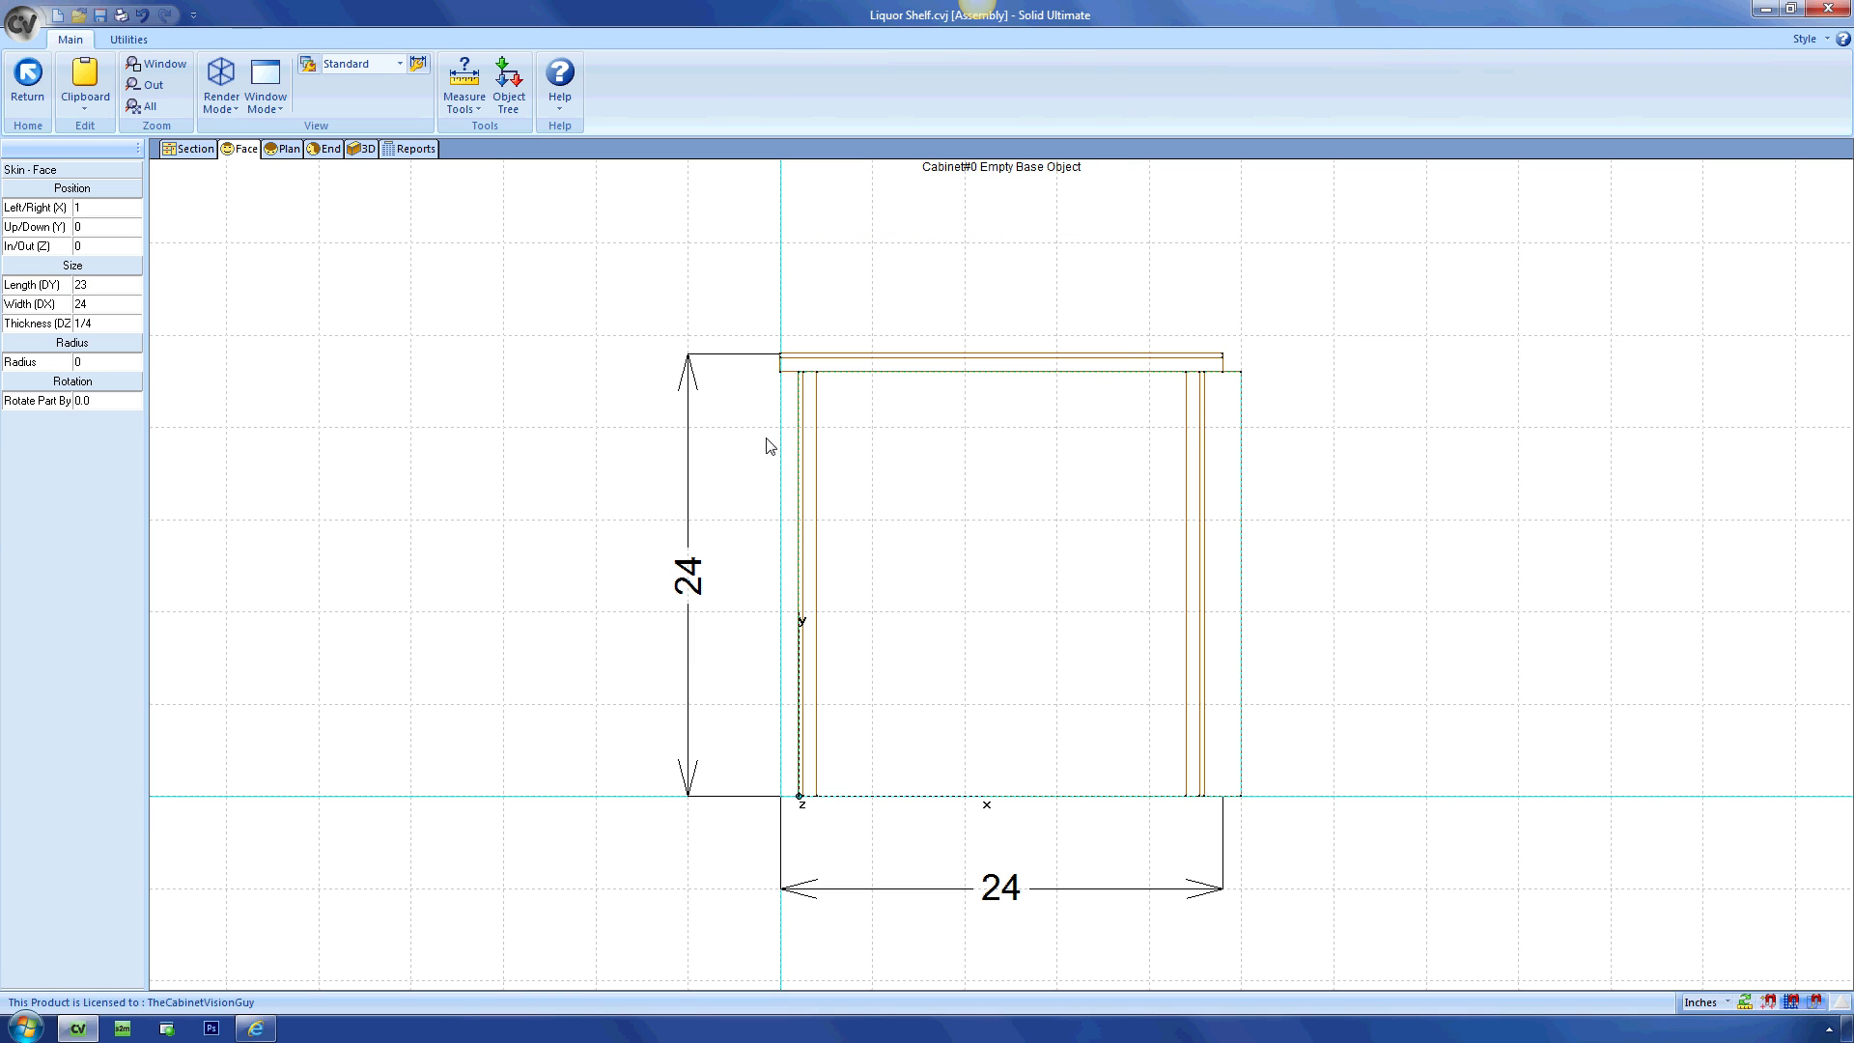
Set the face skin's Z position to the equation cab.dz - cab._faceInset - _M:DZ.
{"action": "left_click", "coordinate": [141, 246]}
{"action": "left_click", "coordinate": [135, 246]}
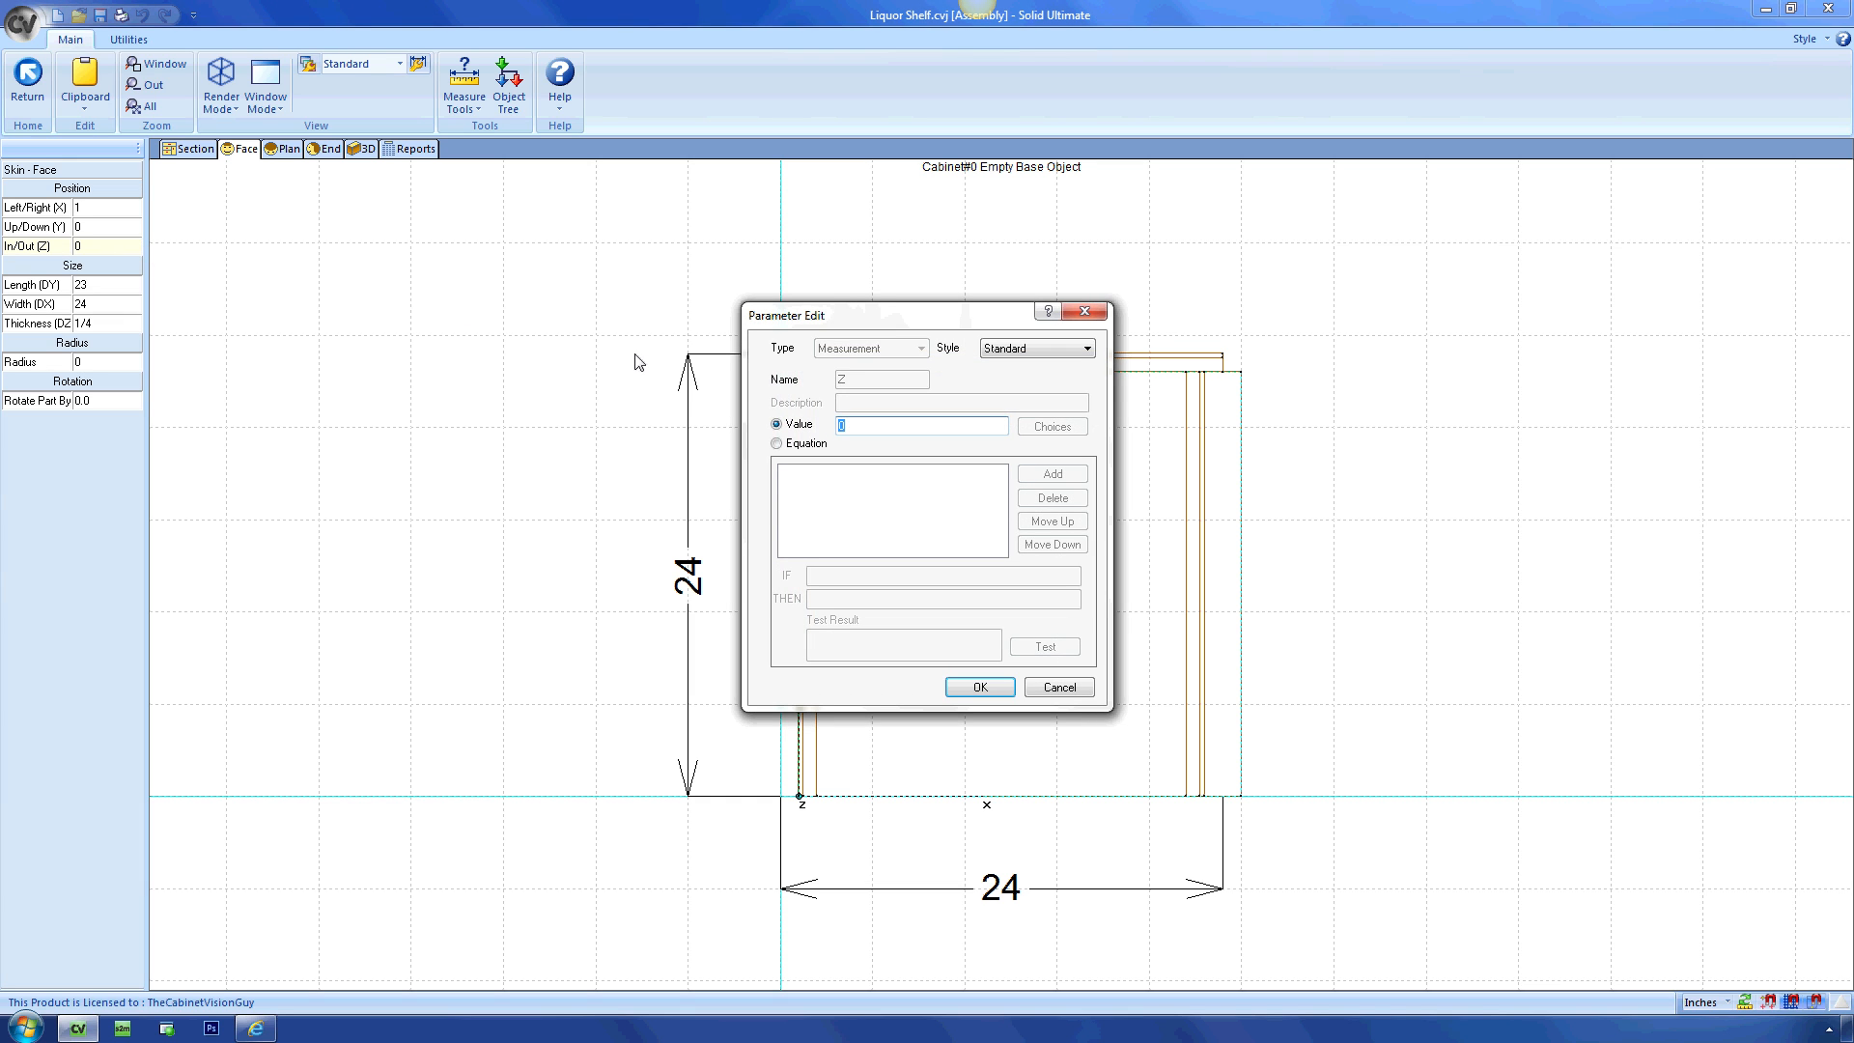
{"action": "left_click", "coordinate": [777, 445]}
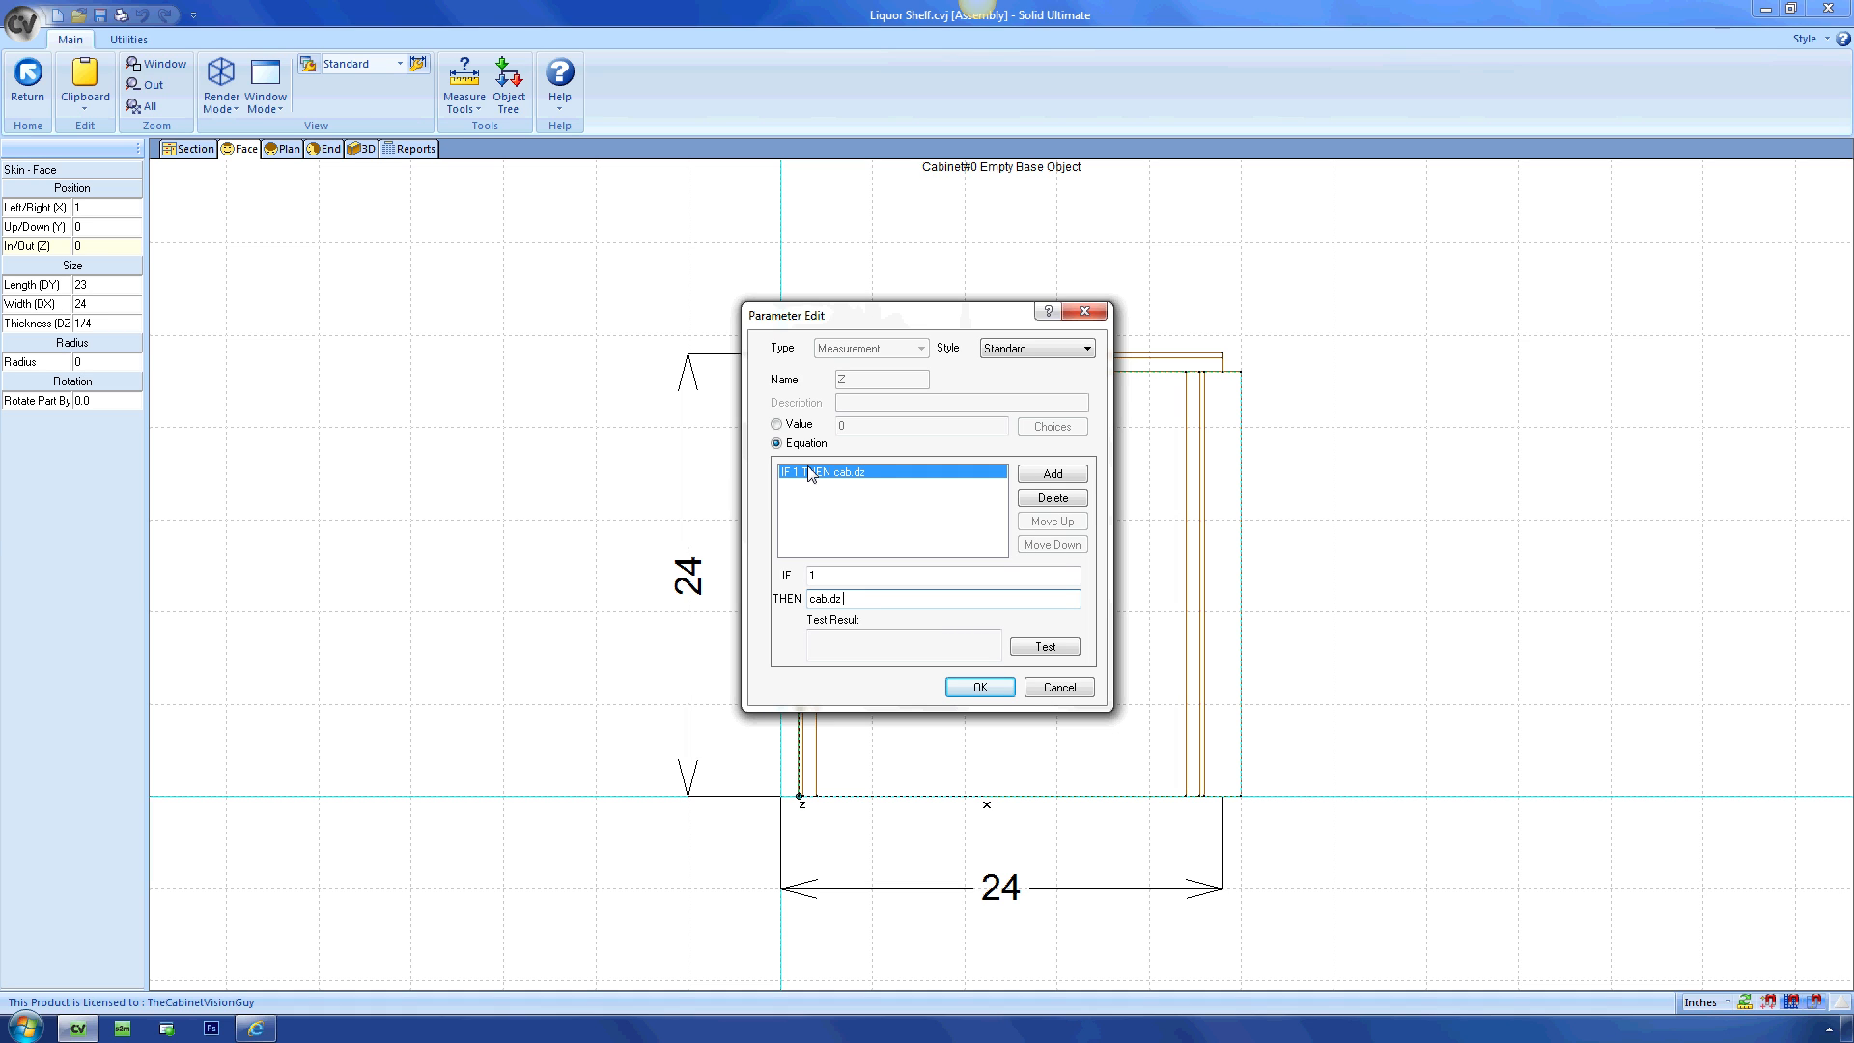
{"action": "type", "text": "cab._faceInset - _M:DZ"}
{"action": "left_click", "coordinate": [978, 689]}
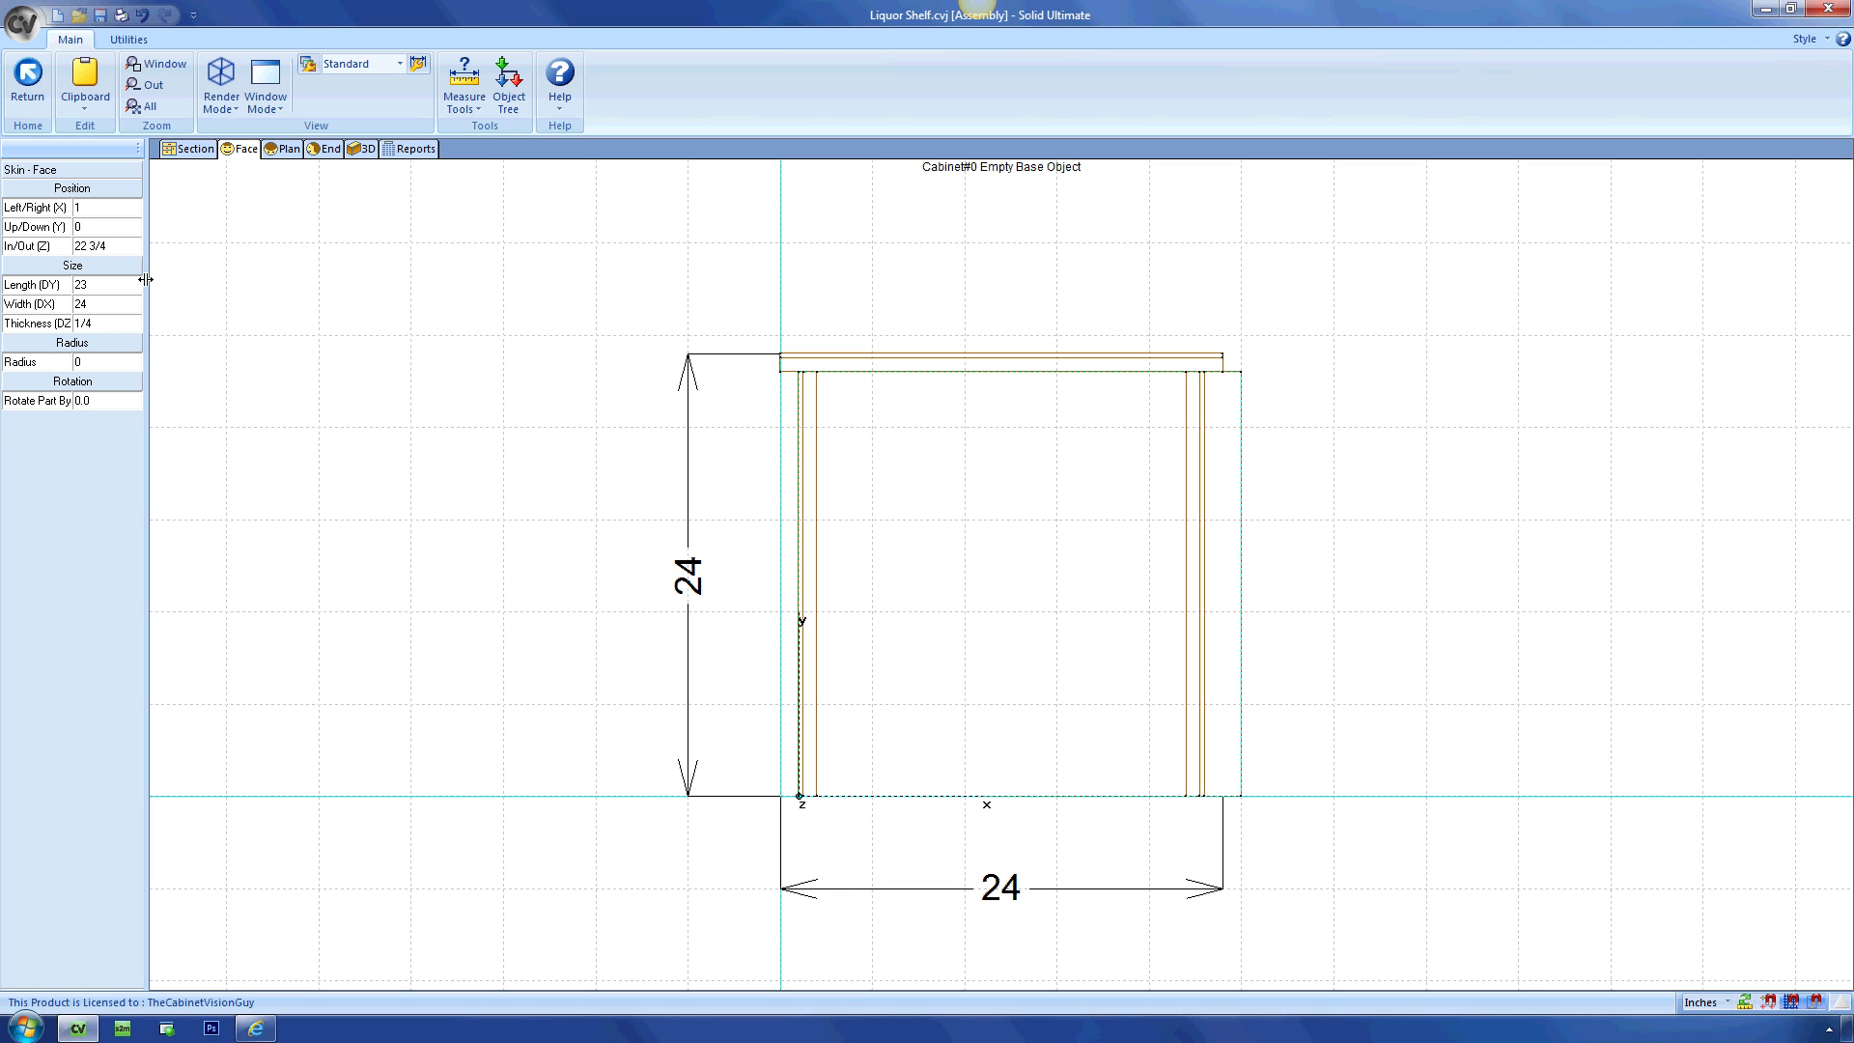
Drive the face skin's width with the equation cab.dx - cab._leftInset - cab._rightInset.
{"action": "left_click", "coordinate": [131, 306]}
{"action": "left_click", "coordinate": [133, 307]}
{"action": "left_click", "coordinate": [778, 443]}
{"action": "type", "text": "cab"}
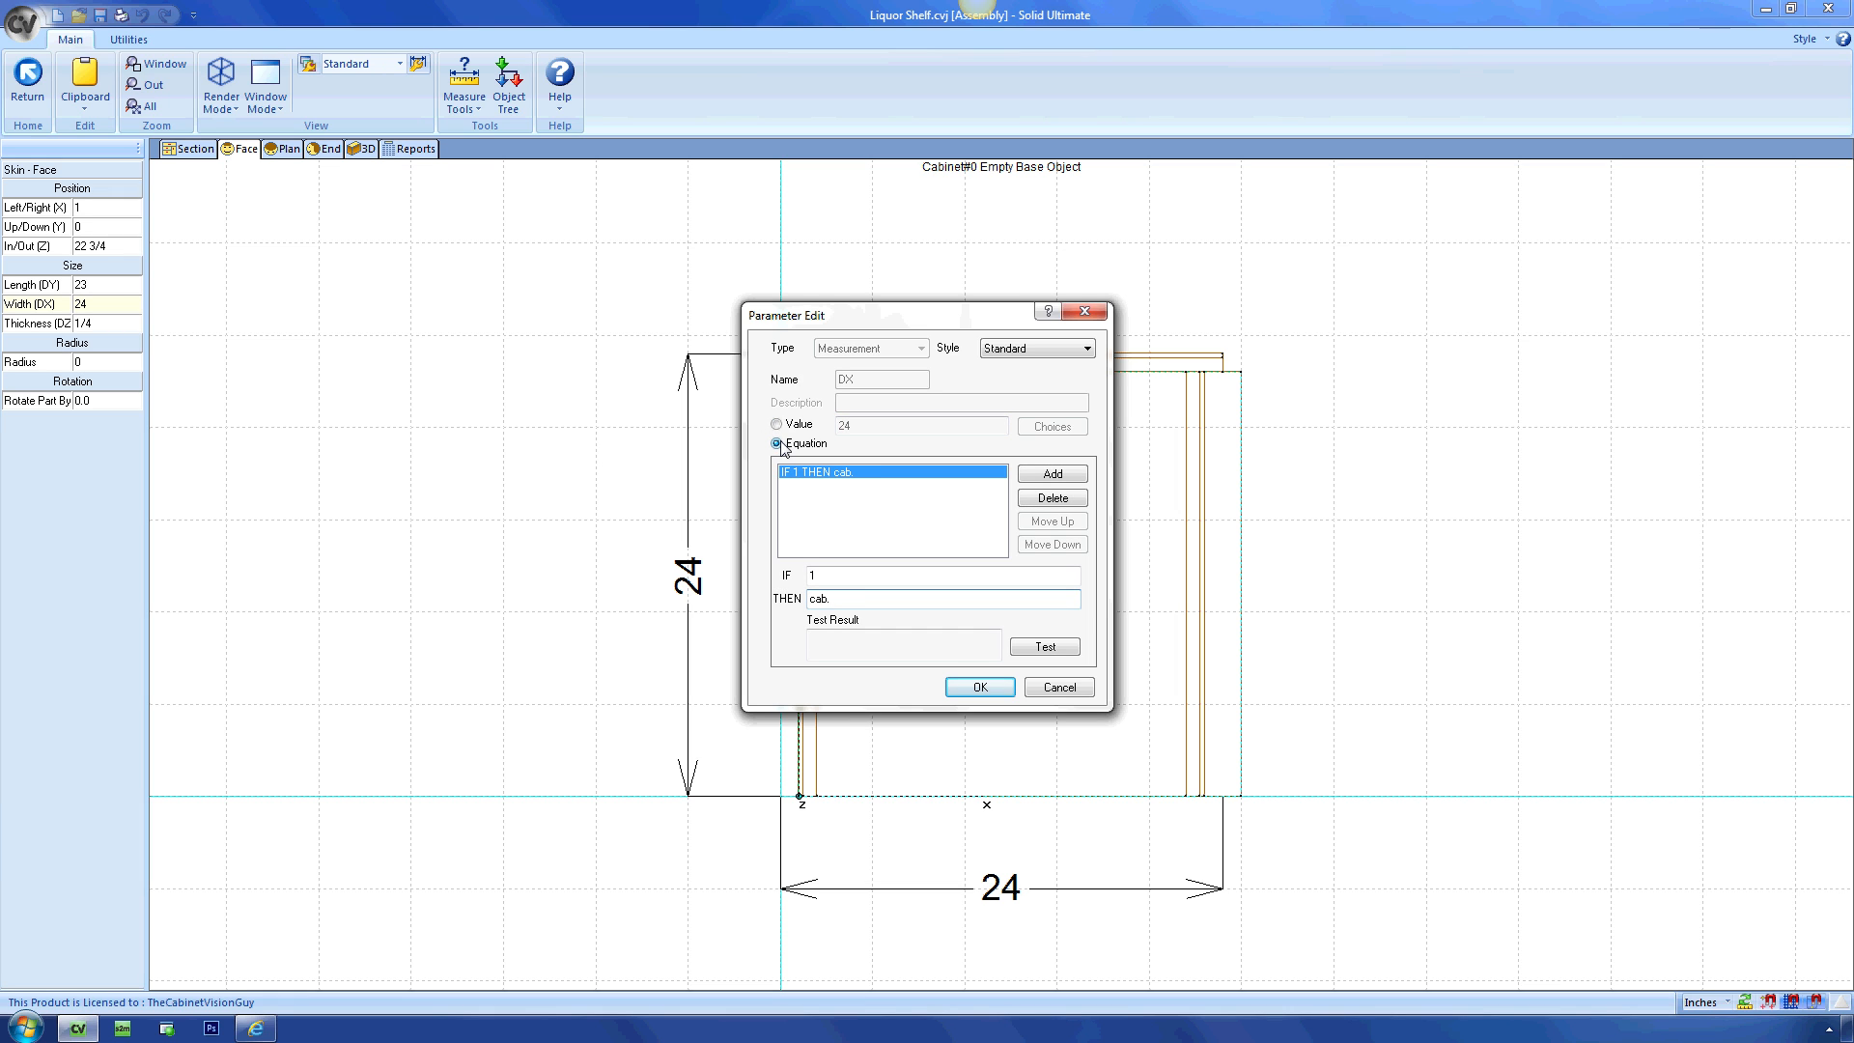
{"action": "type", "text": ".dx - _leftInset"}
{"action": "key", "text": "BackSpace"}
{"action": "key", "text": "BackSpace"}
{"action": "key", "text": "BackSpace"}
{"action": "key", "text": "BackSpace"}
{"action": "key", "text": "BackSpace"}
{"action": "key", "text": "BackSpace"}
{"action": "key", "text": "BackSpace"}
{"action": "key", "text": "BackSpace"}
{"action": "key", "text": "BackSpace"}
{"action": "type", "text": "cab._leftInset - cab._rightInse"}
{"action": "key", "text": "Return"}
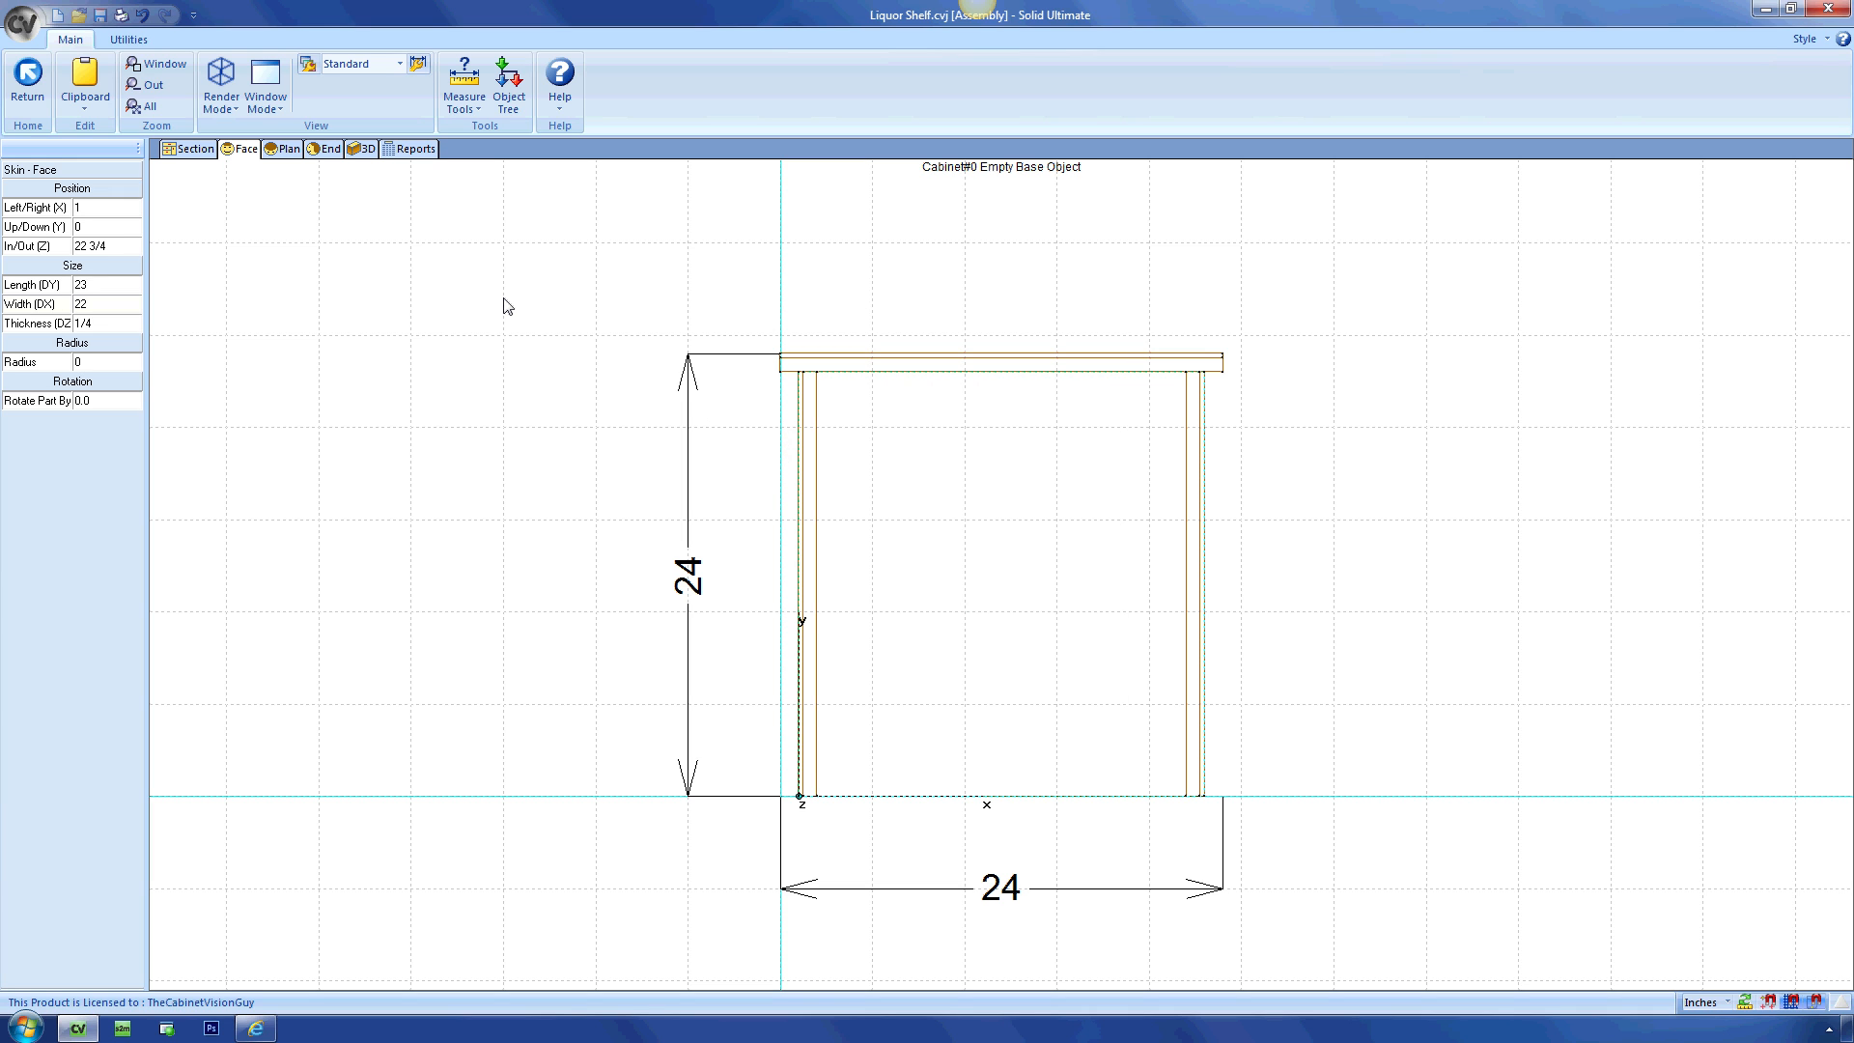
{"action": "left_click", "coordinate": [328, 150]}
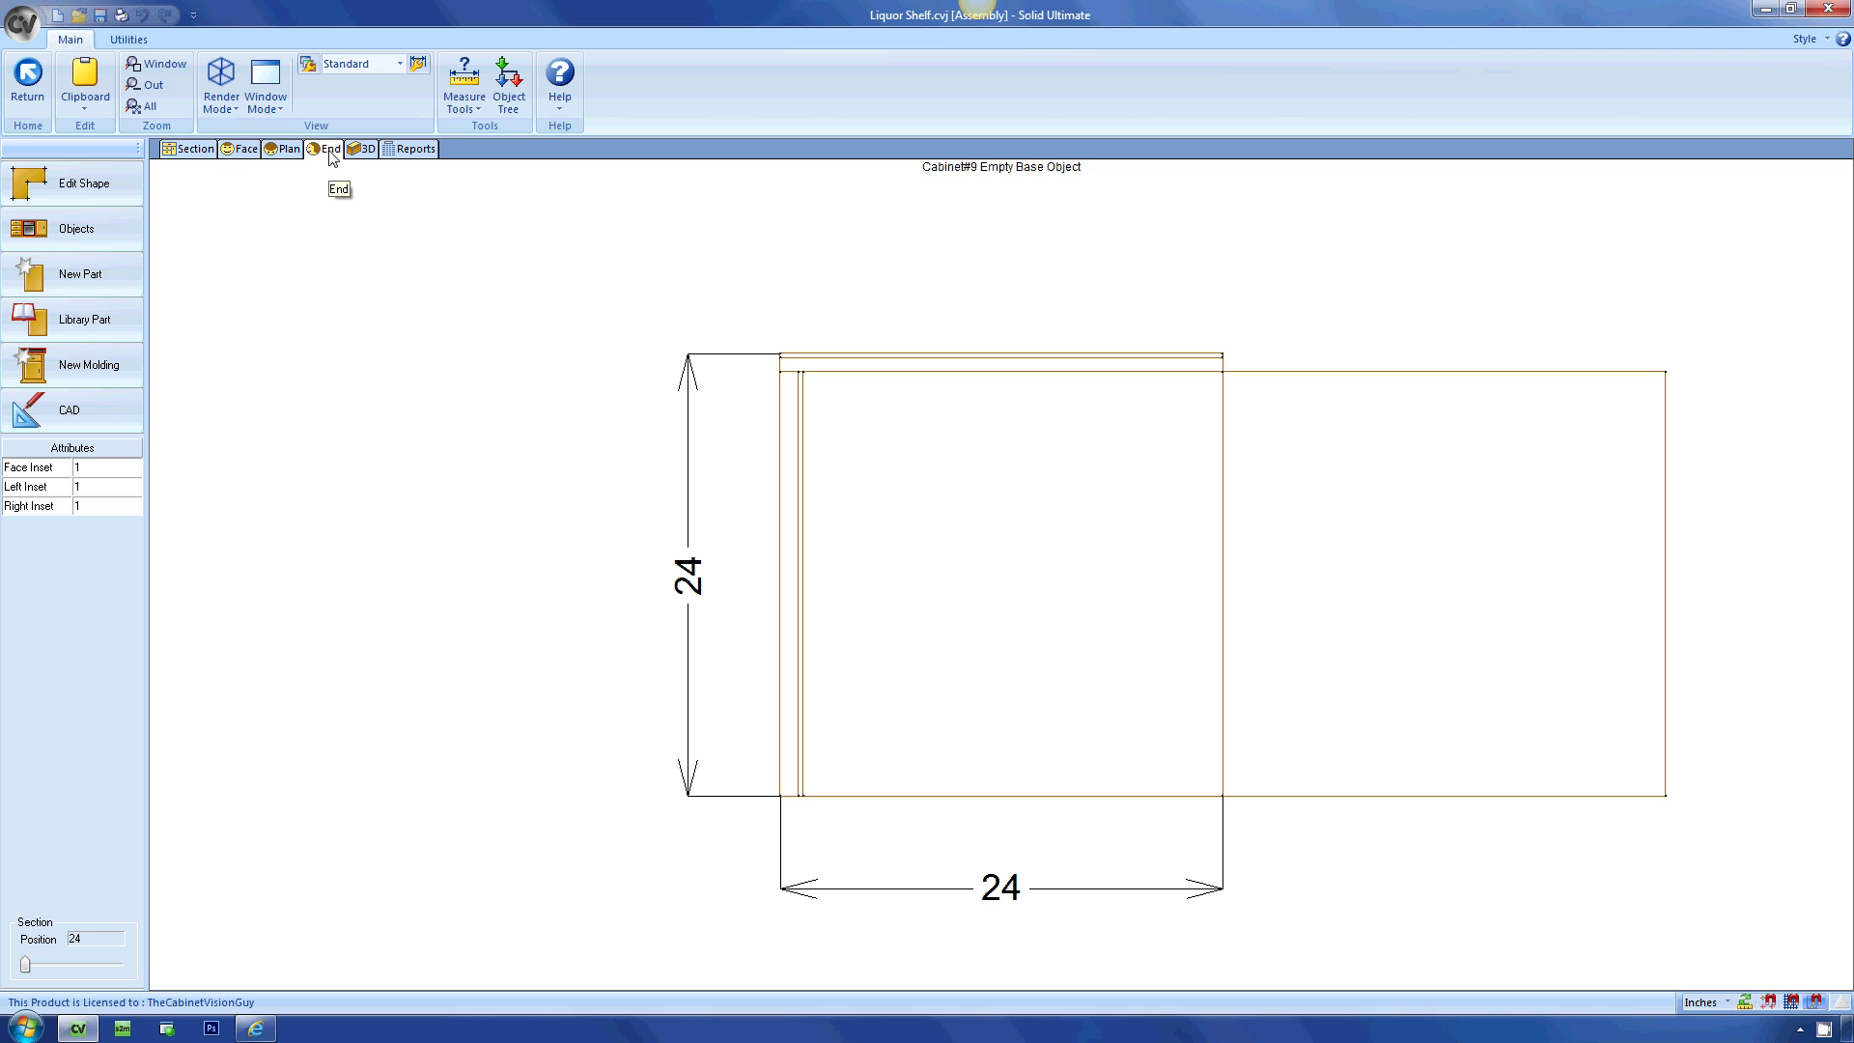
{"action": "left_click", "coordinate": [848, 528]}
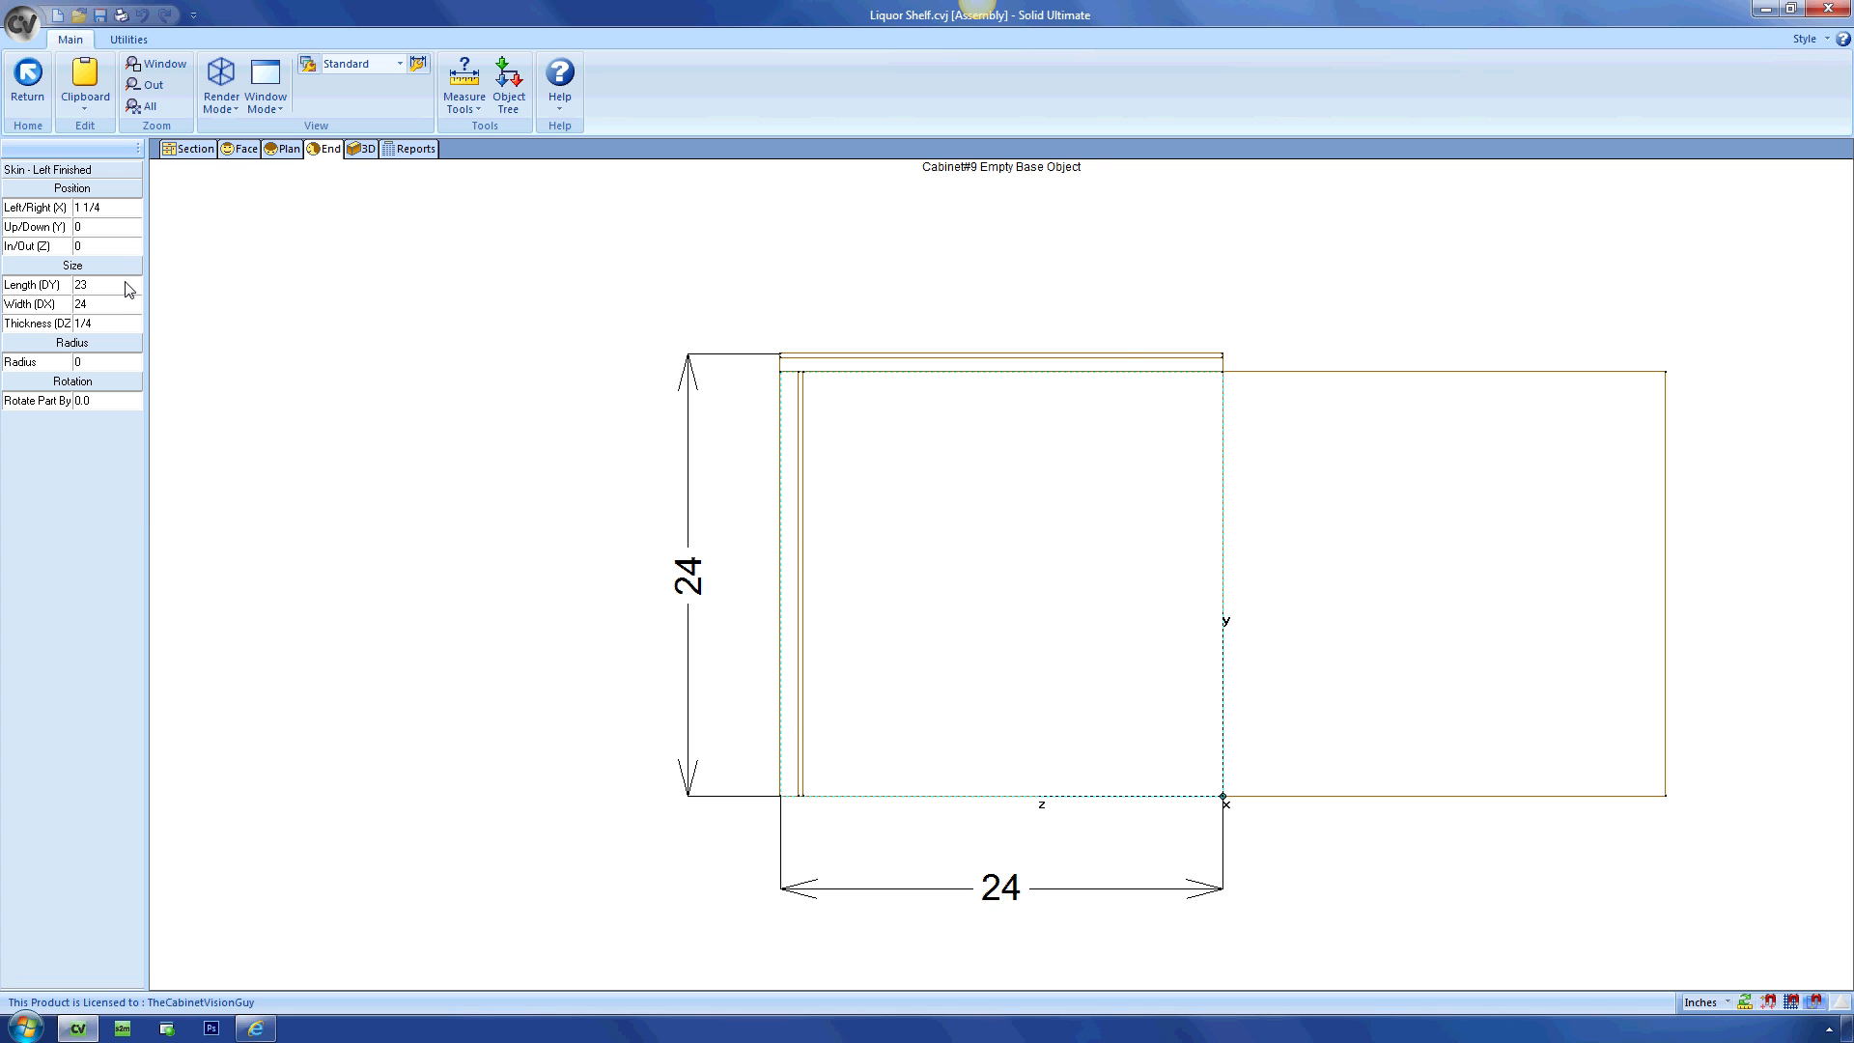
{"action": "double_click", "coordinate": [131, 305]}
{"action": "left_click", "coordinate": [868, 597]}
{"action": "type", "text": "-"}
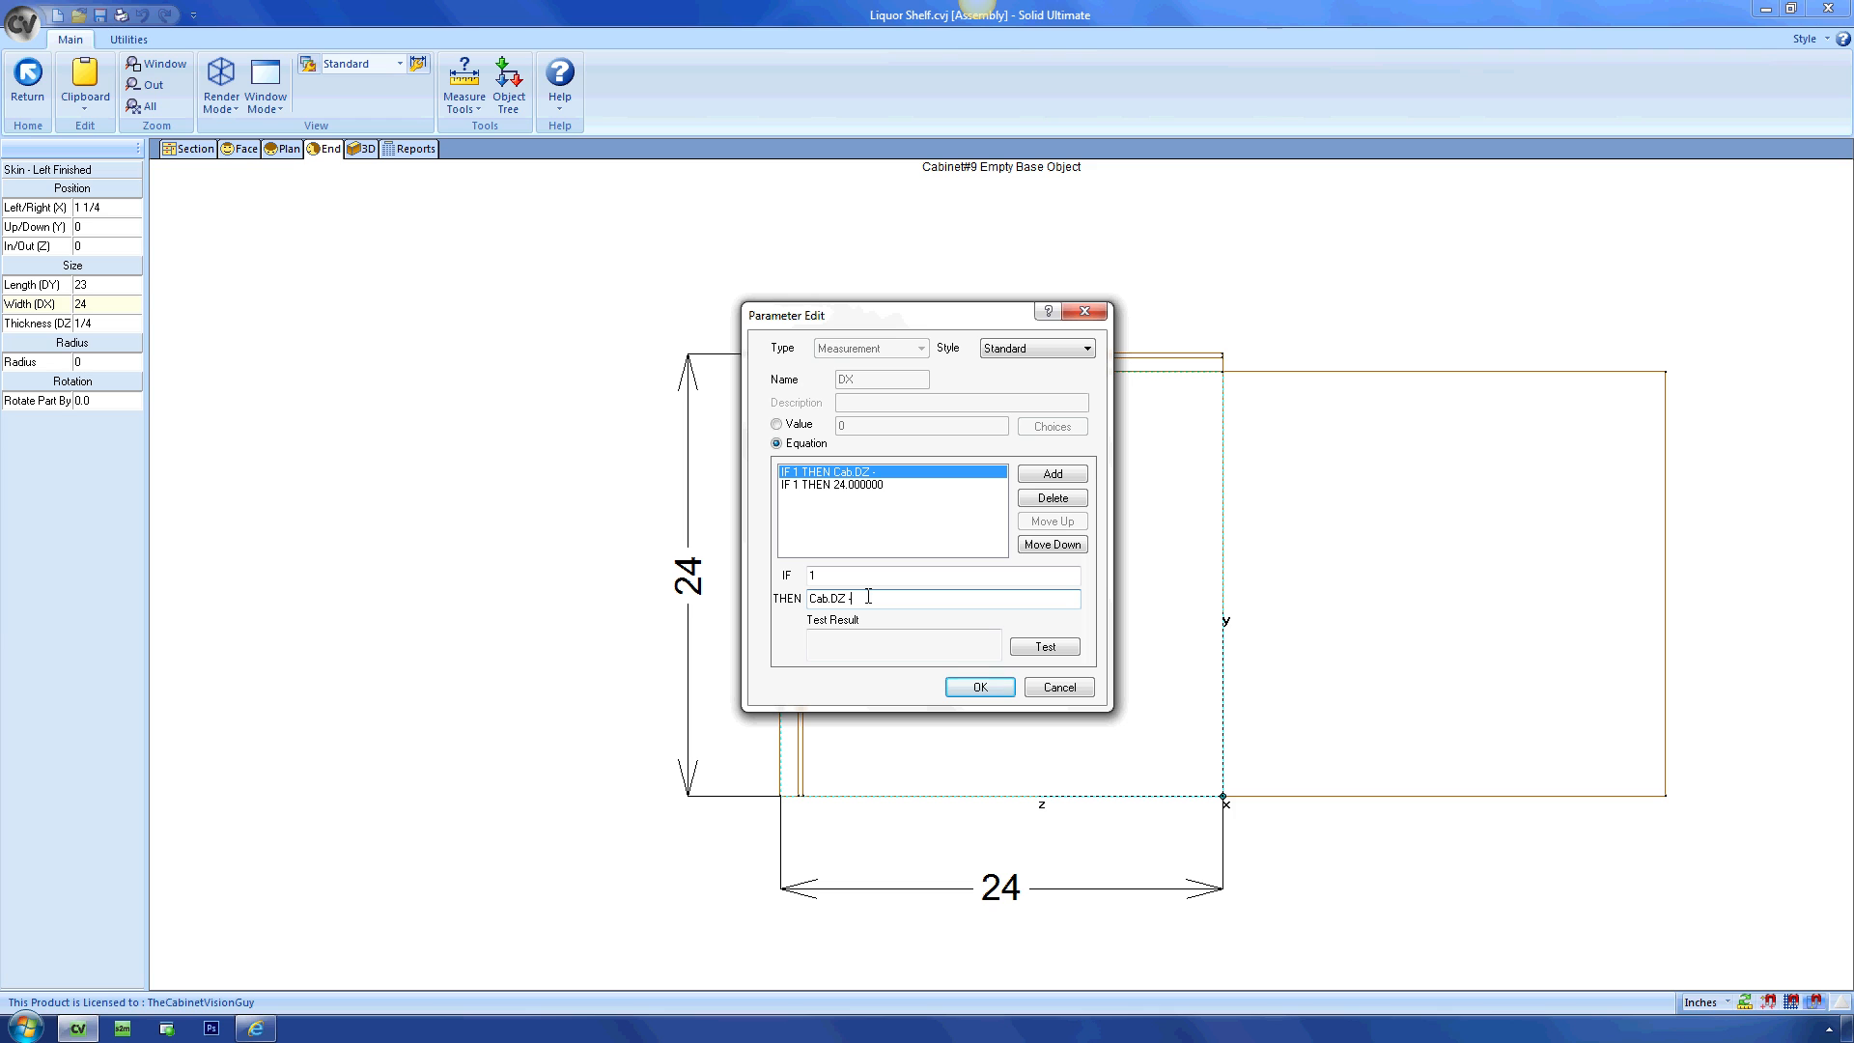
{"action": "type", "text": " _faceInset - cab.slf@3._M:DZ"}
{"action": "left_click", "coordinate": [1060, 648]}
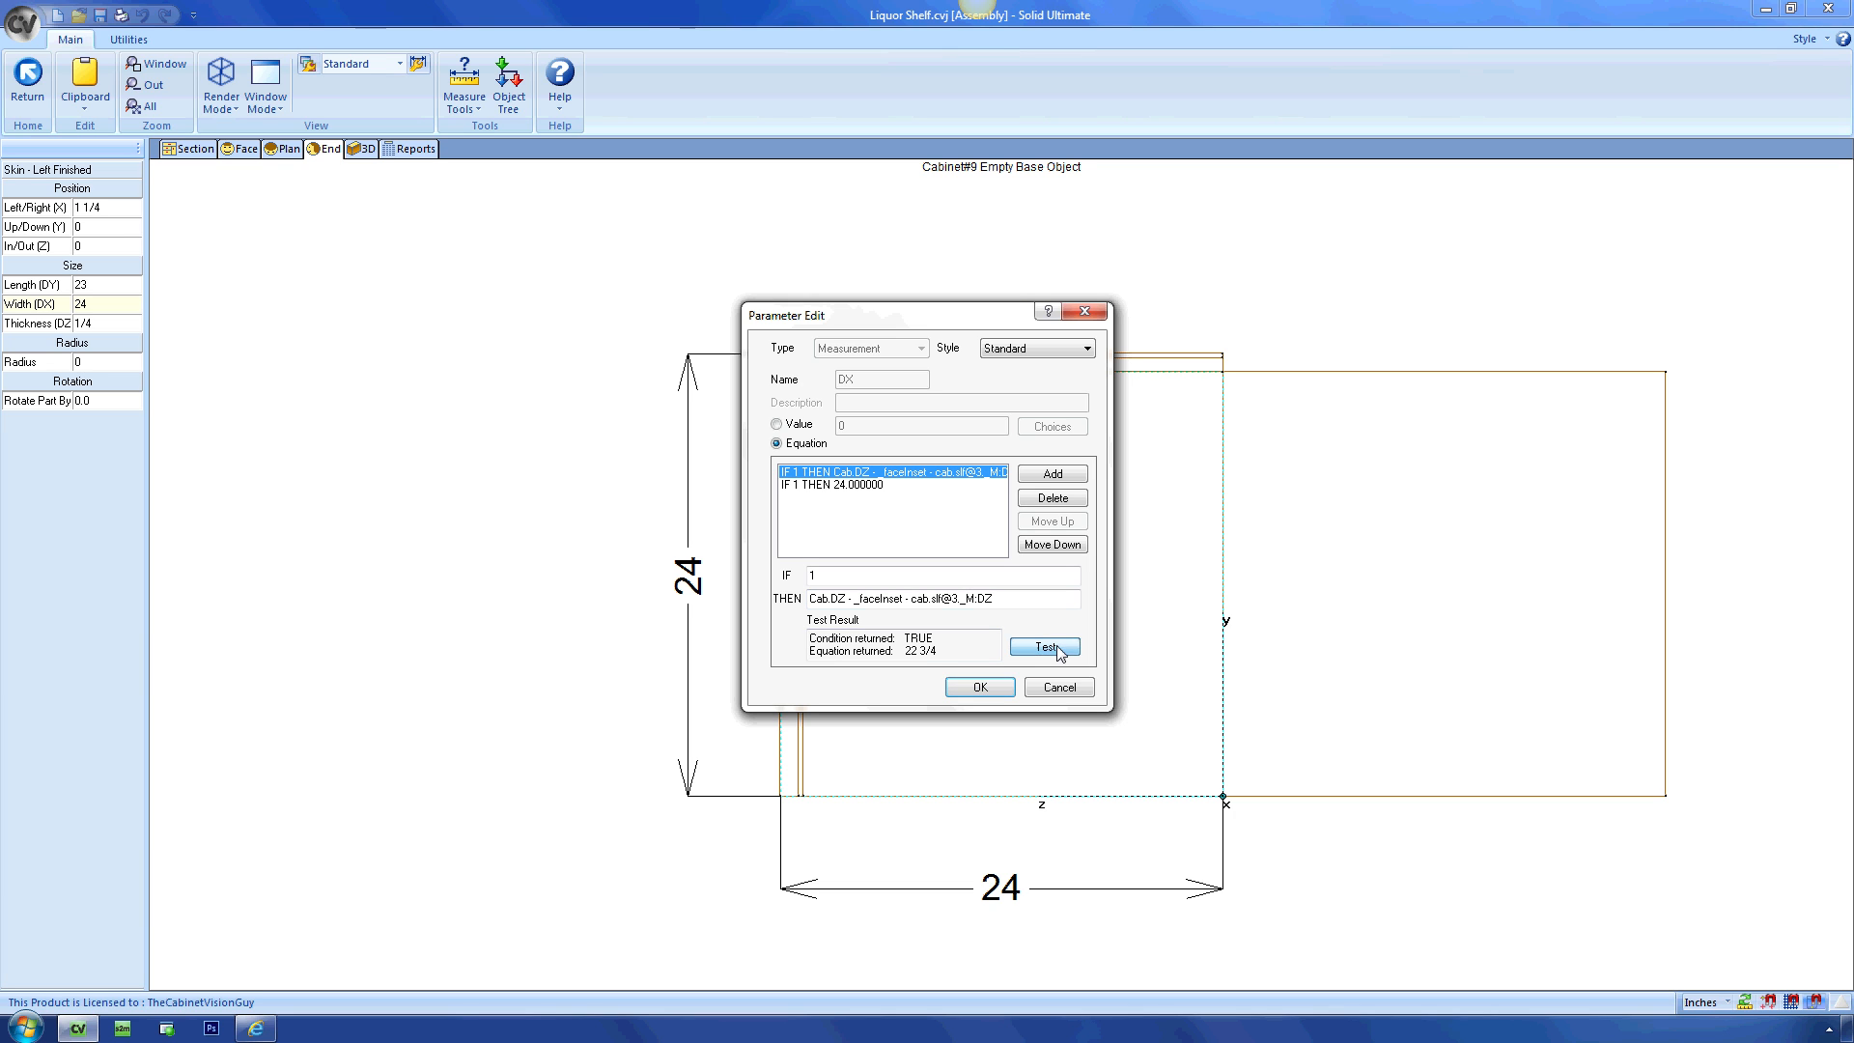
{"action": "left_click", "coordinate": [993, 687]}
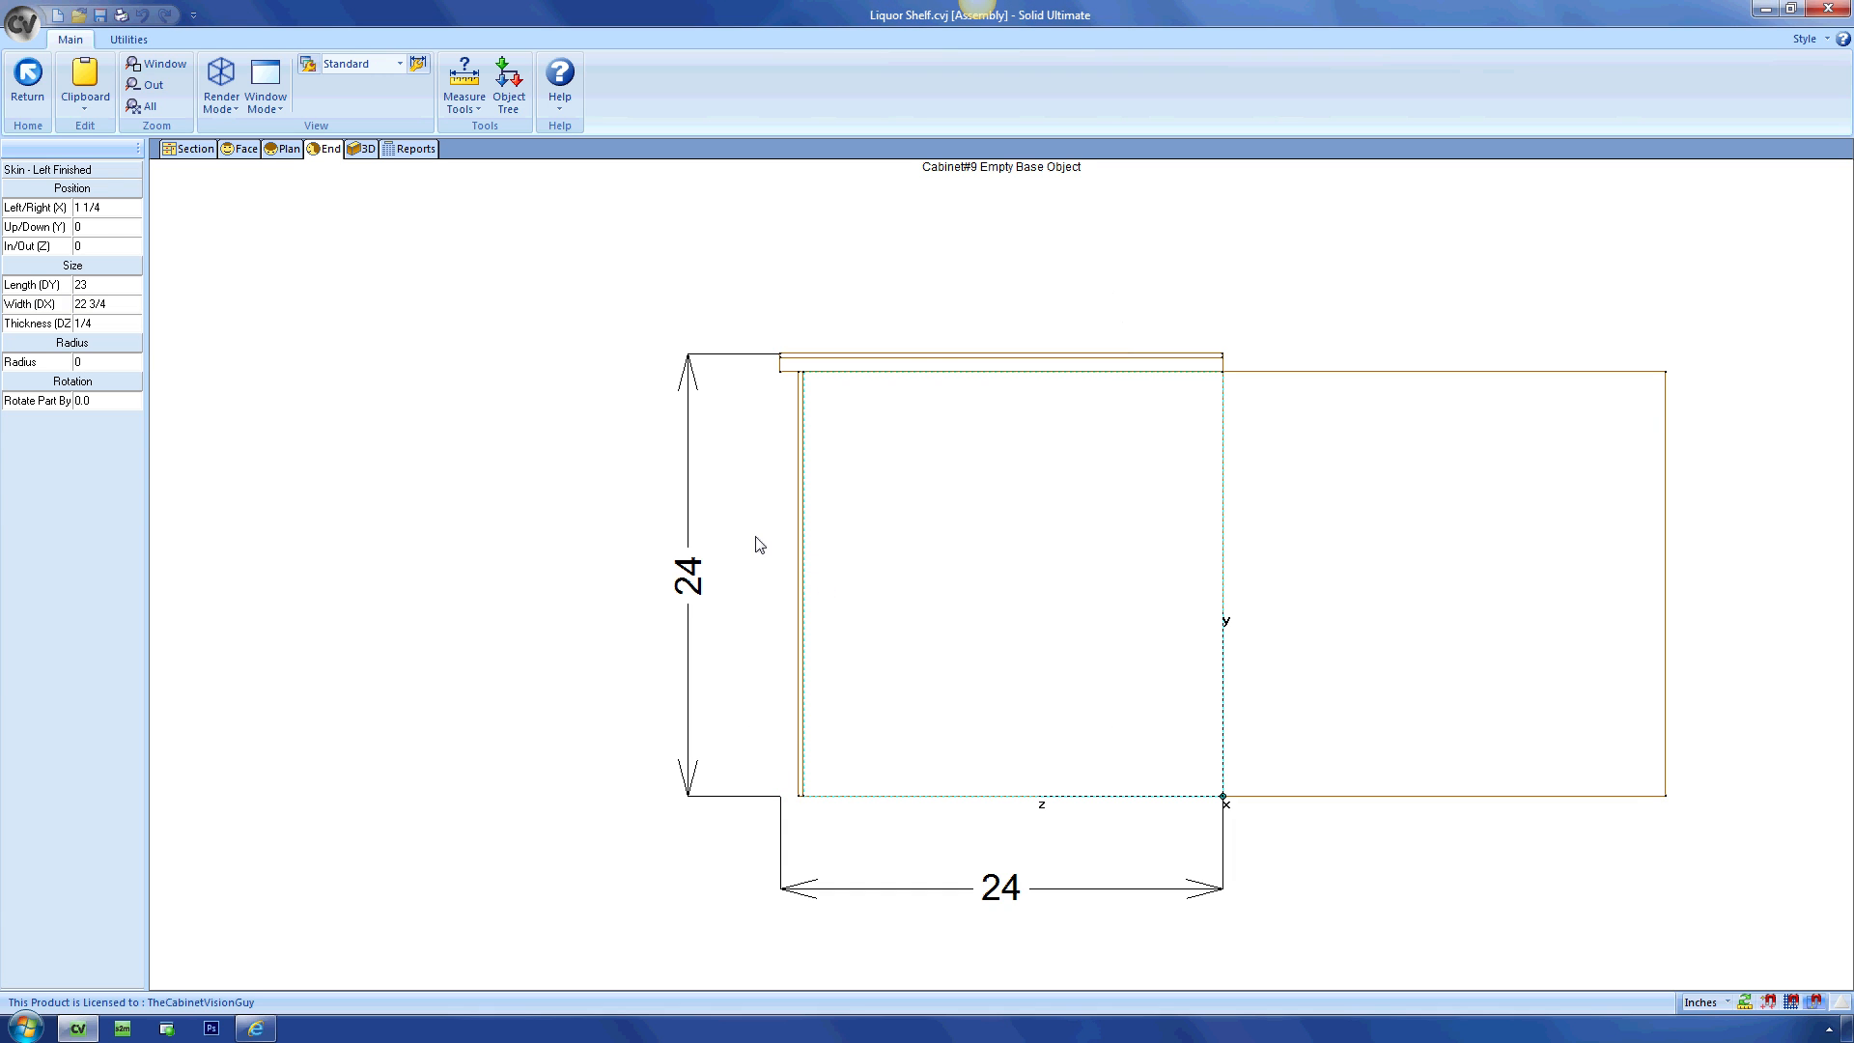
{"action": "left_click", "coordinate": [757, 545]}
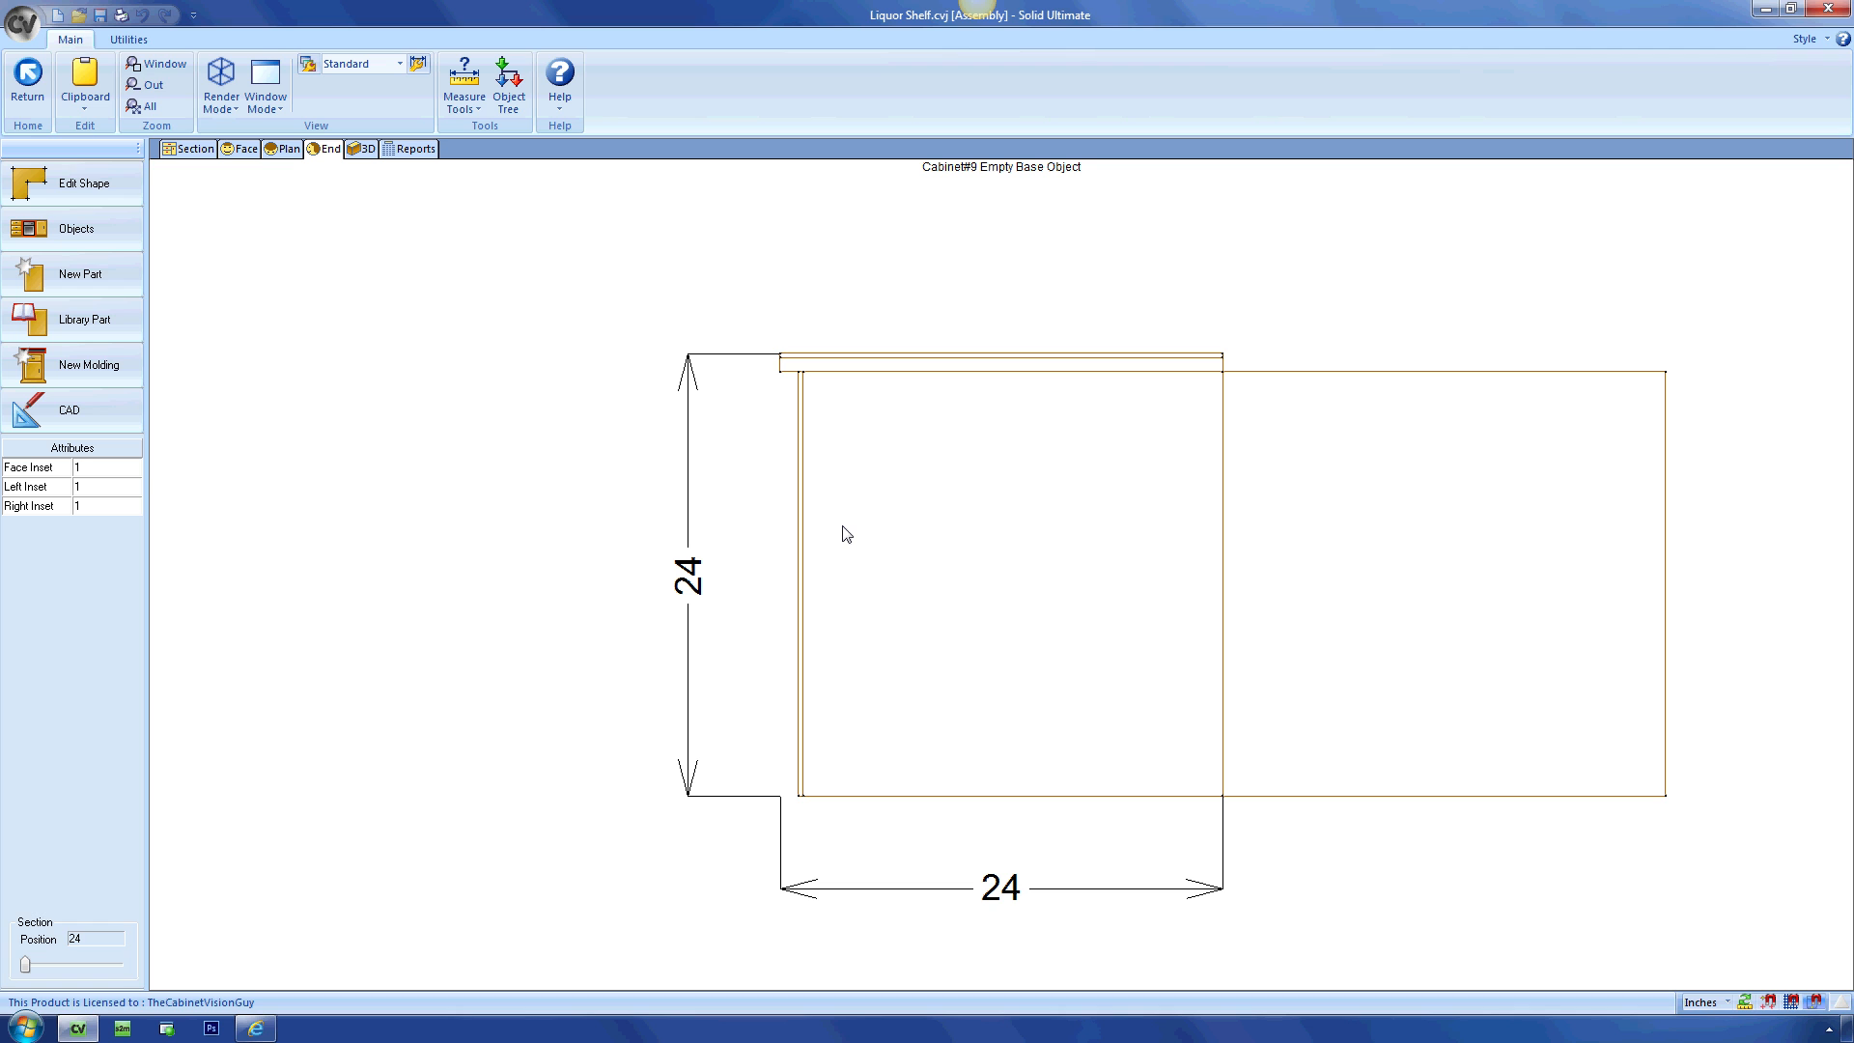
{"action": "left_click", "coordinate": [990, 687]}
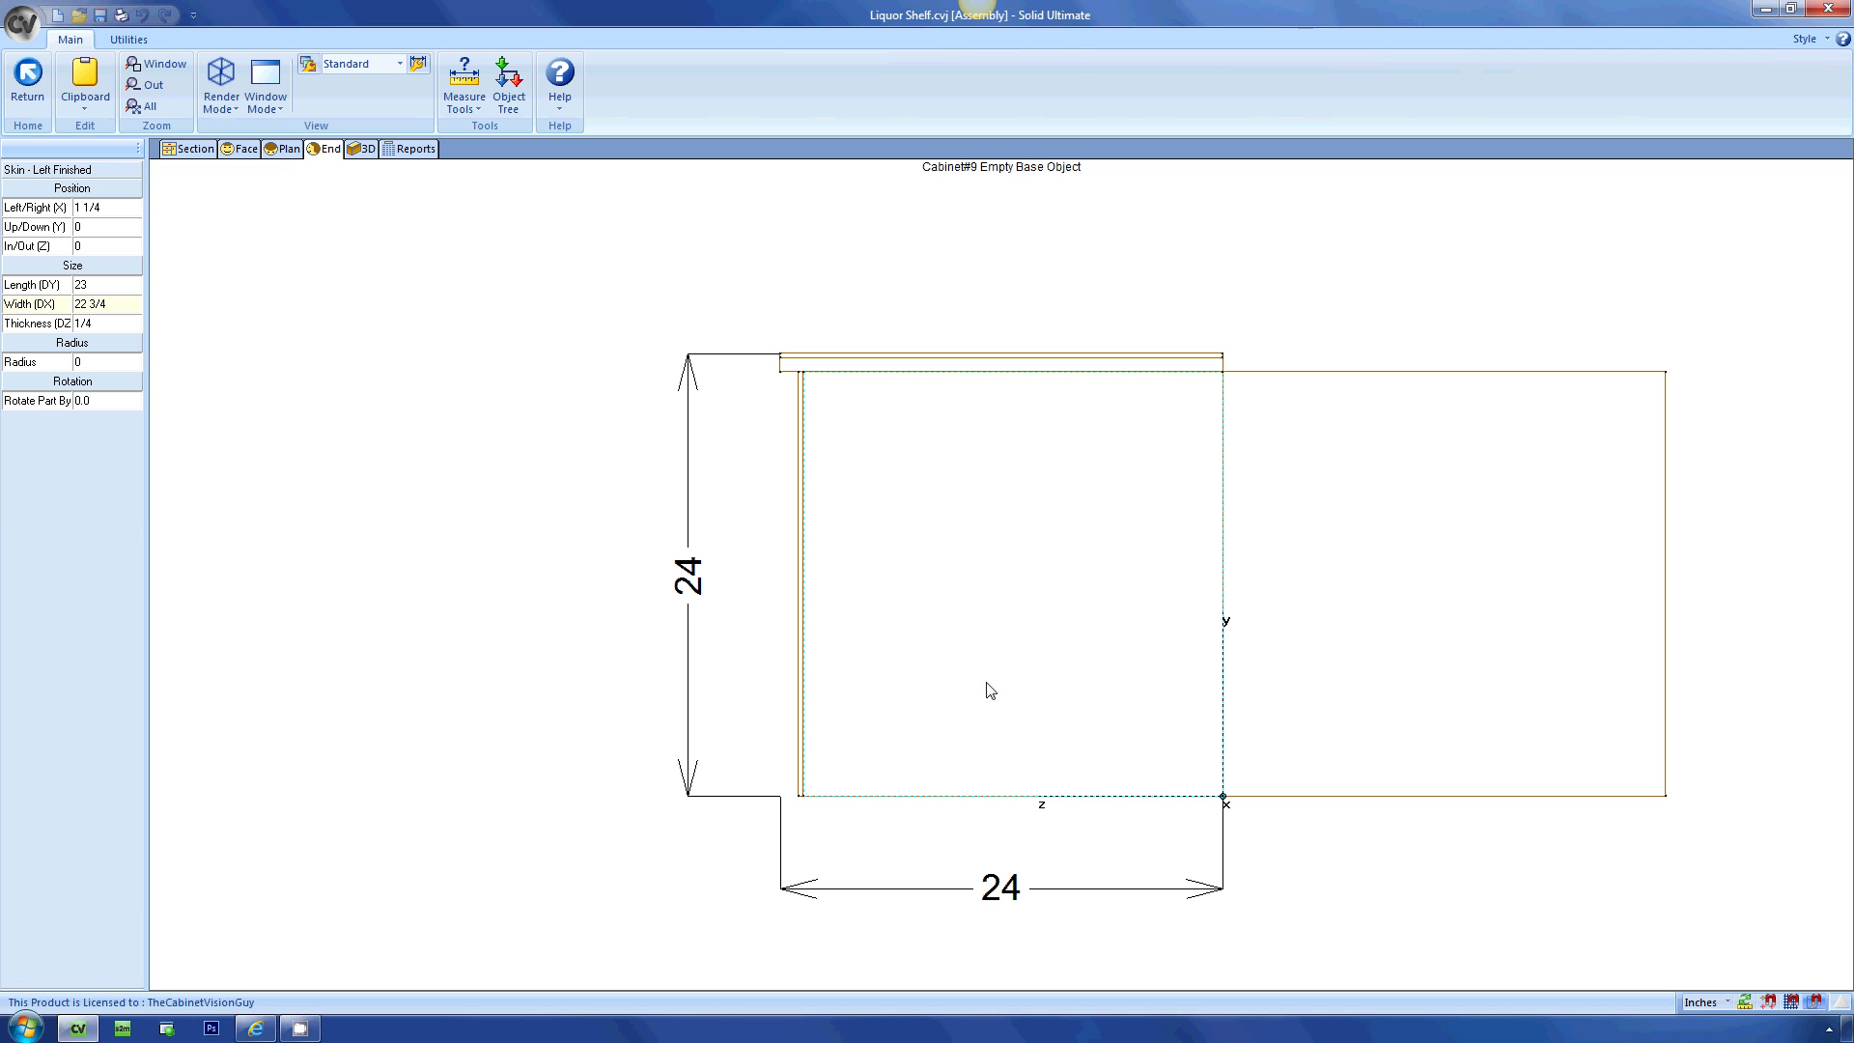
{"action": "left_click", "coordinate": [1339, 620]}
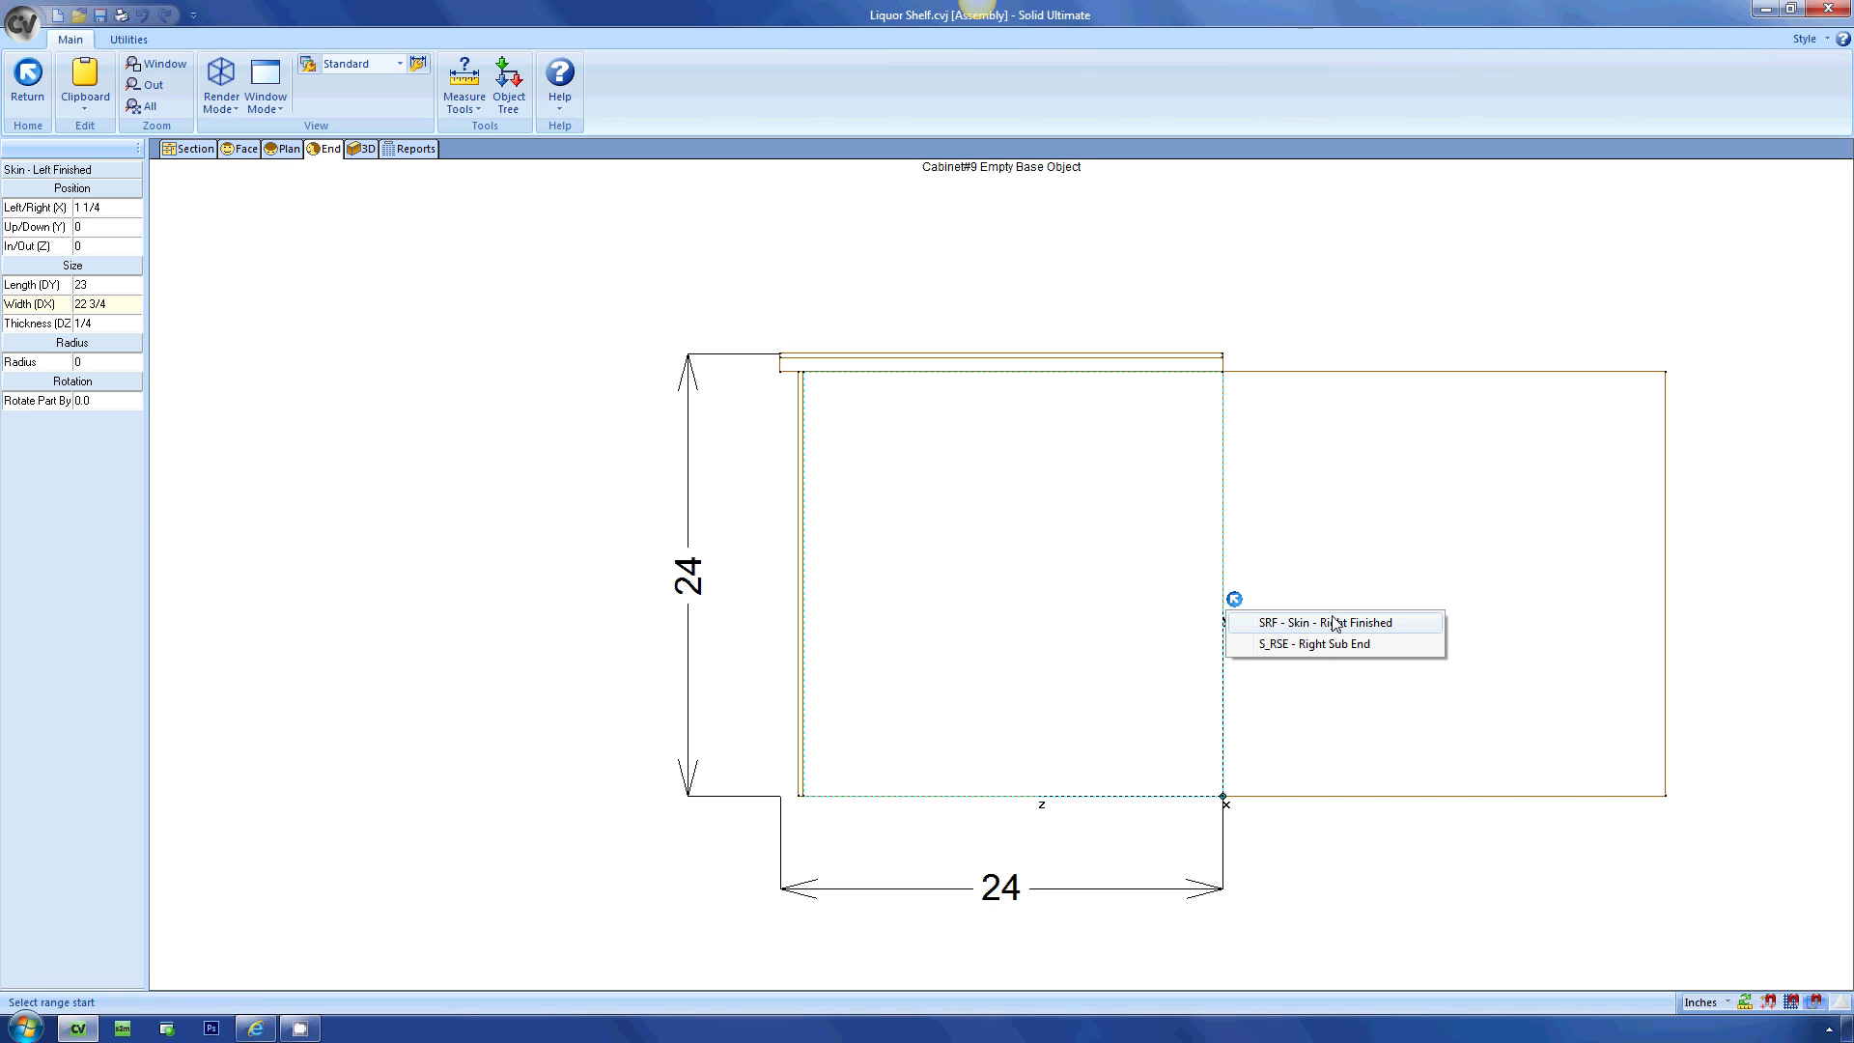
{"action": "left_click", "coordinate": [1335, 623]}
{"action": "double_click", "coordinate": [132, 305]}
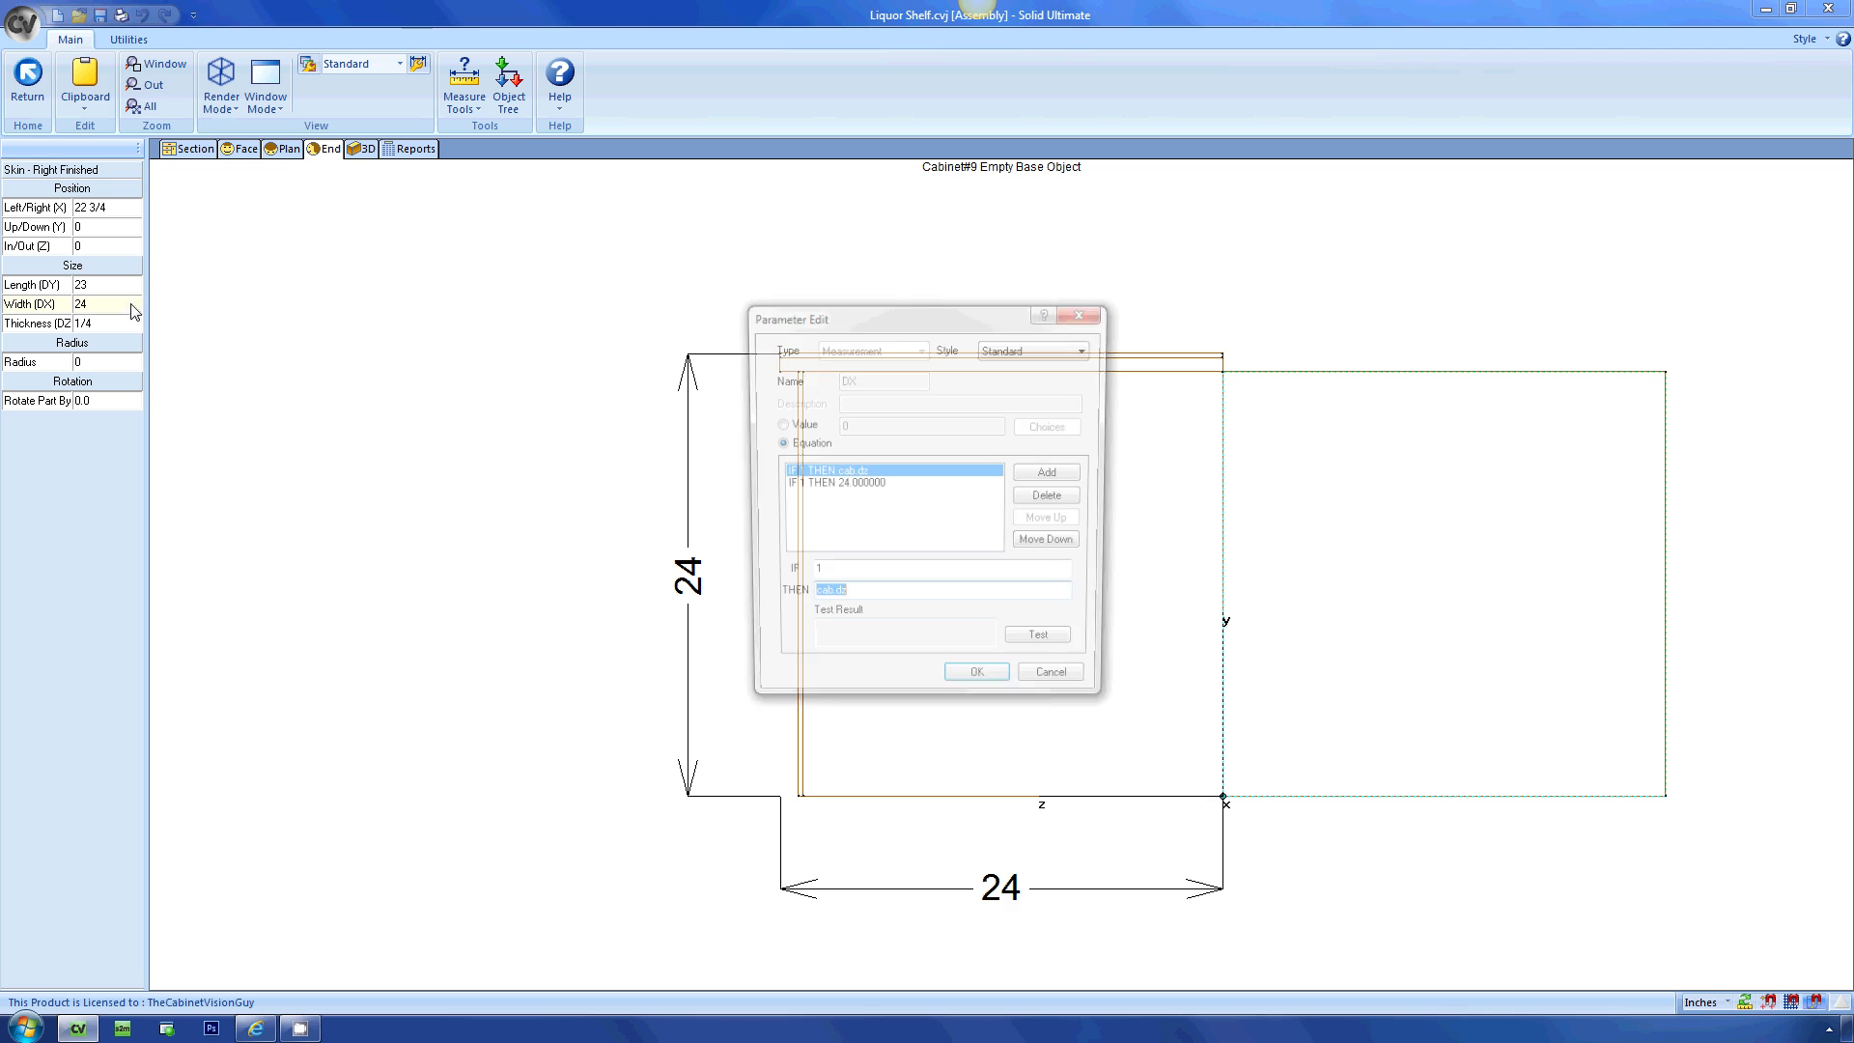
{"action": "left_click", "coordinate": [857, 598]}
{"action": "type", "text": "- _f"}
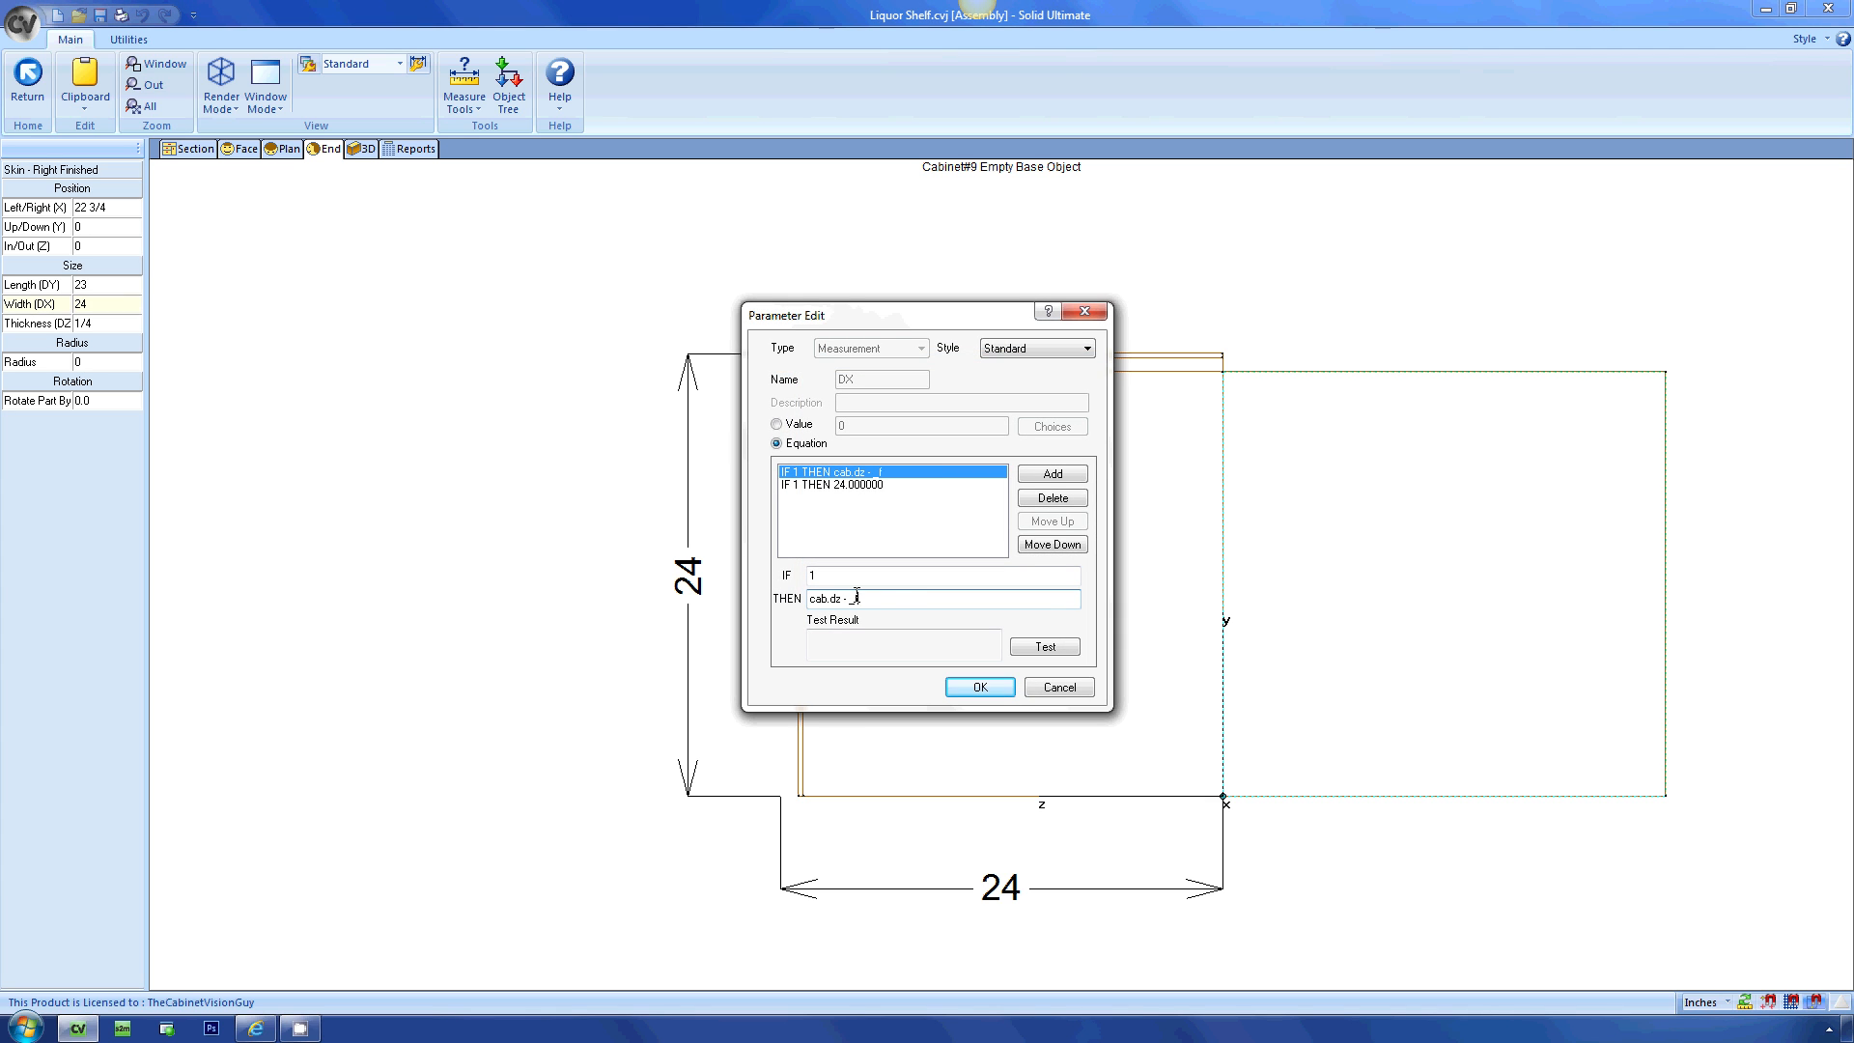
{"action": "type", "text": "aceInsetValue - cab.slf@3._M:DZ"}
{"action": "left_click", "coordinate": [1023, 645]}
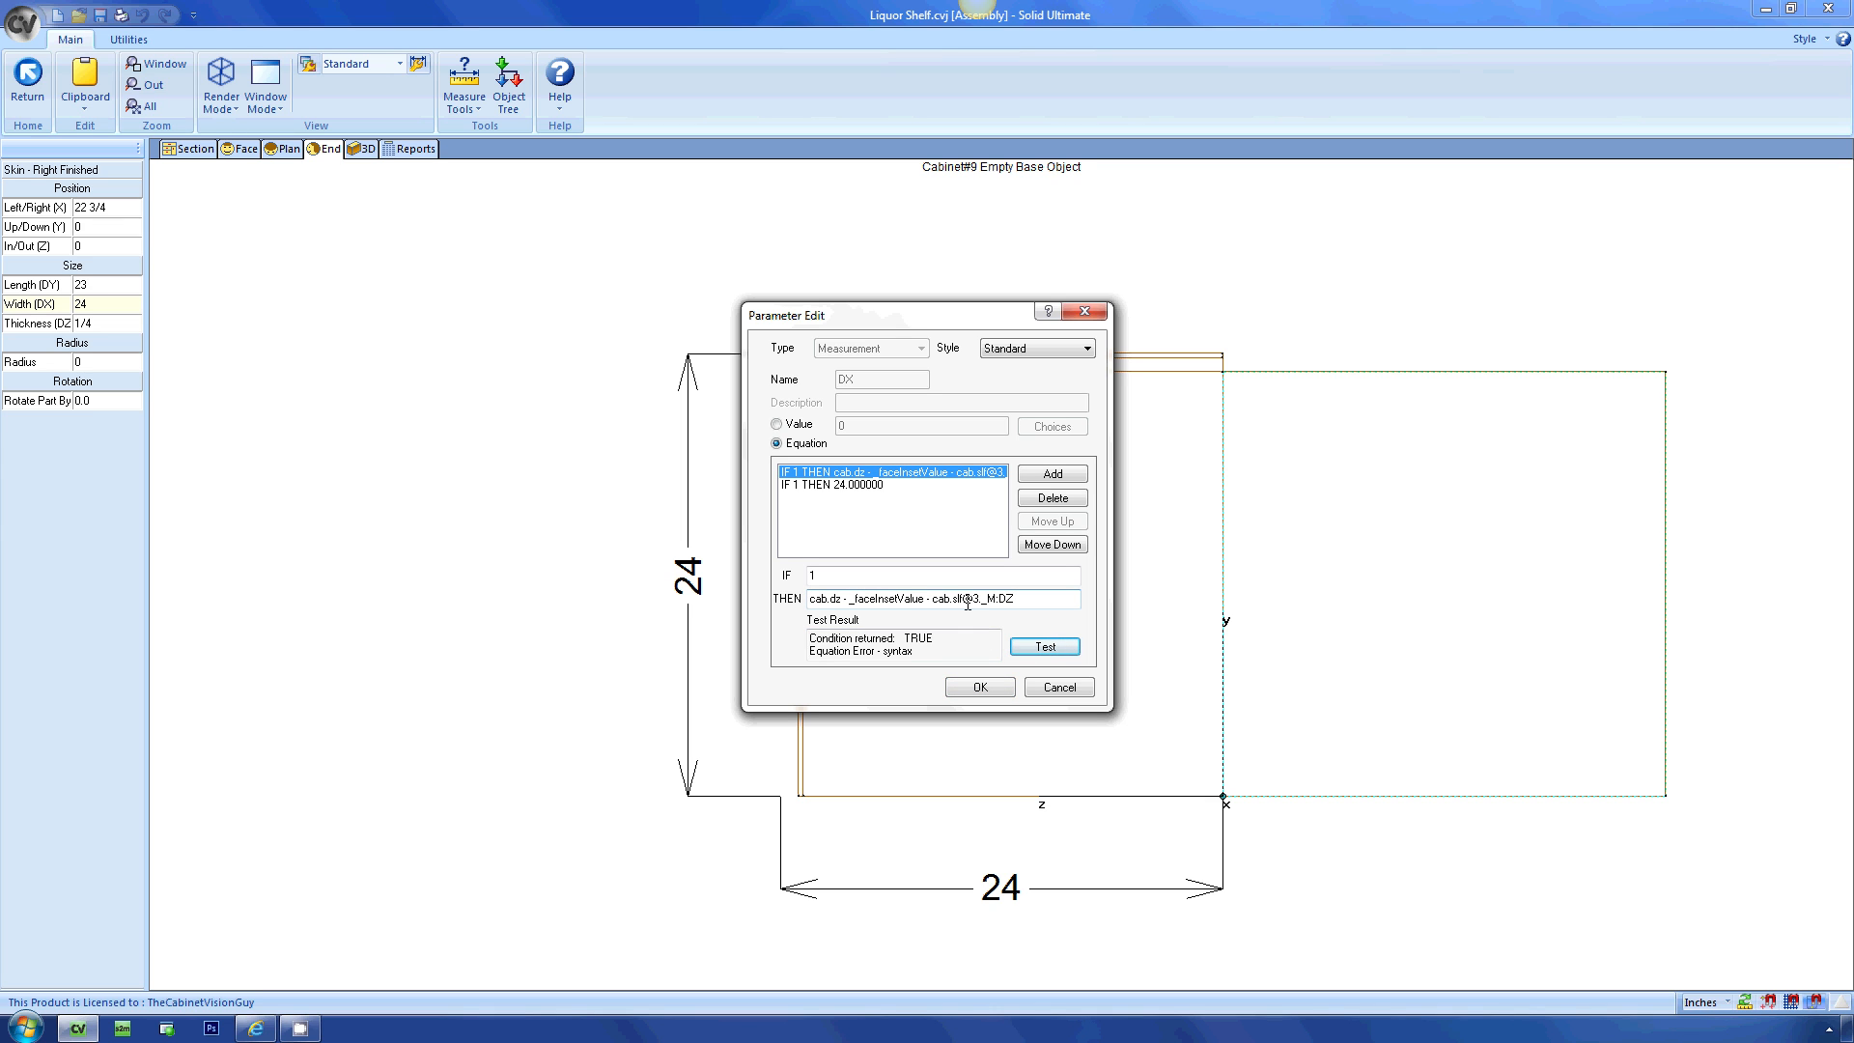
{"action": "left_click", "coordinate": [925, 599]}
{"action": "key", "text": "BackSpace"}
{"action": "key", "text": "BackSpace"}
{"action": "key", "text": "BackSpace"}
{"action": "key", "text": "BackSpace"}
{"action": "key", "text": "BackSpace"}
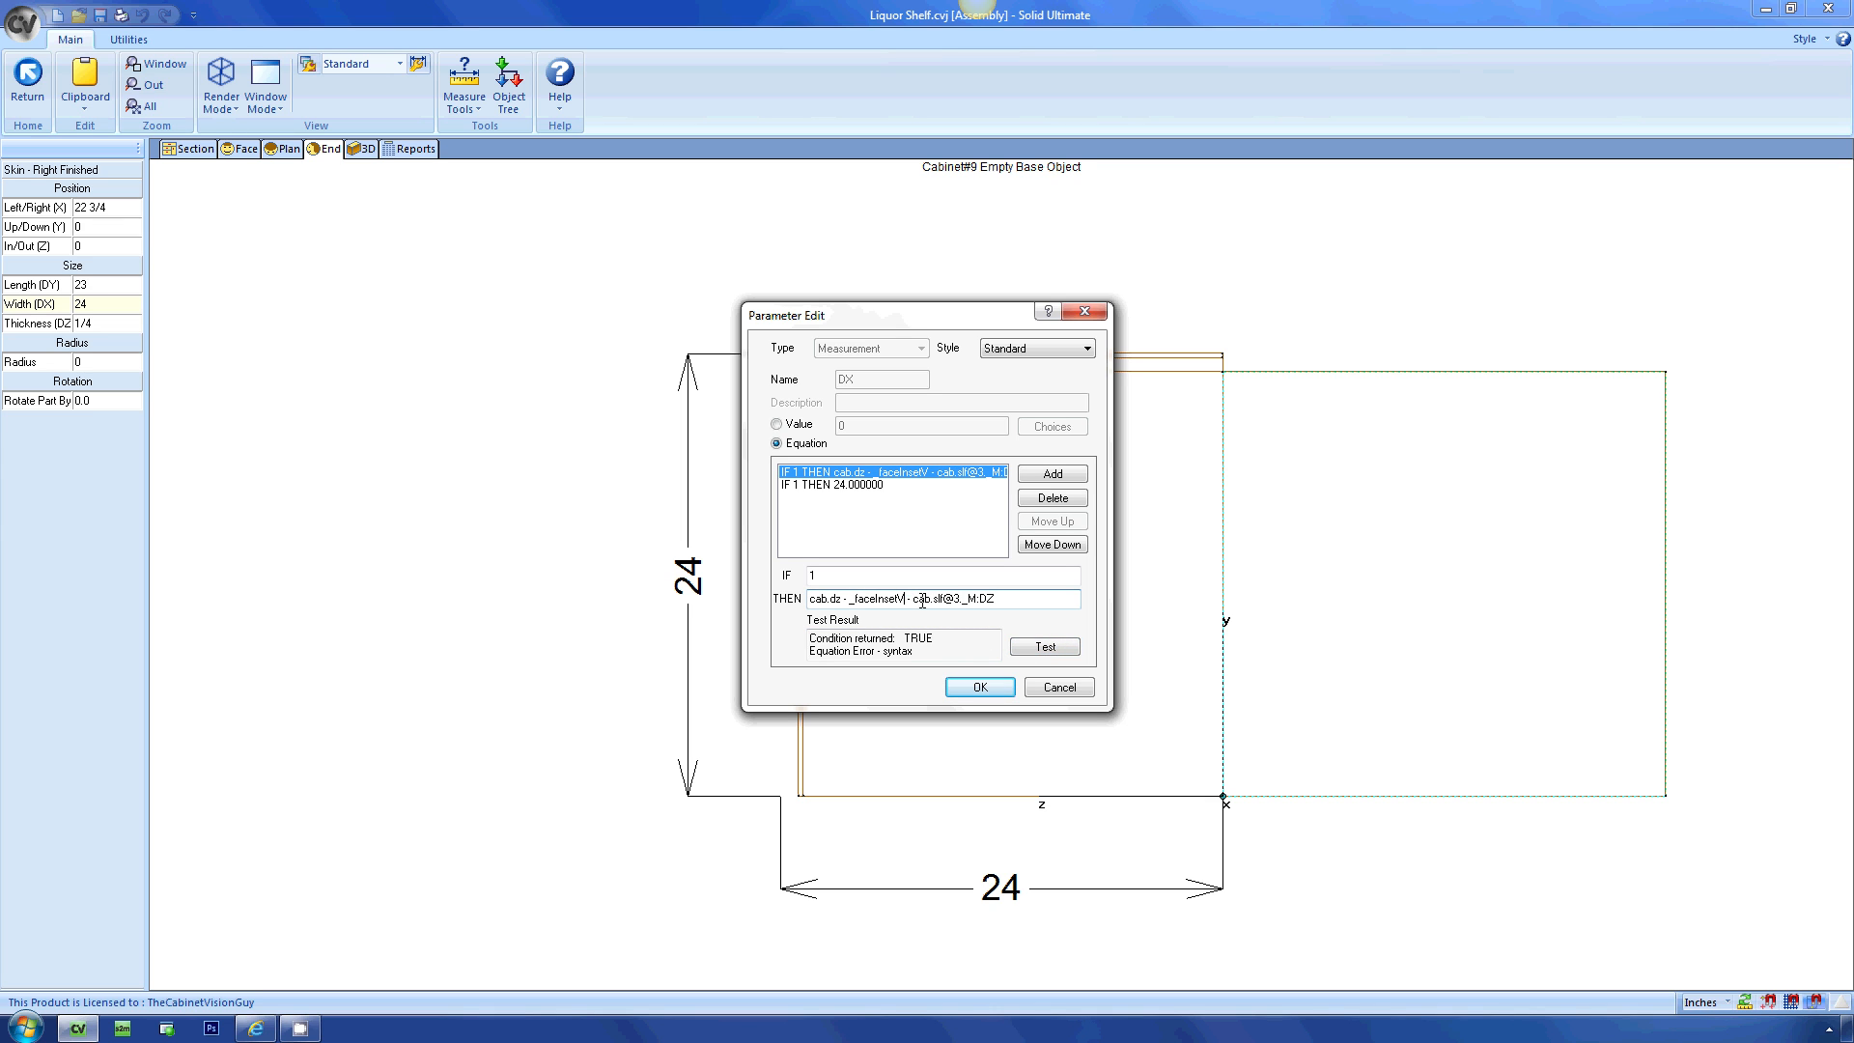
{"action": "left_click", "coordinate": [1026, 648]}
{"action": "left_click", "coordinate": [998, 691]}
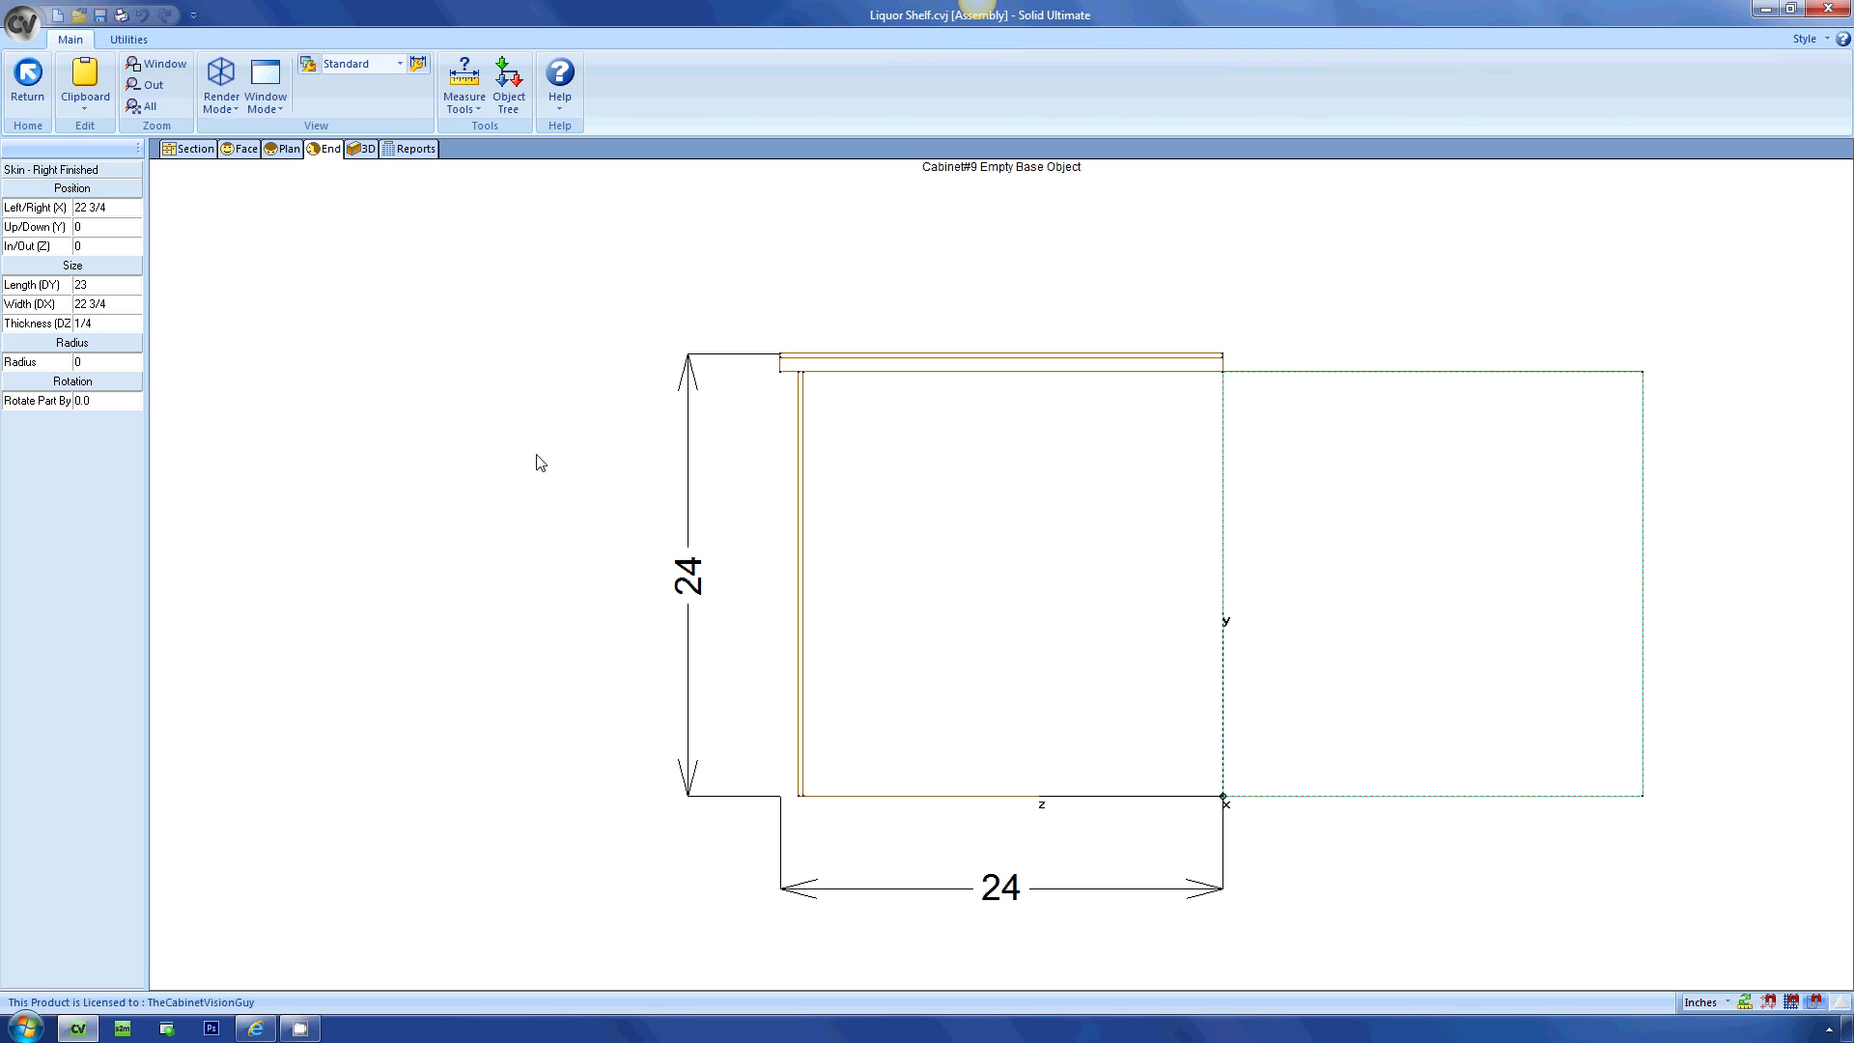
Drive the right finished skin's Z position with the equation dx and test it.
{"action": "left_click", "coordinate": [122, 247]}
{"action": "double_click", "coordinate": [123, 248]}
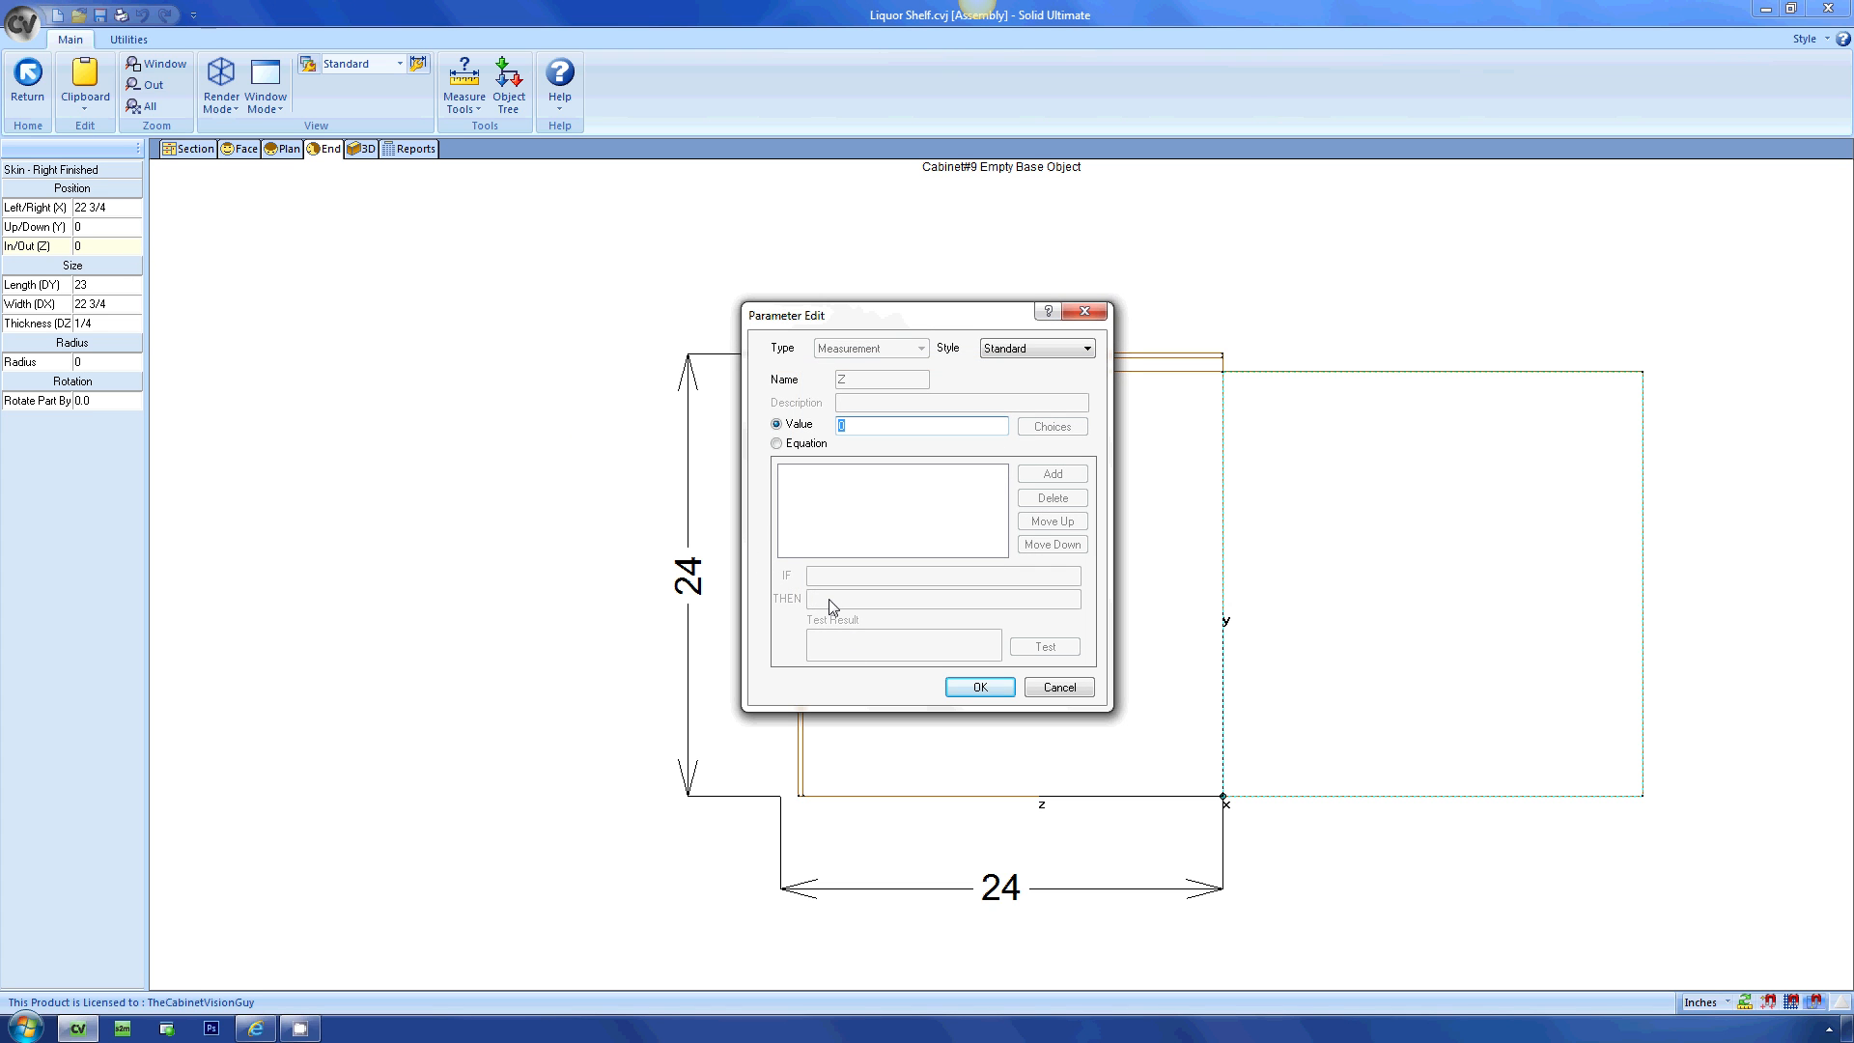
{"action": "left_click", "coordinate": [800, 445]}
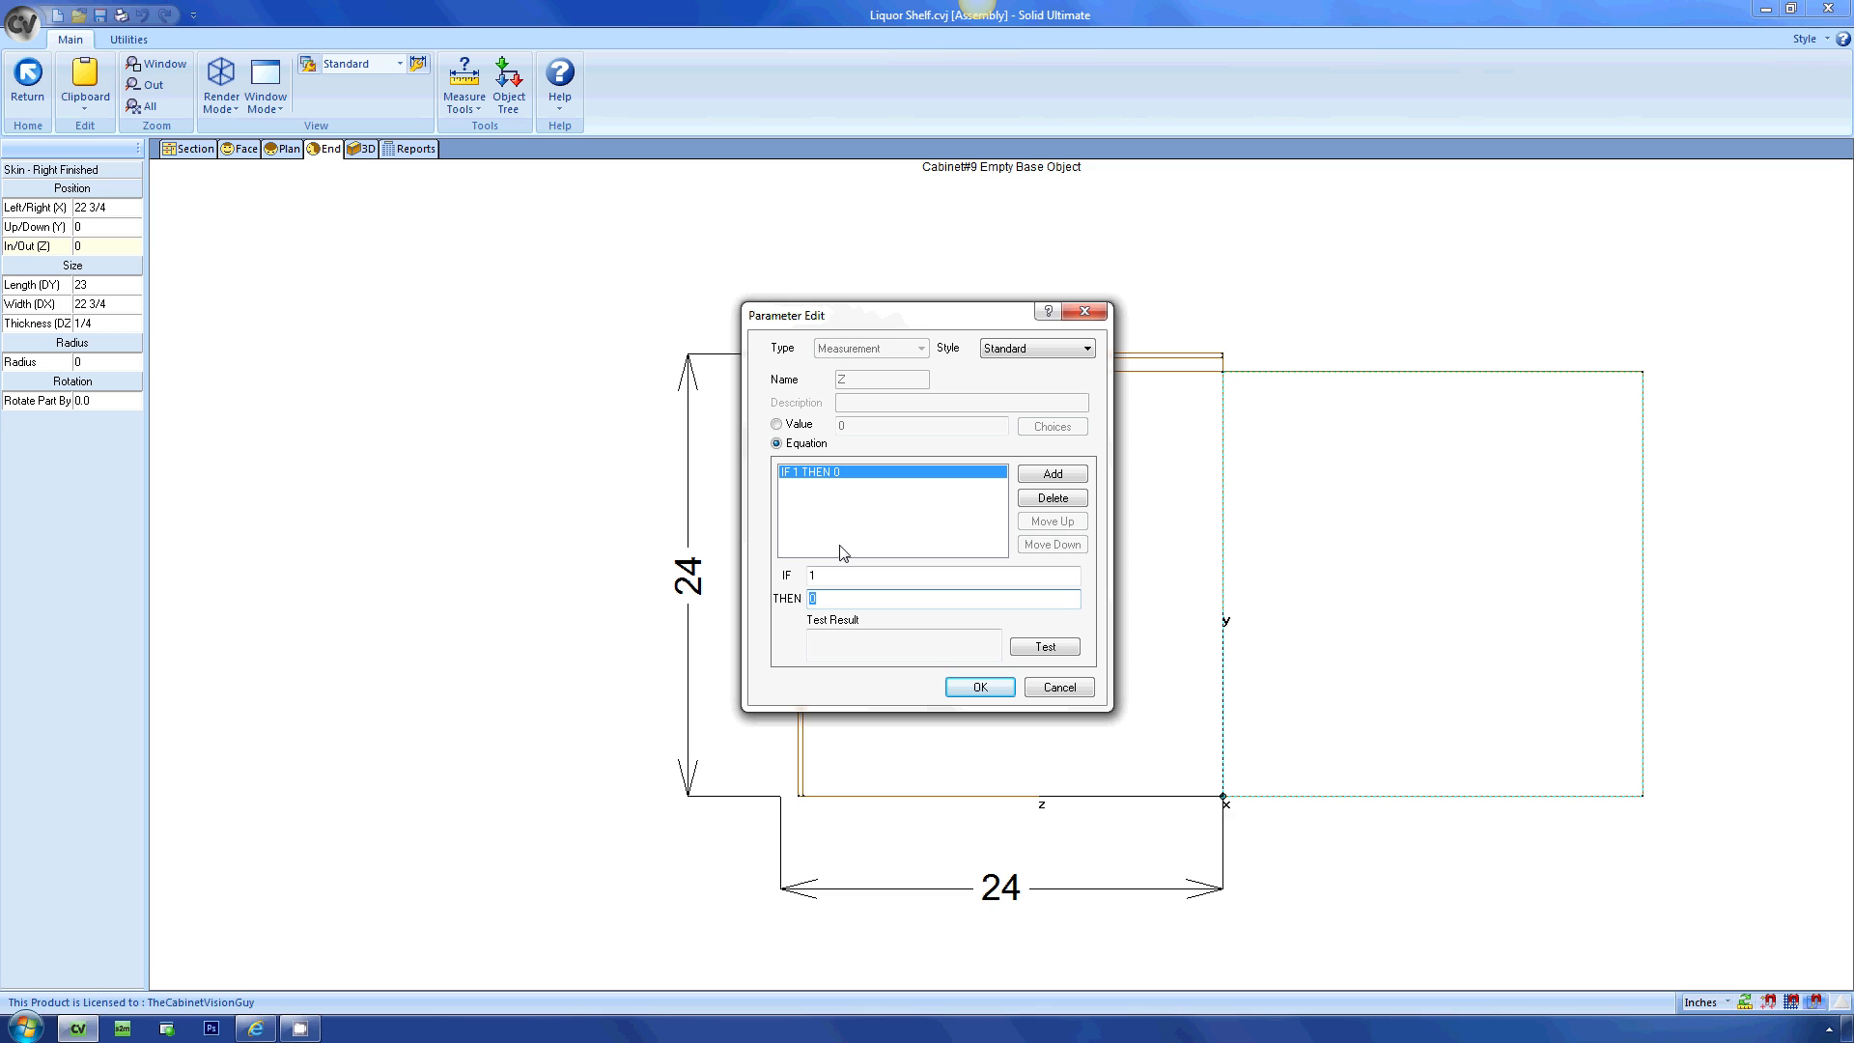
{"action": "type", "text": "dx"}
{"action": "left_click", "coordinate": [1048, 649]}
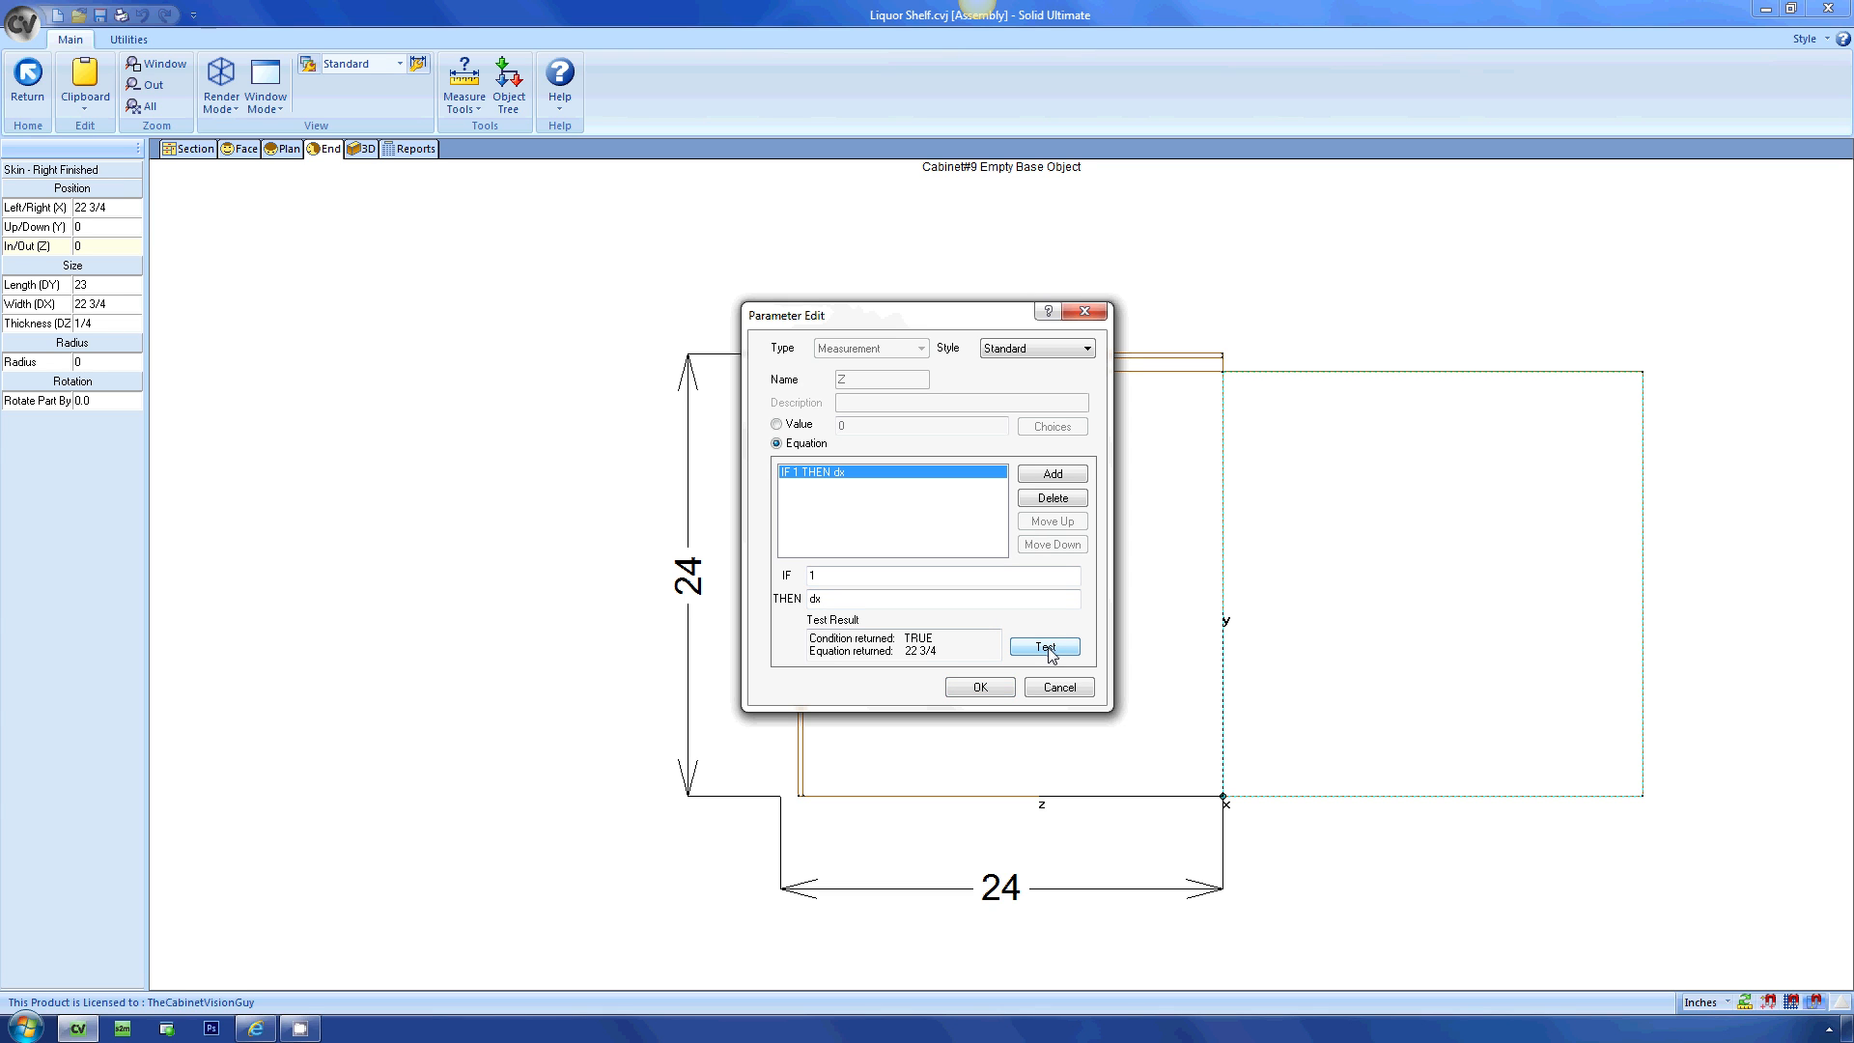
{"action": "left_click", "coordinate": [990, 695]}
{"action": "left_click", "coordinate": [1355, 510]}
{"action": "left_click", "coordinate": [133, 245]}
{"action": "left_click", "coordinate": [133, 245]}
{"action": "left_click", "coordinate": [777, 443]}
{"action": "type", "text": "cab.srf@1"}
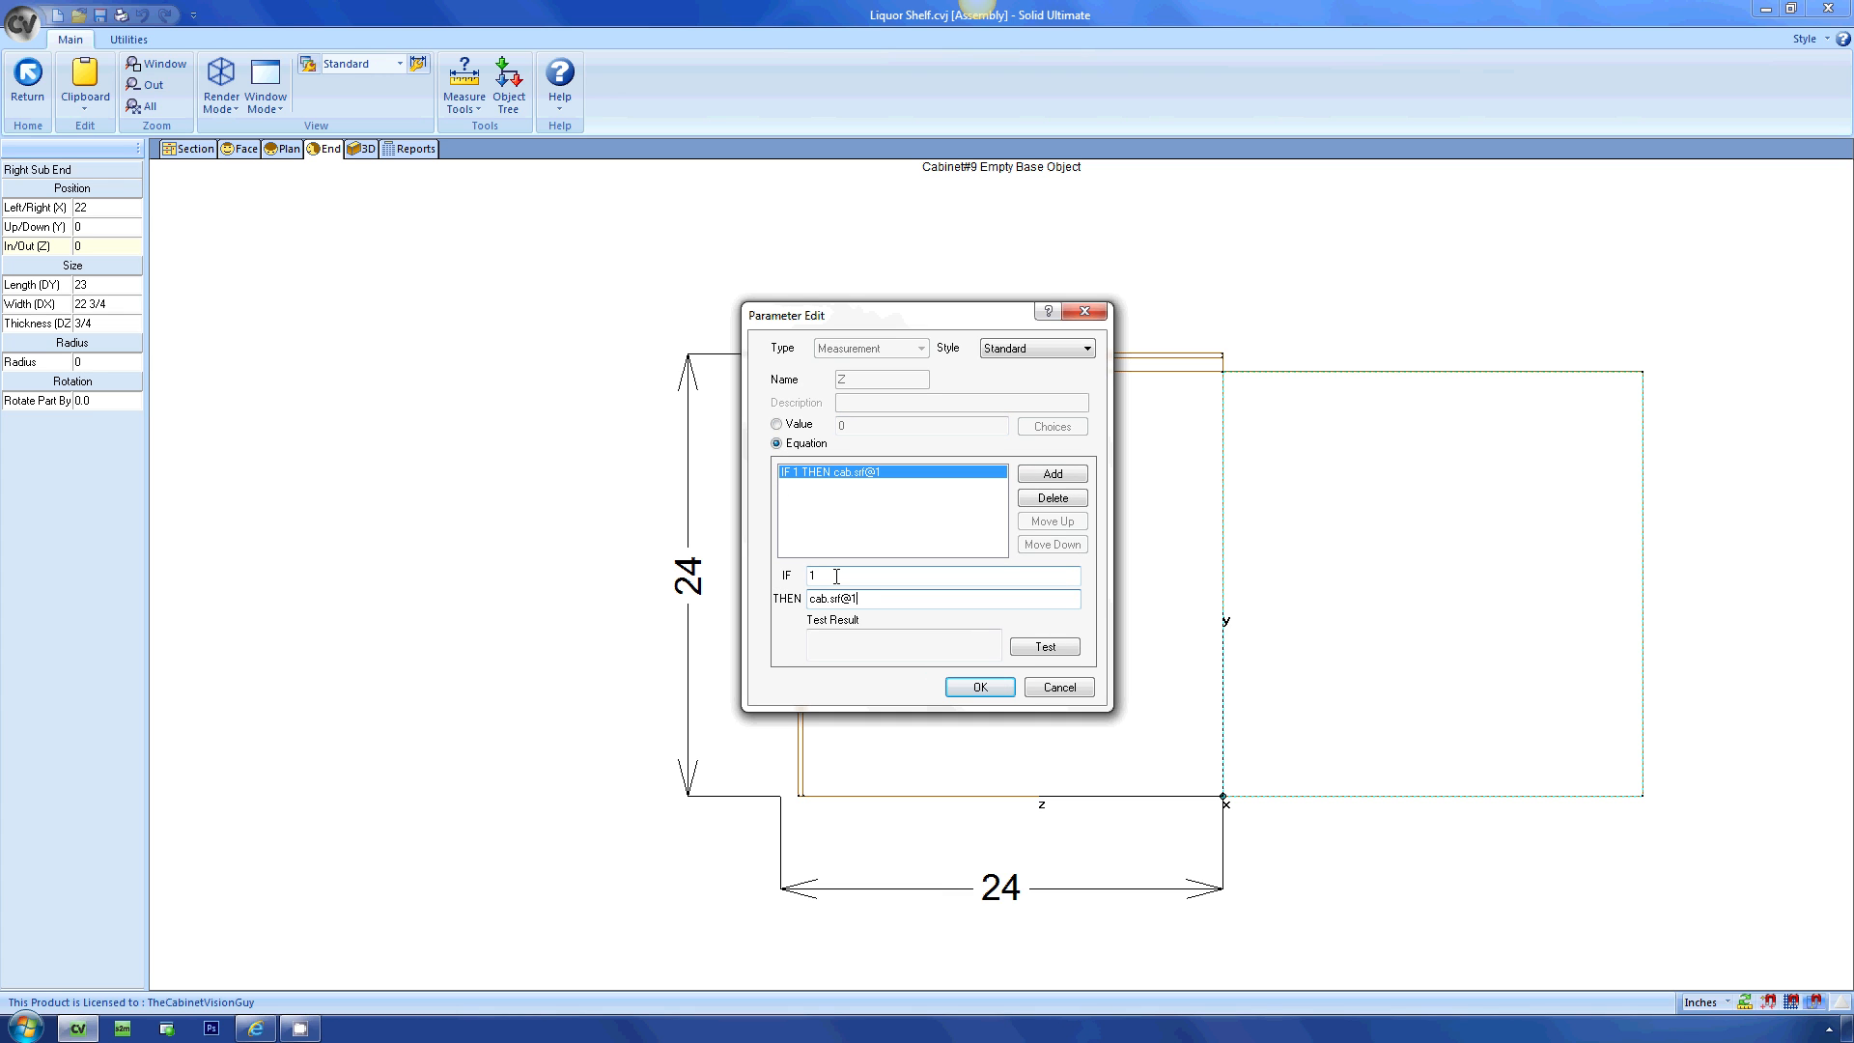
{"action": "type", "text": "."}
{"action": "left_click", "coordinate": [1043, 644]}
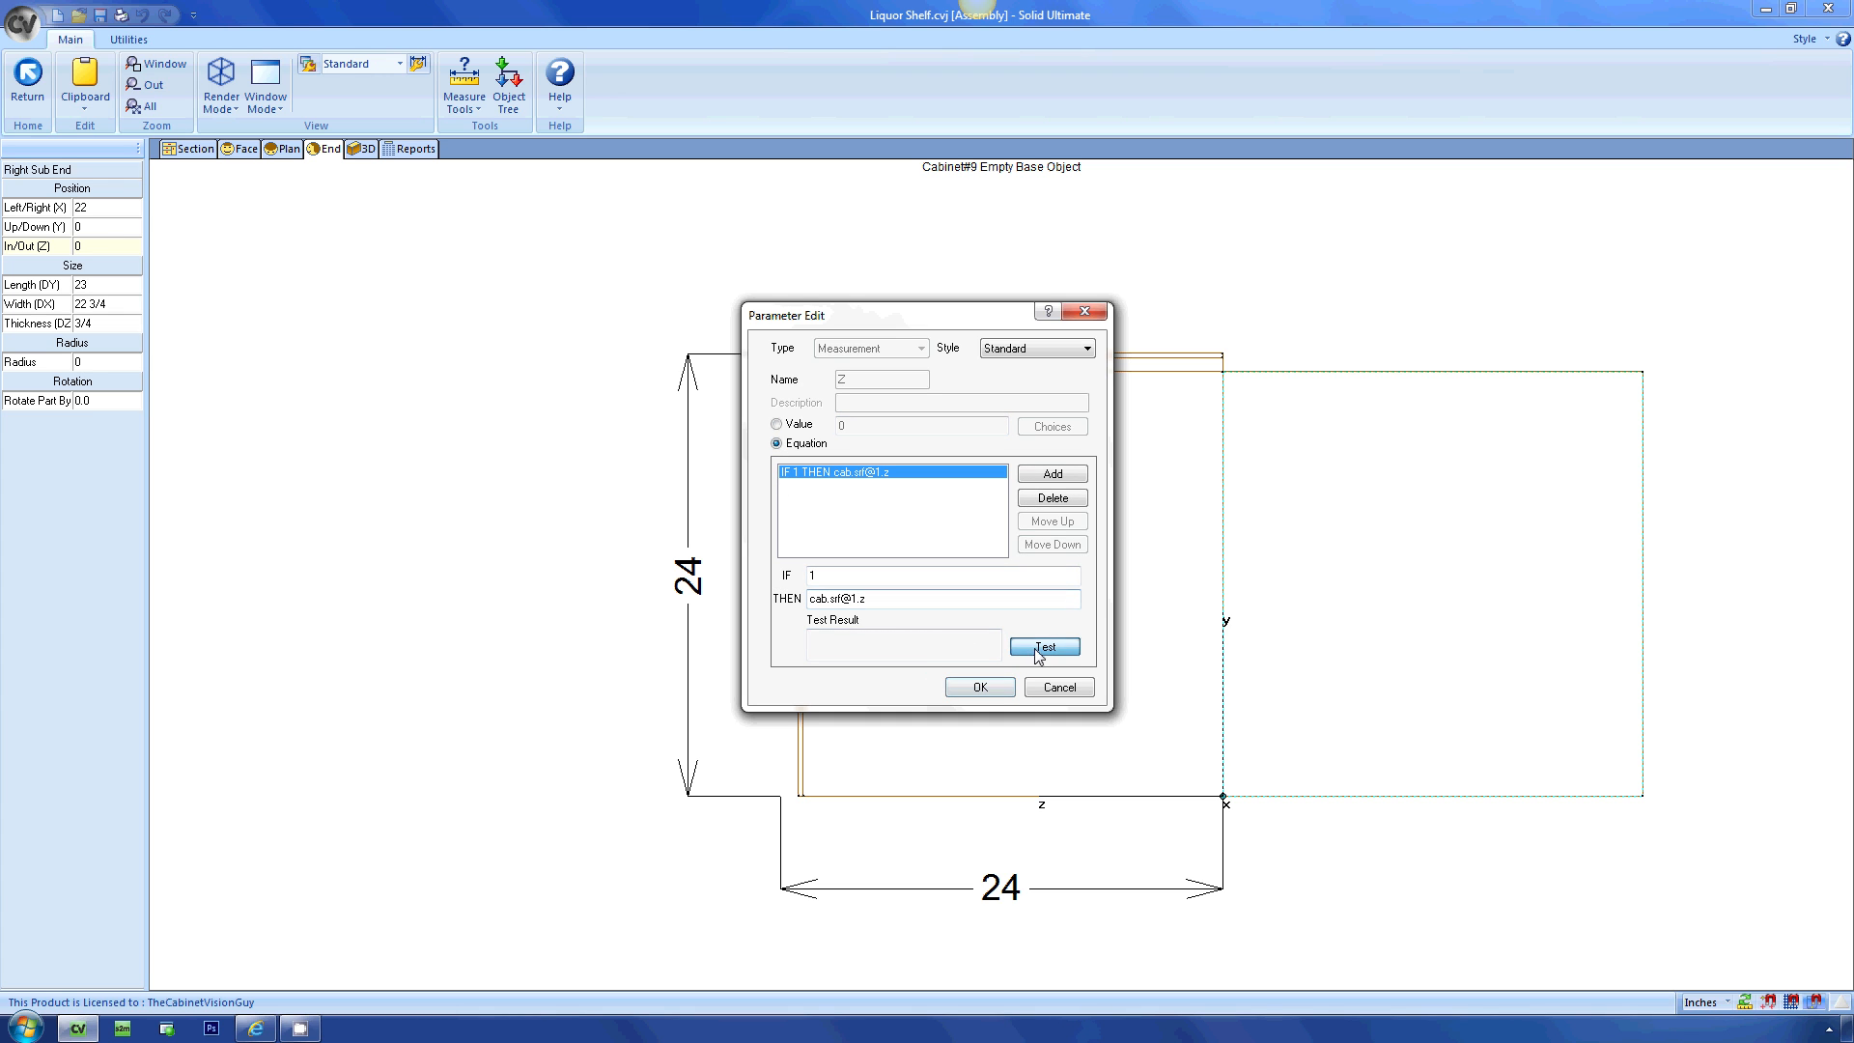
{"action": "left_click", "coordinate": [993, 685]}
{"action": "left_click", "coordinate": [538, 513]}
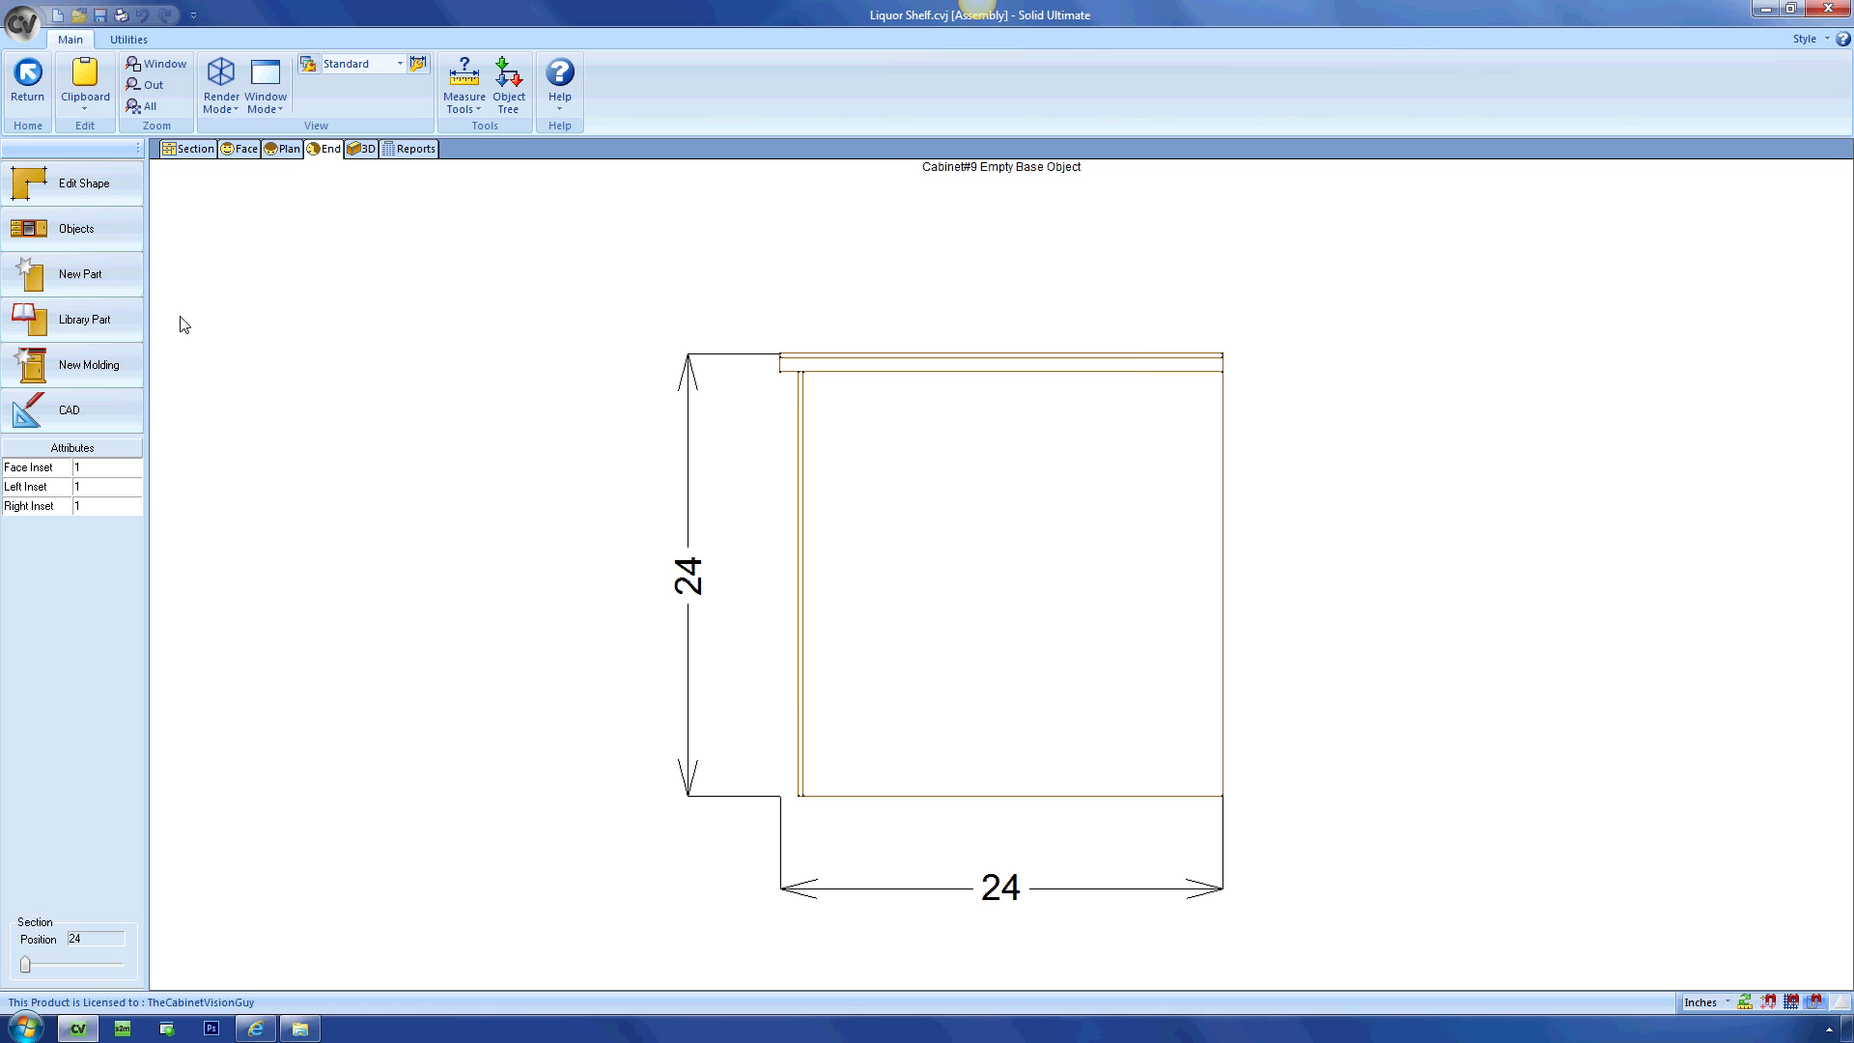
Create a new assembly part of type Panel in 3/4 2s Alder Ply with Front orientation.
{"action": "left_click", "coordinate": [124, 283]}
{"action": "left_click", "coordinate": [758, 469]}
{"action": "key", "text": "p"}
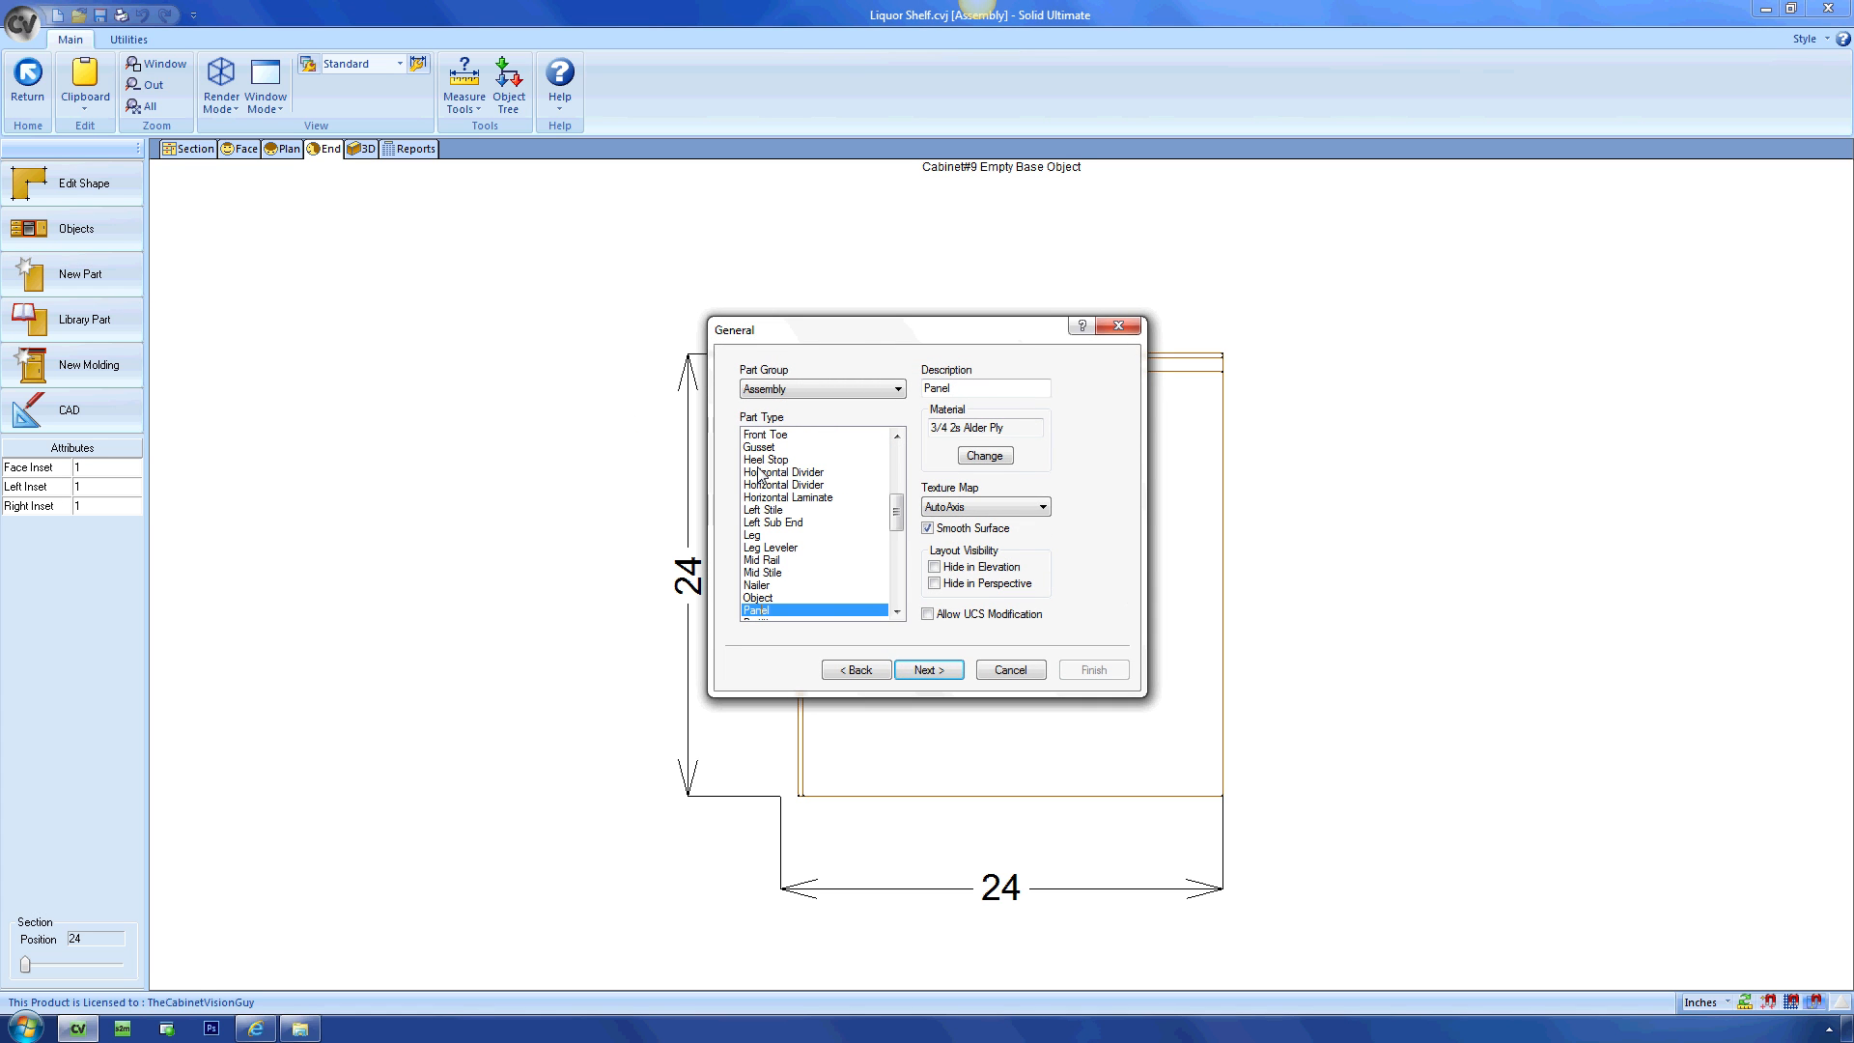
{"action": "left_click", "coordinate": [956, 671]}
{"action": "left_click", "coordinate": [922, 671]}
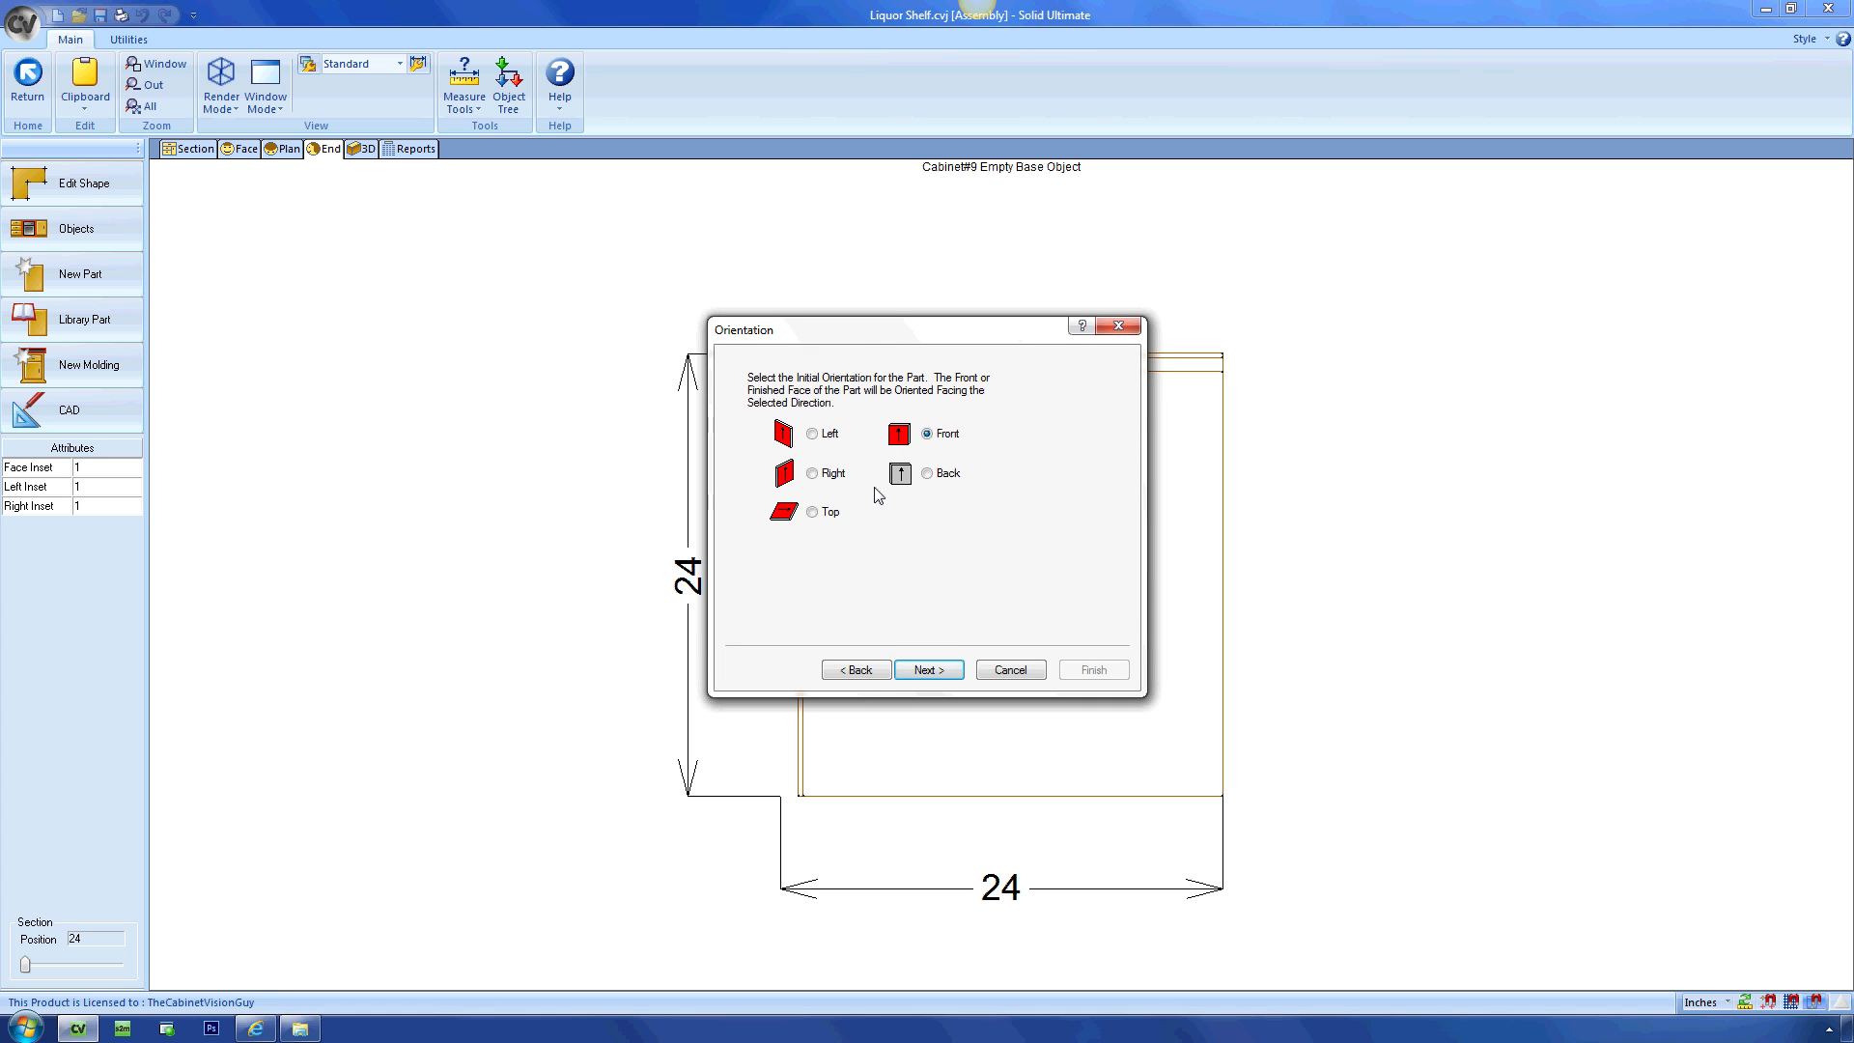
{"action": "left_click", "coordinate": [923, 670]}
{"action": "left_click", "coordinate": [1082, 671]}
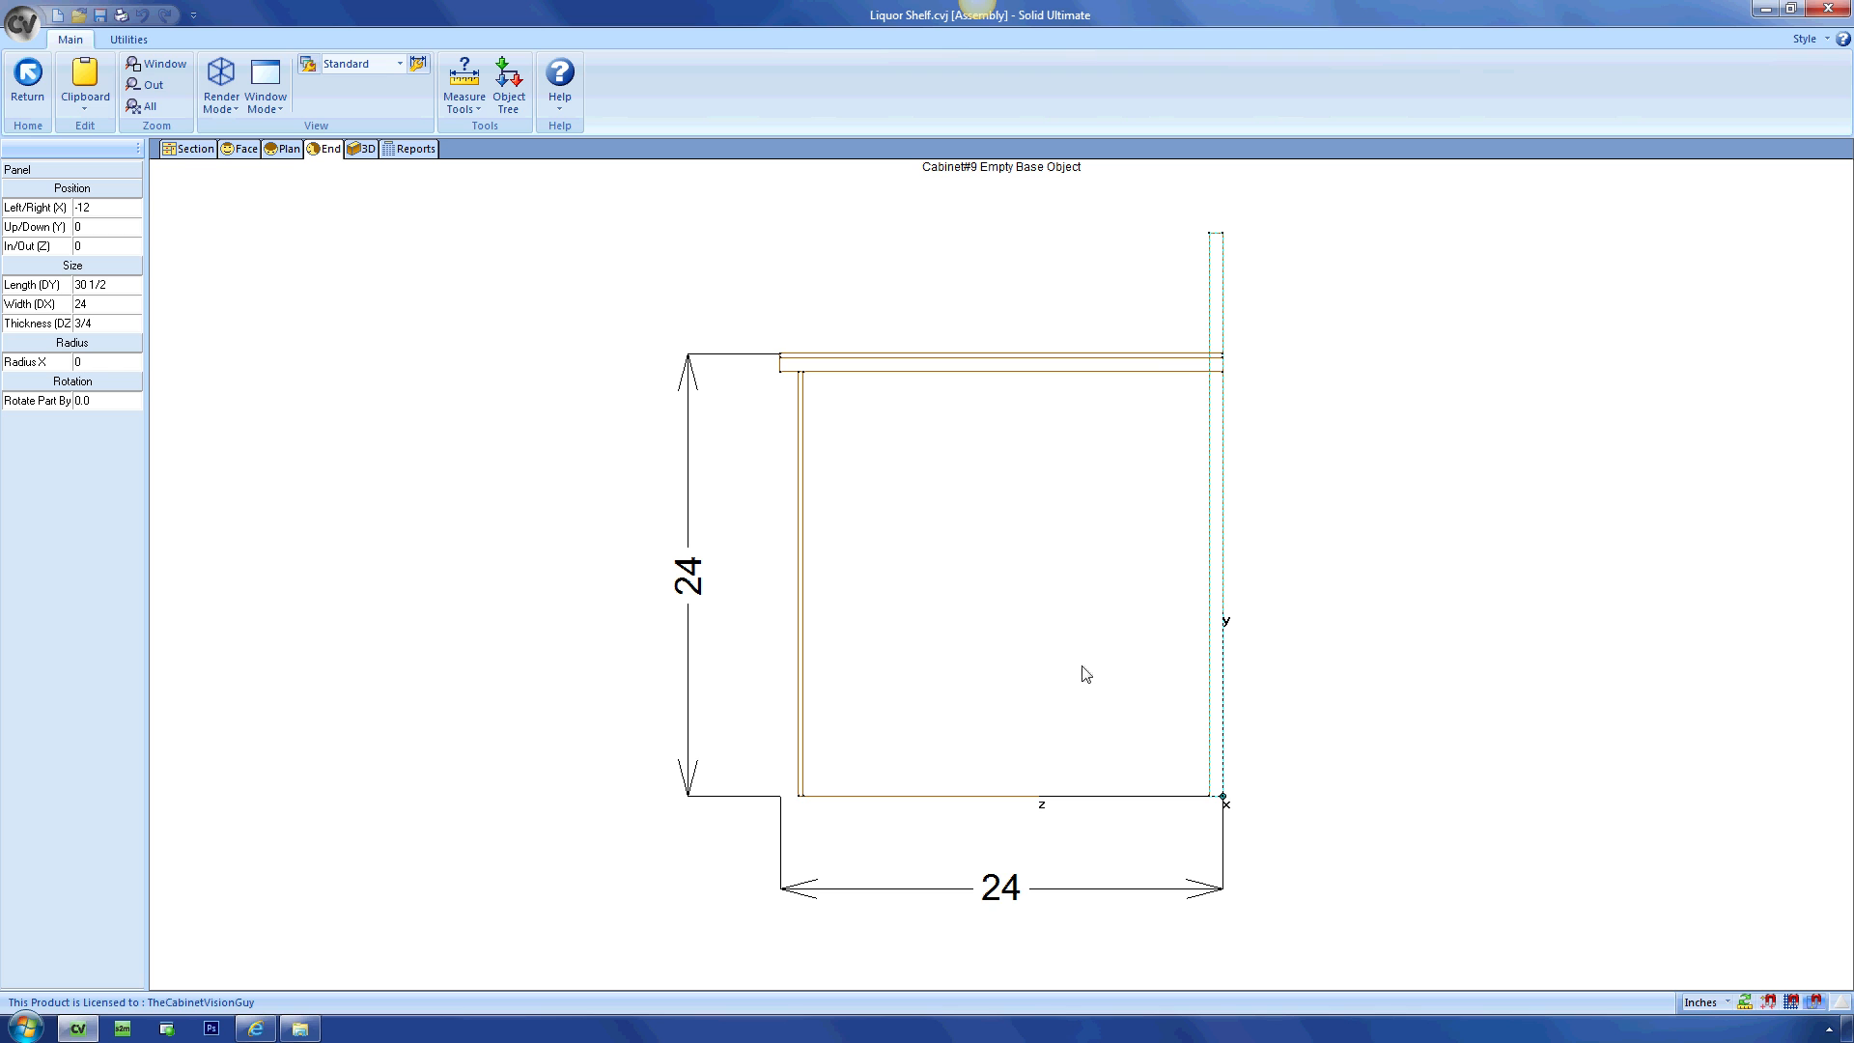
{"action": "double_click", "coordinate": [135, 211]}
{"action": "left_click", "coordinate": [780, 443]}
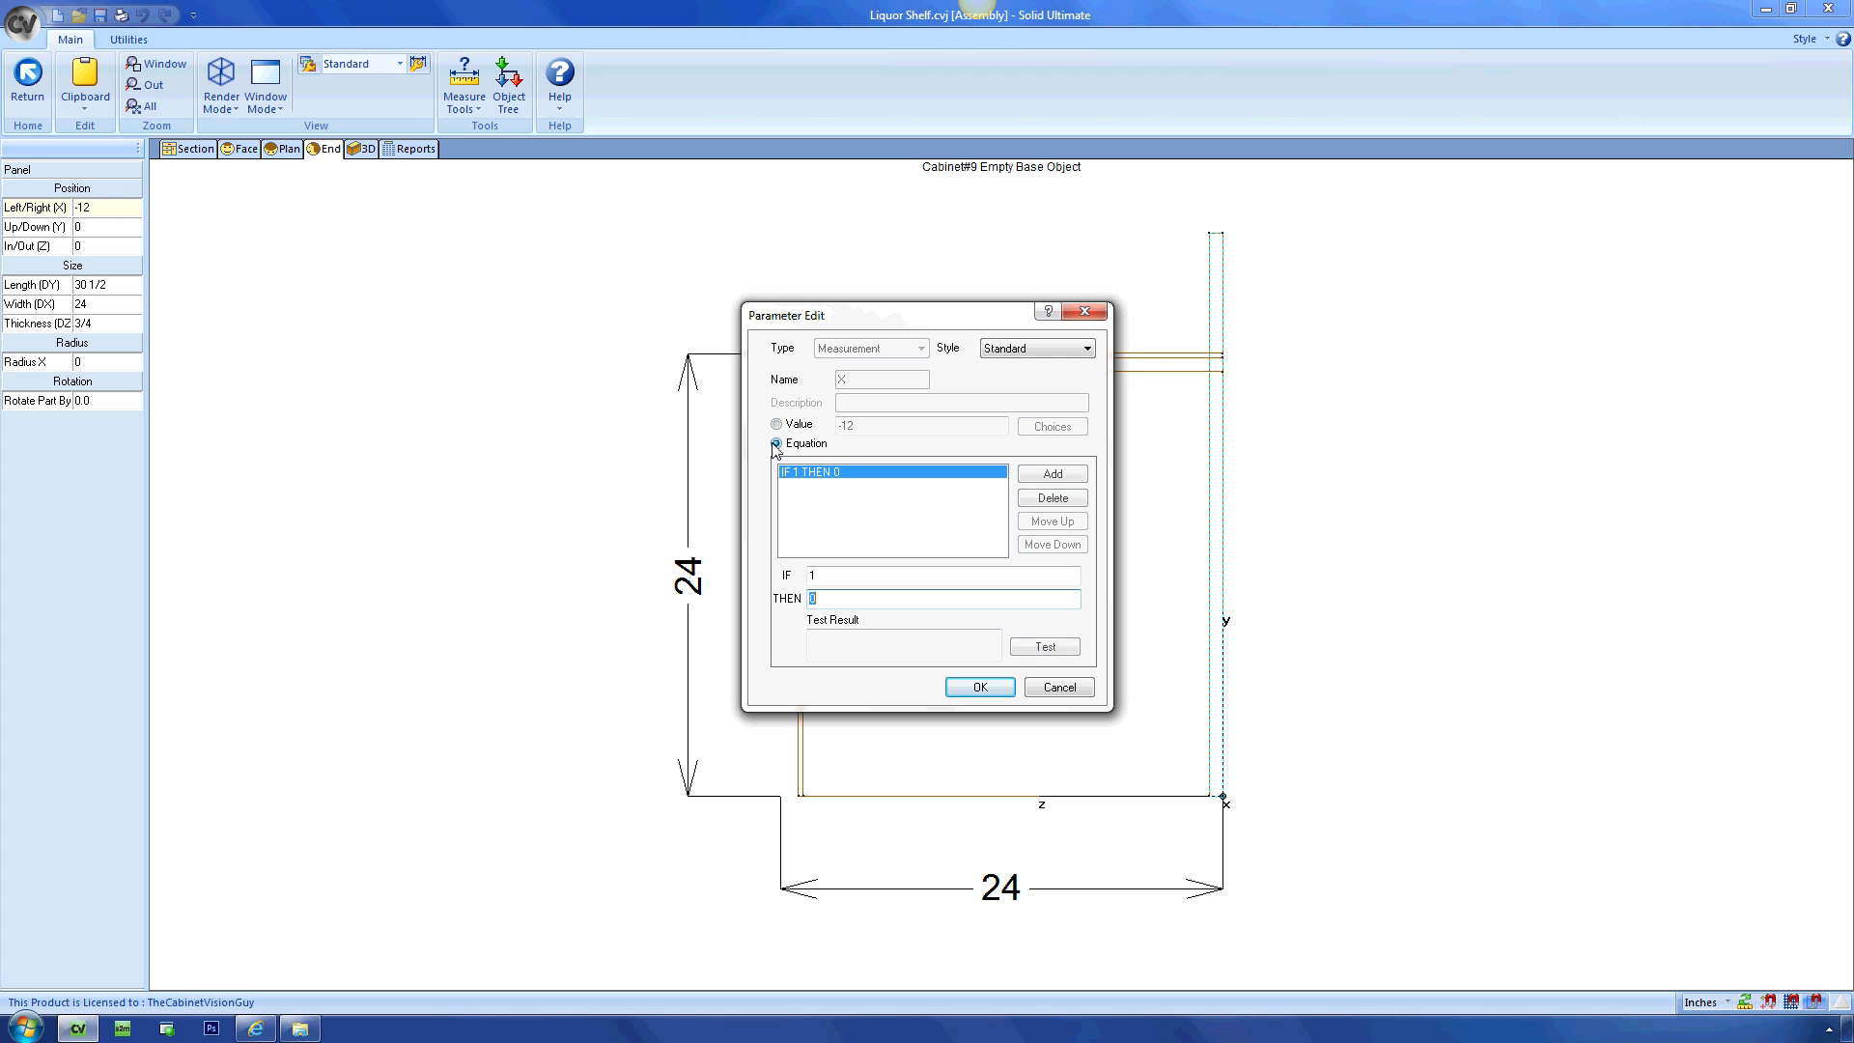
{"action": "type", "text": "cab.s_lse@1.x"}
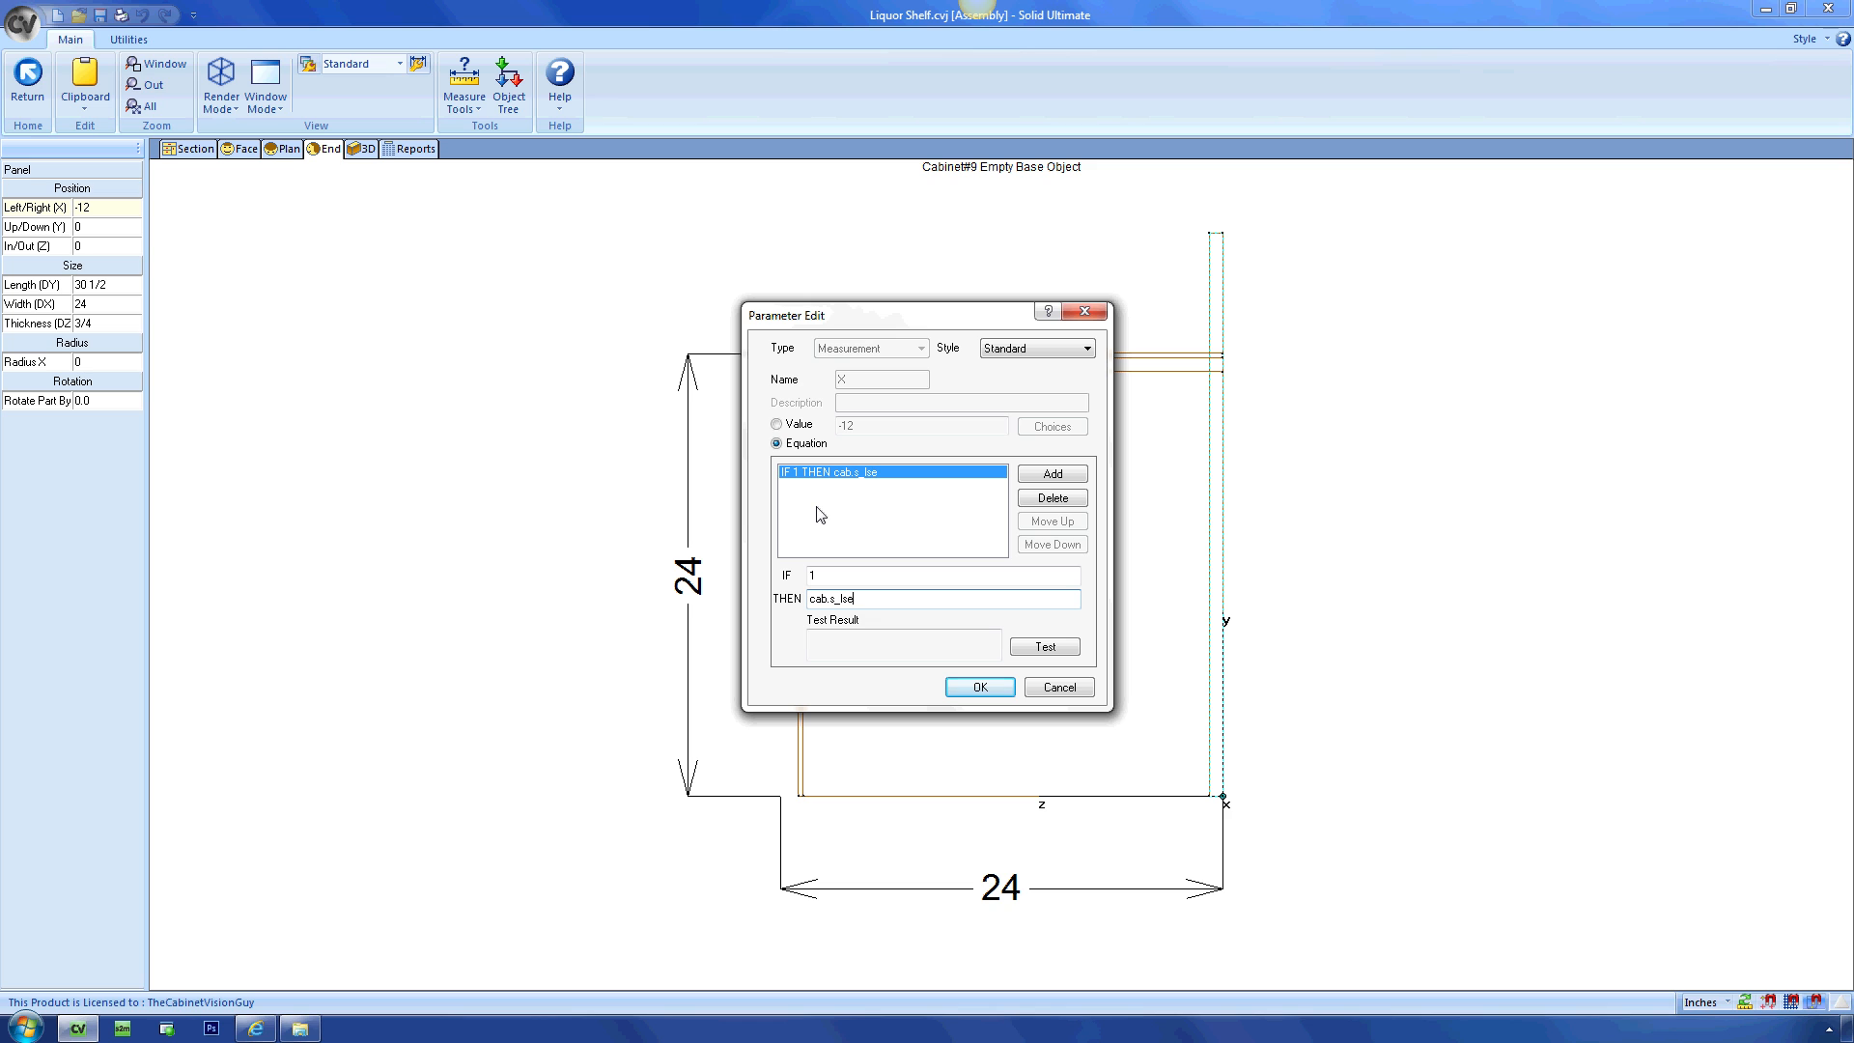
{"action": "left_click", "coordinate": [1046, 646]}
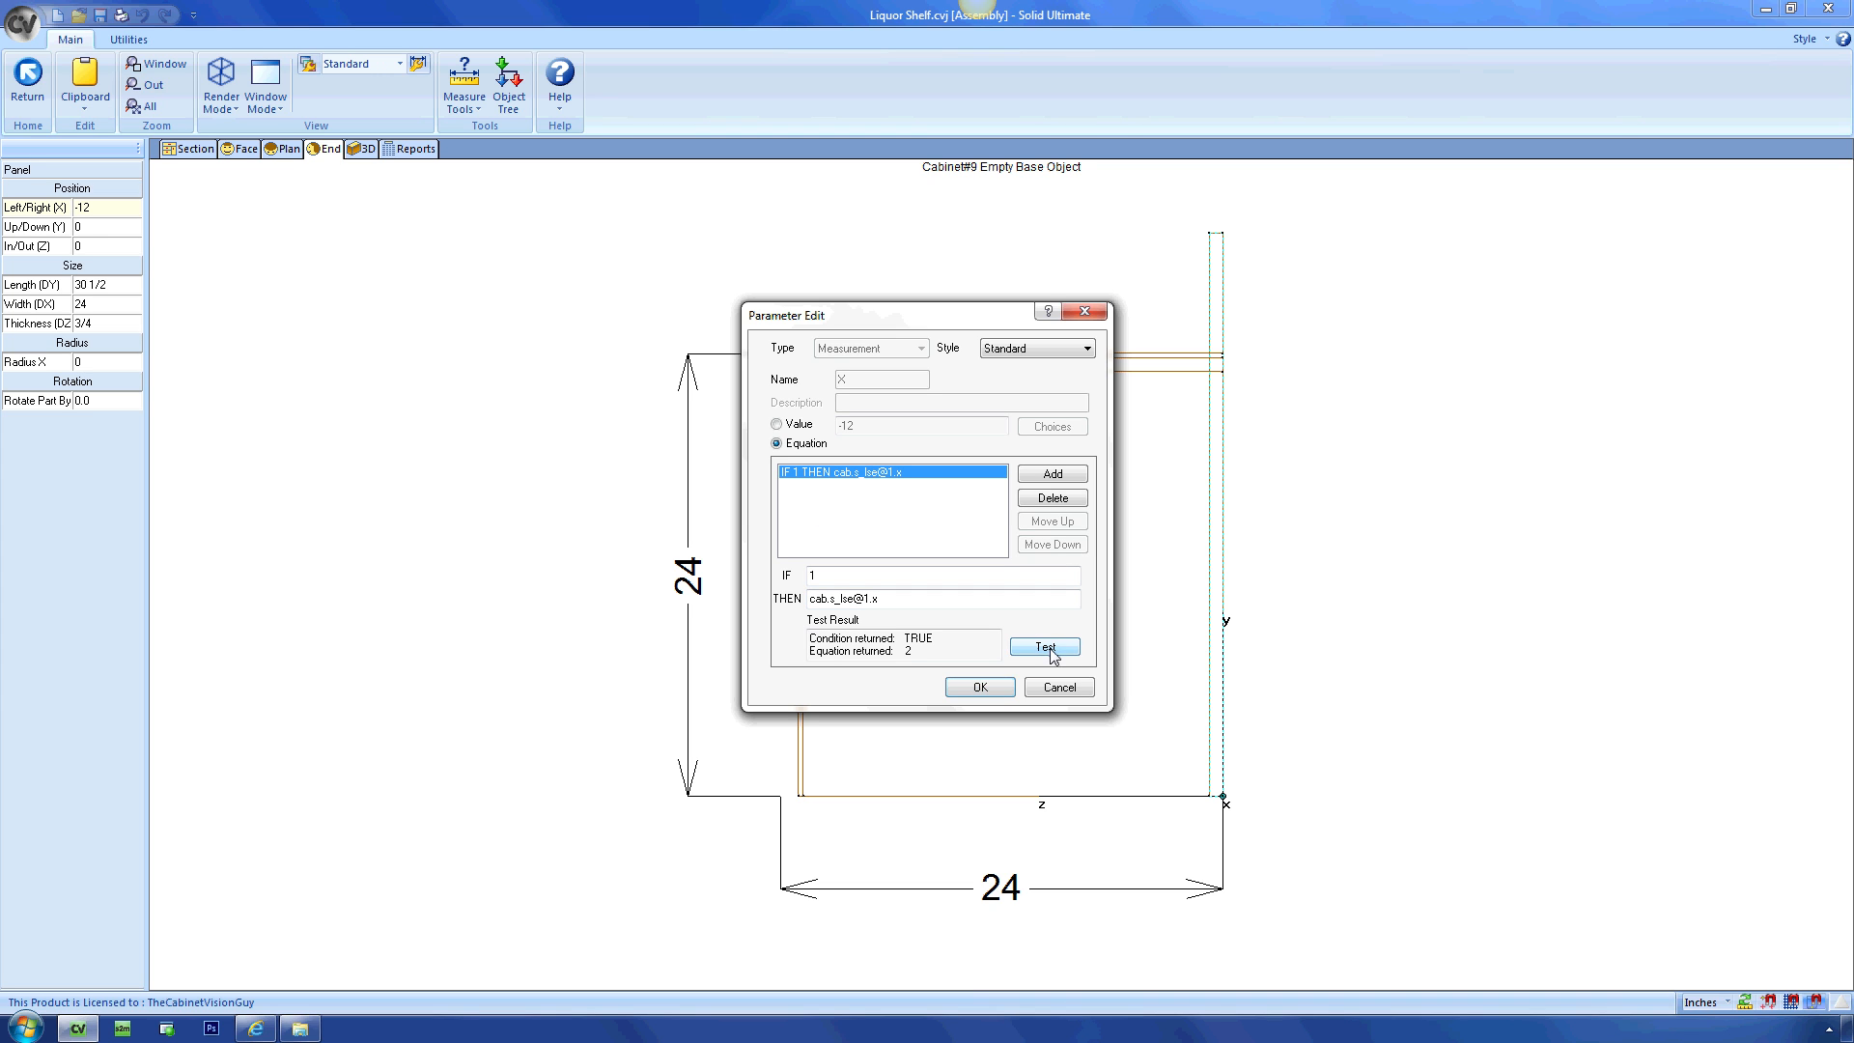
{"action": "left_click", "coordinate": [979, 688]}
{"action": "left_click", "coordinate": [136, 286]}
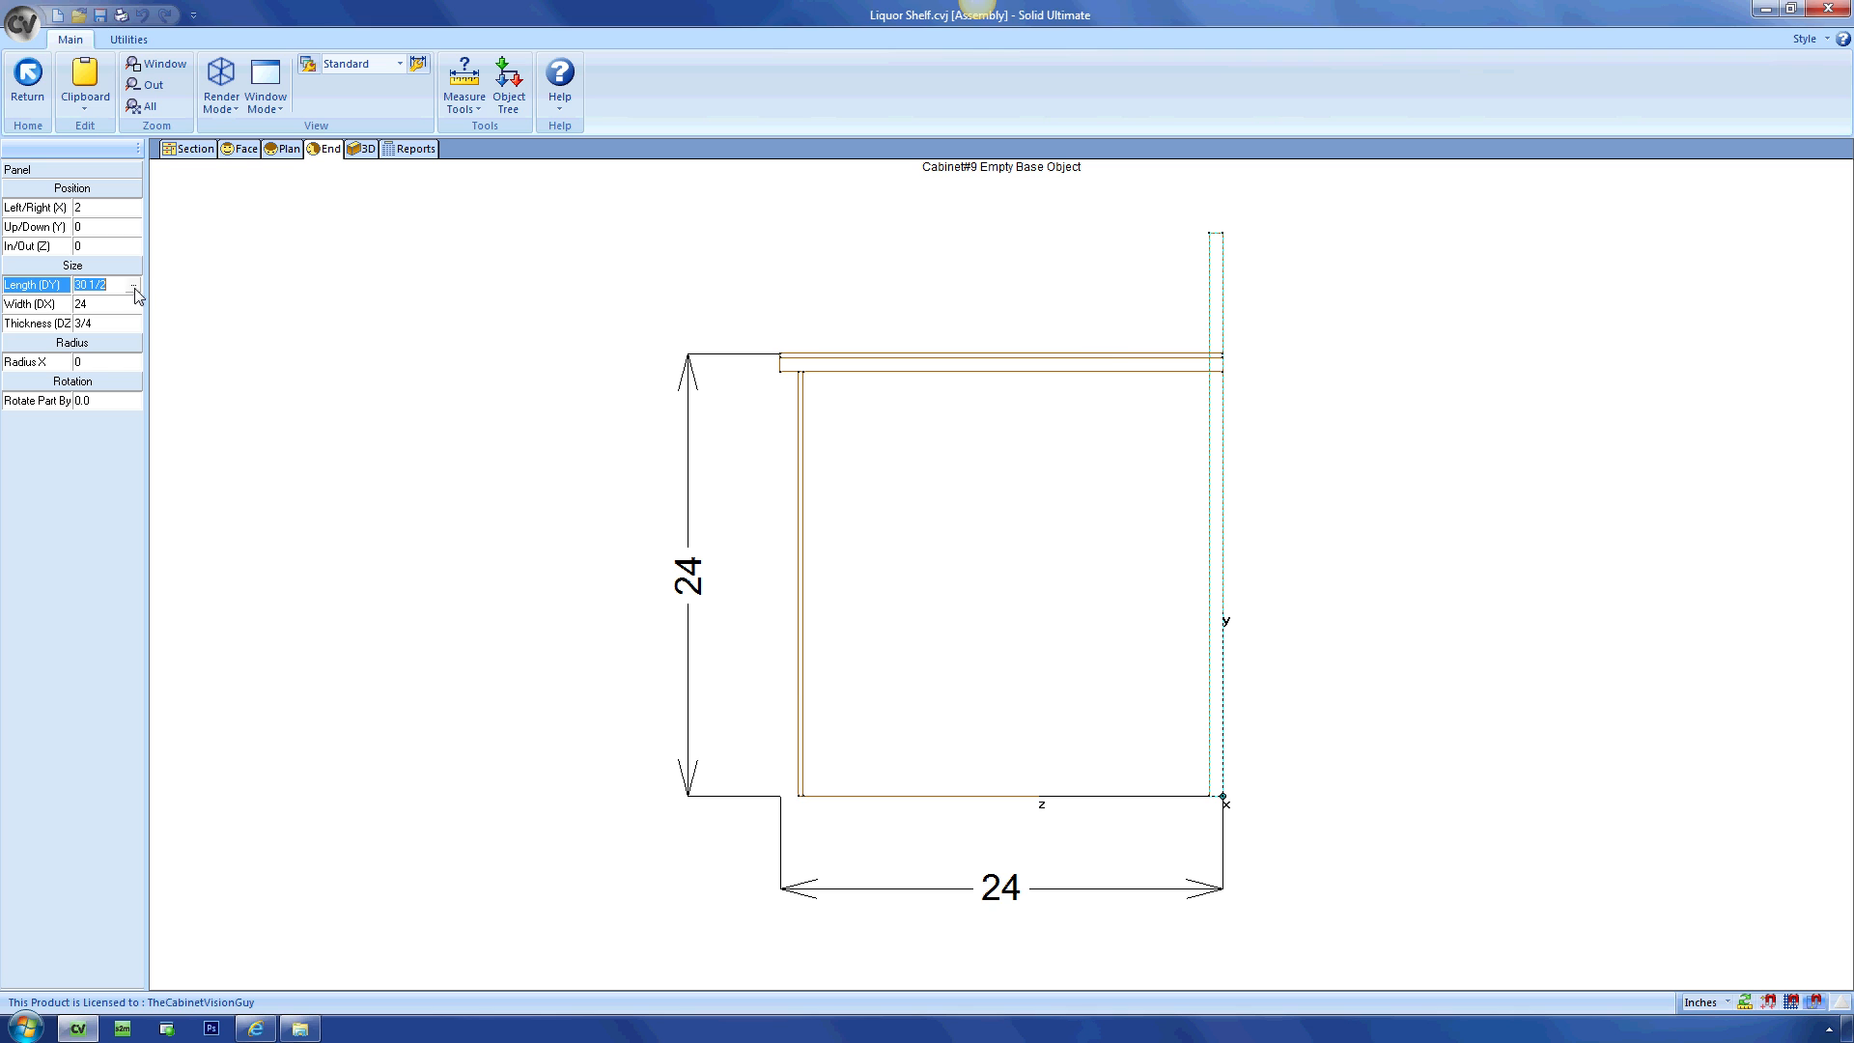
{"action": "left_click", "coordinate": [135, 287]}
{"action": "left_click", "coordinate": [802, 444]}
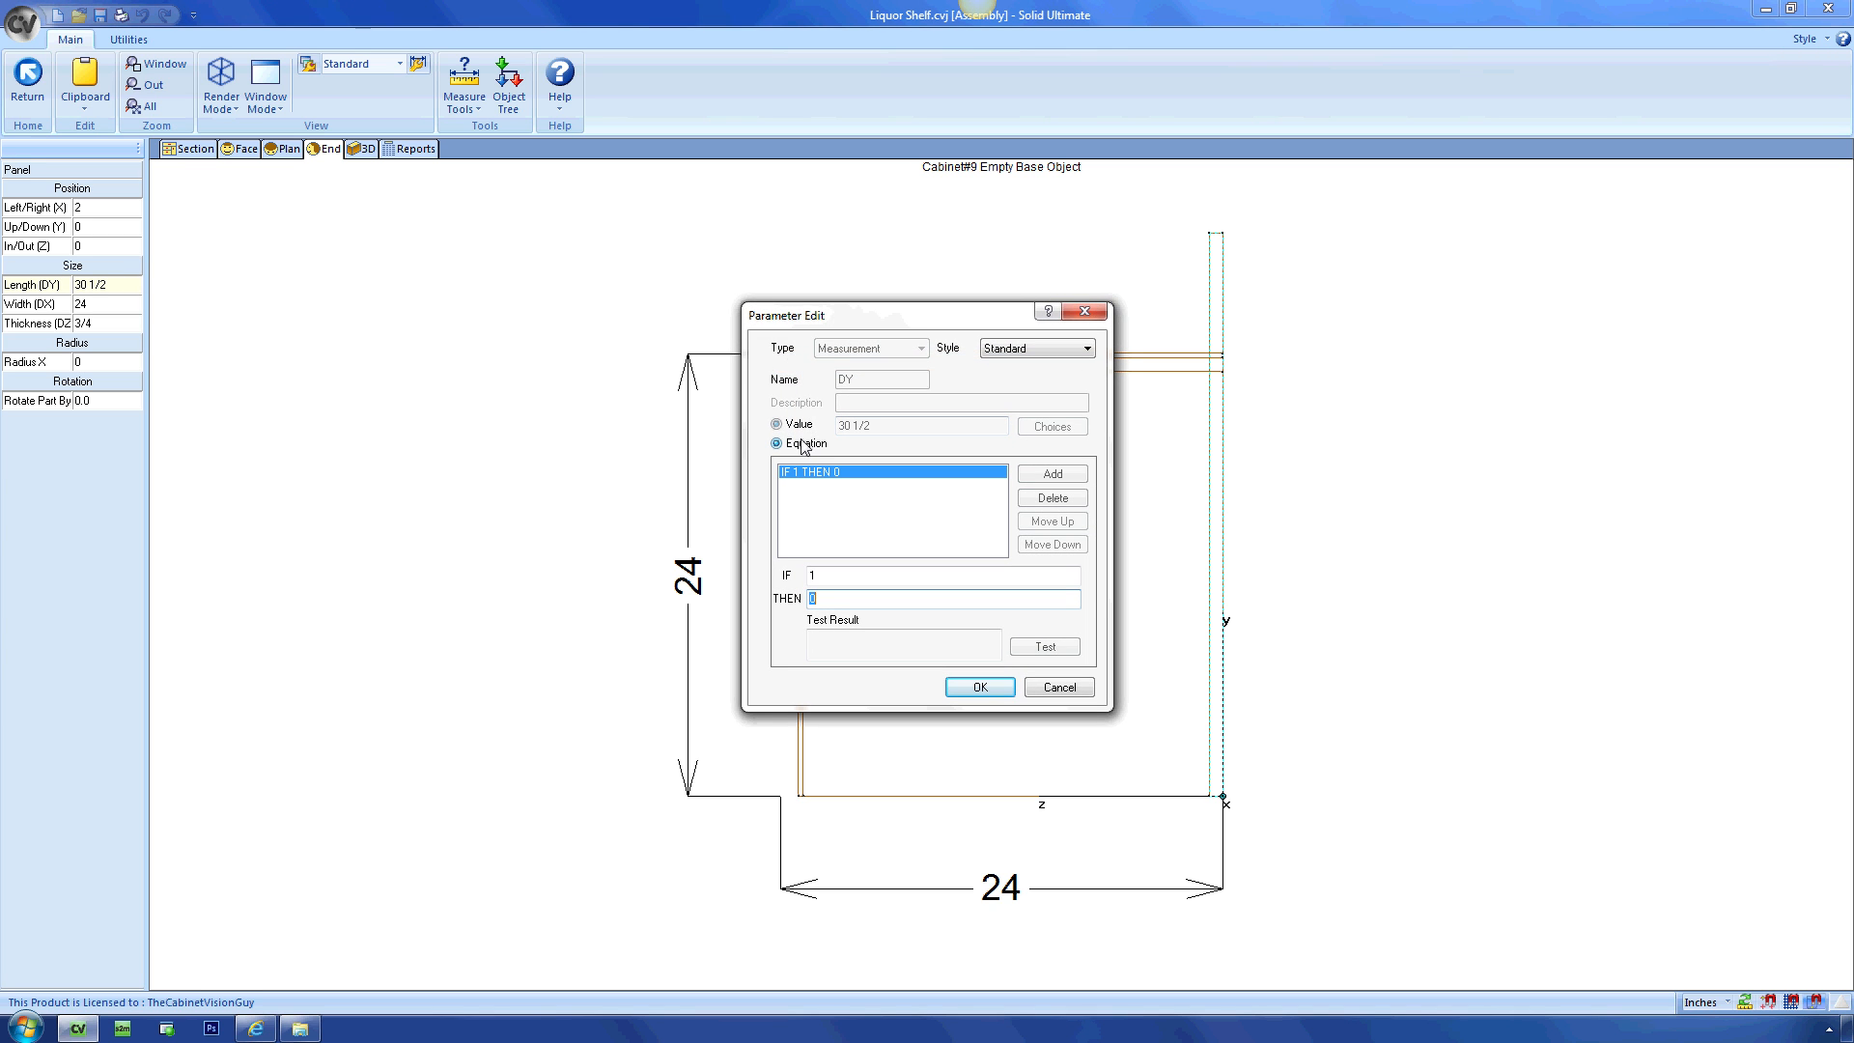
{"action": "type", "text": "cab.sh@1.y"}
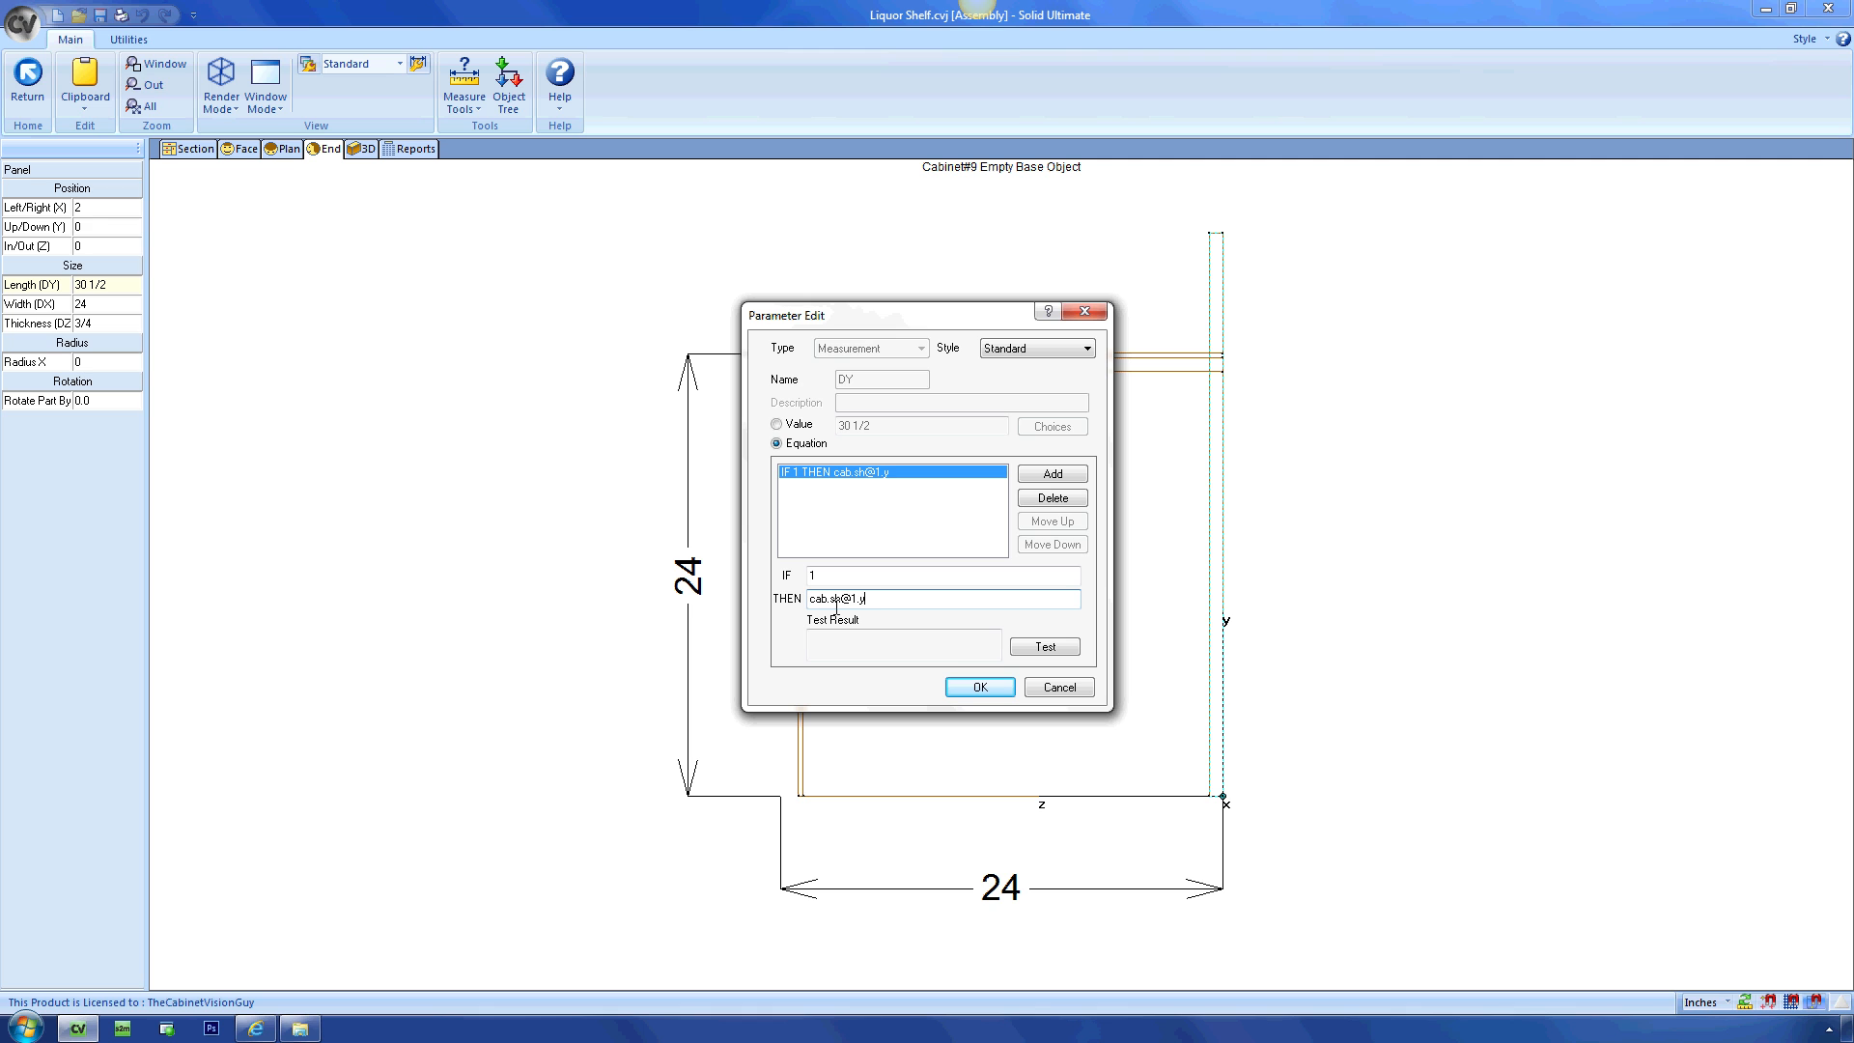
{"action": "left_click", "coordinate": [1047, 646]}
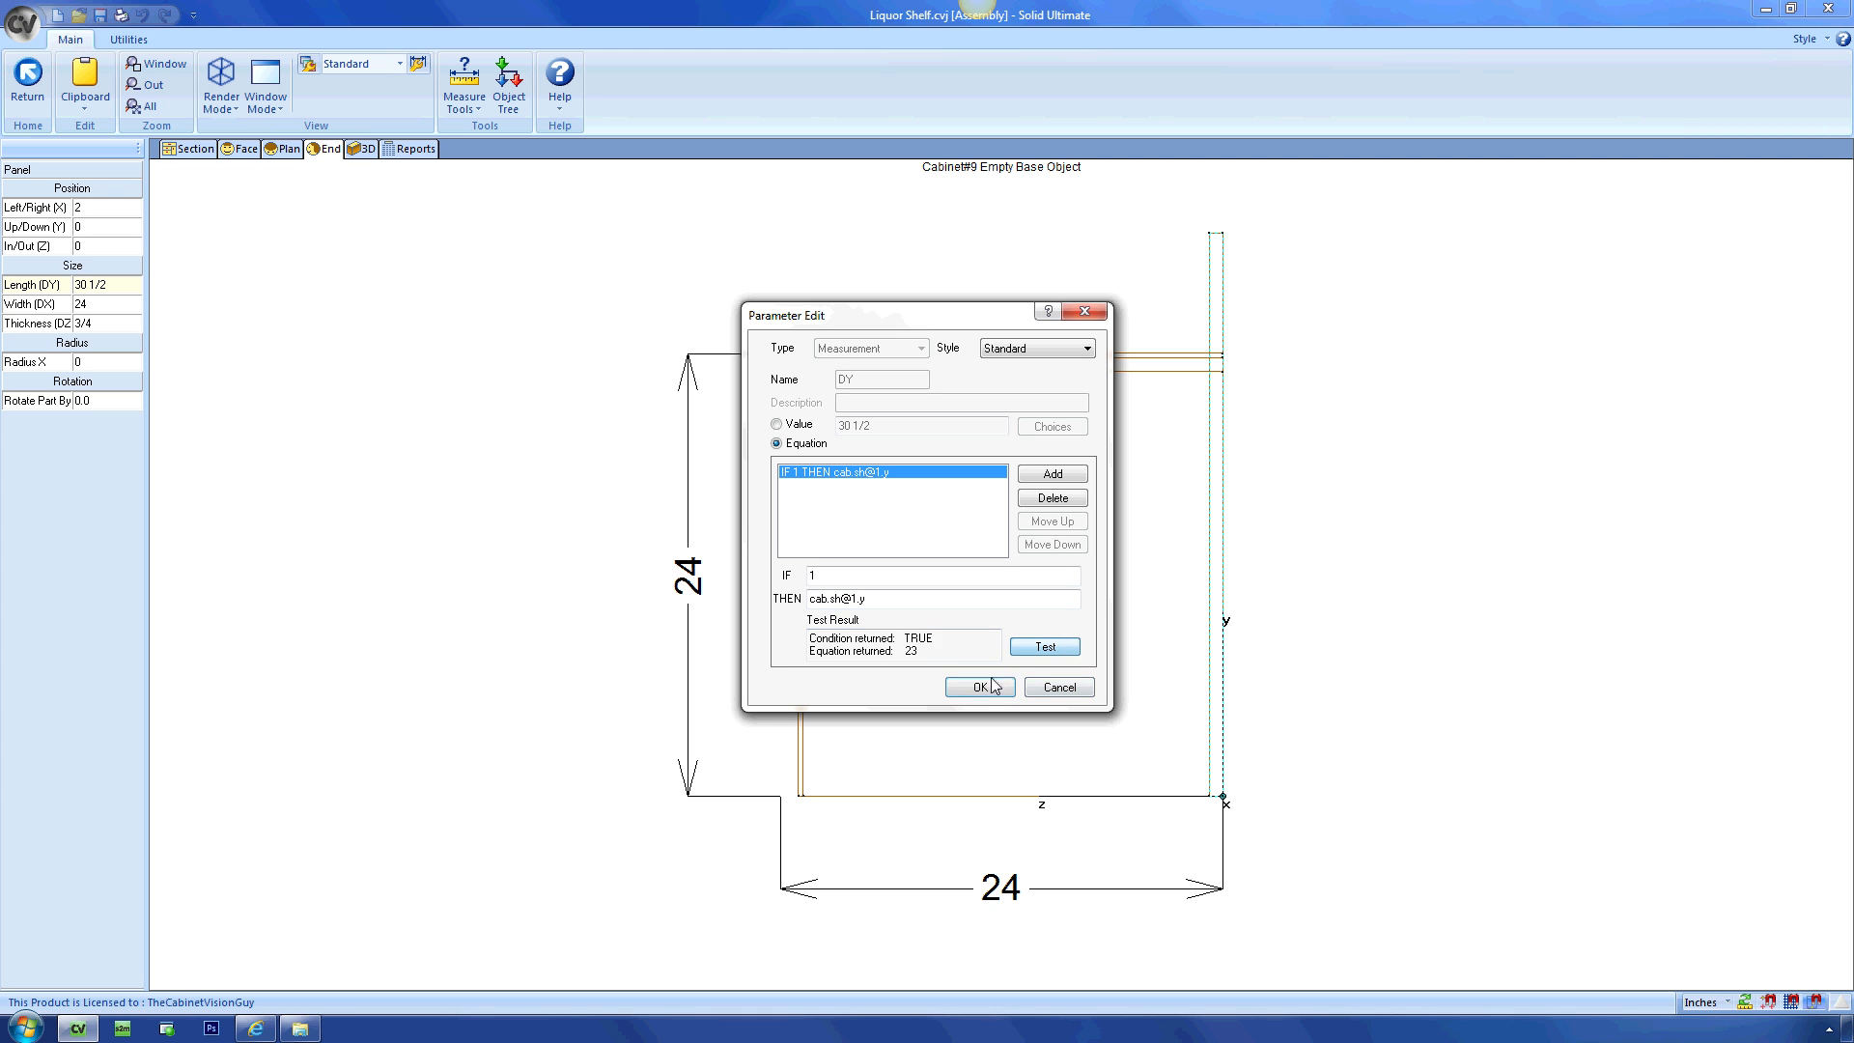
{"action": "left_click", "coordinate": [979, 687]}
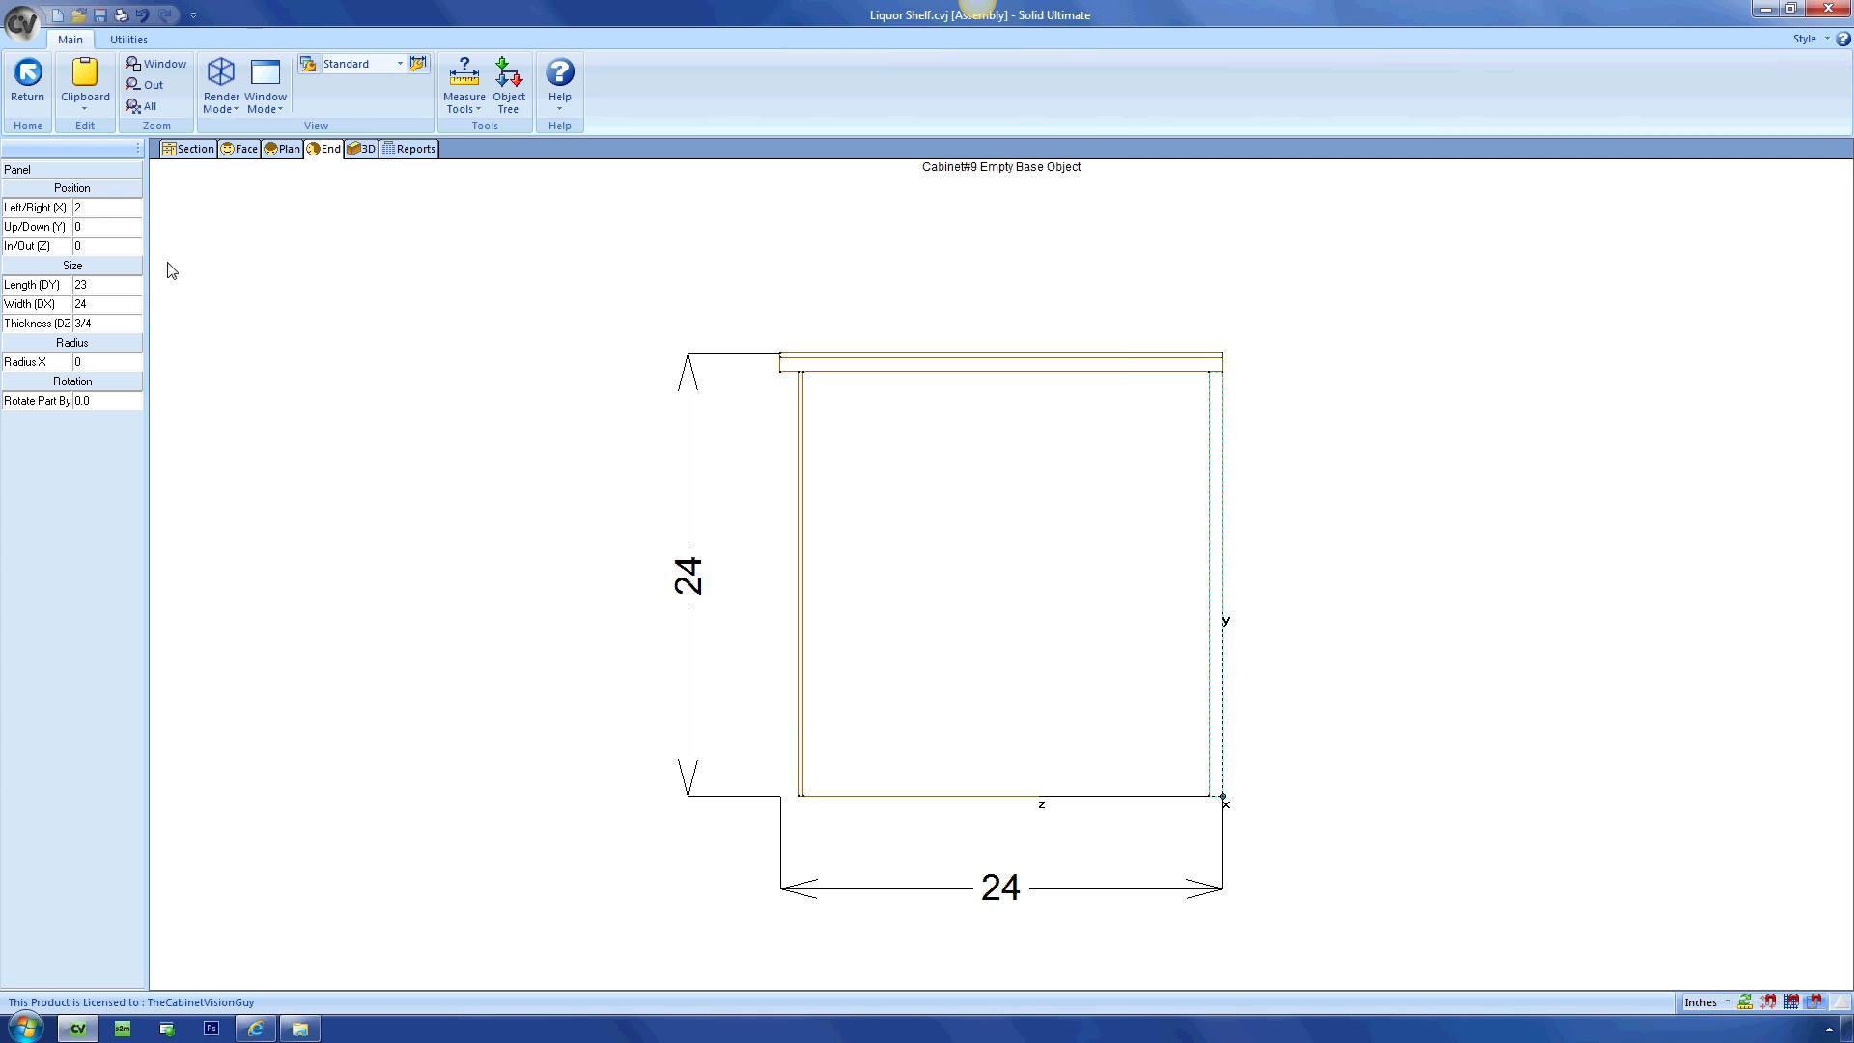
{"action": "double_click", "coordinate": [135, 304]}
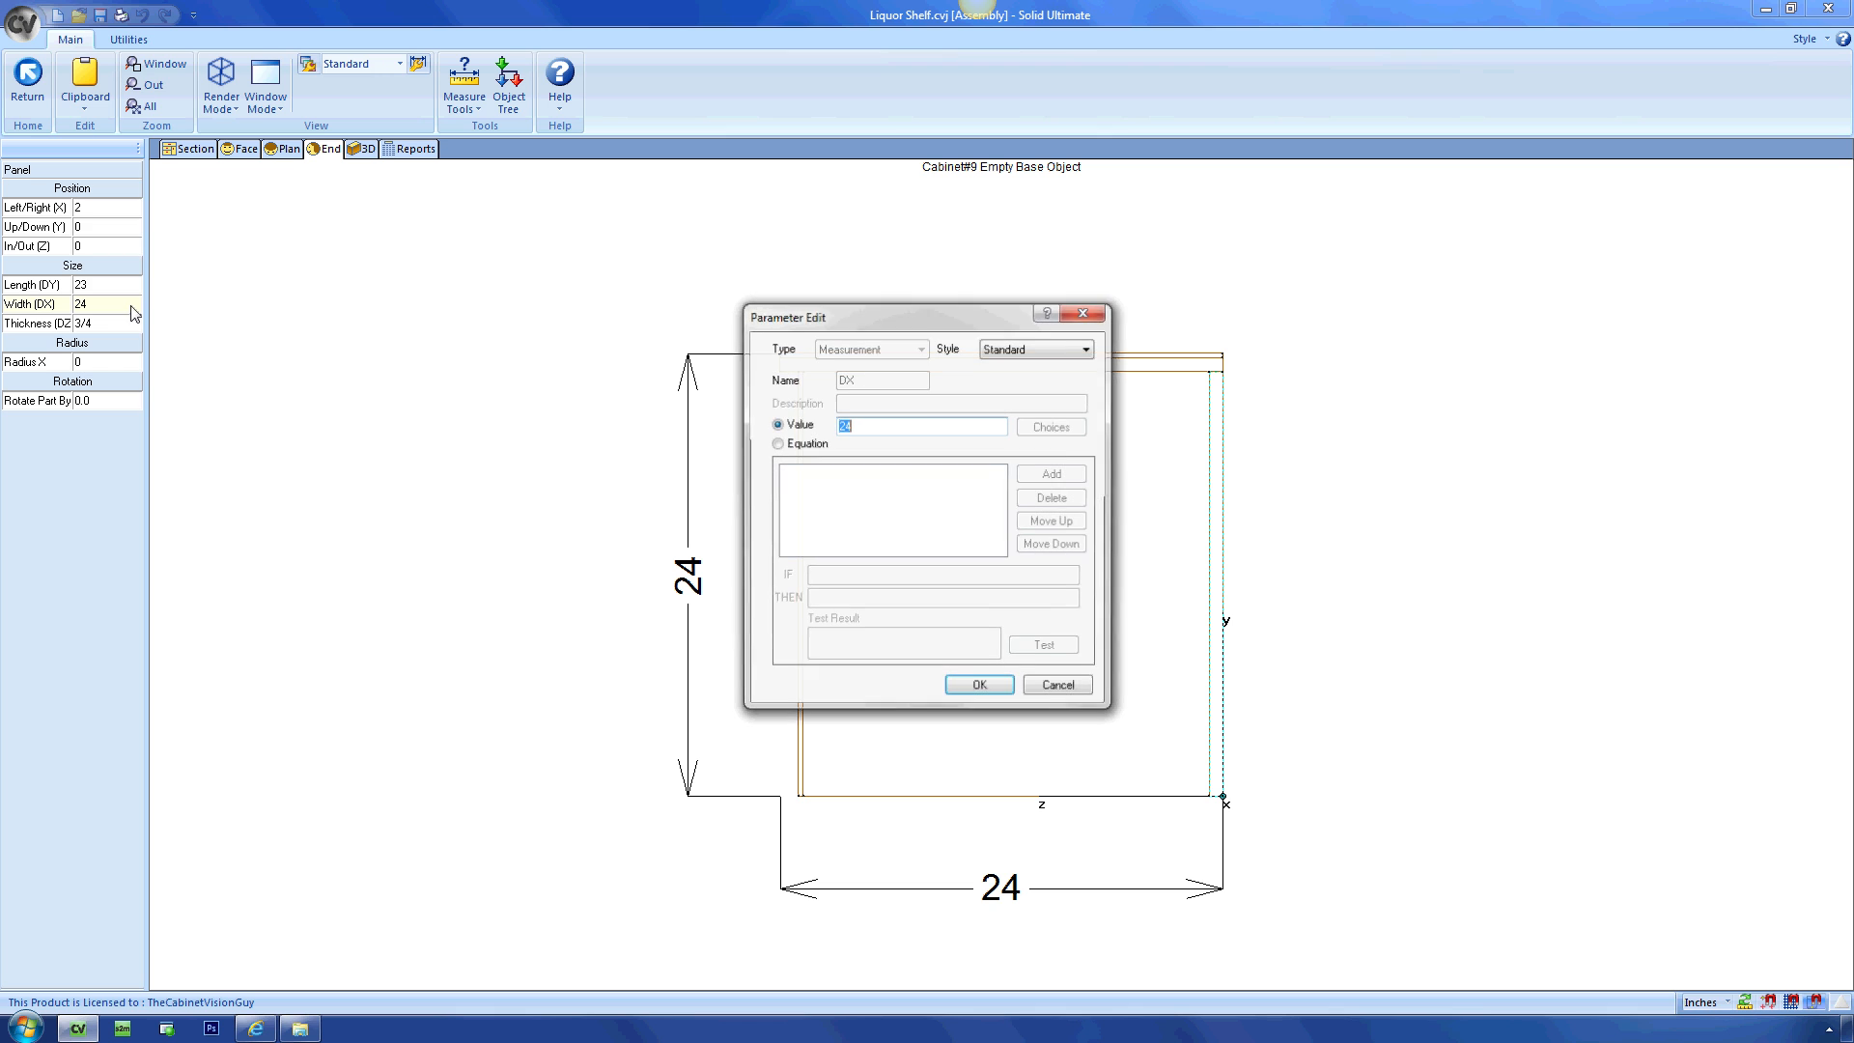
{"action": "left_click", "coordinate": [777, 444]}
{"action": "type", "text": "cab.s_rse@1"}
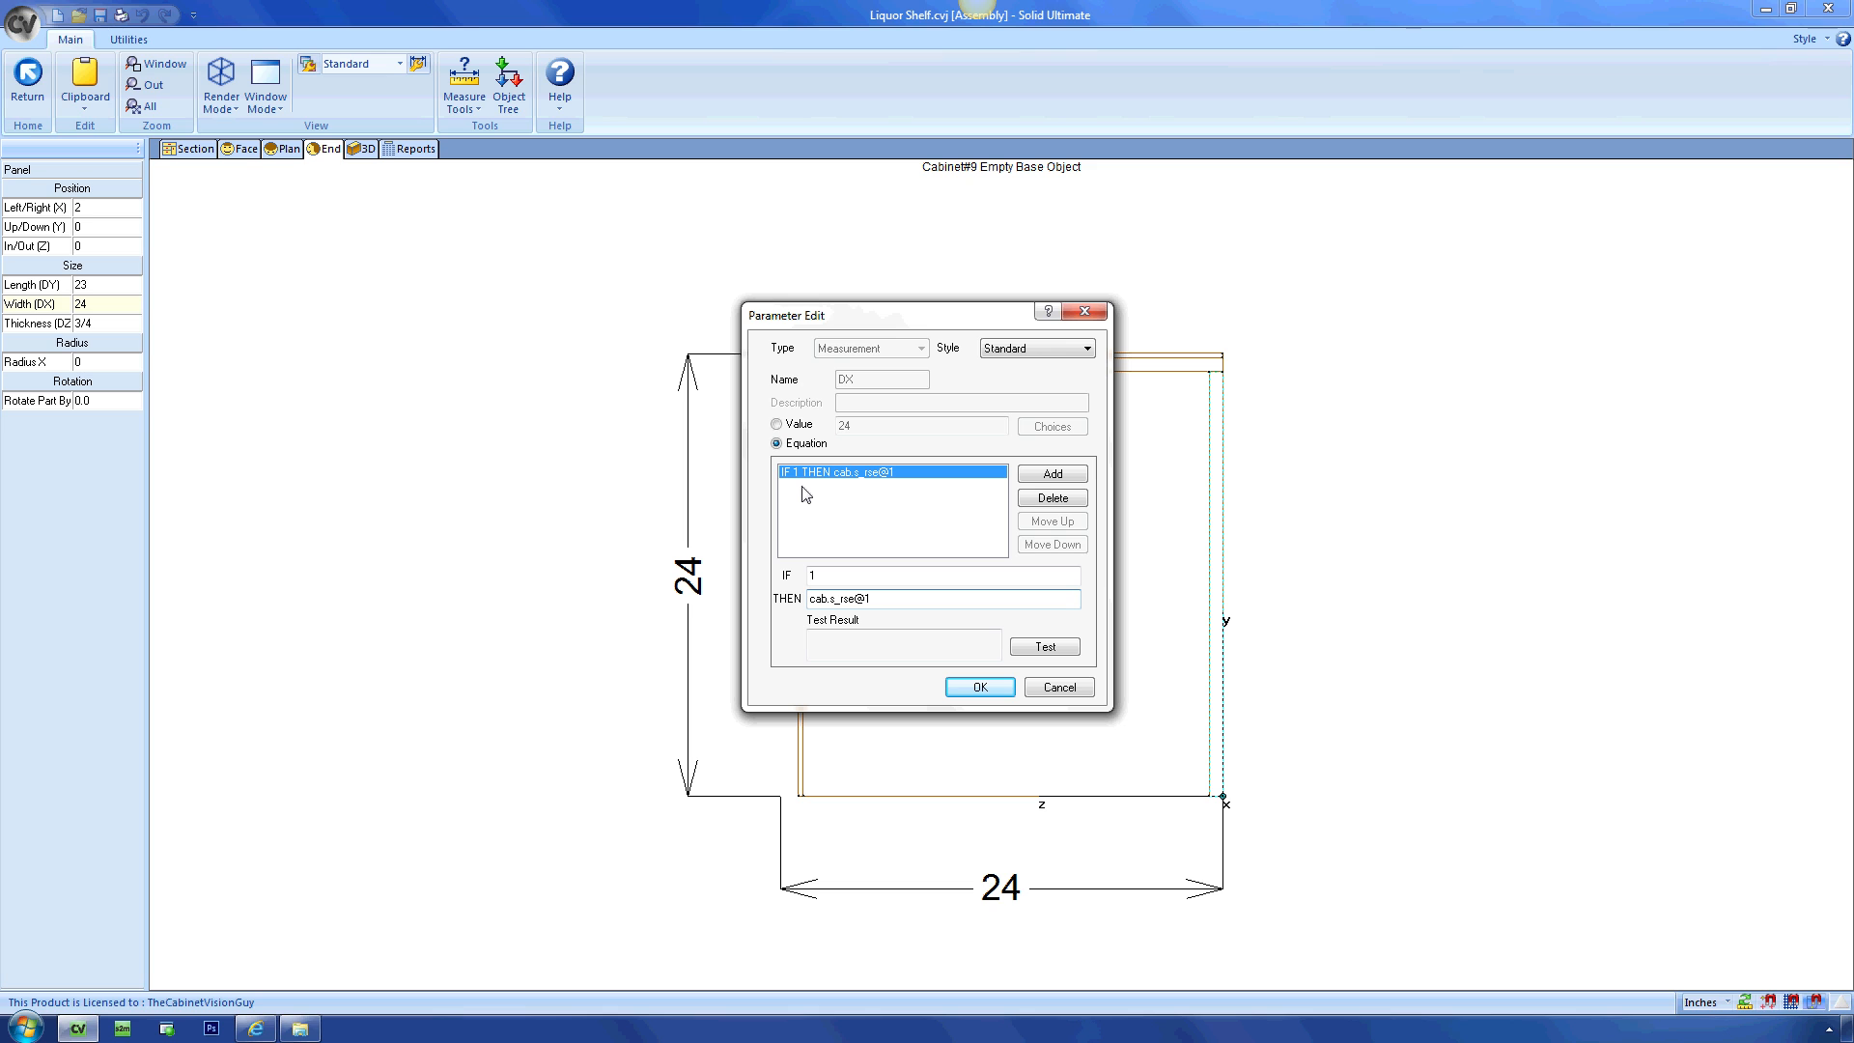
{"action": "type", "text": ".x - cab.s_lse@1.x"}
{"action": "left_click", "coordinate": [1043, 646]}
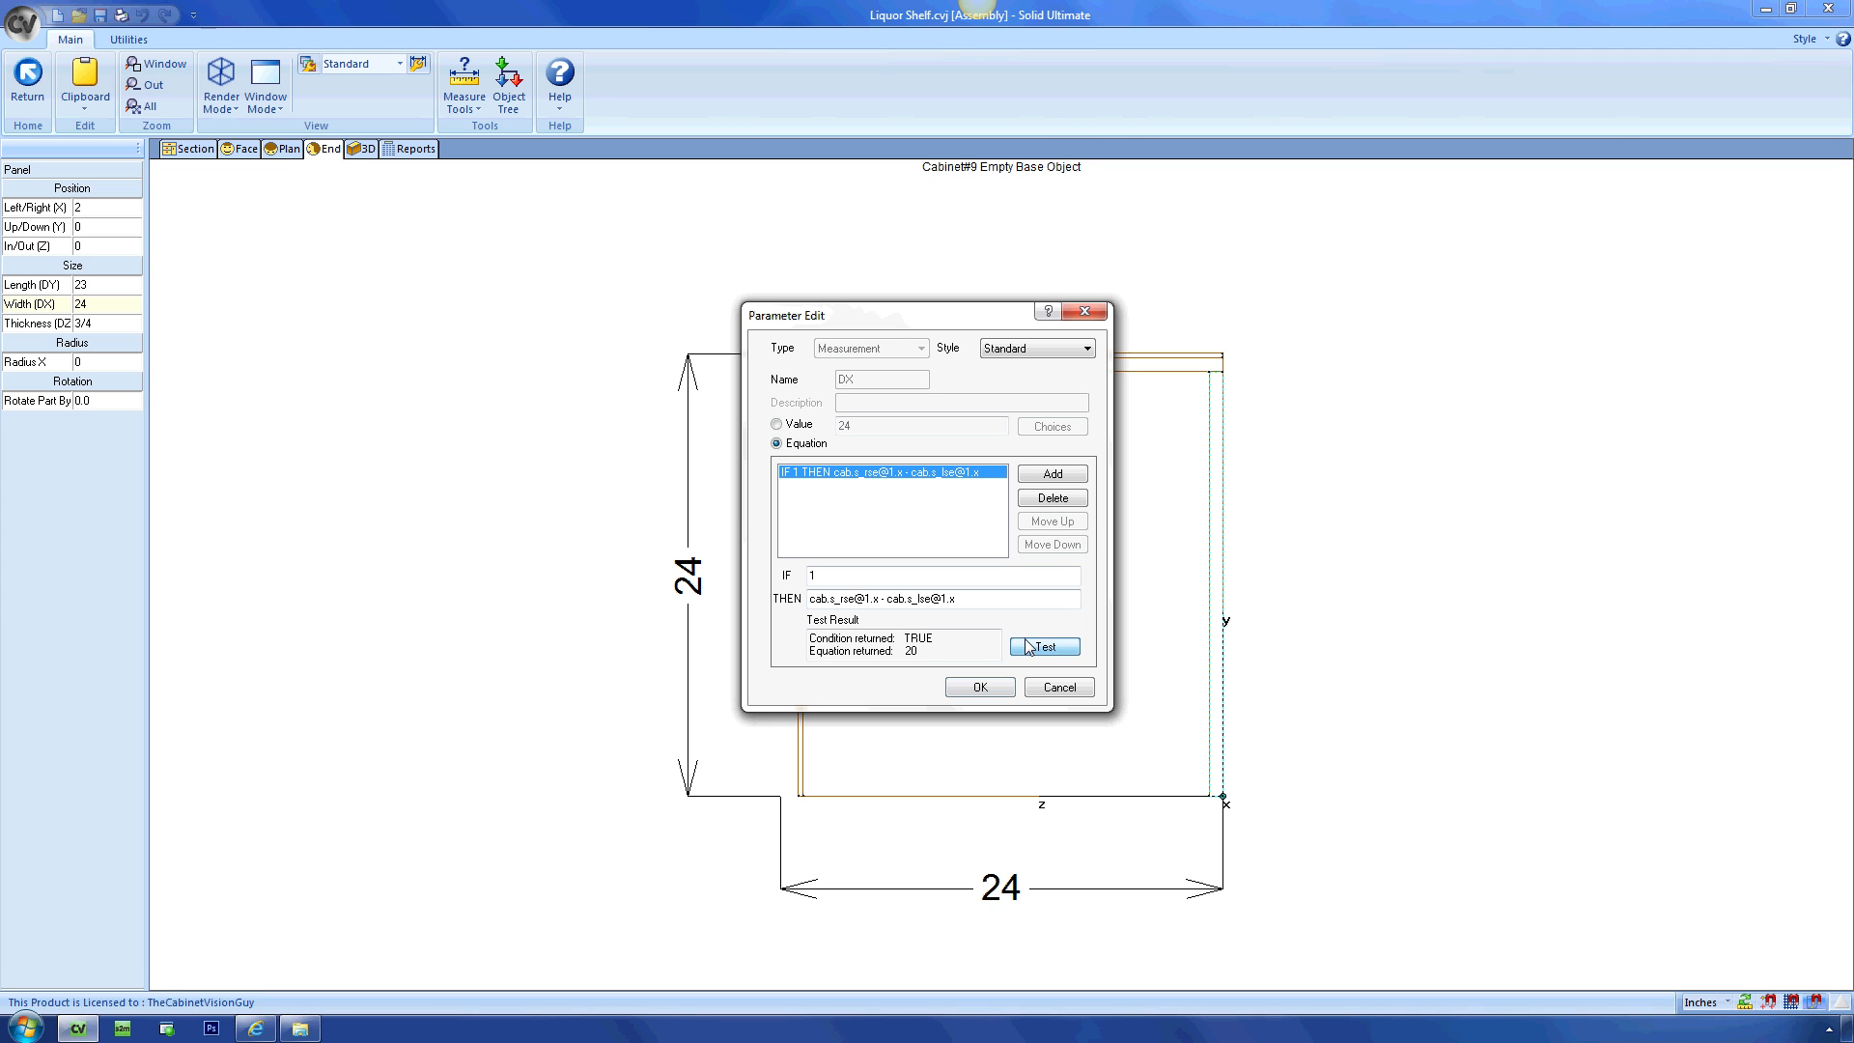
{"action": "left_click", "coordinate": [981, 687]}
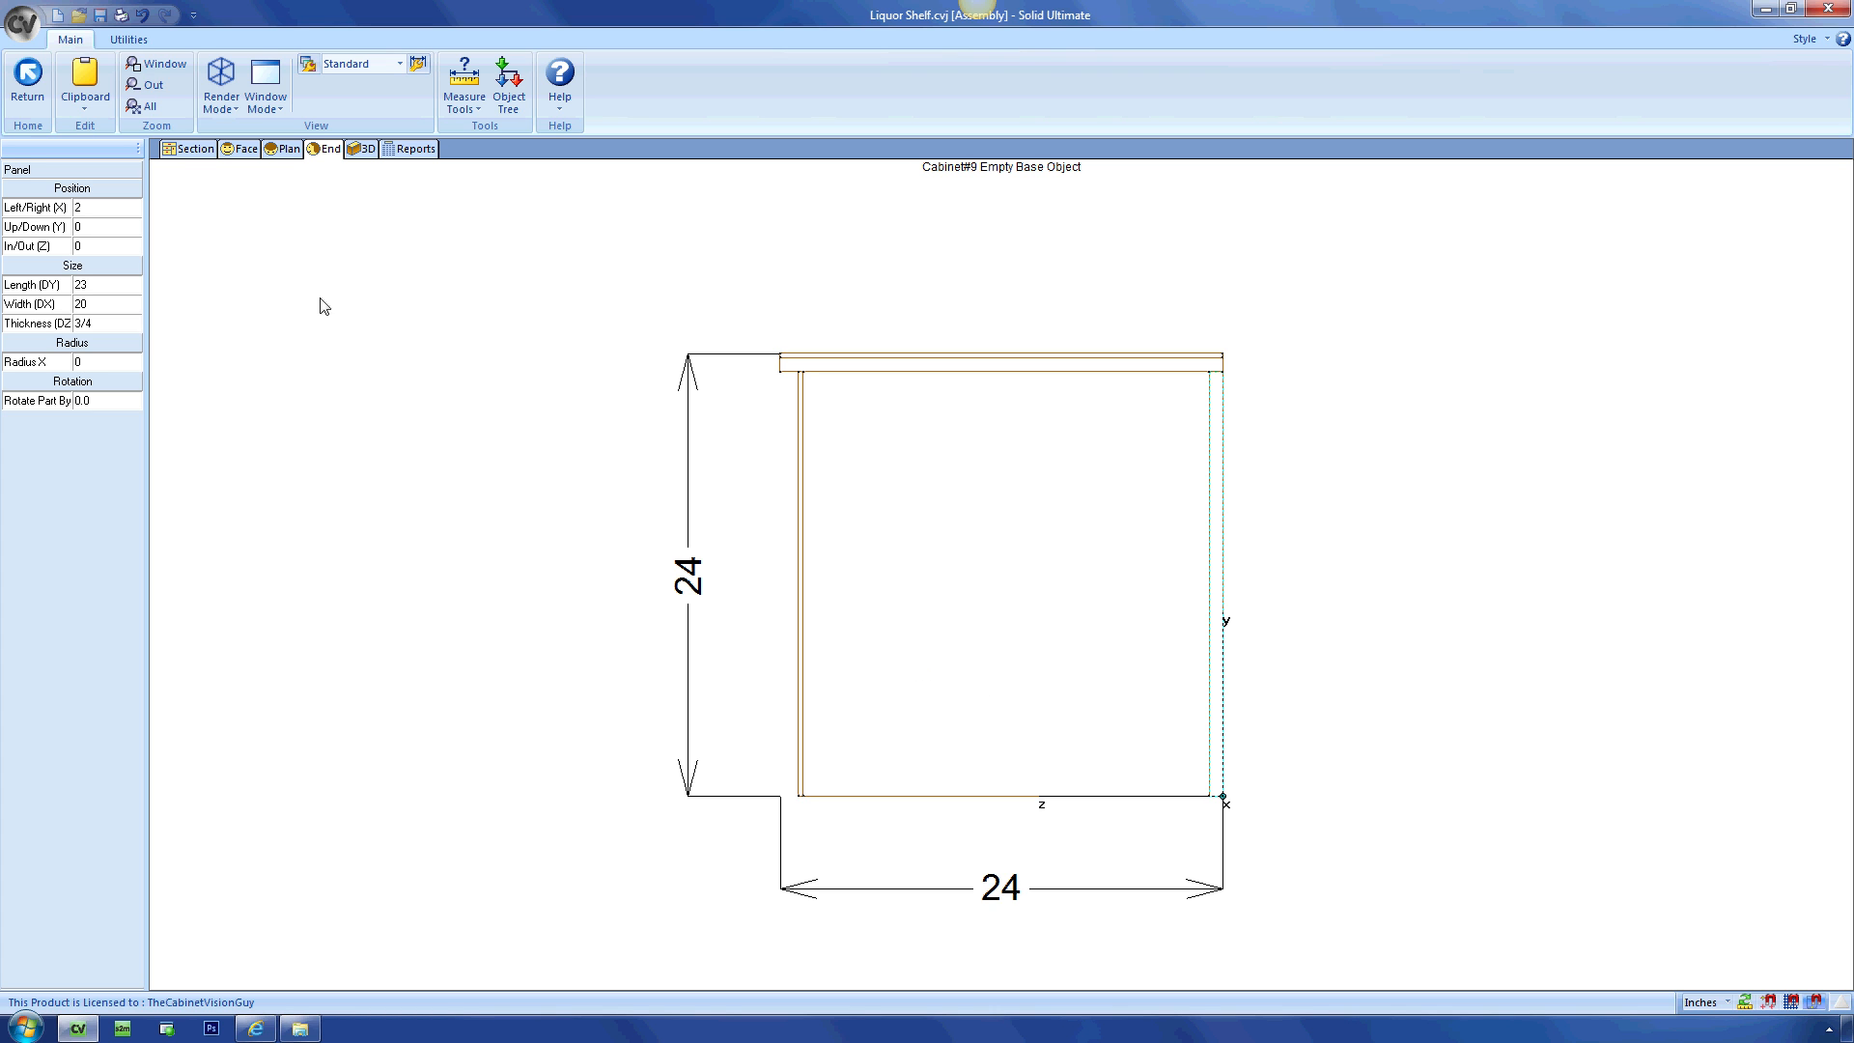
{"action": "left_click", "coordinate": [127, 243]}
{"action": "left_click", "coordinate": [133, 250]}
{"action": "left_click", "coordinate": [779, 443]}
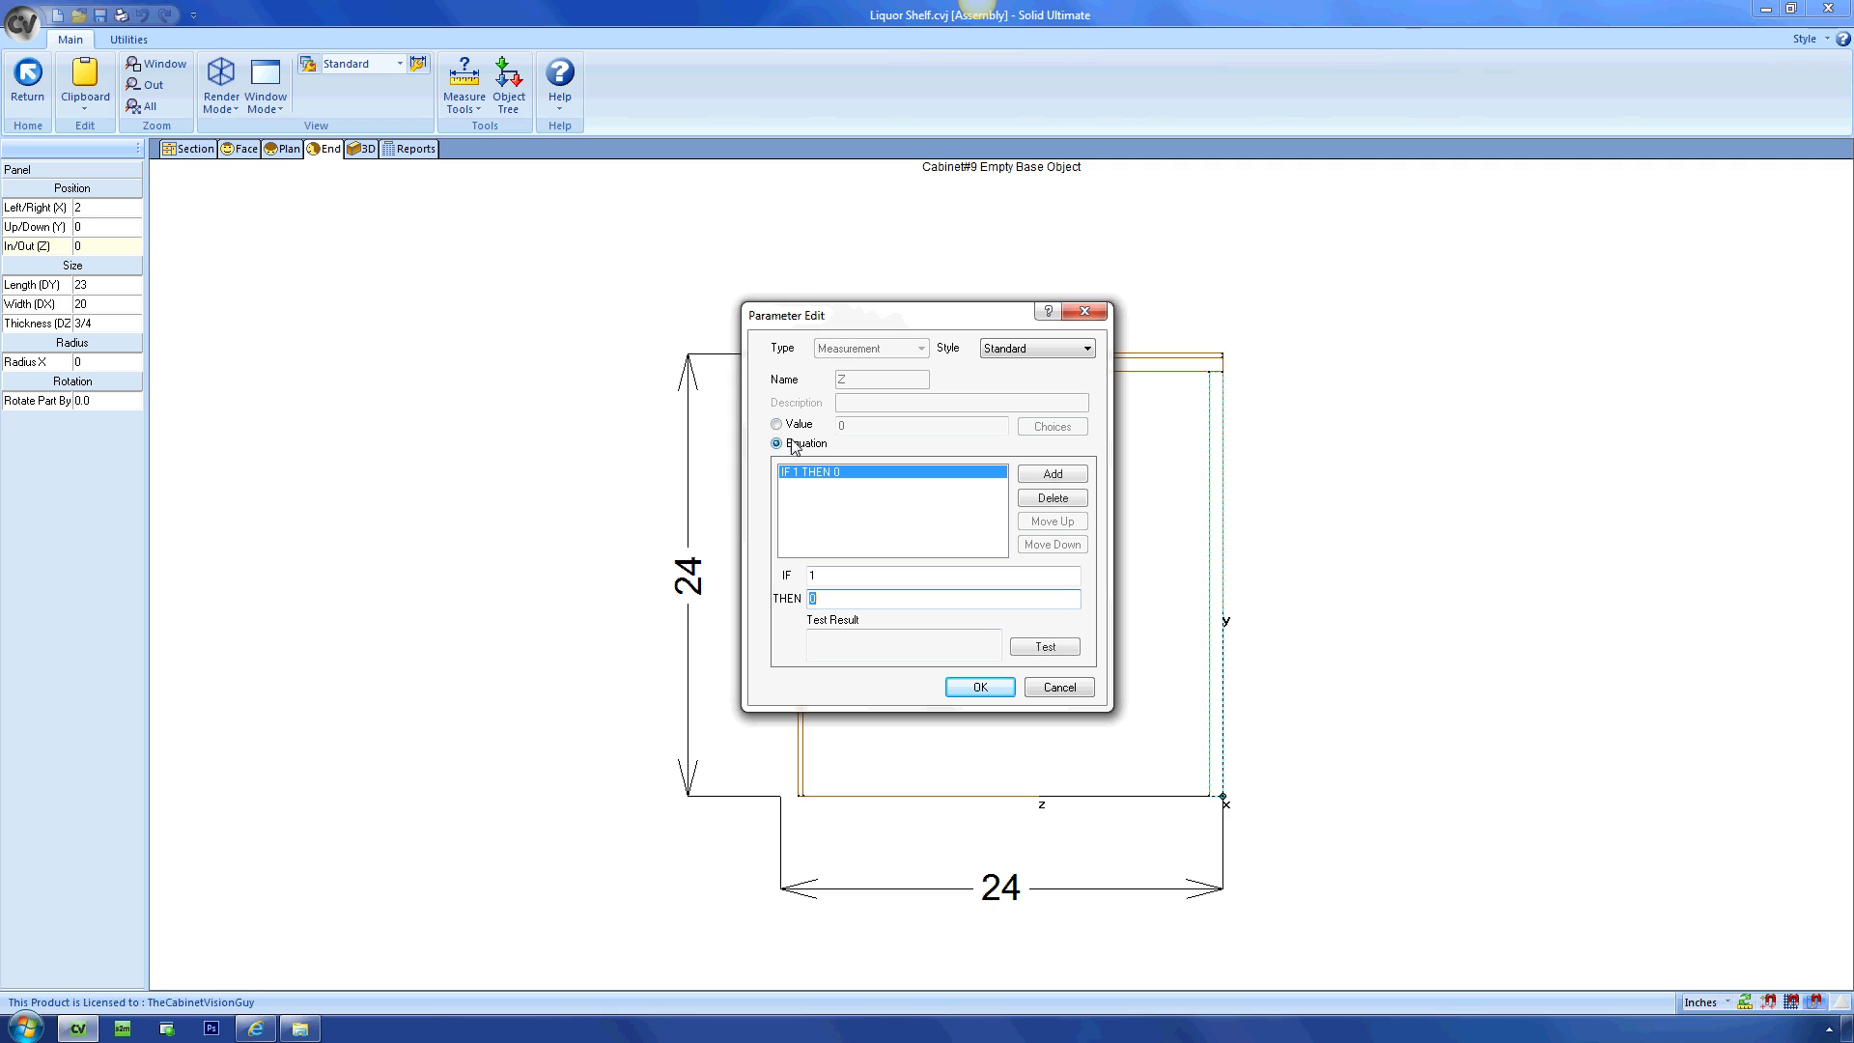
{"action": "type", "text": "cab.slf@"}
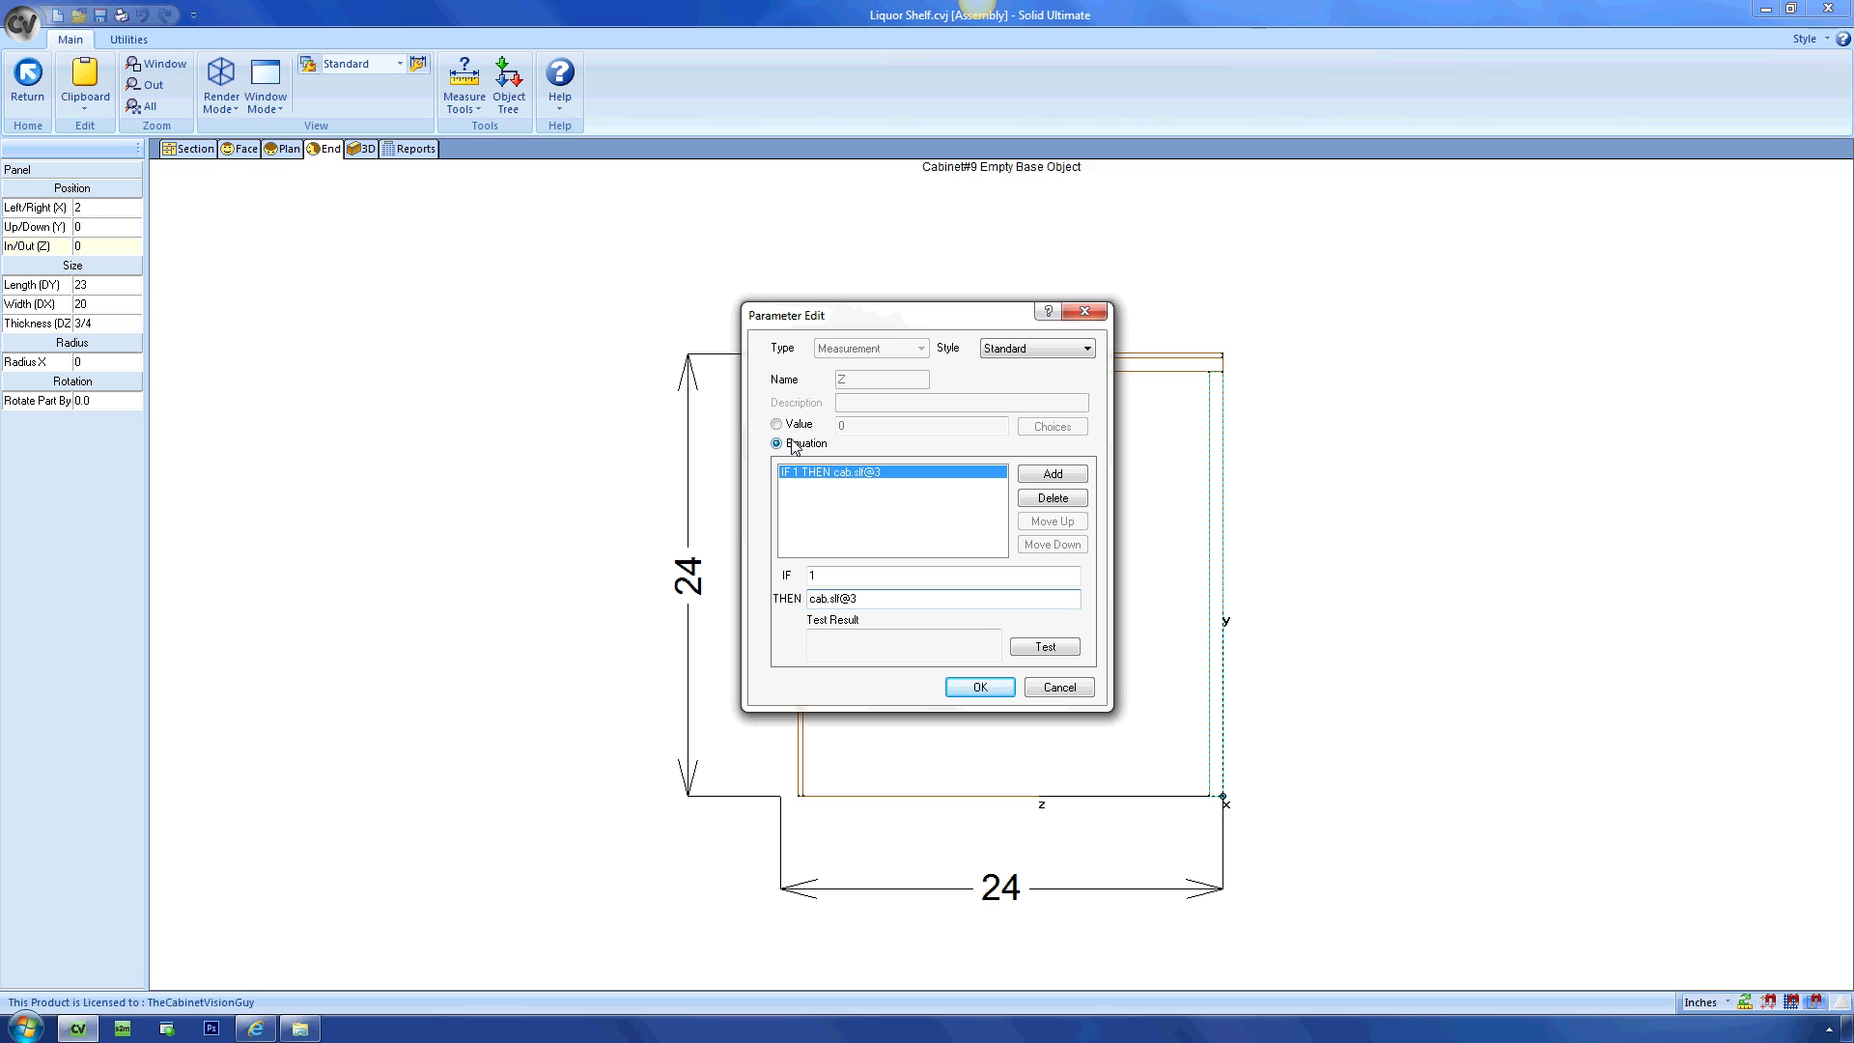
{"action": "type", "text": "3.z - _M:DZ"}
{"action": "left_click", "coordinate": [1046, 642]}
{"action": "left_click", "coordinate": [988, 689]}
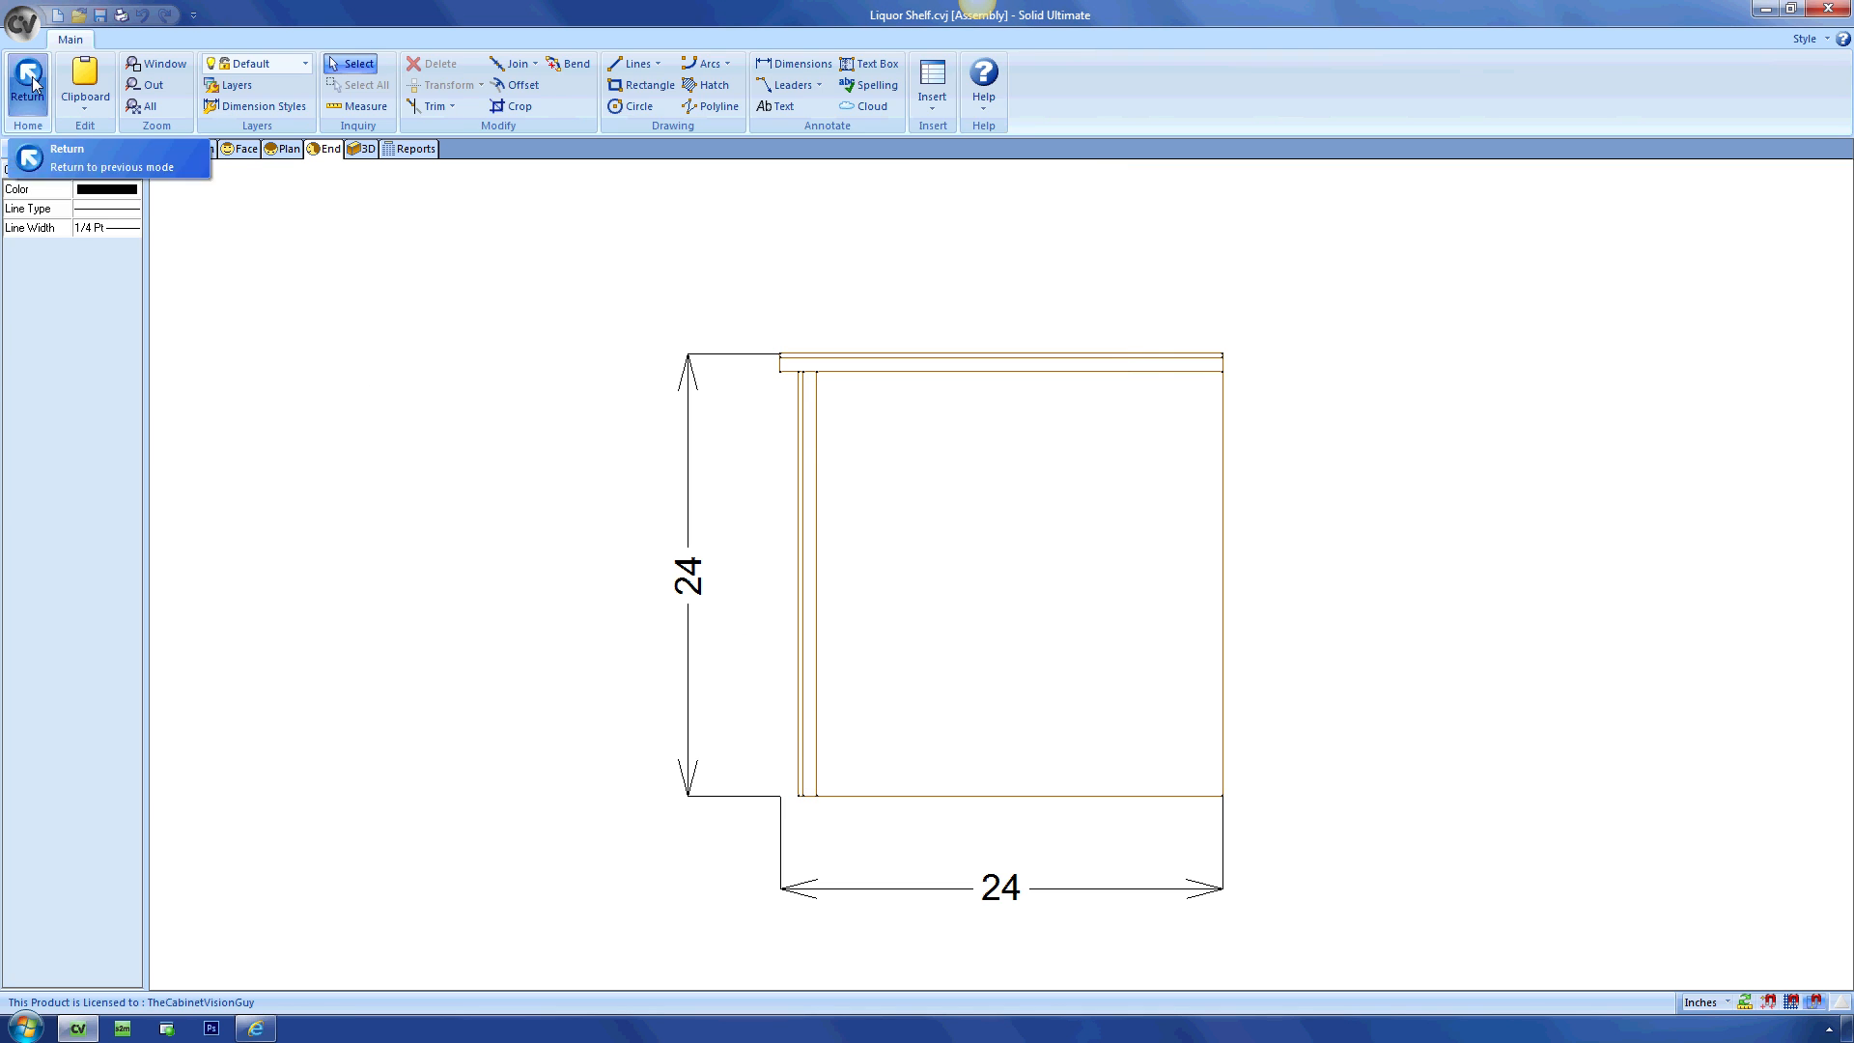
Return from CAD mode and create a new assembly part of type Shelf Bull Nose.
{"action": "left_click", "coordinate": [27, 85]}
{"action": "left_click", "coordinate": [73, 273]}
{"action": "left_click", "coordinate": [802, 457]}
{"action": "key", "text": "s"}
{"action": "scroll", "coordinate": [798, 502], "scroll_direction": "down", "scroll_amount": 2}
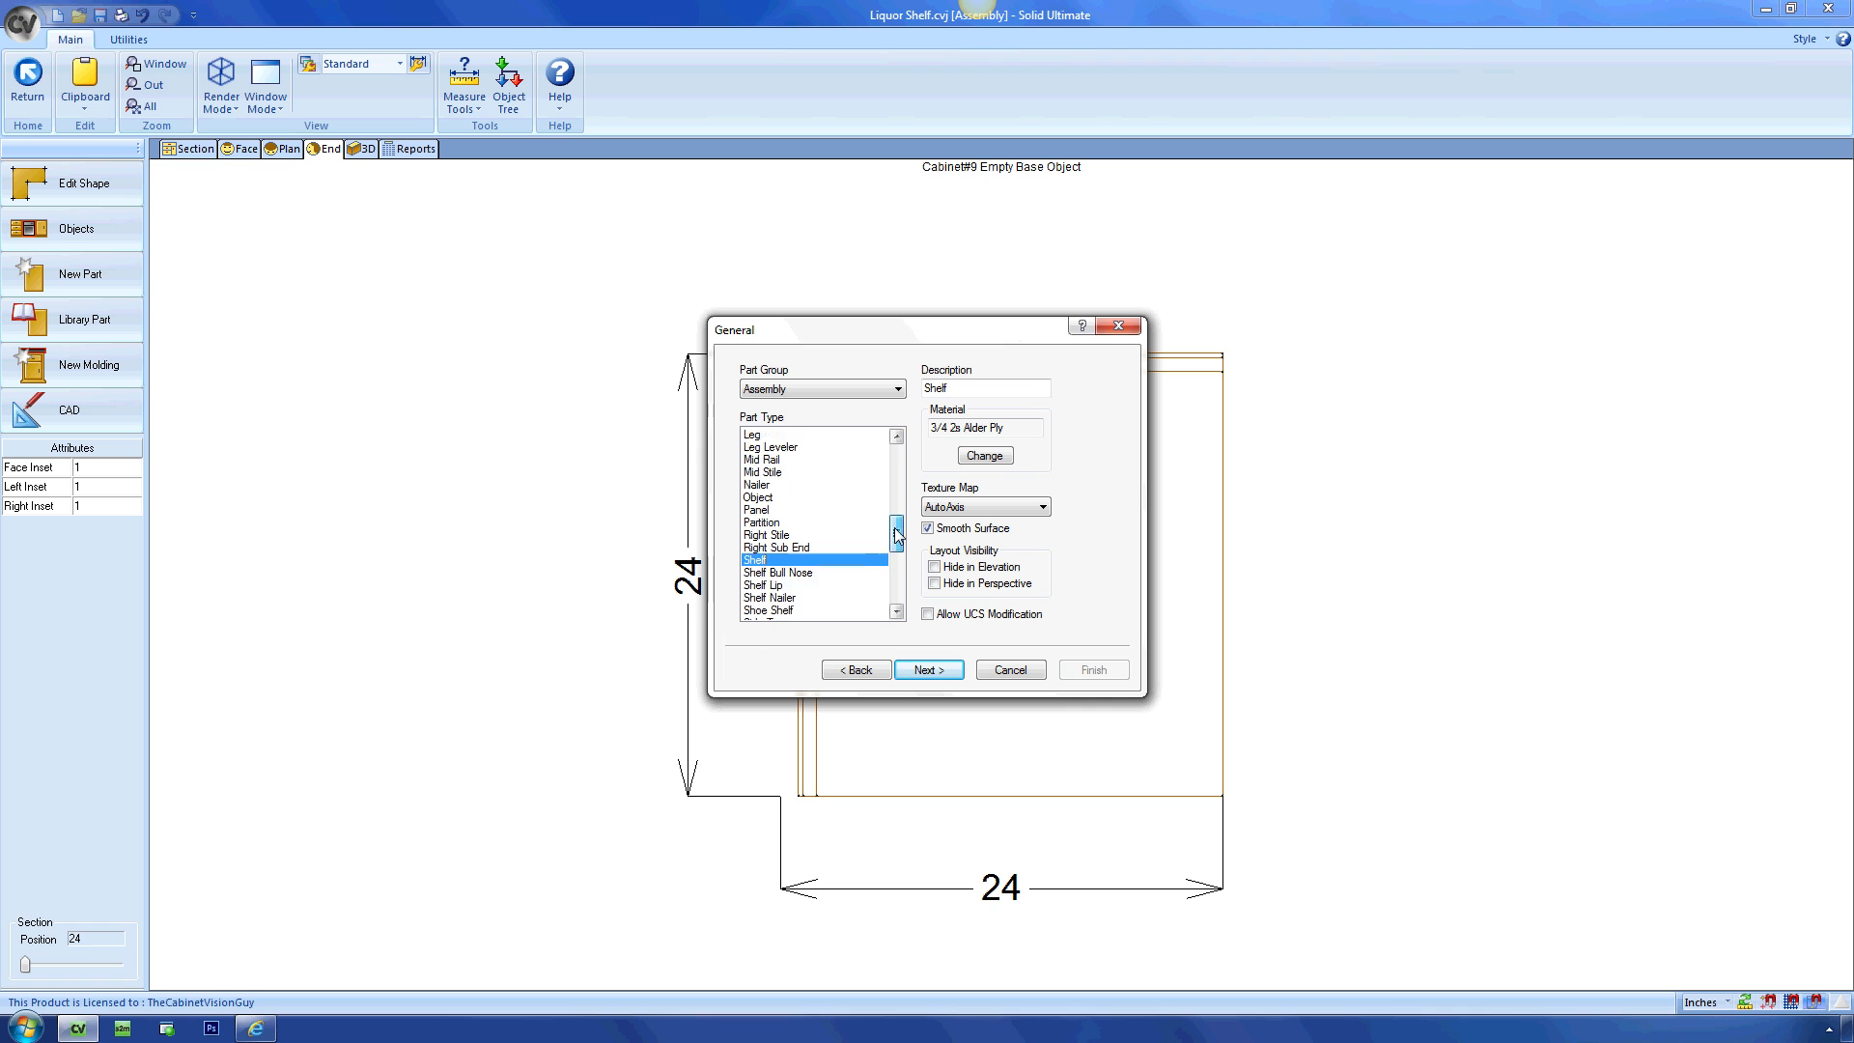
{"action": "left_click", "coordinate": [931, 667]}
{"action": "left_click", "coordinate": [931, 666]}
{"action": "left_click", "coordinate": [1088, 668]}
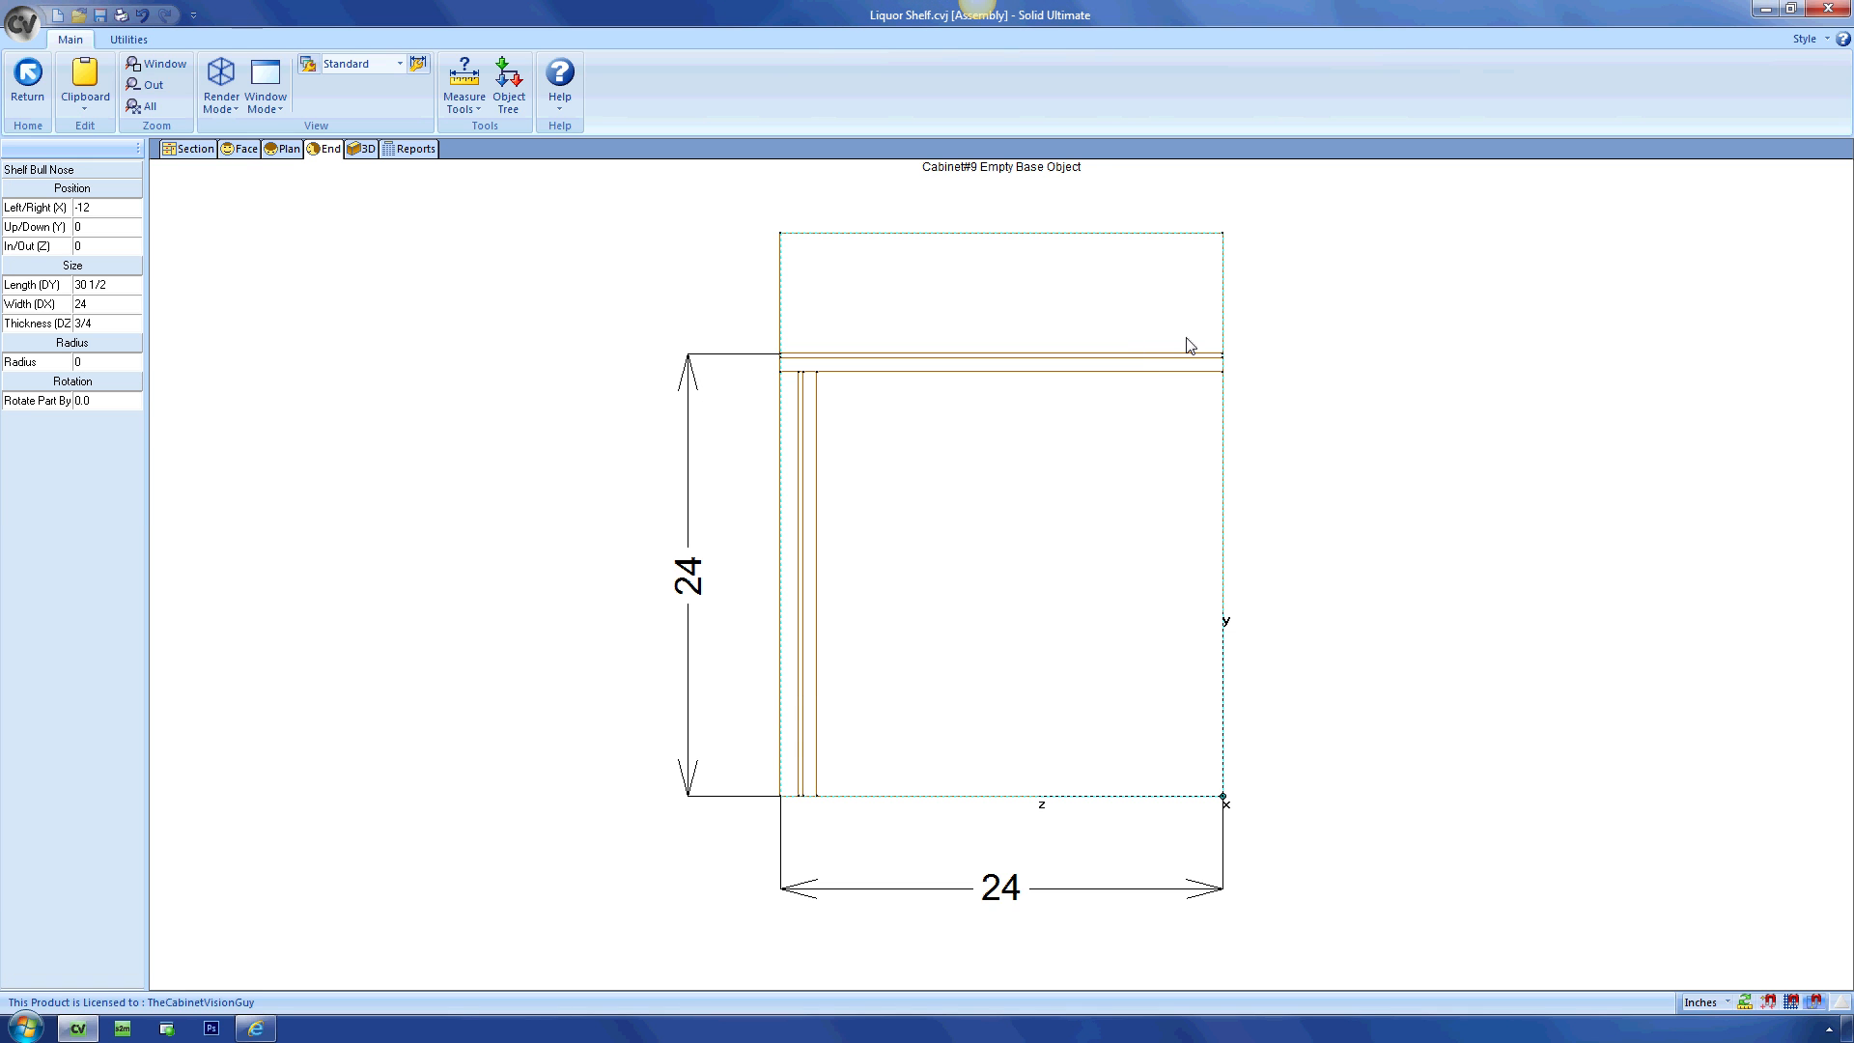
Drive the shelf bull nose's X position with the equation _M:DZ.
{"action": "double_click", "coordinate": [136, 207]}
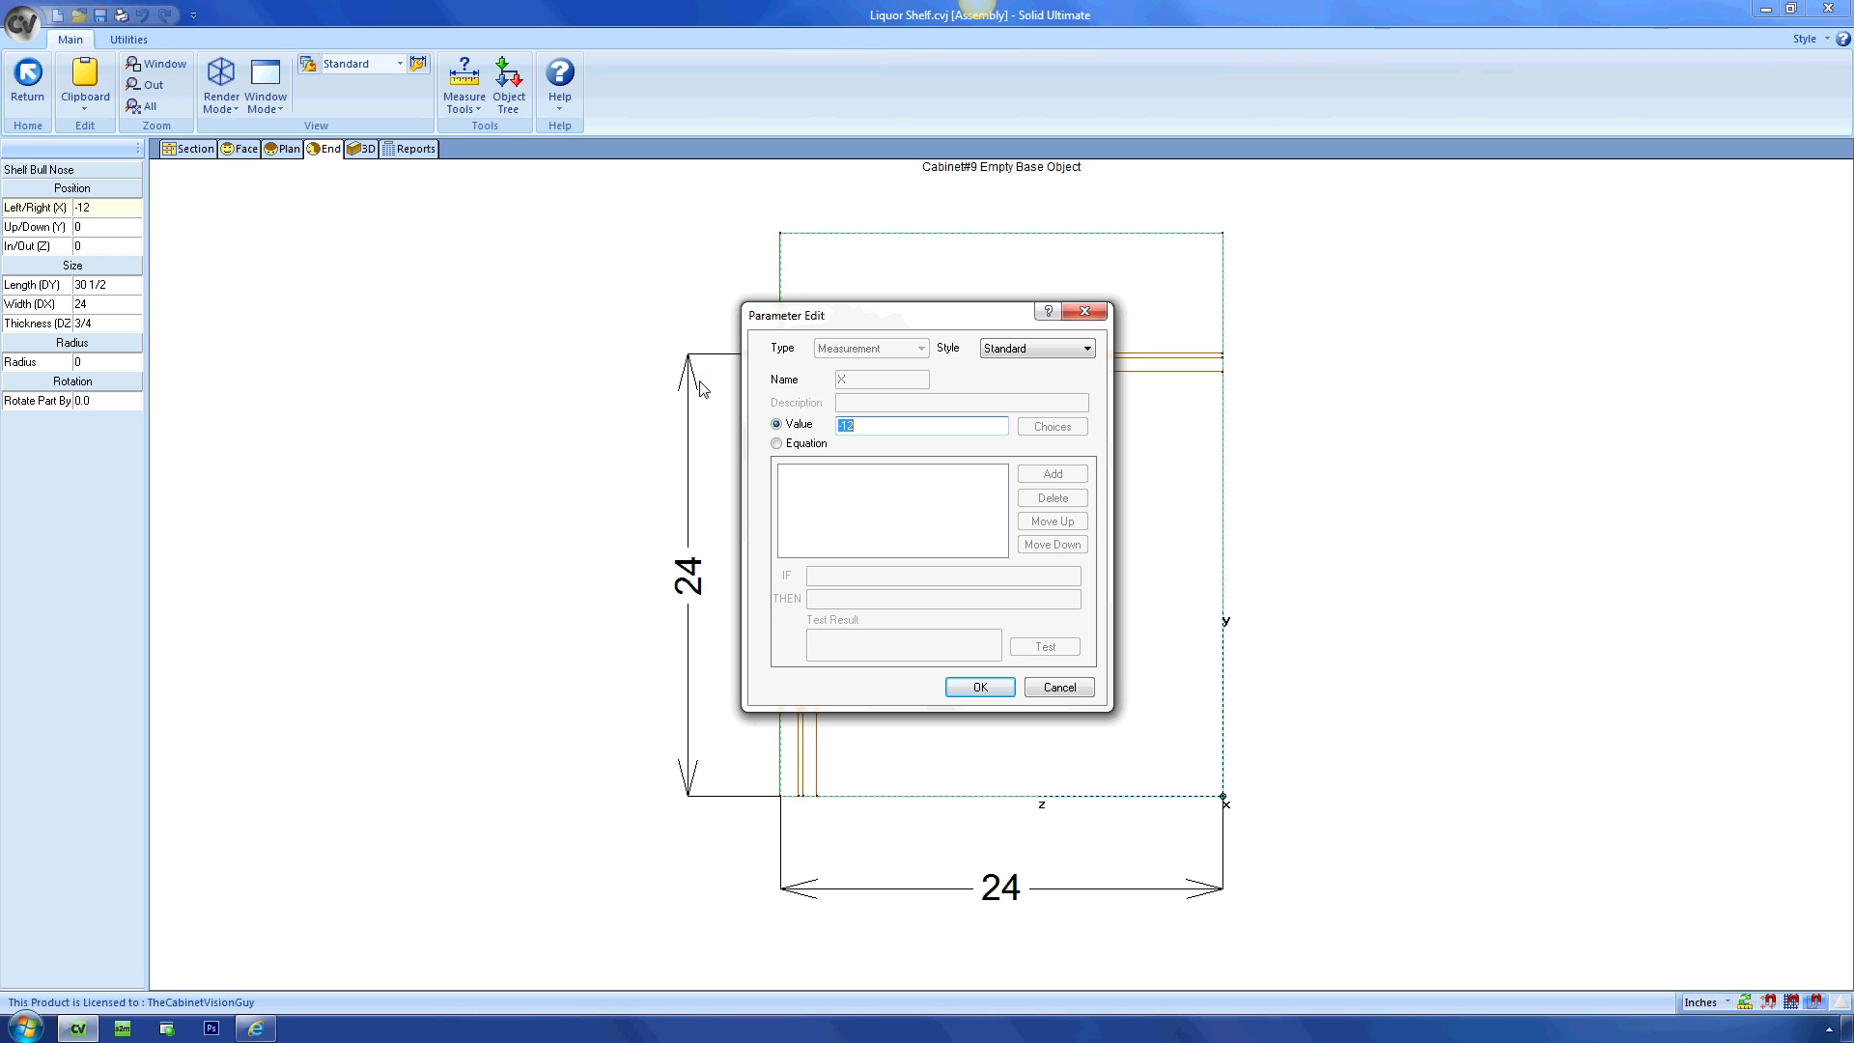
{"action": "left_click", "coordinate": [788, 445]}
{"action": "type", "text": "_M:DZ"}
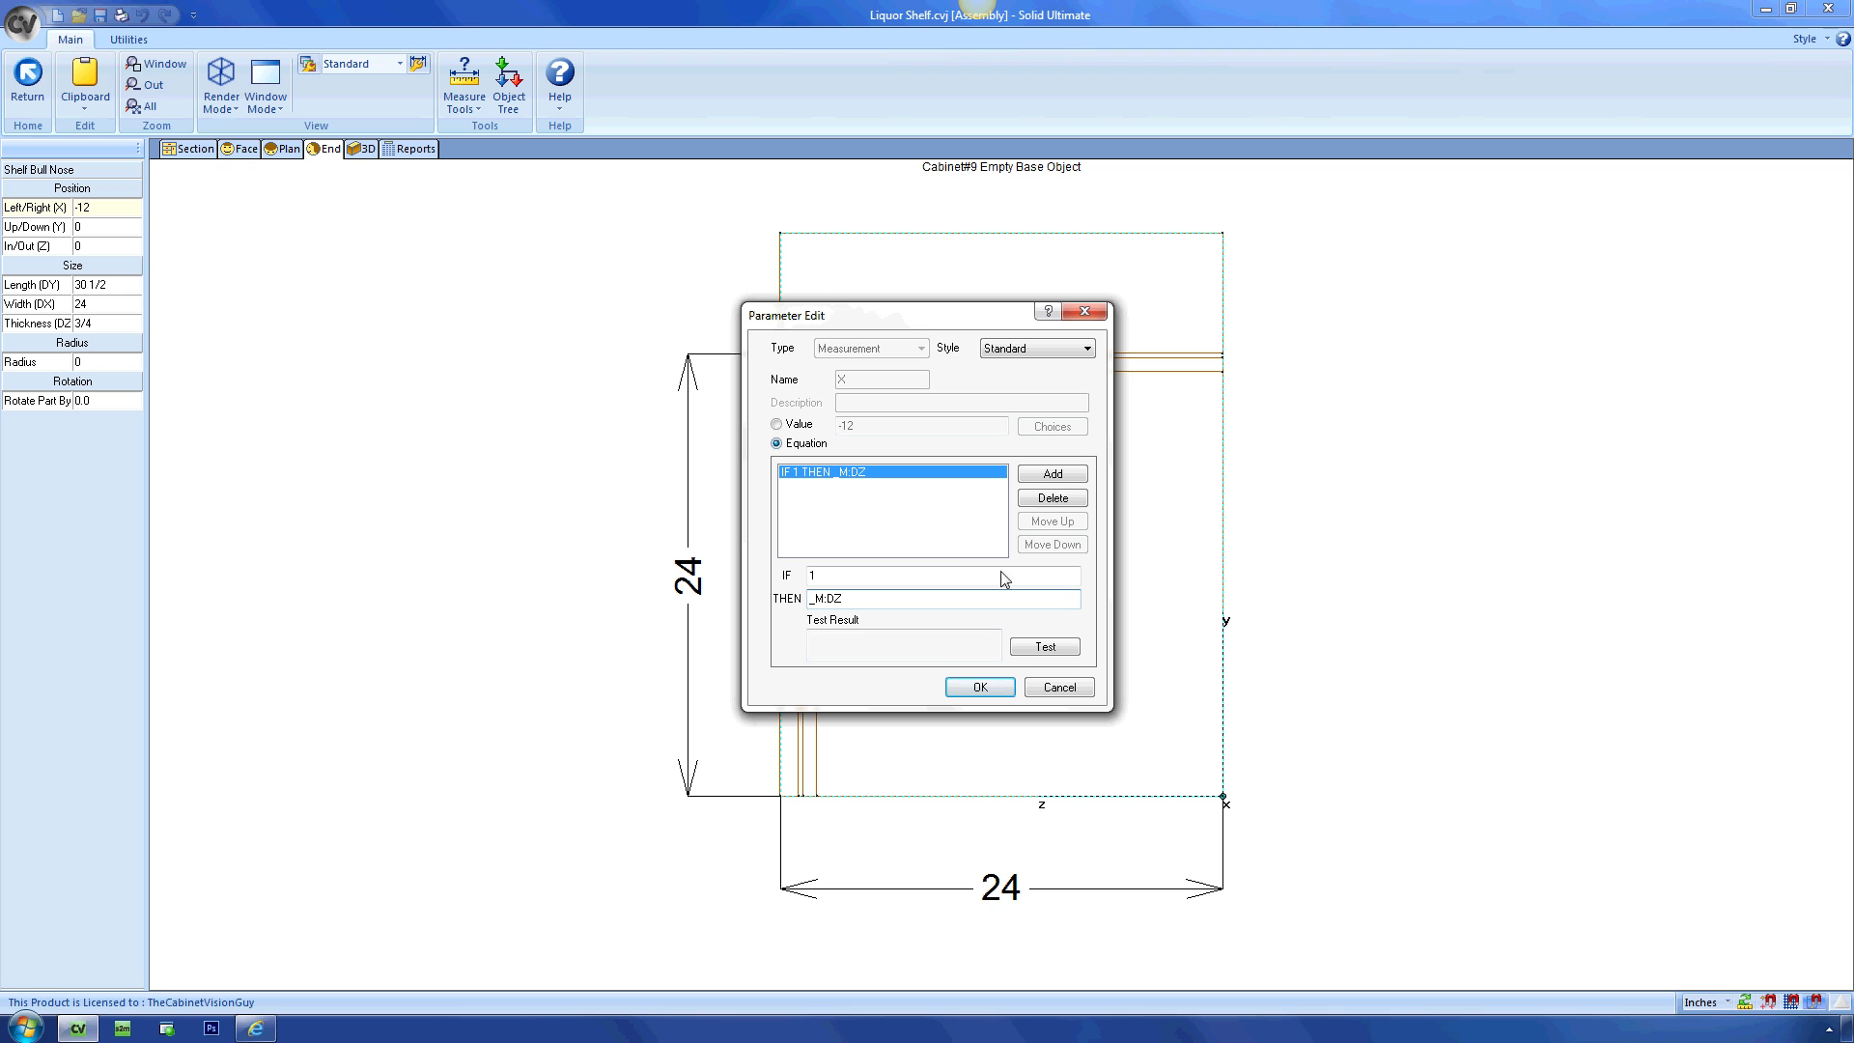
{"action": "left_click", "coordinate": [983, 685]}
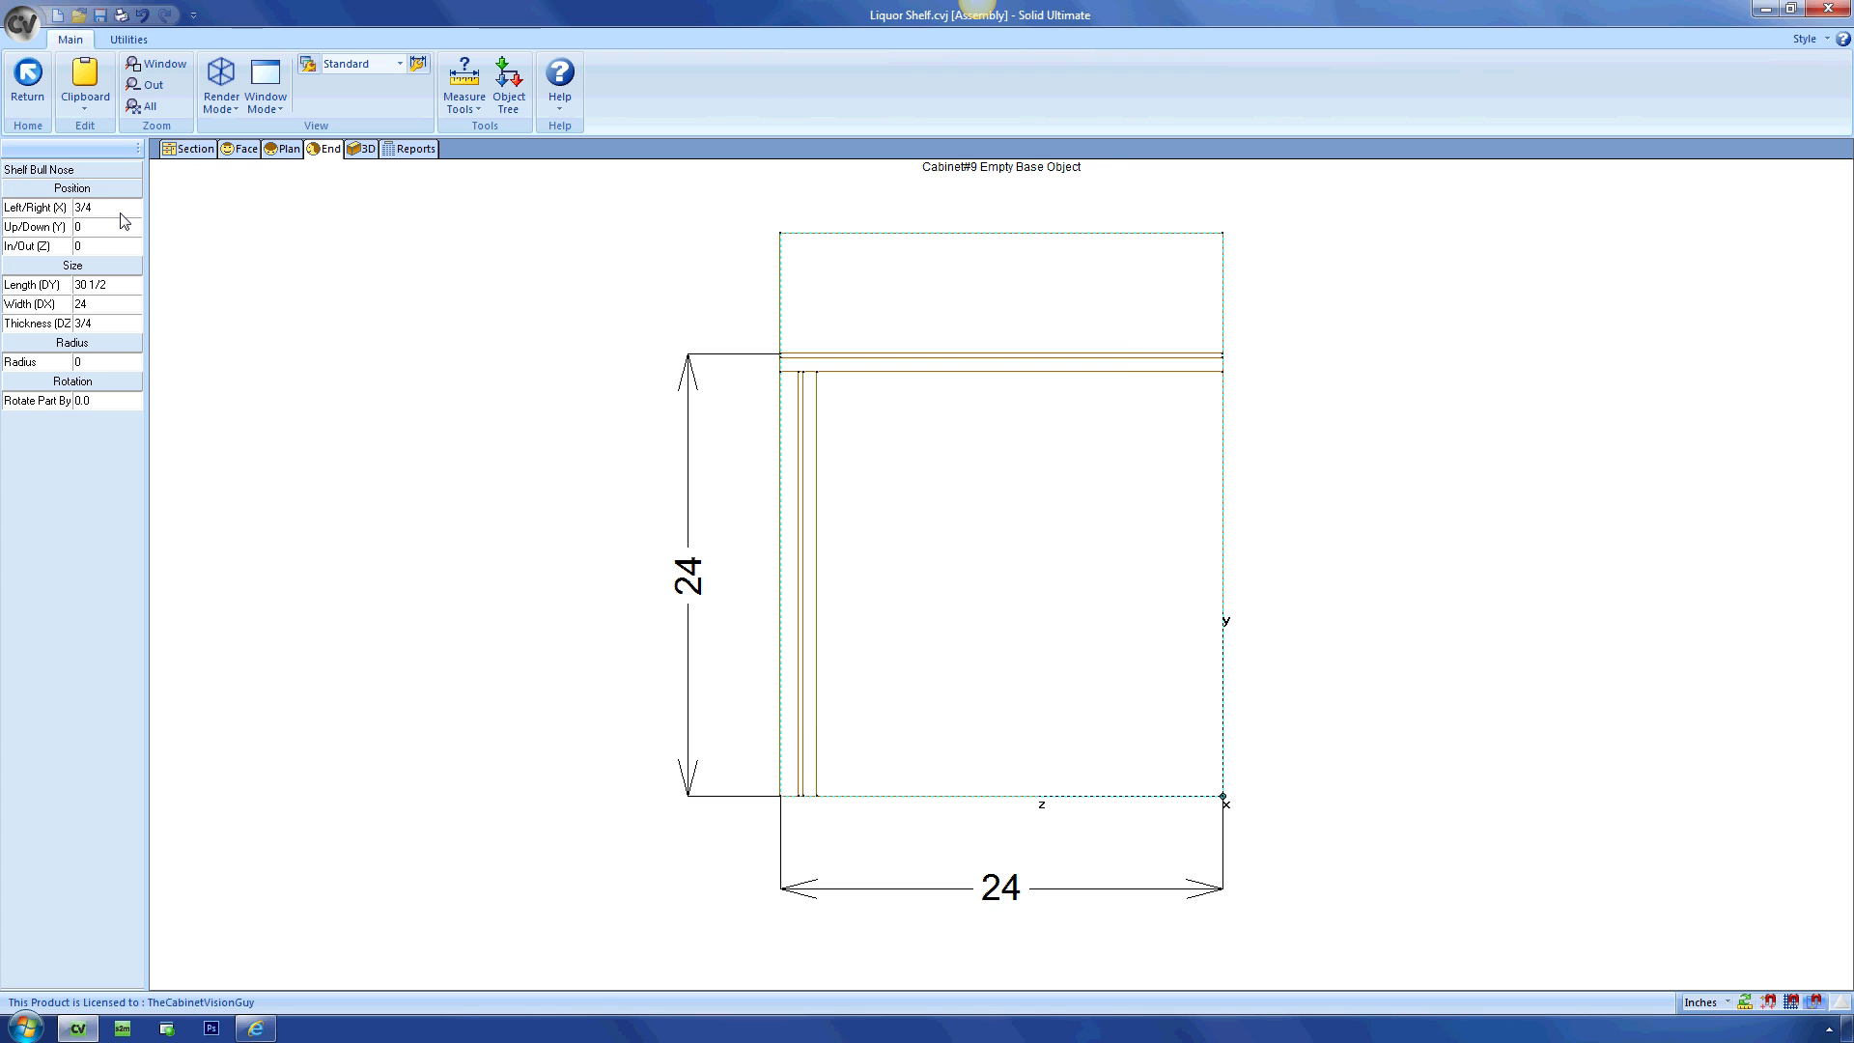
{"action": "double_click", "coordinate": [133, 285]}
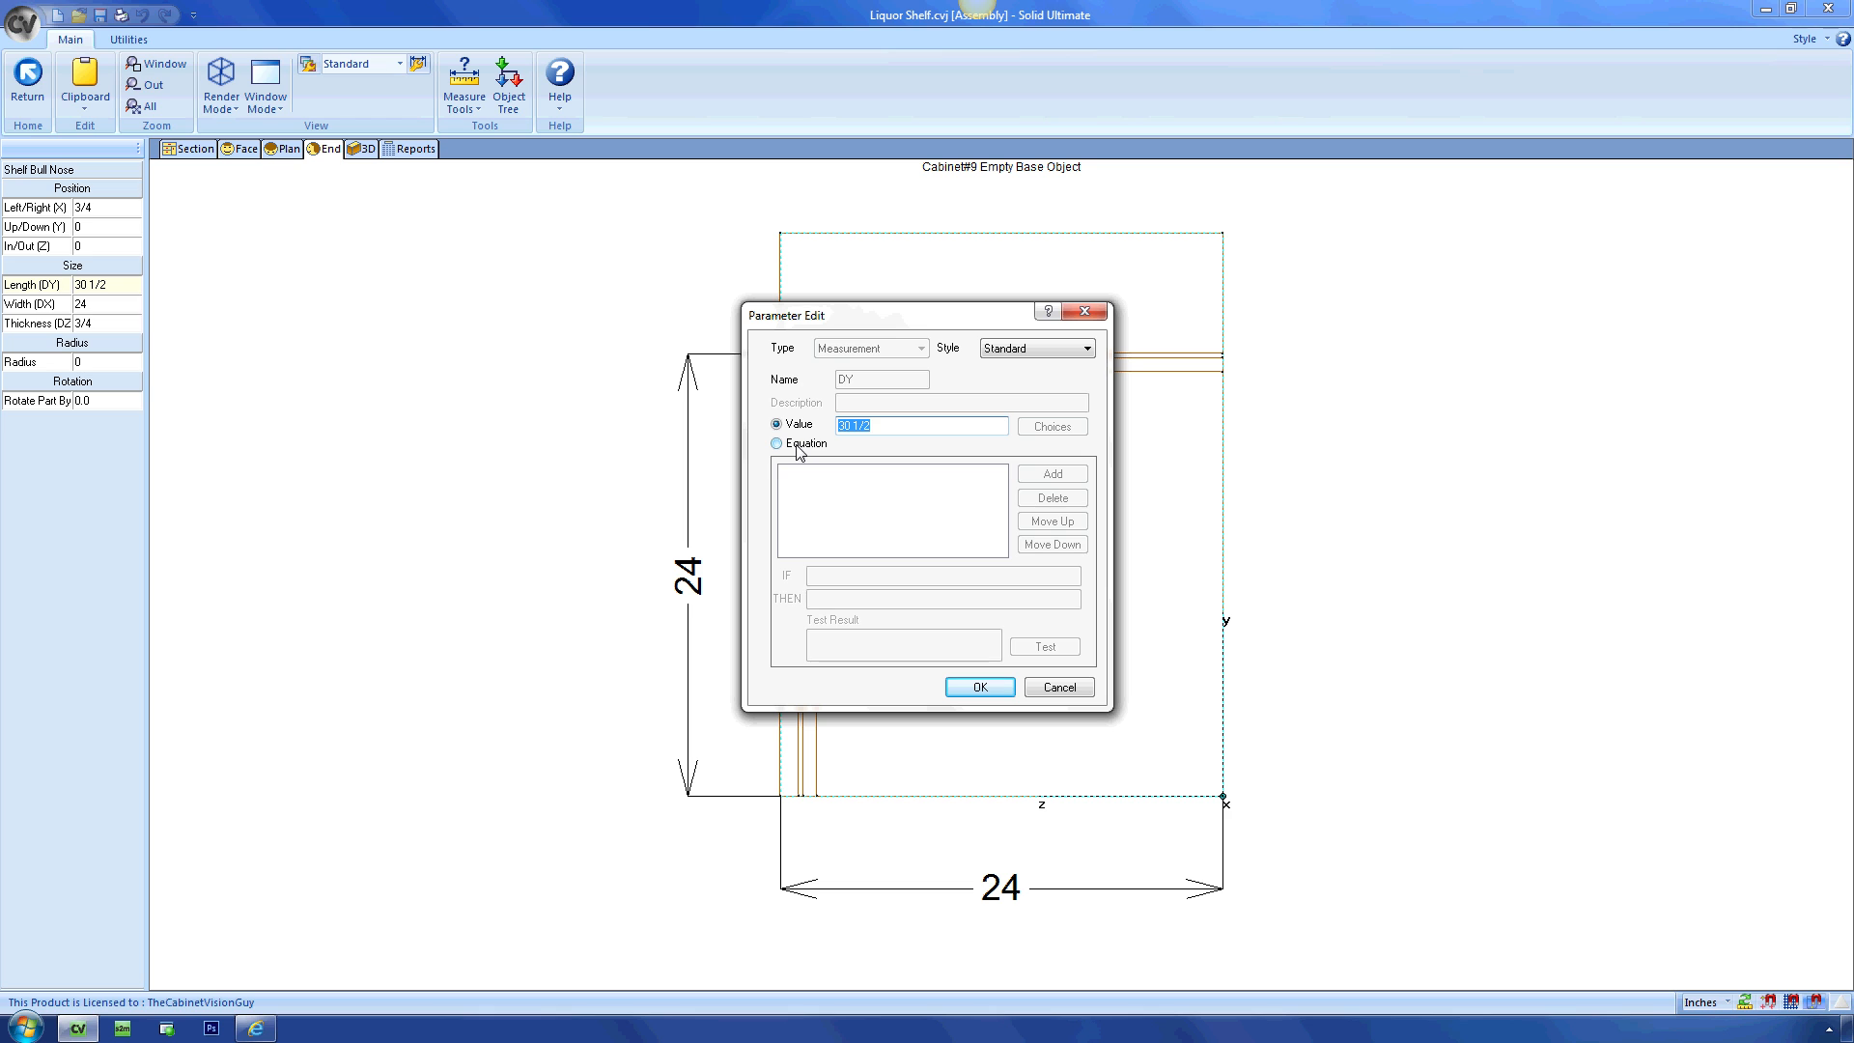
{"action": "left_click", "coordinate": [778, 443]}
{"action": "type", "text": "cah"}
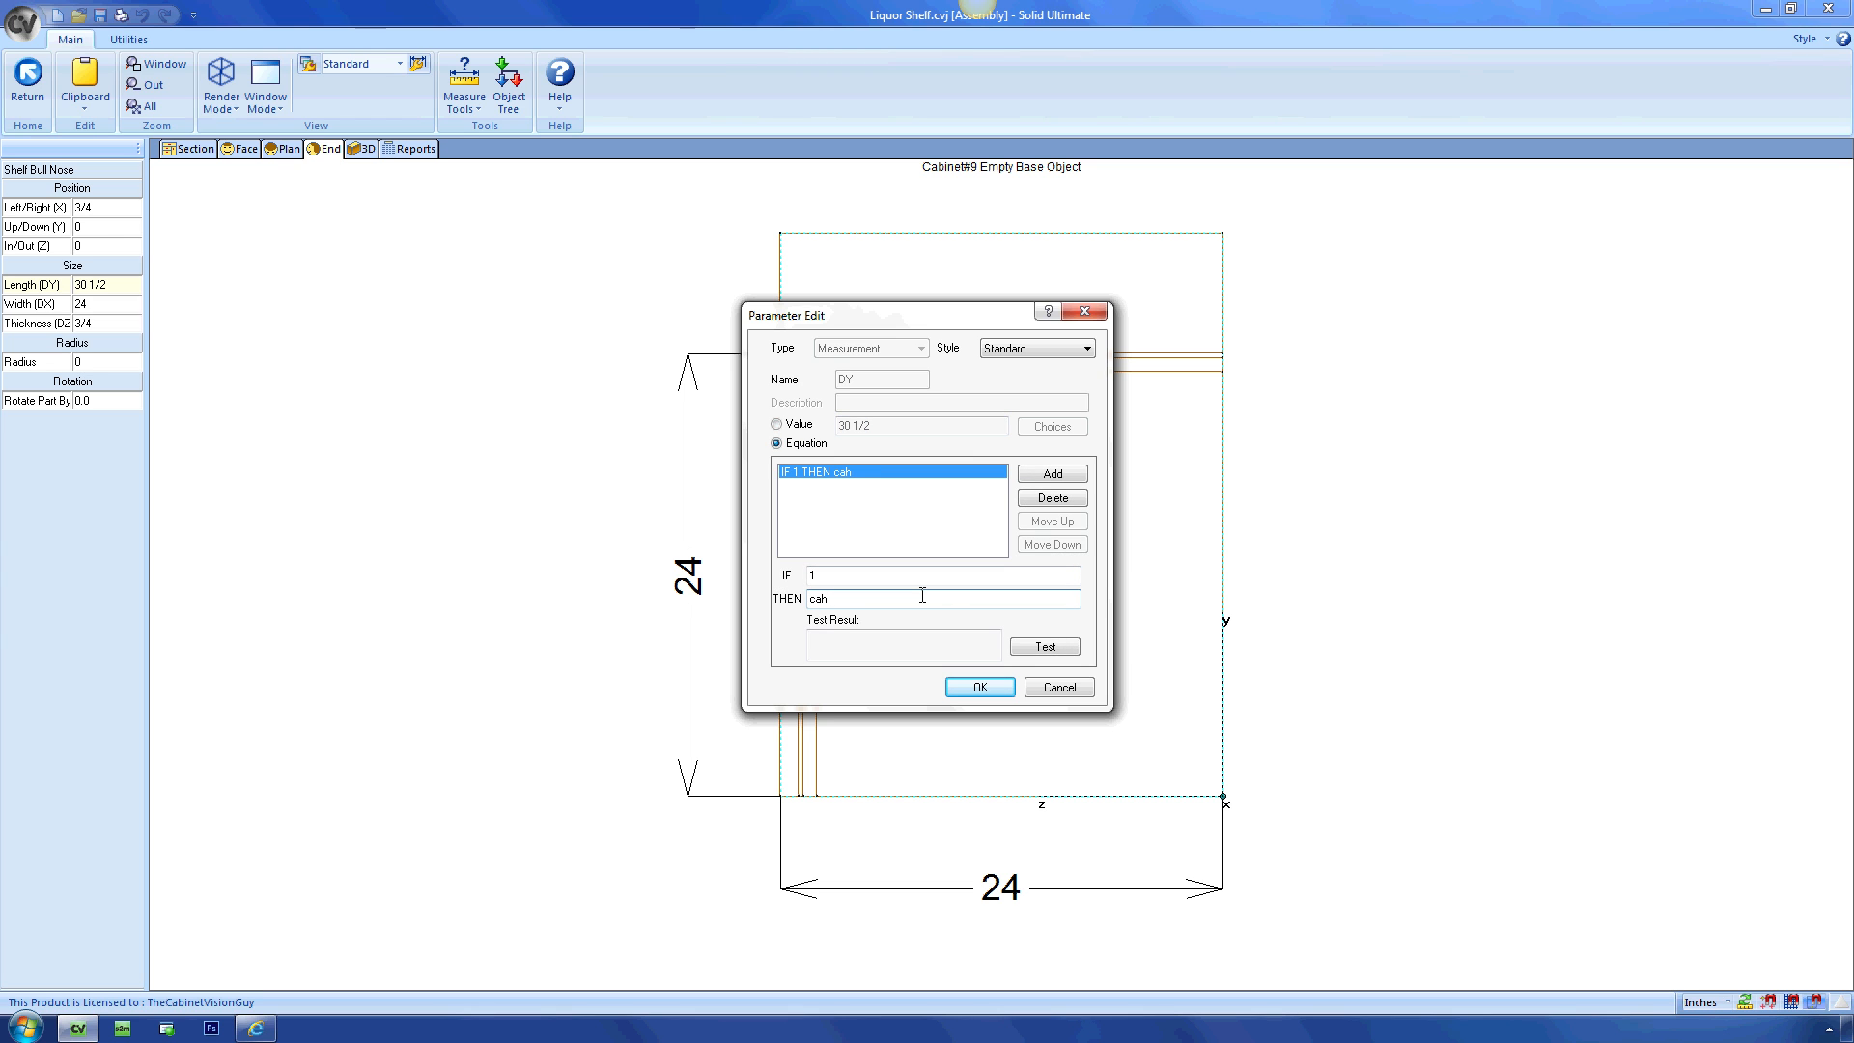
{"action": "type", "text": "slf@1._M:DZ + cab.sh@1._M:D"}
{"action": "left_click", "coordinate": [1046, 646]}
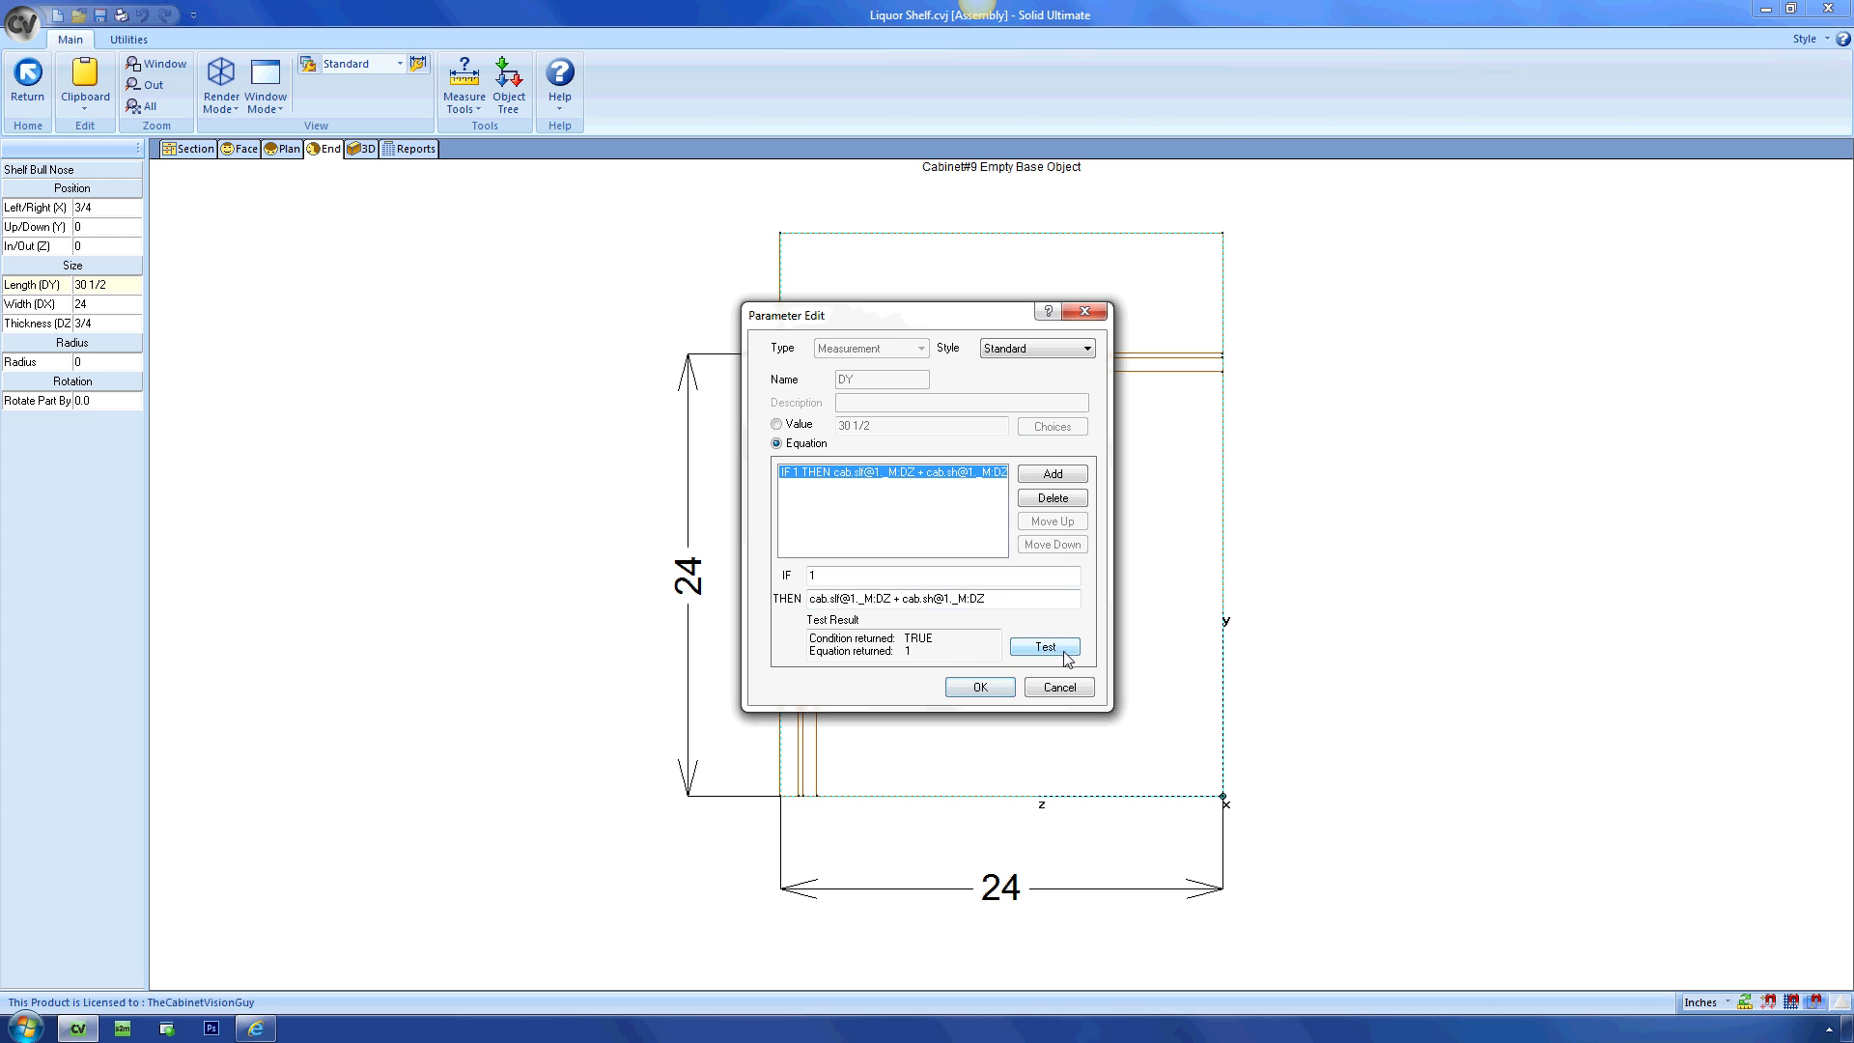
{"action": "left_click", "coordinate": [983, 680]}
Set the shelf bull nose's vertical position (Y) to the equation cab.dy - dy and test it.
{"action": "double_click", "coordinate": [135, 228]}
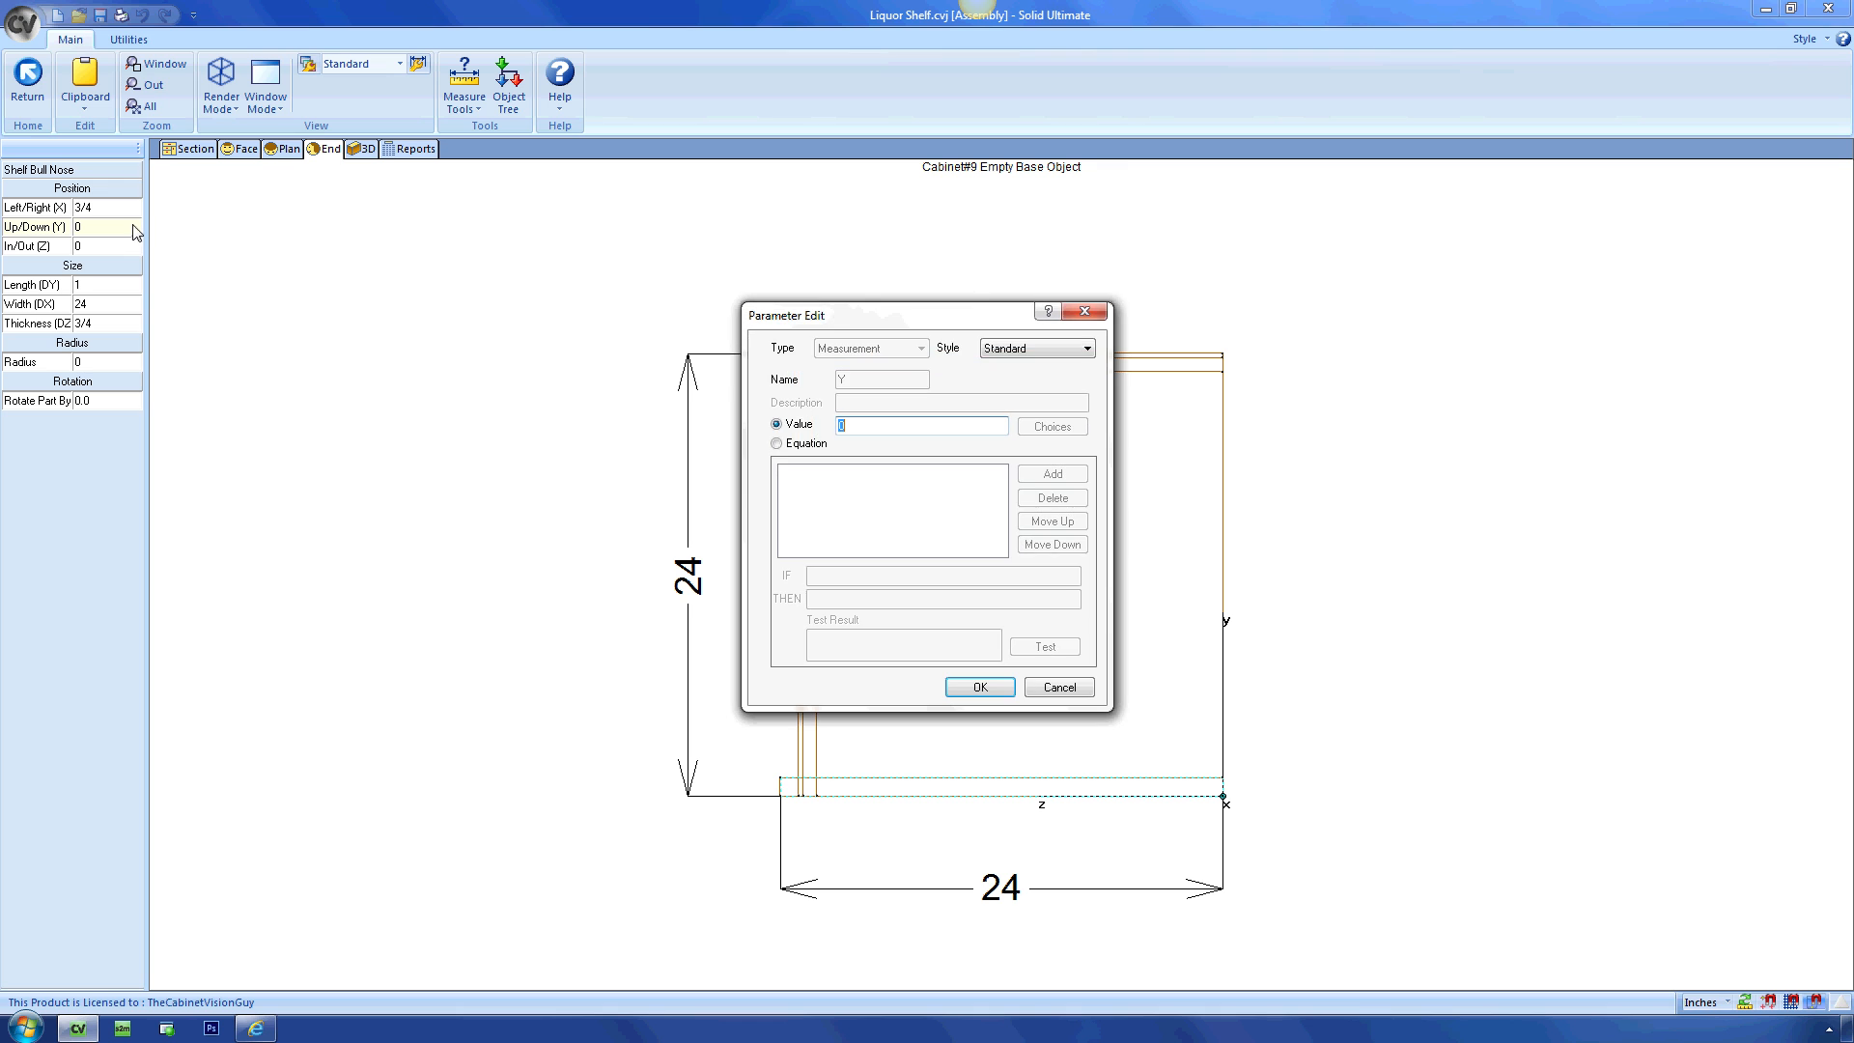
{"action": "left_click", "coordinate": [802, 446]}
{"action": "type", "text": "cab.dy"}
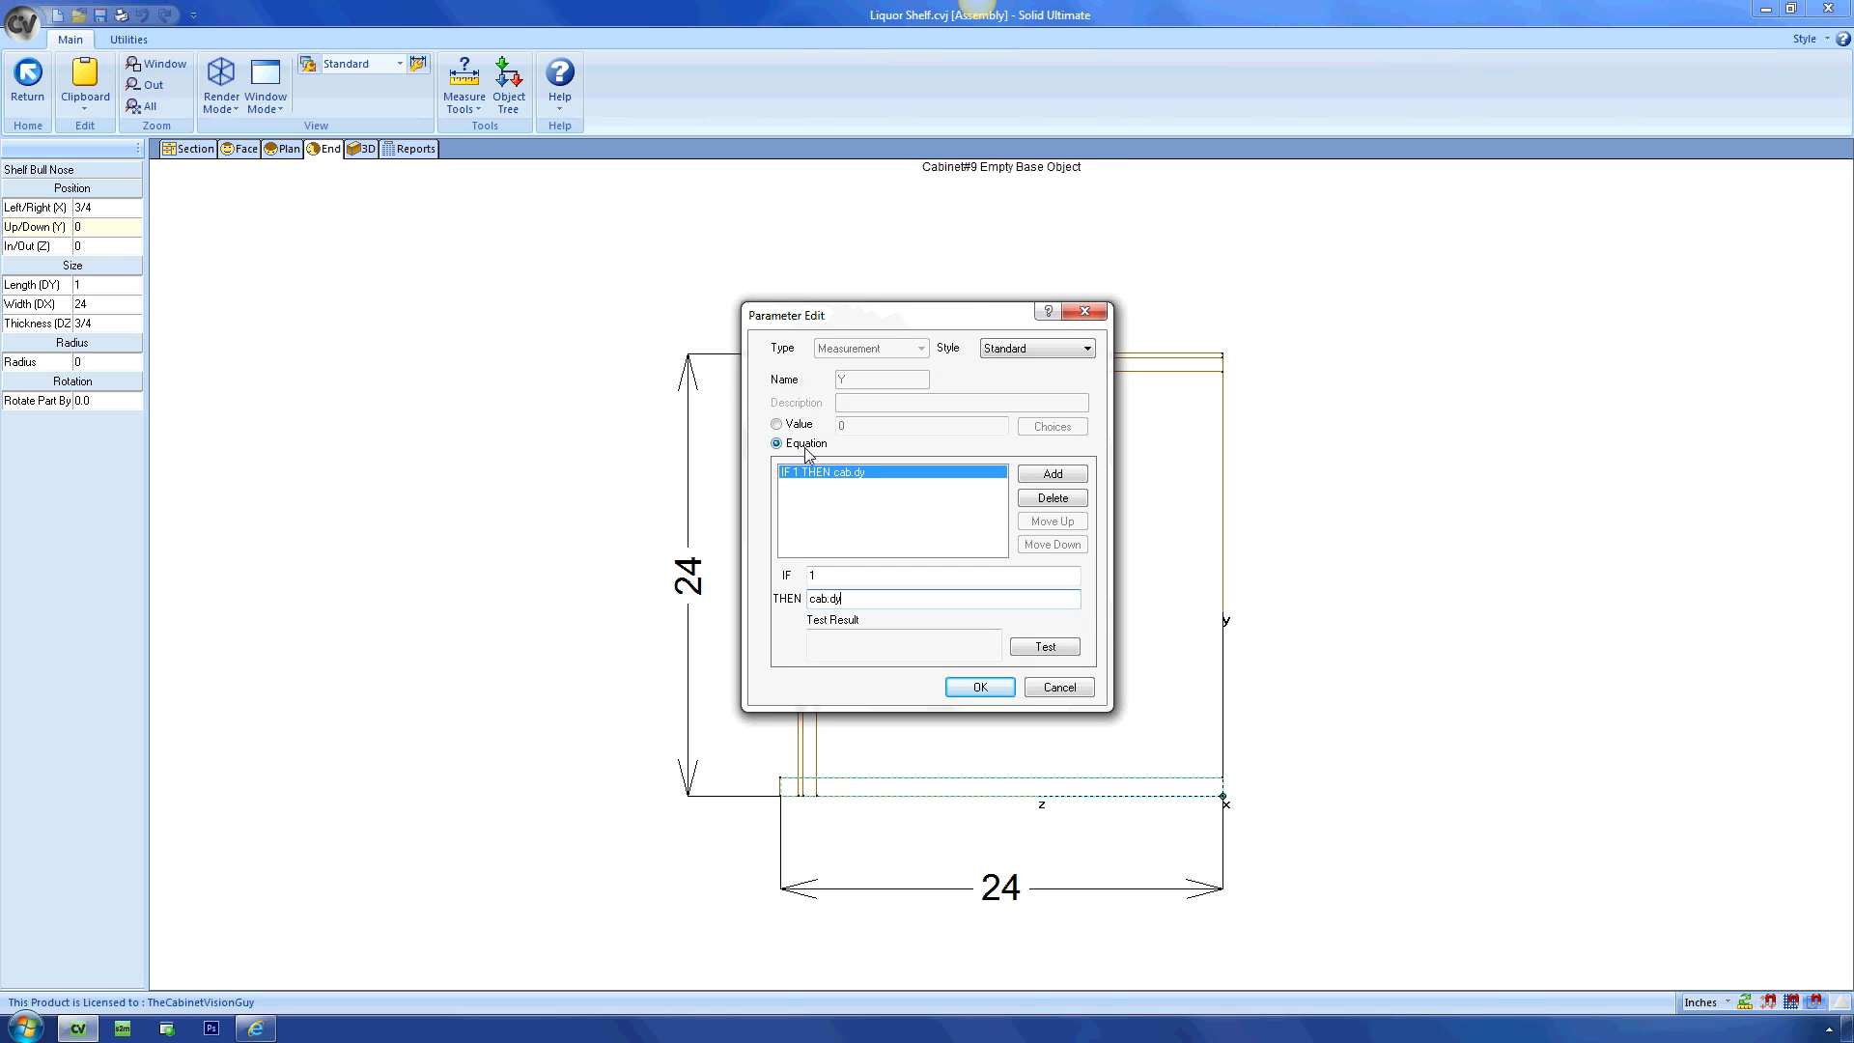
{"action": "type", "text": " - dy"}
{"action": "left_click", "coordinate": [1045, 646]}
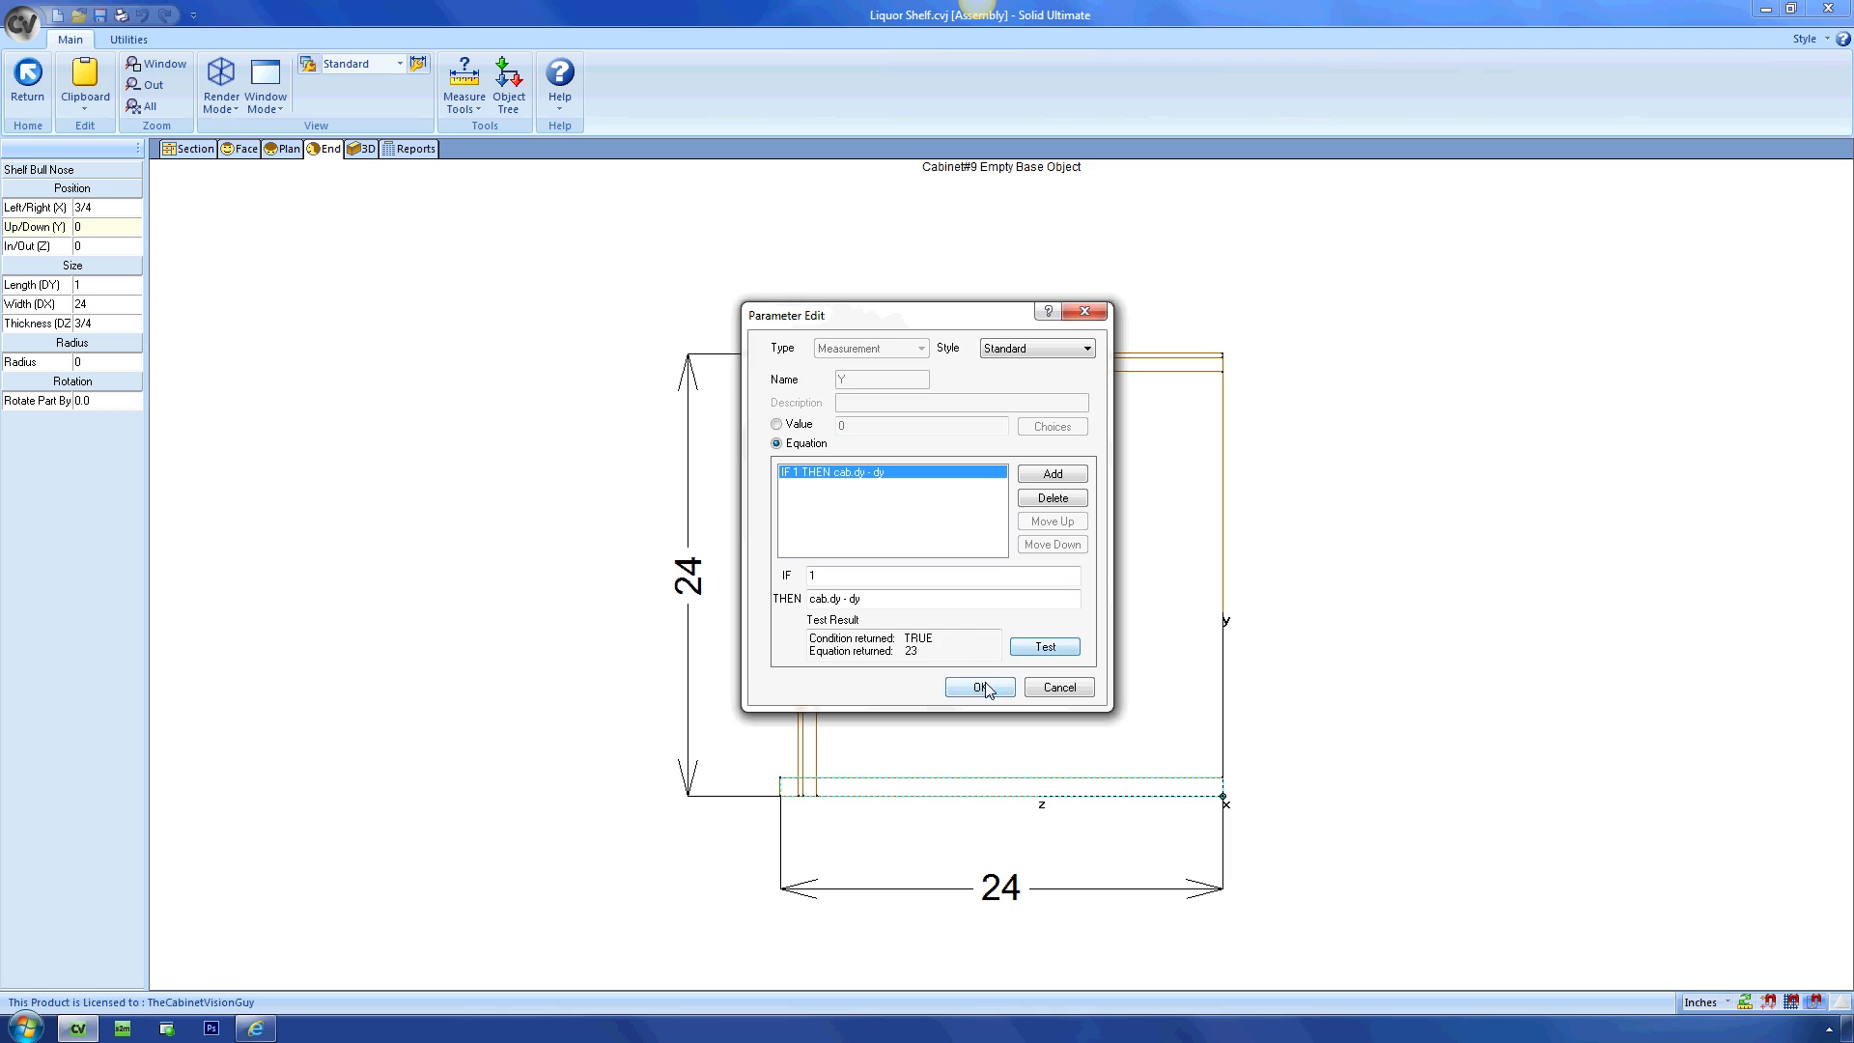
{"action": "left_click", "coordinate": [980, 686]}
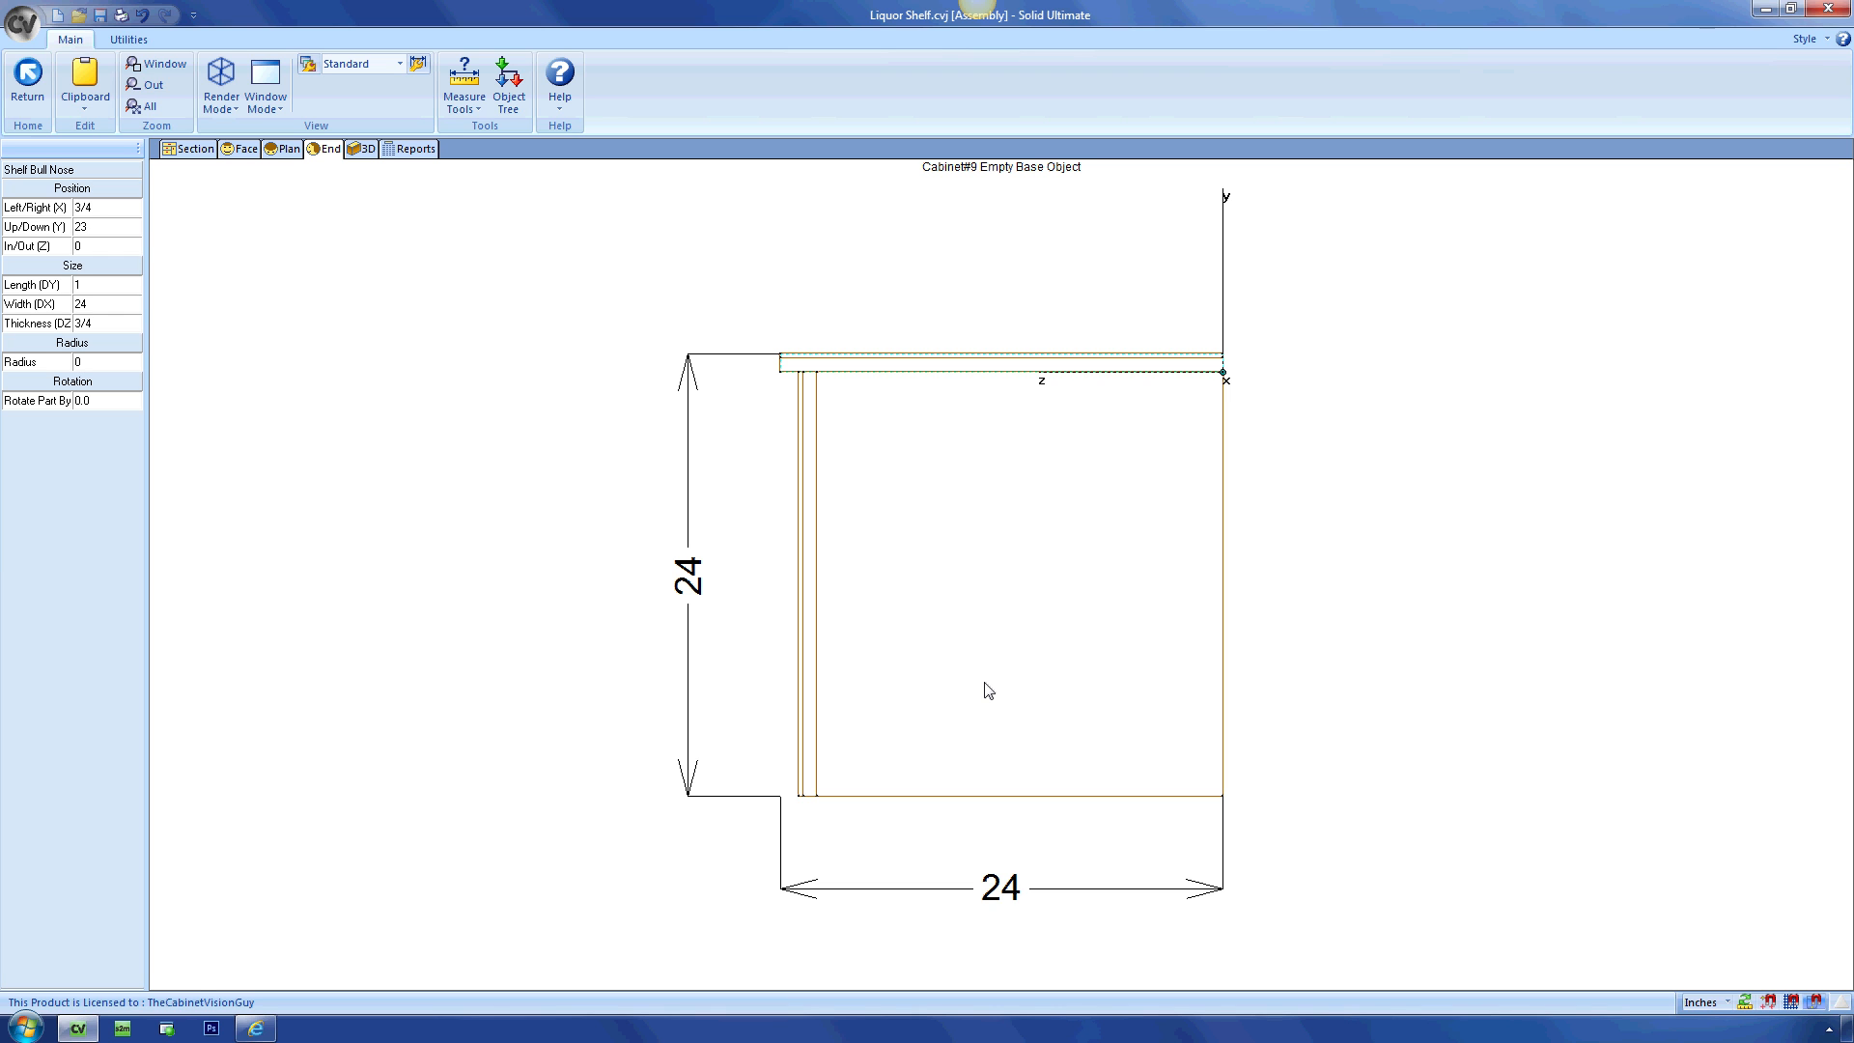
Set the shelf bull nose's width (DX) to the equation cab.dz, test it, and deselect the part.
{"action": "double_click", "coordinate": [132, 304]}
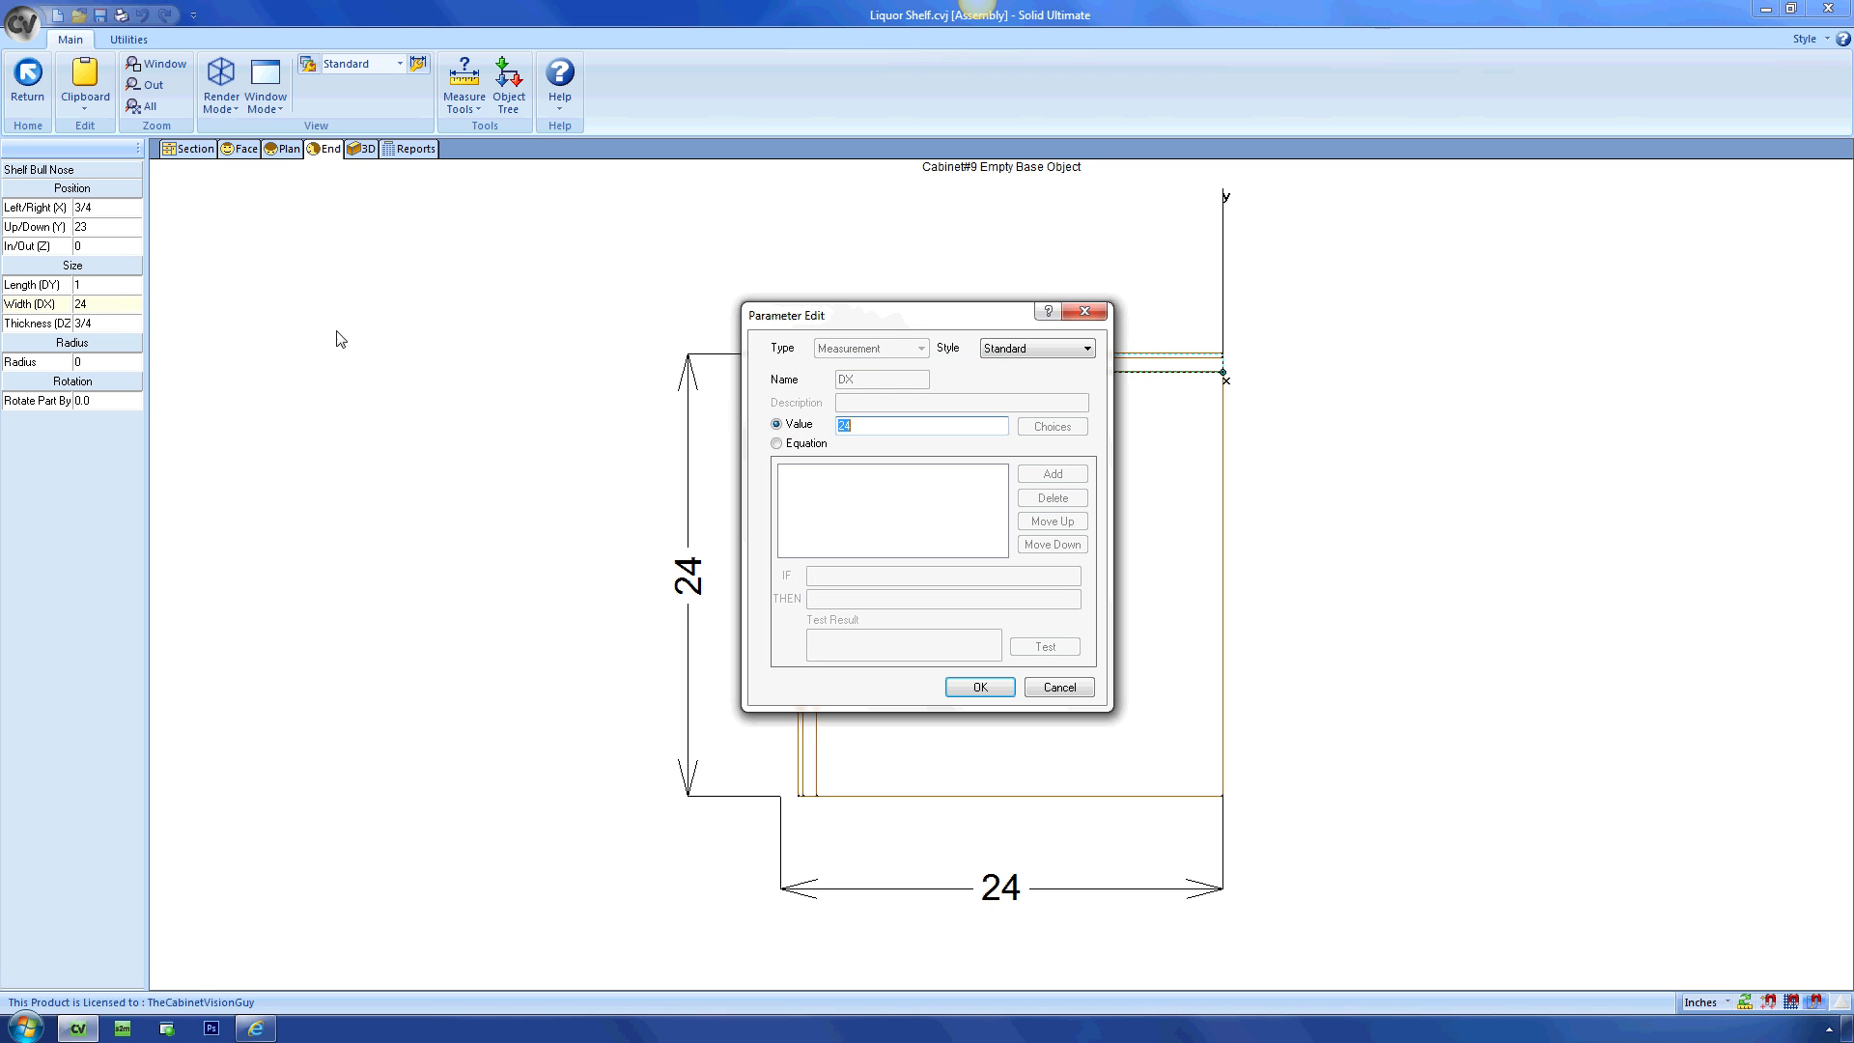
{"action": "left_click", "coordinate": [797, 444]}
{"action": "type", "text": "cab.dz"}
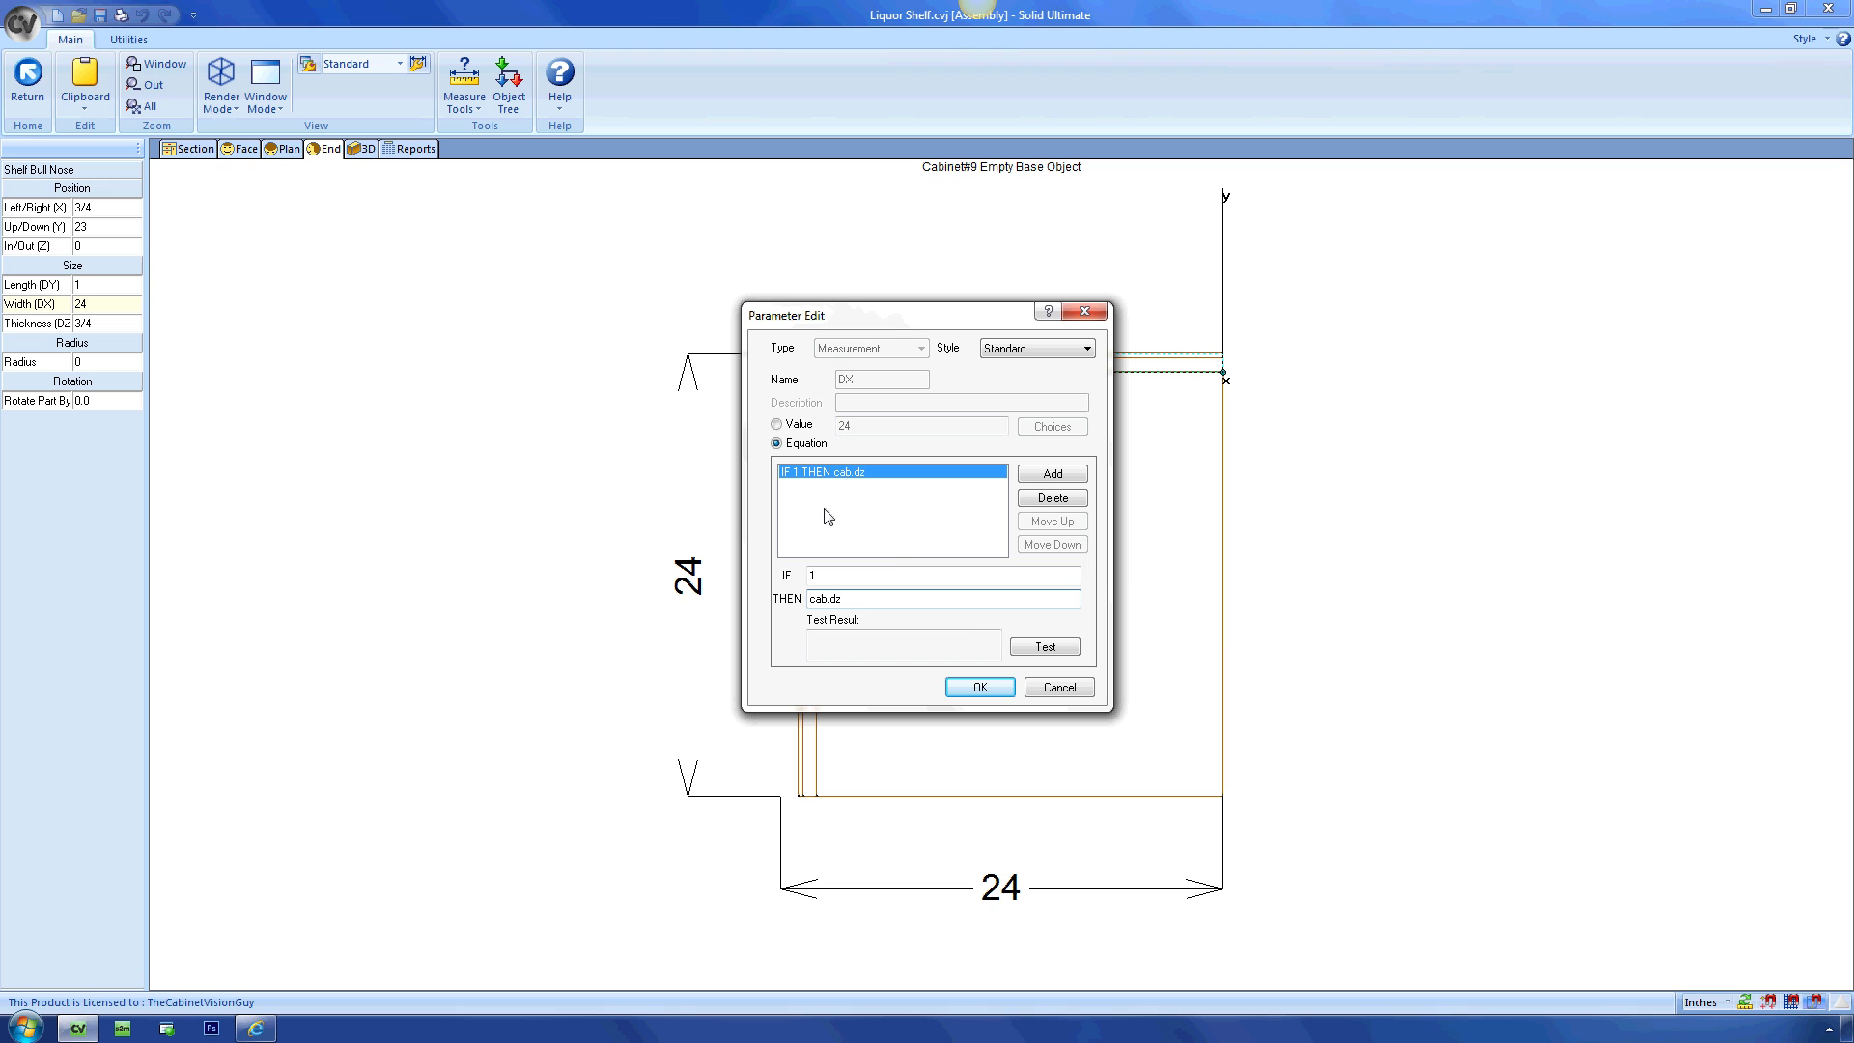
{"action": "left_click", "coordinate": [1046, 646]}
{"action": "left_click", "coordinate": [980, 687]}
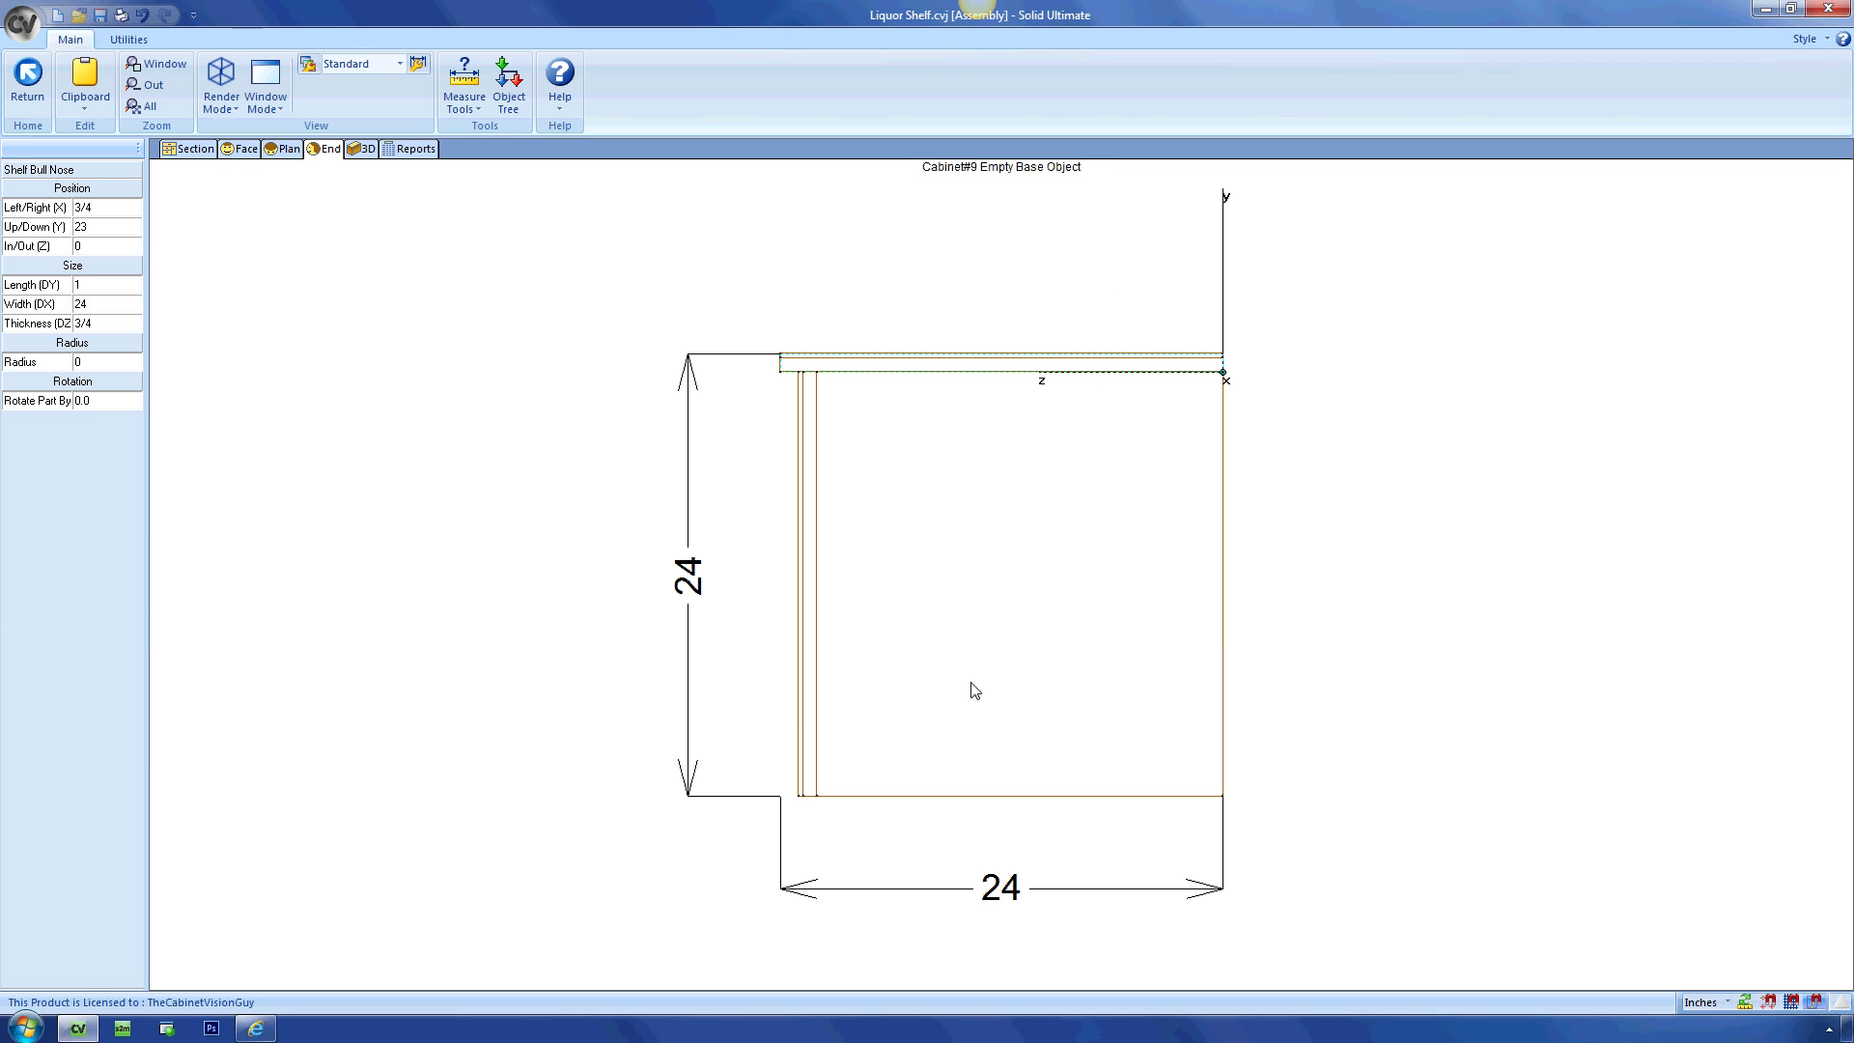
{"action": "left_click", "coordinate": [512, 517]}
Create another assembly part of type Shelf Bull Nose for the opposite side and set its width (DX) to the equation cab.dz.
{"action": "left_click", "coordinate": [112, 280]}
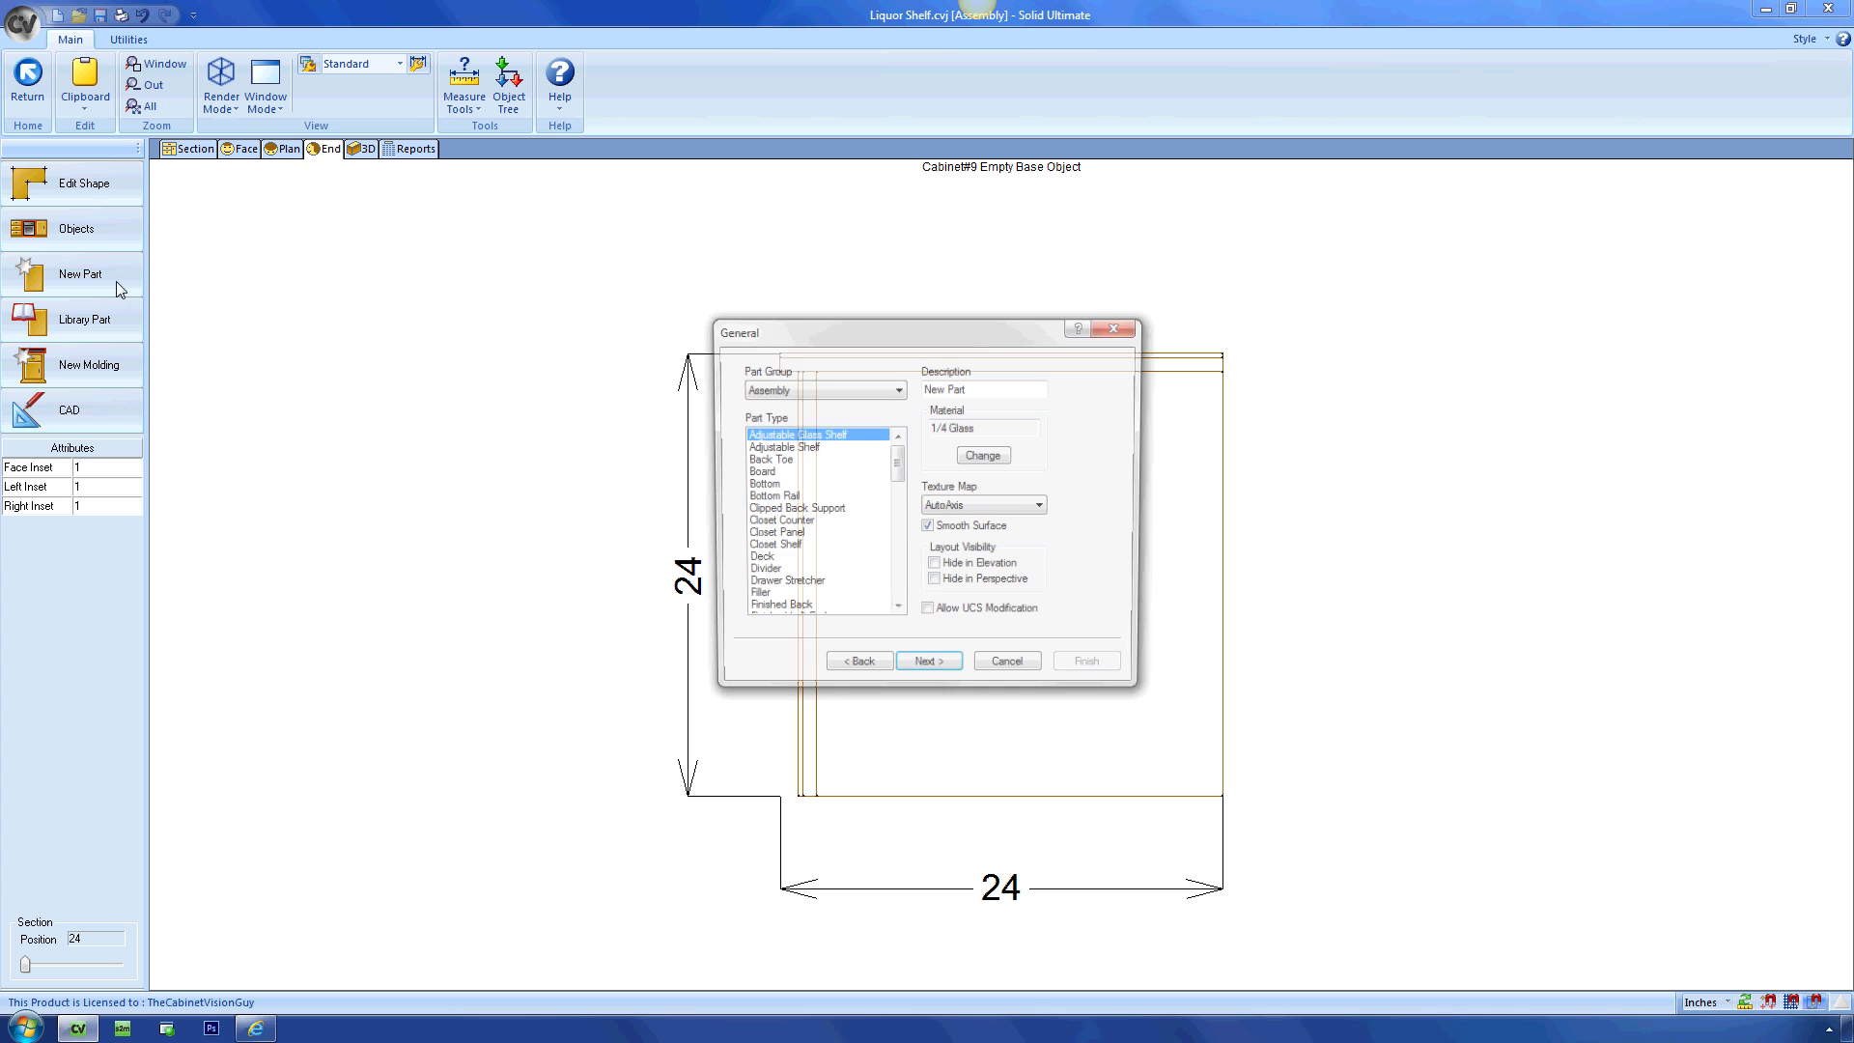
{"action": "key", "text": "h"}
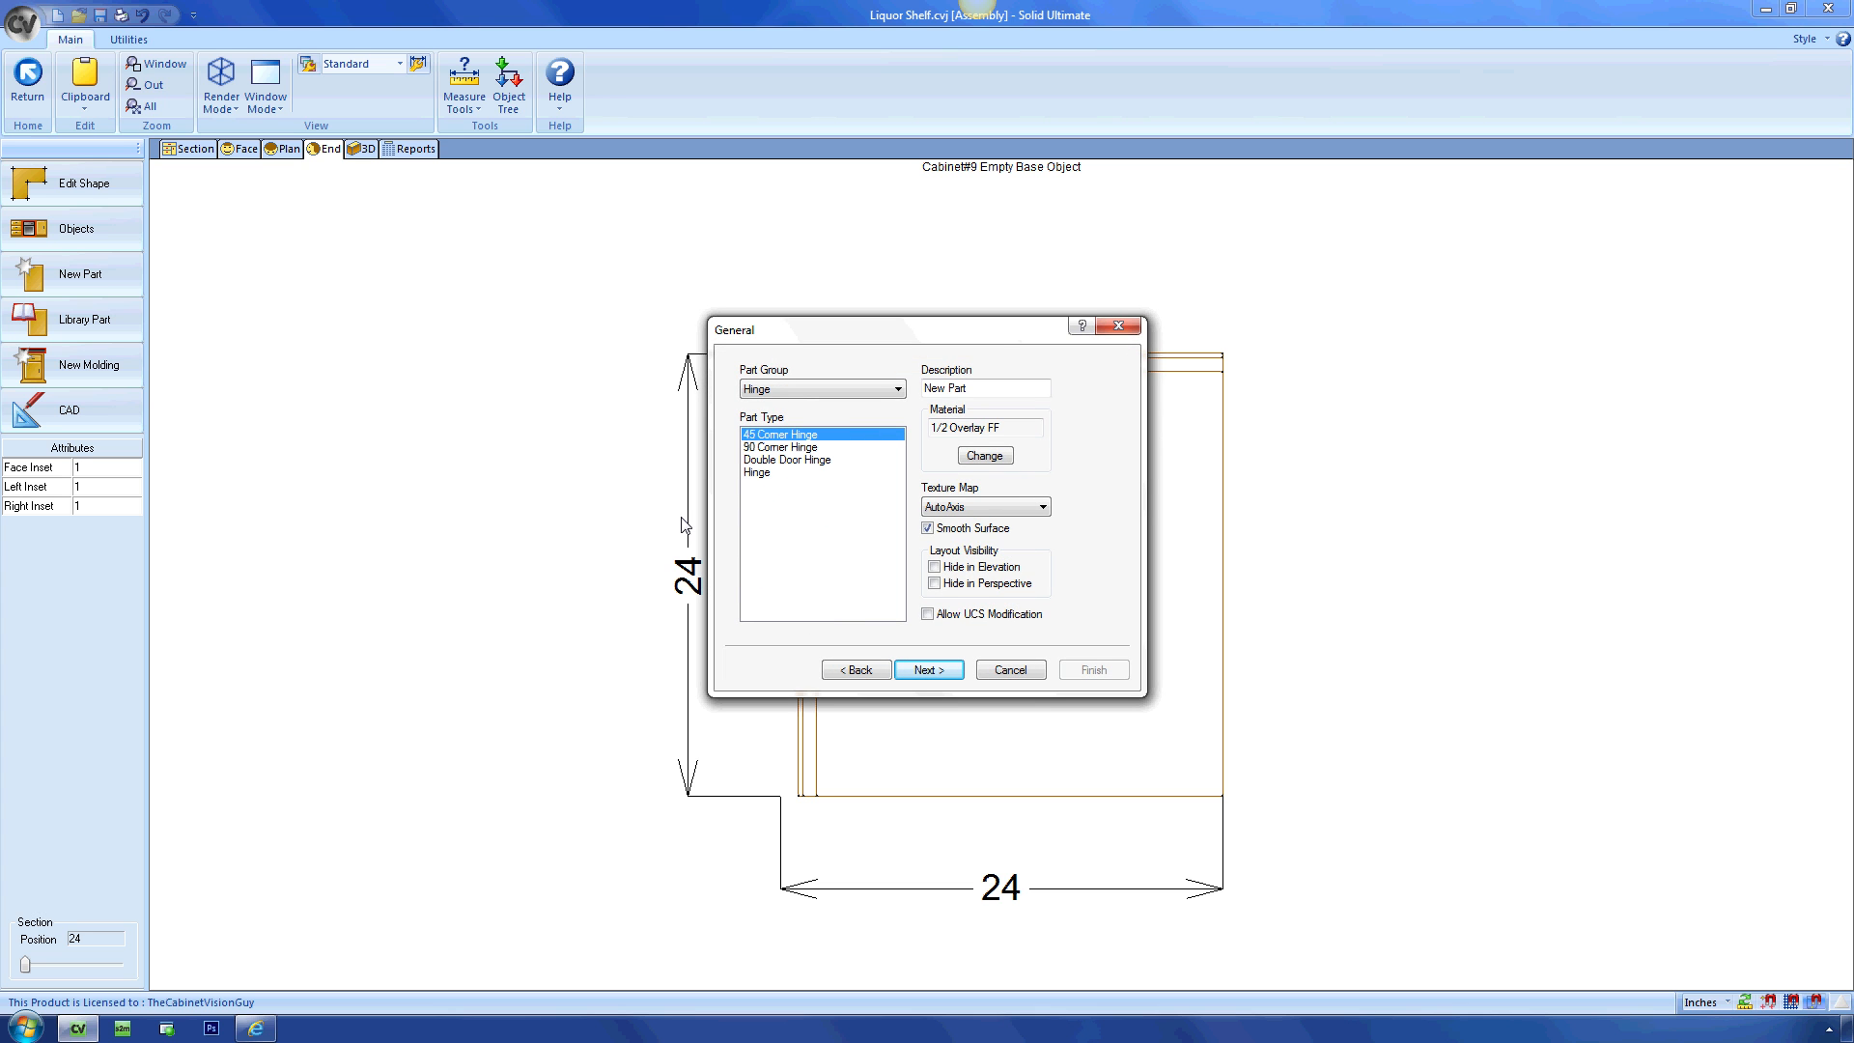
{"action": "key", "text": "a"}
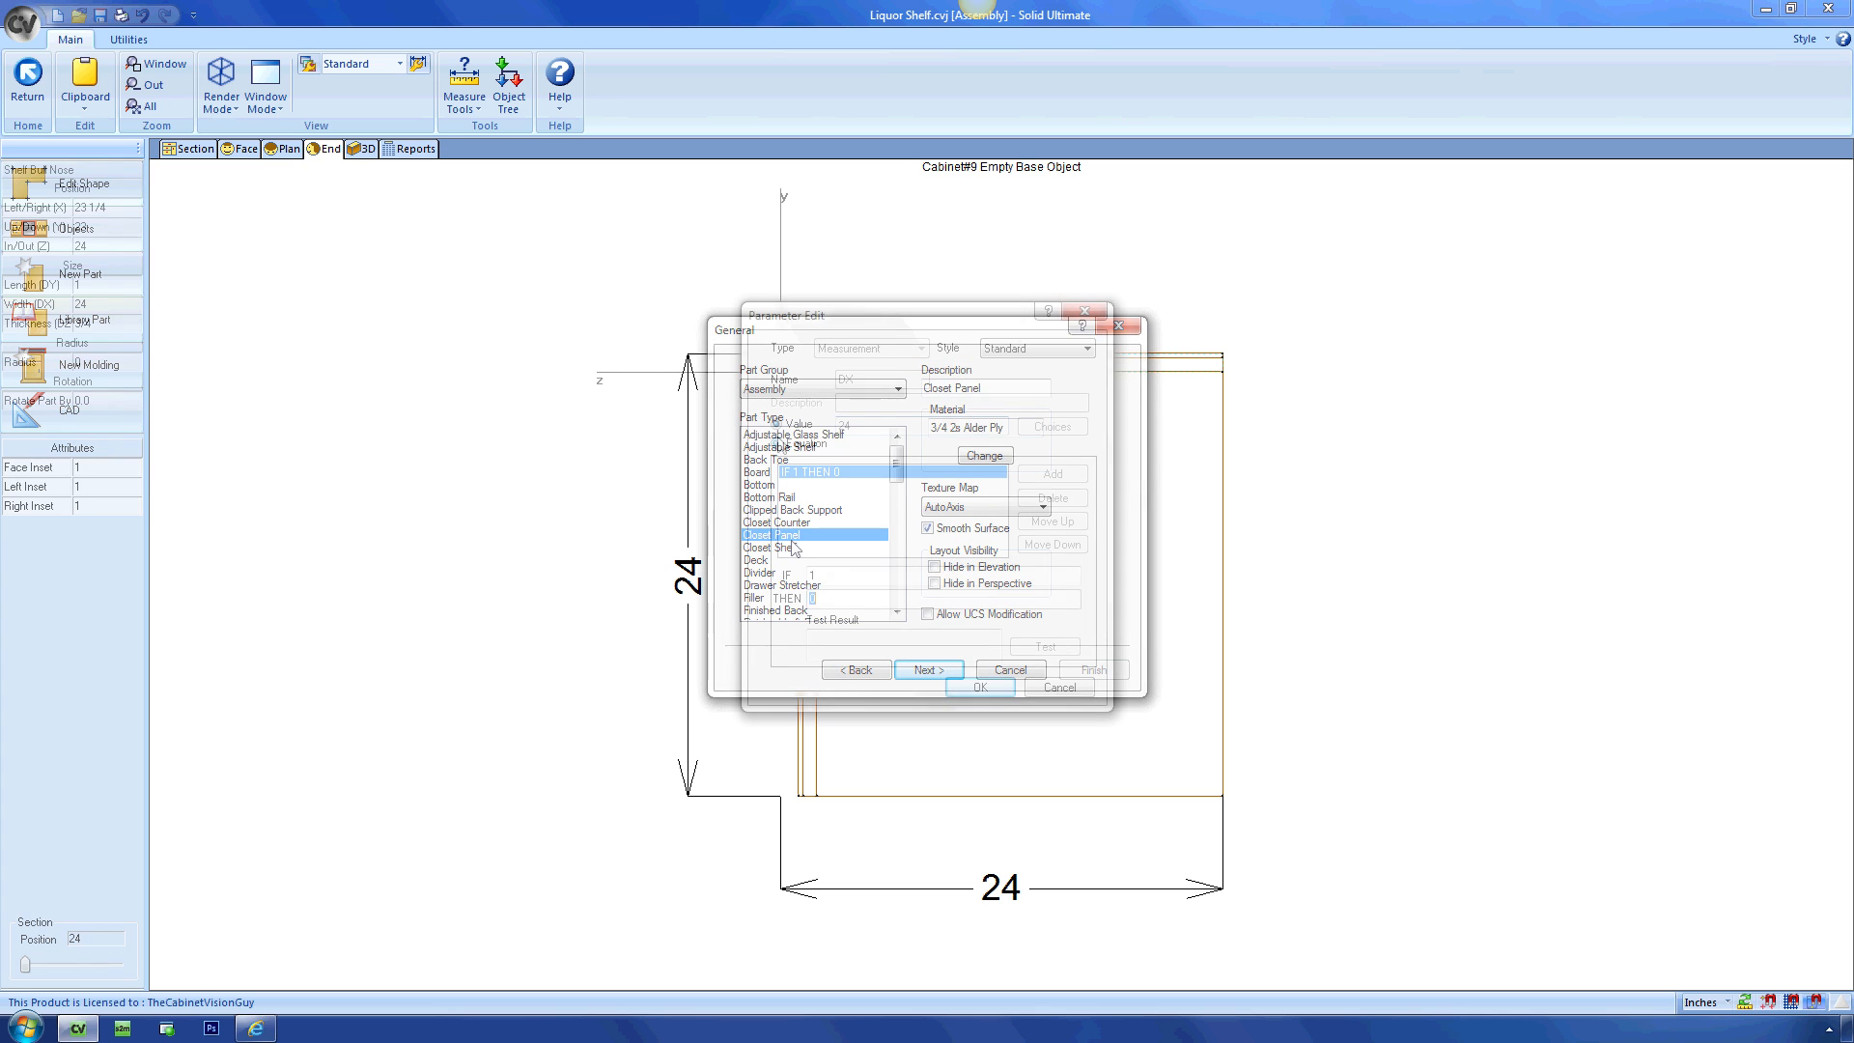
{"action": "type", "text": "cab.dz"}
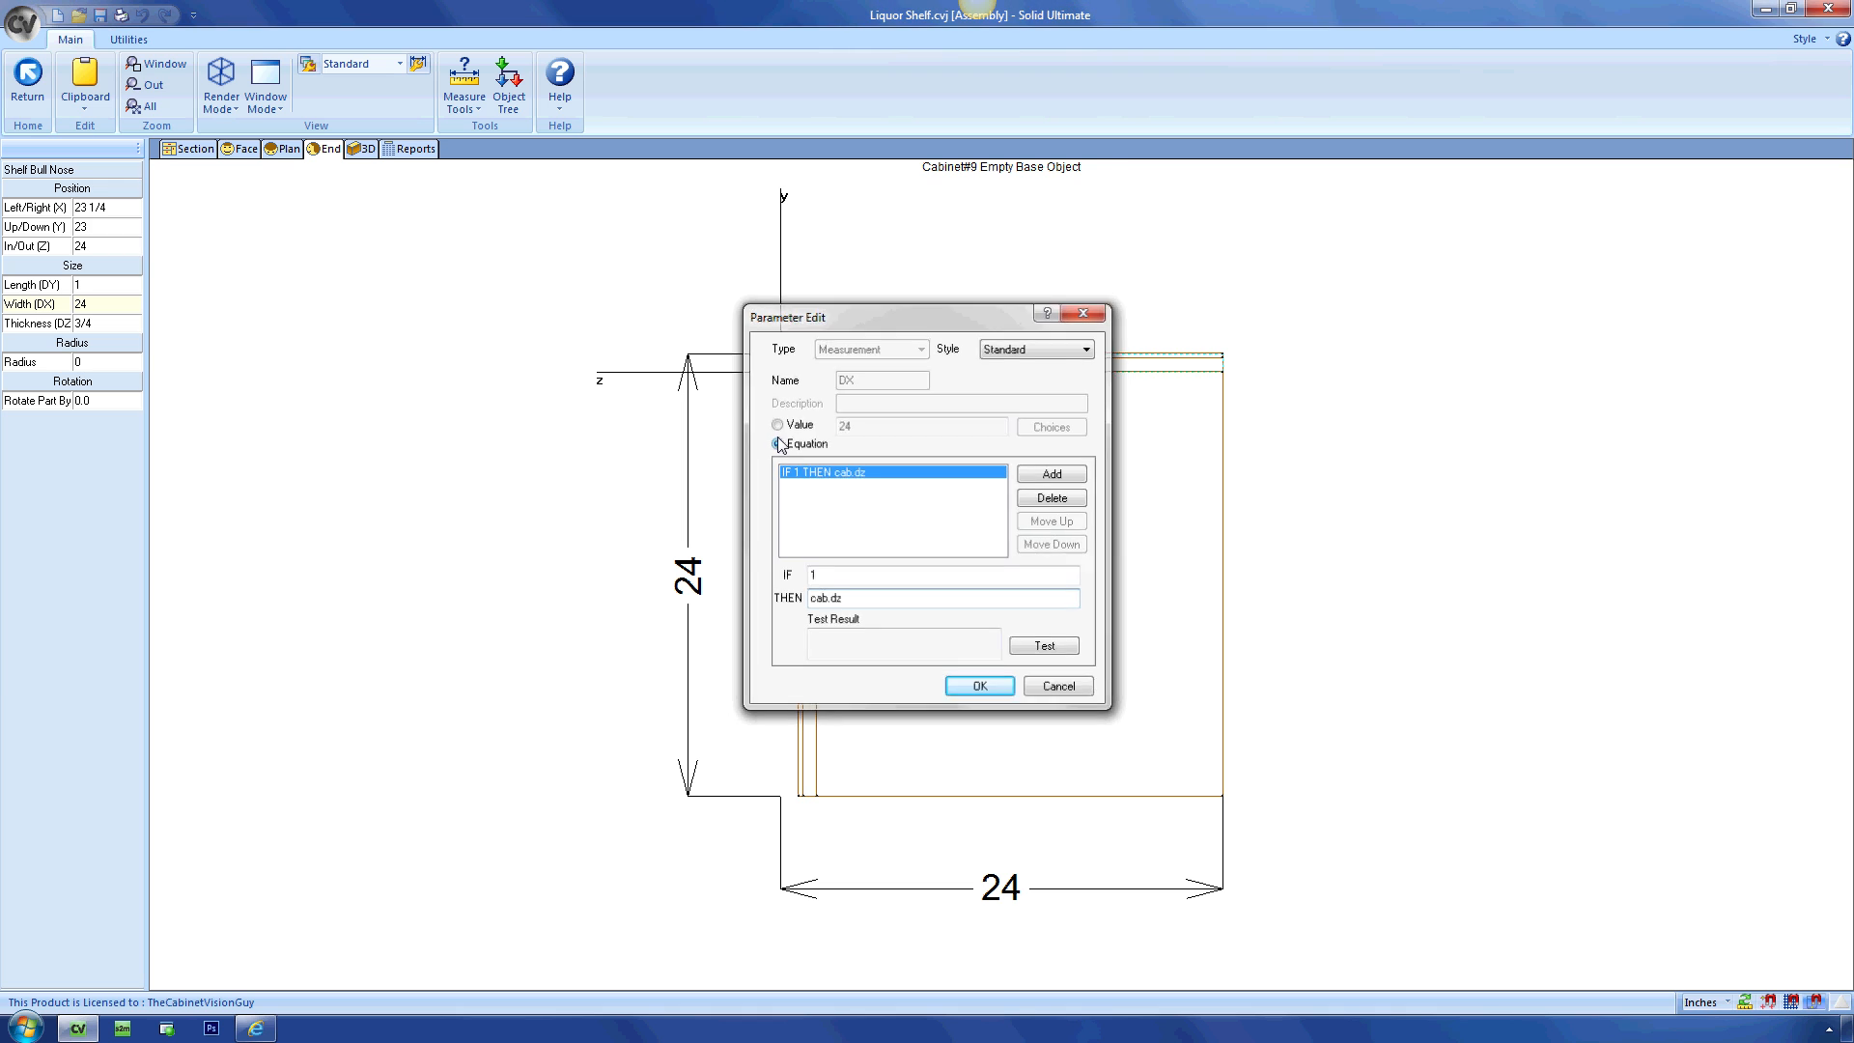
{"action": "key", "text": "Return"}
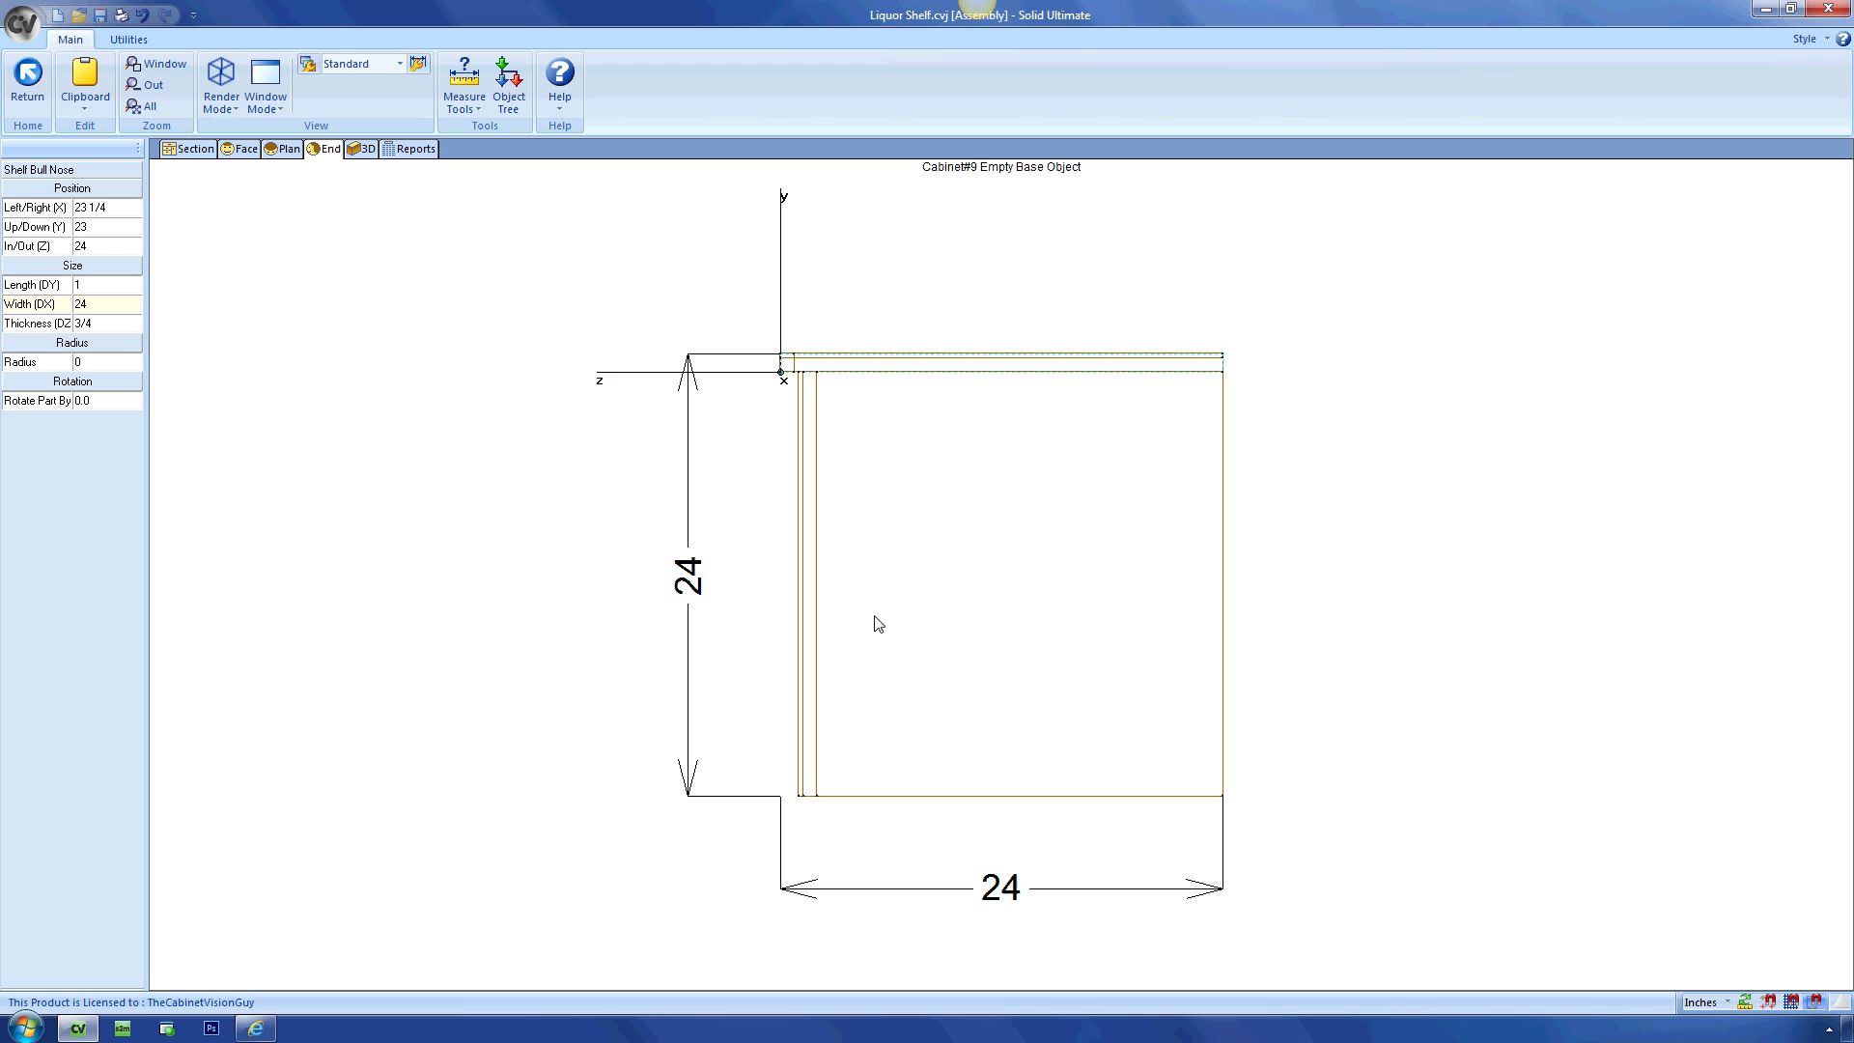
{"action": "left_click", "coordinate": [291, 157]}
{"action": "left_click", "coordinate": [922, 461]}
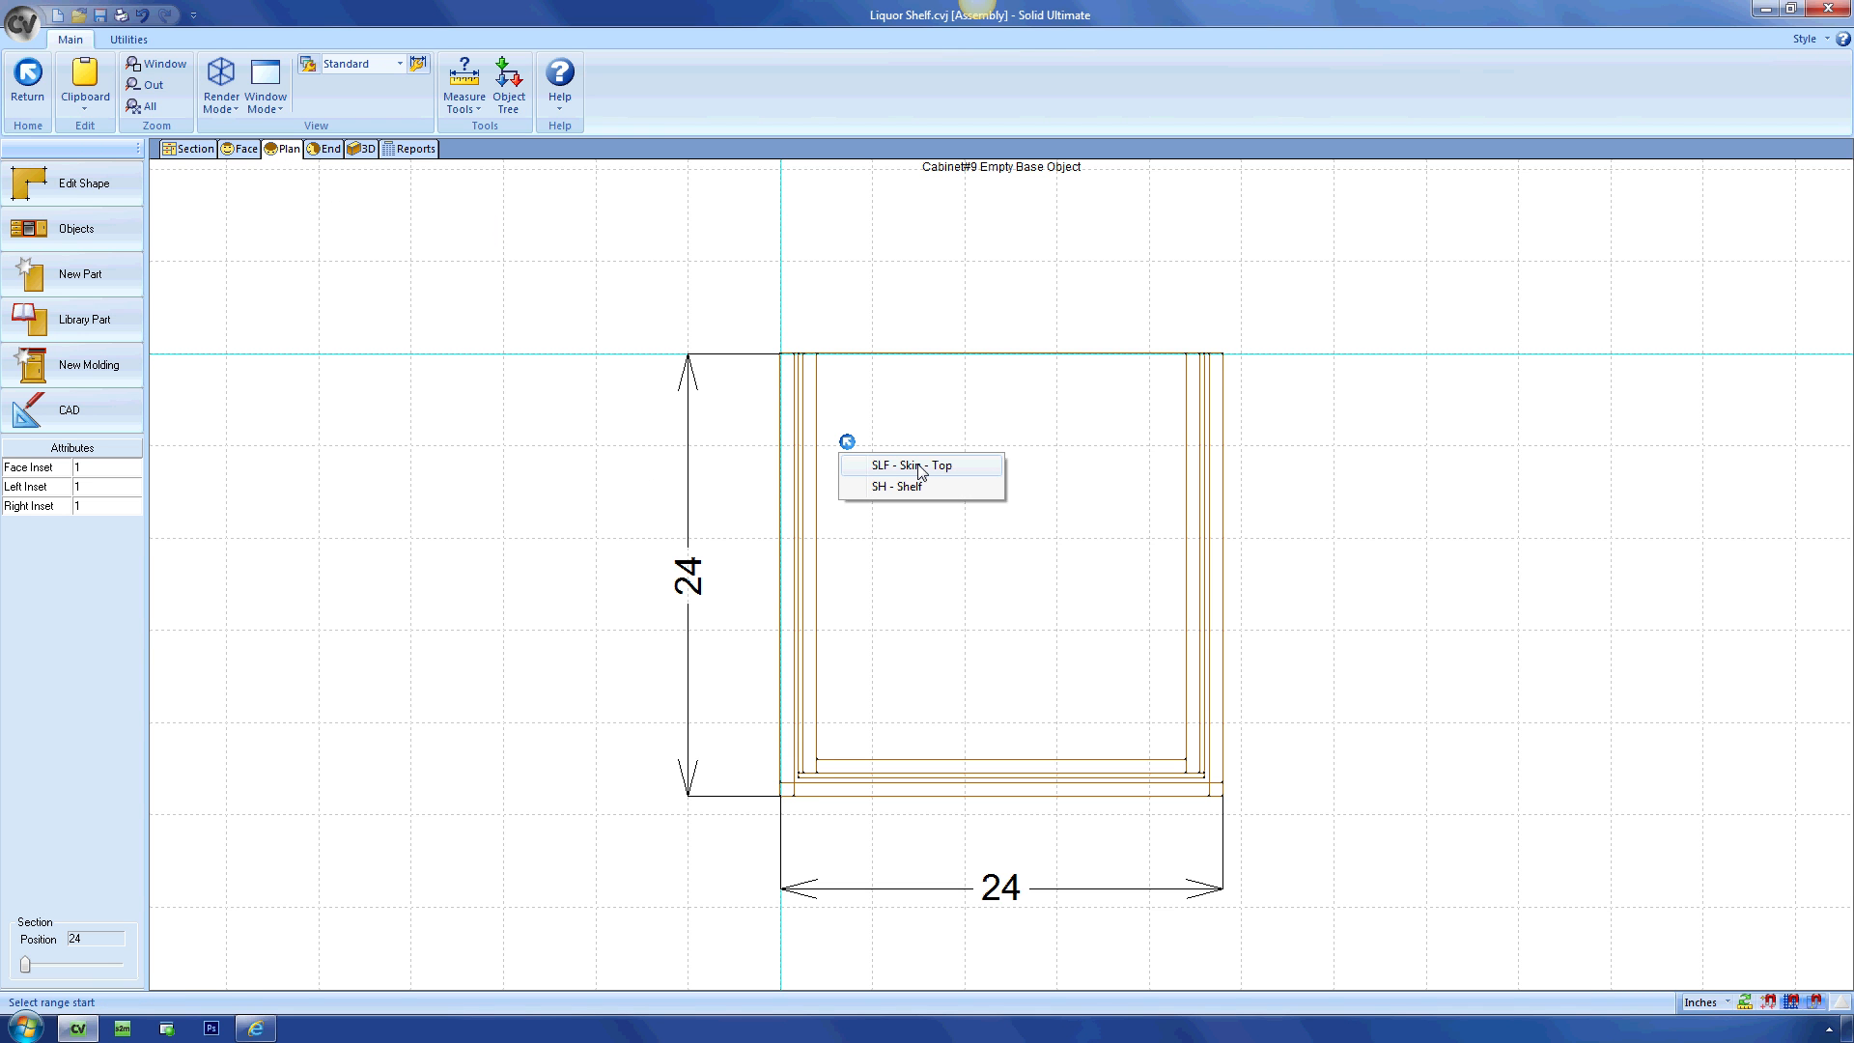
{"action": "left_click", "coordinate": [911, 466]}
{"action": "left_click", "coordinate": [129, 210]}
{"action": "left_click", "coordinate": [130, 210]}
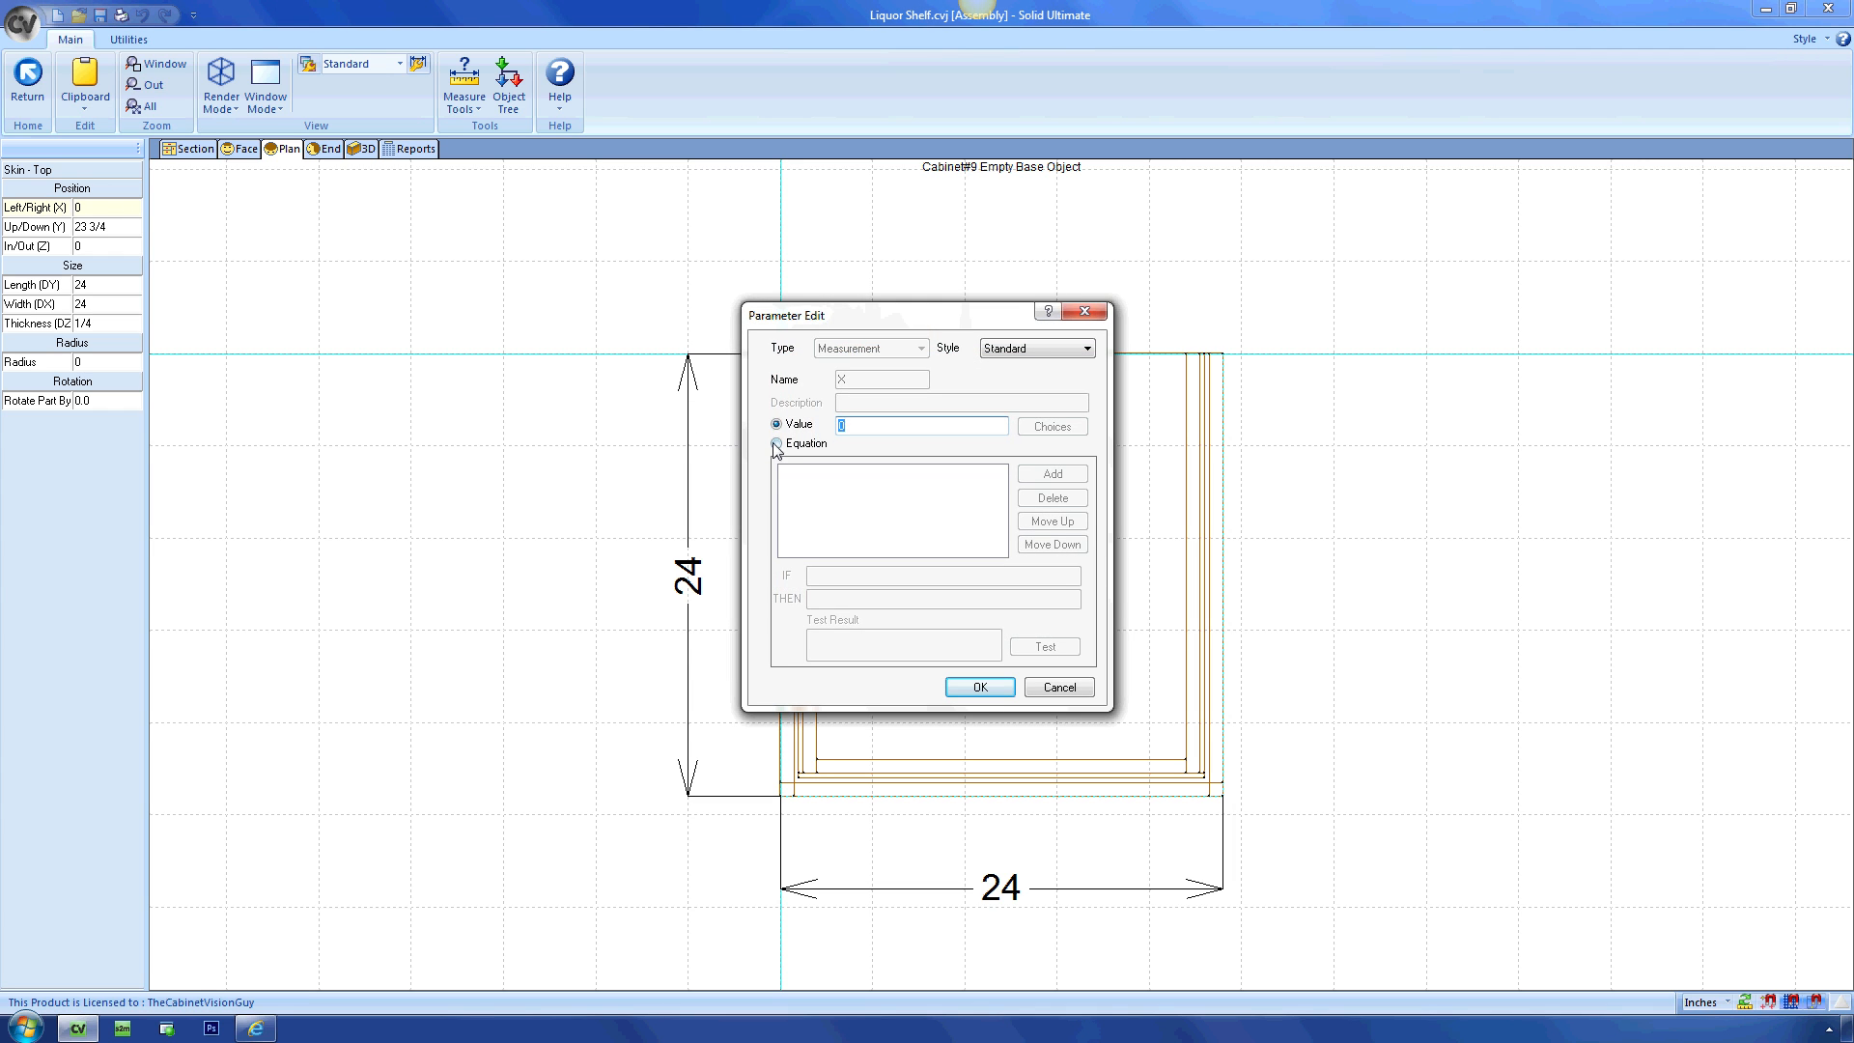
{"action": "left_click", "coordinate": [777, 445]}
{"action": "type", "text": "cab.s_shbn@1.x"}
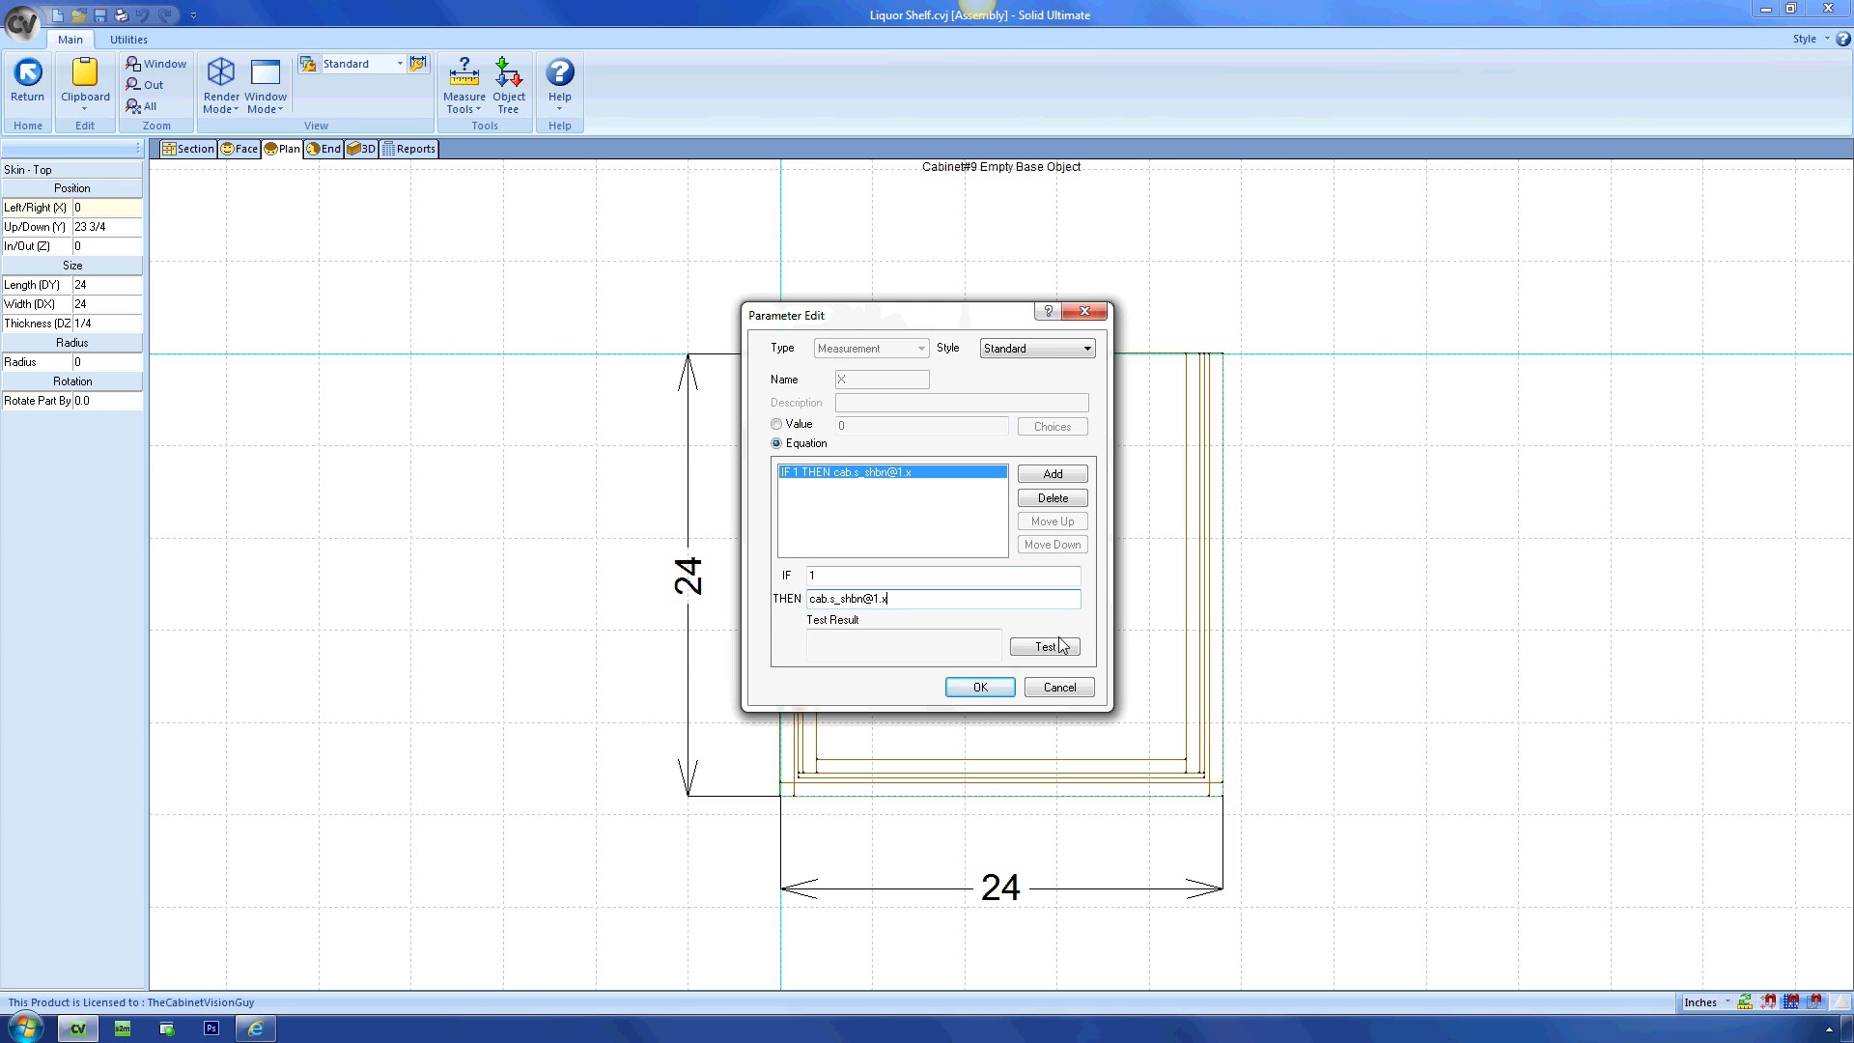
{"action": "left_click", "coordinate": [1062, 649]}
{"action": "left_click", "coordinate": [981, 689]}
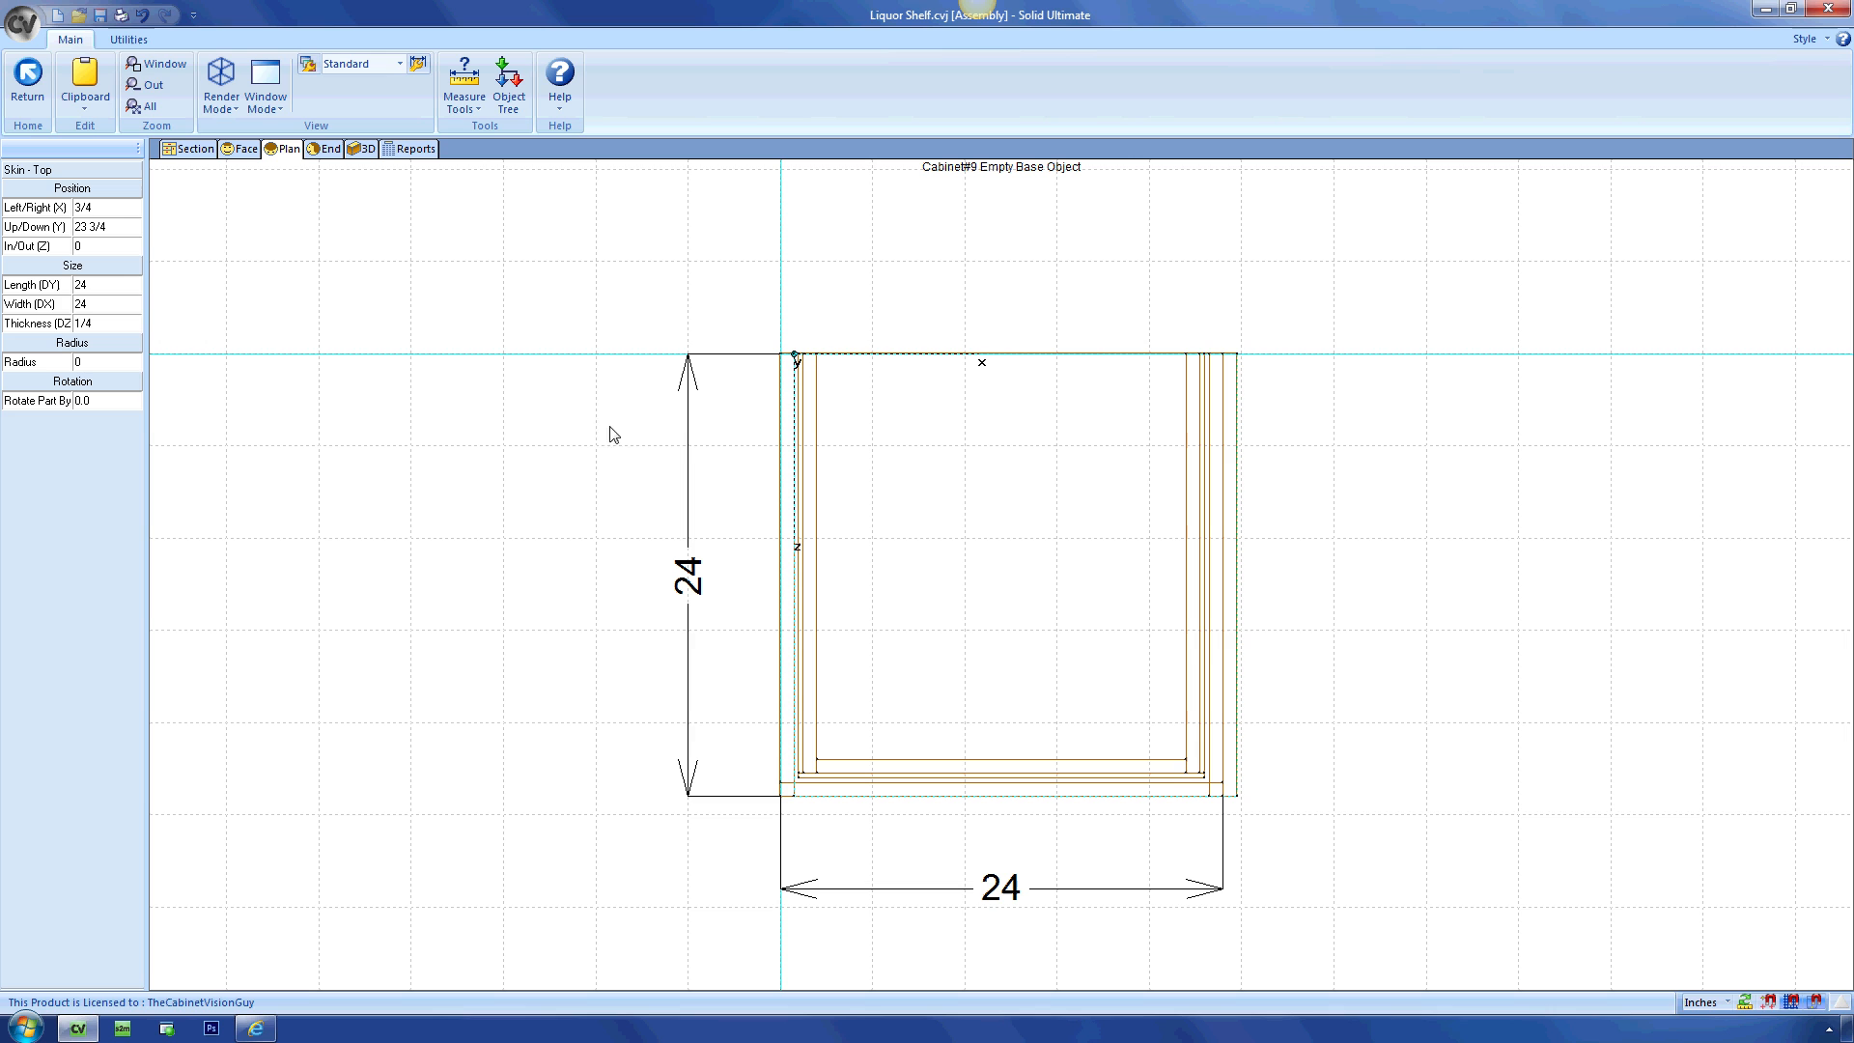
{"action": "left_click", "coordinate": [124, 288]}
{"action": "left_click", "coordinate": [134, 286]}
{"action": "type", "text": "cab.s"}
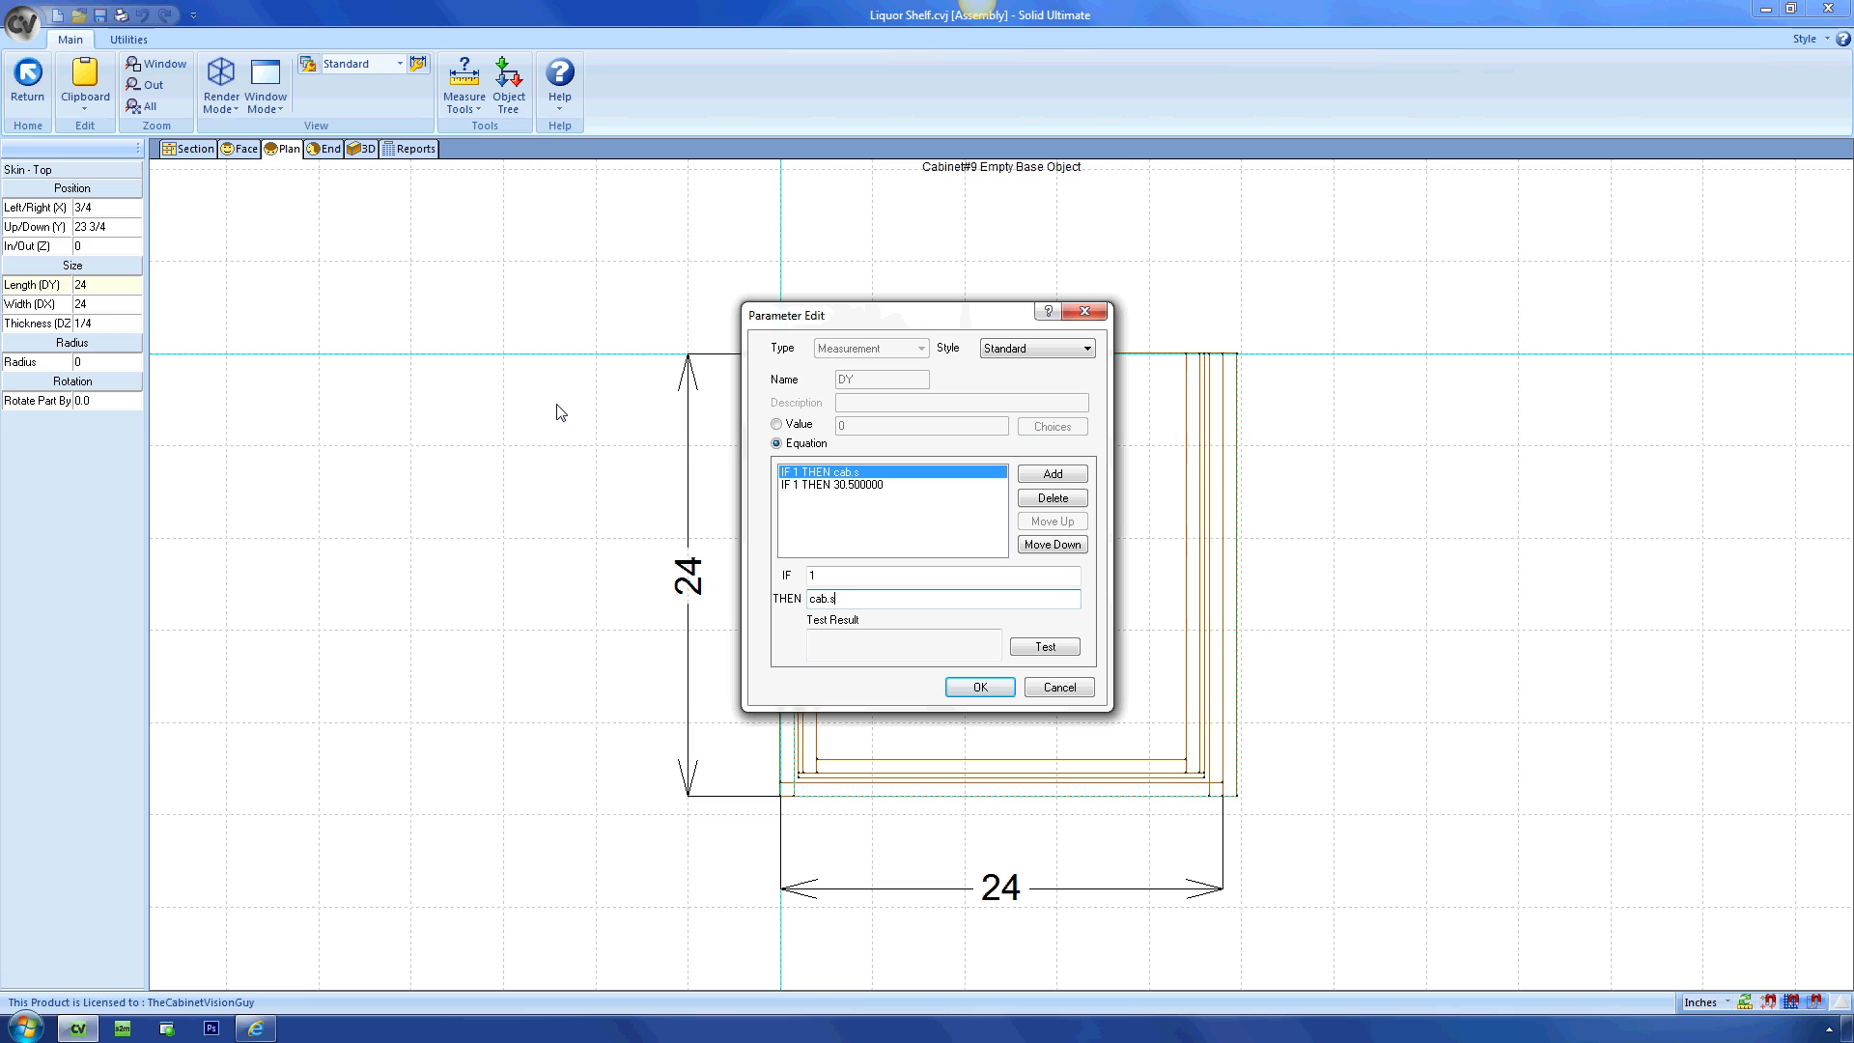
{"action": "type", "text": "_shbn@3.x - cab.s_shbn@1.x"}
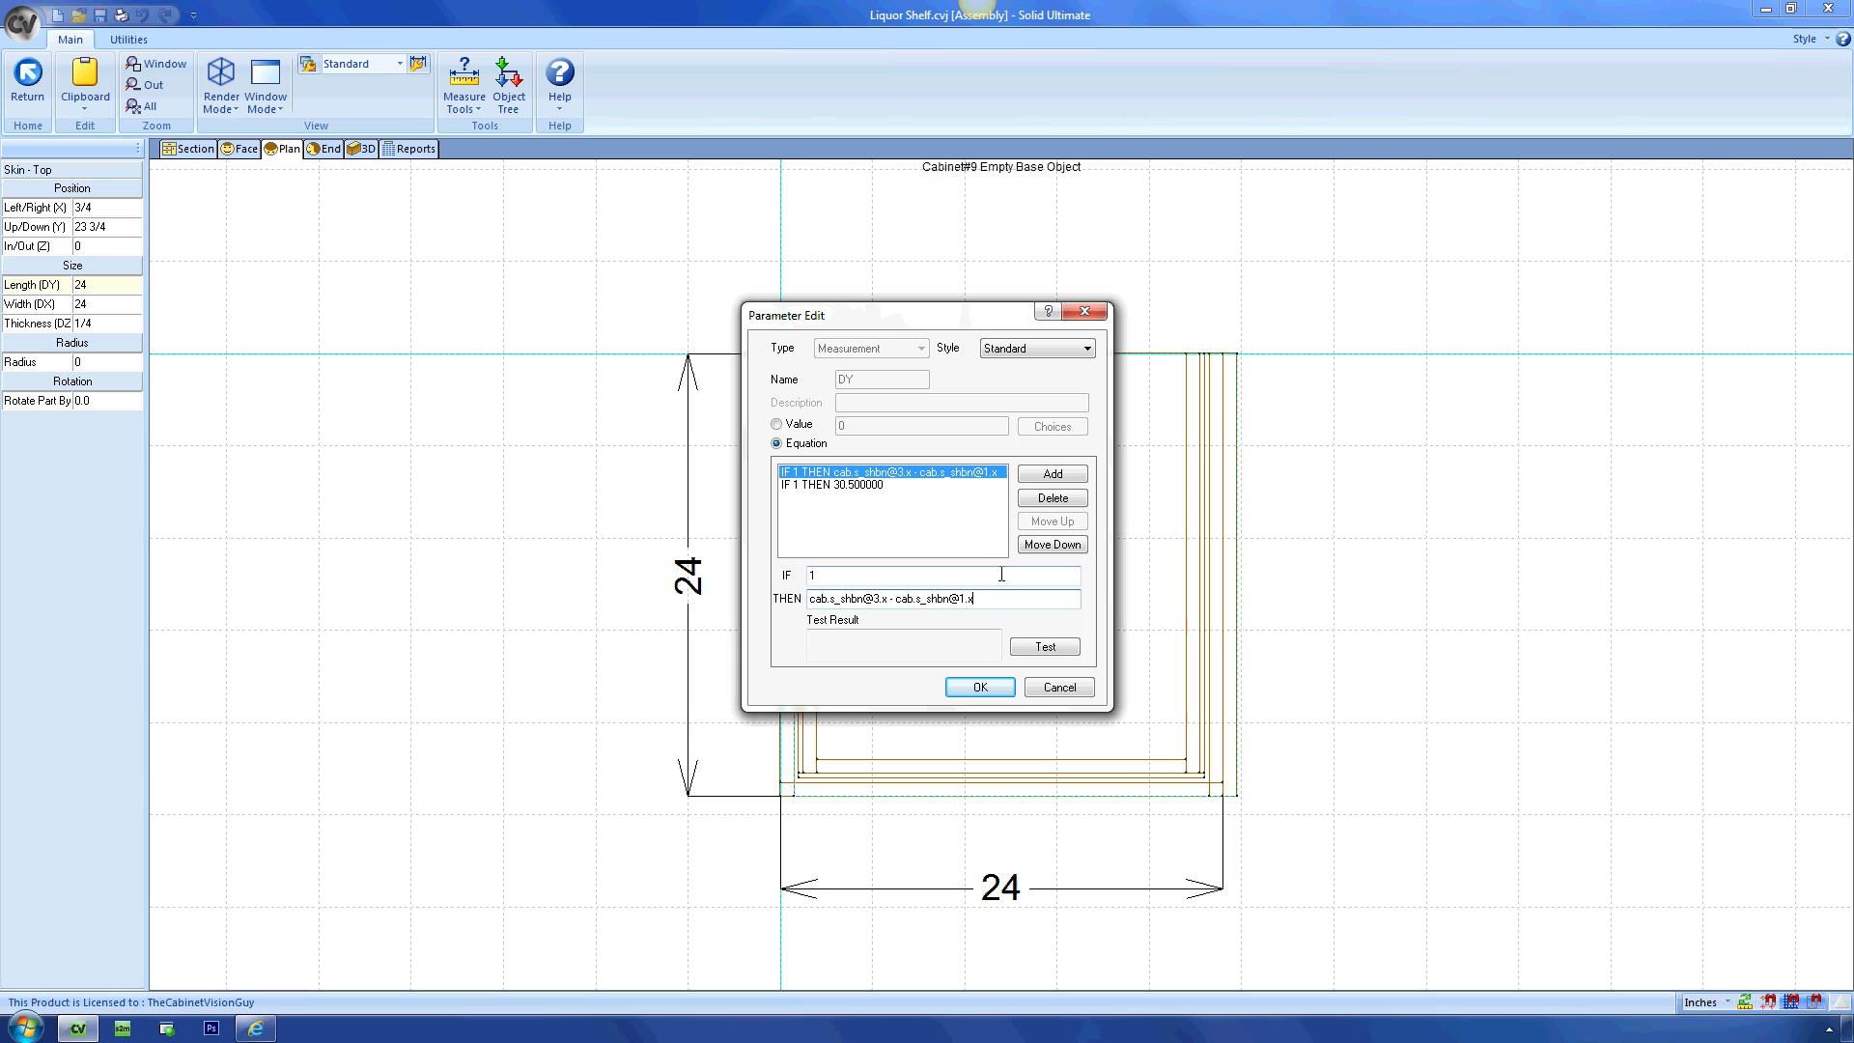
{"action": "left_click", "coordinate": [1044, 646]}
{"action": "left_click", "coordinate": [980, 686]}
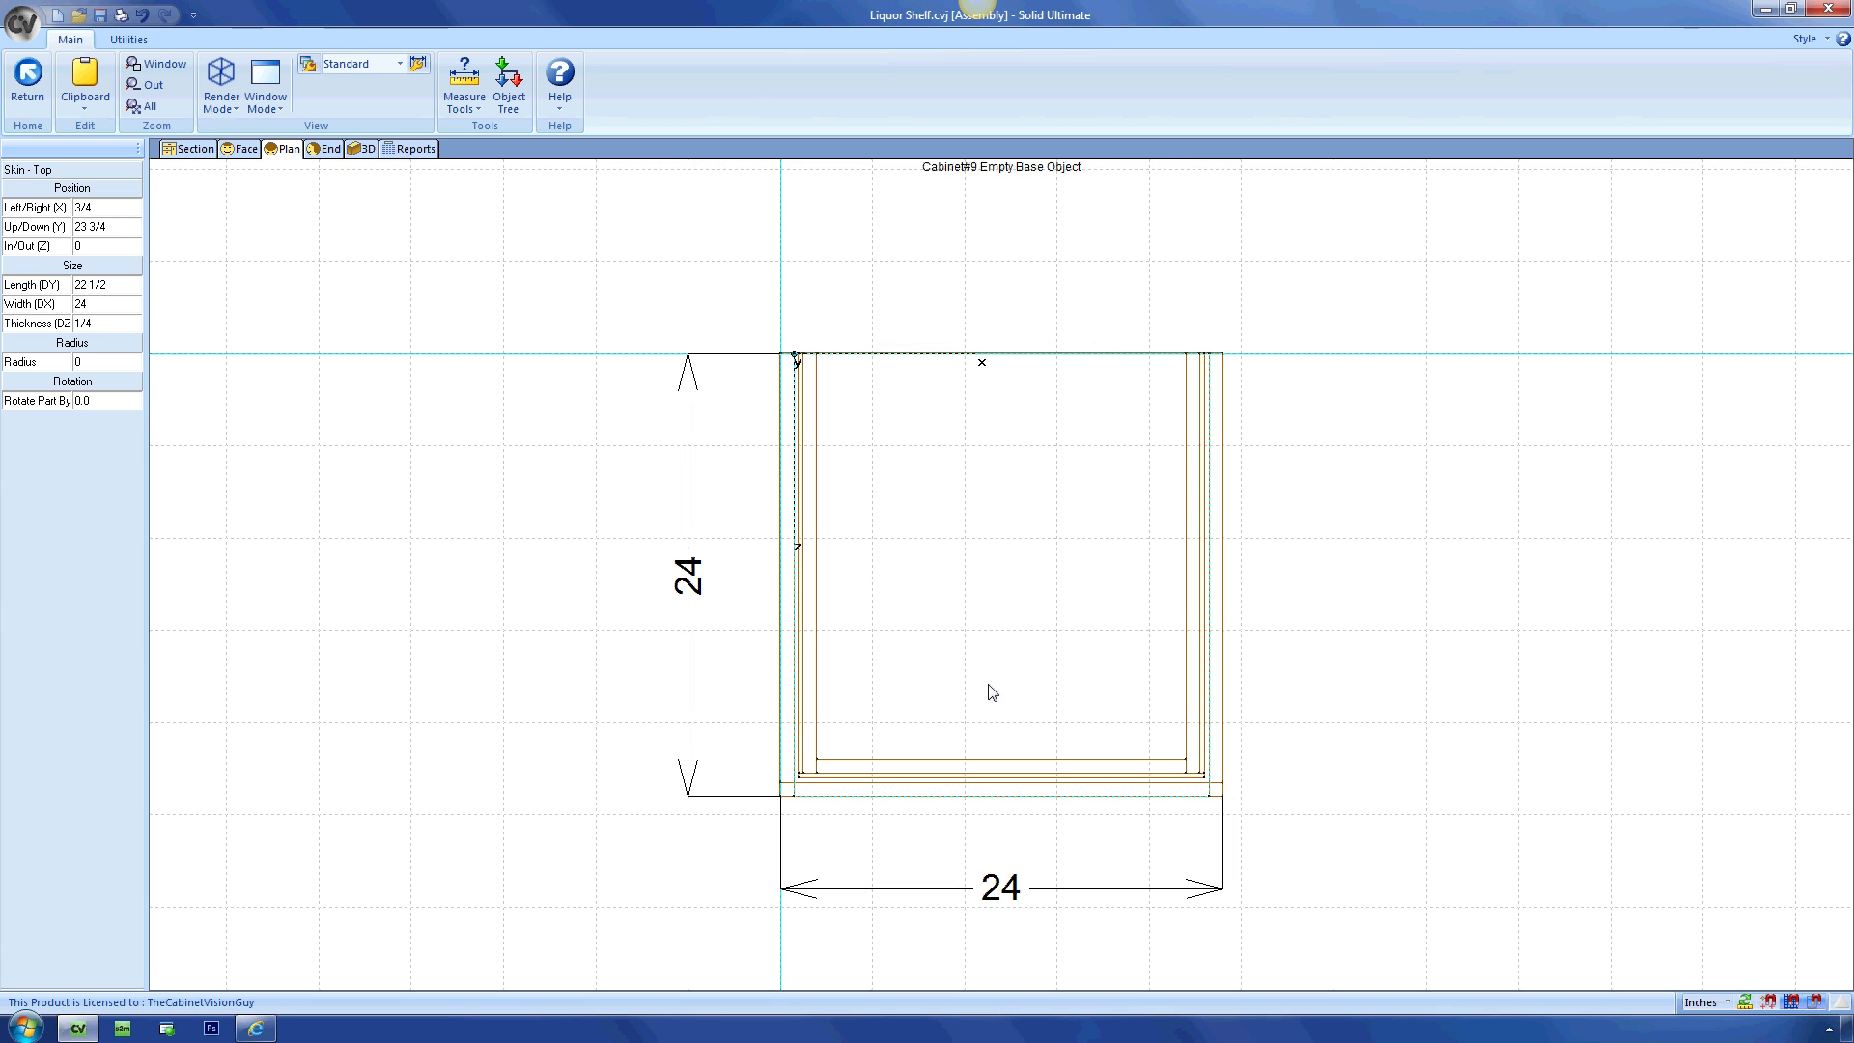
Set the top skin's width (DX) to cab.dz minus the _M:DZ thickness of cab.s_shbn@2 and test it.
{"action": "double_click", "coordinate": [133, 305]}
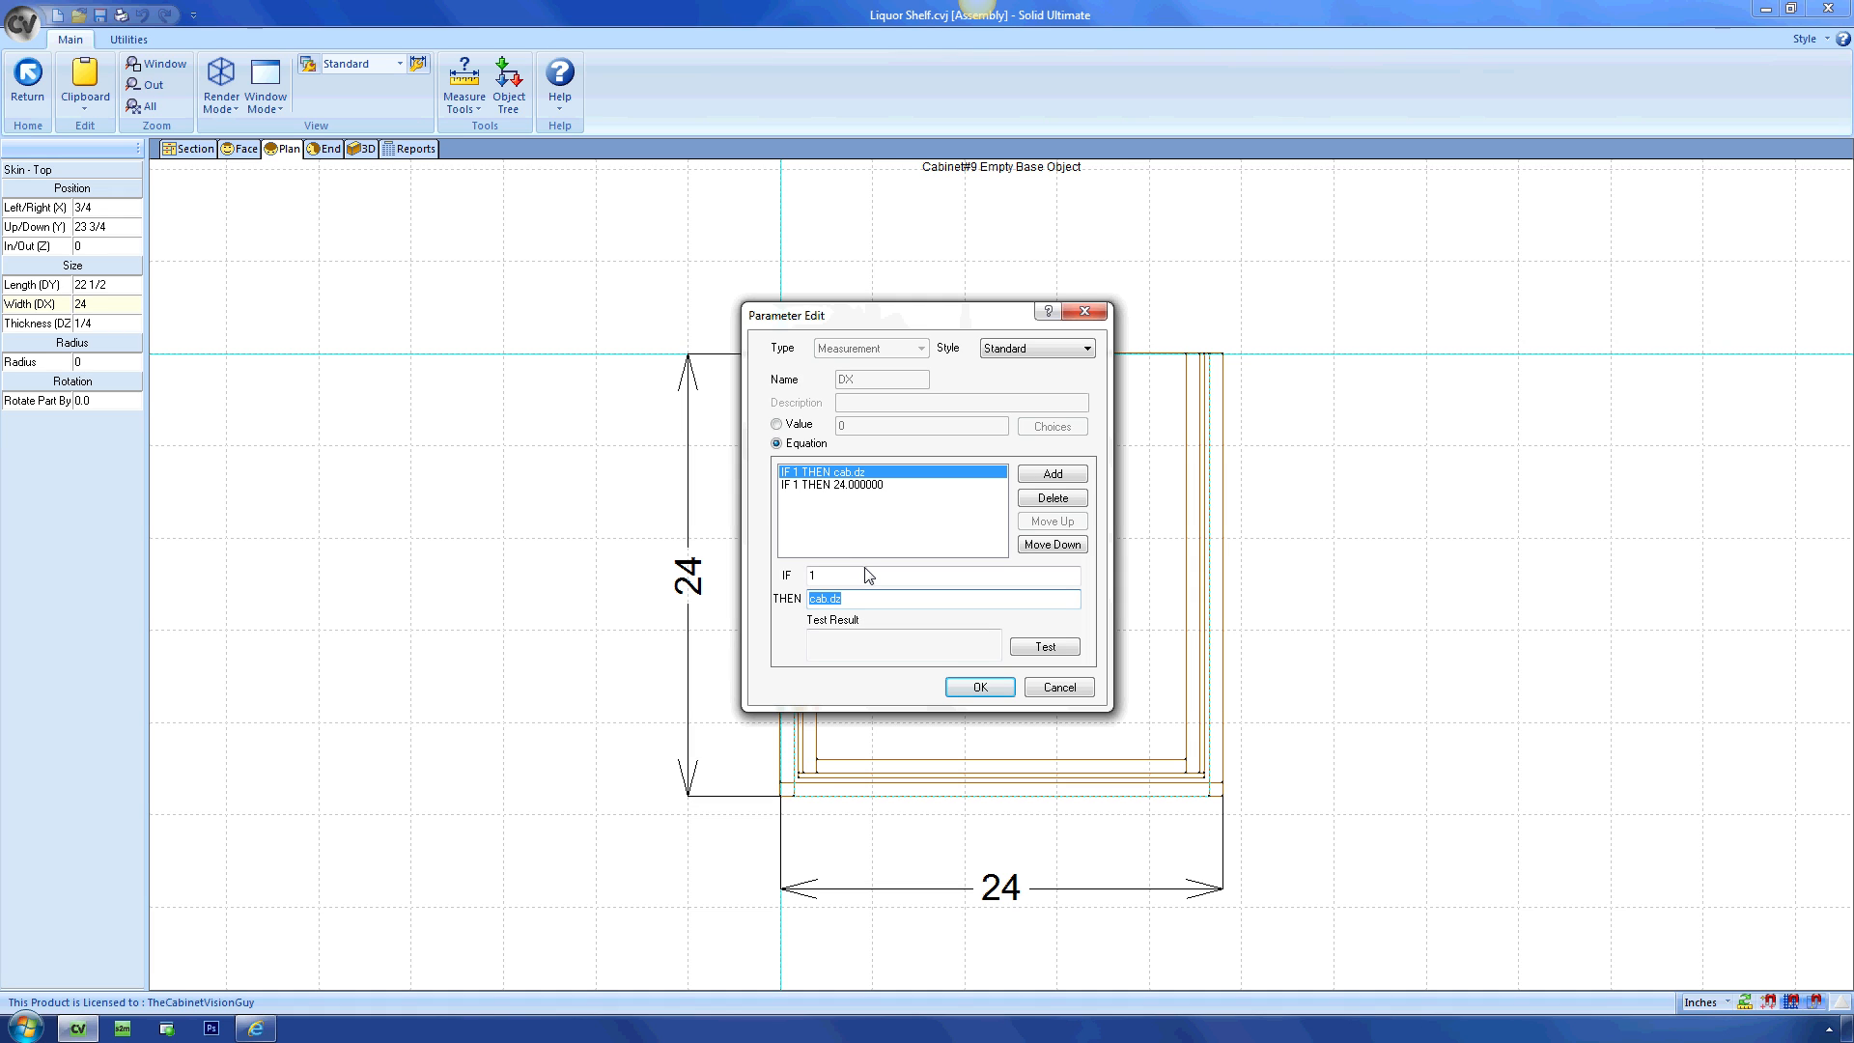
{"action": "key", "text": "Right"}
{"action": "type", "text": "- cab.s_shbn@2_M:DZ"}
{"action": "left_click", "coordinate": [1062, 649]}
{"action": "left_click", "coordinate": [980, 688]}
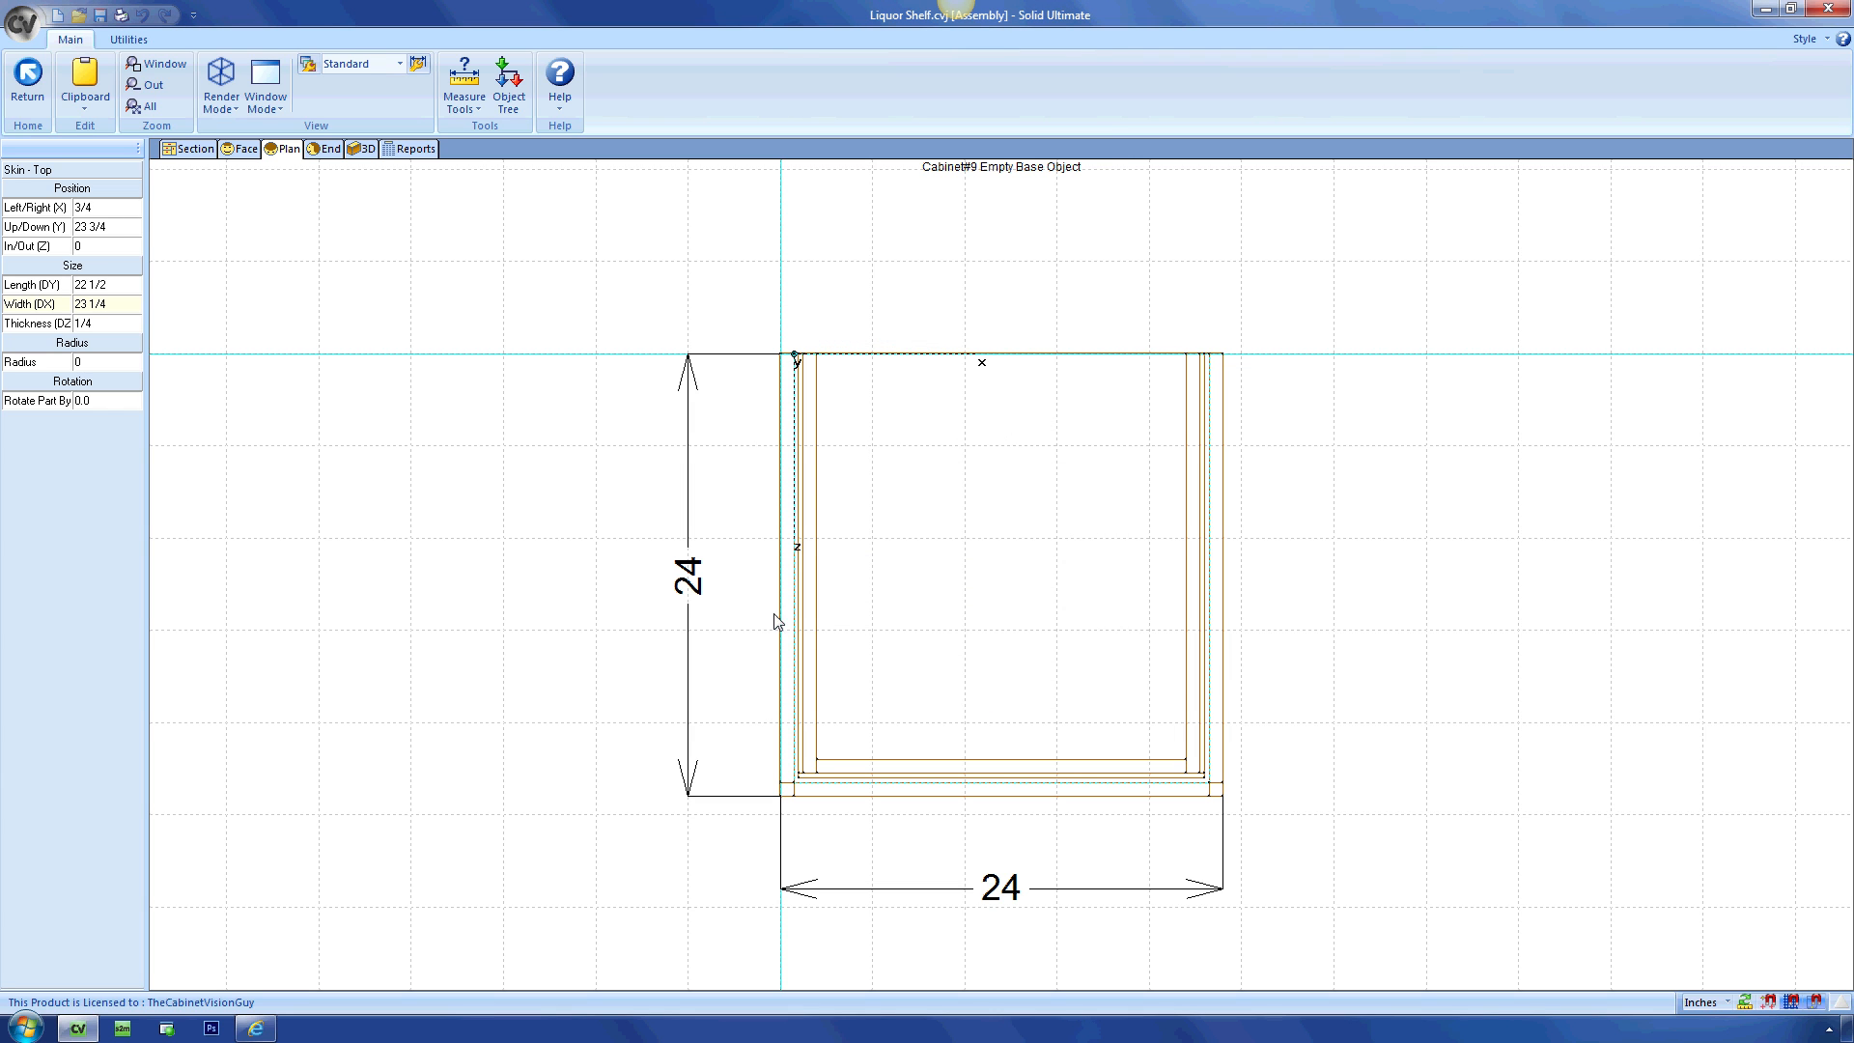
View the shelf assembly in 3D and render it with PhotoVision.
{"action": "left_click", "coordinate": [365, 149]}
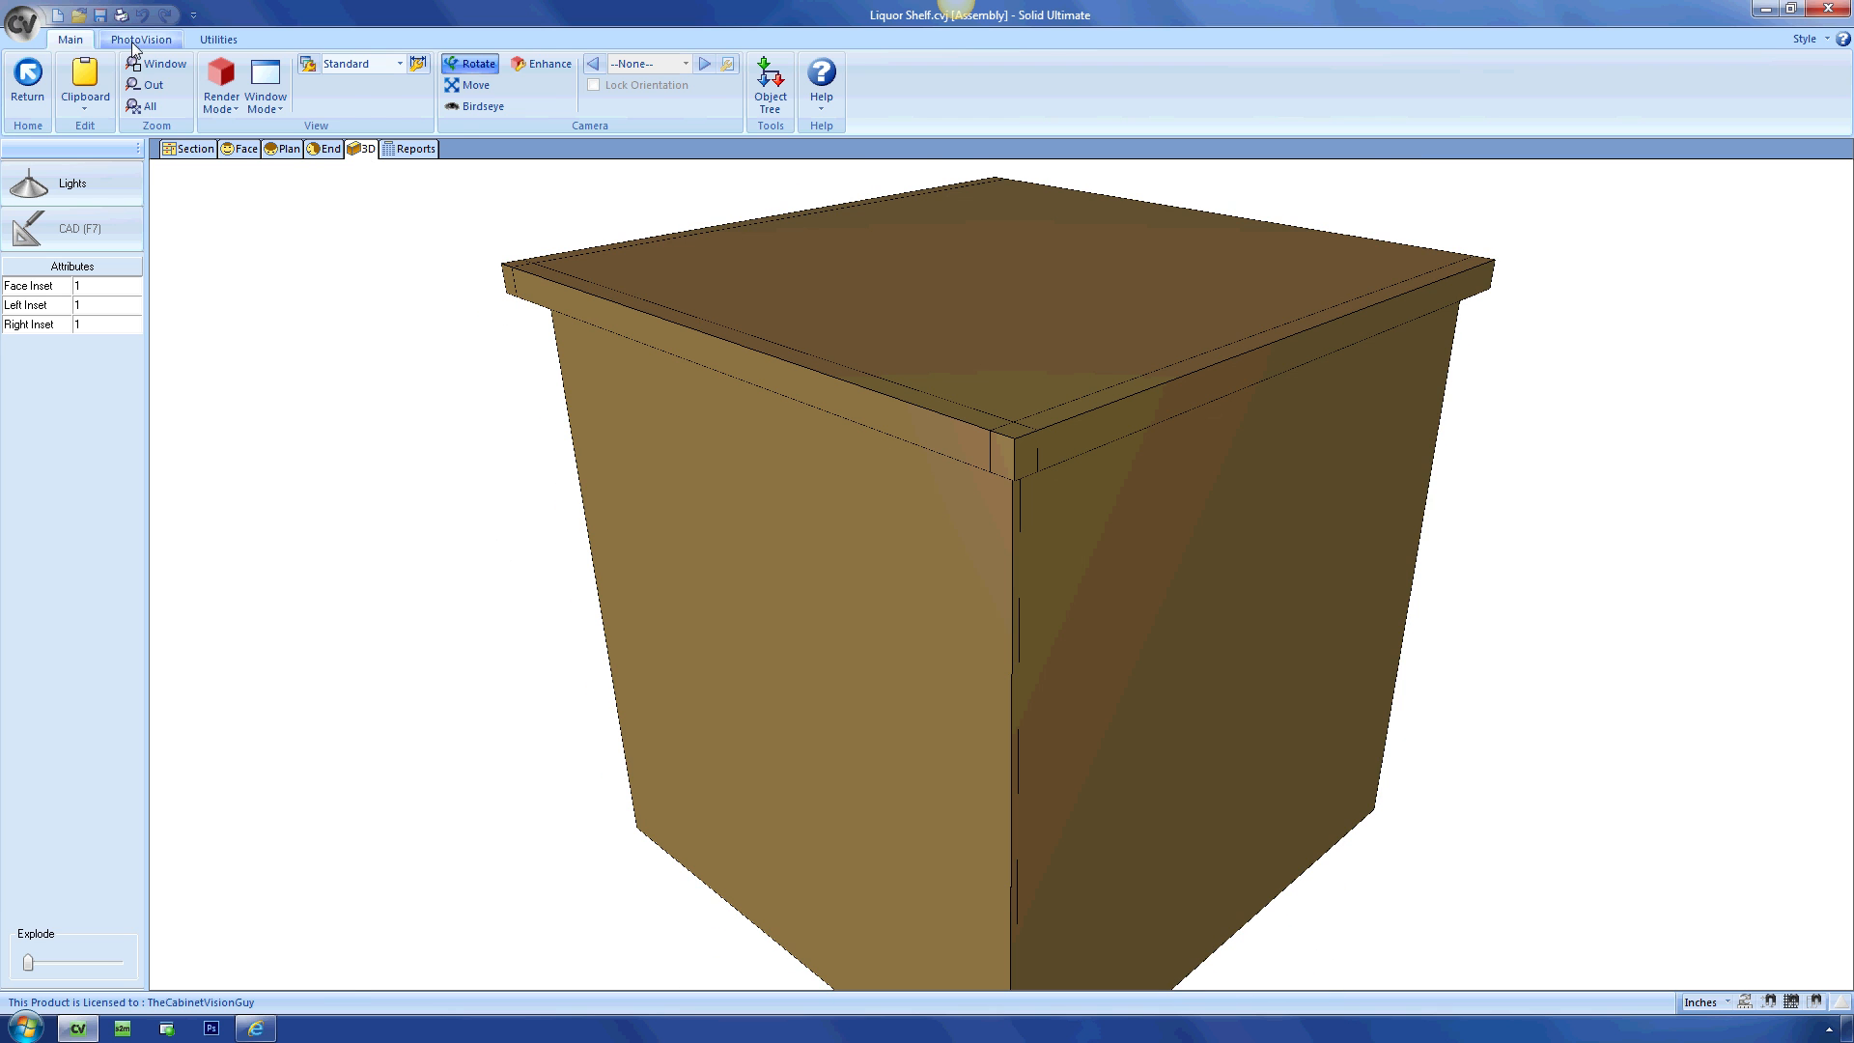
{"action": "left_click", "coordinate": [141, 39]}
{"action": "left_click", "coordinate": [136, 62]}
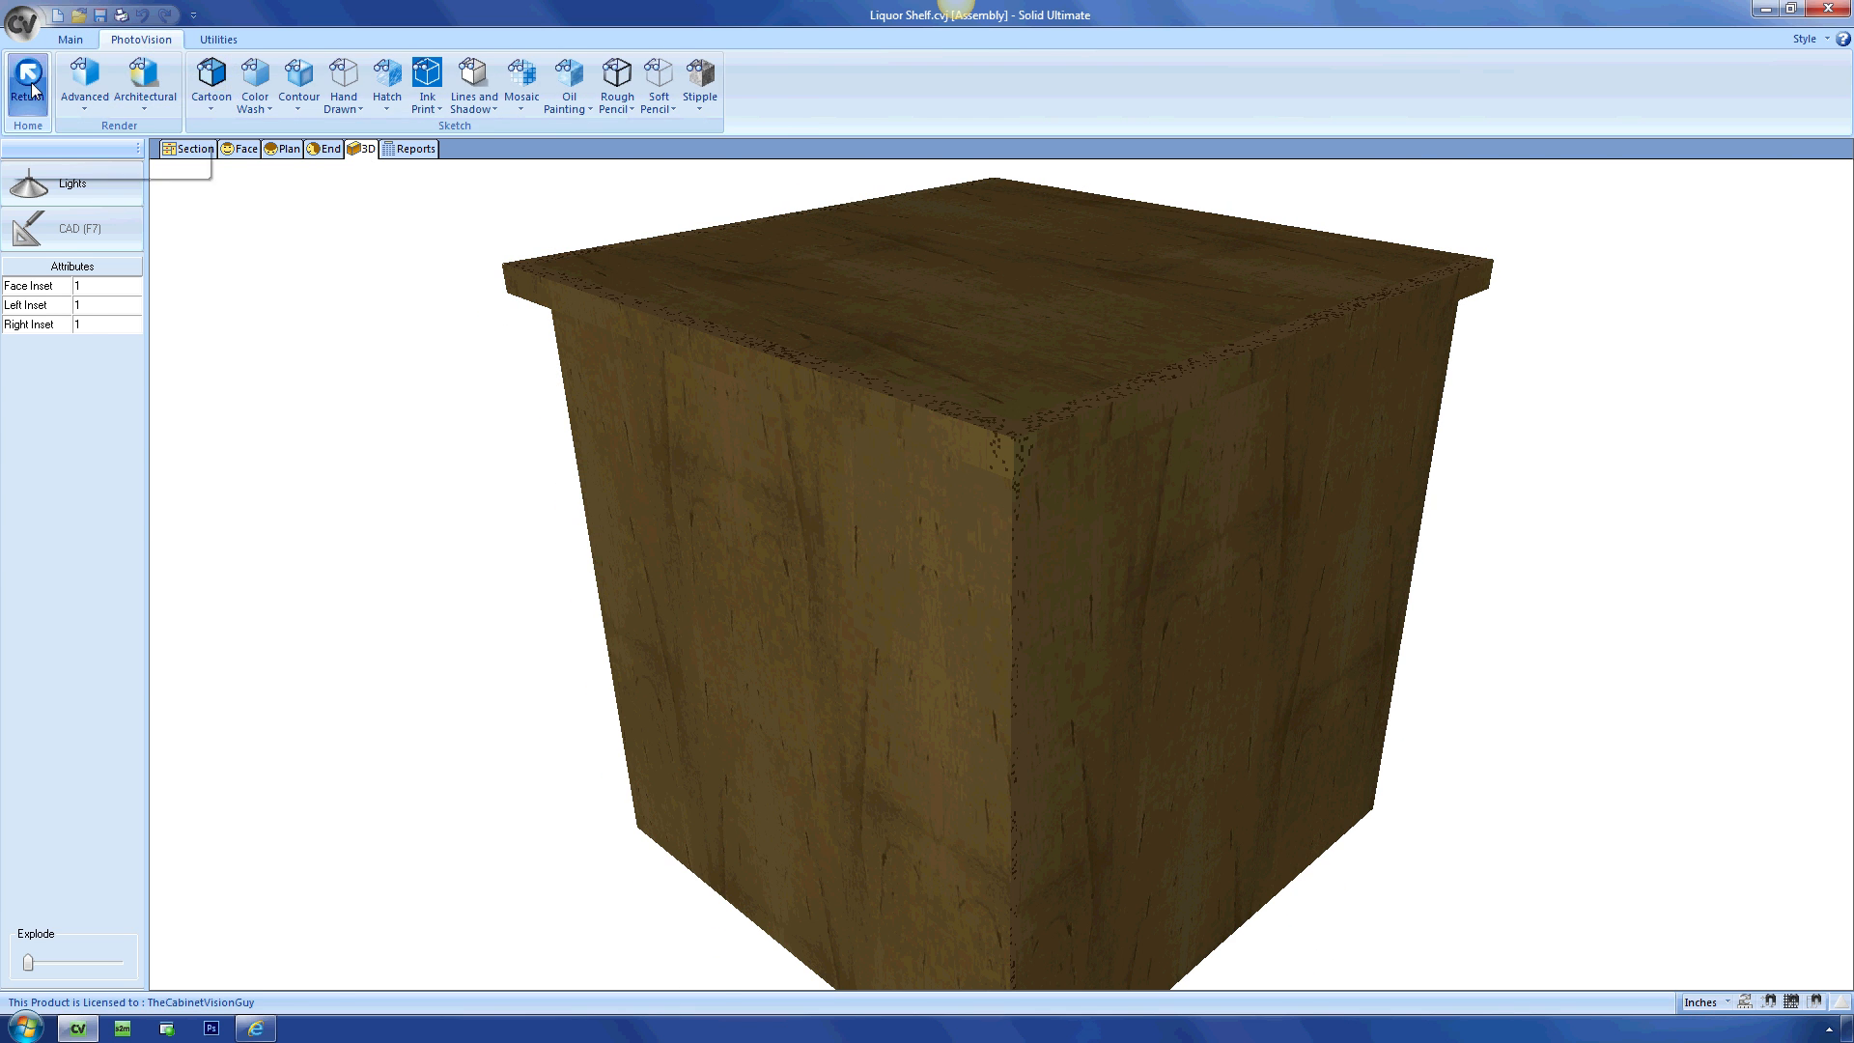
Return to the room layout and, in the elevation, resize the empty base object to 47 wide and 13 high.
{"action": "left_click", "coordinate": [27, 77]}
{"action": "left_click", "coordinate": [256, 152]}
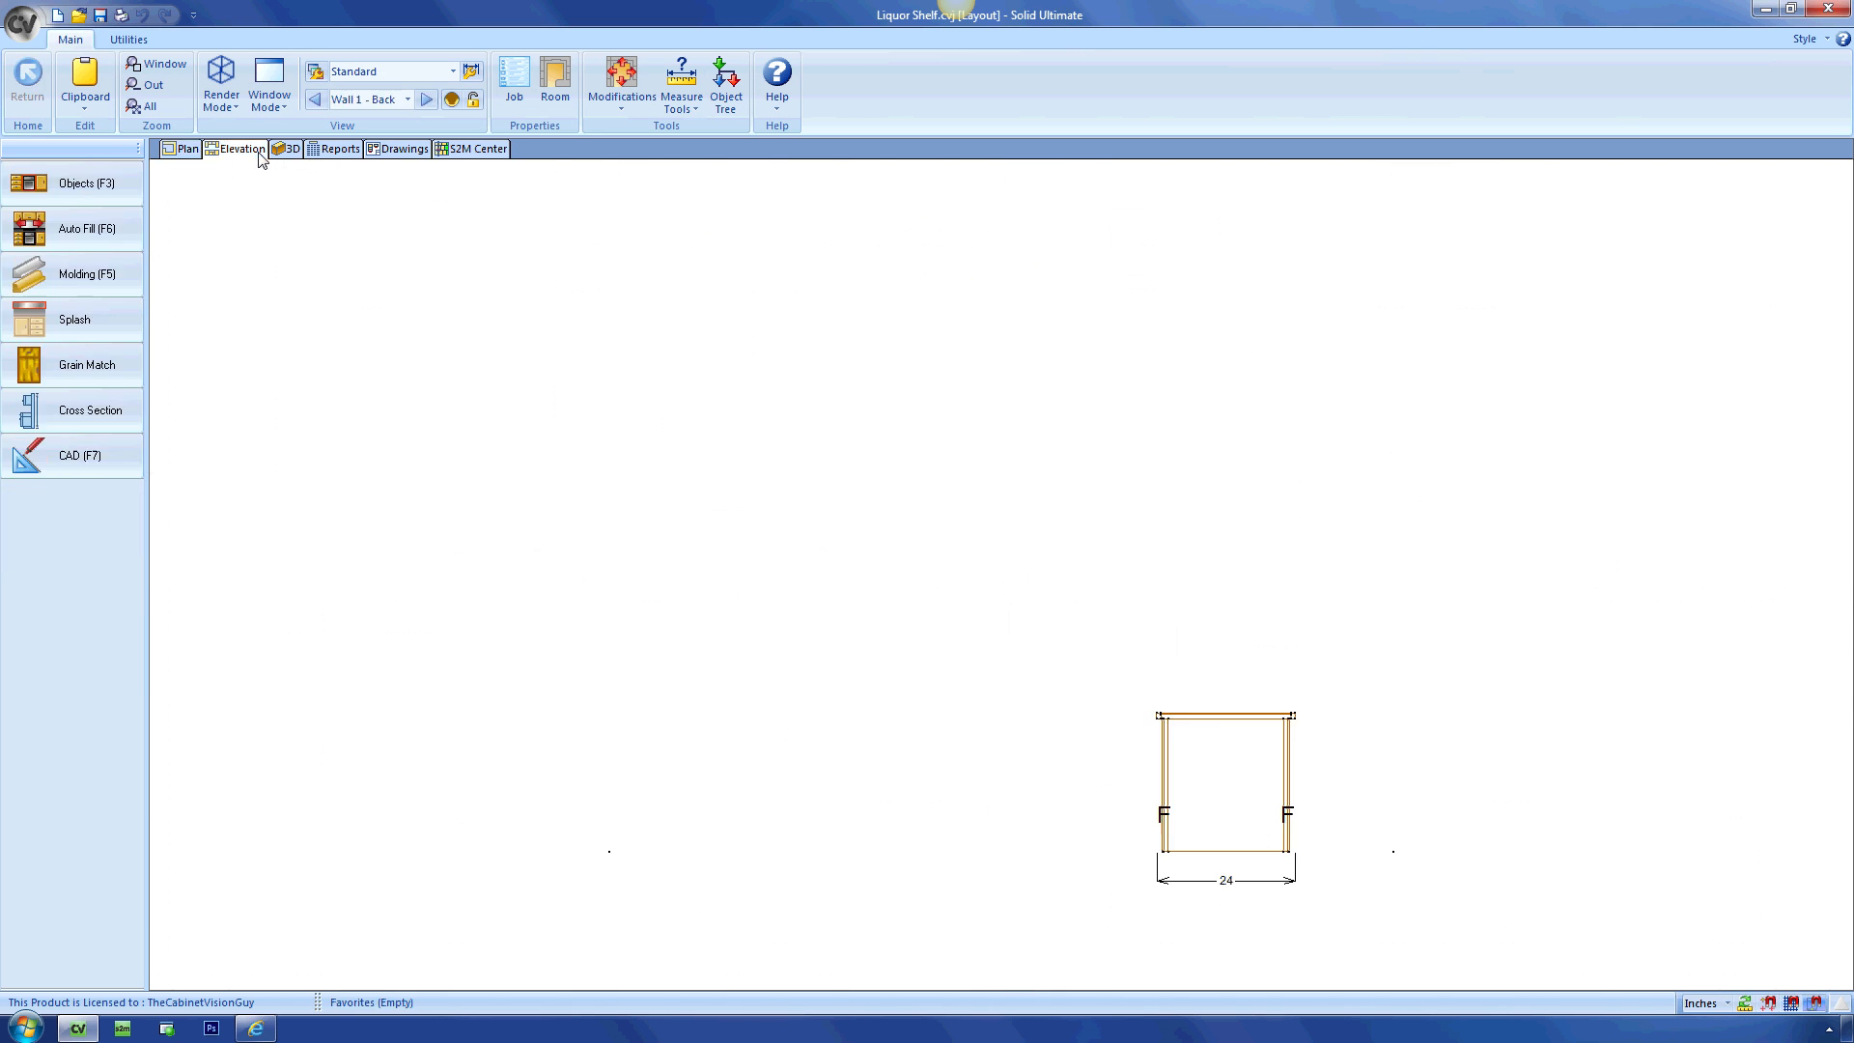
{"action": "left_click_drag", "start_coordinate": [1157, 782], "coordinate": [1026, 785]}
{"action": "left_click_drag", "start_coordinate": [1160, 714], "coordinate": [1163, 788]}
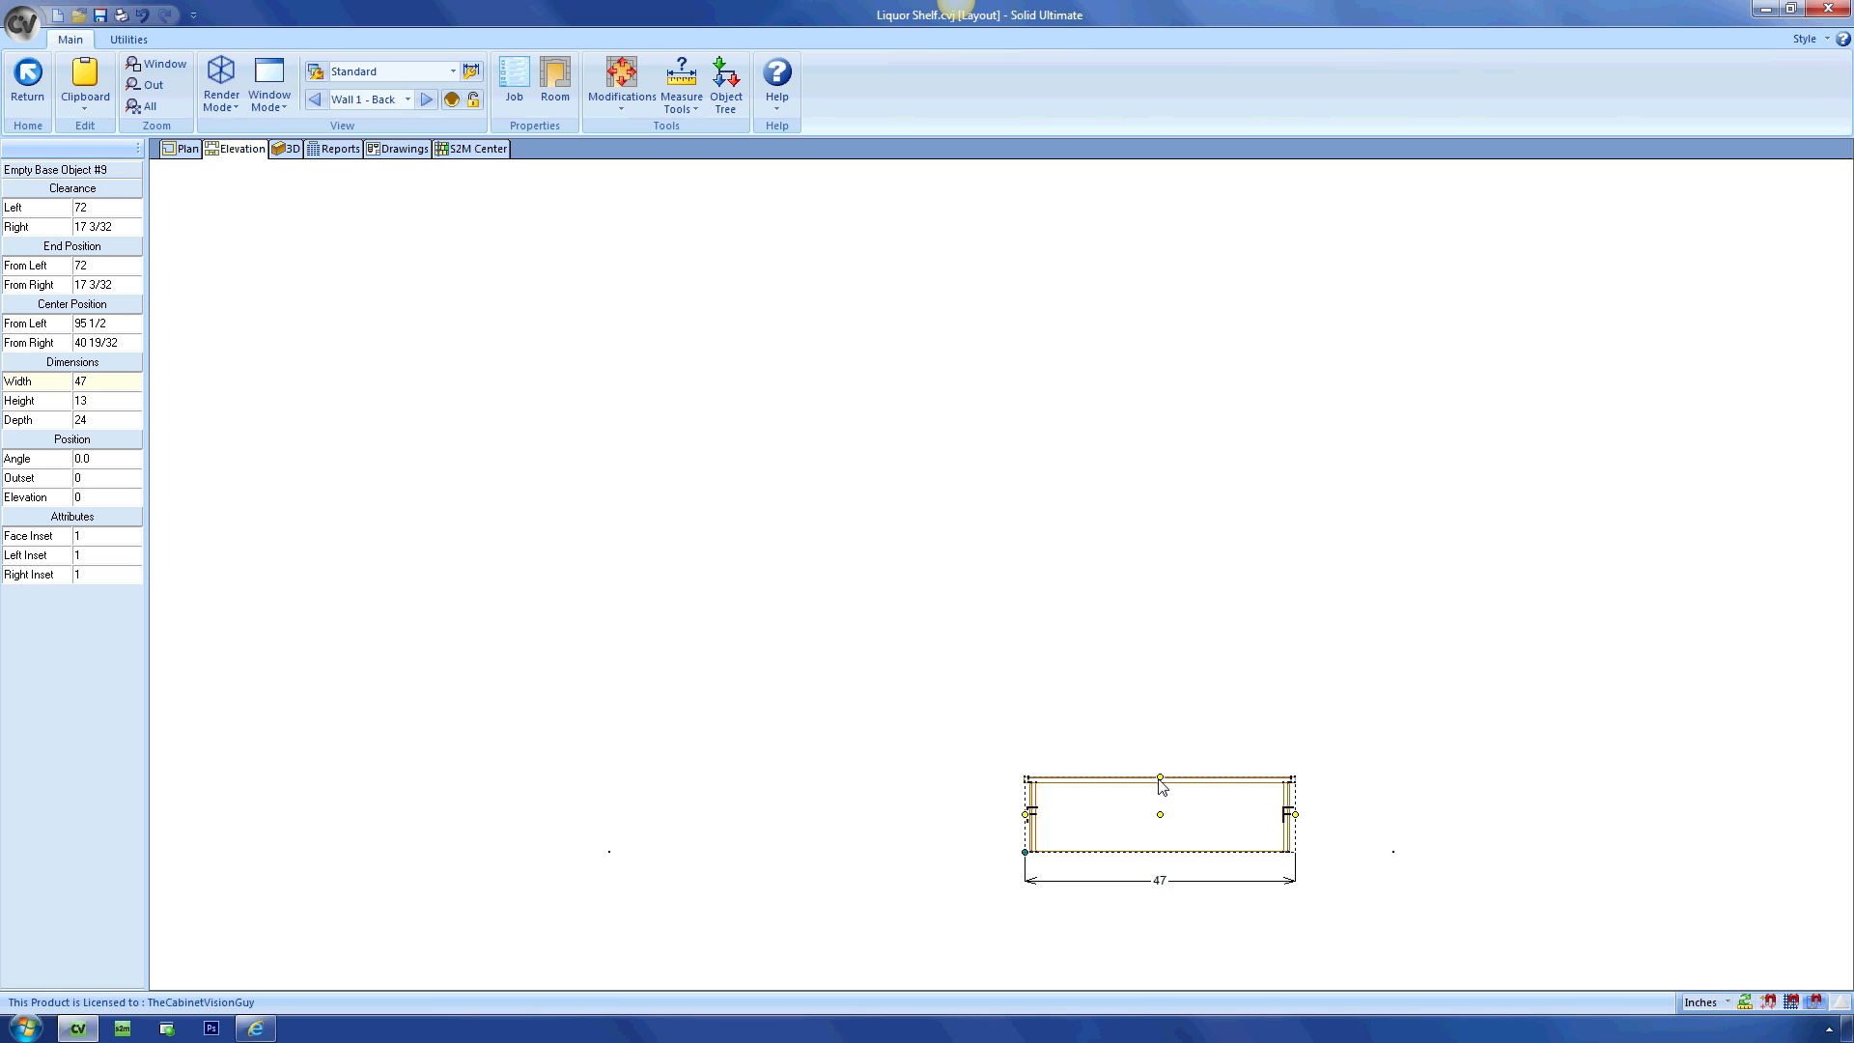
{"action": "left_click", "coordinate": [333, 246]}
Place the Liquor Shelf Dev object from The Cabinet Vision Guy catalog's Fun Stuff section on the wall, beside the existing shelf.
{"action": "left_click", "coordinate": [79, 189]}
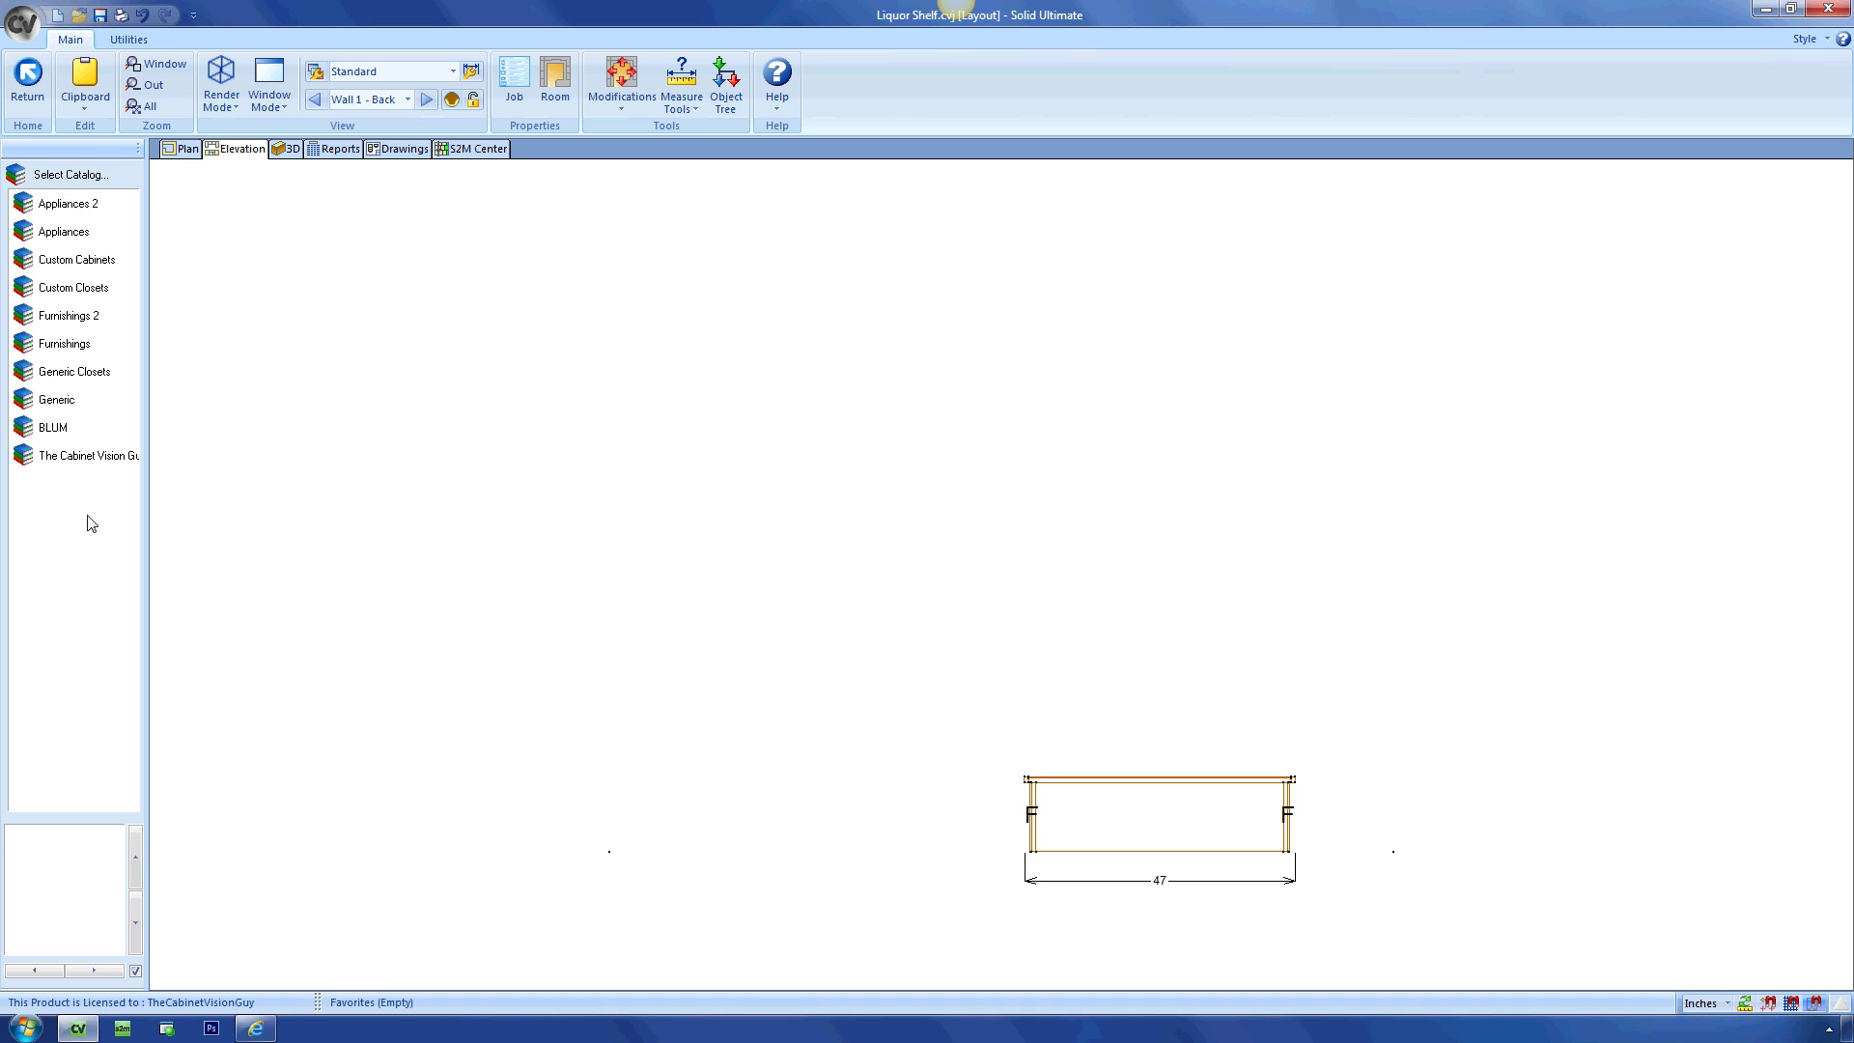
{"action": "left_click", "coordinate": [85, 462]}
{"action": "left_click", "coordinate": [67, 232]}
{"action": "left_click", "coordinate": [63, 373]}
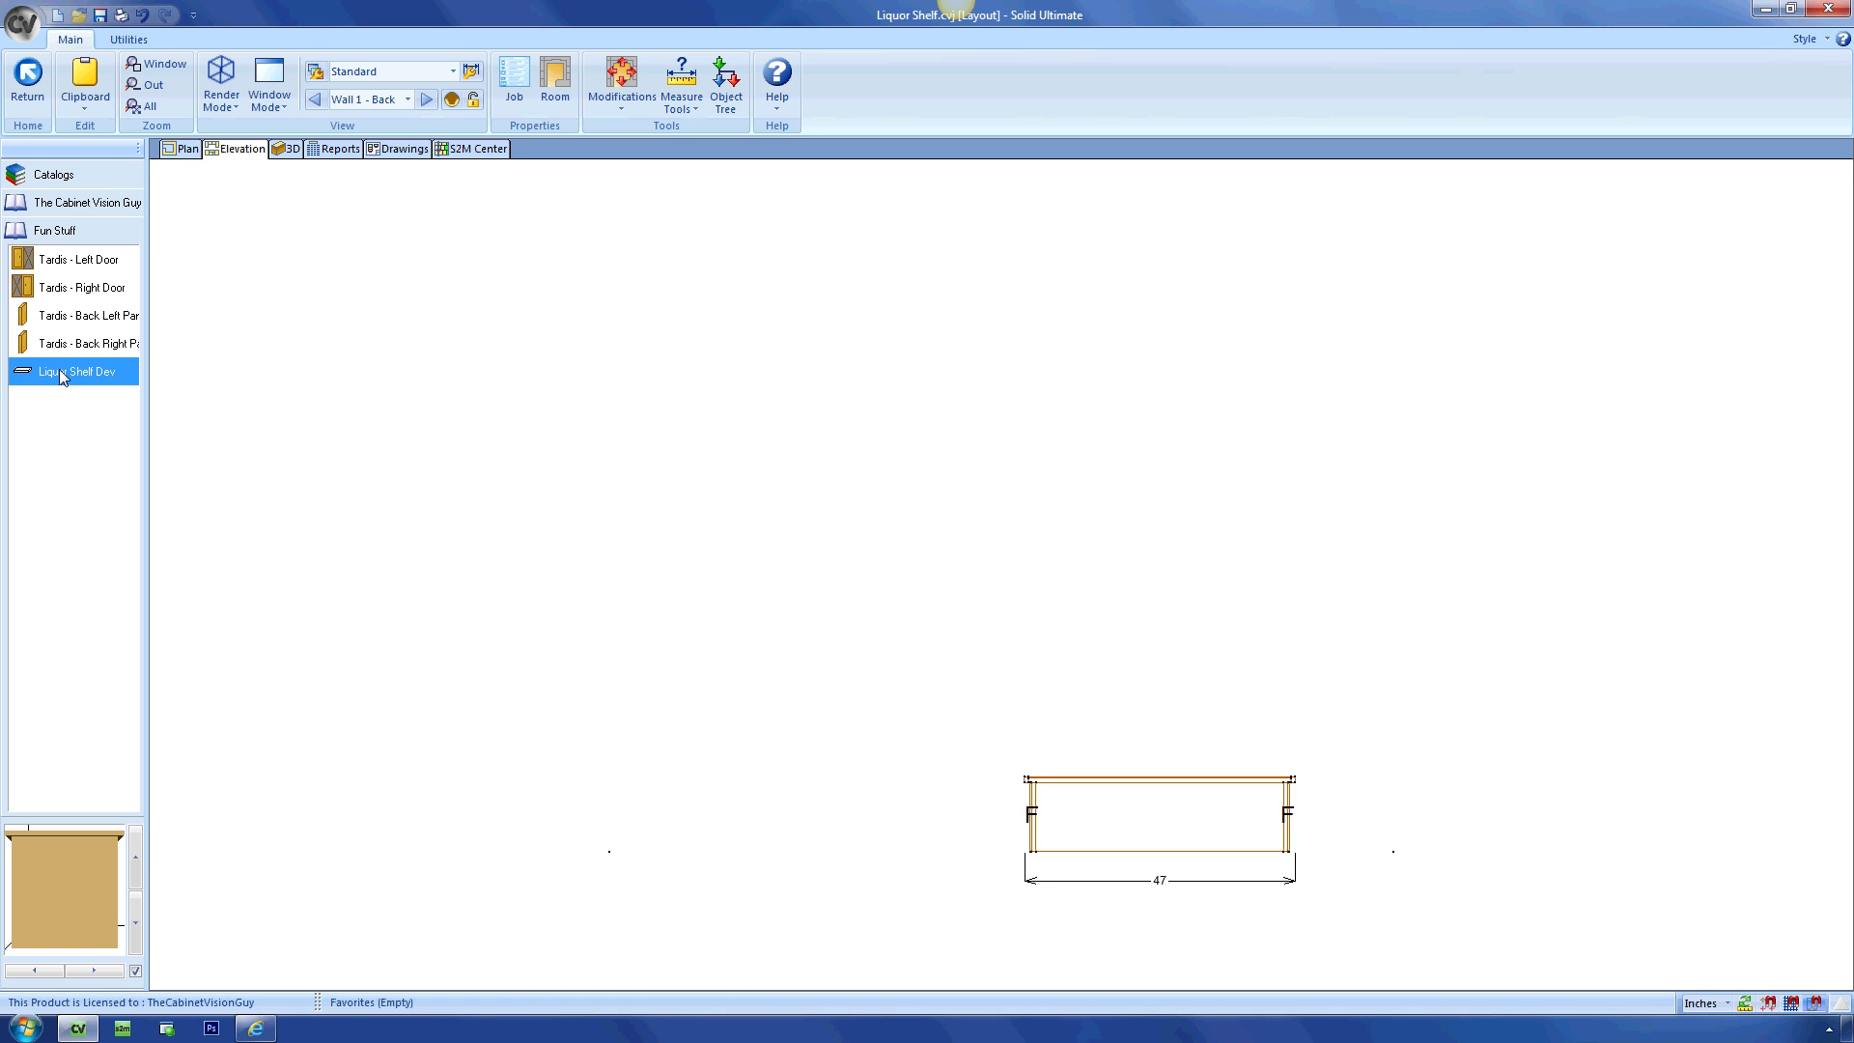
{"action": "left_click", "coordinate": [719, 787]}
{"action": "left_click", "coordinate": [712, 797]}
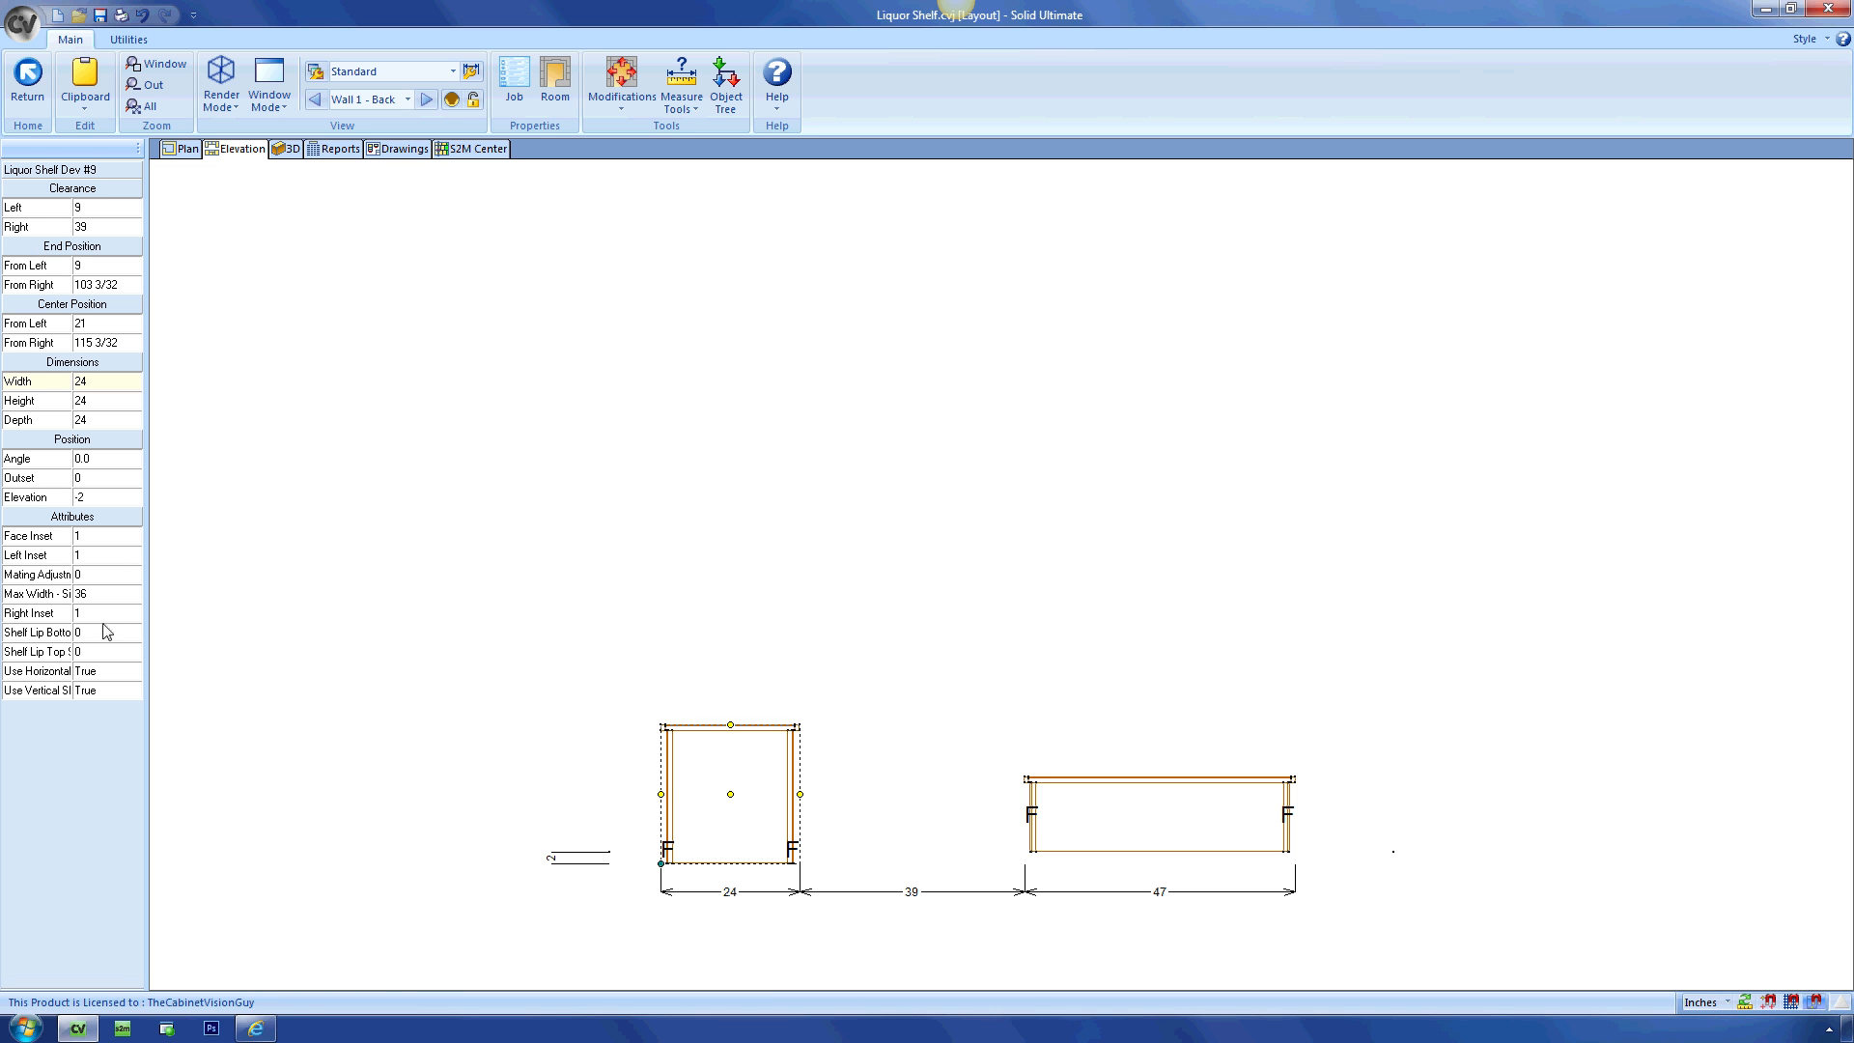
Open the Liquor Shelf Dev object as an assembly and switch its Use Vertical attribute to False and back to True.
{"action": "double_click", "coordinate": [750, 768]}
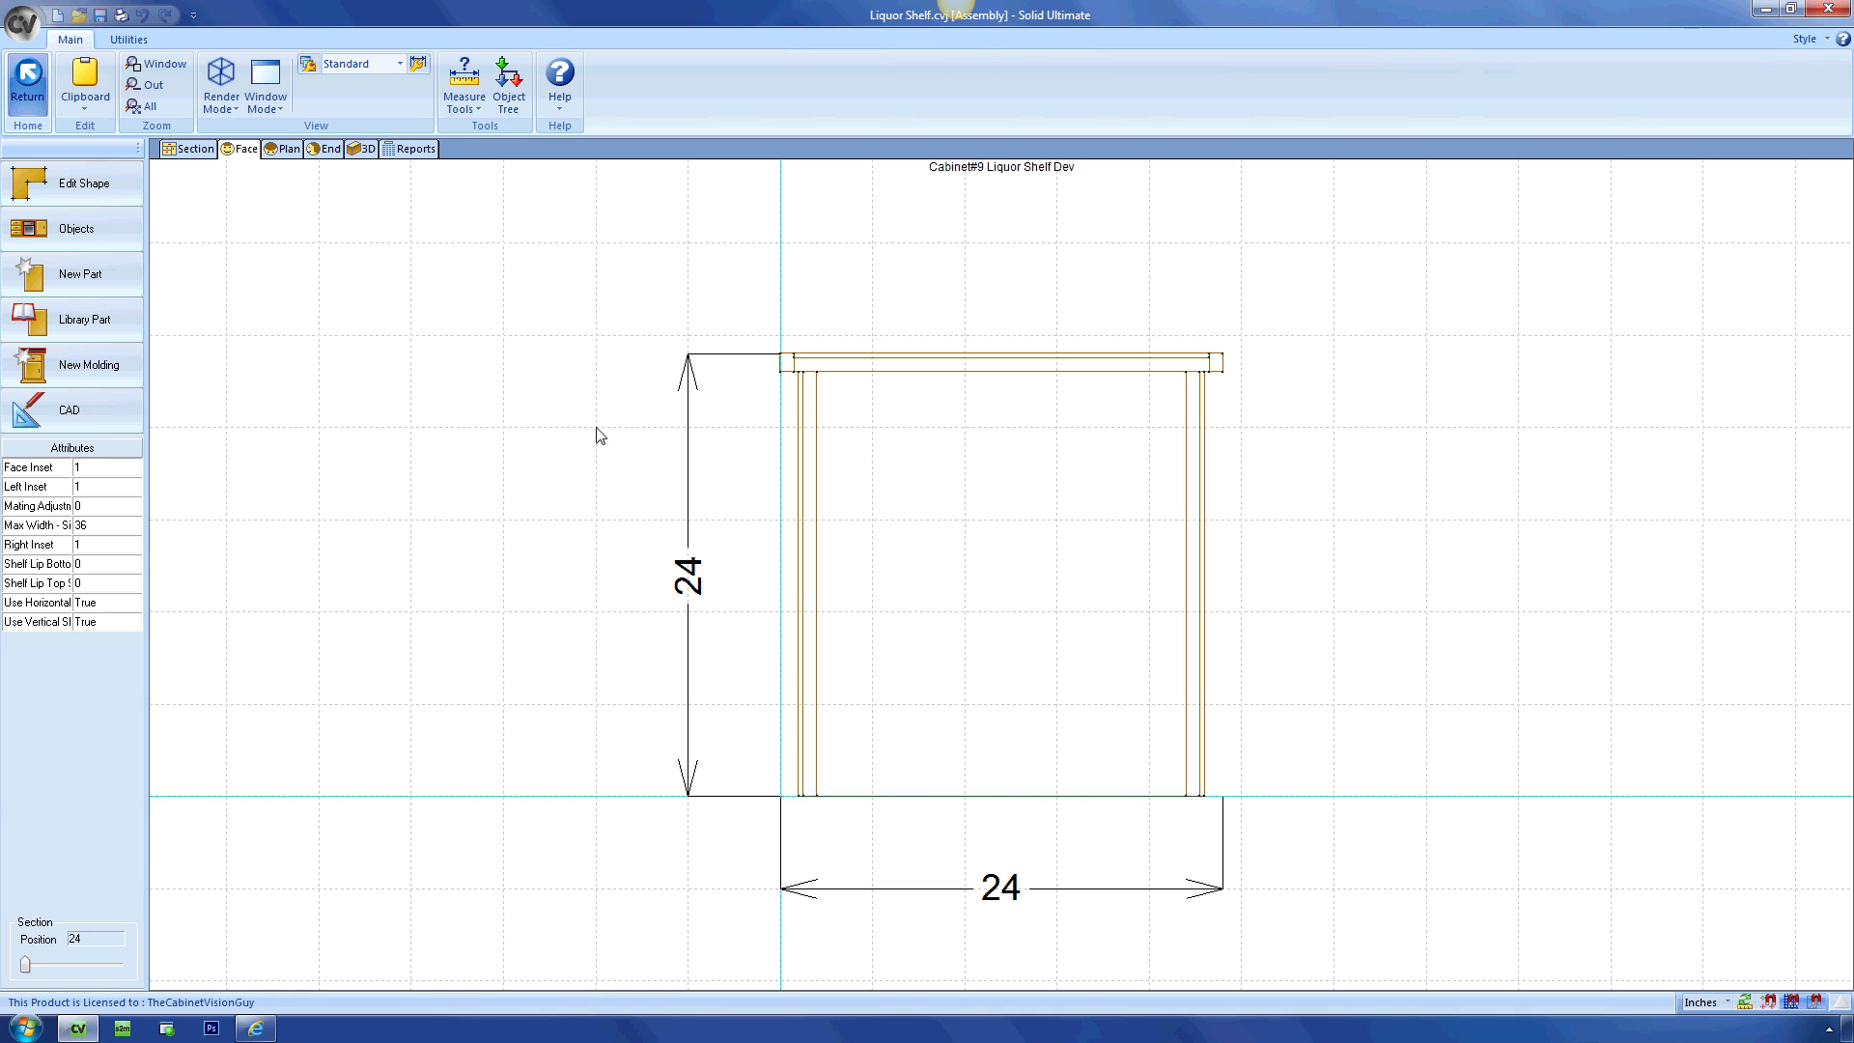
{"action": "left_click", "coordinate": [137, 623]}
{"action": "left_click", "coordinate": [134, 622]}
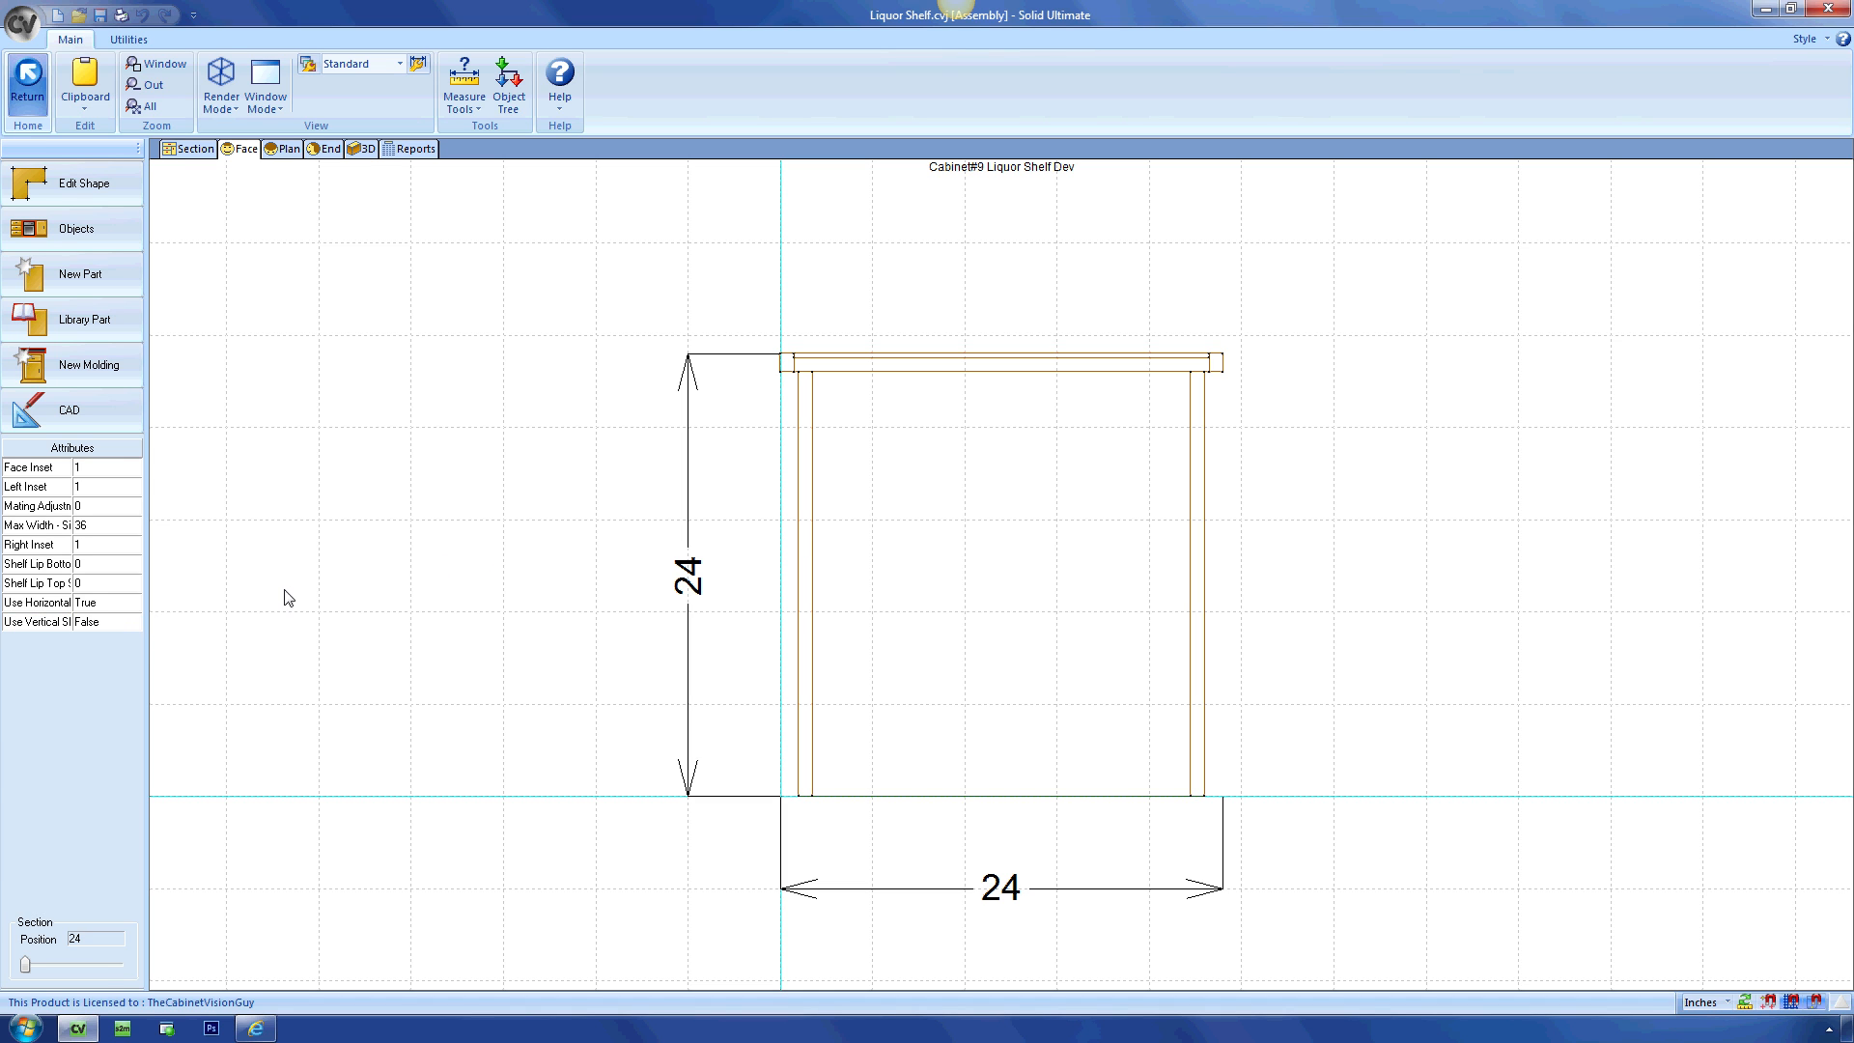
{"action": "left_click", "coordinate": [135, 621]}
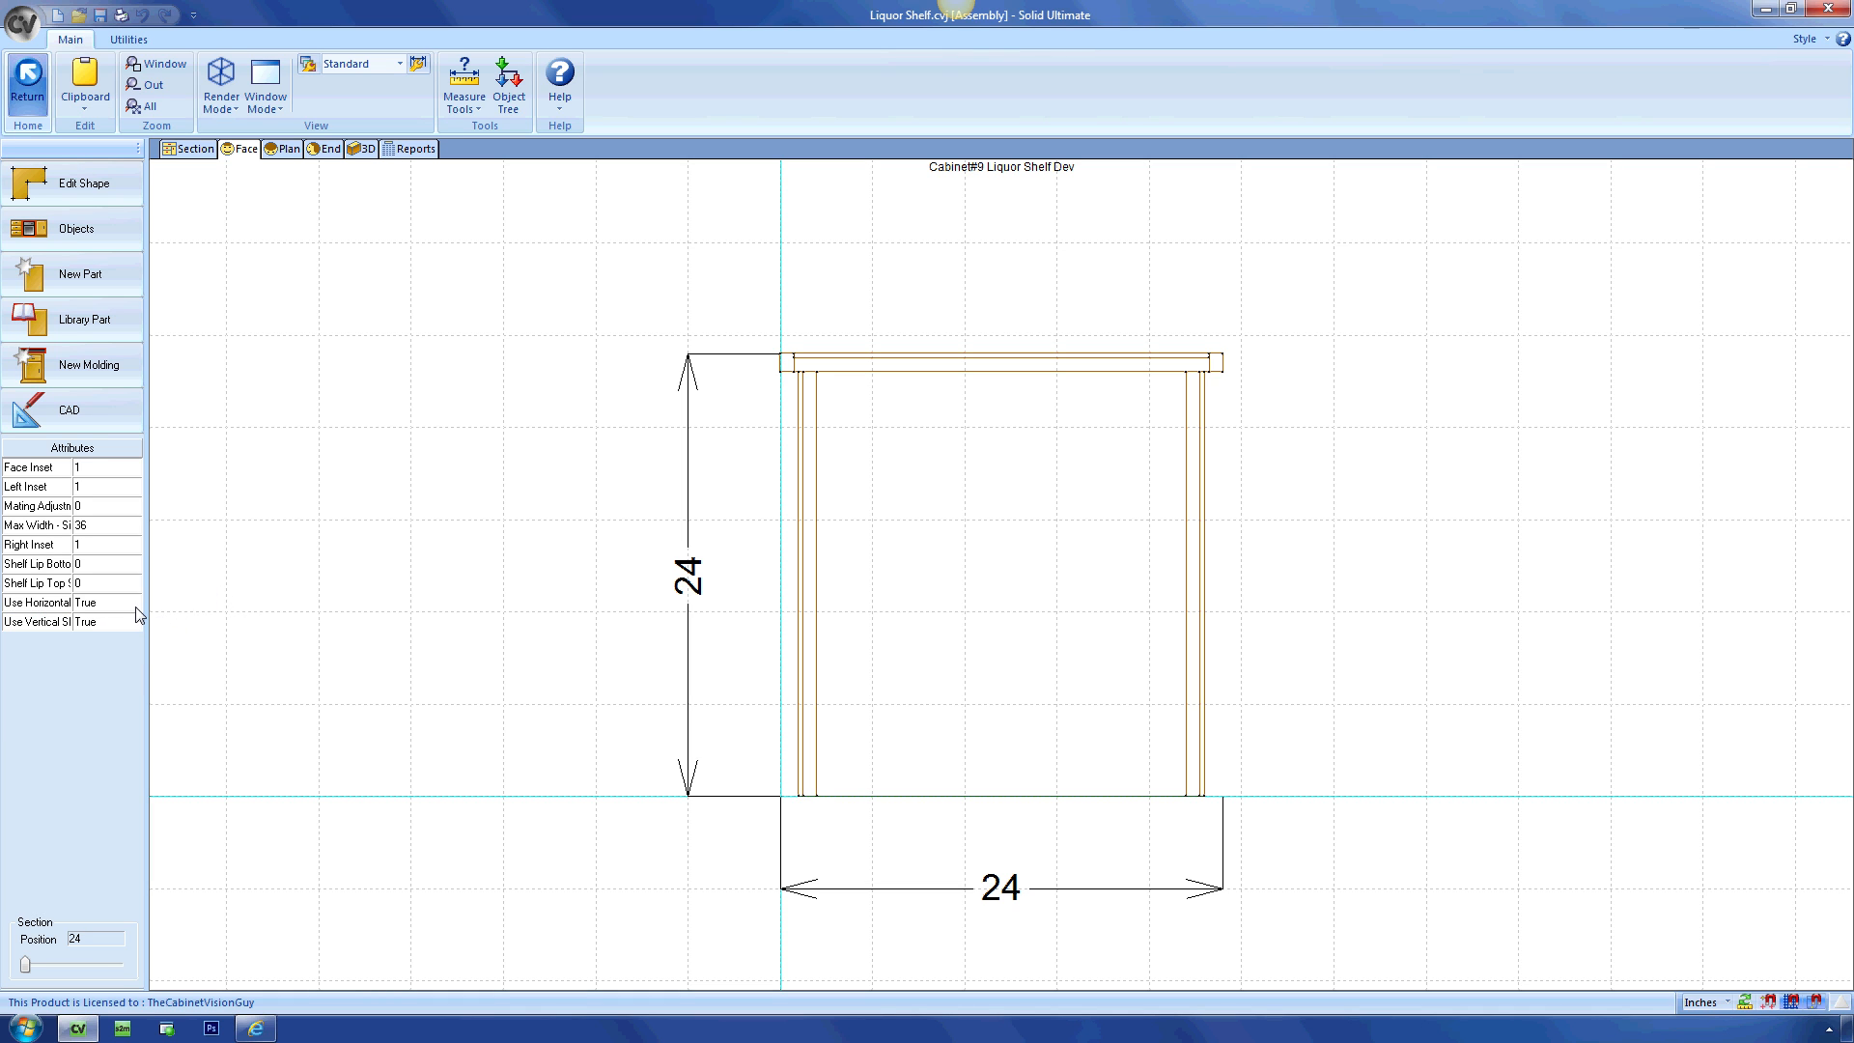
Switch the Use Horizontal attribute to False and back to True.
{"action": "left_click", "coordinate": [135, 603]}
{"action": "left_click", "coordinate": [134, 603]}
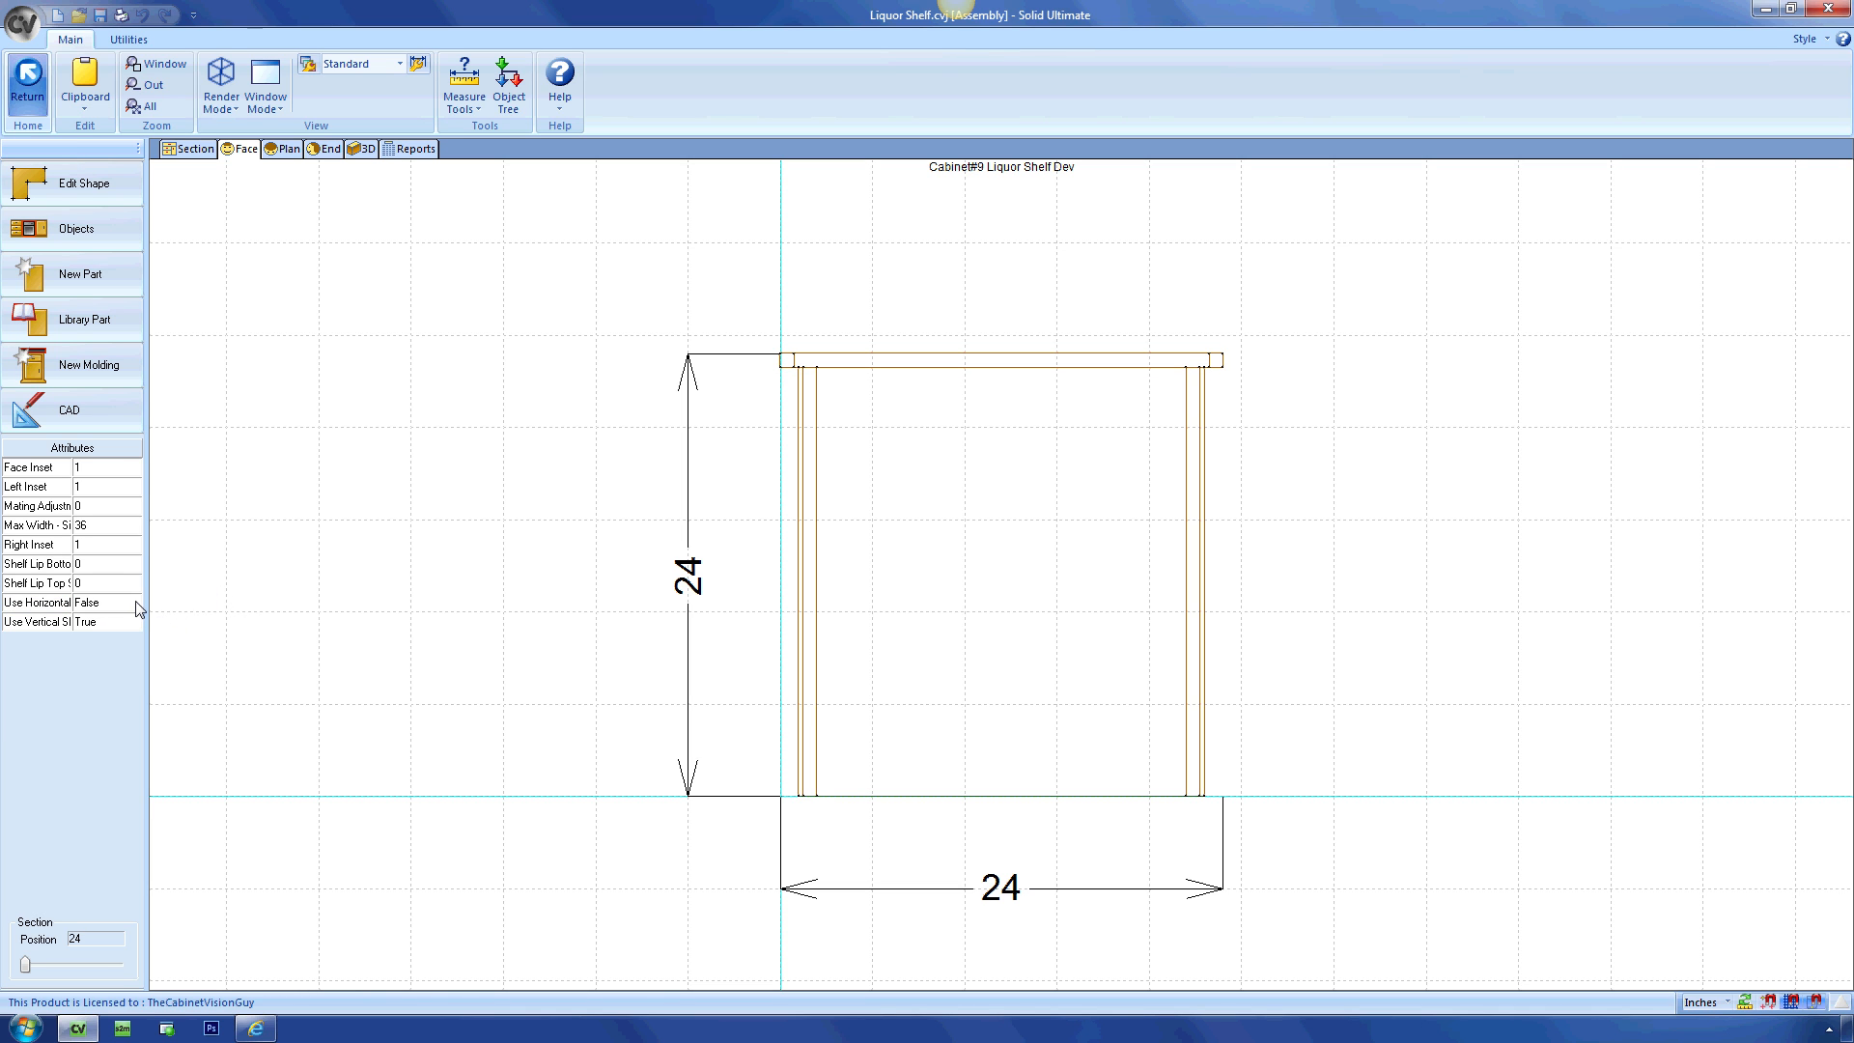
{"action": "left_click", "coordinate": [136, 600]}
{"action": "left_click", "coordinate": [135, 601]}
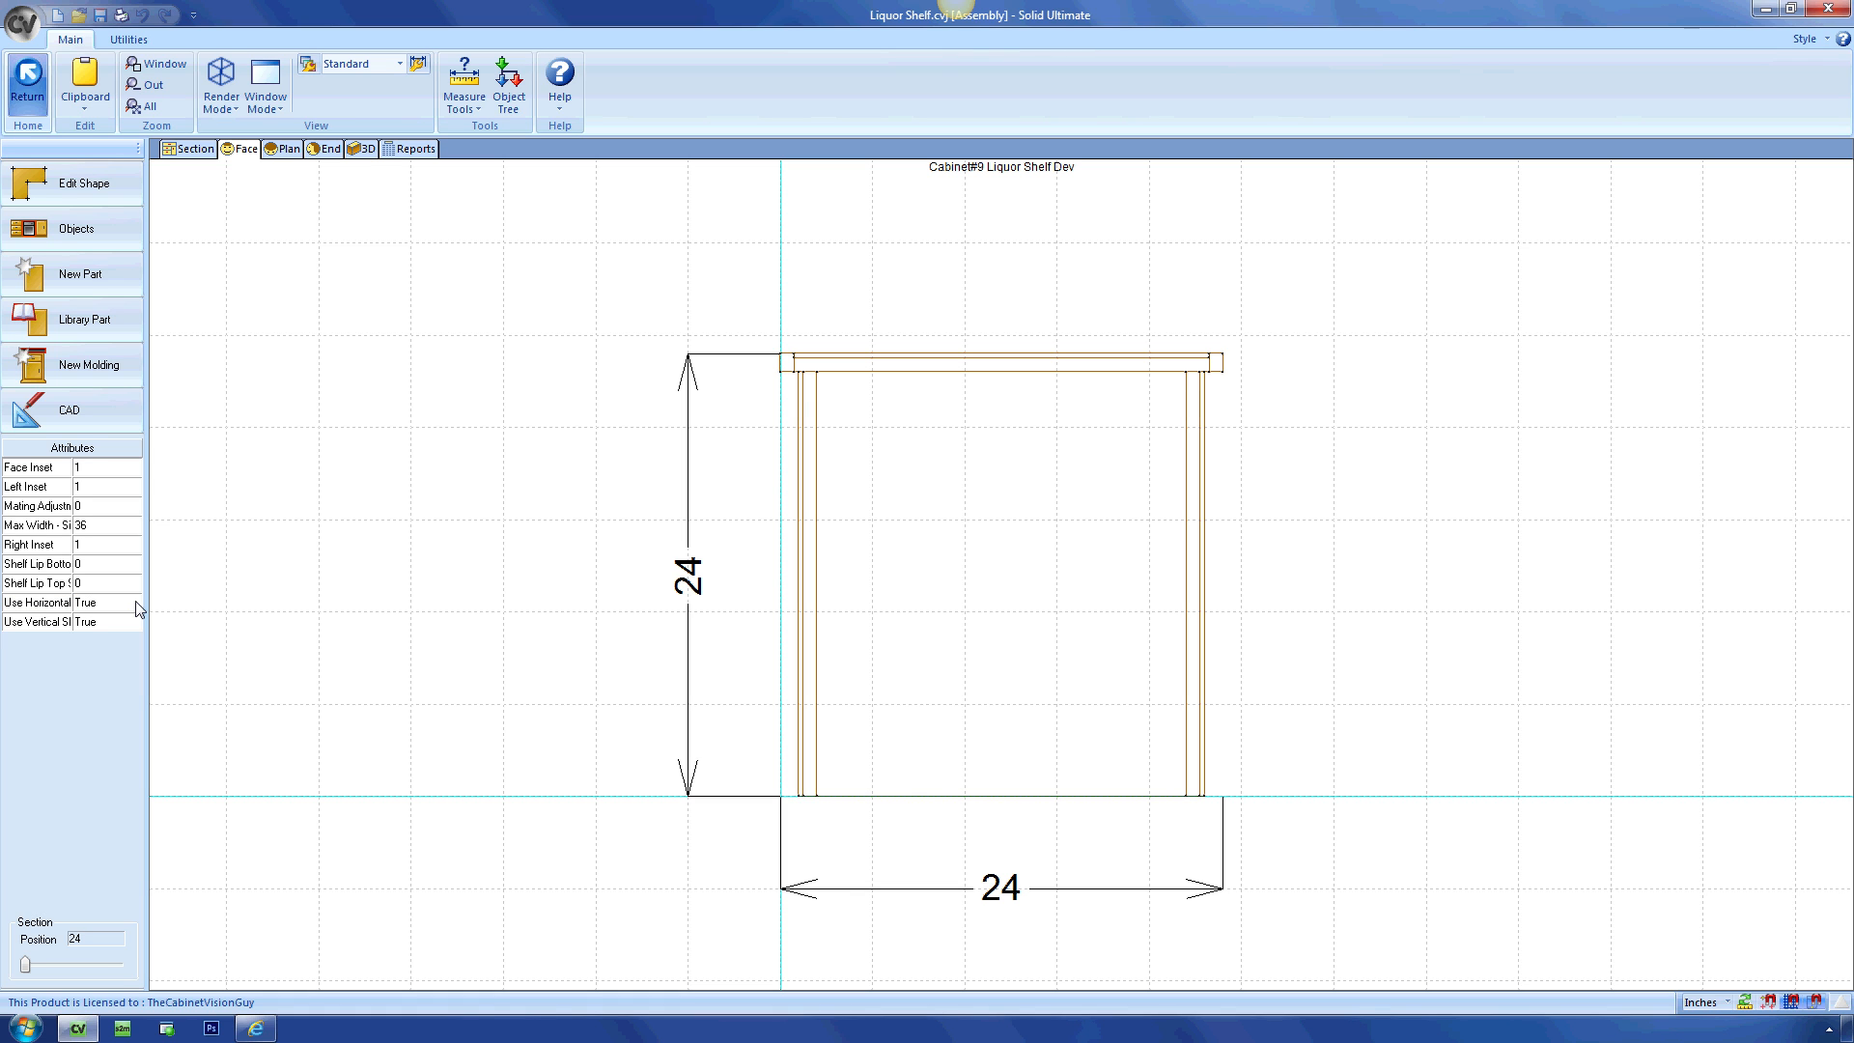
Try the Shelf Lip Top and Shelf Lip Bottom attributes at 1, and reset both to 0.
{"action": "left_click", "coordinate": [120, 583]}
{"action": "key", "text": "Return"}
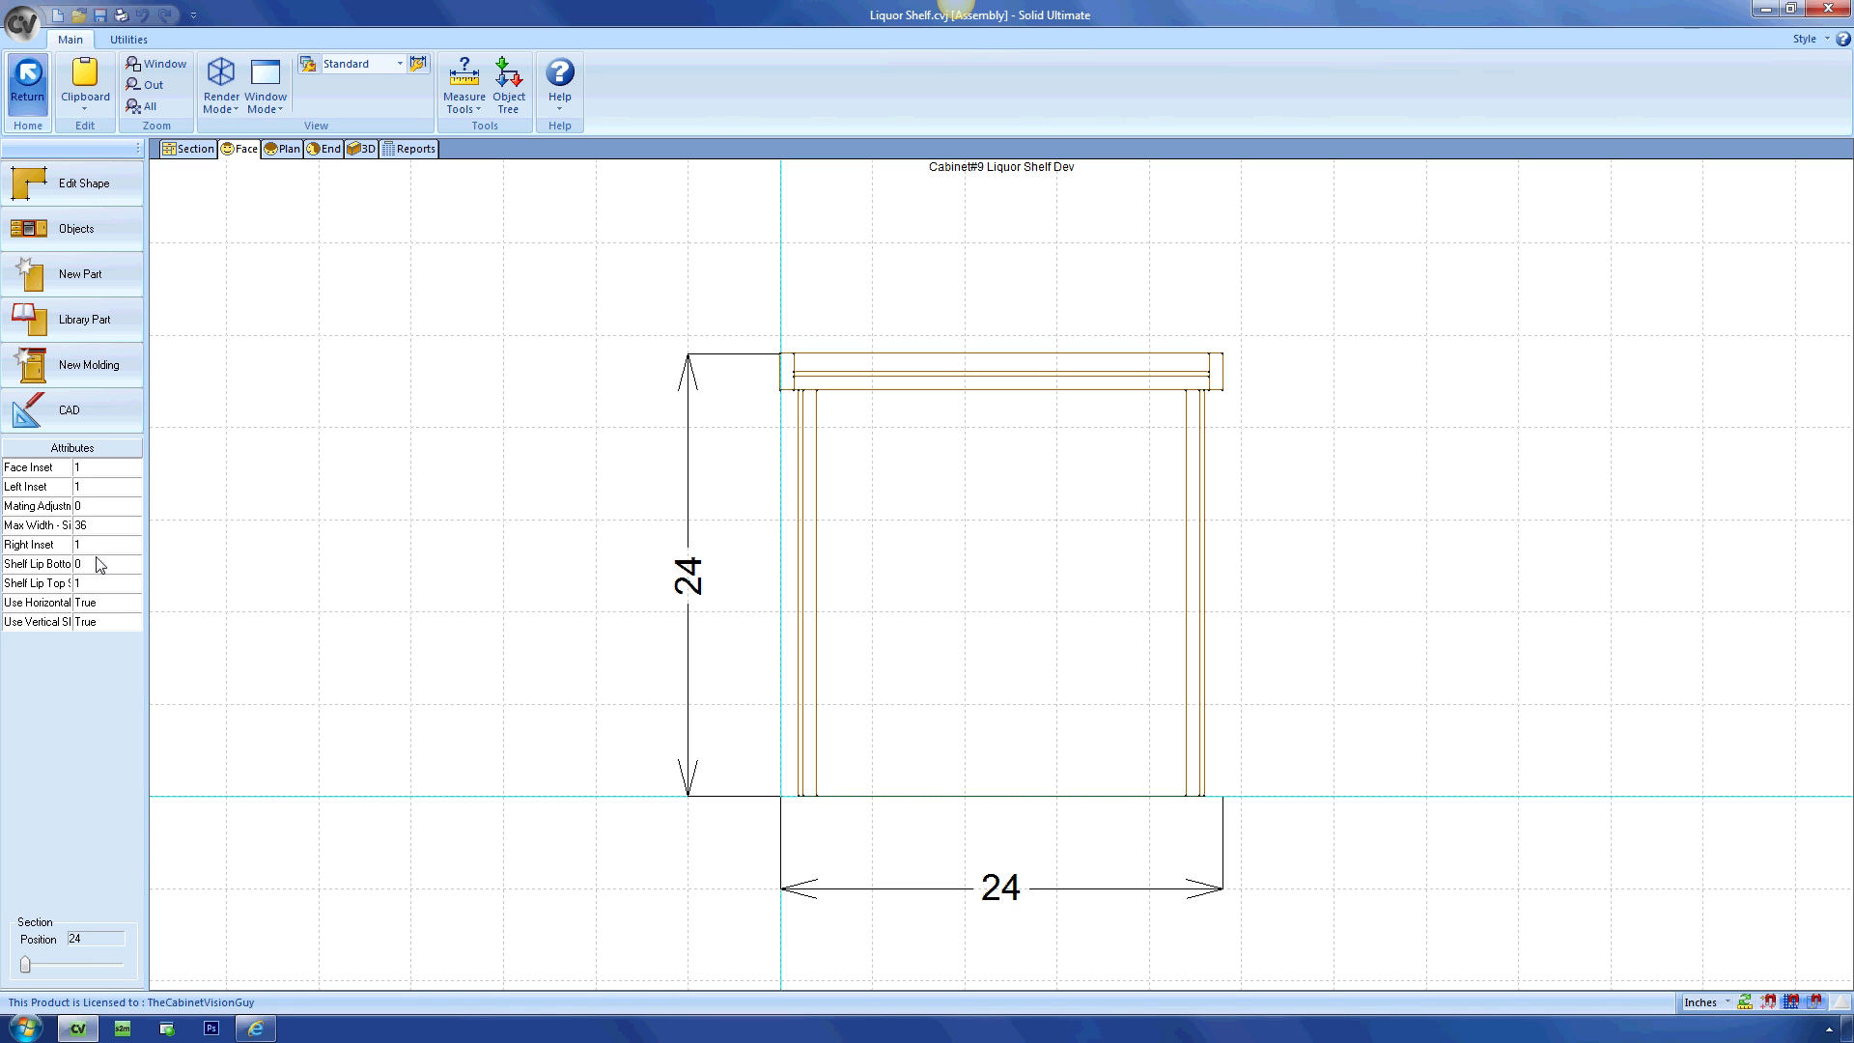
{"action": "left_click", "coordinate": [101, 567]}
{"action": "type", "text": "1"}
{"action": "key", "text": "Return"}
{"action": "left_click", "coordinate": [107, 582]}
{"action": "type", "text": "0"}
{"action": "key", "text": "Return"}
{"action": "left_click", "coordinate": [109, 570]}
{"action": "type", "text": "0"}
{"action": "key", "text": "Return"}
Set the assembly's Max Width attribute to 18.
{"action": "left_click", "coordinate": [111, 527]}
{"action": "type", "text": "18"}
{"action": "key", "text": "Return"}
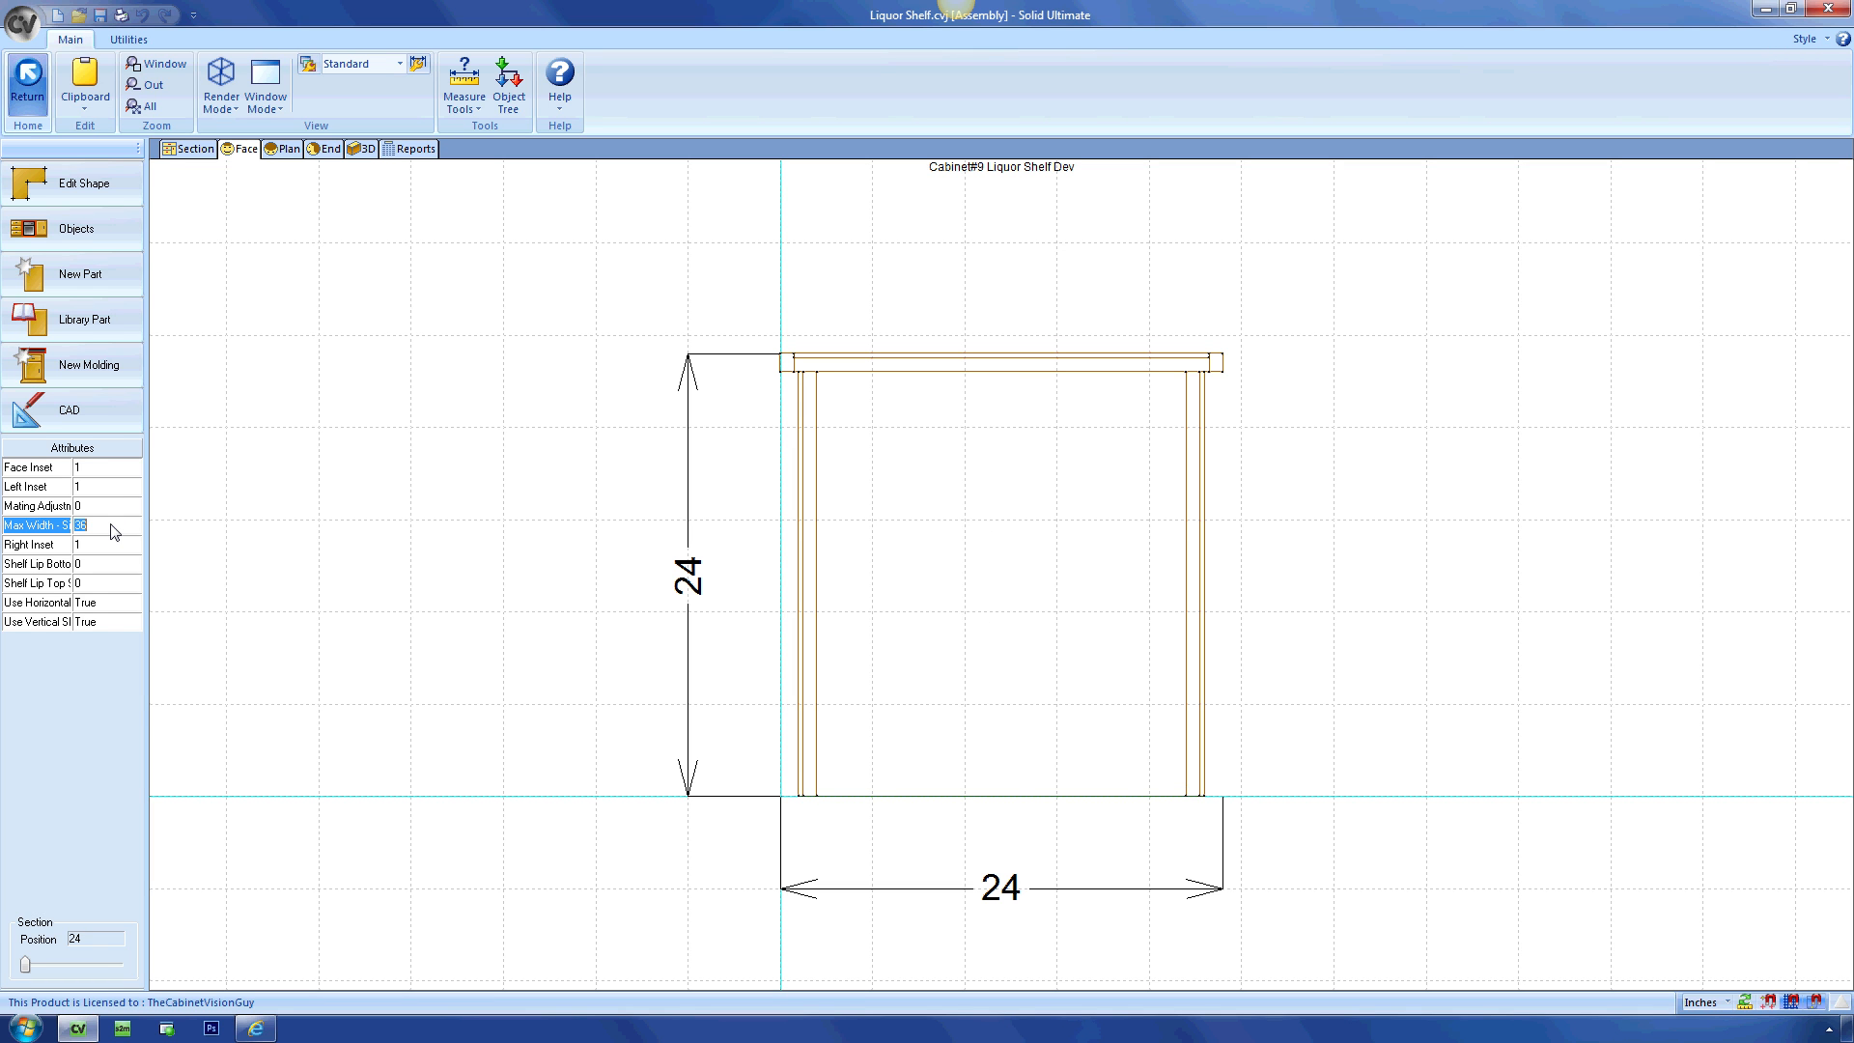
Try the Mating Adjustment attribute at 1, and reset it to 0.
{"action": "left_click", "coordinate": [111, 507]}
{"action": "type", "text": "1"}
{"action": "key", "text": "Return"}
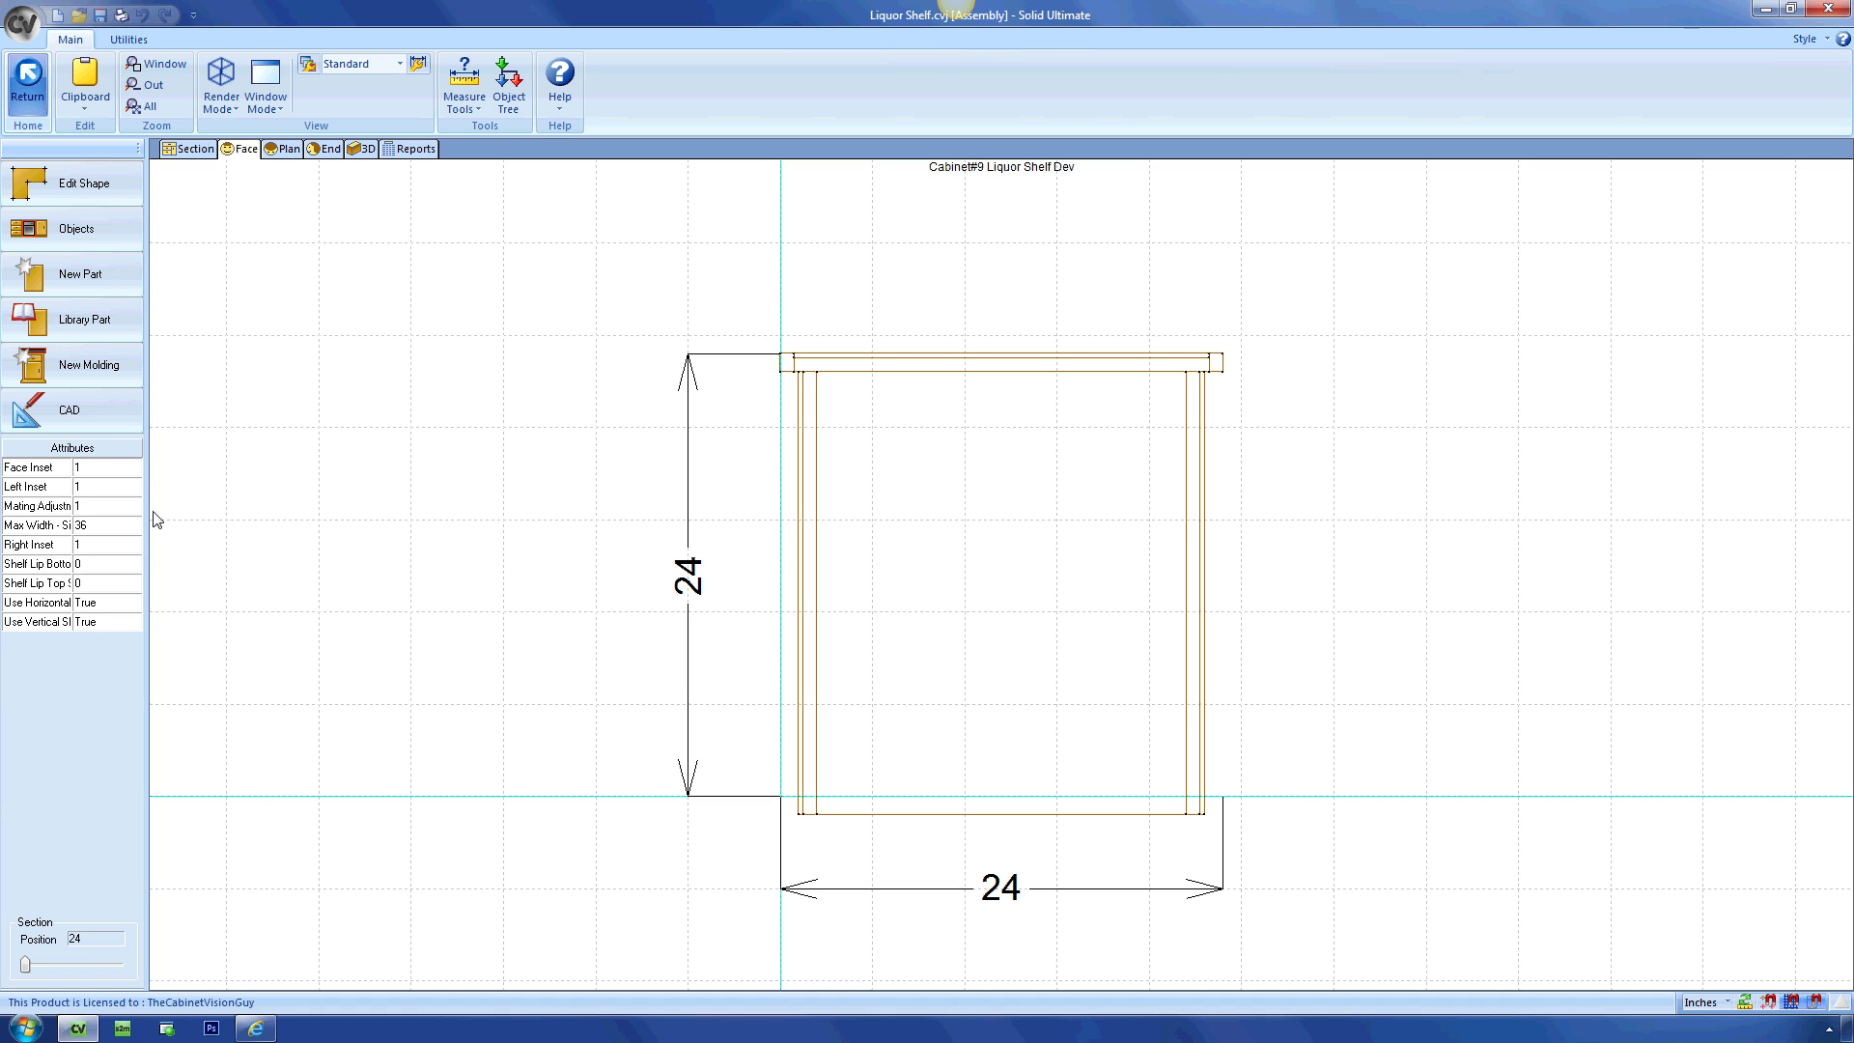
{"action": "left_click", "coordinate": [120, 511]}
{"action": "type", "text": "0"}
{"action": "key", "text": "Return"}
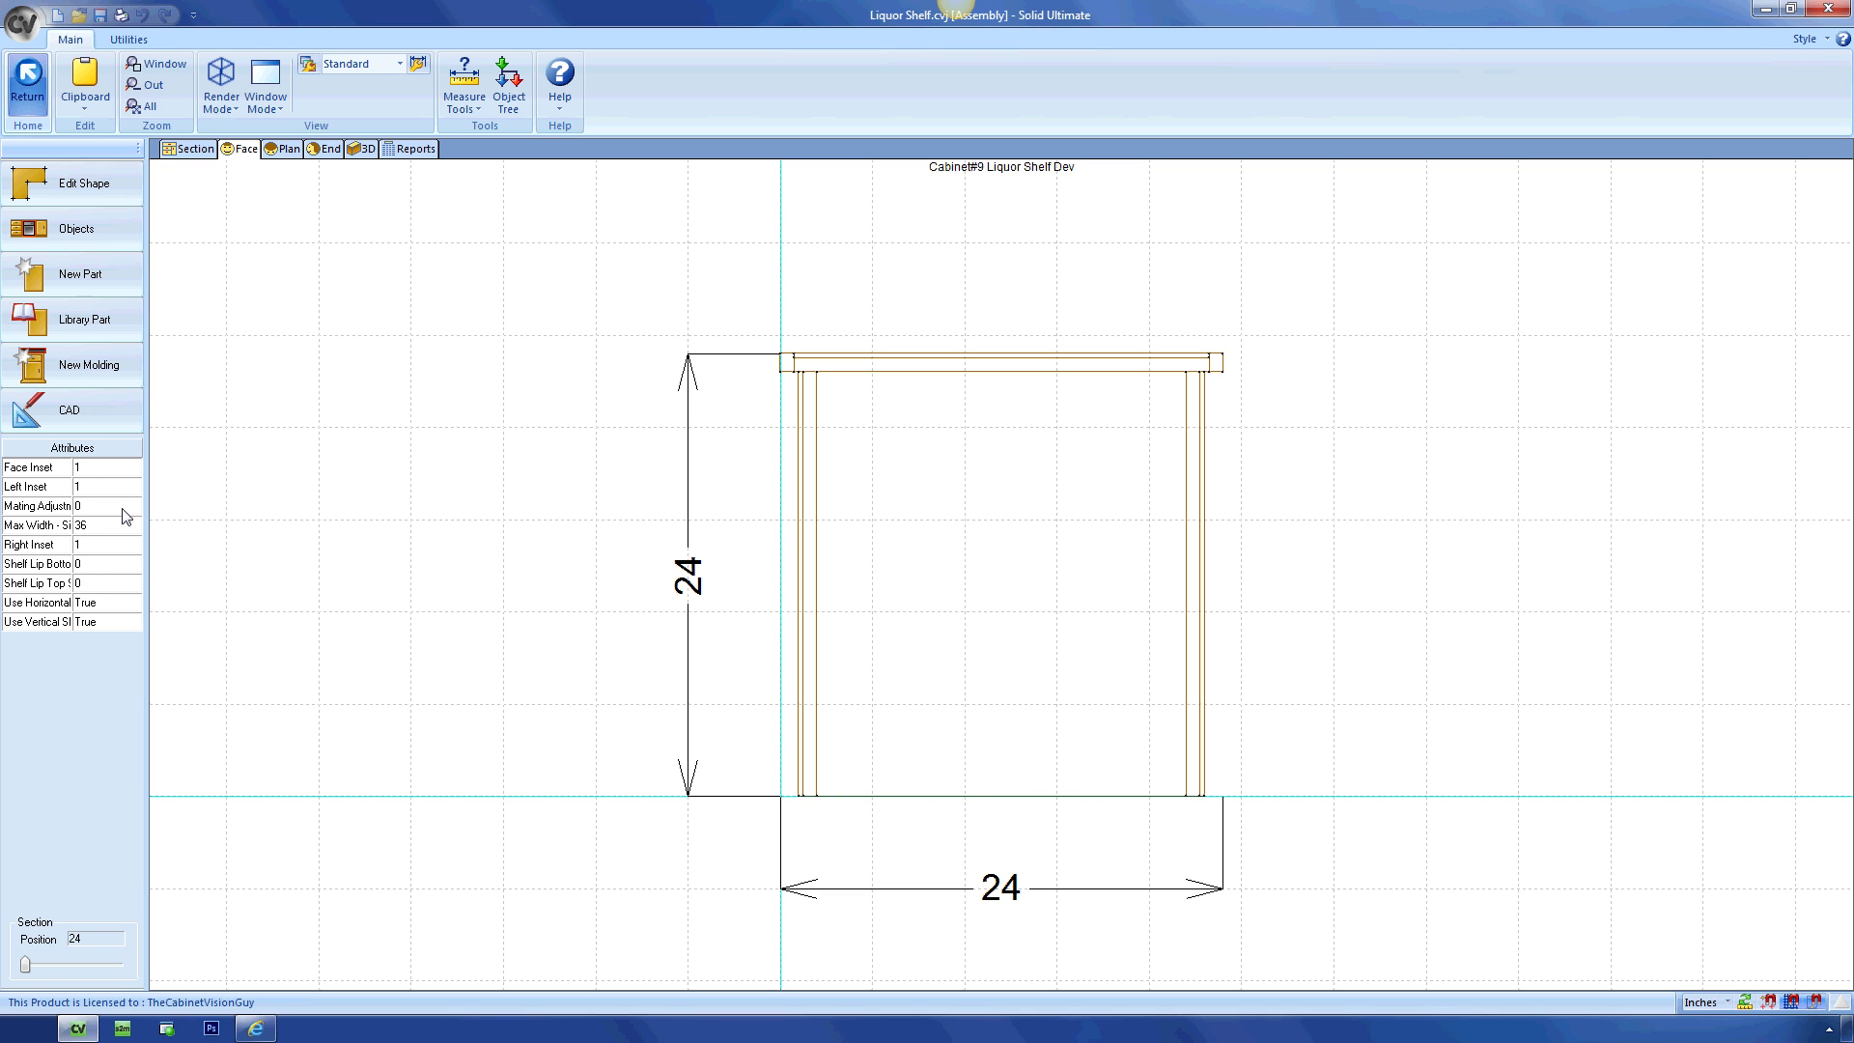
Return to the room layout and delete the 47-inch-wide shelf object from the wall elevation.
{"action": "left_click", "coordinate": [16, 116]}
{"action": "left_click", "coordinate": [301, 363]}
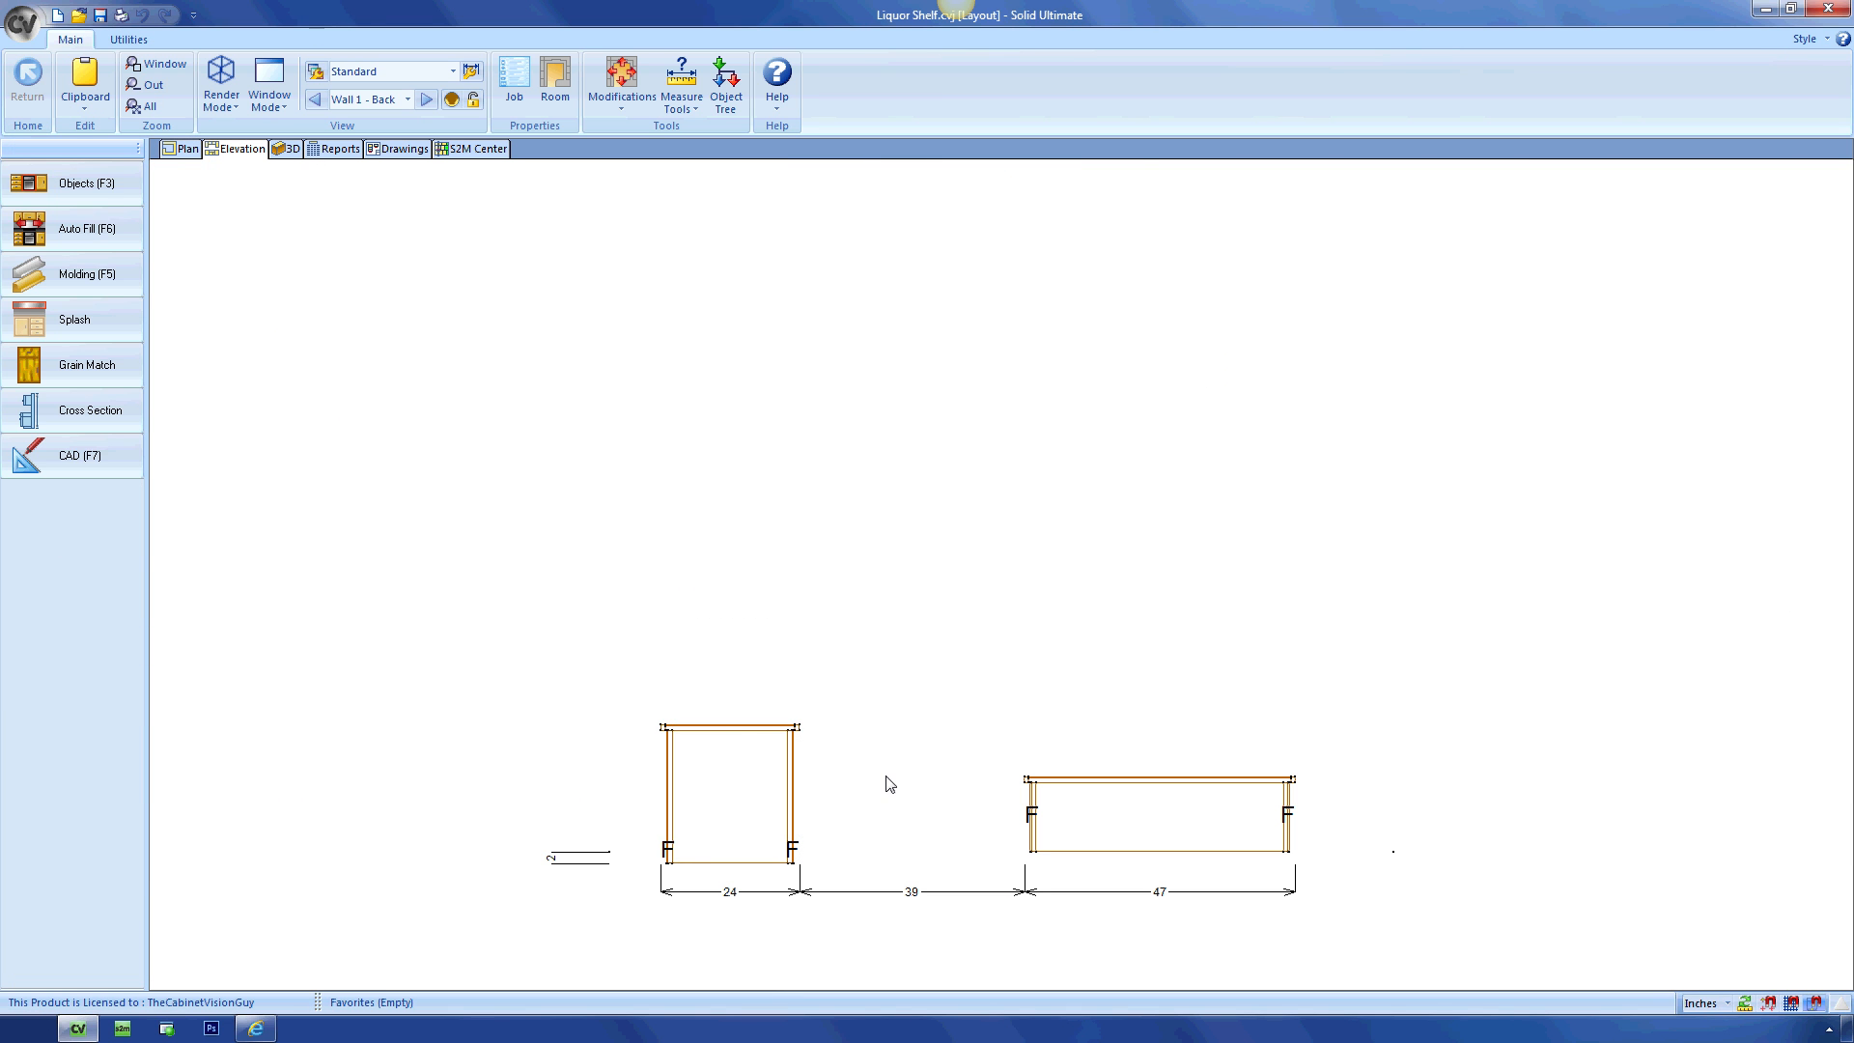
{"action": "left_click", "coordinate": [1063, 827]}
{"action": "key", "text": "Delete"}
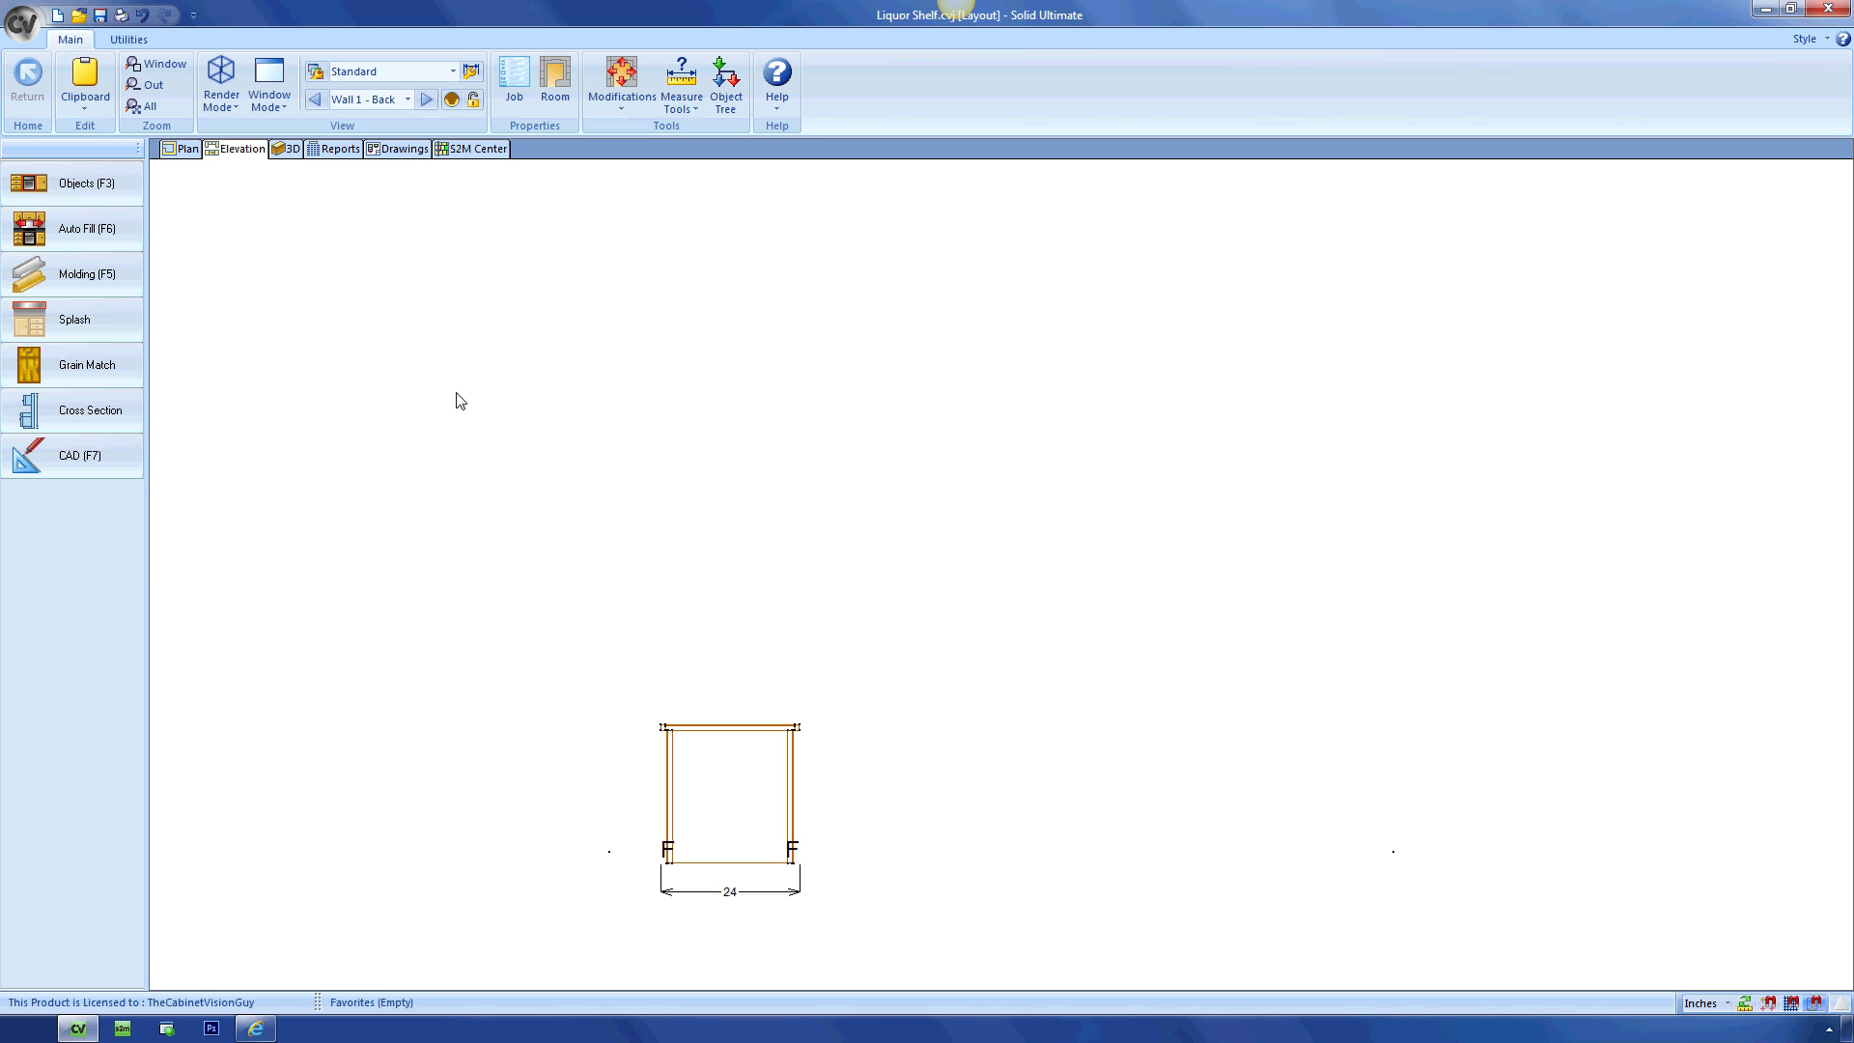
Place an Empty Base Object on the wall beside the remaining shelf and set its width to 48.
{"action": "left_click", "coordinate": [85, 183]}
{"action": "left_click", "coordinate": [85, 198]}
{"action": "left_click", "coordinate": [71, 311]}
{"action": "left_click", "coordinate": [967, 793]}
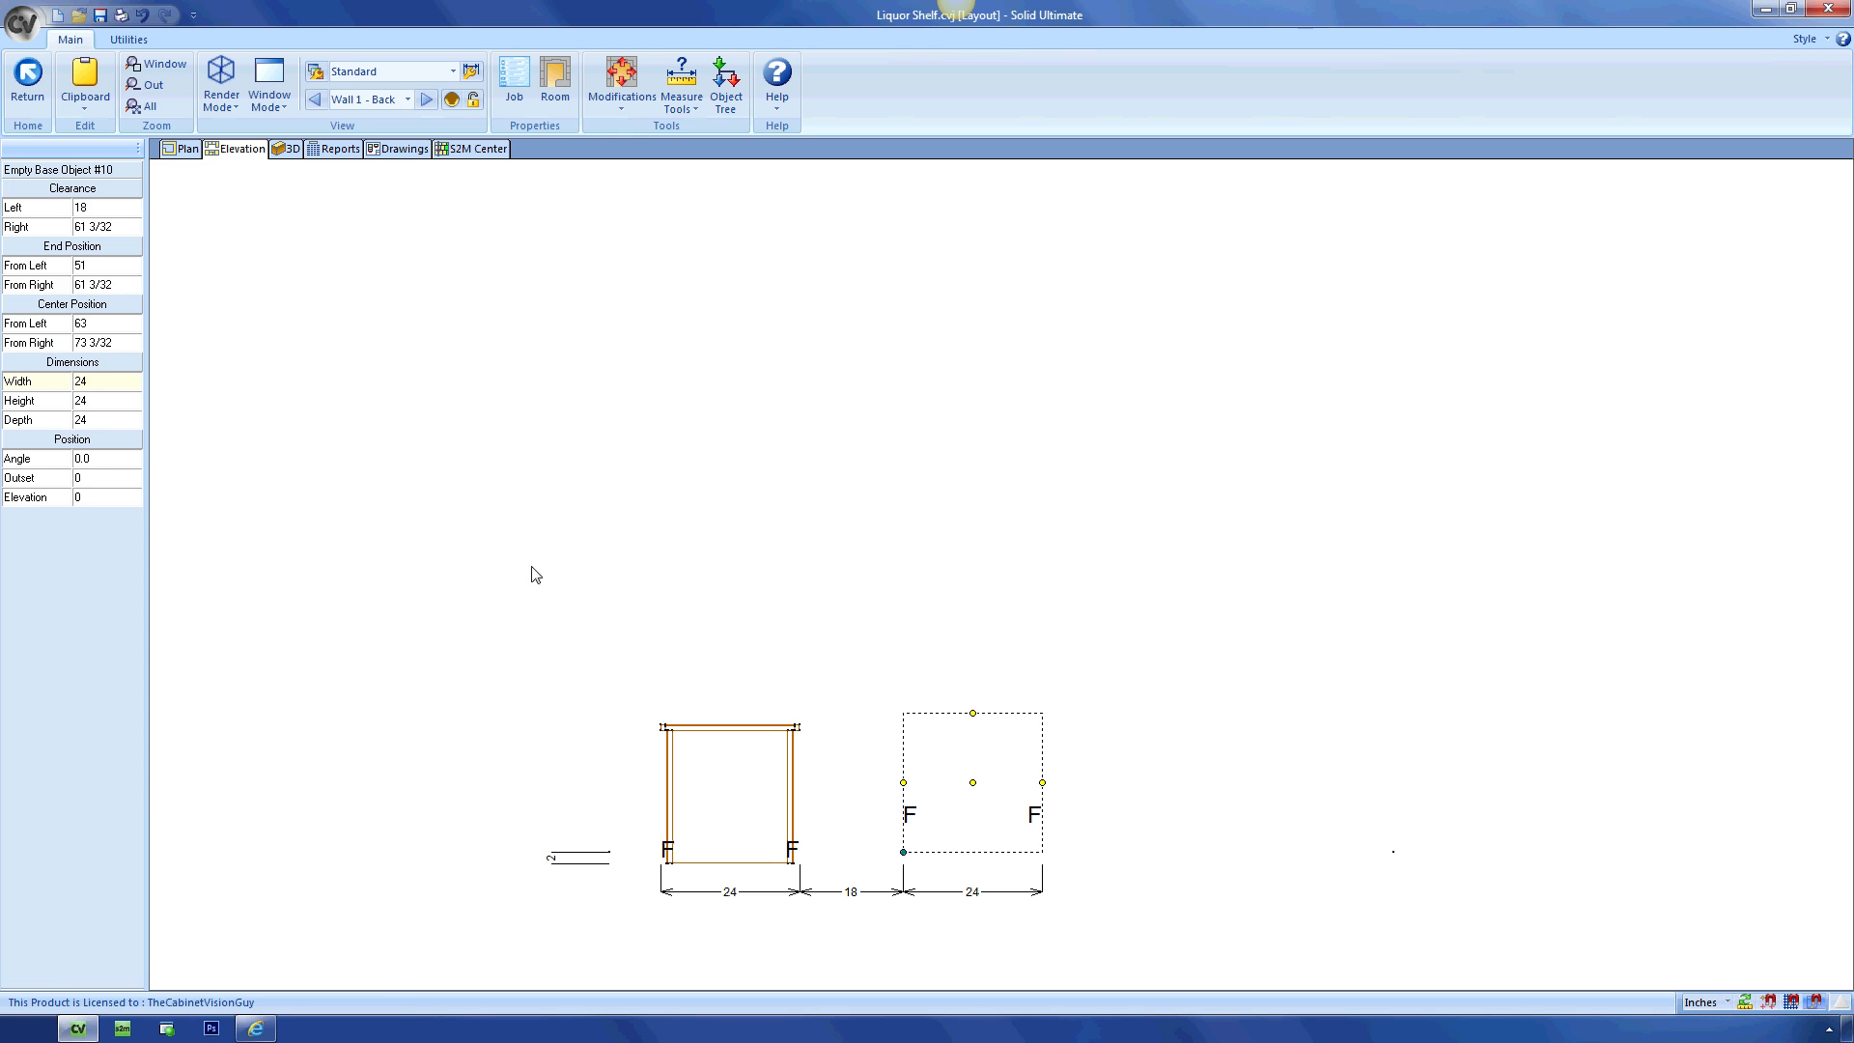
{"action": "left_click", "coordinate": [136, 386]}
{"action": "type", "text": "48"}
{"action": "key", "text": "Return"}
{"action": "key", "text": "Return"}
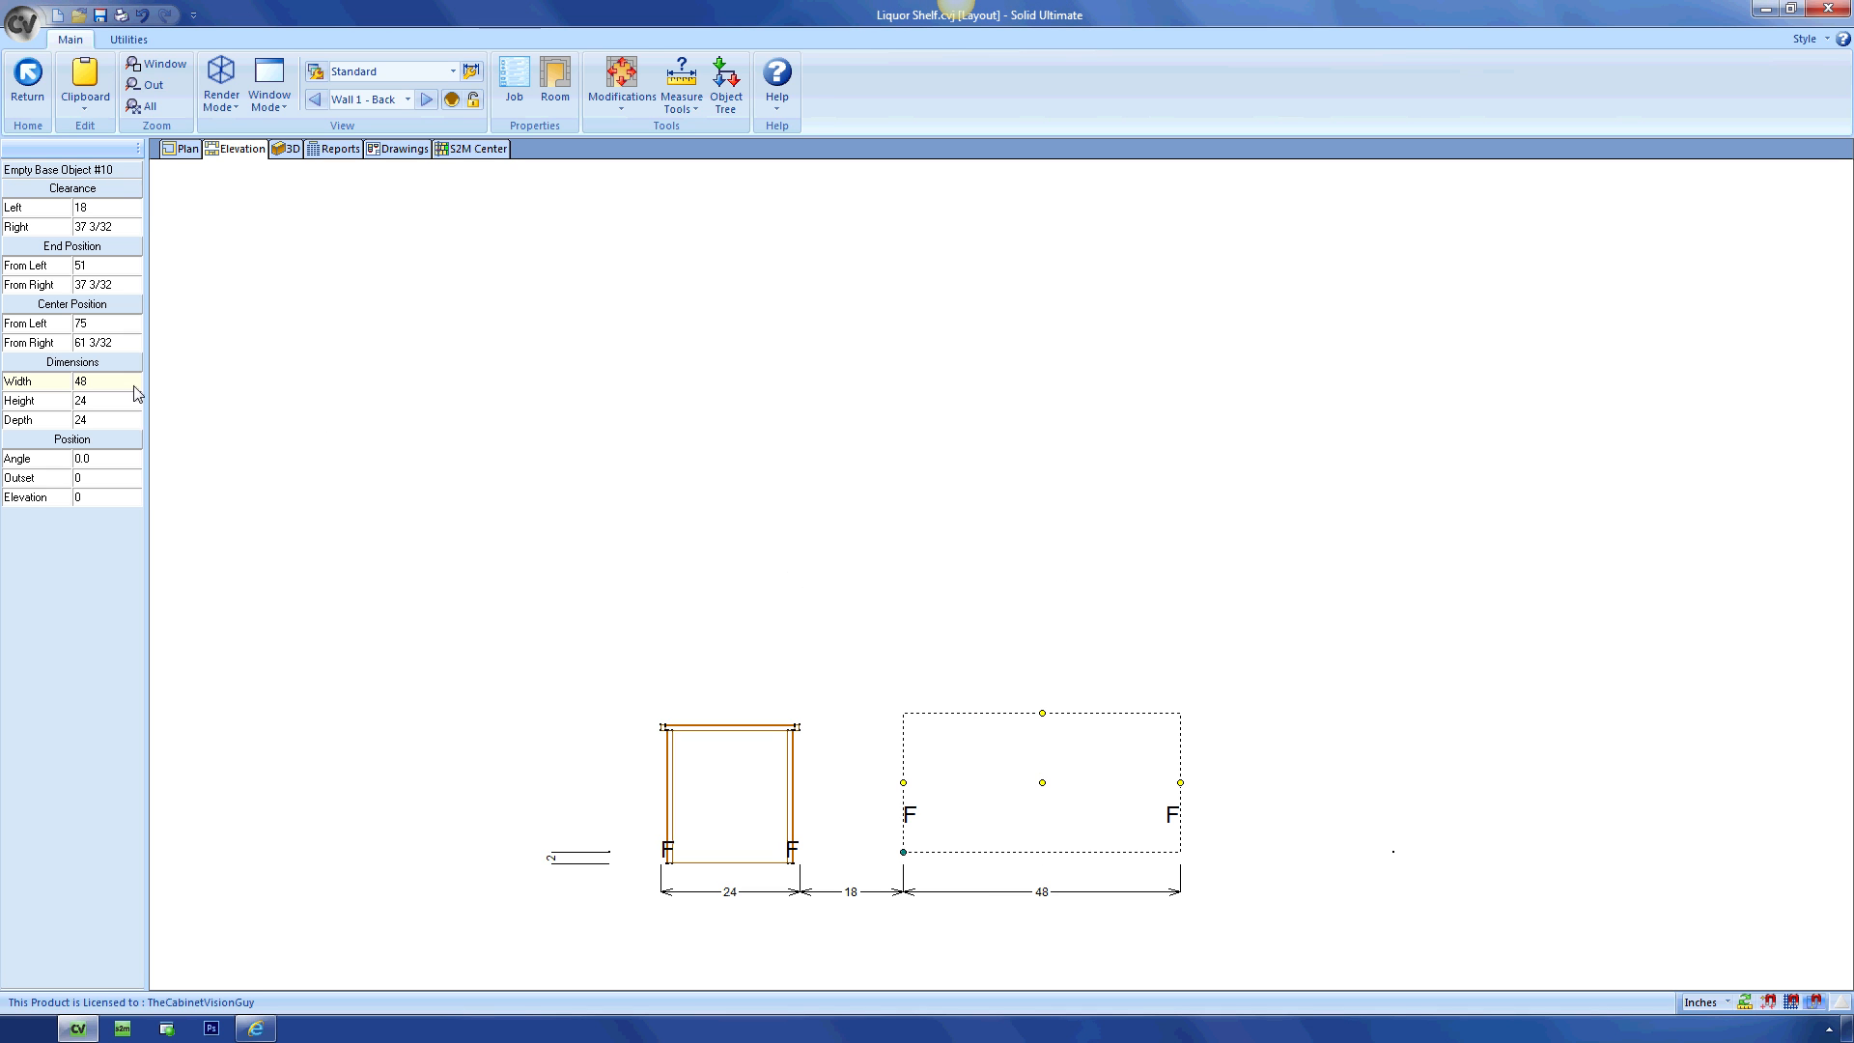
Open the new base object as an assembly and insert Liquor Shelf Dev from the Fun Stuff catalog.
{"action": "double_click", "coordinate": [946, 779]}
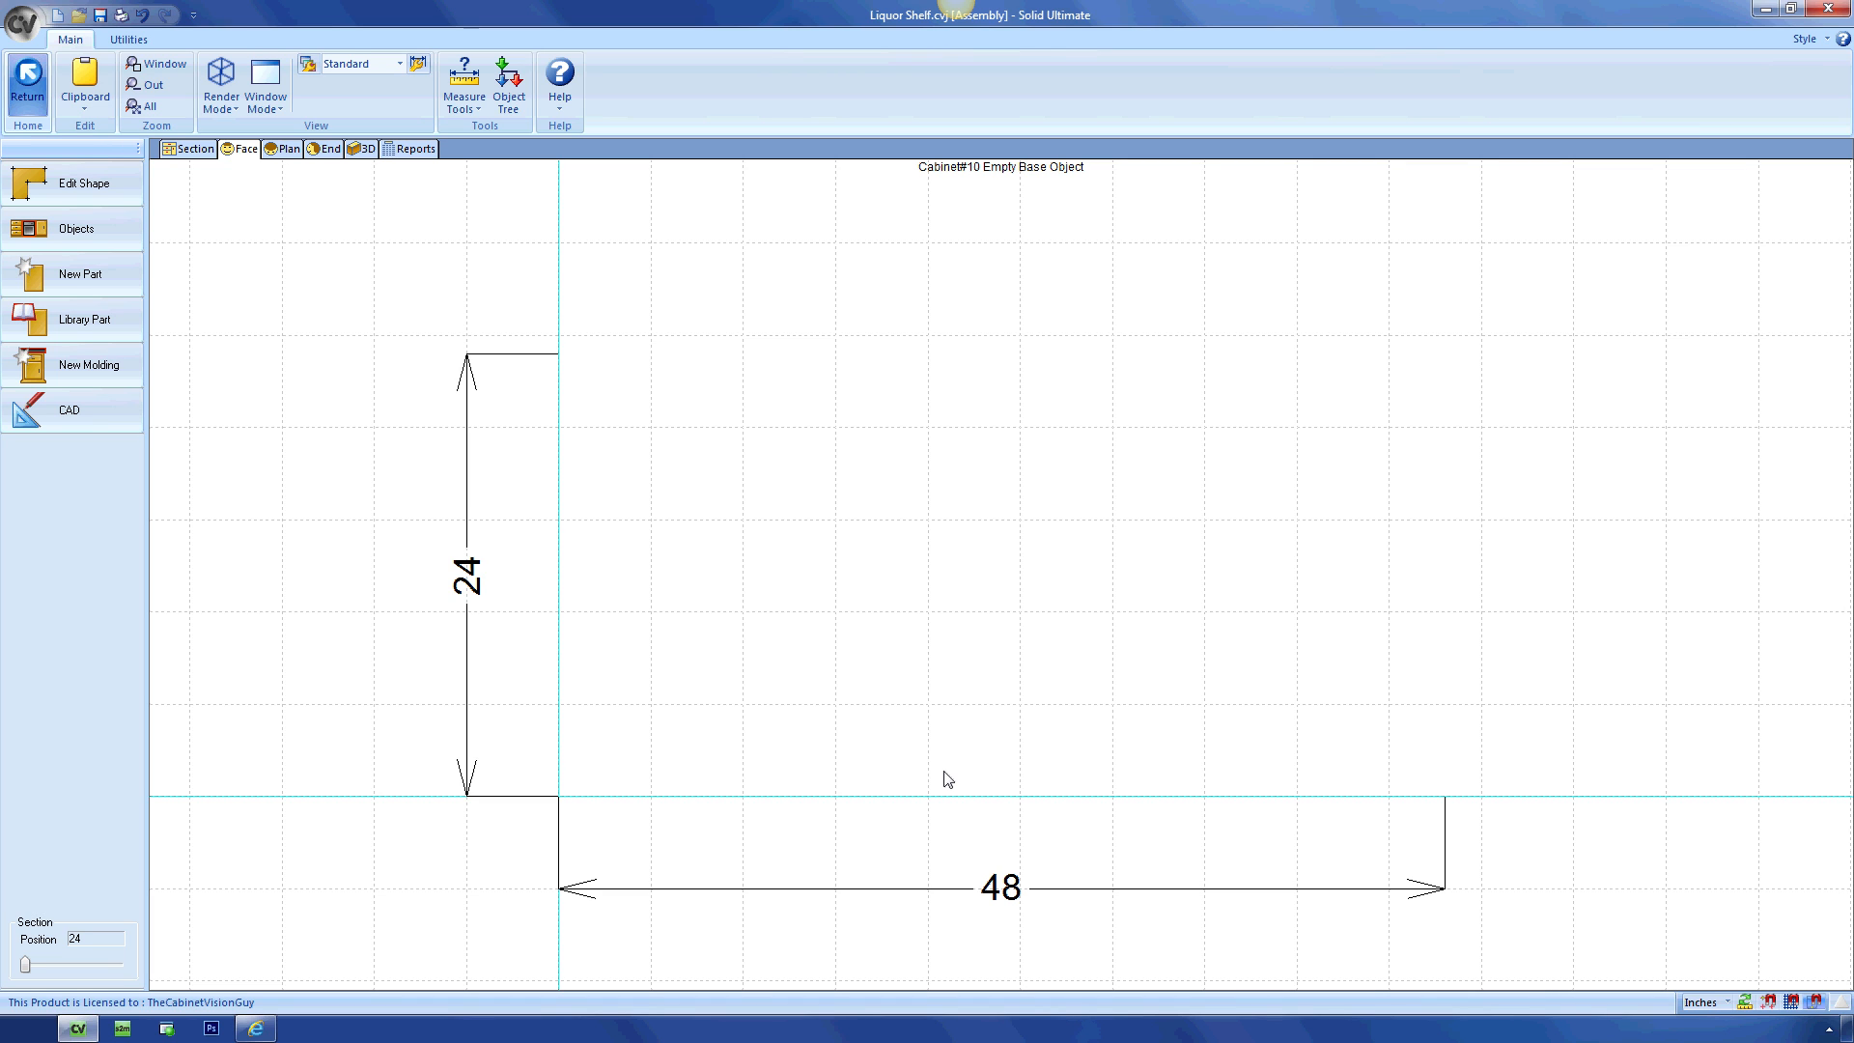
{"action": "left_click", "coordinate": [77, 230]}
{"action": "left_click", "coordinate": [53, 452]}
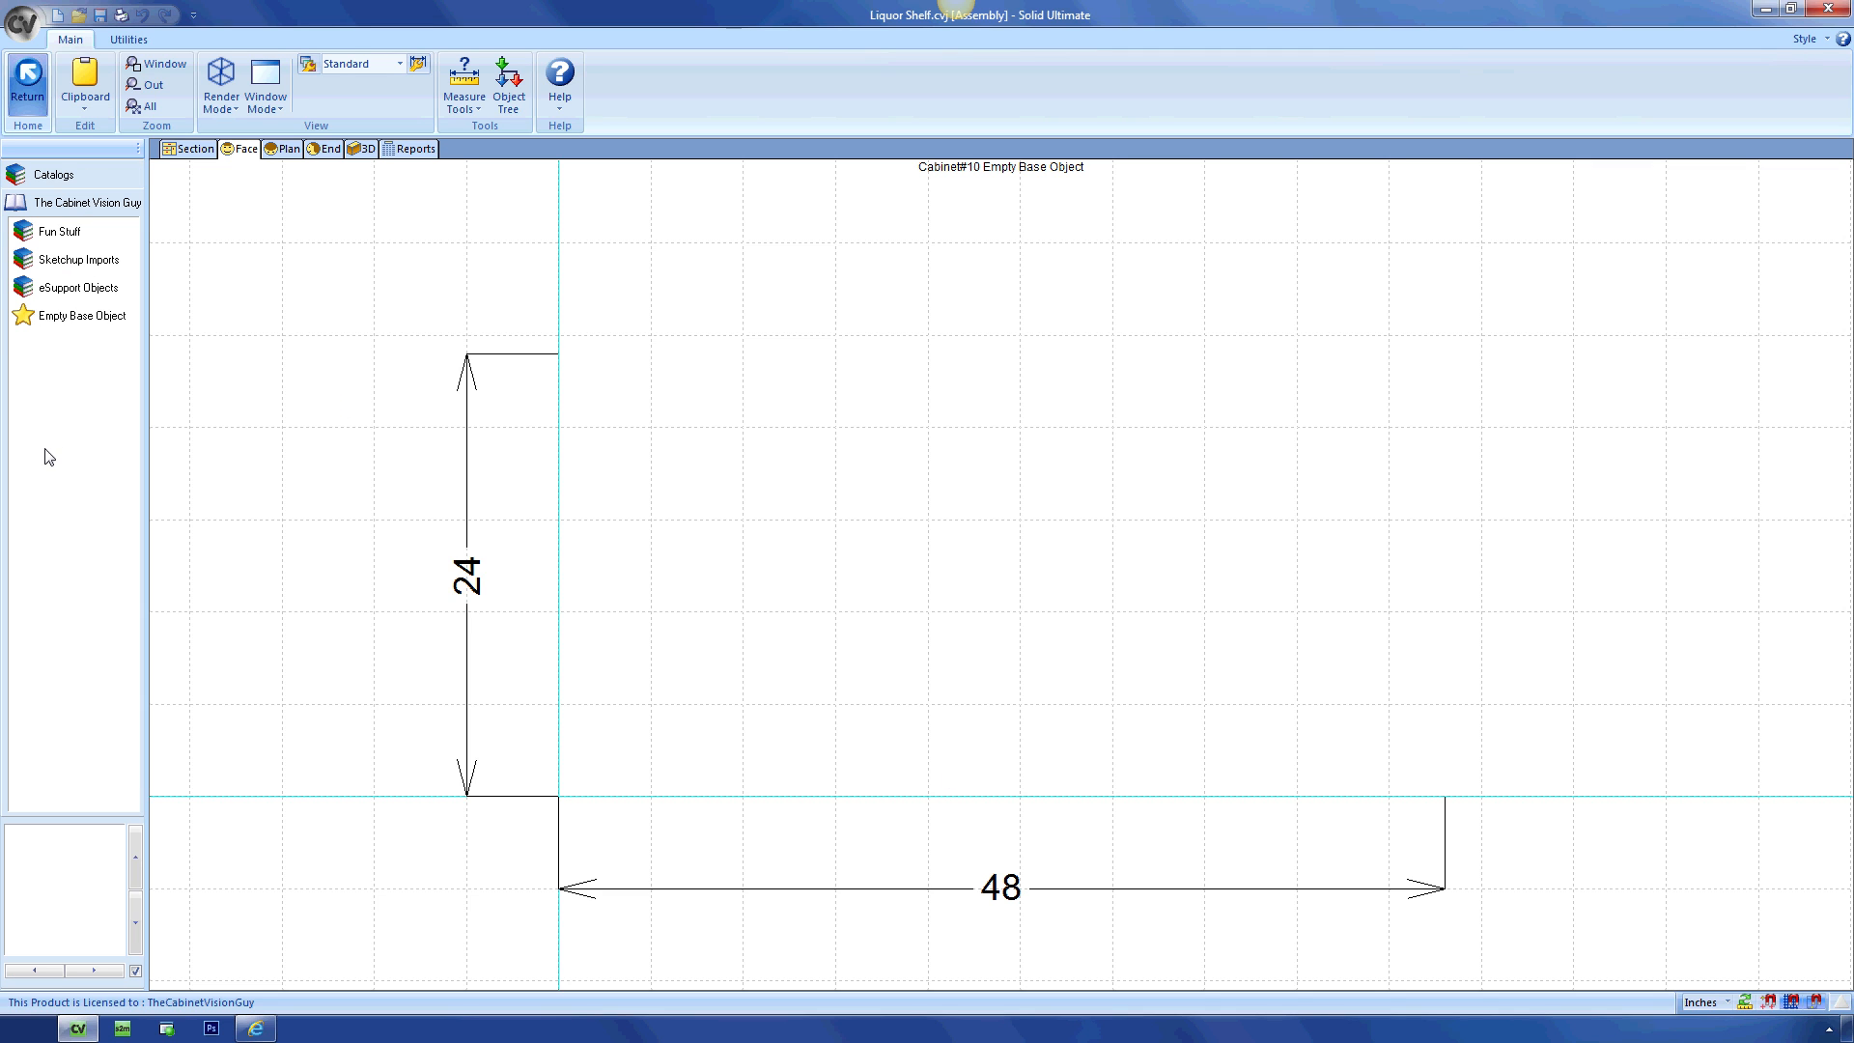
{"action": "left_click", "coordinate": [58, 259]}
{"action": "left_click", "coordinate": [44, 374]}
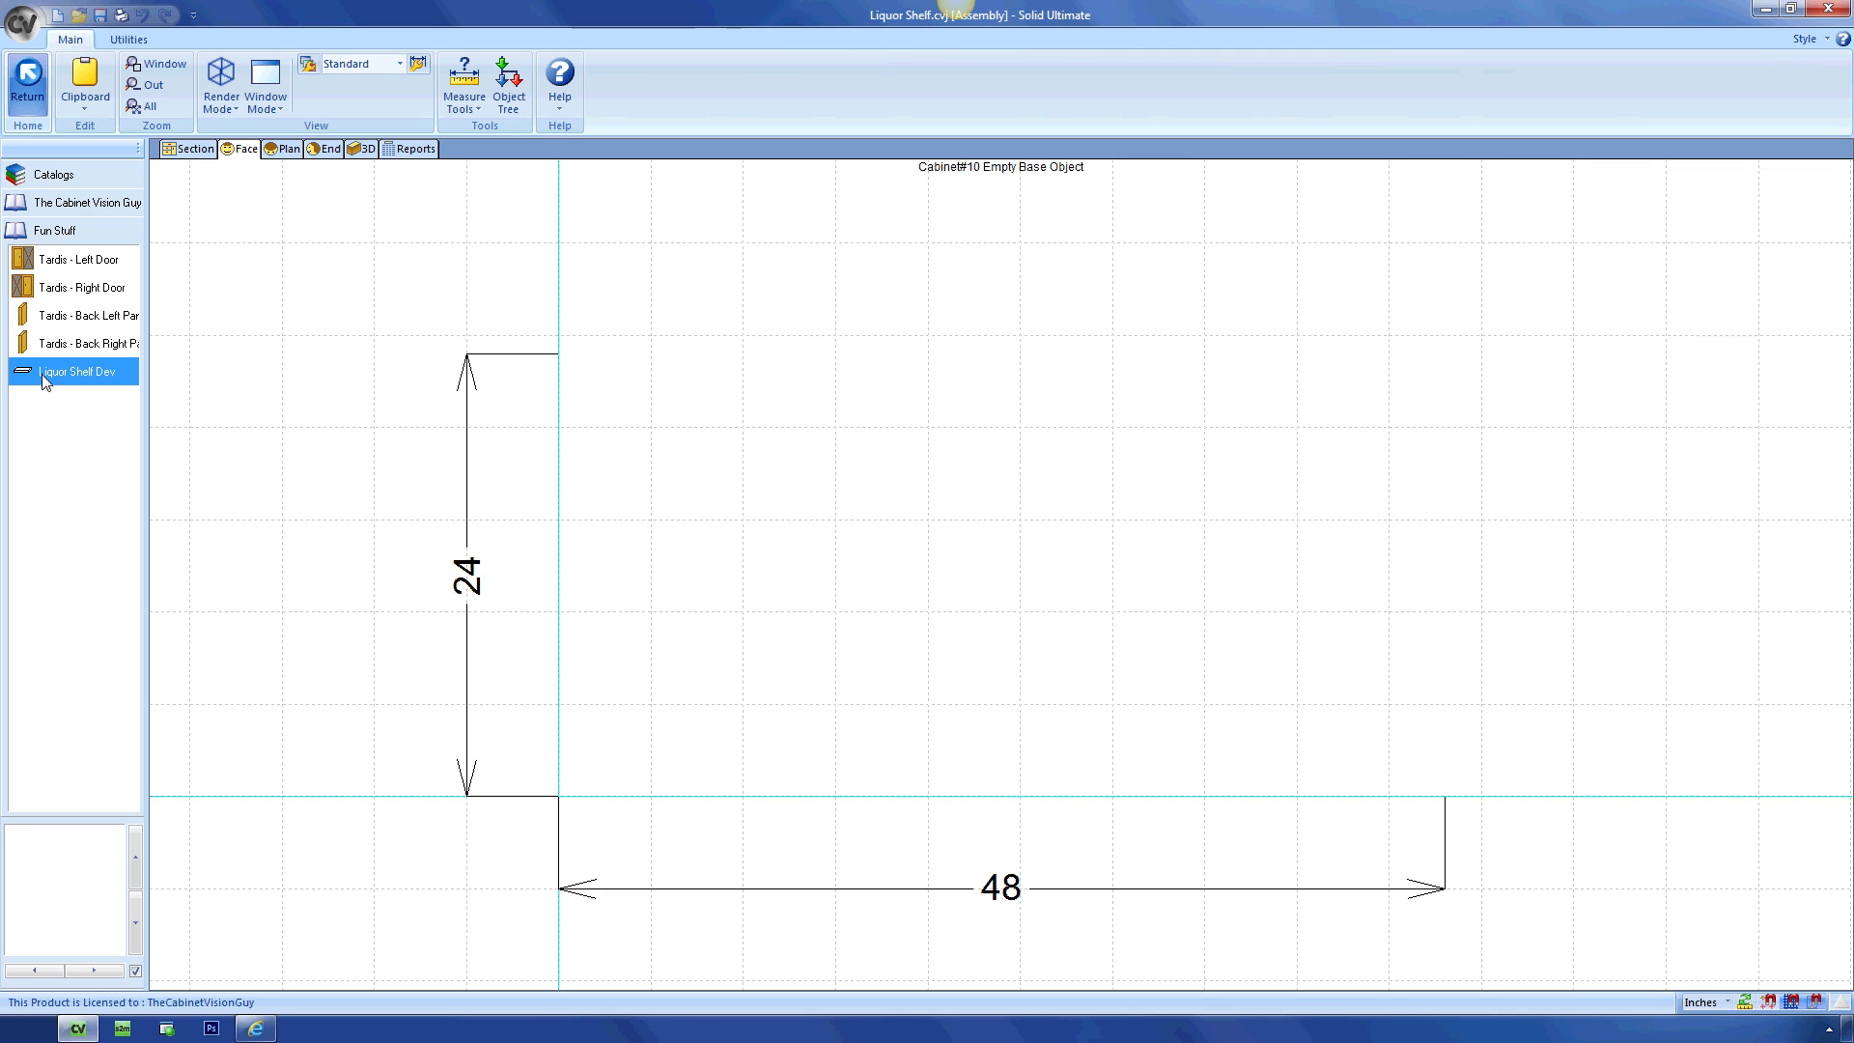
{"action": "left_click_drag", "start_coordinate": [43, 382], "coordinate": [667, 551]}
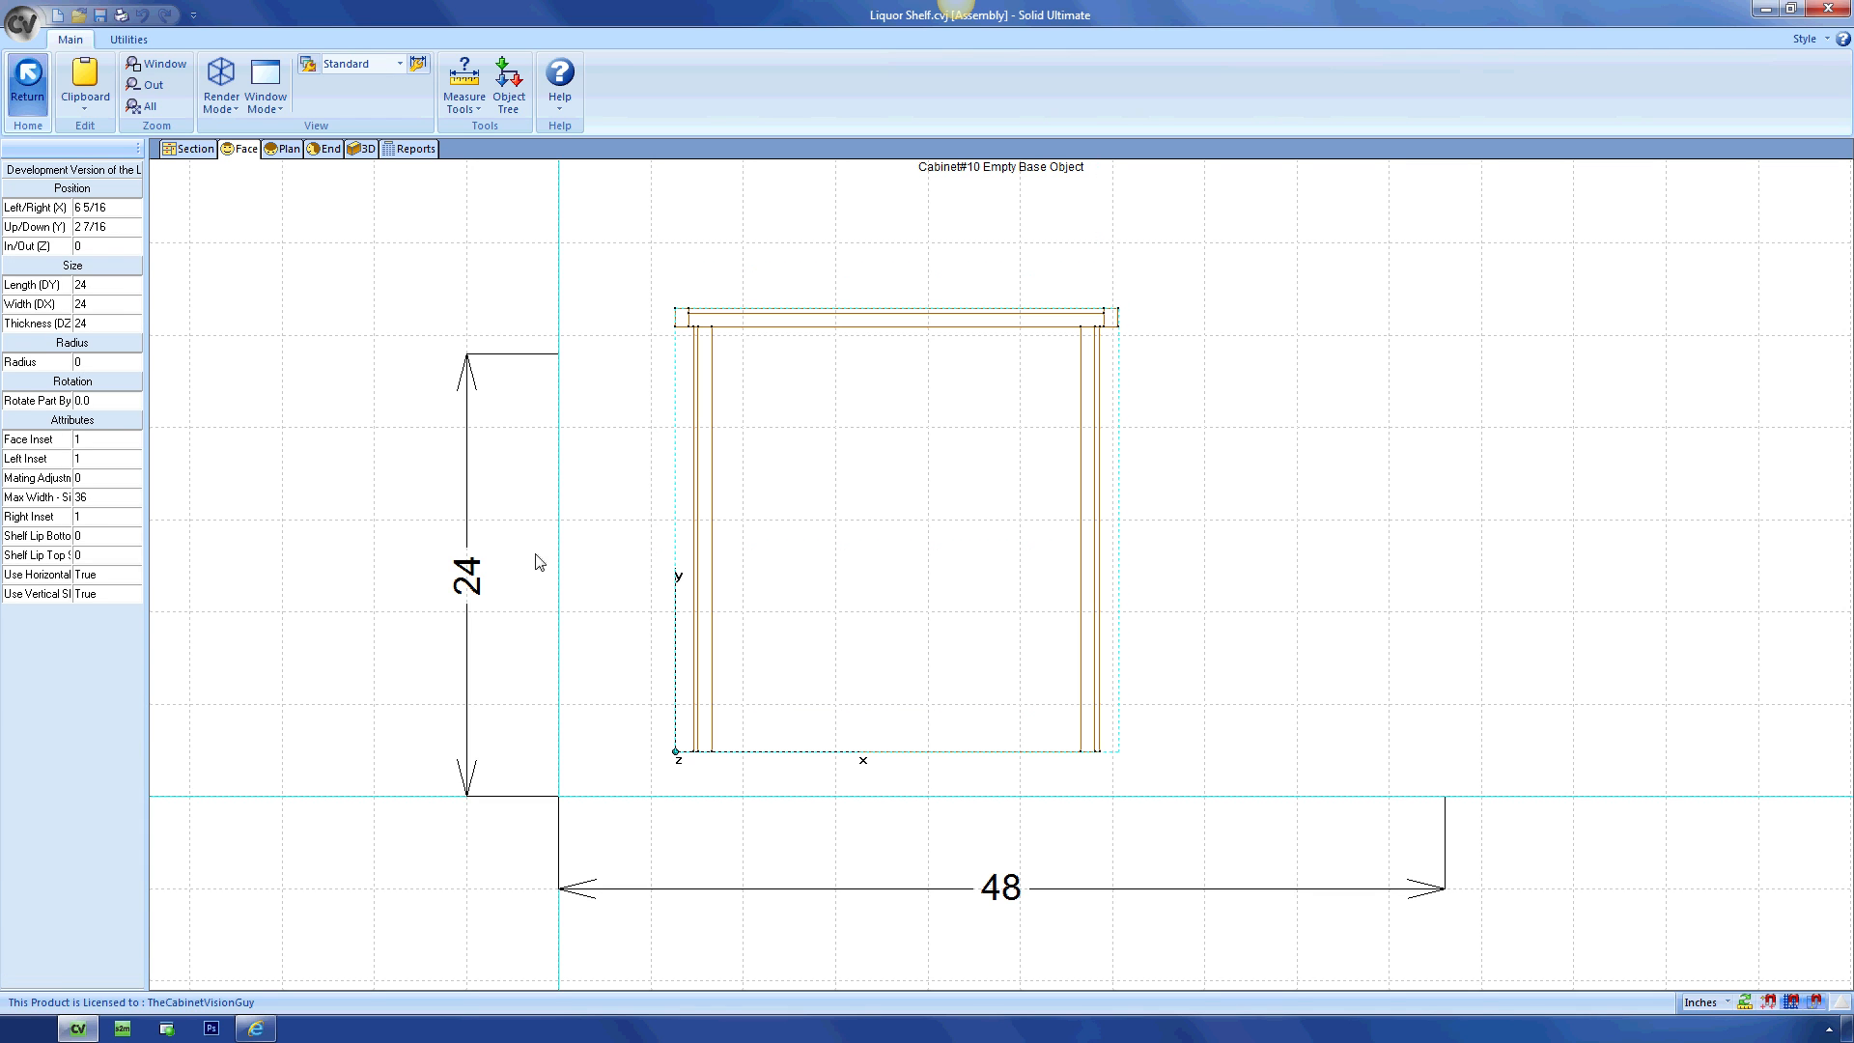
Set the inserted shelf's Left/Right (X) and Up/Down (Y) positions to 0.
{"action": "left_click", "coordinate": [132, 208]}
{"action": "type", "text": "0"}
{"action": "key", "text": "Return"}
{"action": "key", "text": "Tab"}
{"action": "type", "text": "0"}
{"action": "key", "text": "Return"}
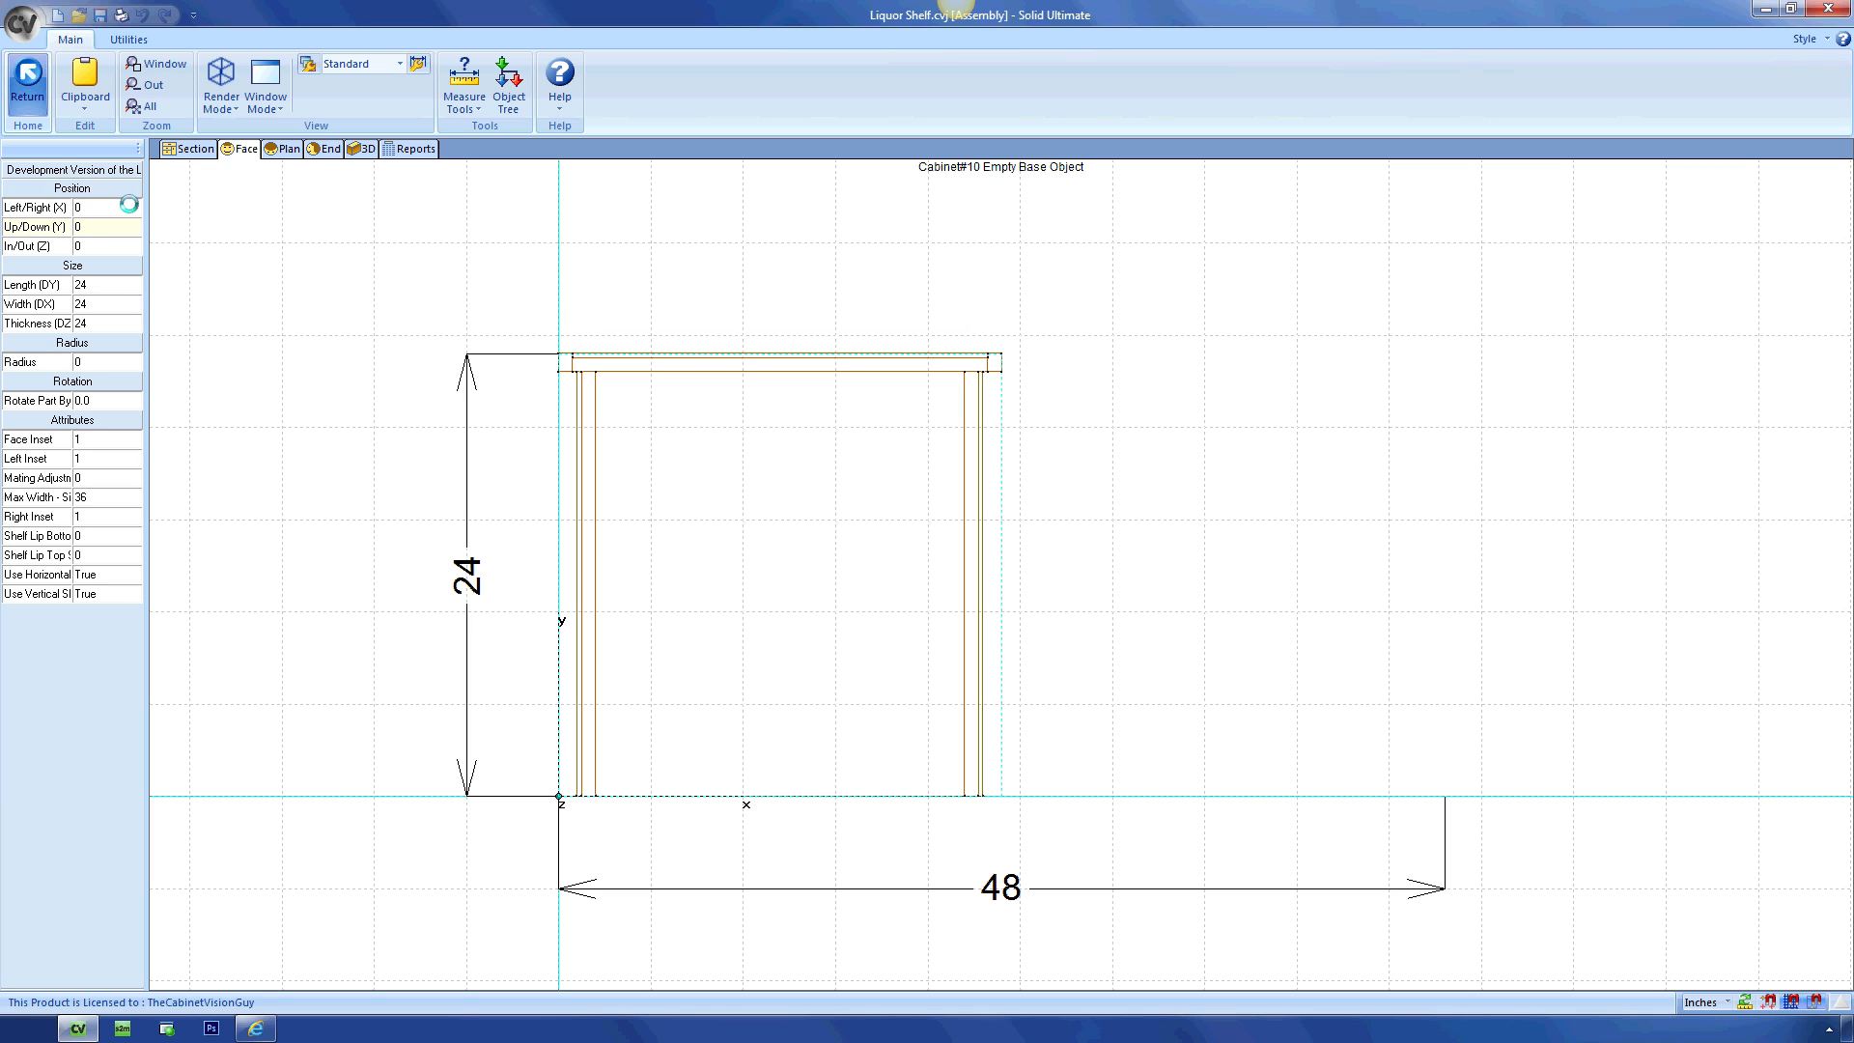
Drive the inserted shelf's Length (DY) with the equation :cab.dy/2.
{"action": "double_click", "coordinate": [130, 286]}
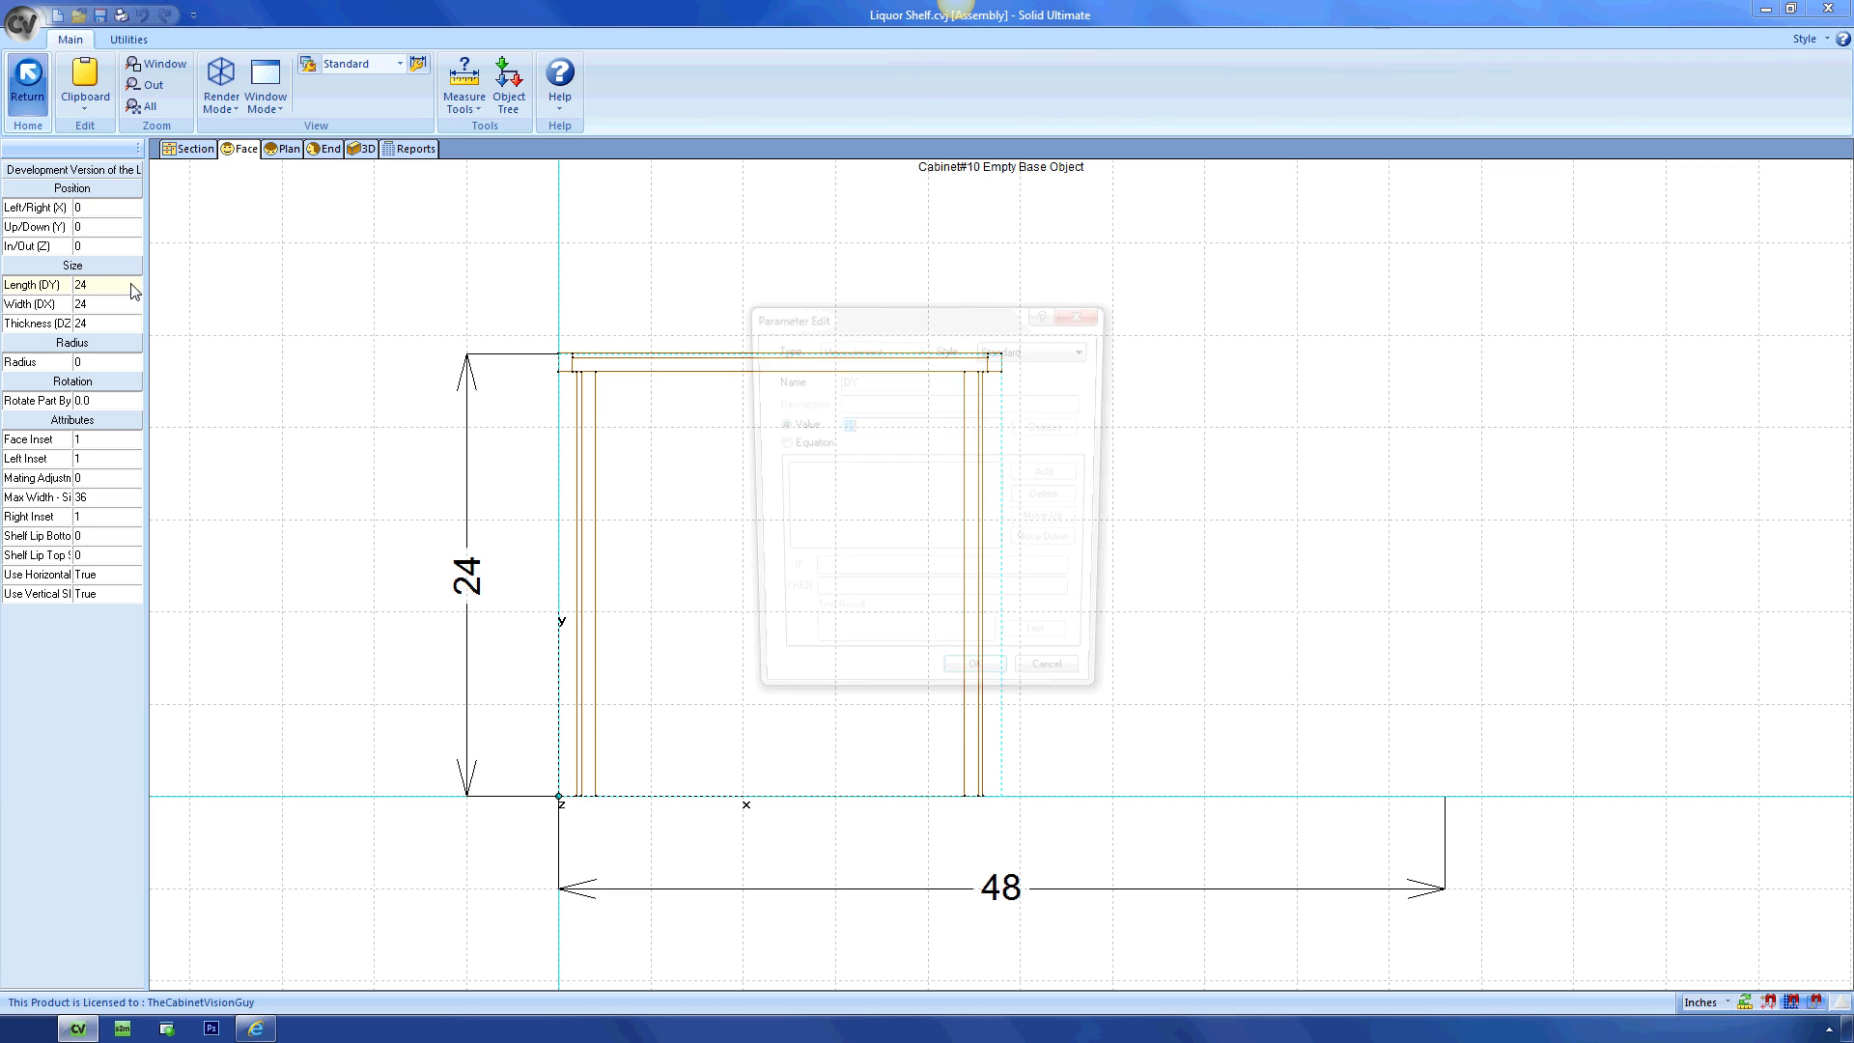
{"action": "left_click", "coordinate": [790, 445]}
{"action": "type", "text": ":cab.dy"}
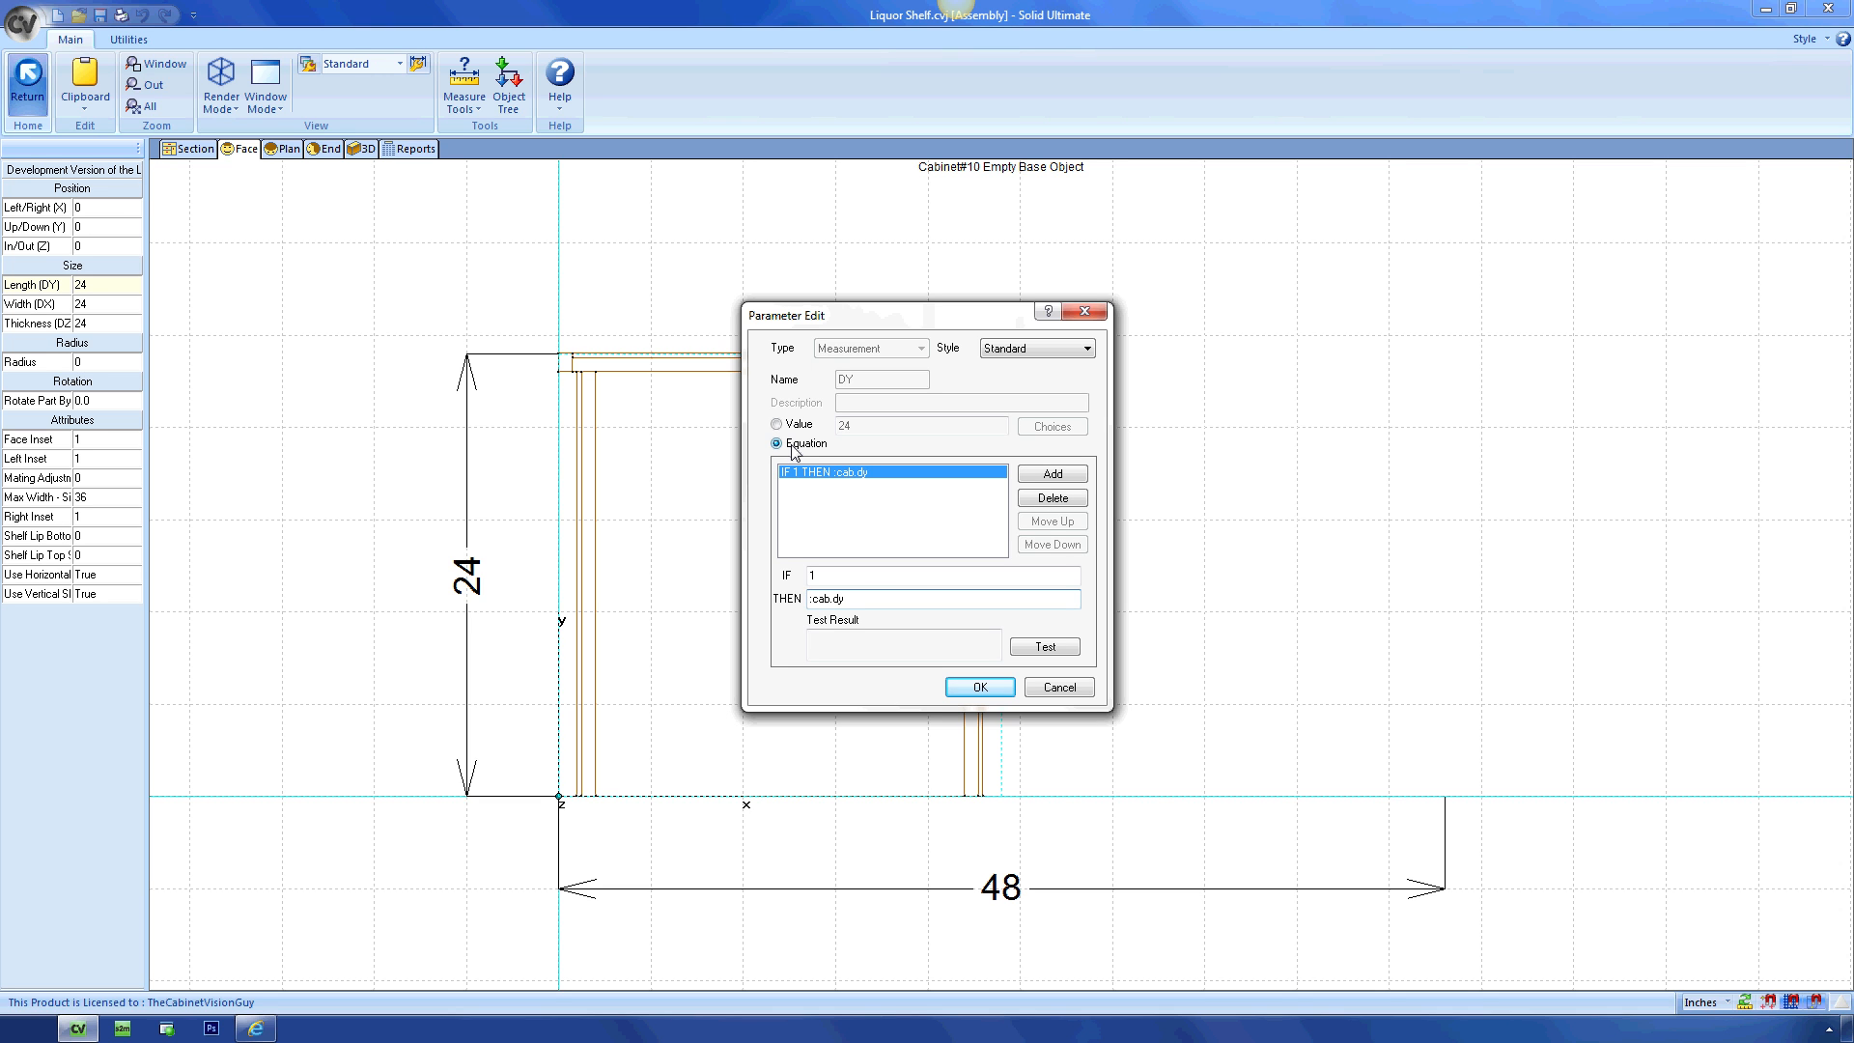
{"action": "type", "text": "/2"}
{"action": "key", "text": "Return"}
Drive the inserted shelf's Width (DX) with the equation :cab.dx.
{"action": "left_click", "coordinate": [128, 307]}
{"action": "double_click", "coordinate": [134, 307]}
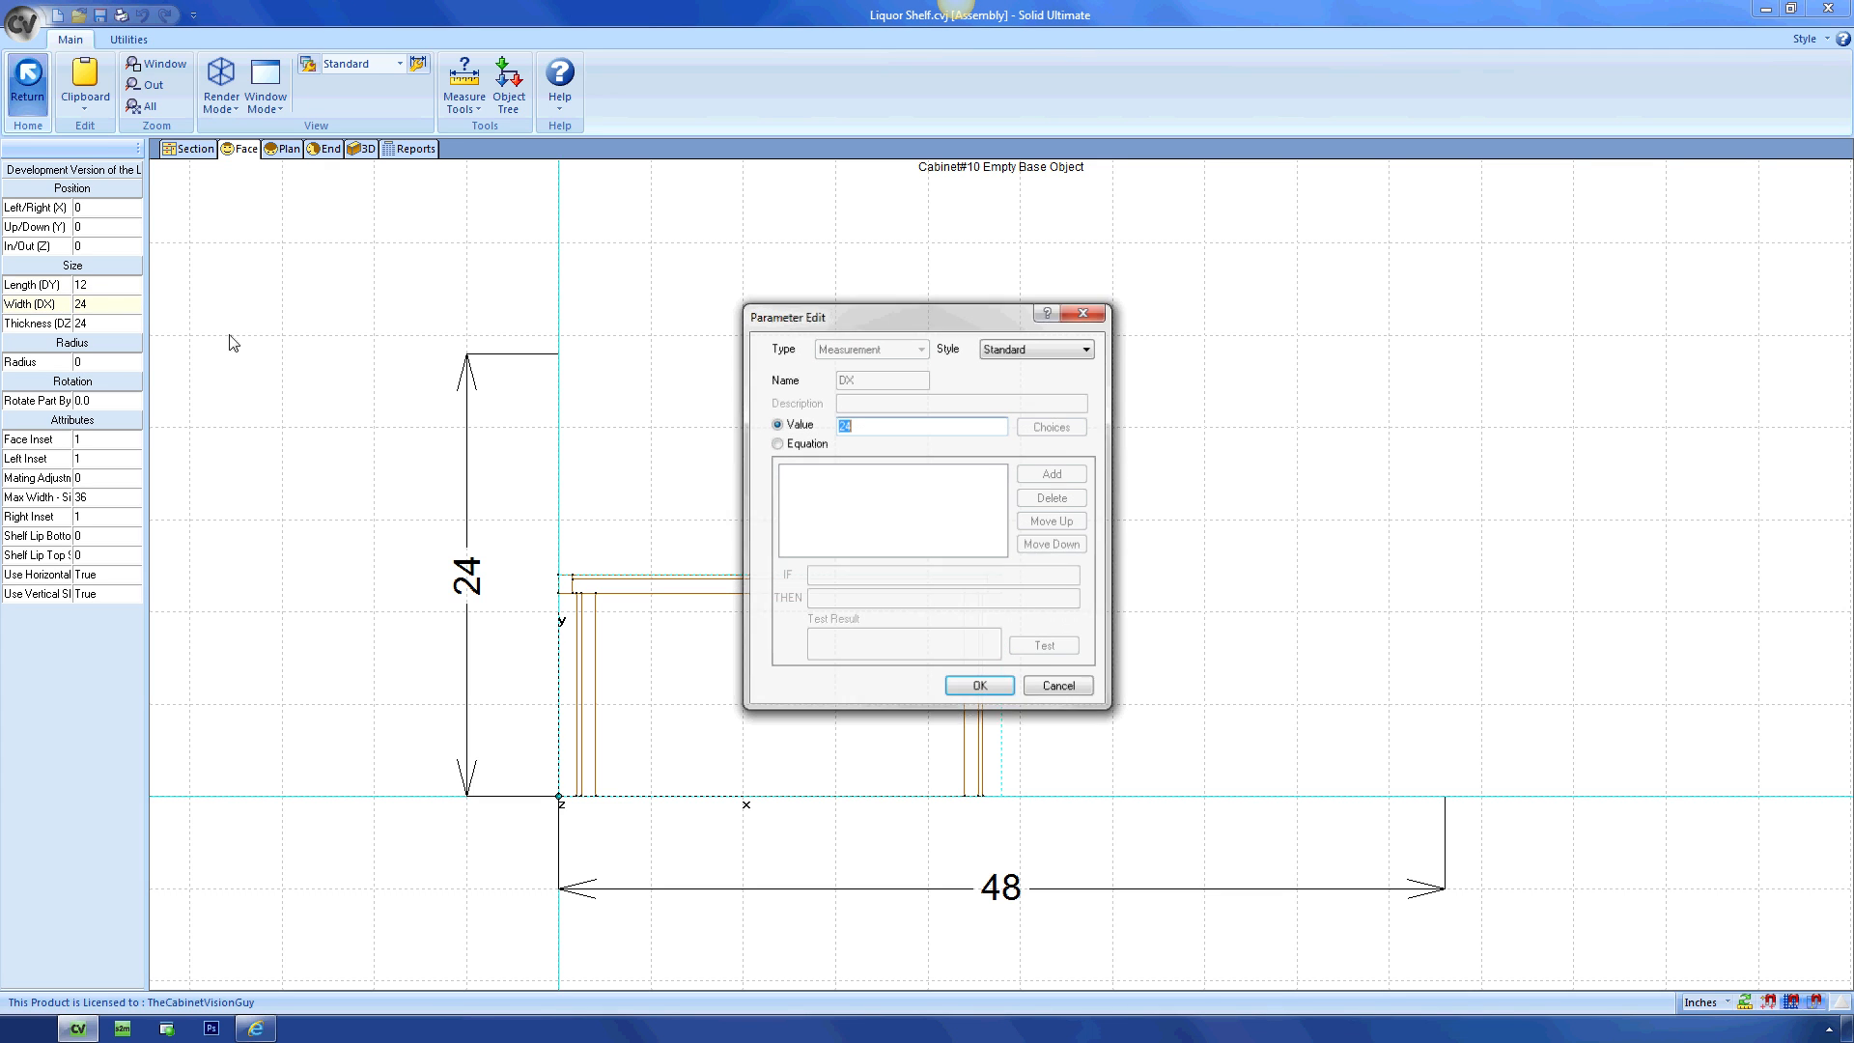
{"action": "left_click", "coordinate": [778, 443]}
{"action": "type", "text": ":cab.dx"}
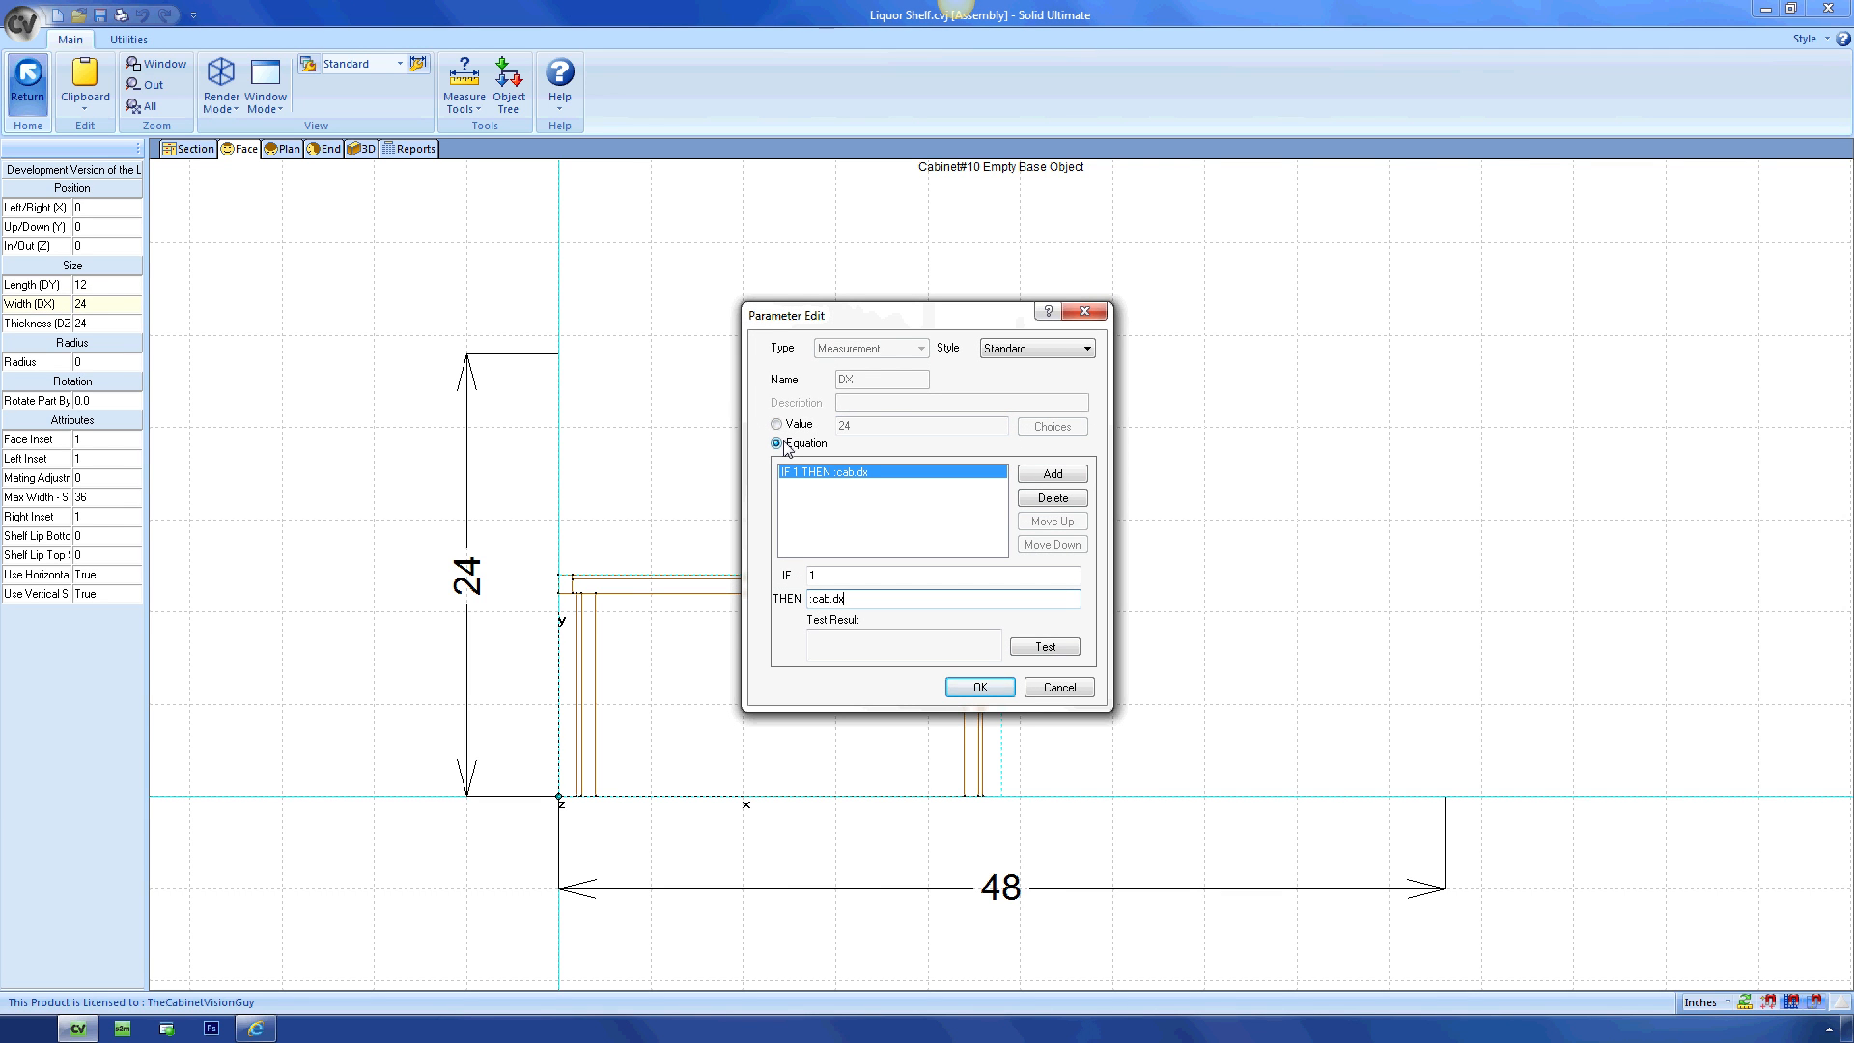
{"action": "key", "text": "Return"}
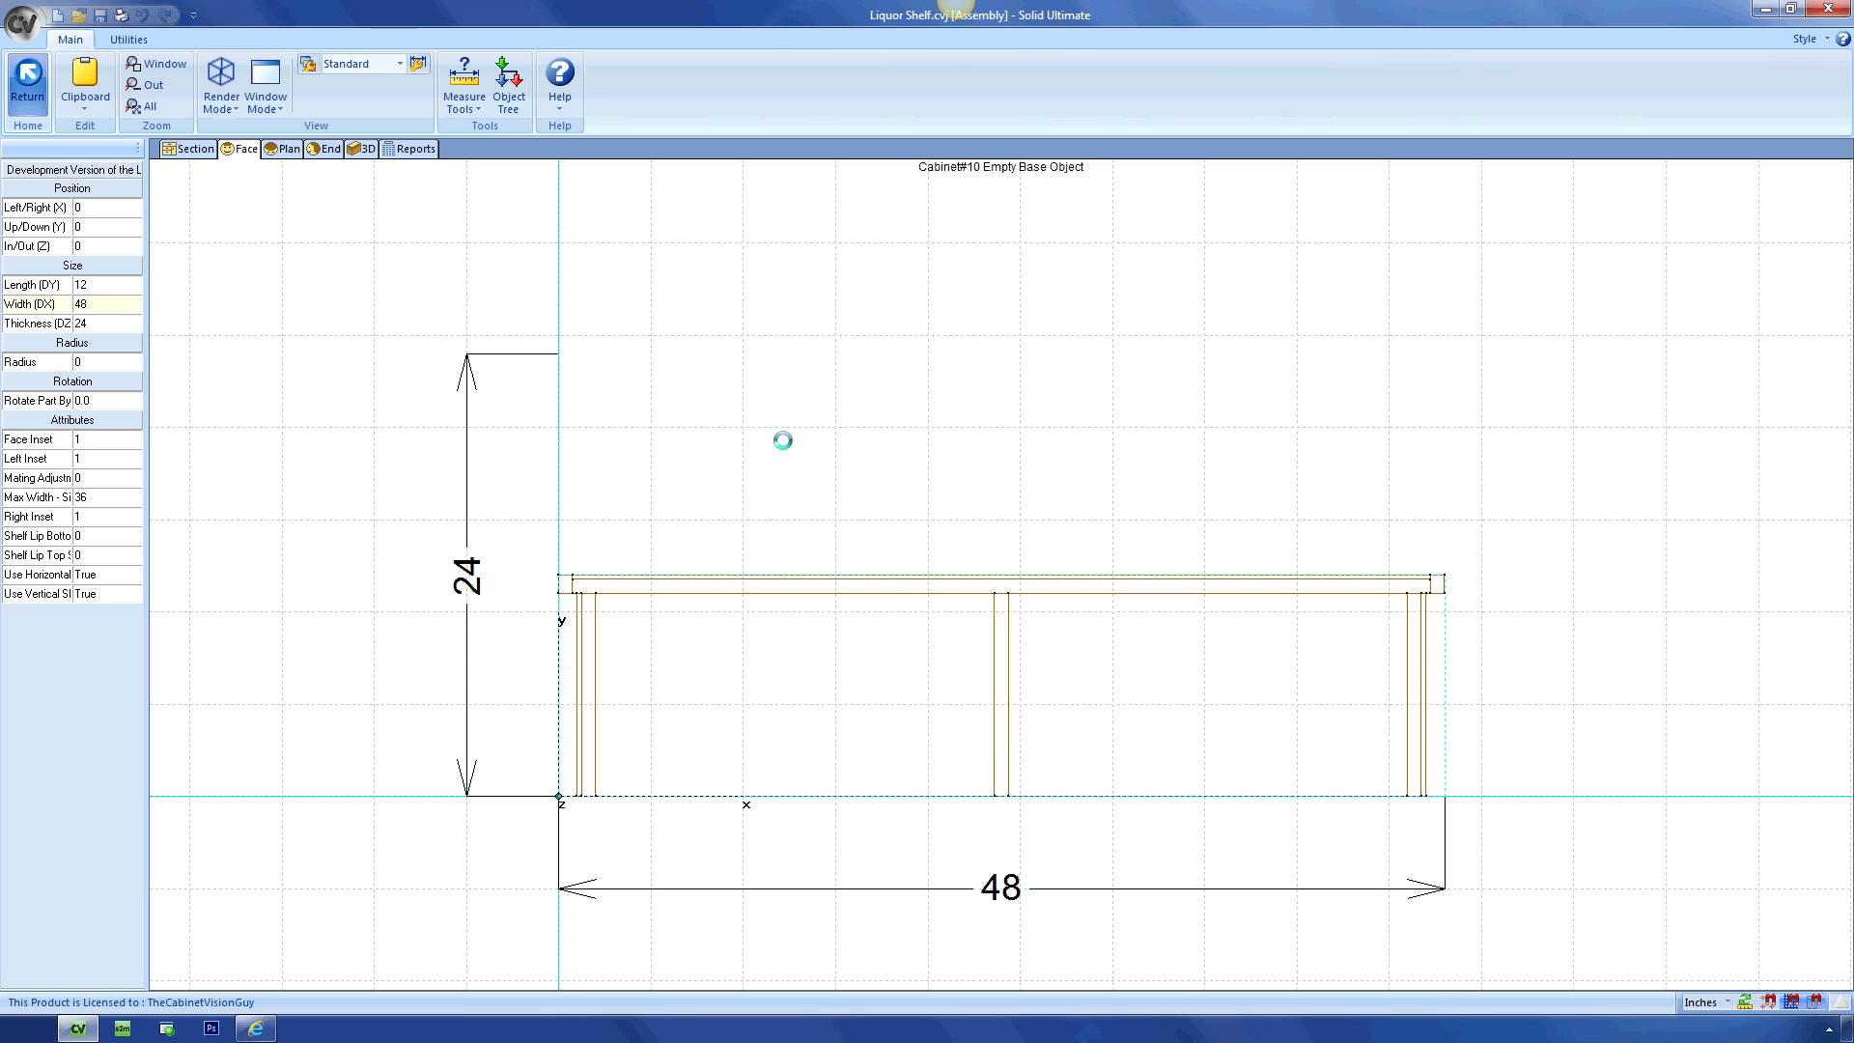
Drive the inserted shelf's Thickness (DZ) with the equation :cab.dz.
{"action": "double_click", "coordinate": [132, 331]}
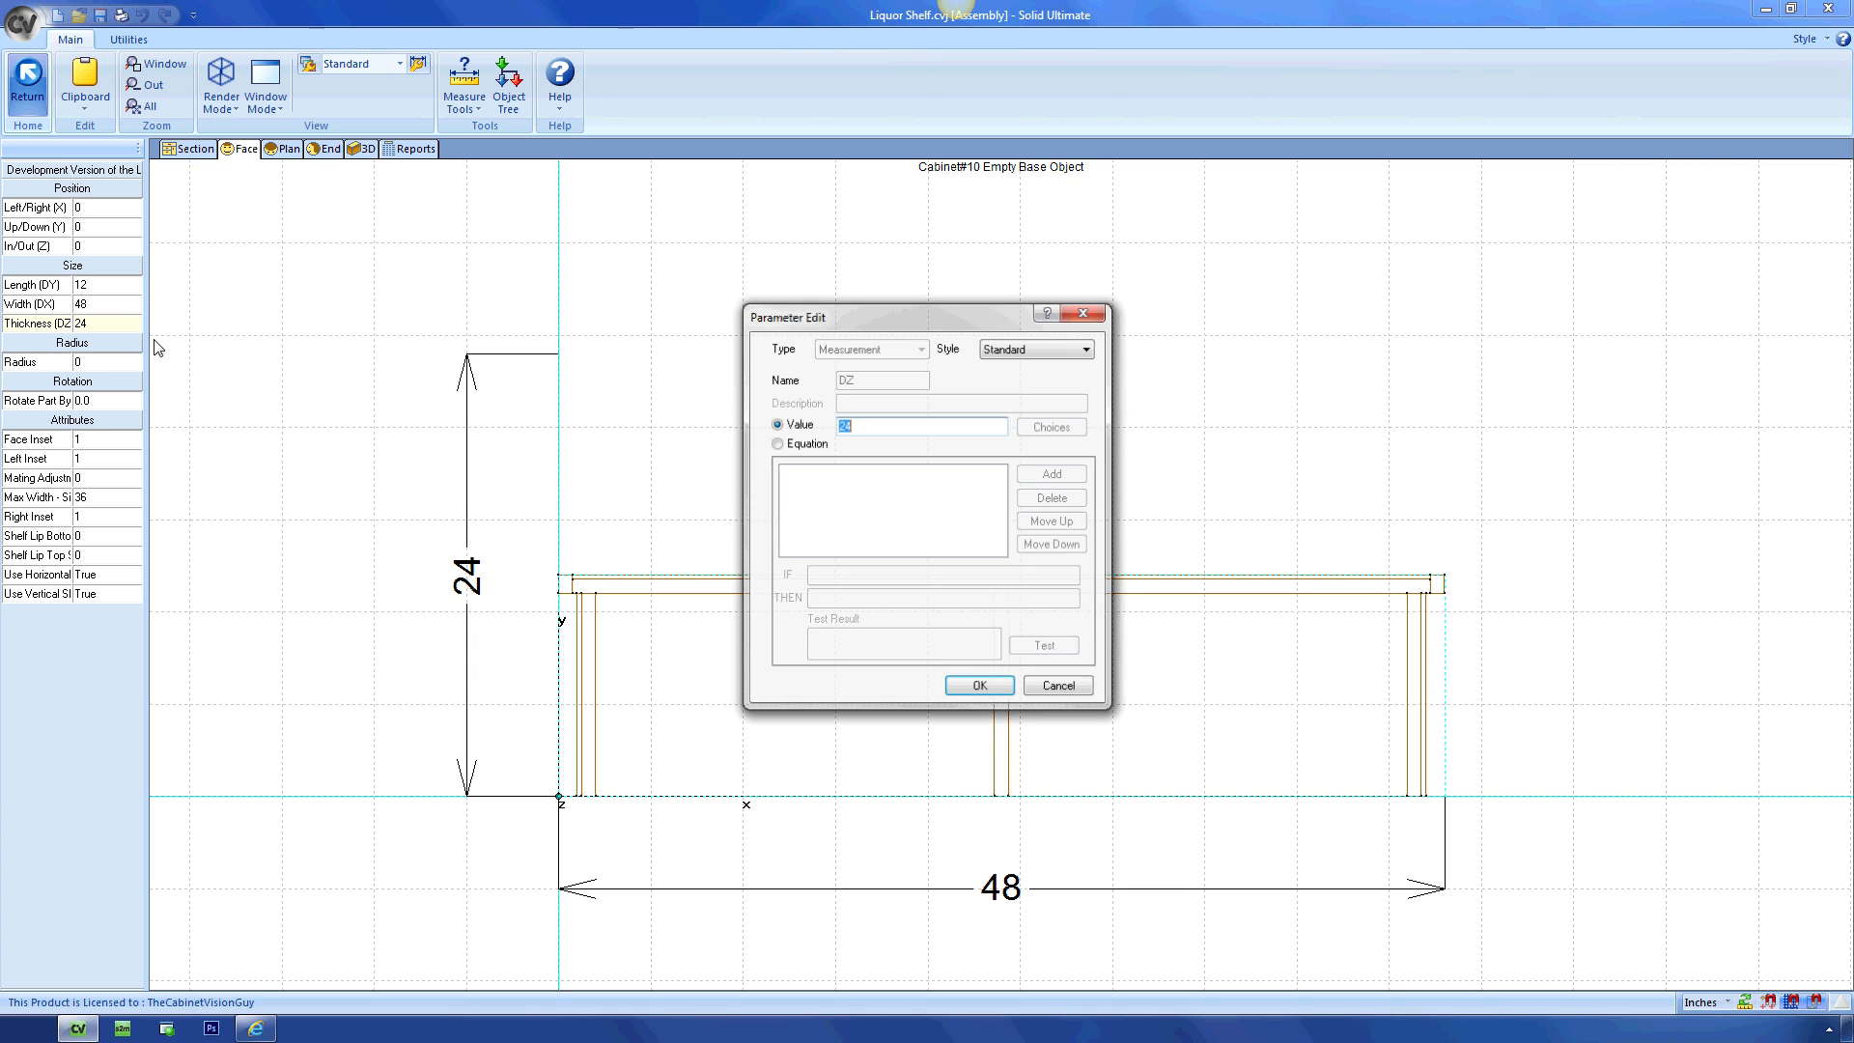
{"action": "left_click", "coordinate": [806, 445]}
{"action": "type", "text": ":"}
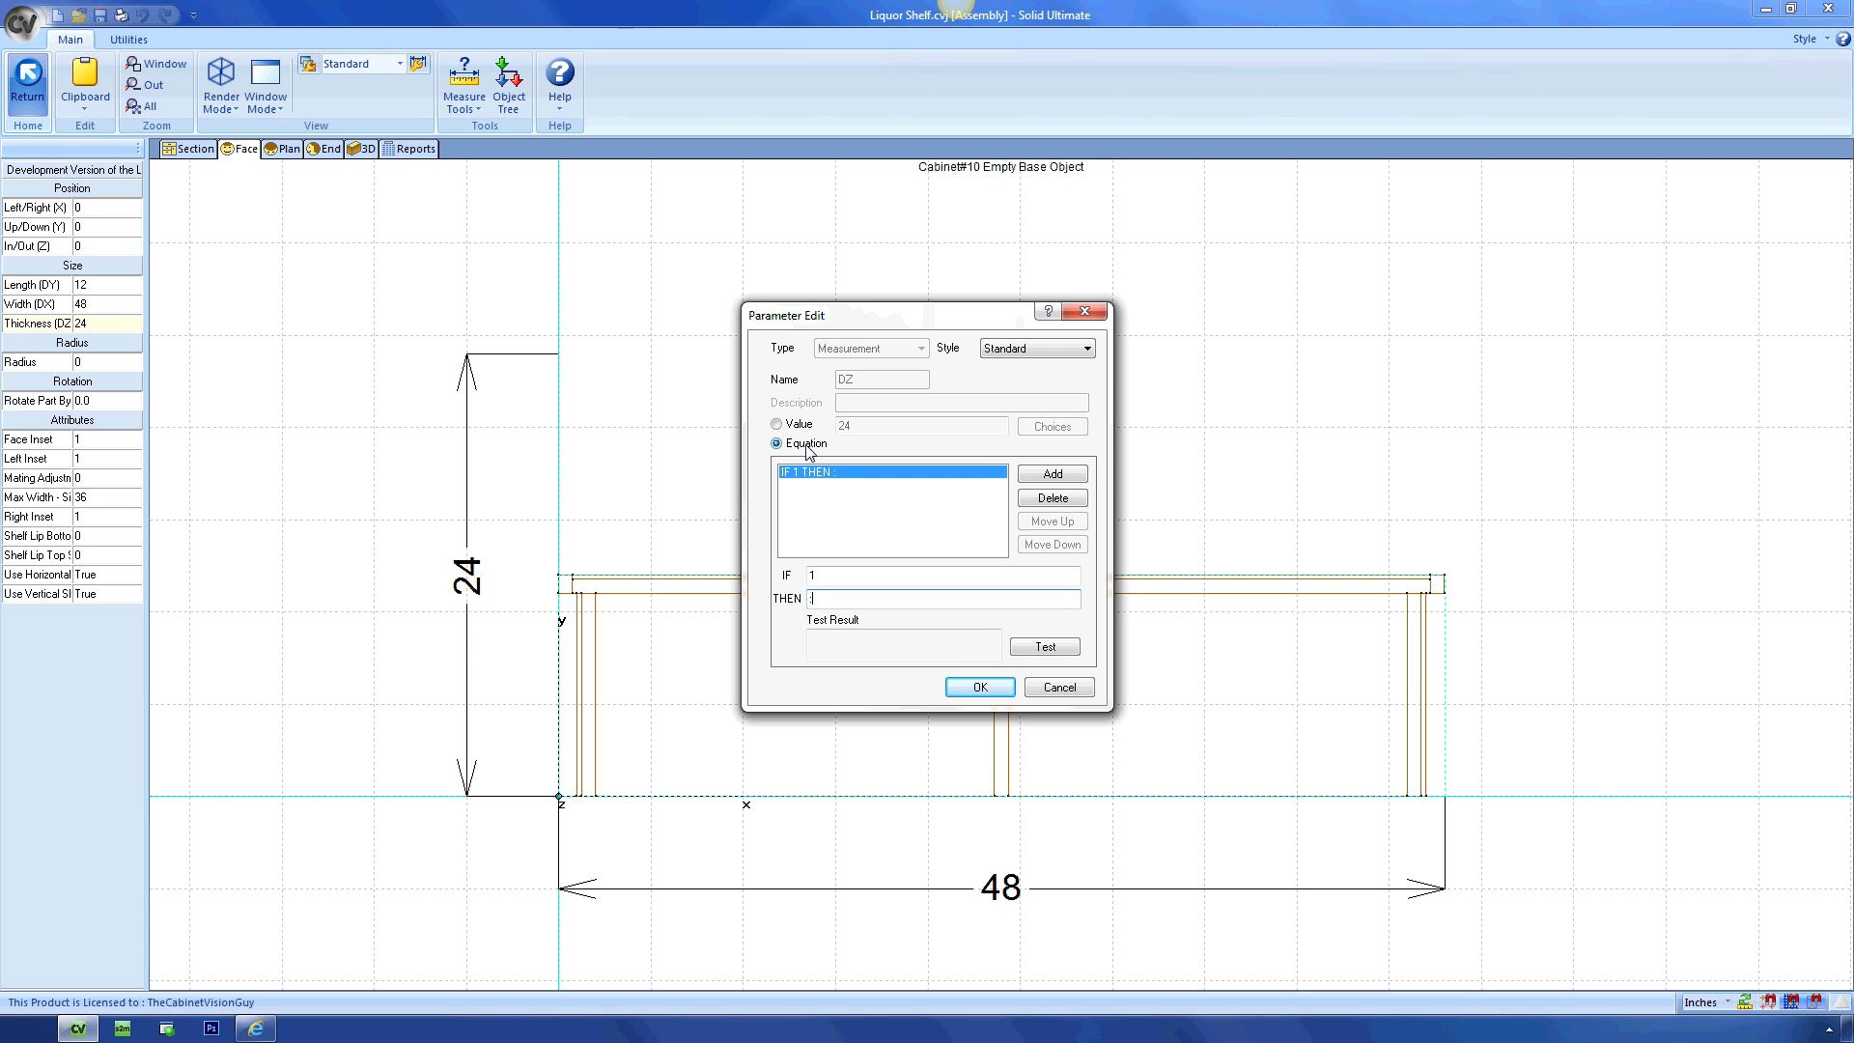
{"action": "type", "text": "cab.dz"}
{"action": "key", "text": "Return"}
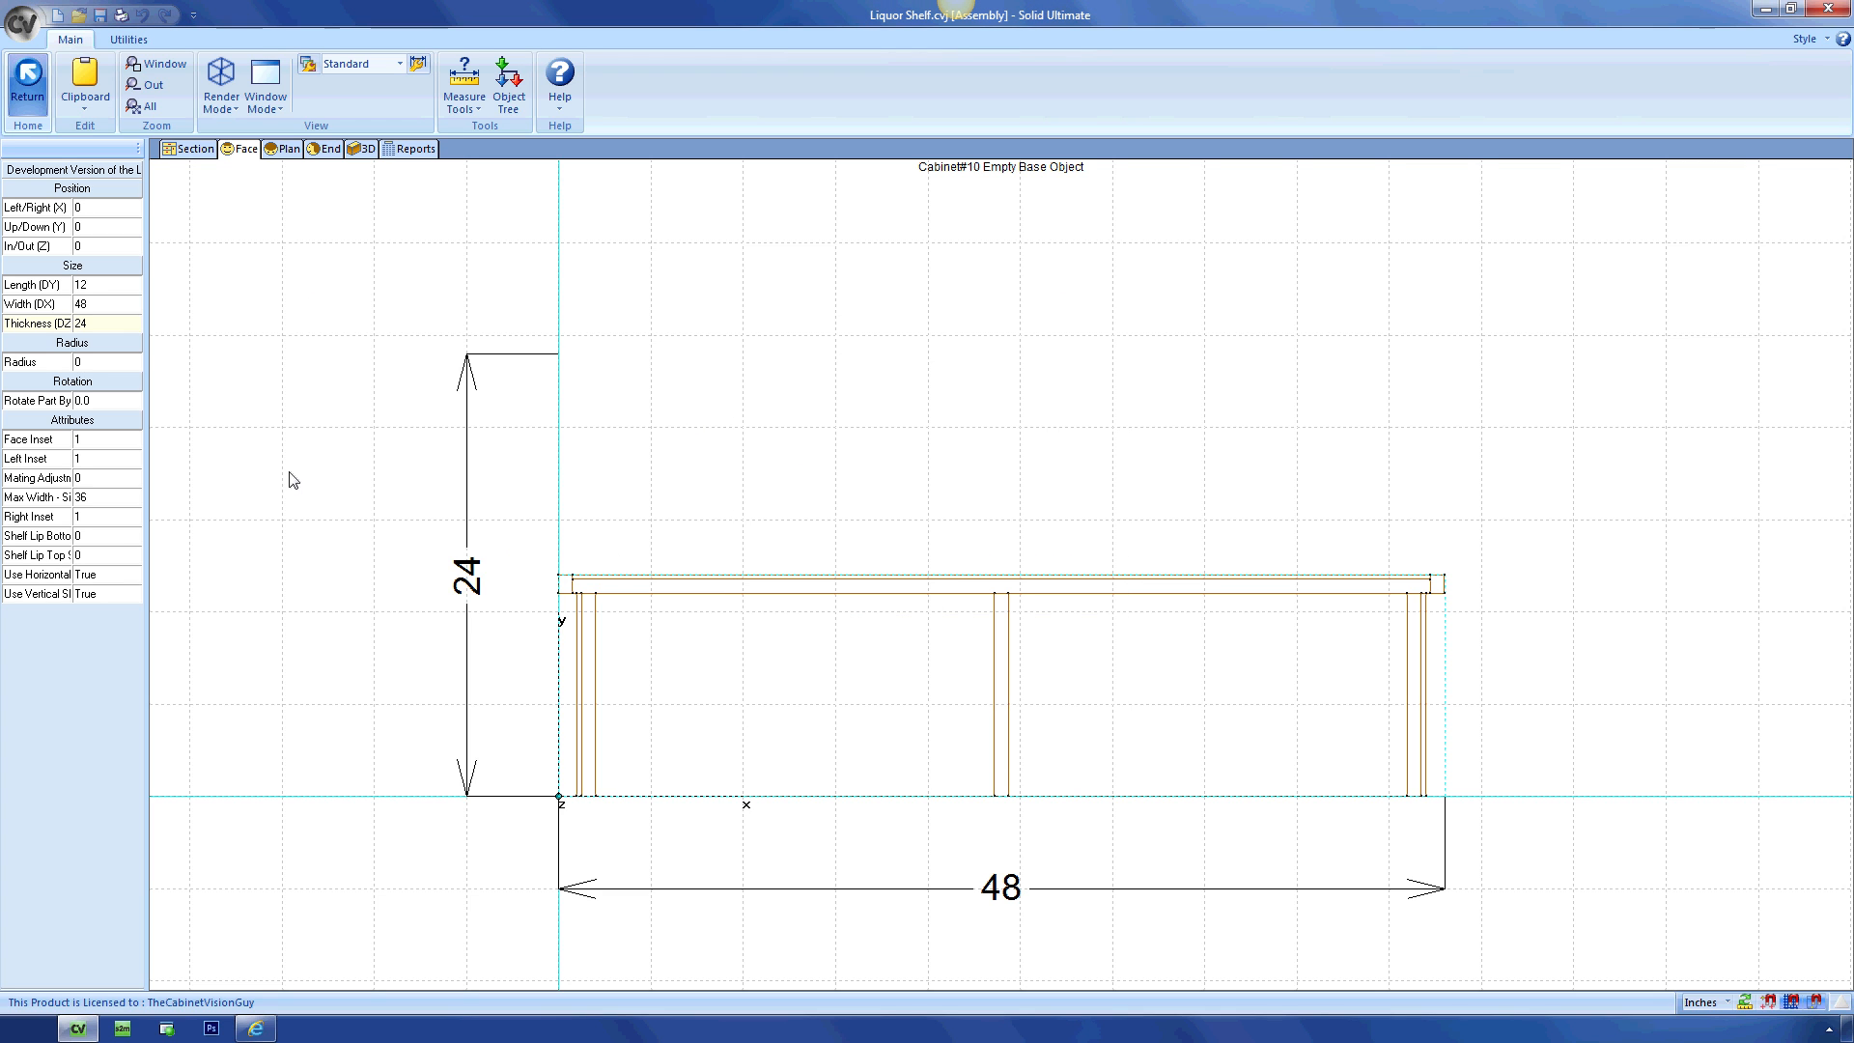
Set the lower shelf's Shelf Lip Top attribute to 1 and deselect the shelf.
{"action": "left_click", "coordinate": [96, 558]}
{"action": "type", "text": "1"}
{"action": "key", "text": "Return"}
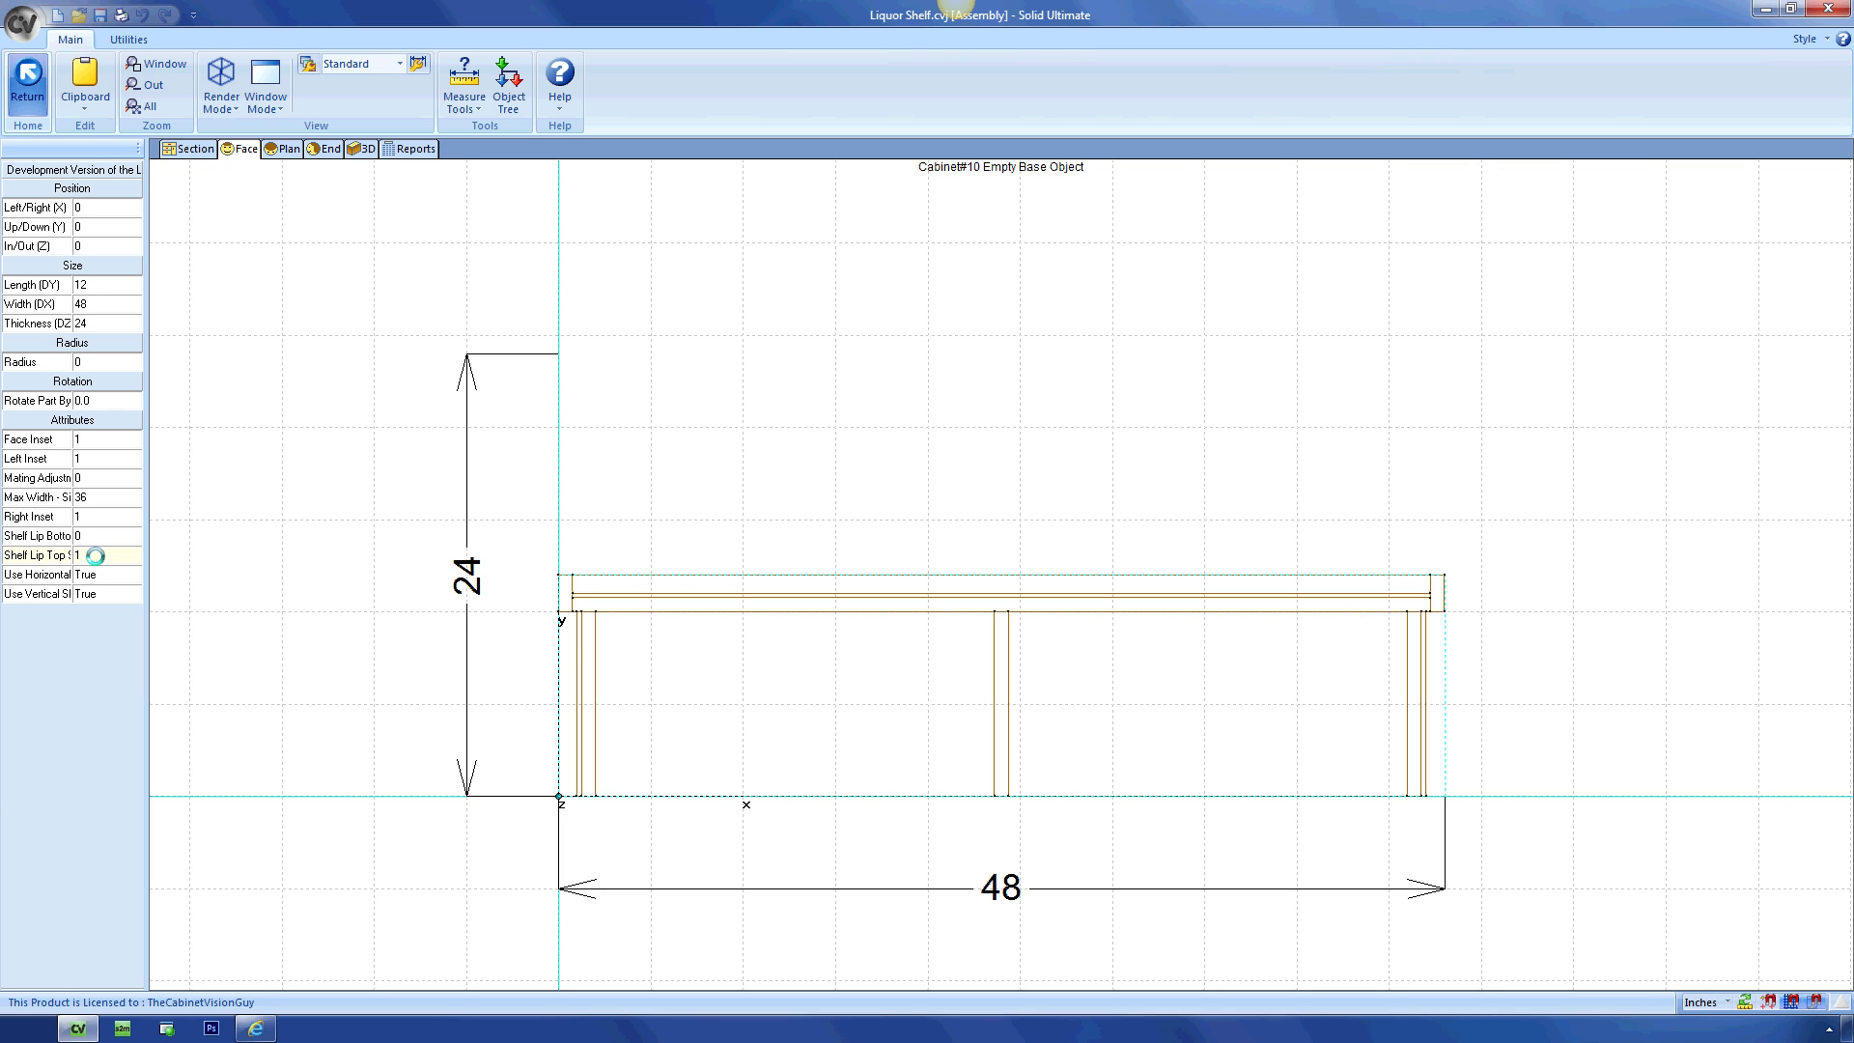
{"action": "left_click", "coordinate": [361, 478]}
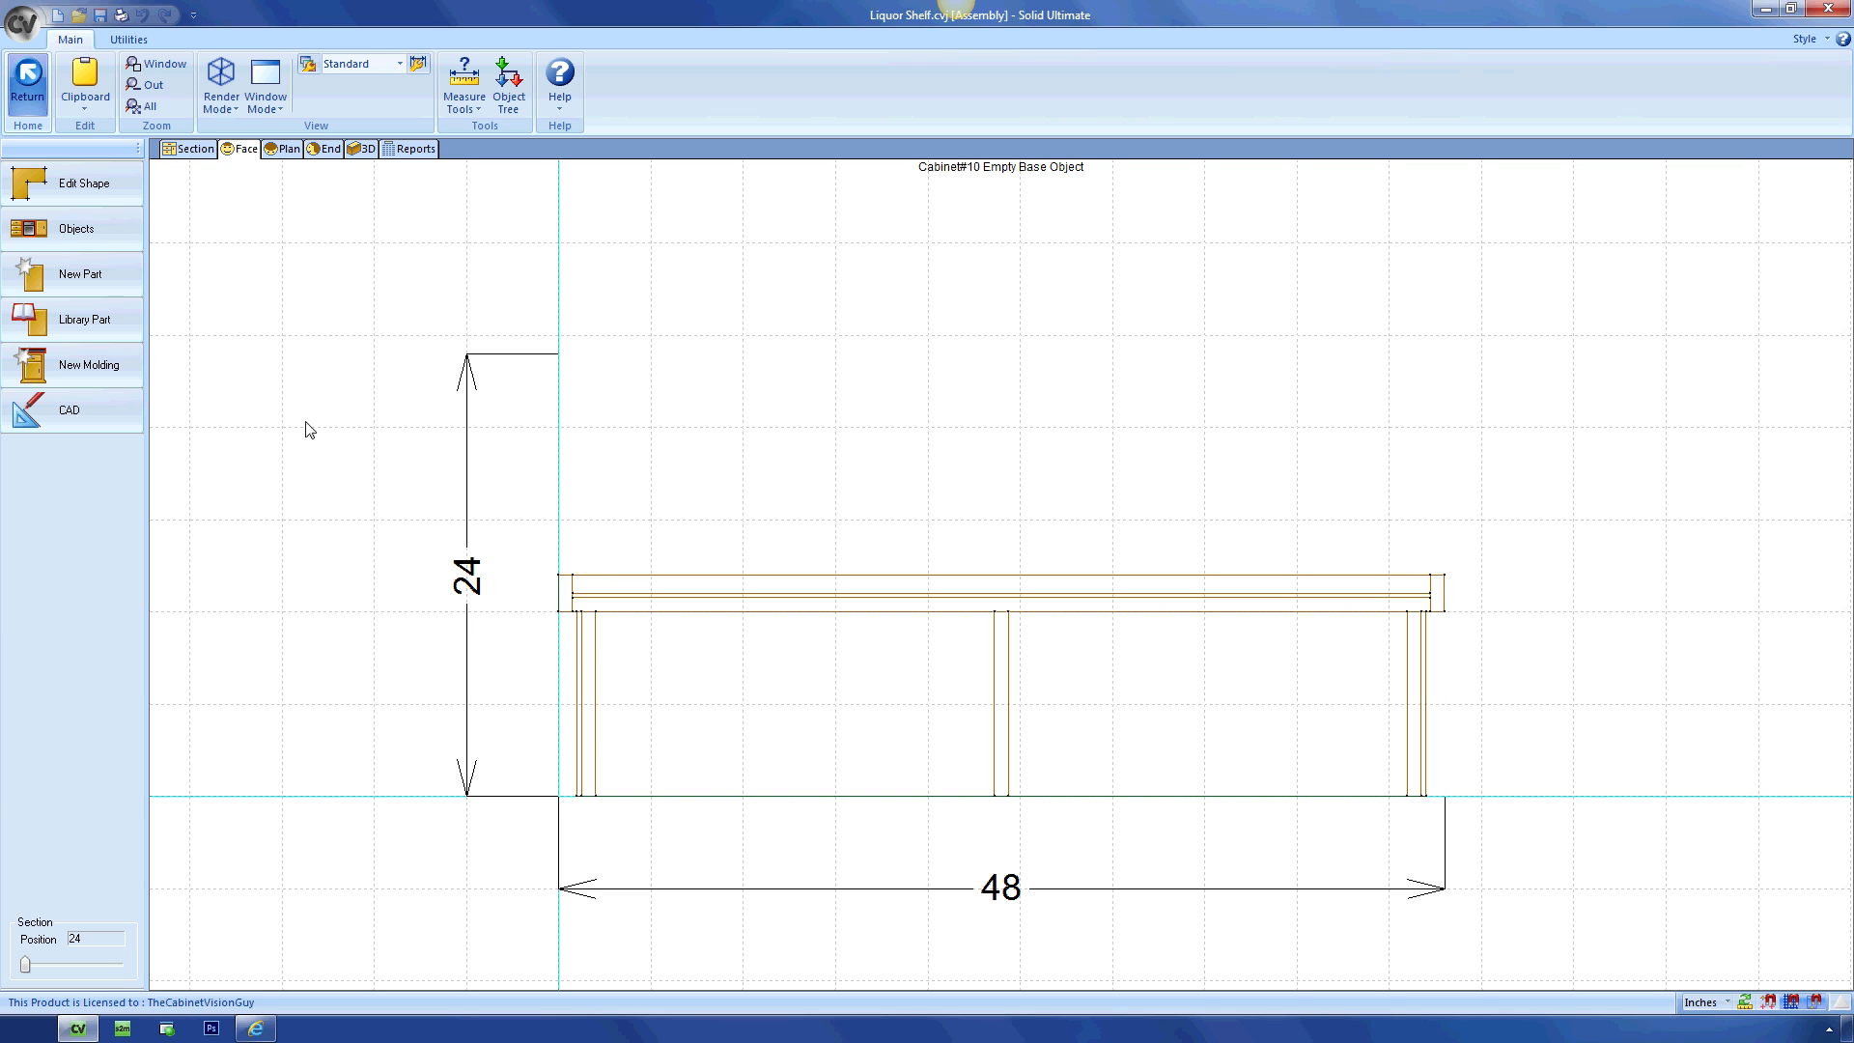
Insert a second Liquor Shelf Dev above the first and set its Left/Right (X) position to 4.
{"action": "left_click", "coordinate": [93, 226]}
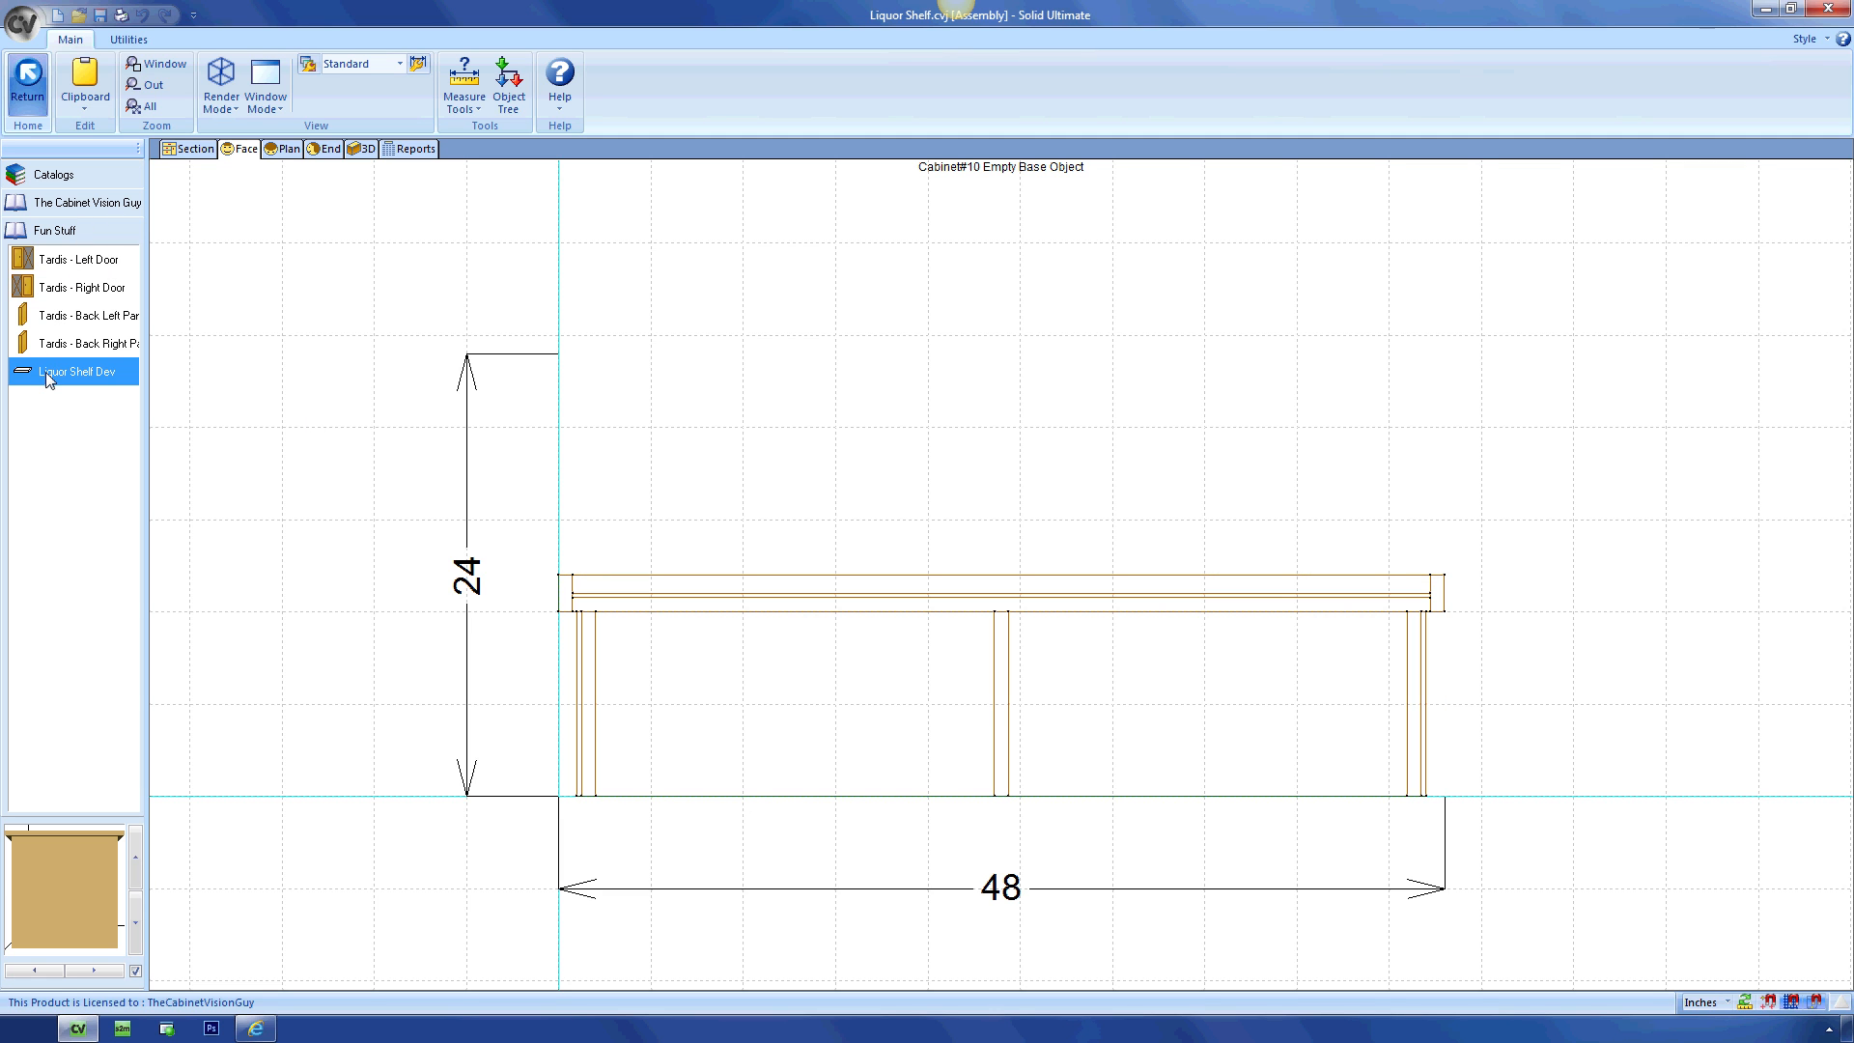
{"action": "left_click", "coordinate": [651, 504]}
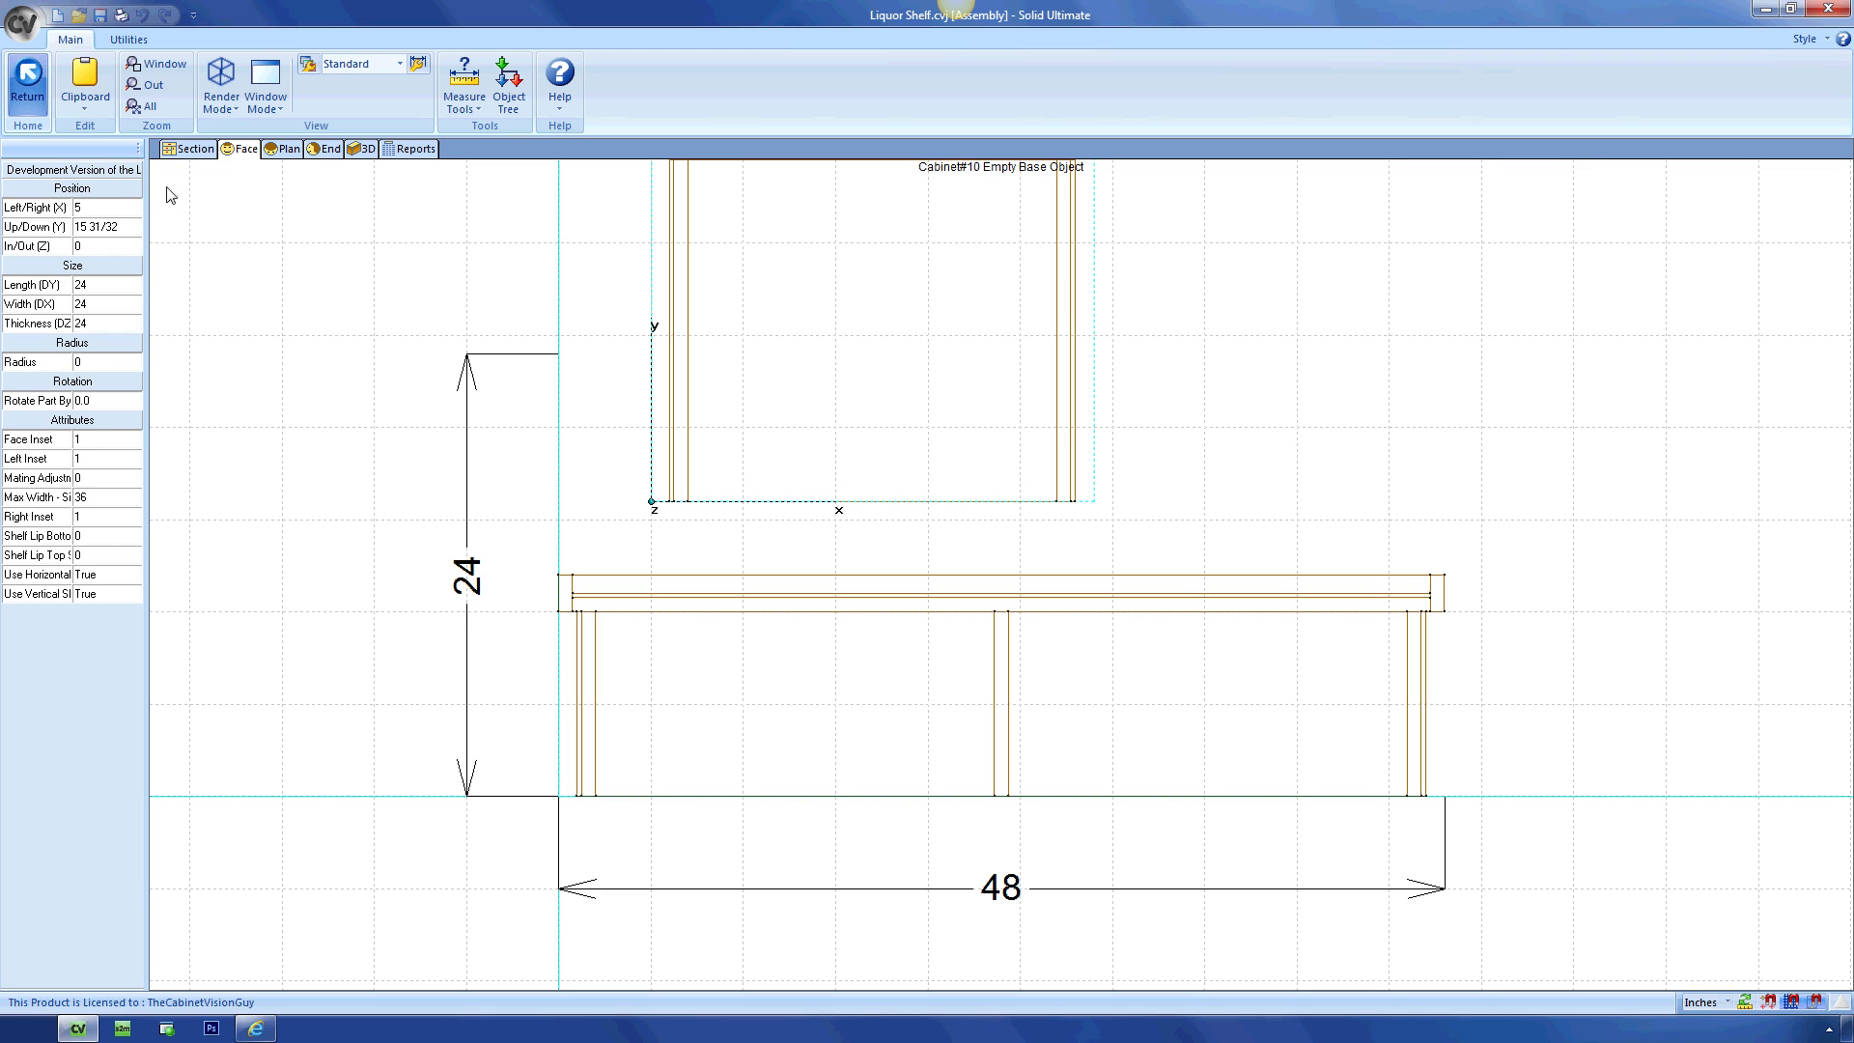
{"action": "left_click", "coordinate": [108, 209]}
{"action": "type", "text": "4"}
{"action": "key", "text": "Return"}
Drive the upper shelf's Up/Down (Y) position with the equation :cab.dy/2.
{"action": "left_click", "coordinate": [114, 227]}
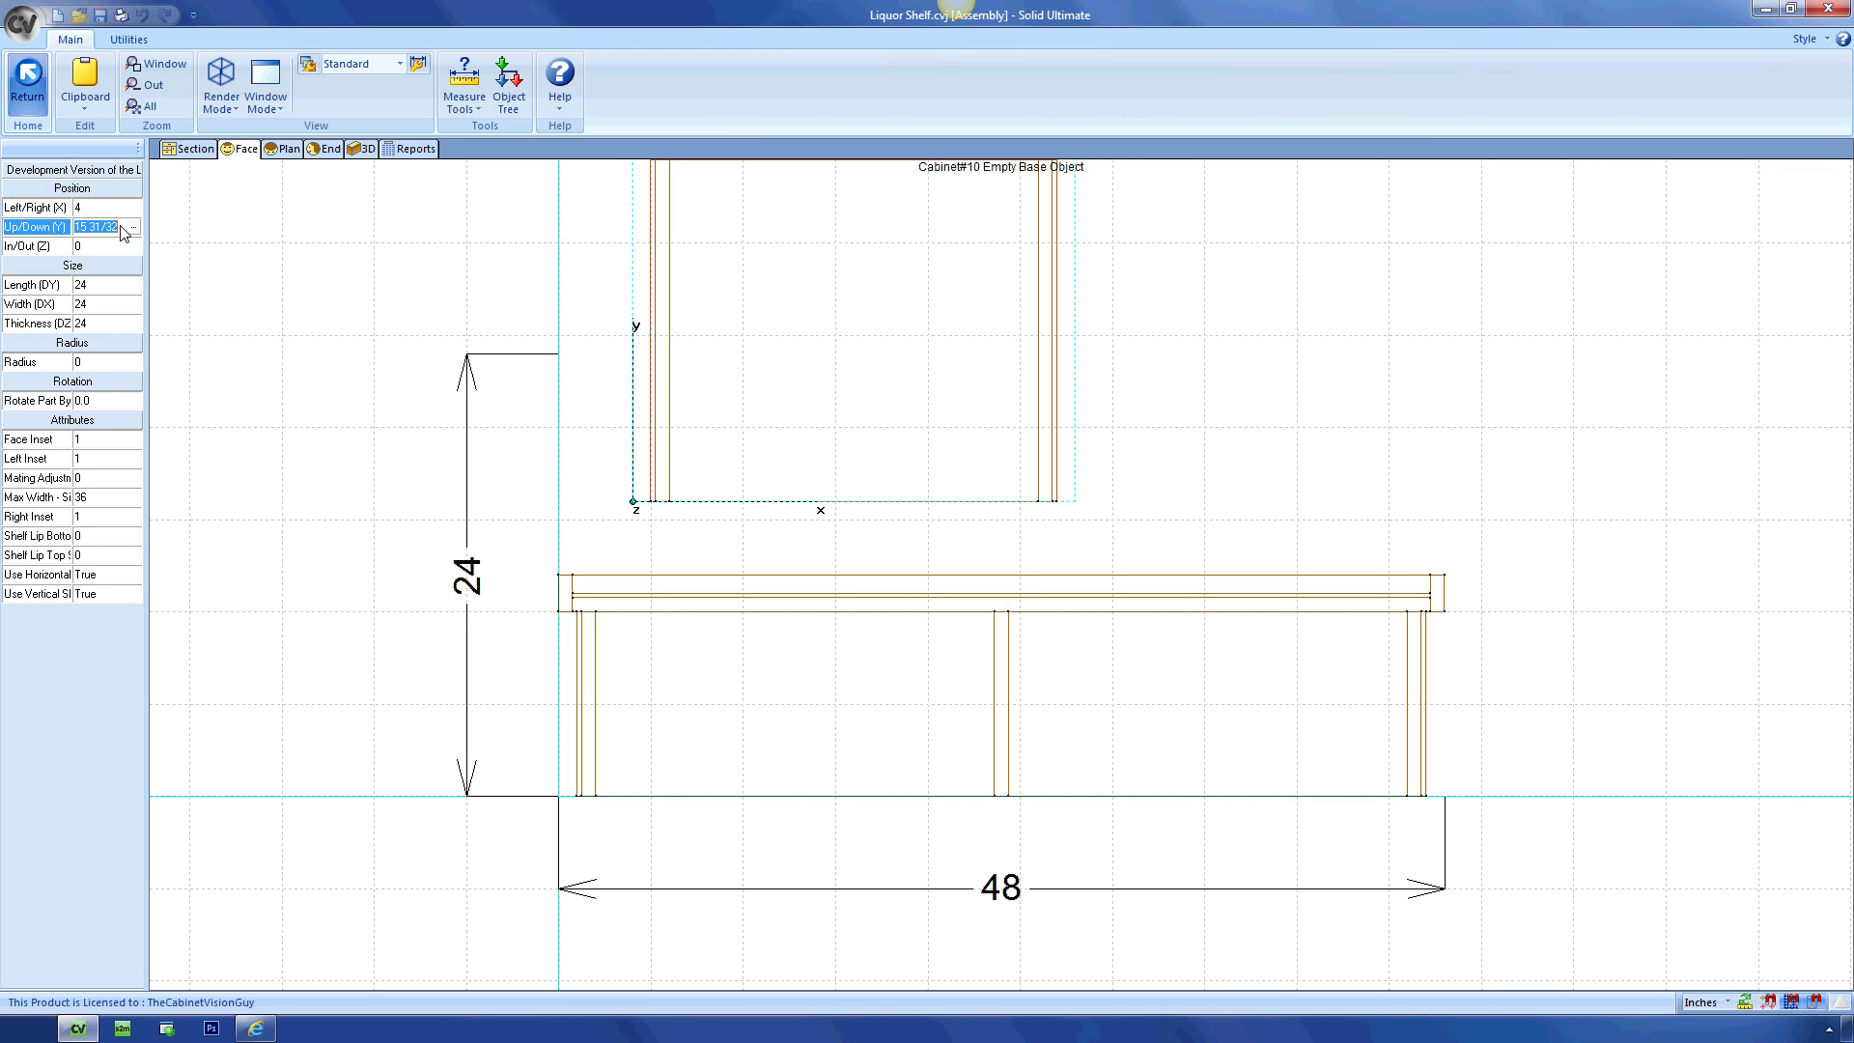
{"action": "left_click", "coordinate": [135, 226]}
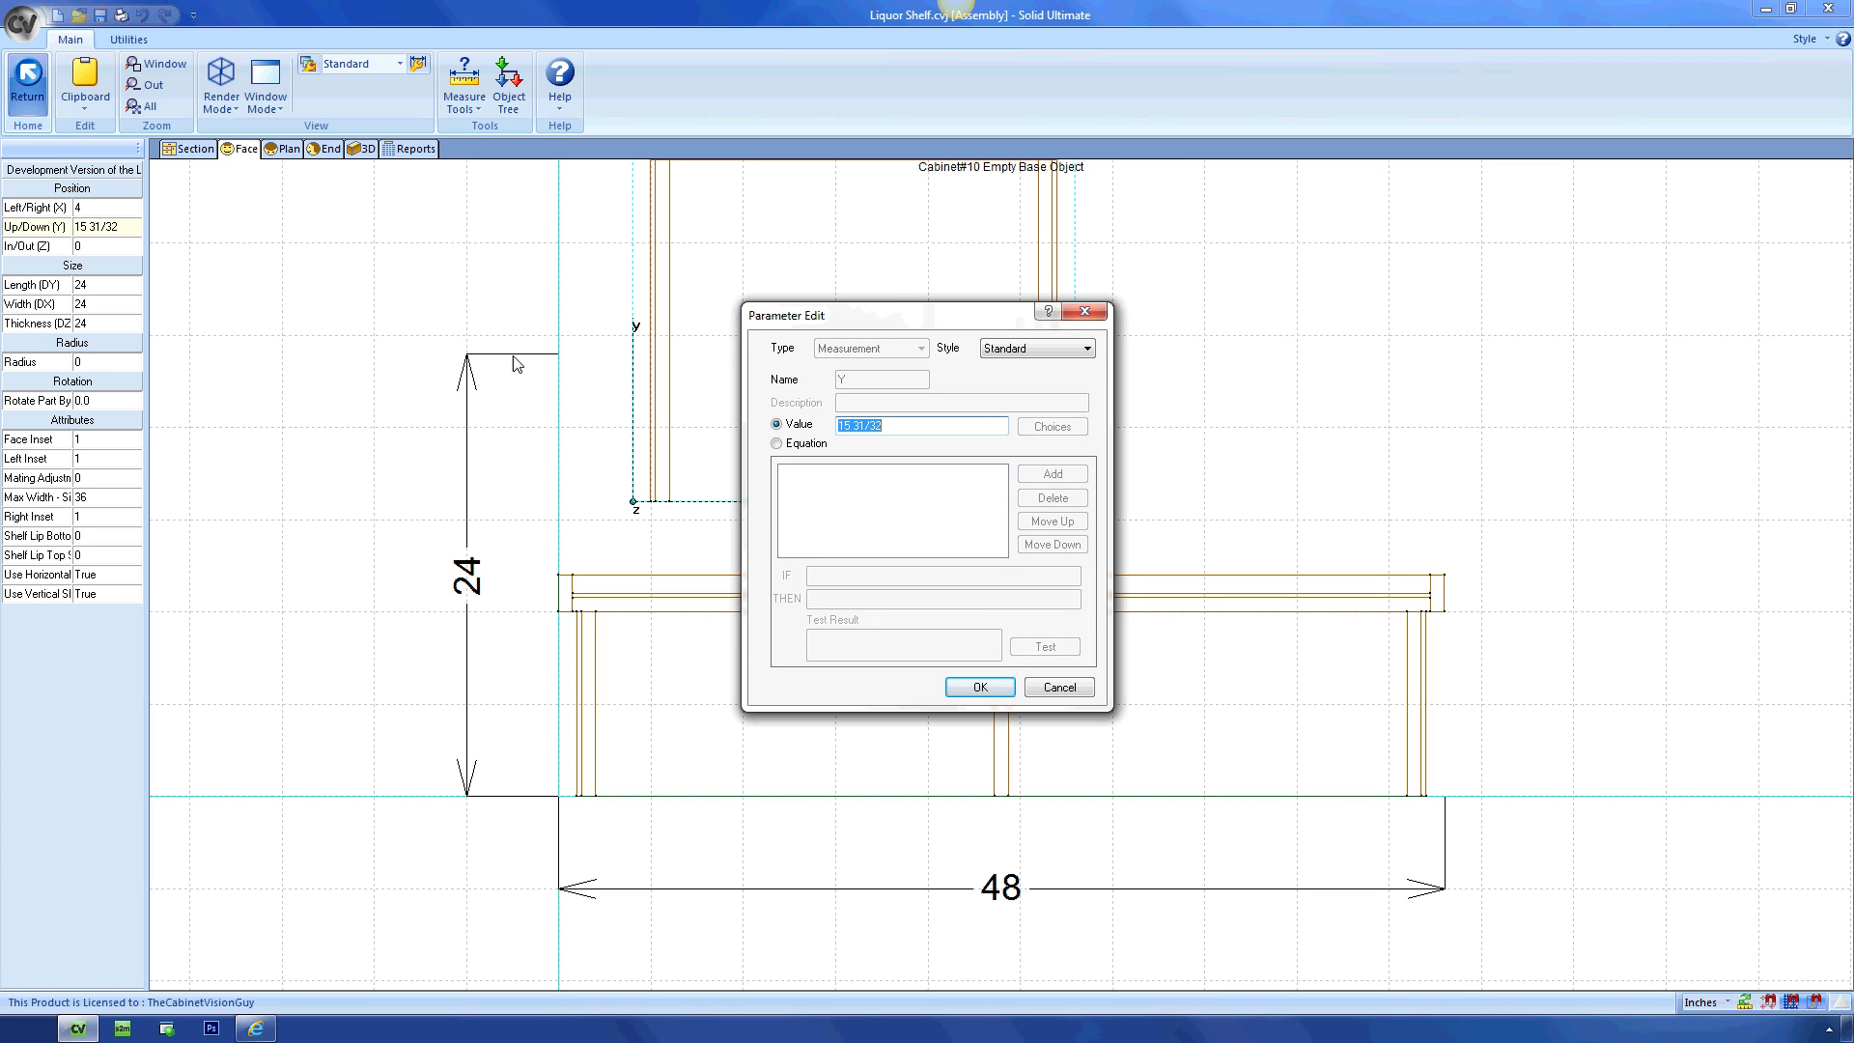
{"action": "left_click", "coordinate": [777, 444]}
{"action": "type", "text": ":cab.dy/2"}
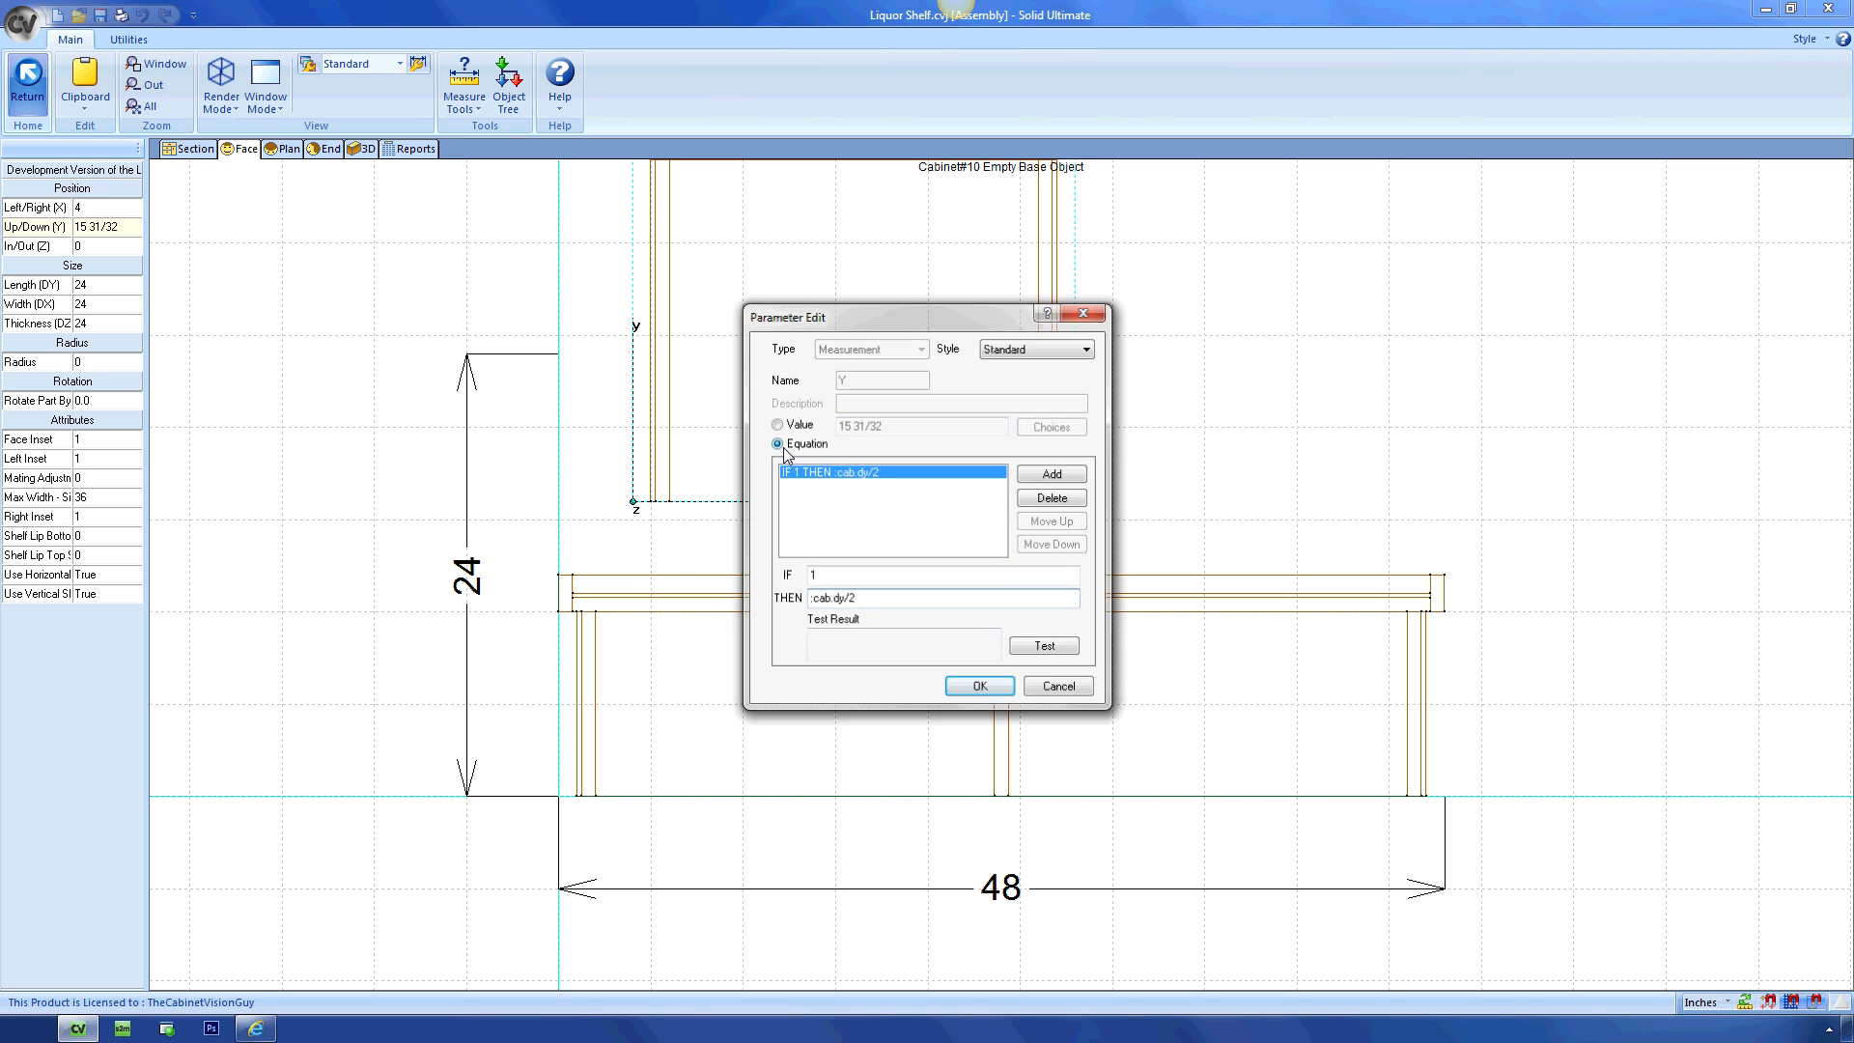
{"action": "key", "text": "Return"}
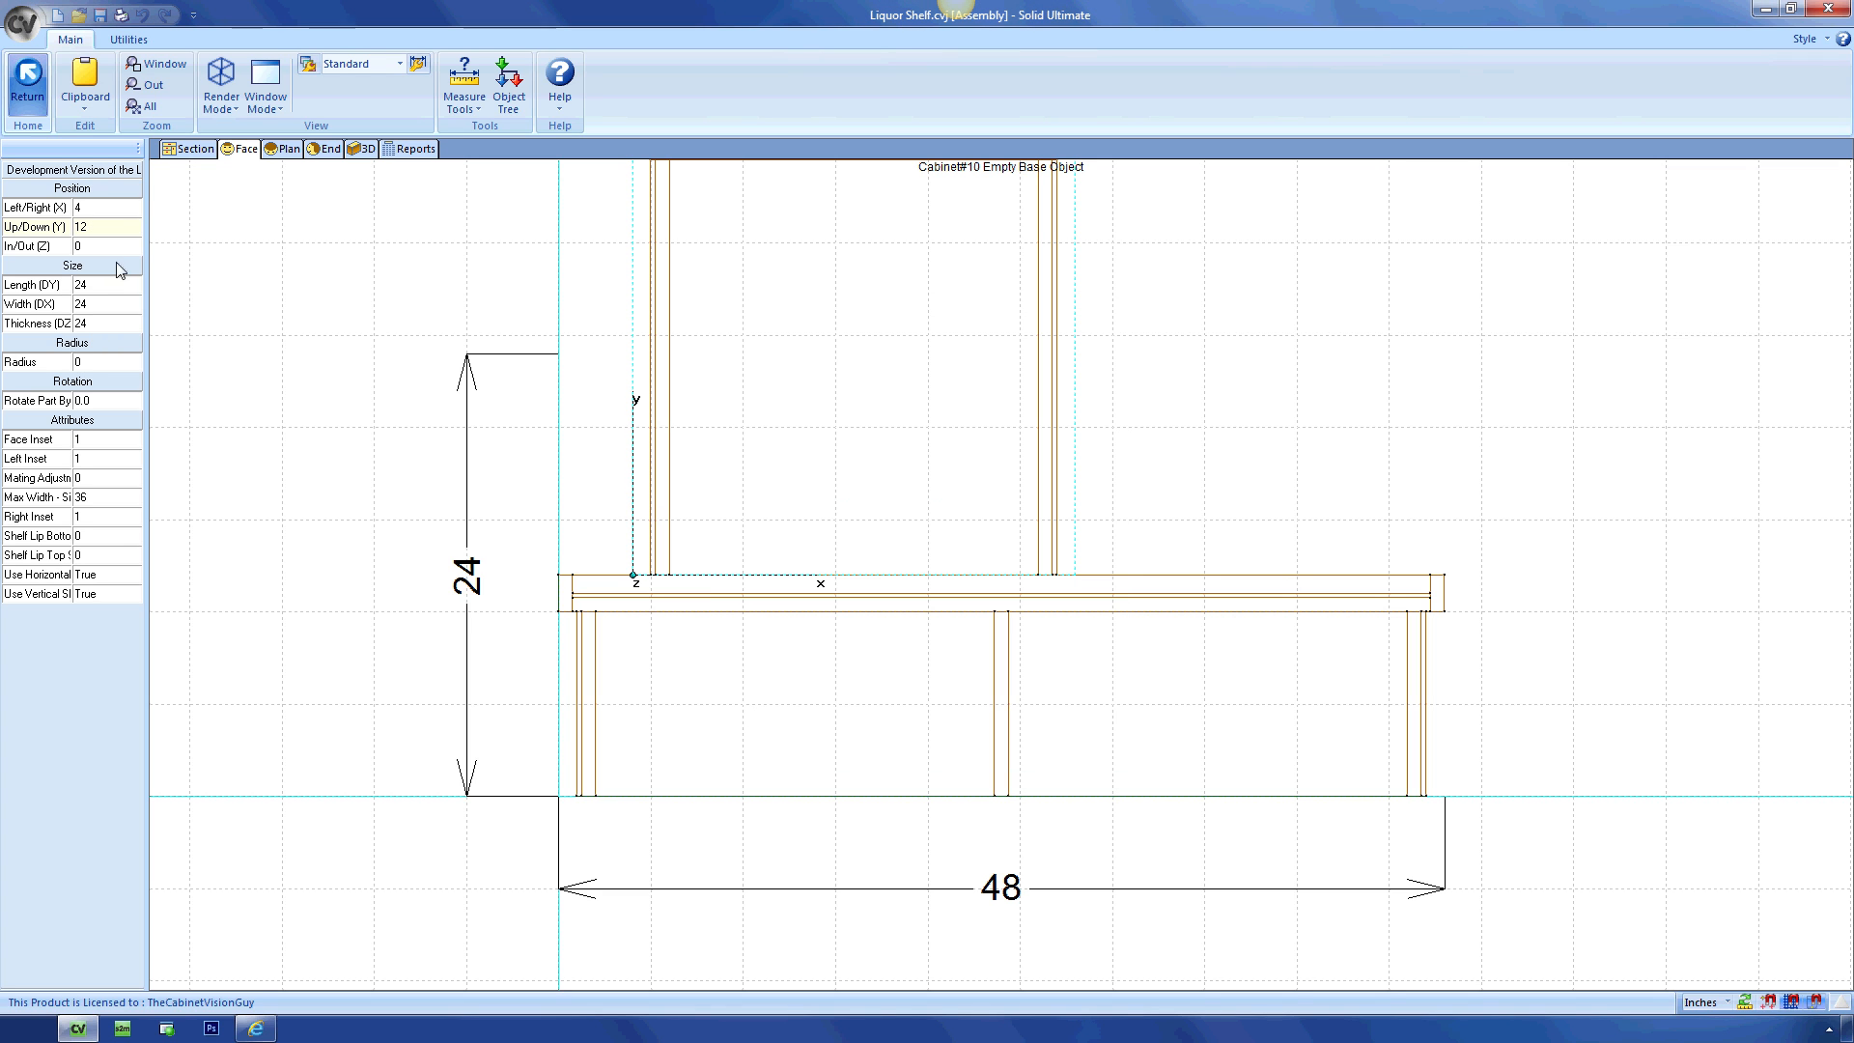
Drive the upper shelf's Length (DY) with the equation :cab.dy/2.
{"action": "left_click", "coordinate": [136, 246]}
{"action": "left_click", "coordinate": [138, 286]}
{"action": "left_click", "coordinate": [135, 286]}
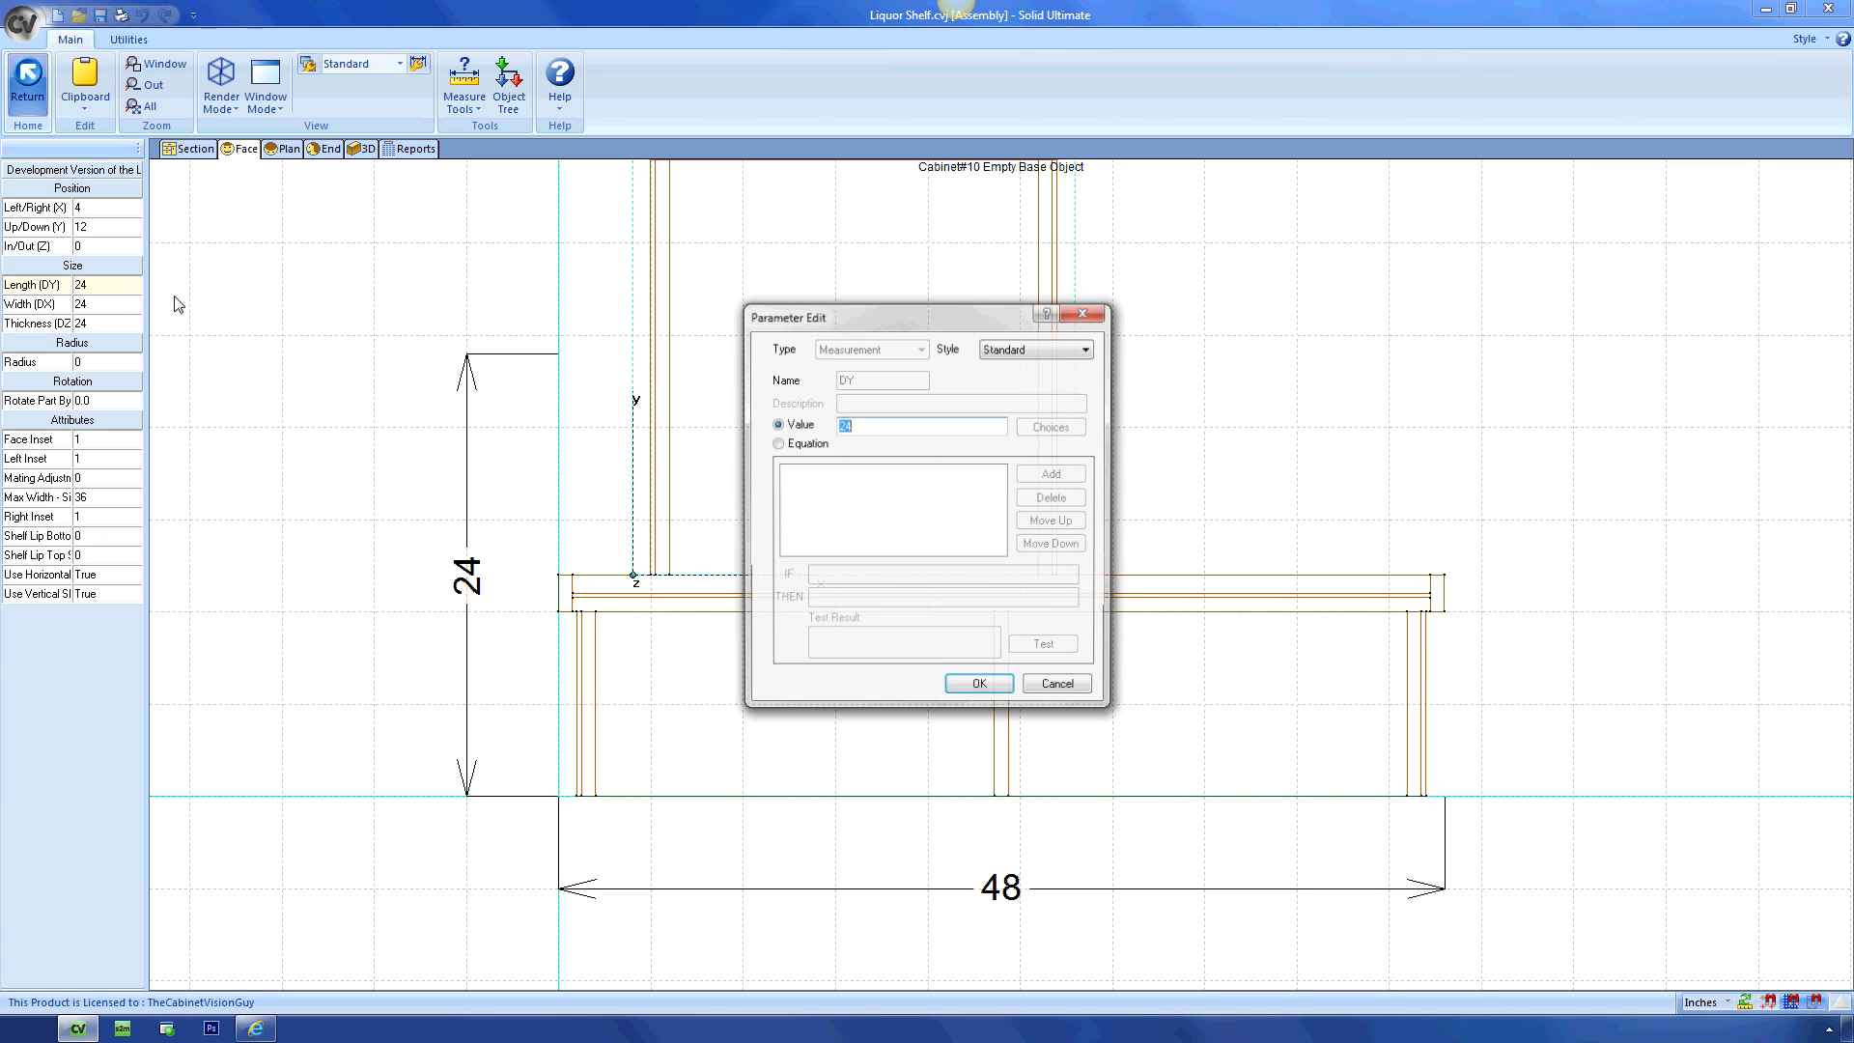
{"action": "left_click", "coordinate": [798, 446]}
{"action": "type", "text": "cab.dy/2"}
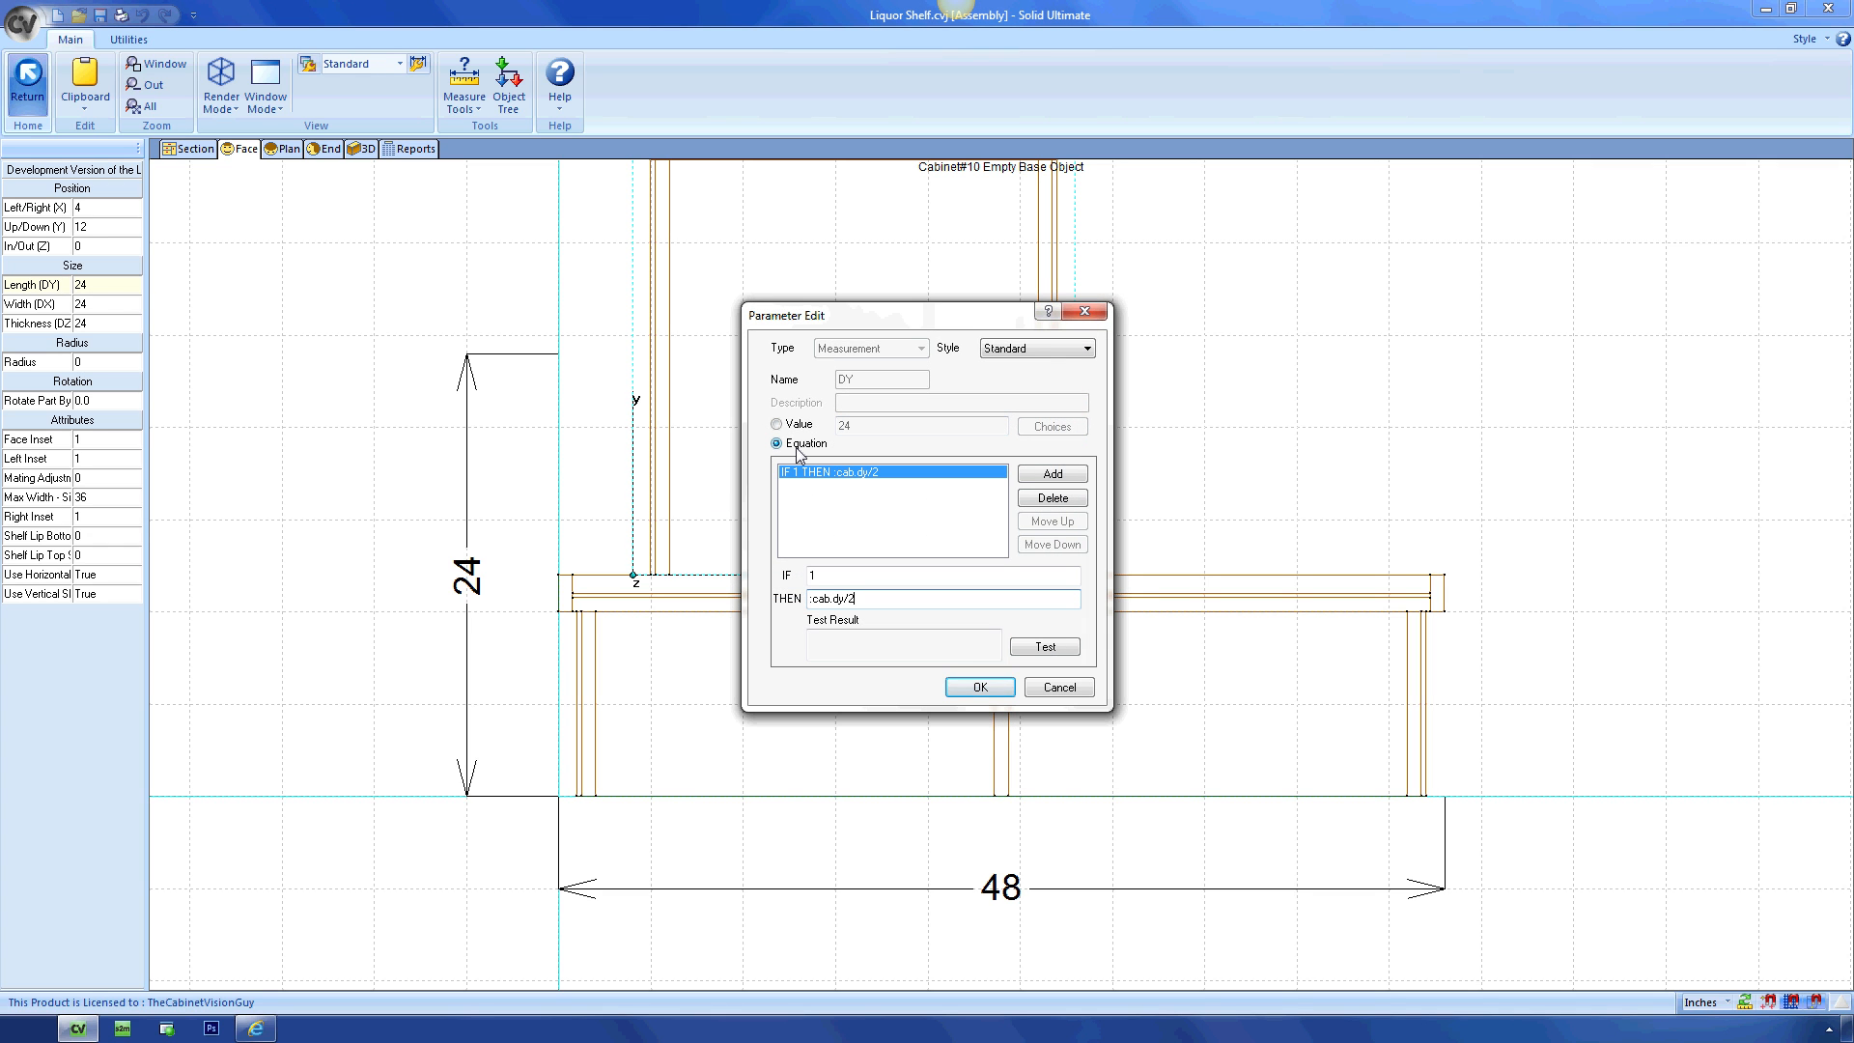
{"action": "key", "text": "Return"}
Drive the upper shelf's Width (DX) with the equation :cab.dx - 8.
{"action": "left_click", "coordinate": [137, 305]}
{"action": "left_click", "coordinate": [135, 305]}
{"action": "left_click", "coordinate": [798, 447]}
{"action": "type", "text": "cab.dx - 8"}
{"action": "key", "text": "Return"}
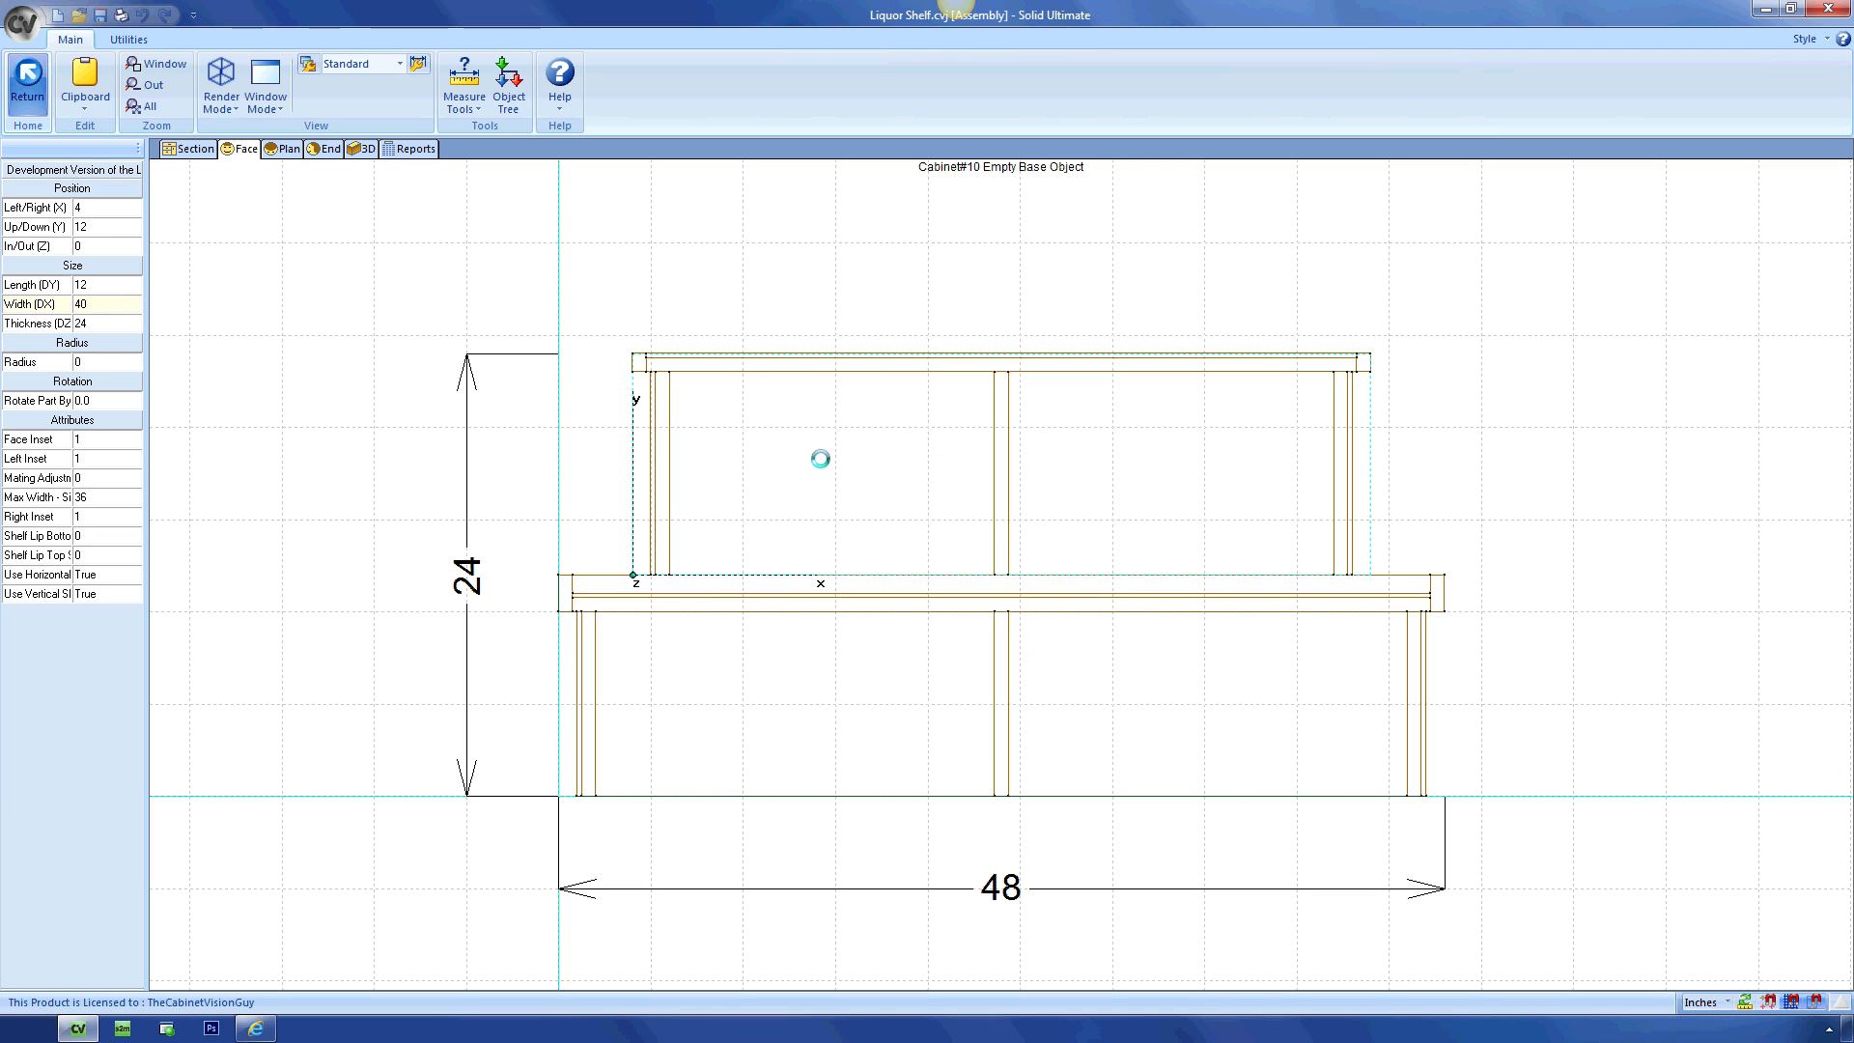
Drive the upper shelf's Thickness (DZ) with the equation :cab.dz - 4.
{"action": "left_click", "coordinate": [109, 331]}
{"action": "left_click", "coordinate": [136, 324]}
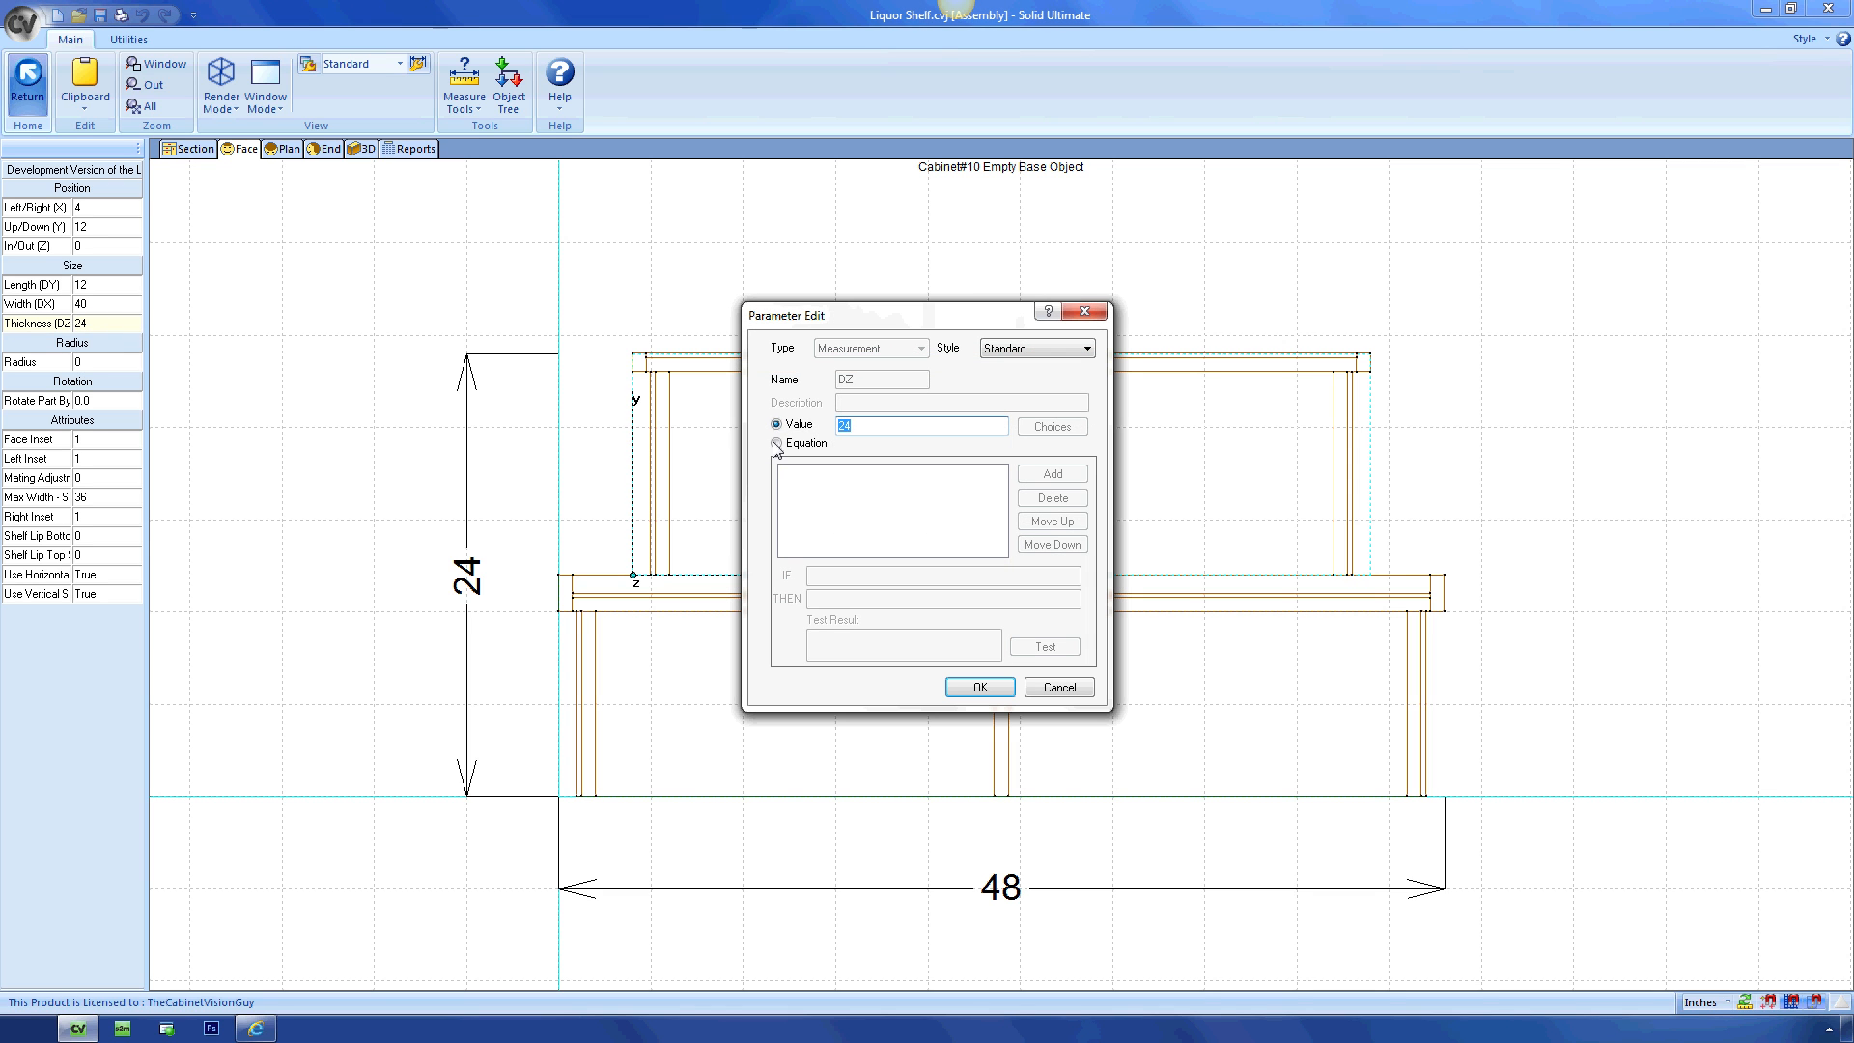
{"action": "left_click", "coordinate": [778, 445]}
{"action": "type", "text": "cab.d"}
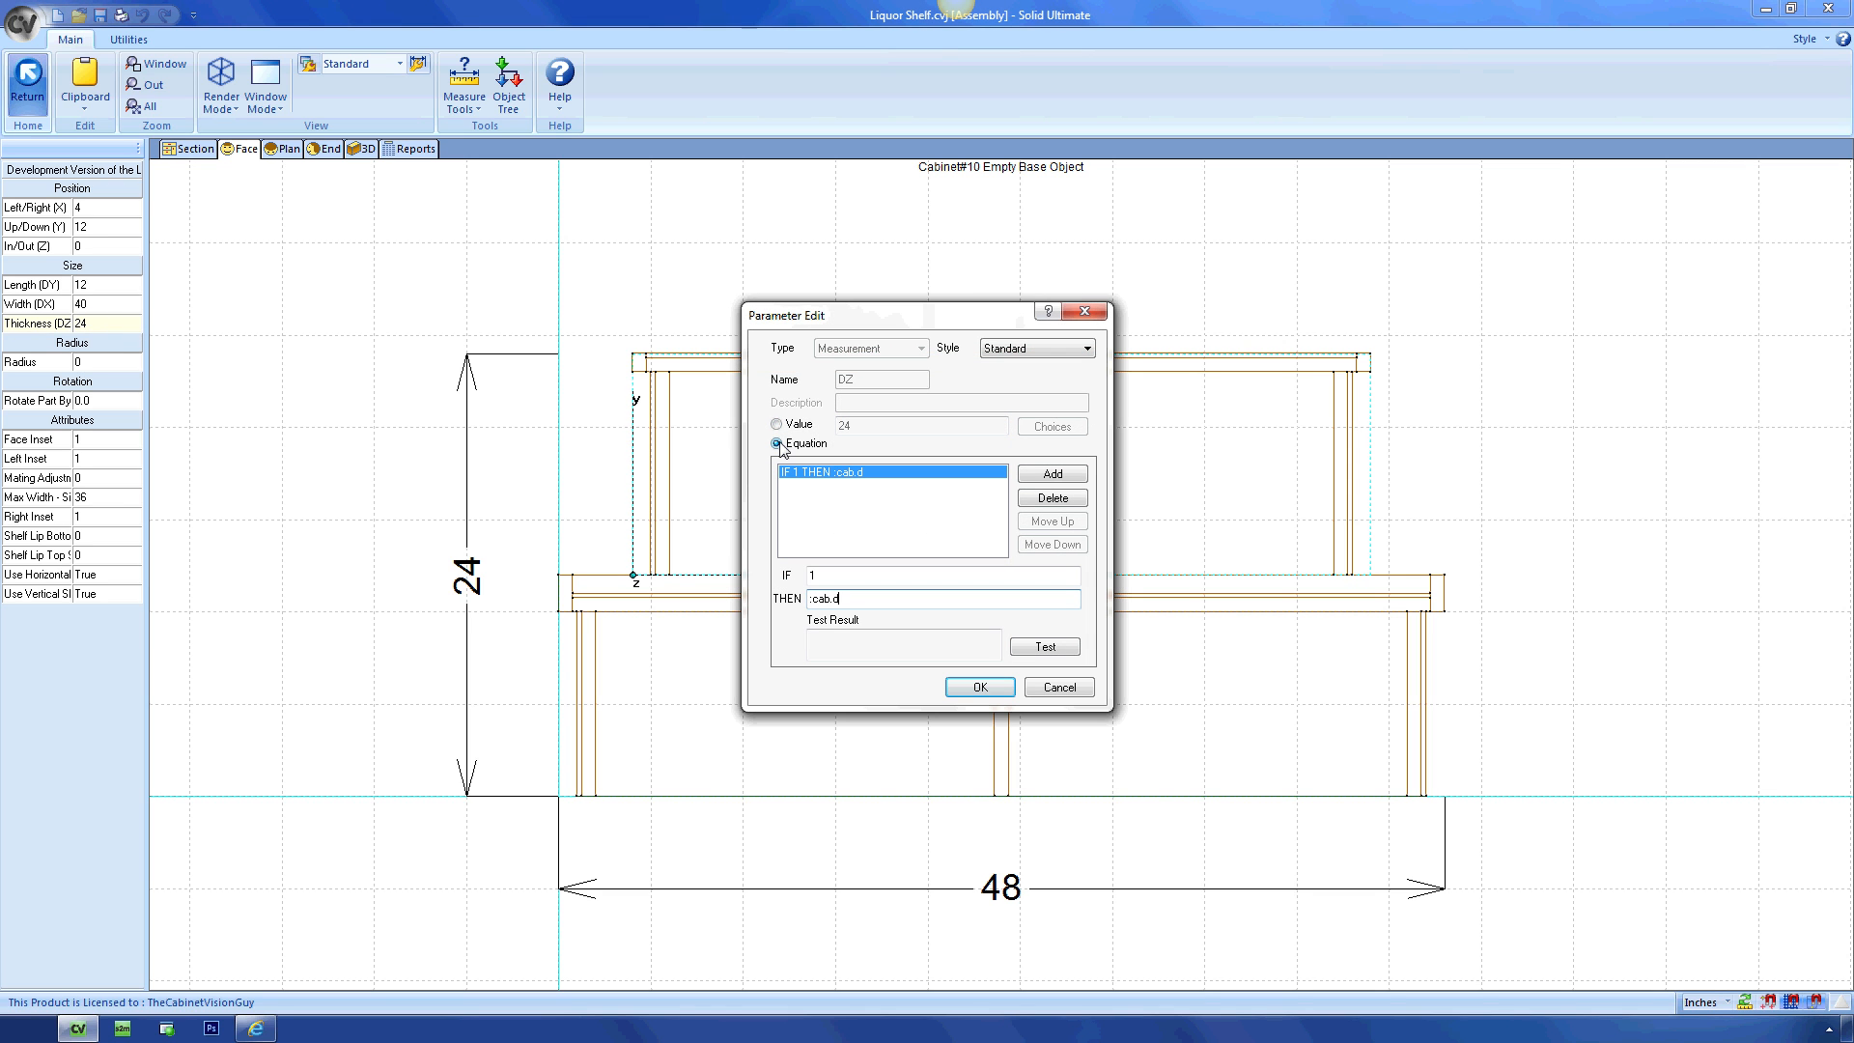
{"action": "type", "text": "z - 4"}
{"action": "key", "text": "Return"}
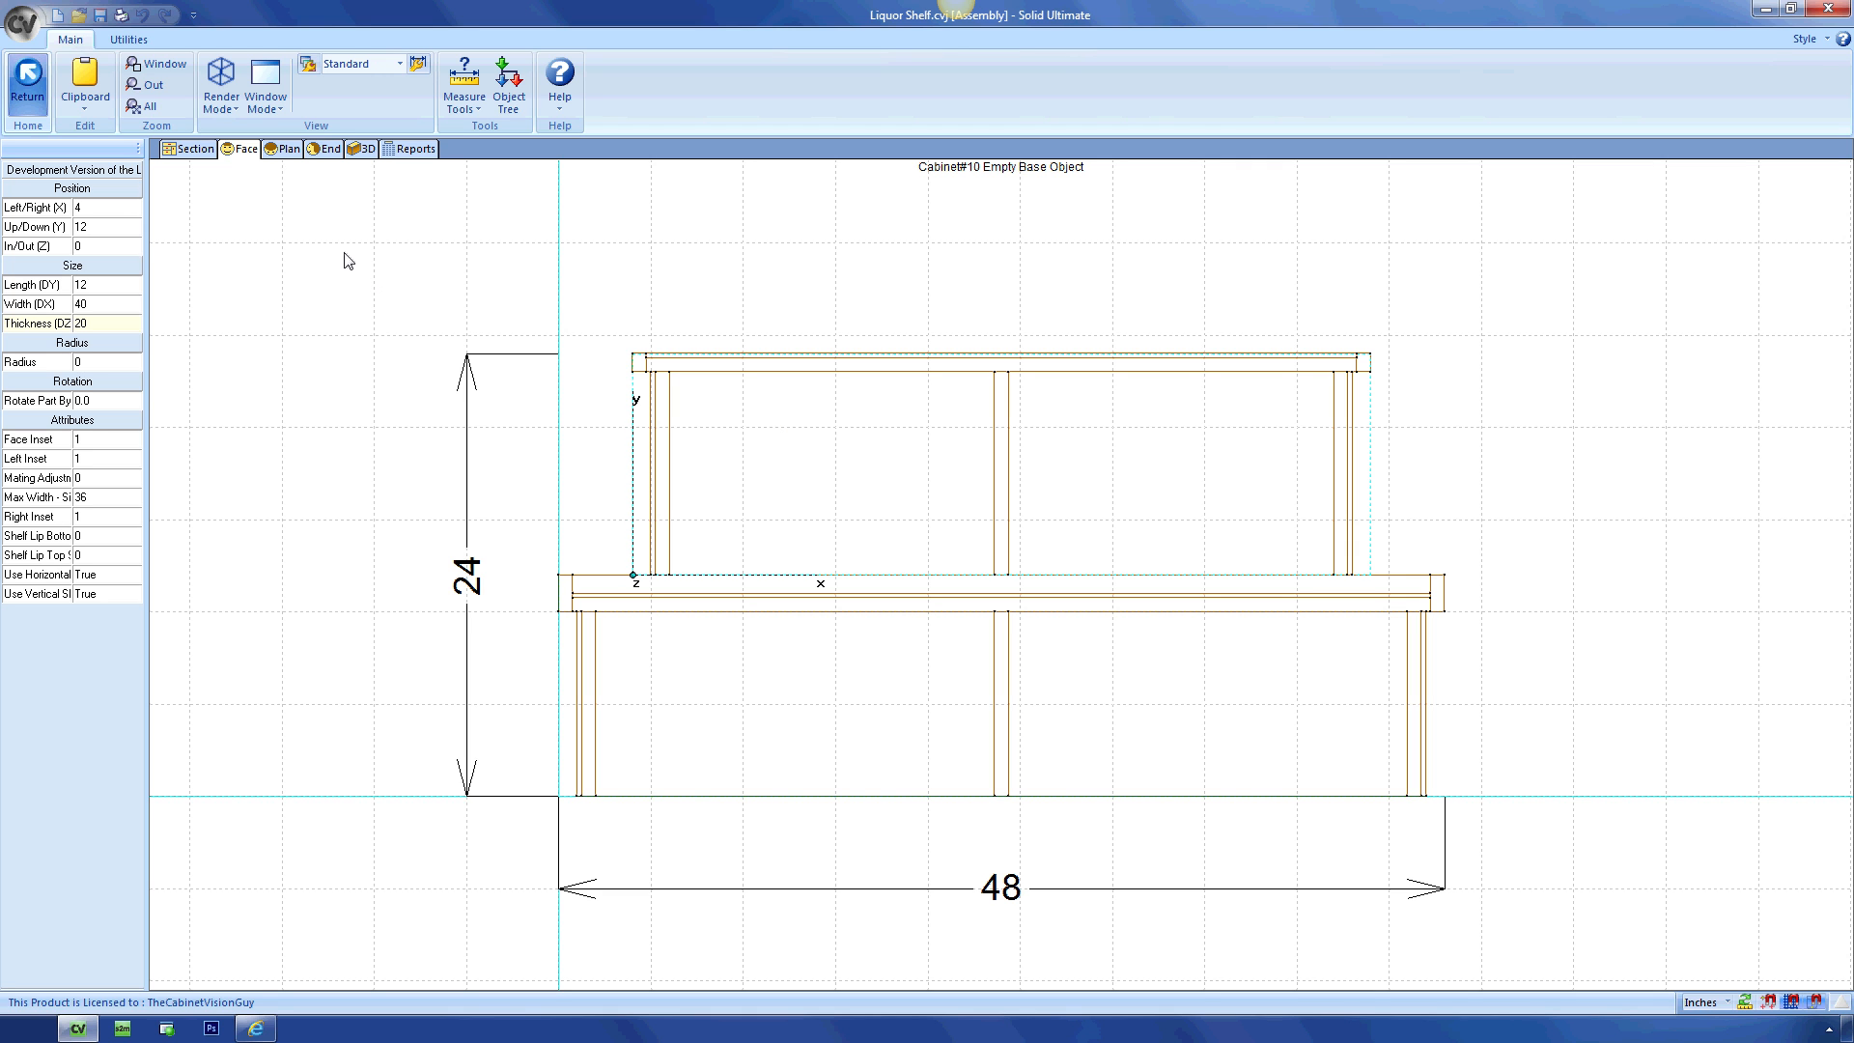
Examine the two-tier shelf in 3D from several angles, in wireframe and in solid rendering.
{"action": "left_click", "coordinate": [365, 150]}
{"action": "left_click_drag", "start_coordinate": [931, 443], "coordinate": [351, 546]}
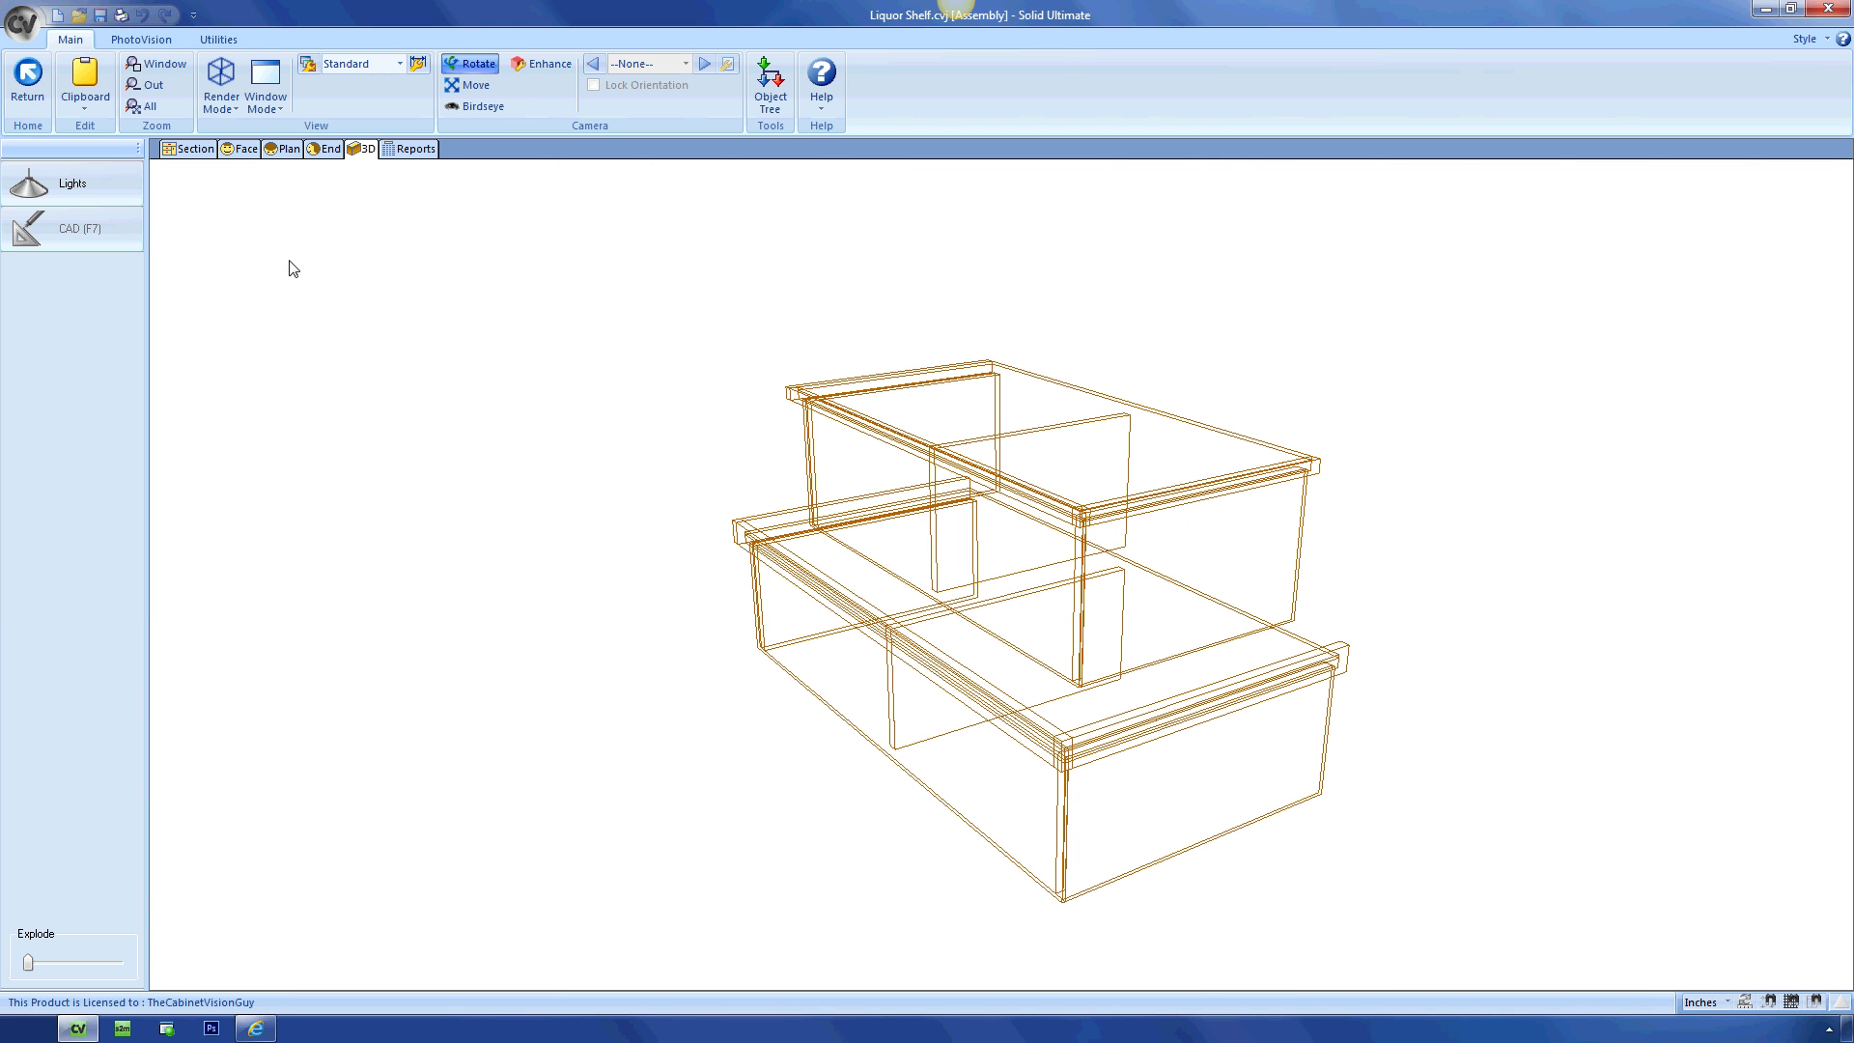
{"action": "left_click_drag", "start_coordinate": [827, 524], "coordinate": [820, 469]}
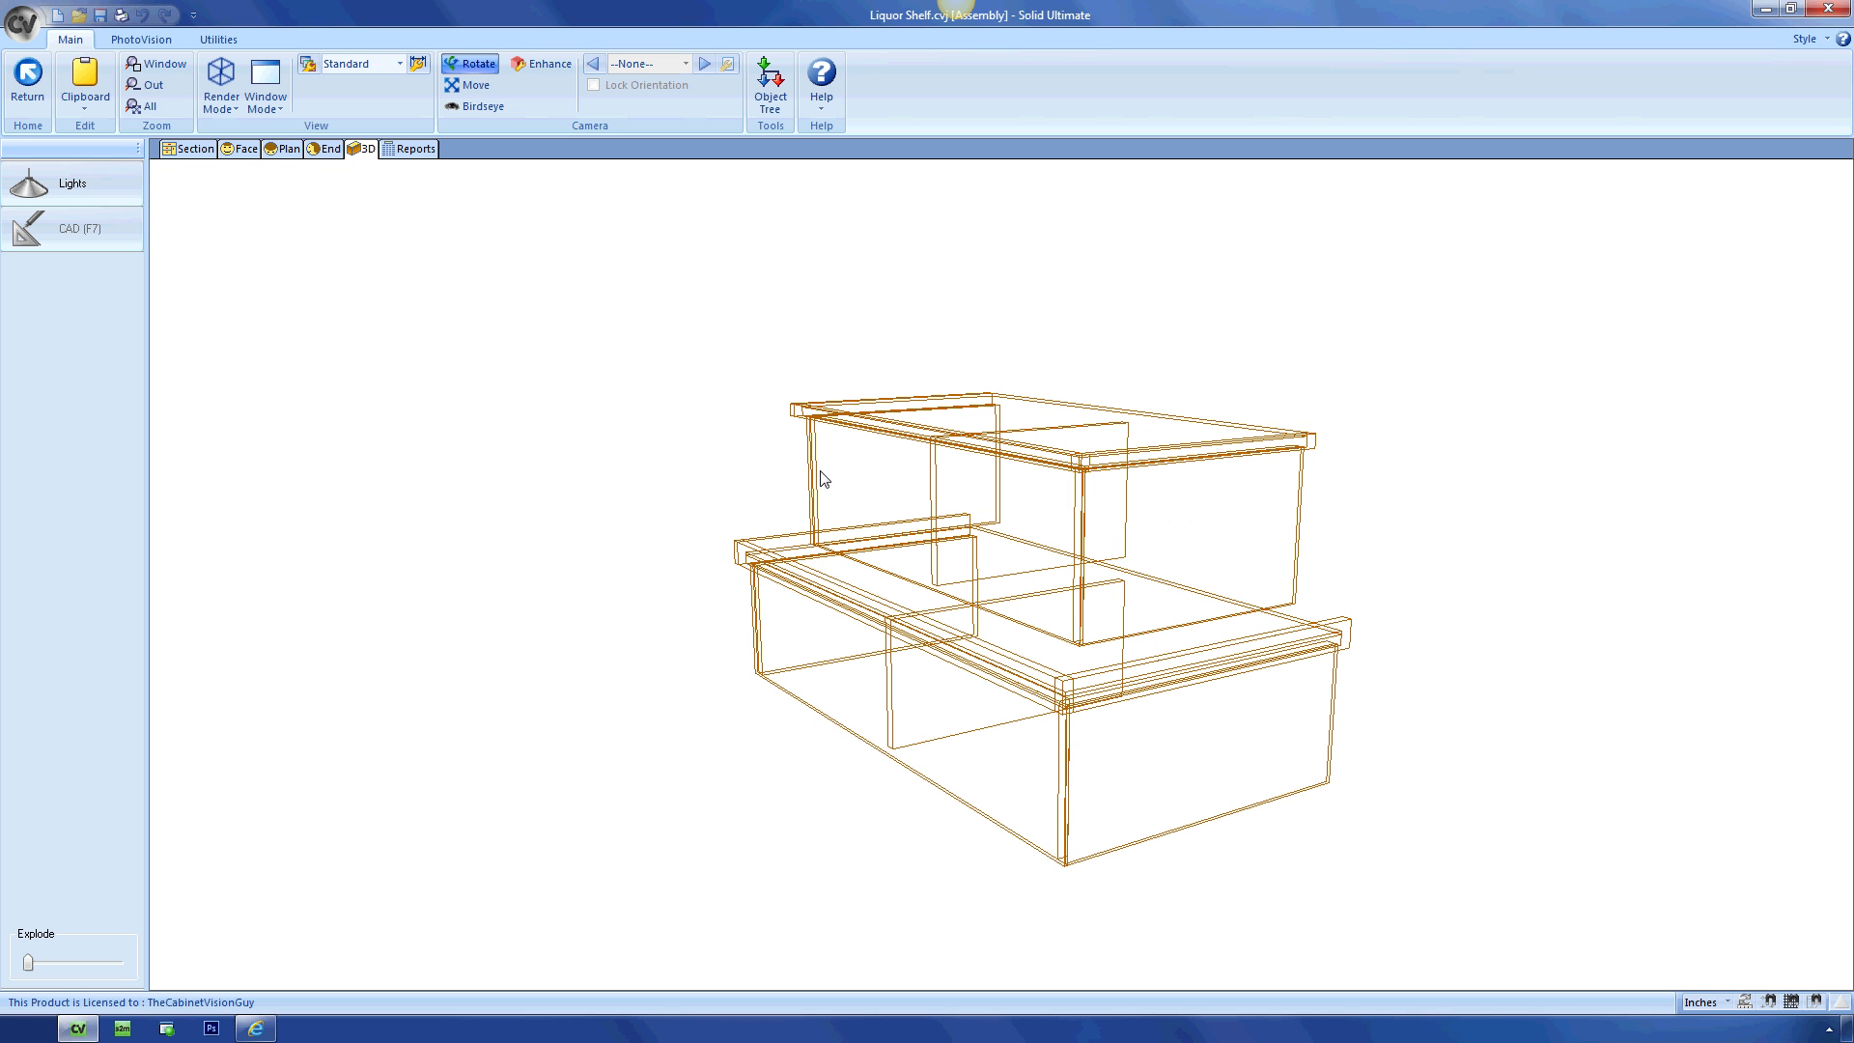
{"action": "left_click", "coordinate": [228, 106]}
{"action": "left_click_drag", "start_coordinate": [720, 534], "coordinate": [726, 525]}
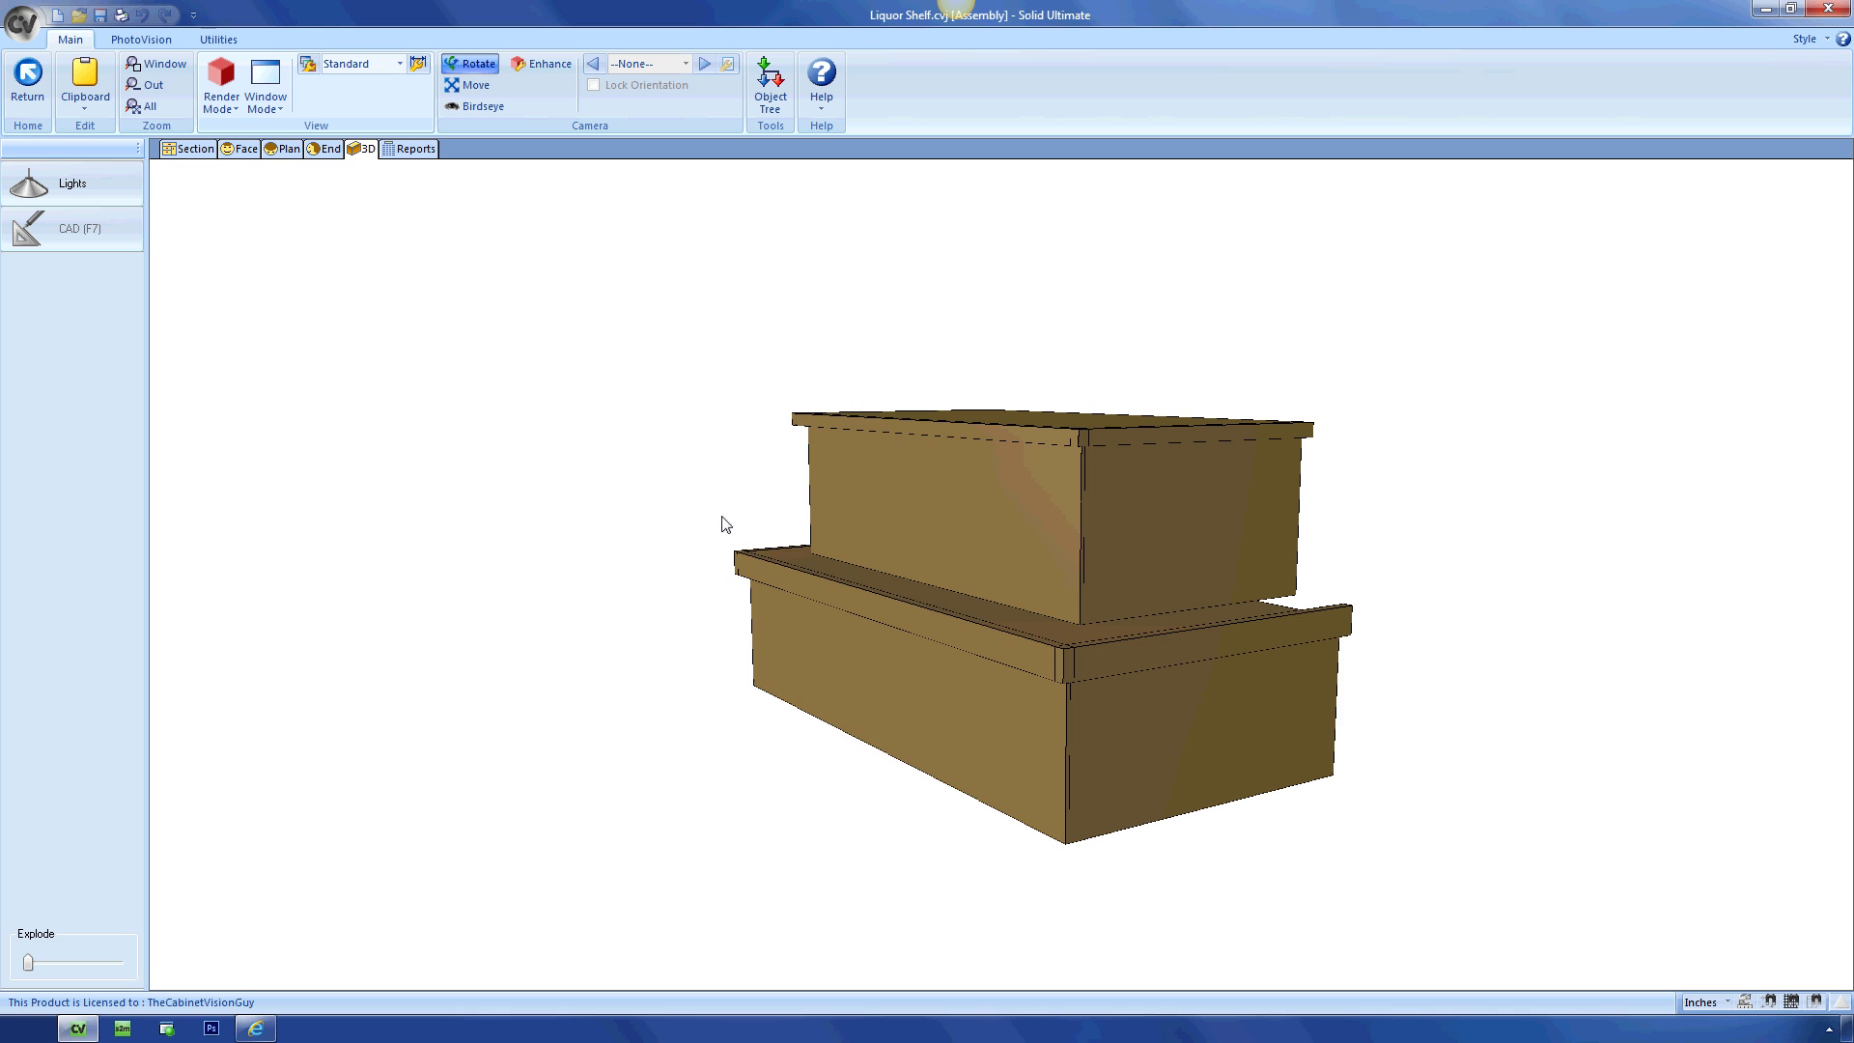
Set the upper shelf's Mating Adjustment attribute to 1 in the face view and check the joint in 3D.
{"action": "left_click", "coordinate": [250, 150]}
{"action": "left_click", "coordinate": [617, 529]}
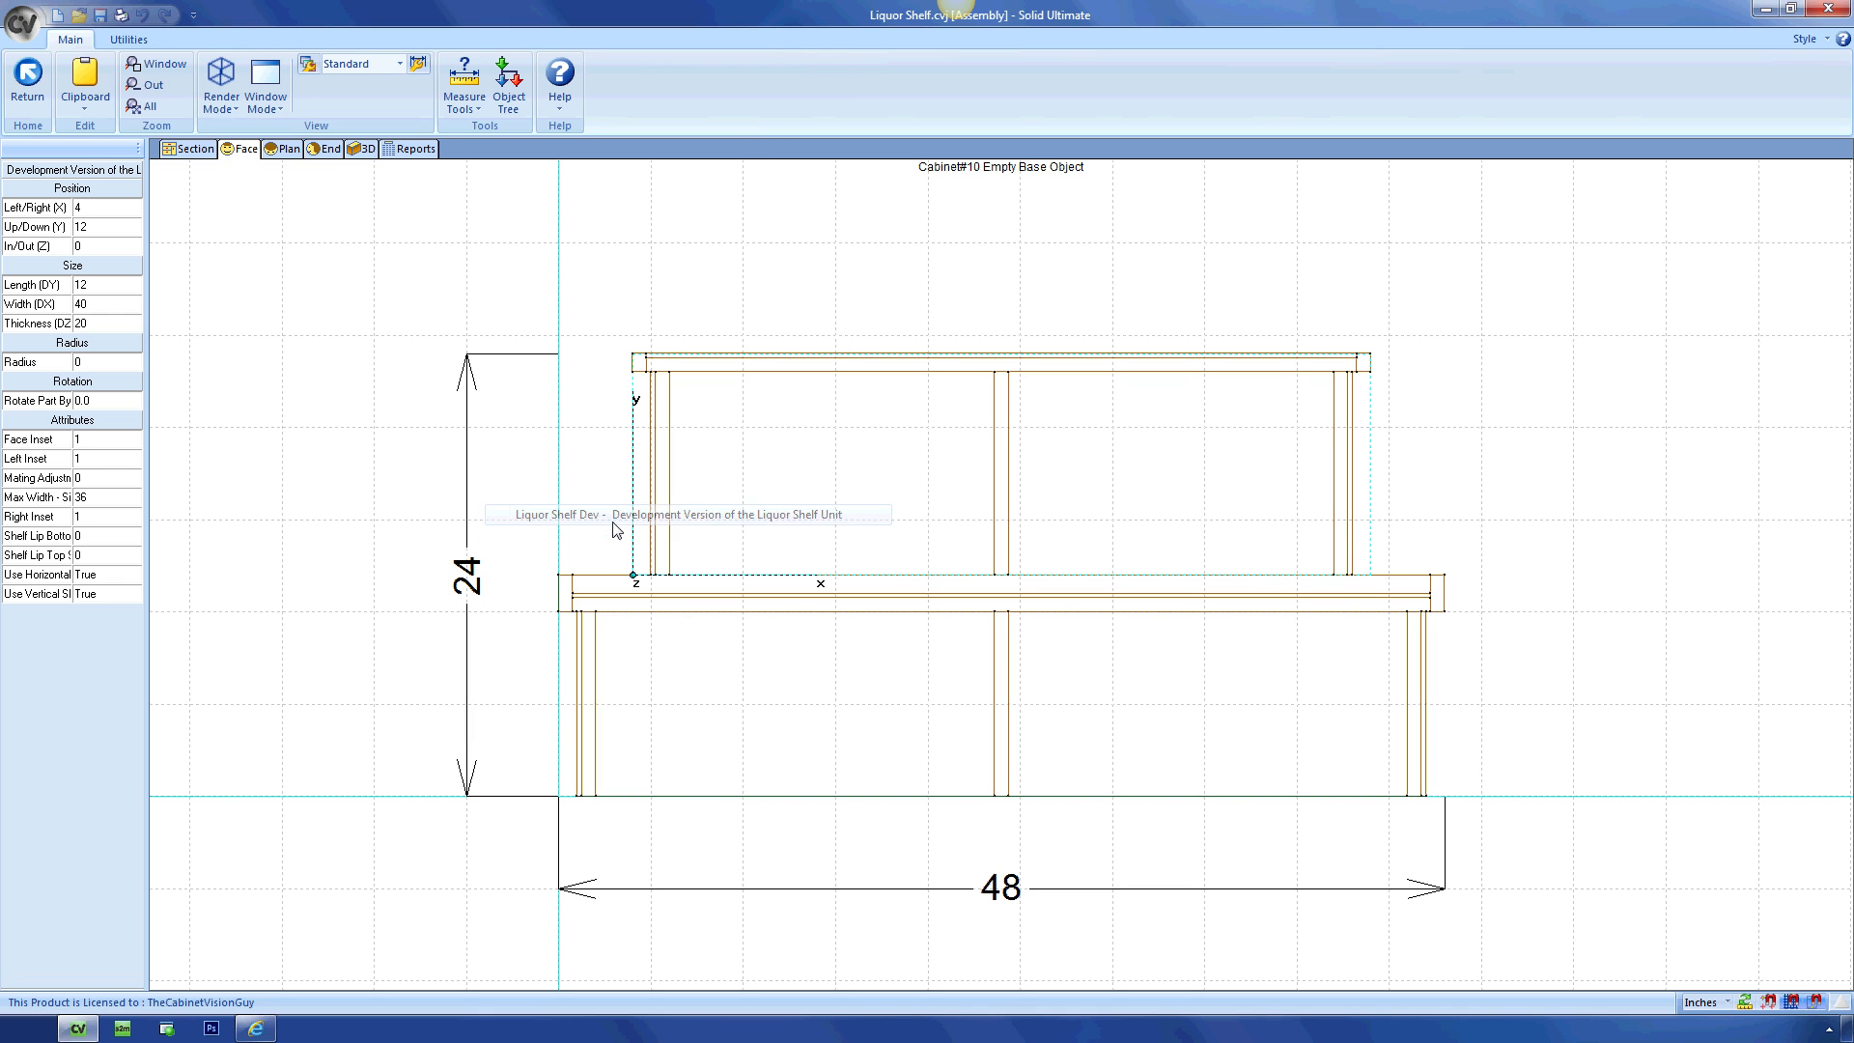
{"action": "left_click", "coordinate": [90, 481]}
{"action": "type", "text": "1"}
{"action": "key", "text": "Return"}
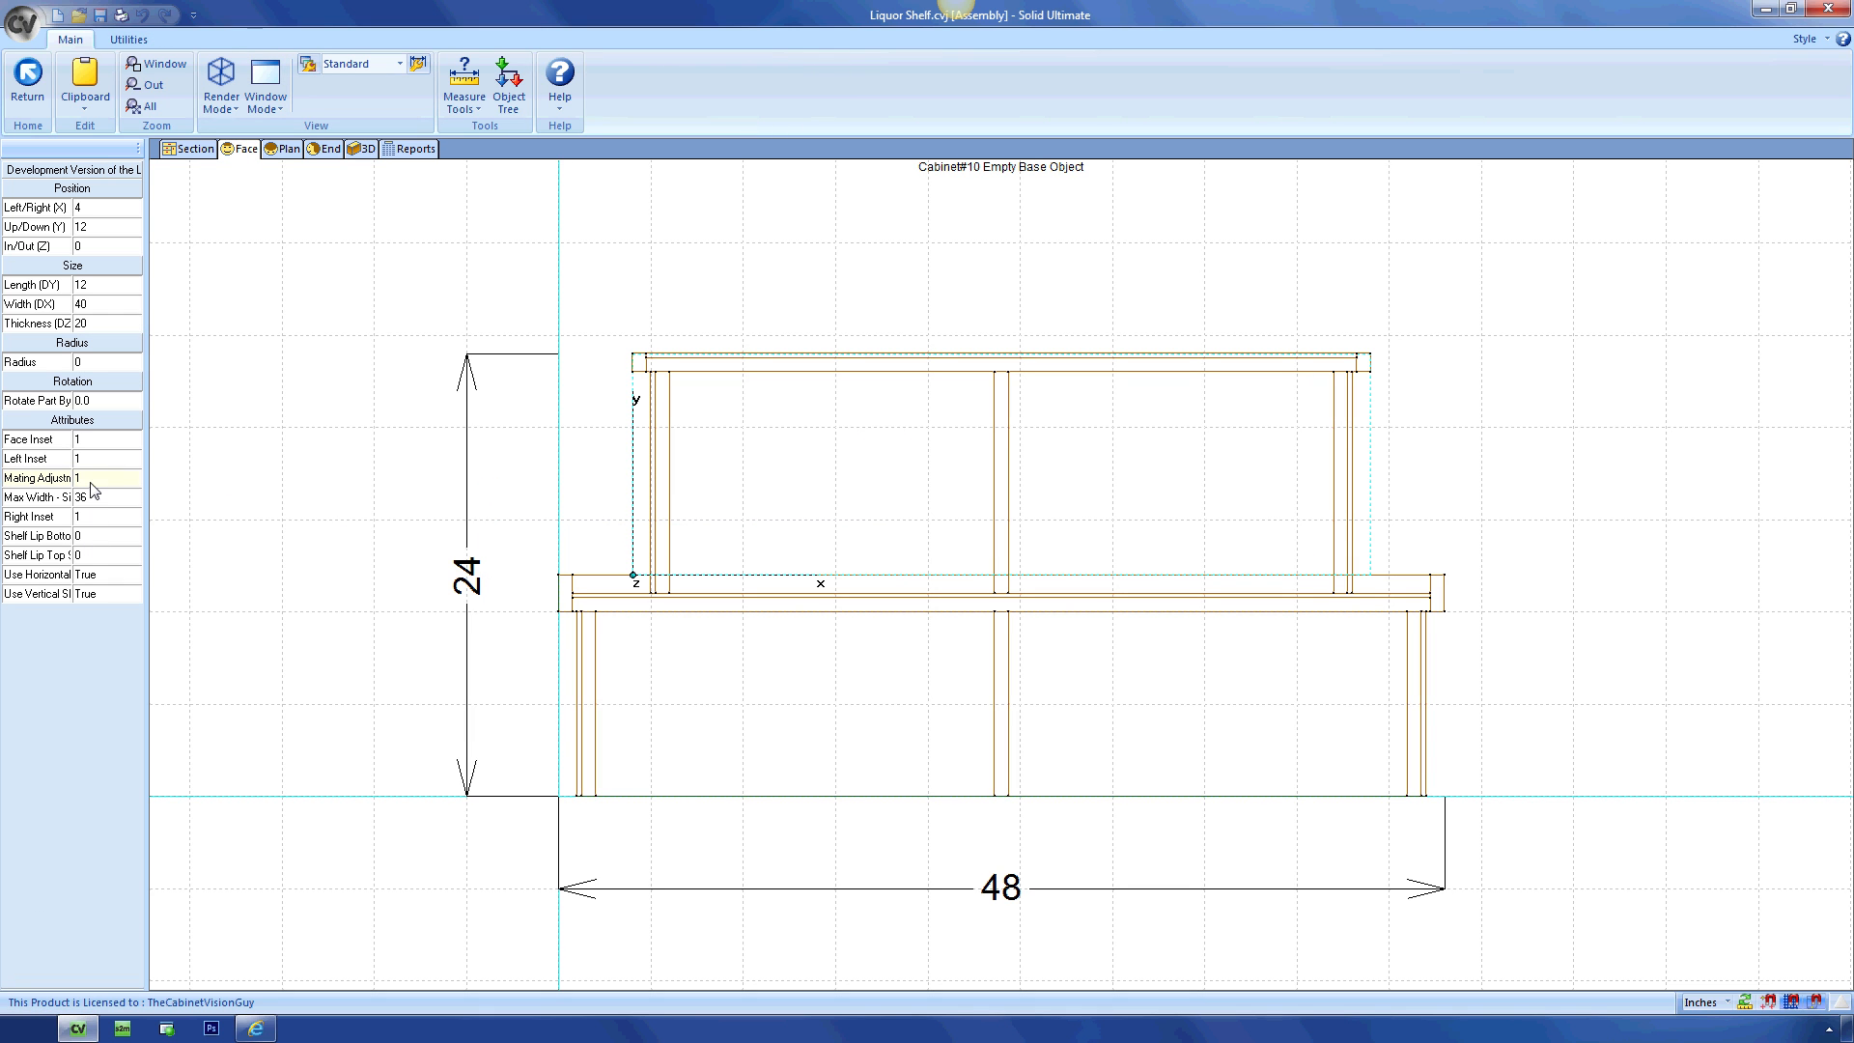
{"action": "left_click", "coordinate": [364, 150]}
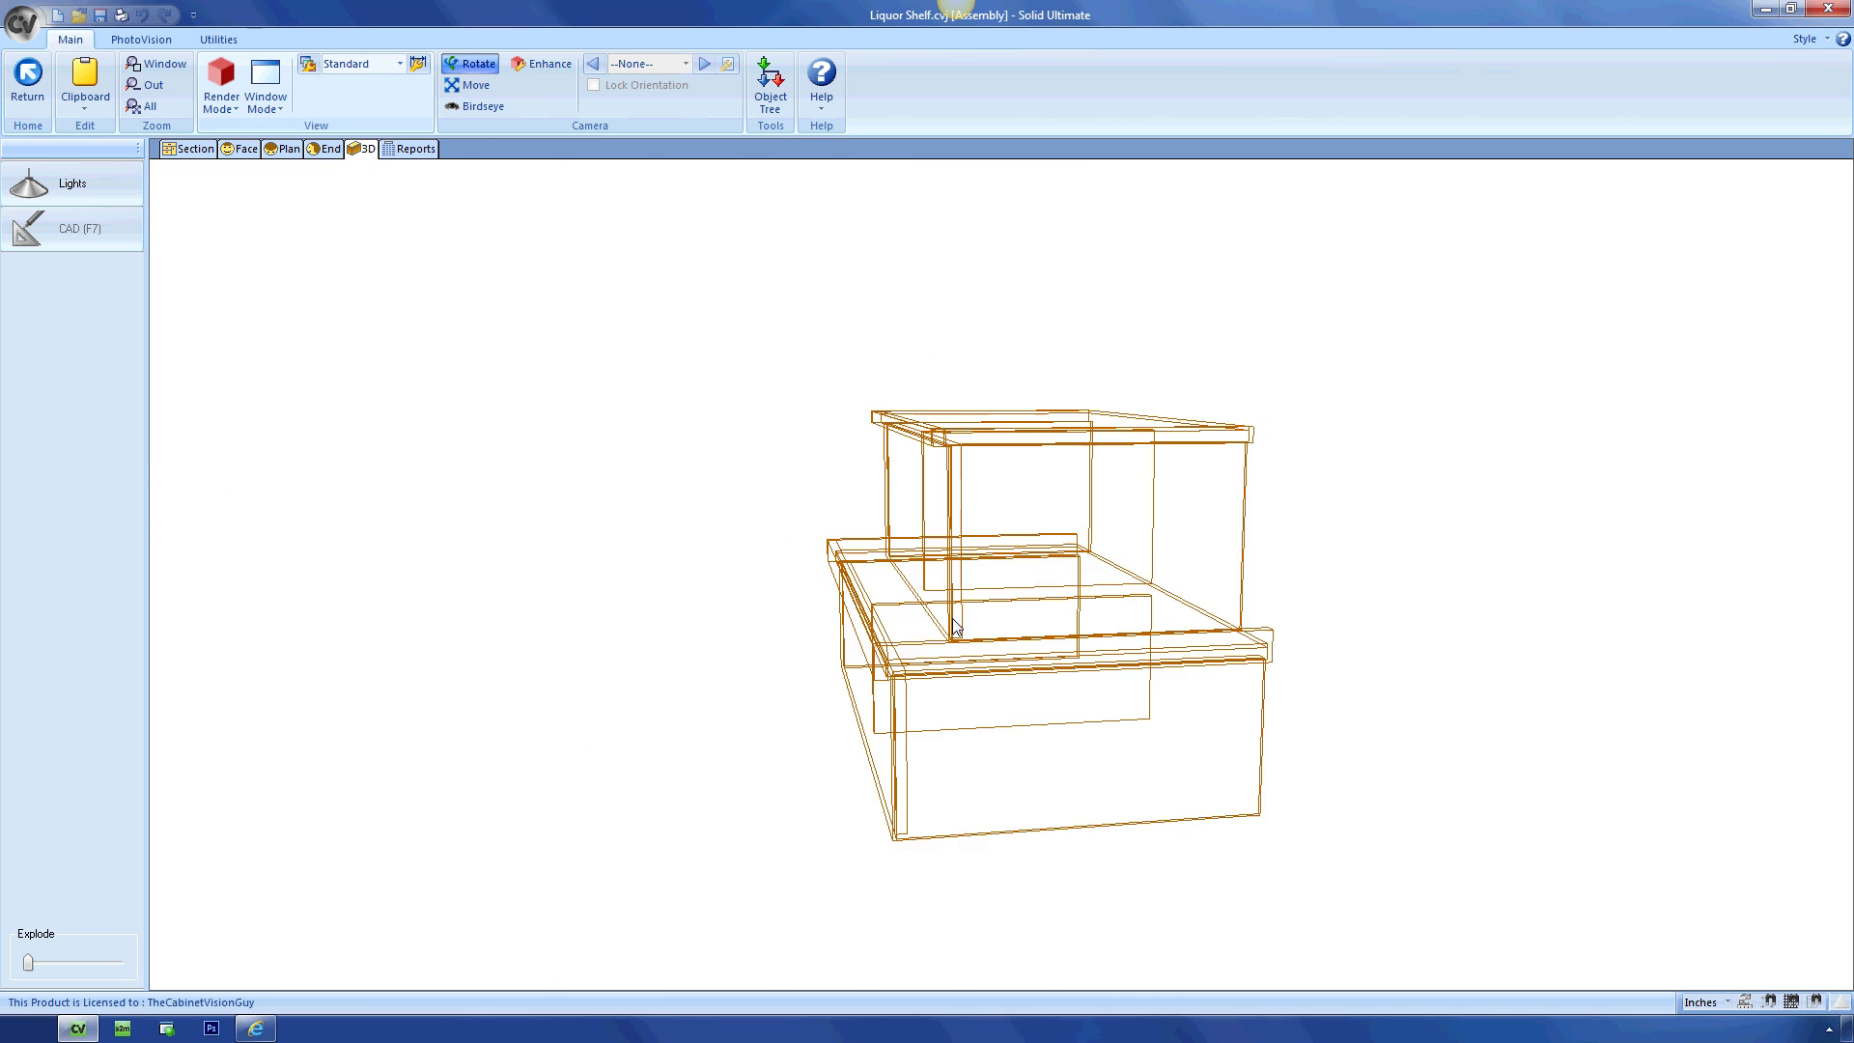
{"action": "left_click", "coordinate": [238, 151]}
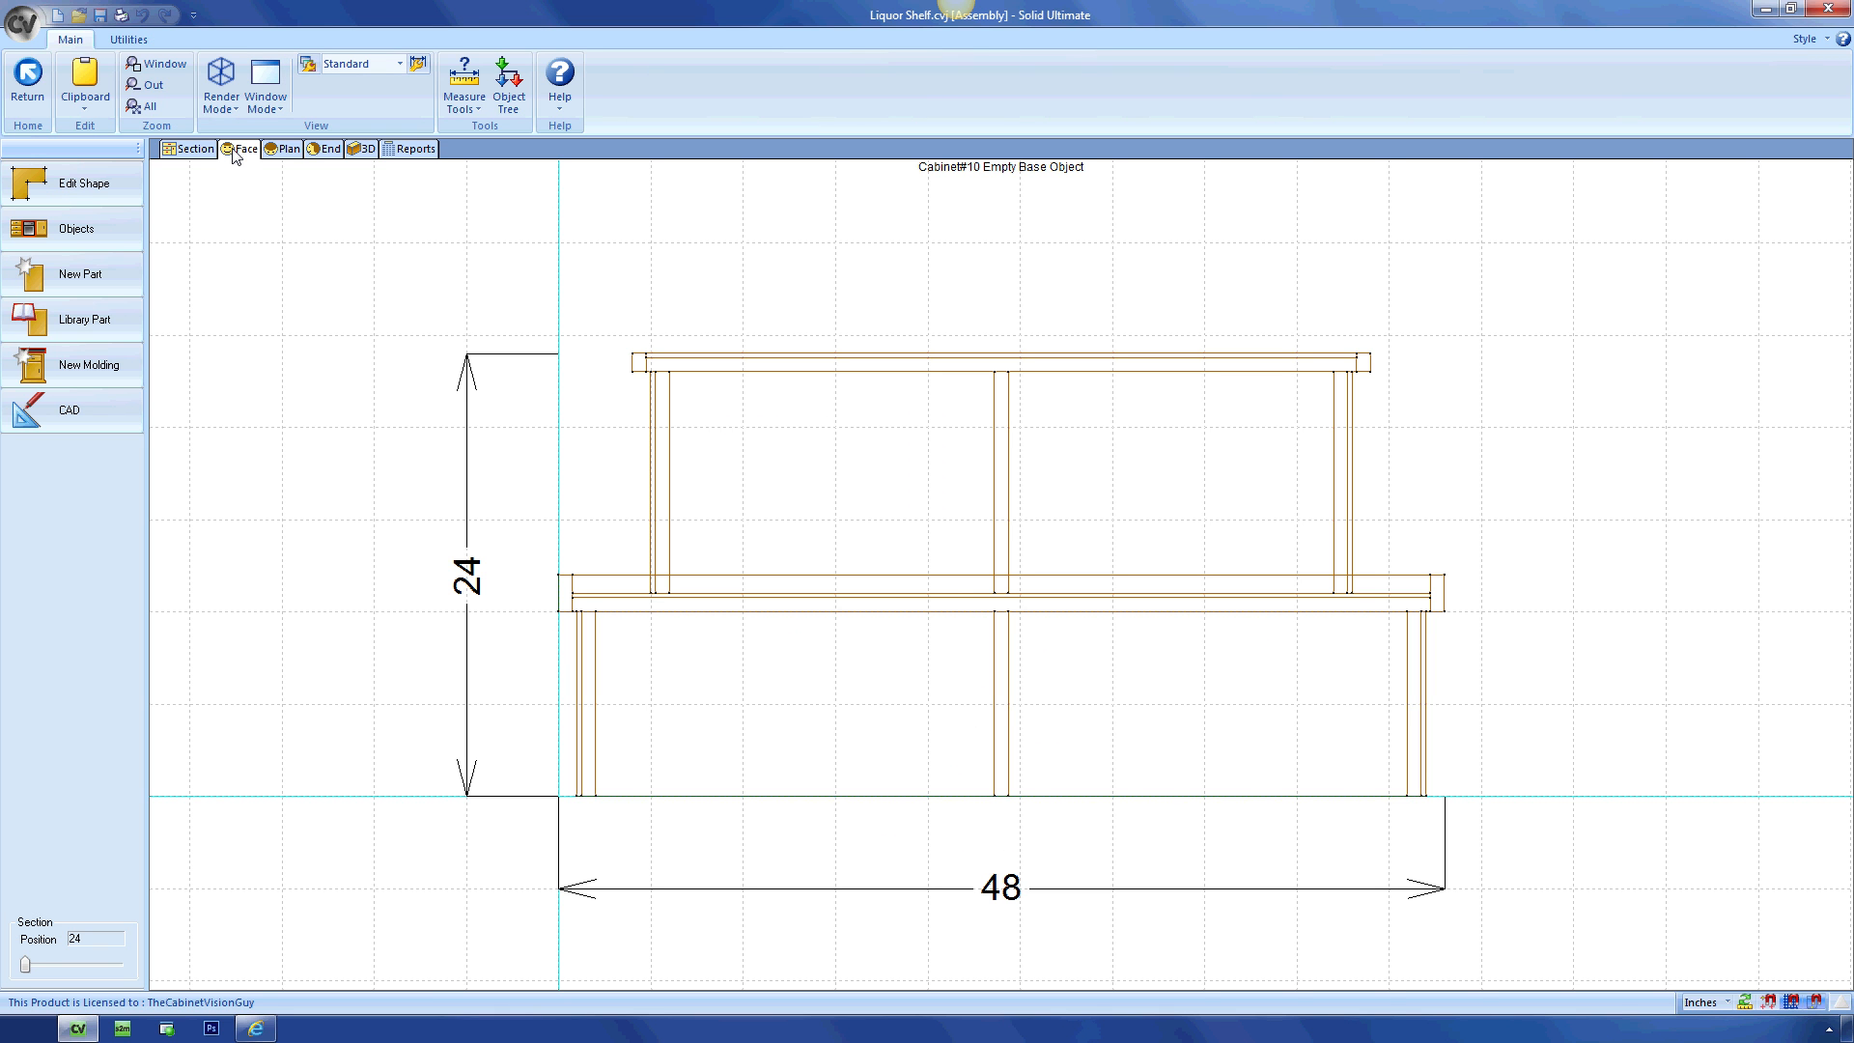